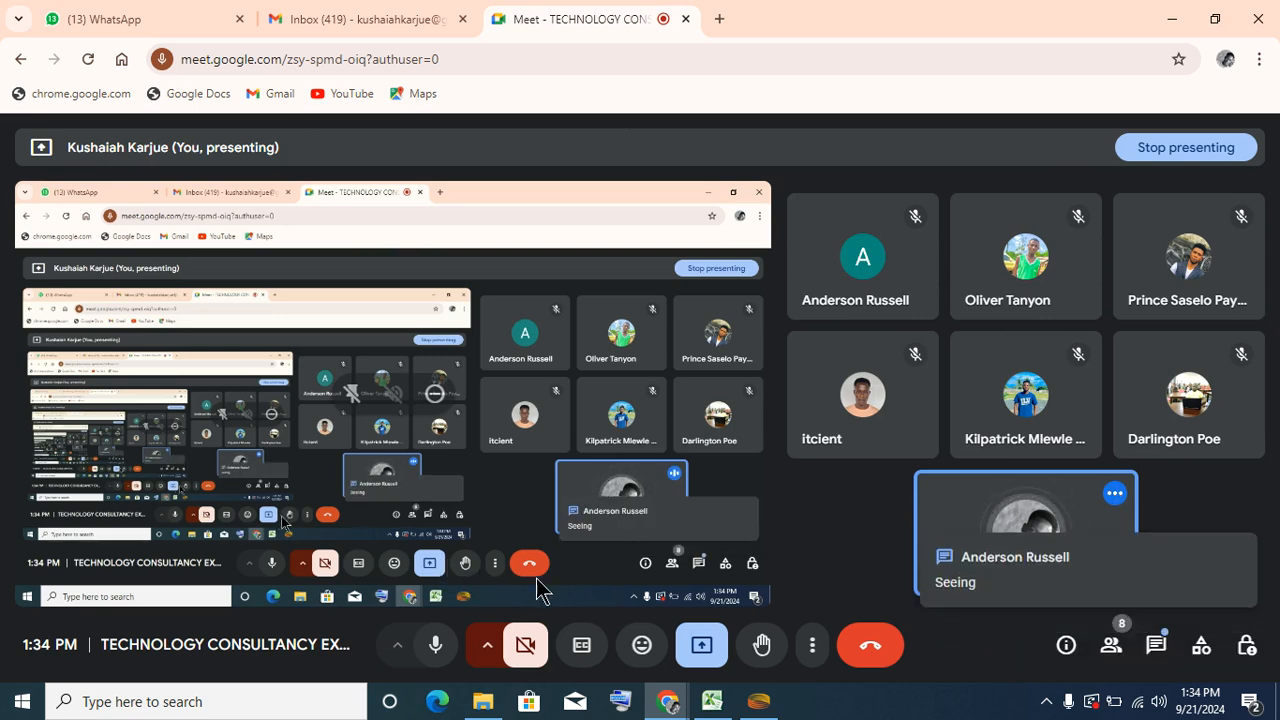
# - Switch to the TECHCON EXCEL TRAINING workbook in Excel and look over the SimpleIF sheet's employee table and formula notes
pyautogui.click(712, 701)
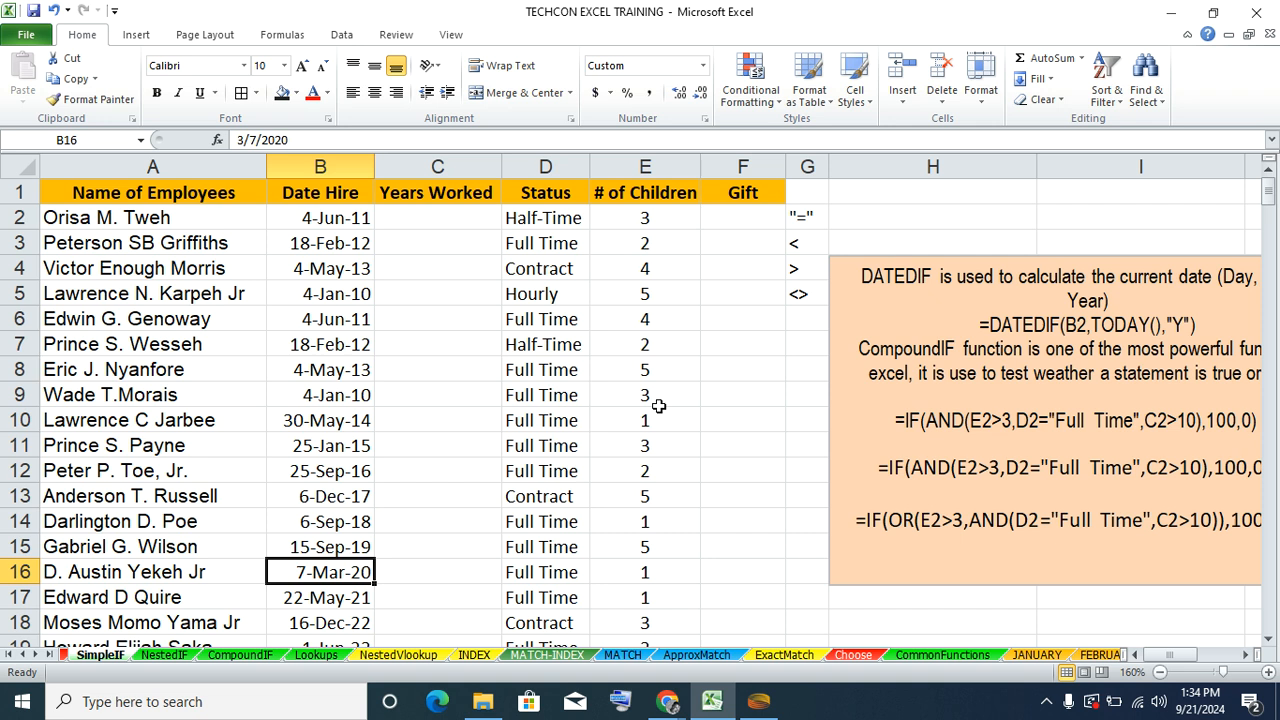
pyautogui.write('u')
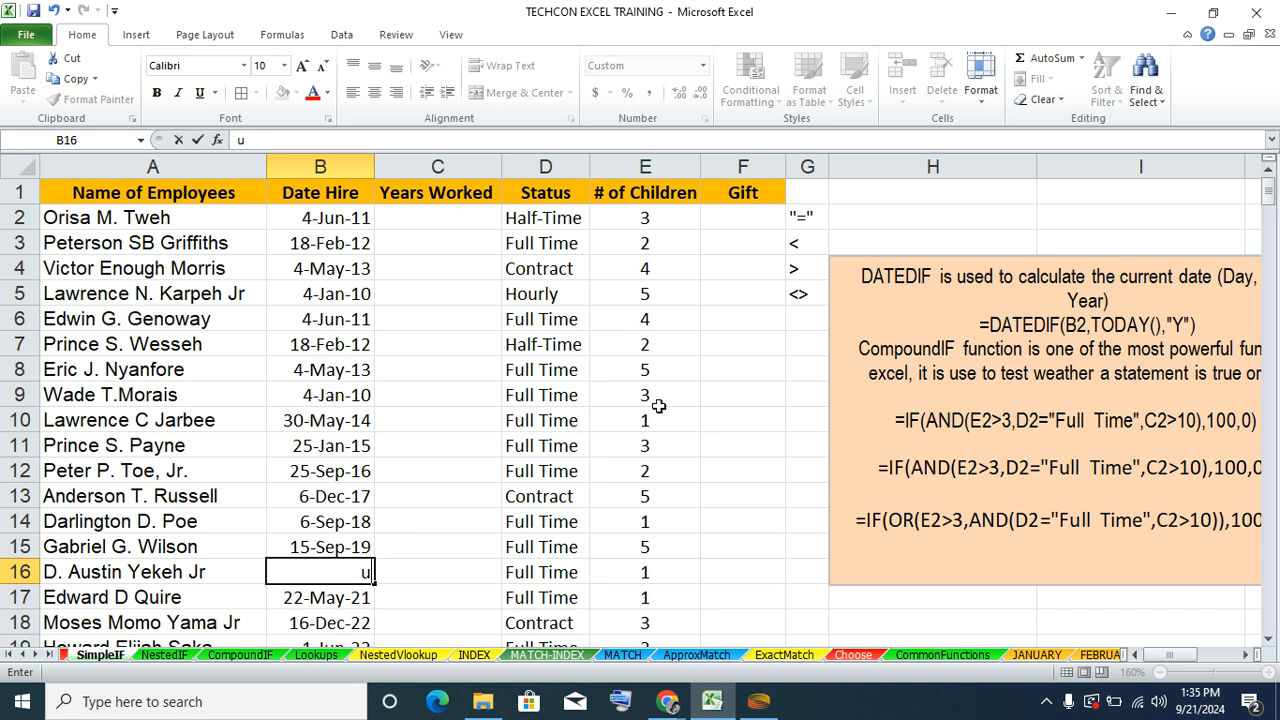
pyautogui.press('Escape')
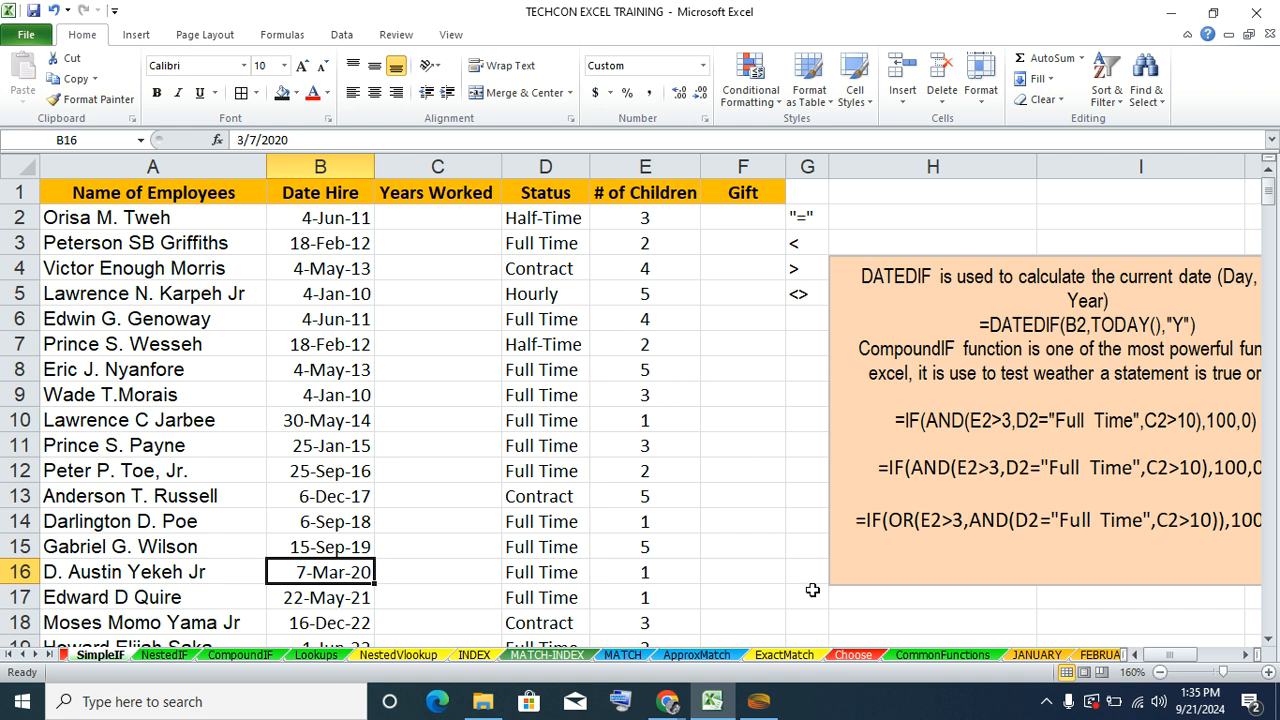
pyautogui.click(1245, 655)
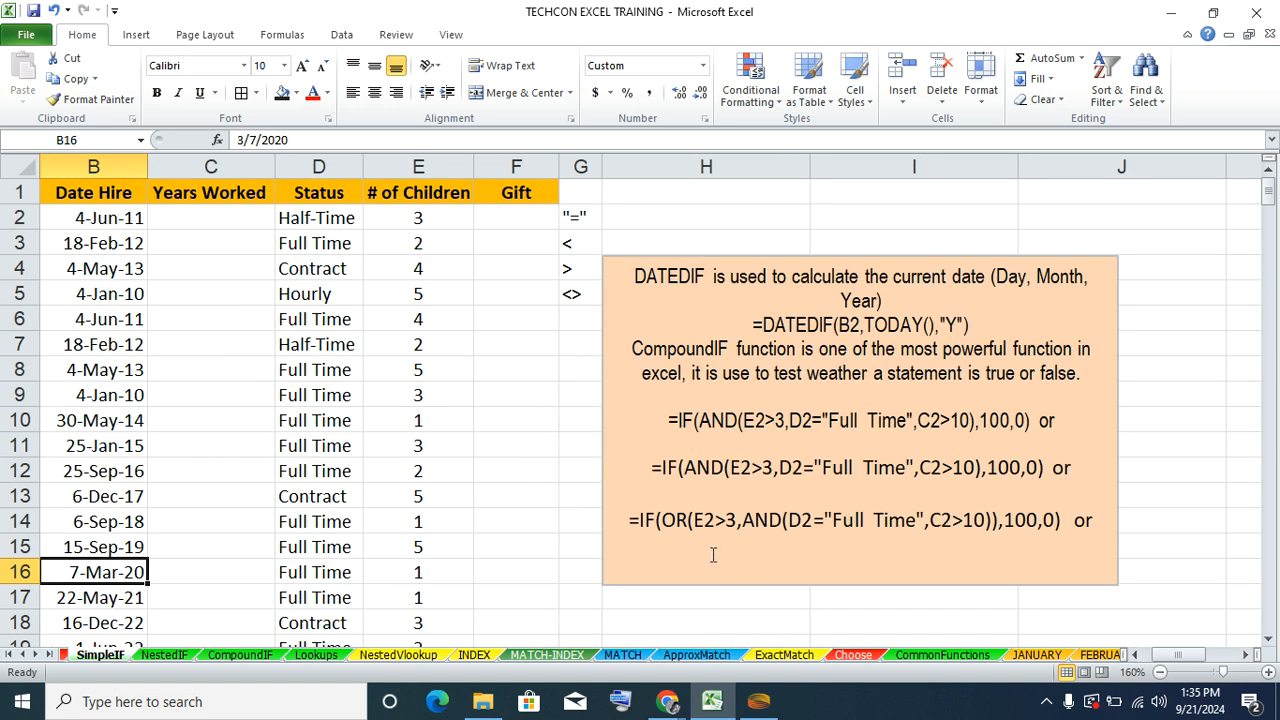
pyautogui.moveTo(1178, 655); pyautogui.dragTo(1163, 655)
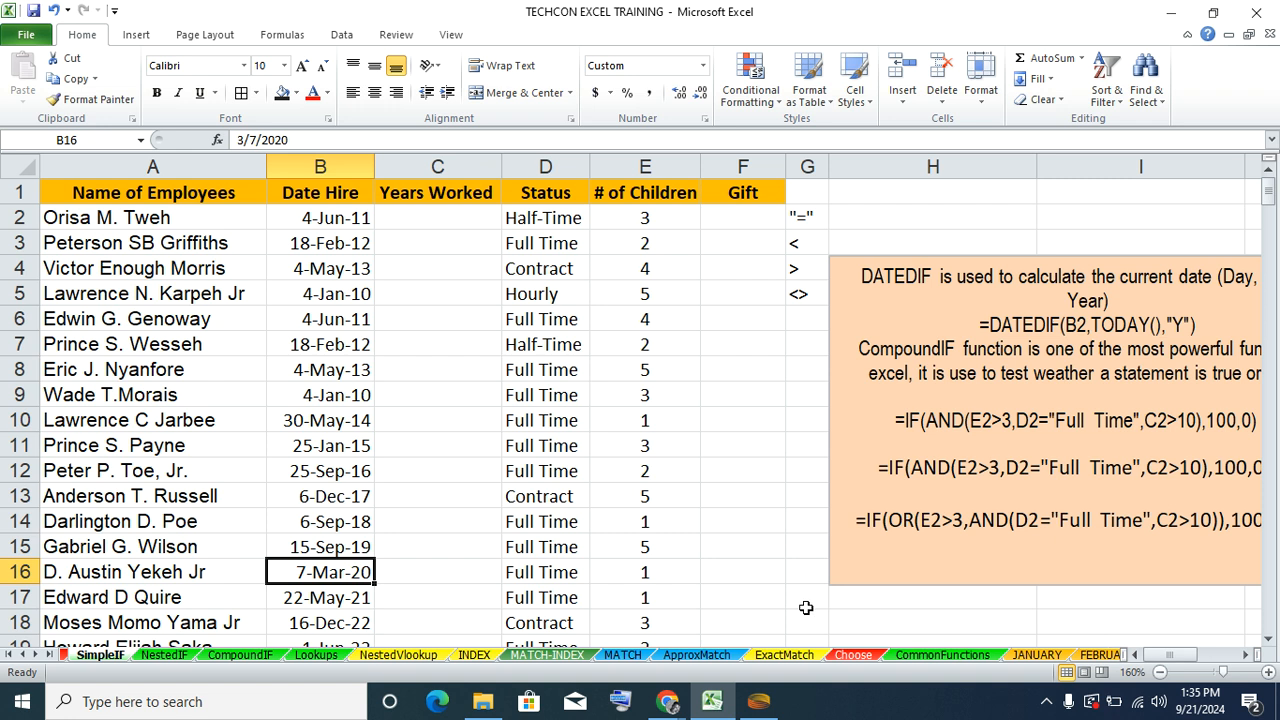
pyautogui.click(740, 598)
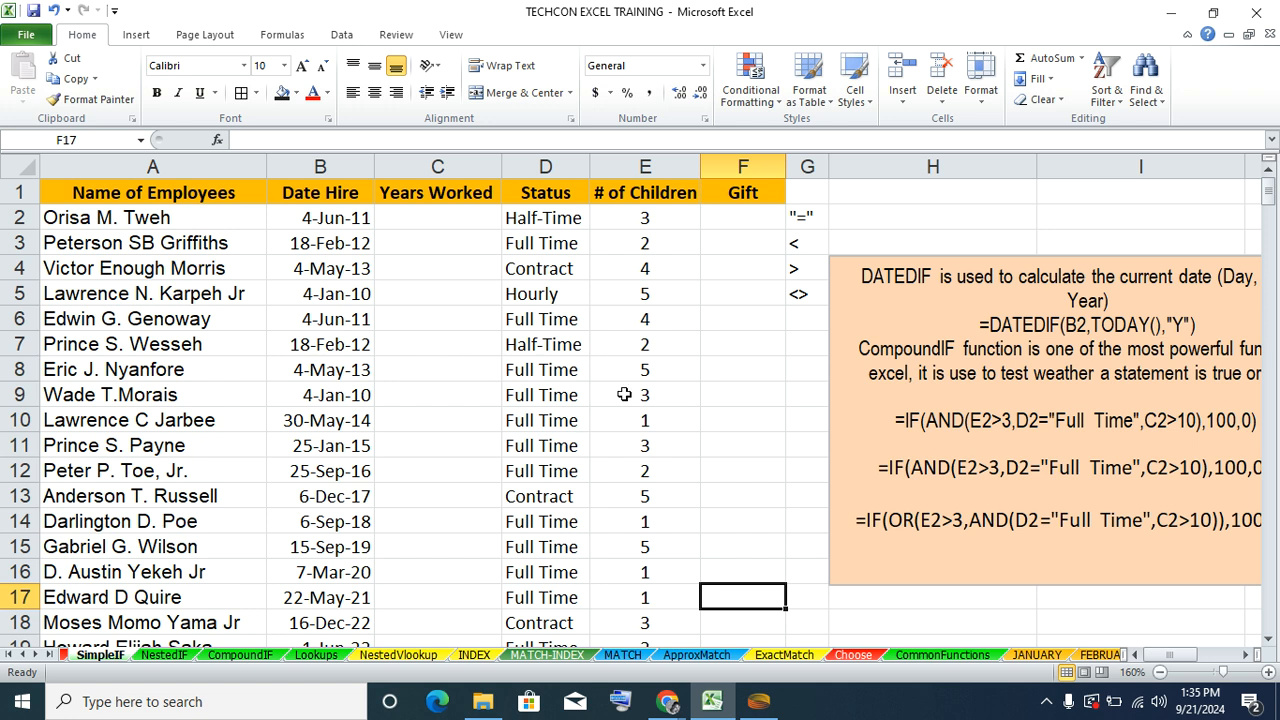
# - Move the formula notes text box over columns E to I and highlight its DATEDIF explanation and formula
pyautogui.click(898, 441)
pyautogui.moveTo(826, 440); pyautogui.dragTo(645, 502)
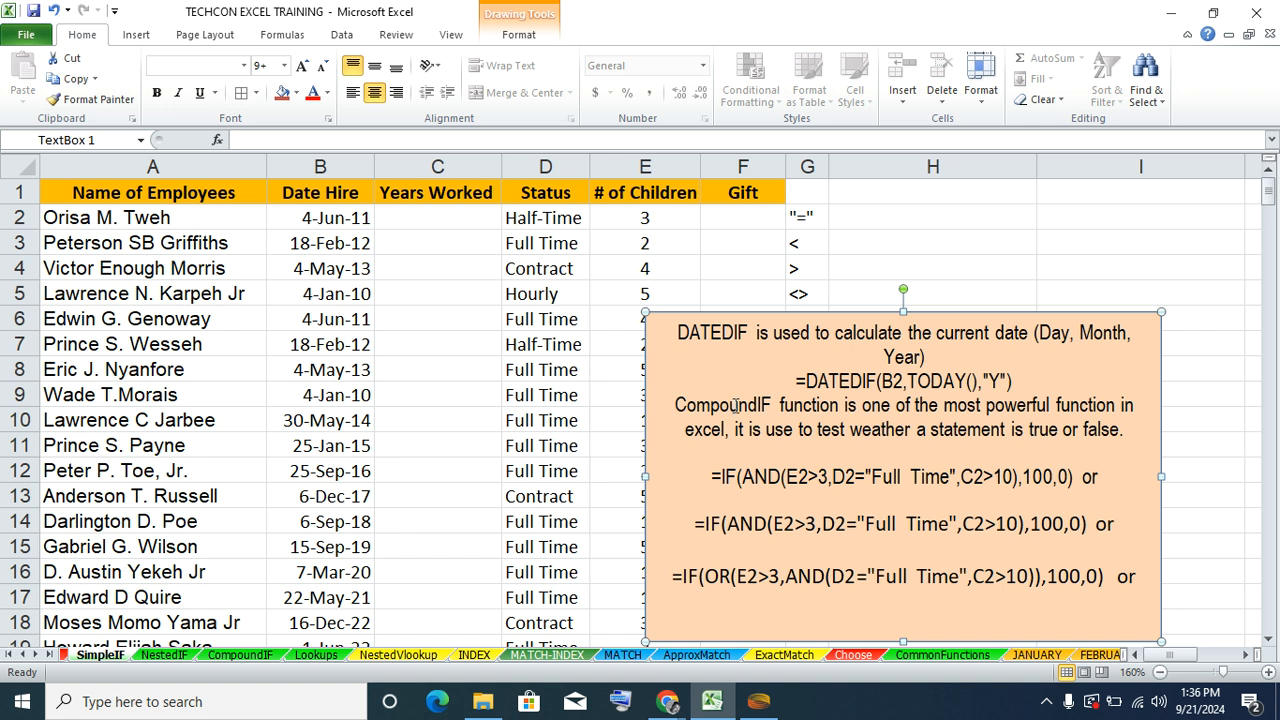
pyautogui.moveTo(1014, 382); pyautogui.dragTo(704, 325)
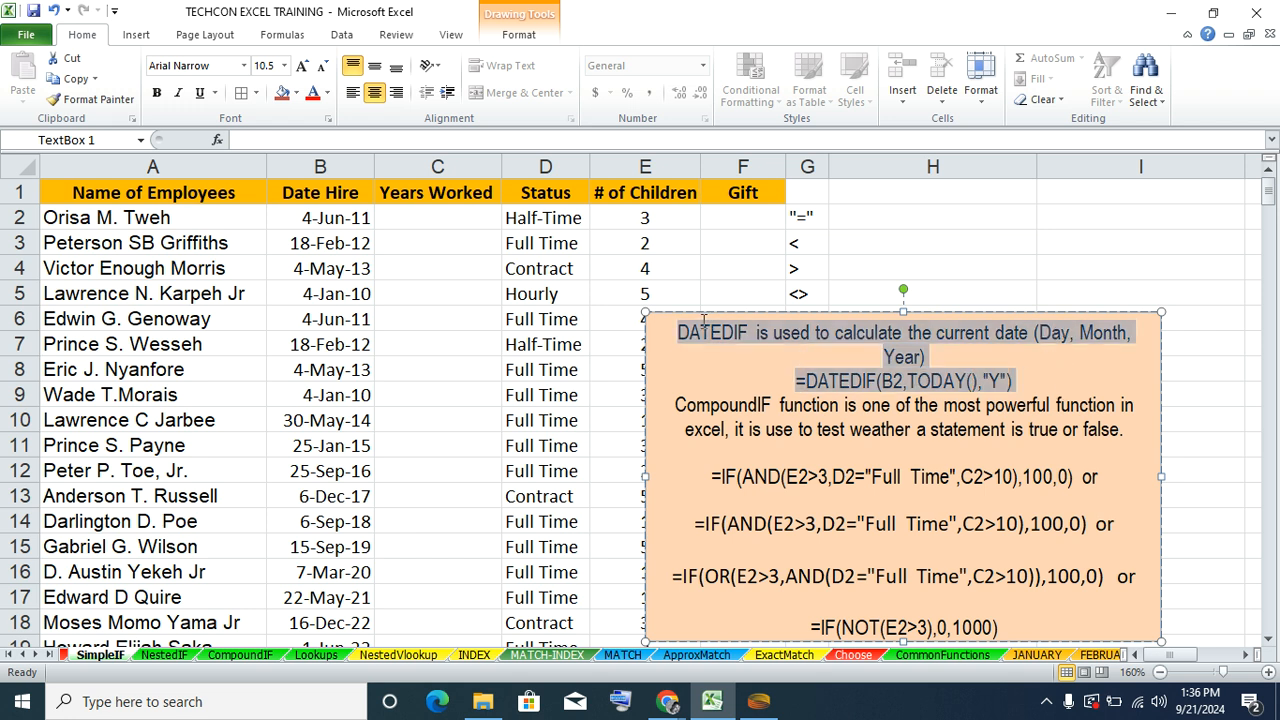
pyautogui.click(850, 361)
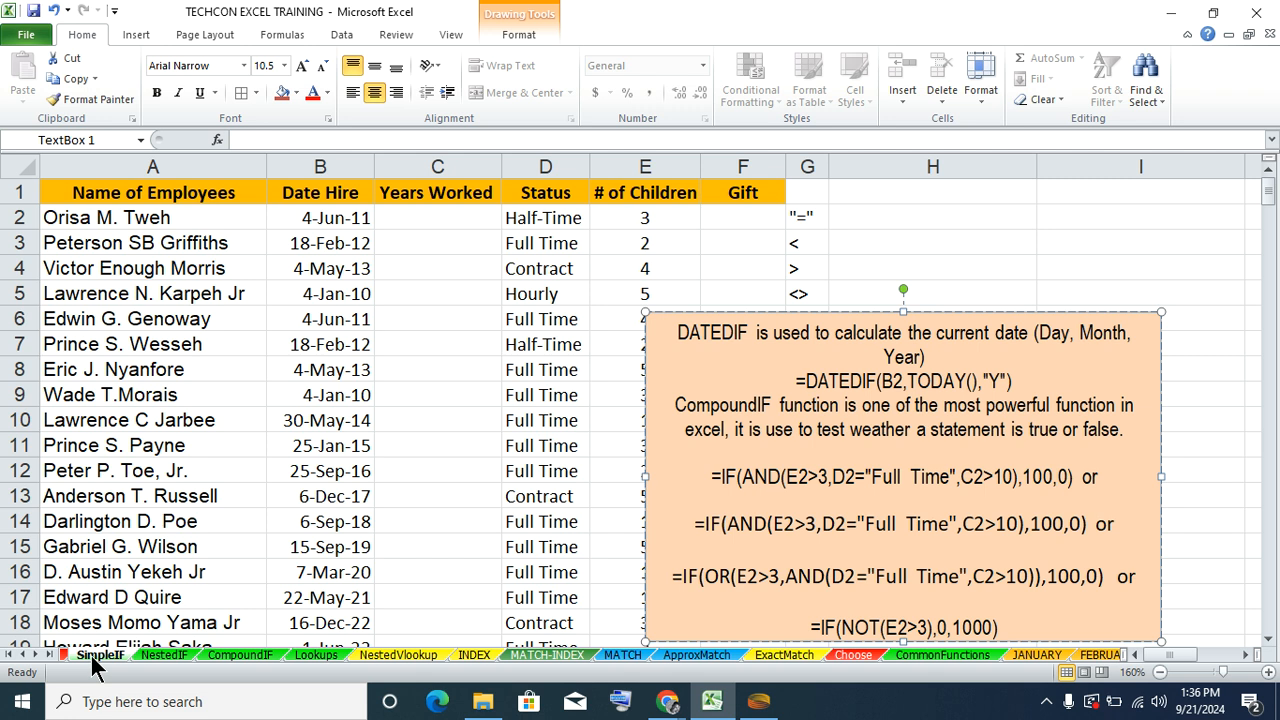
# - Move the formula notes text box back beside column G, clear of the employee table
pyautogui.click(794, 381)
pyautogui.moveTo(820, 311); pyautogui.dragTo(1018, 295)
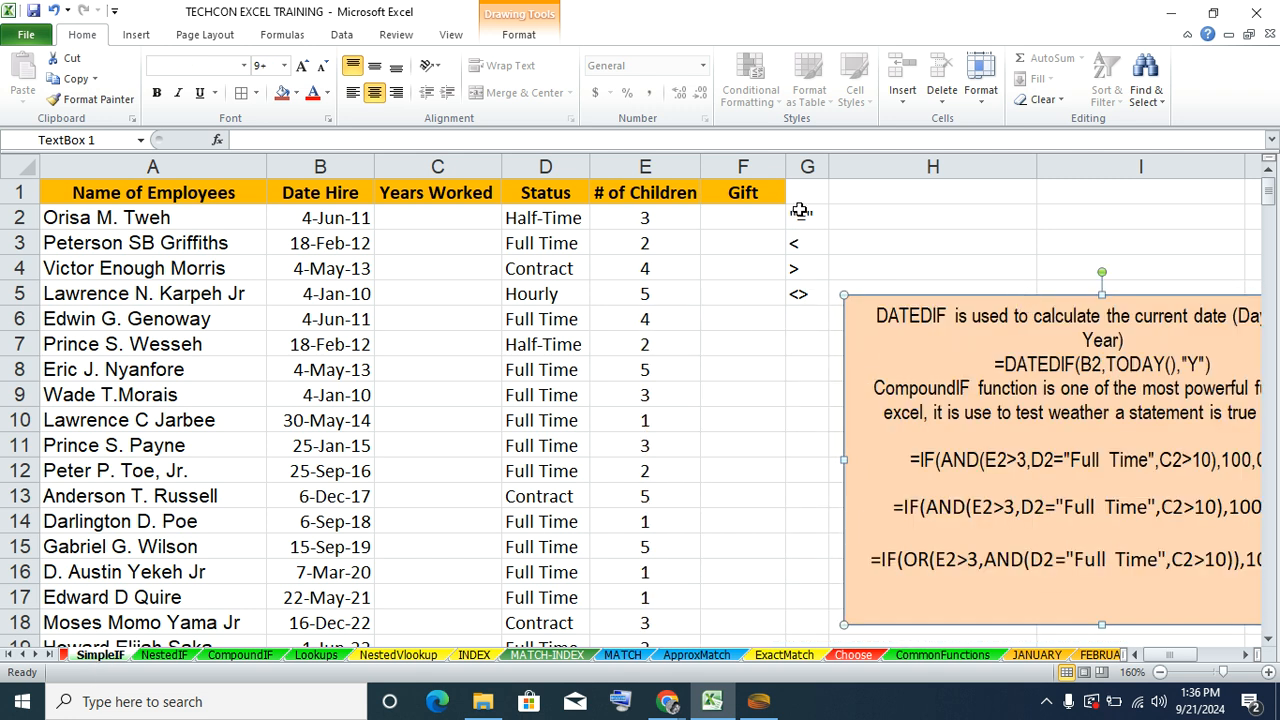
# - Enlarge the sheet to 180% and select the "=" comparison operator in G2
pyautogui.moveTo(806, 306); pyautogui.dragTo(807, 344)
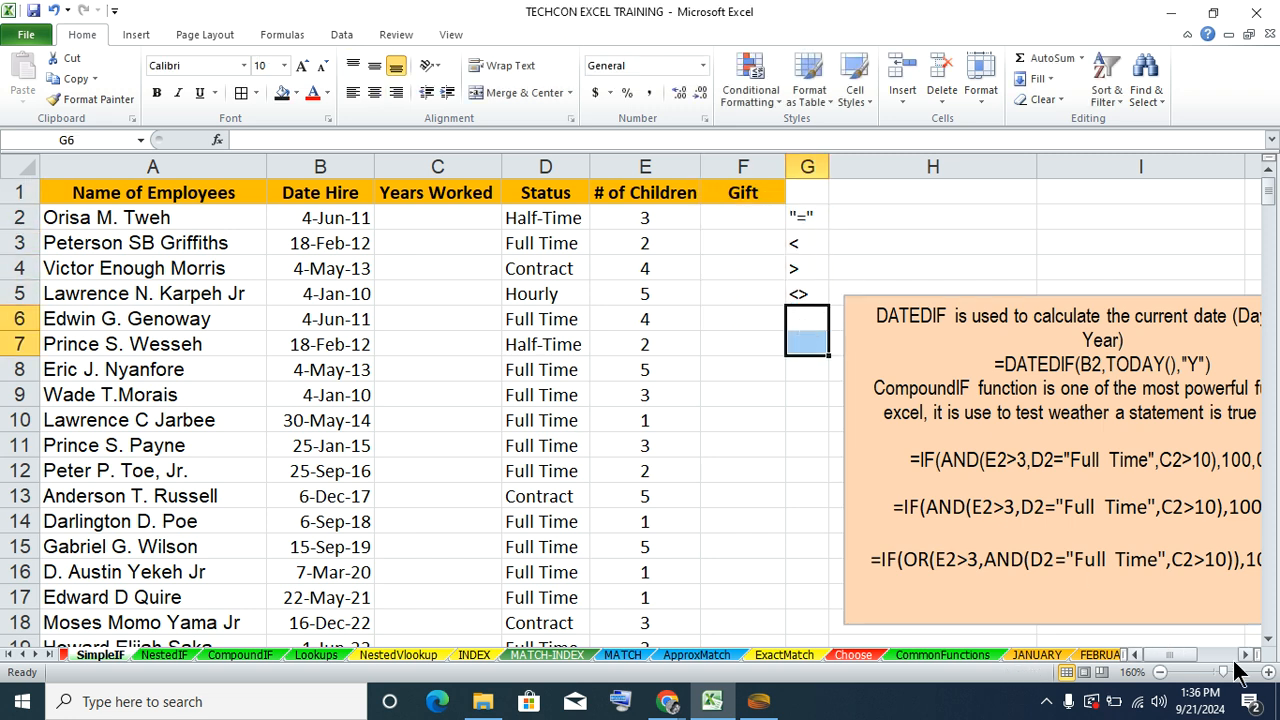
pyautogui.click(1269, 674)
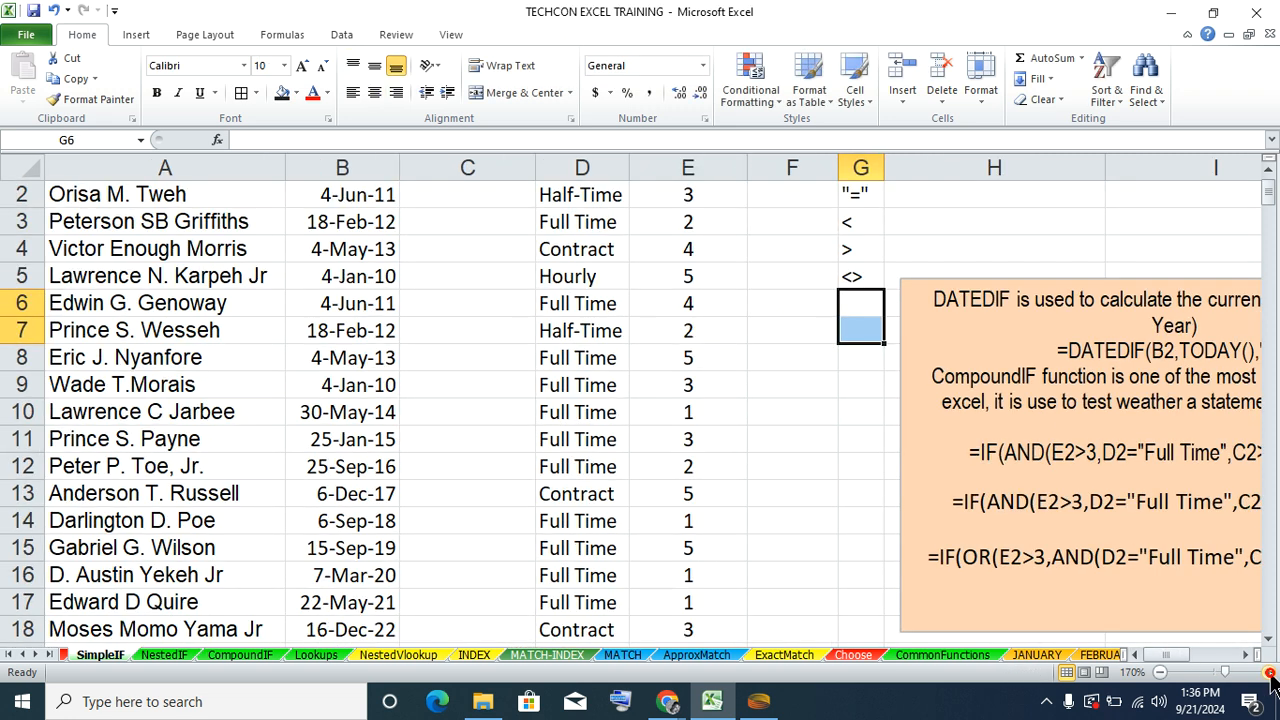
pyautogui.click(1269, 674)
pyautogui.scroll(1, 877, 402)
pyautogui.click(866, 401)
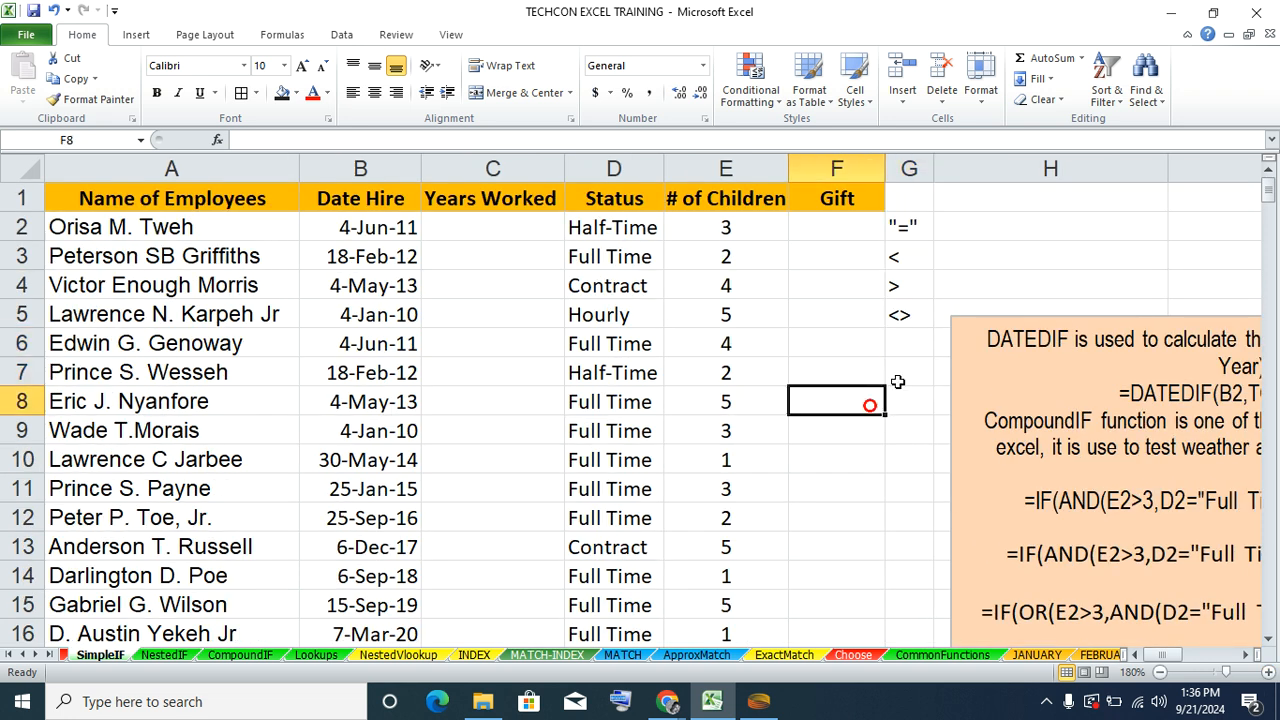
pyautogui.click(897, 228)
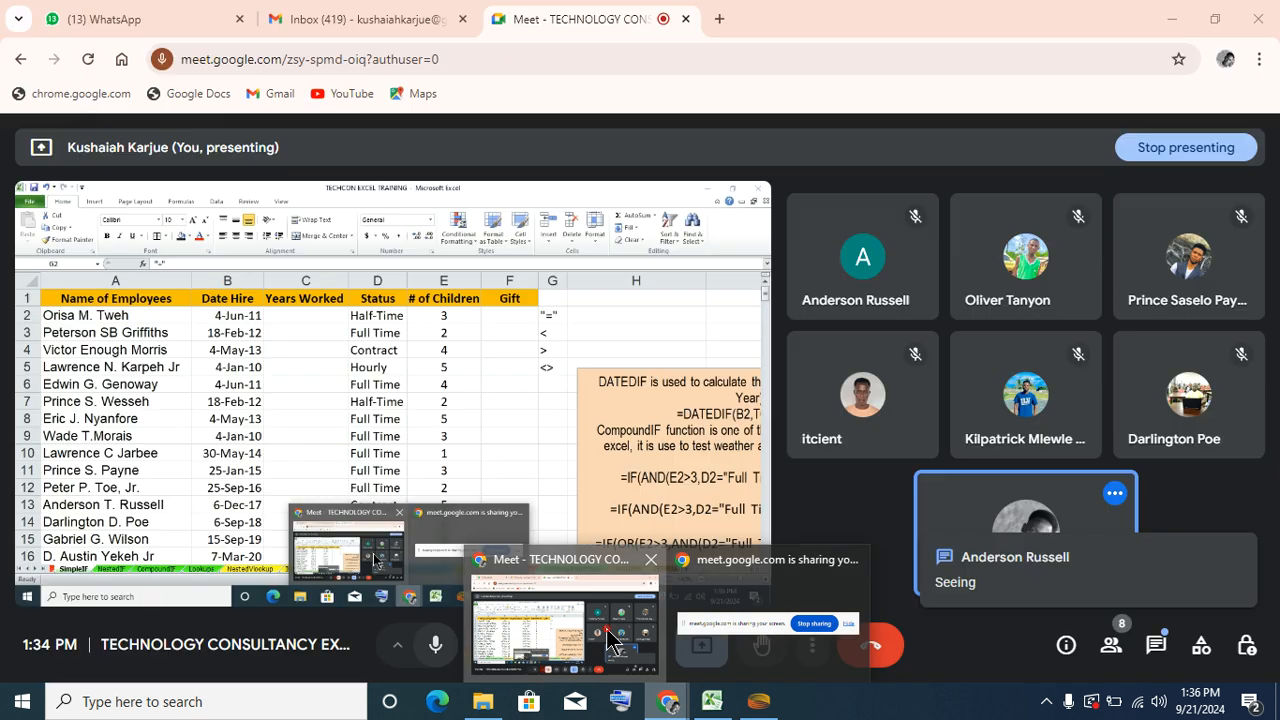
# - Switch to the Google Meet call, admit the person waiting to join, and return to the Excel workbook
pyautogui.click(560, 615)
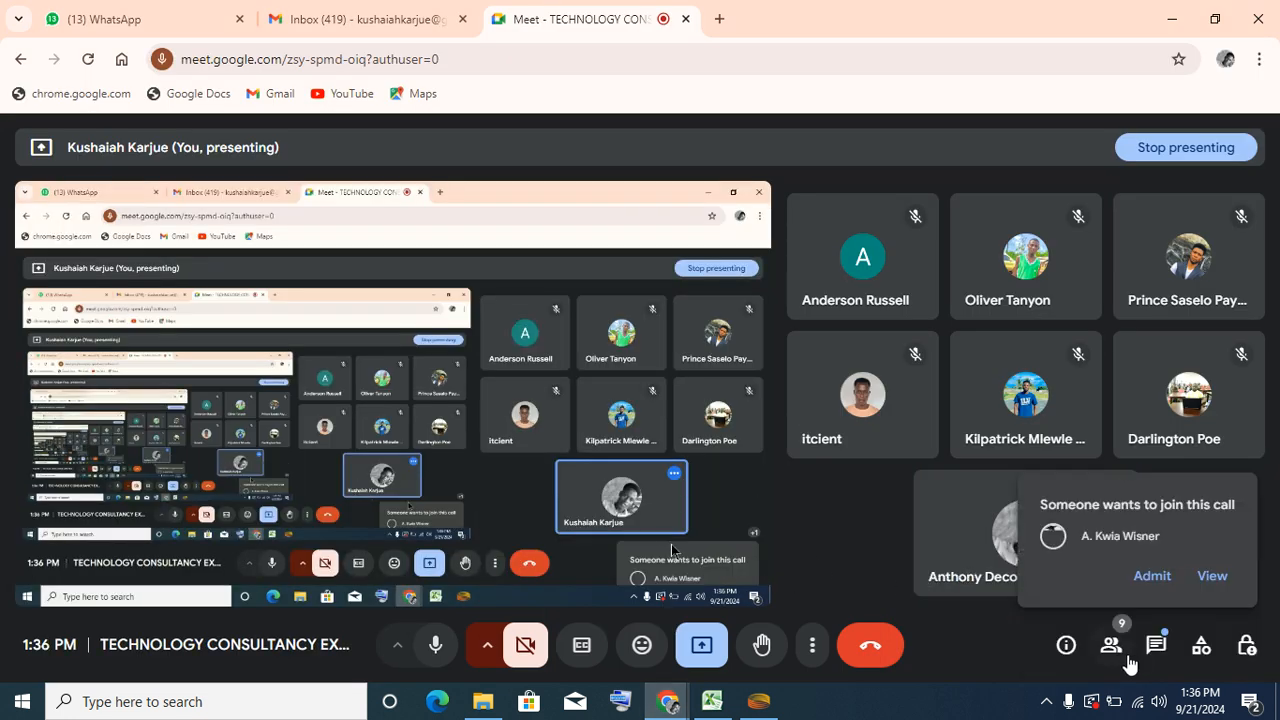
pyautogui.click(1150, 576)
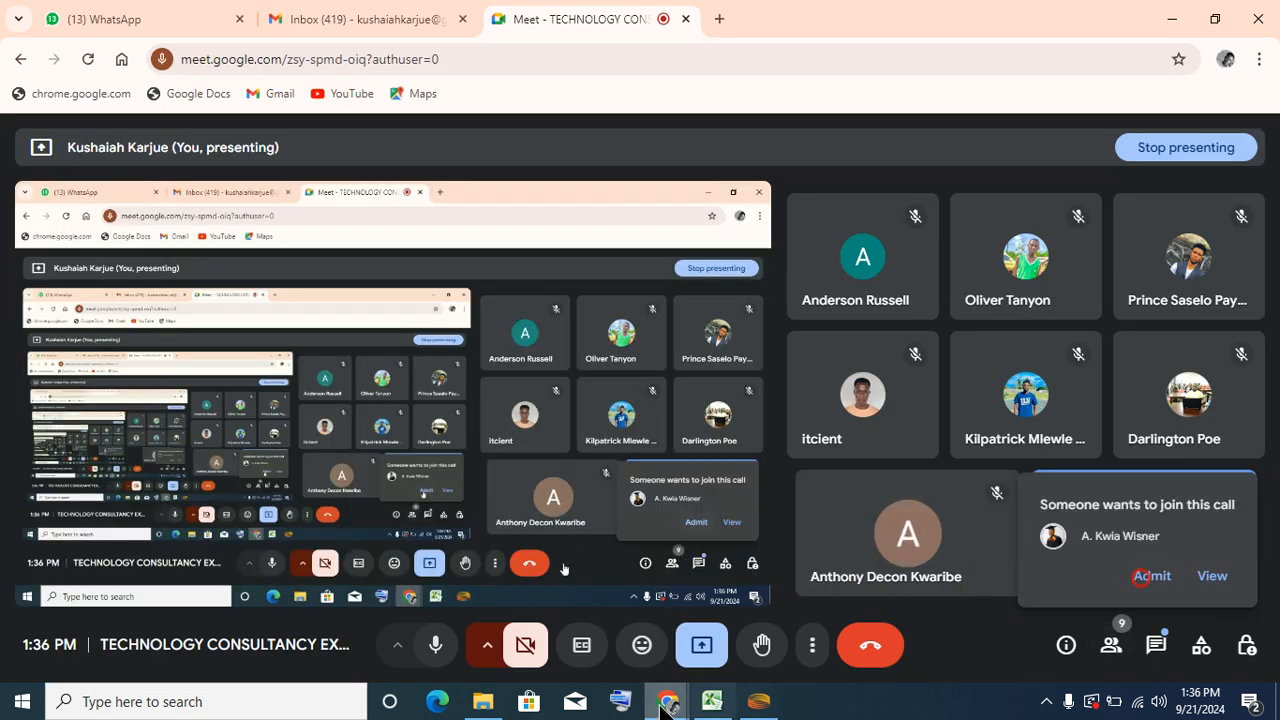
pyautogui.click(710, 712)
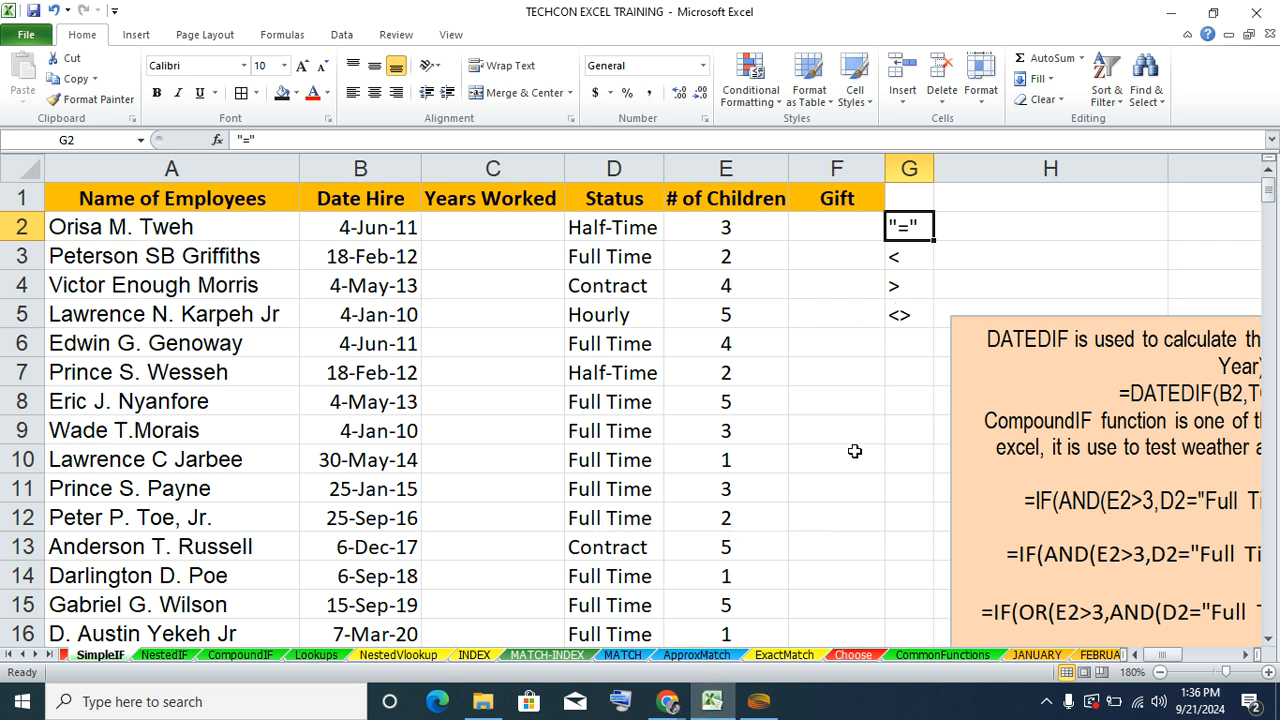
# - Go through the comparison operators <, > and <> in cells G3 to G5 one by one
pyautogui.click(890, 260)
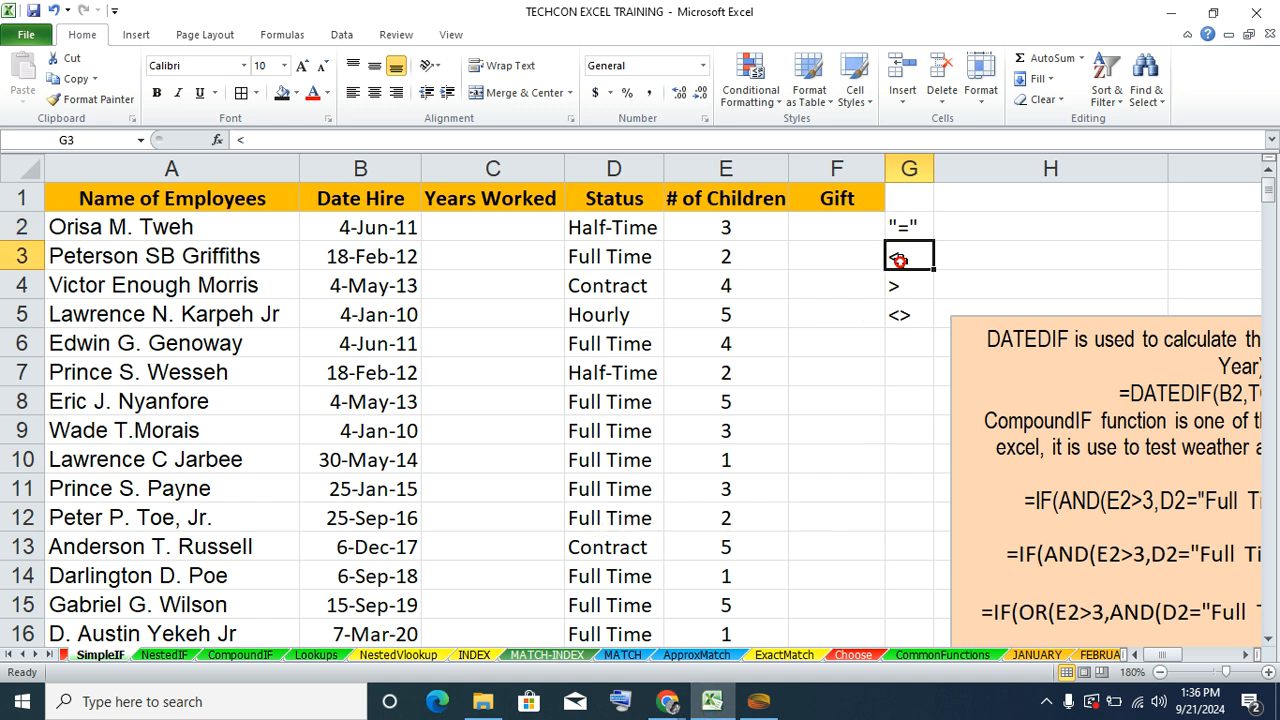
pyautogui.click(898, 290)
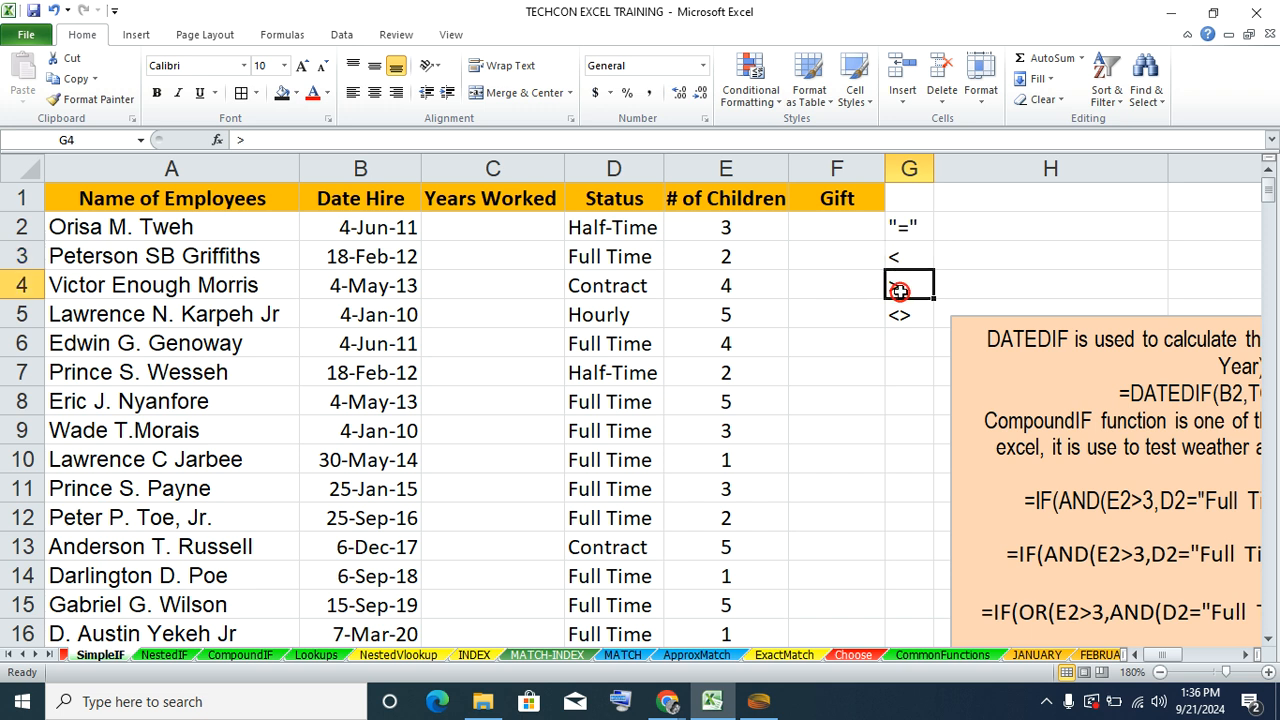
pyautogui.click(900, 312)
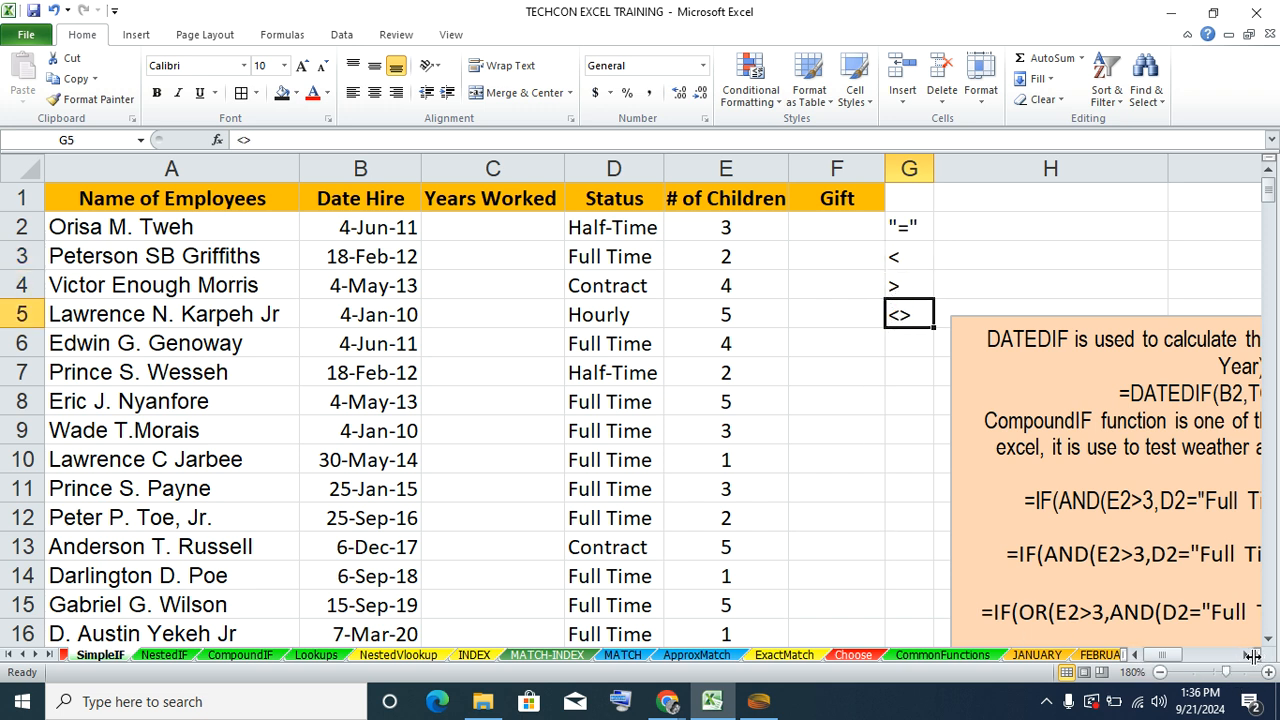
# - Move the formula notes text box over columns A to D, starting at row 4
pyautogui.click(1180, 532)
pyautogui.moveTo(1069, 316); pyautogui.dragTo(209, 282)
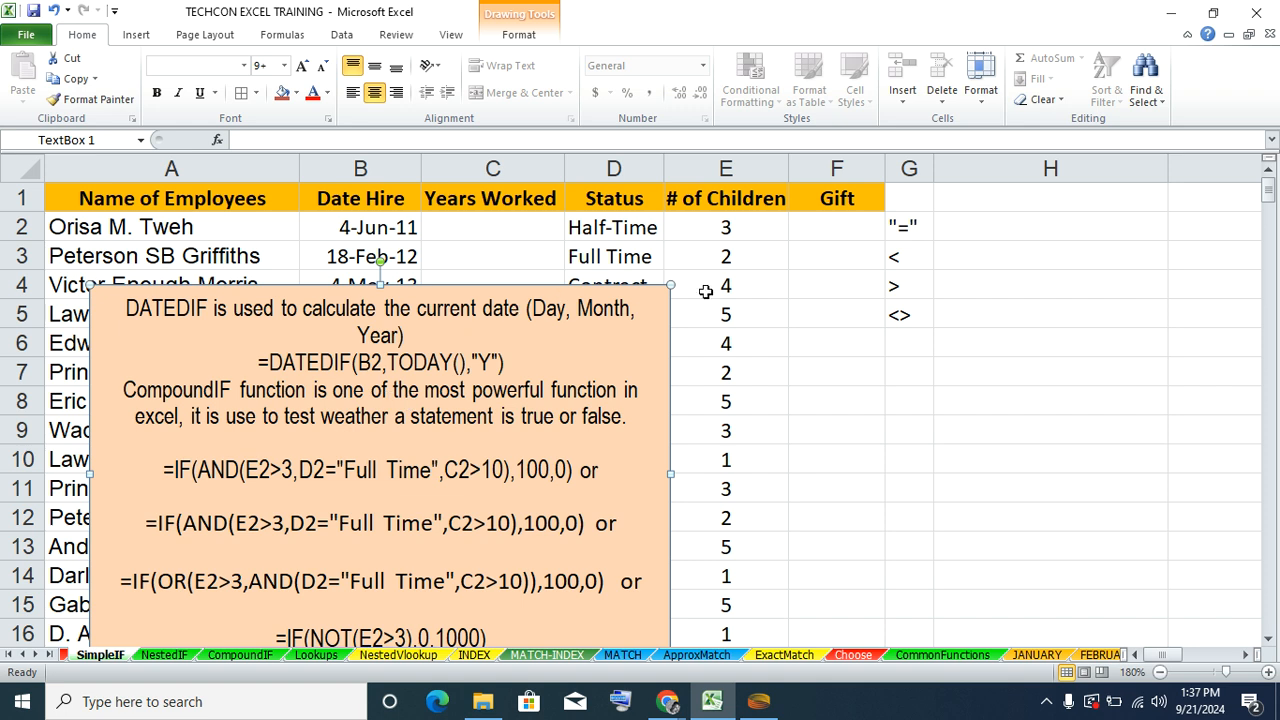
pyautogui.click(838, 311)
pyautogui.click(935, 322)
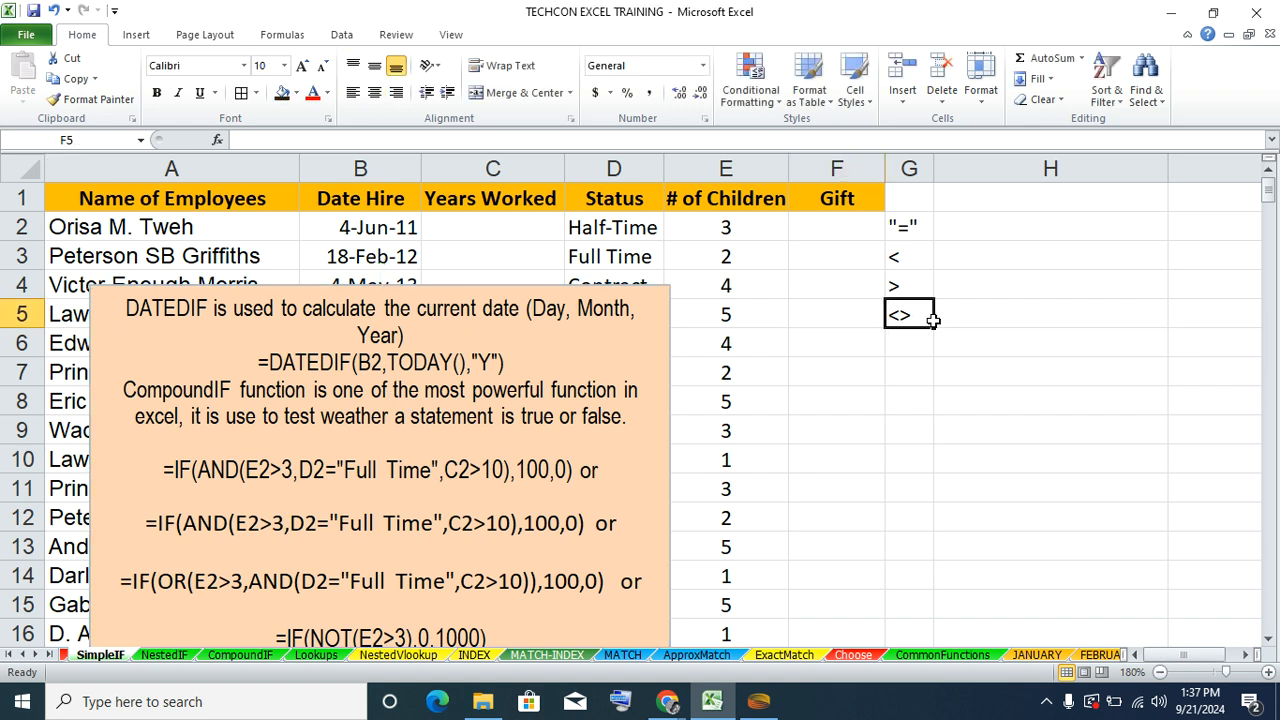
pyautogui.click(970, 348)
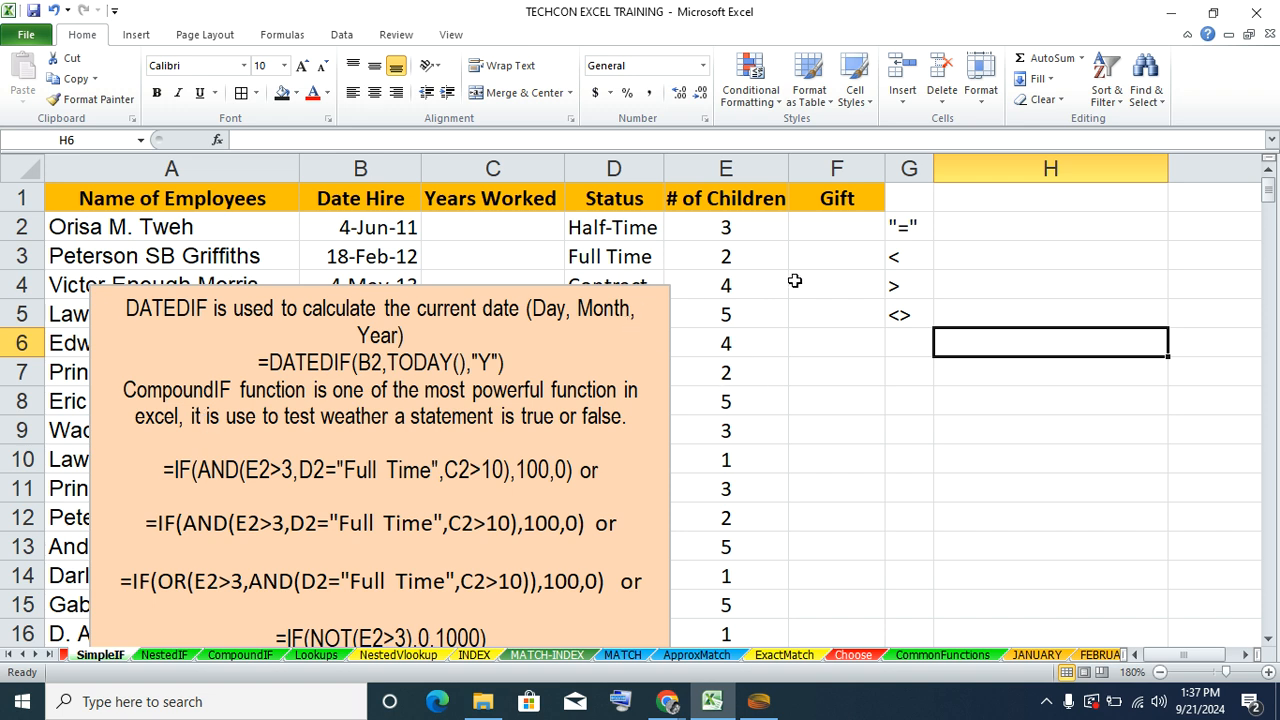
pyautogui.press('Left')
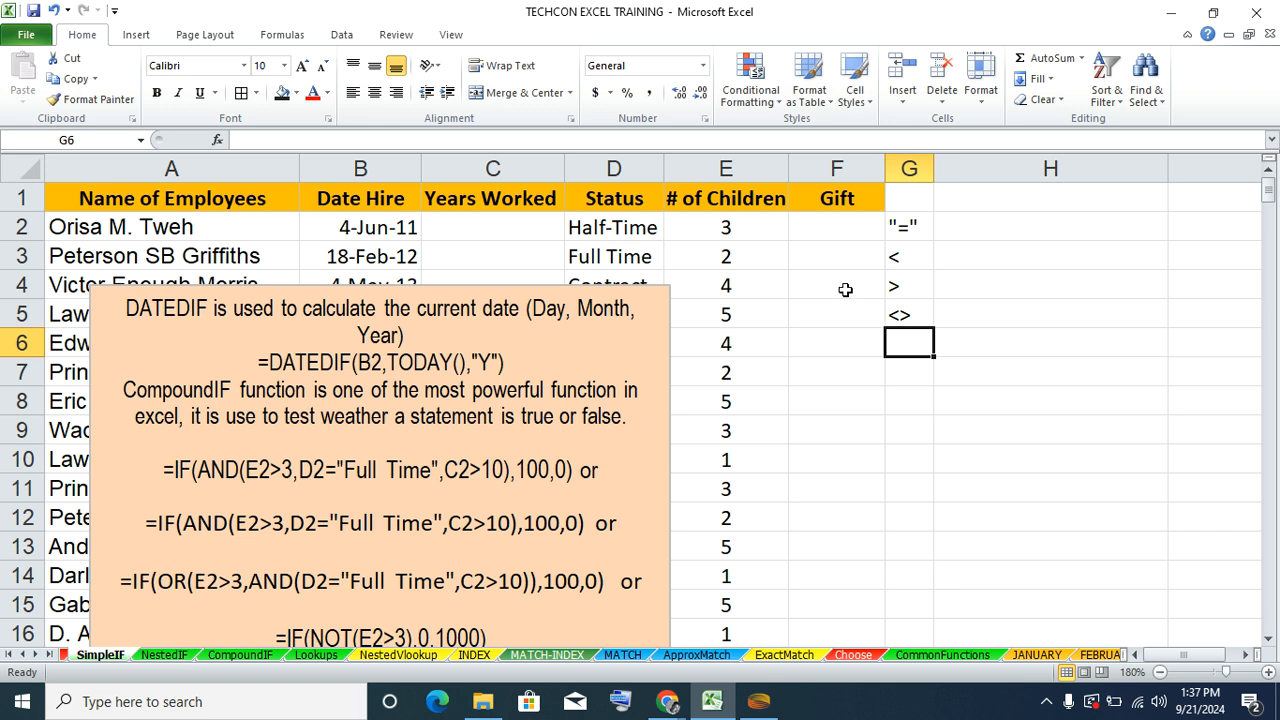
# - Widen the Gift column to make room for a formula in F2
pyautogui.click(838, 239)
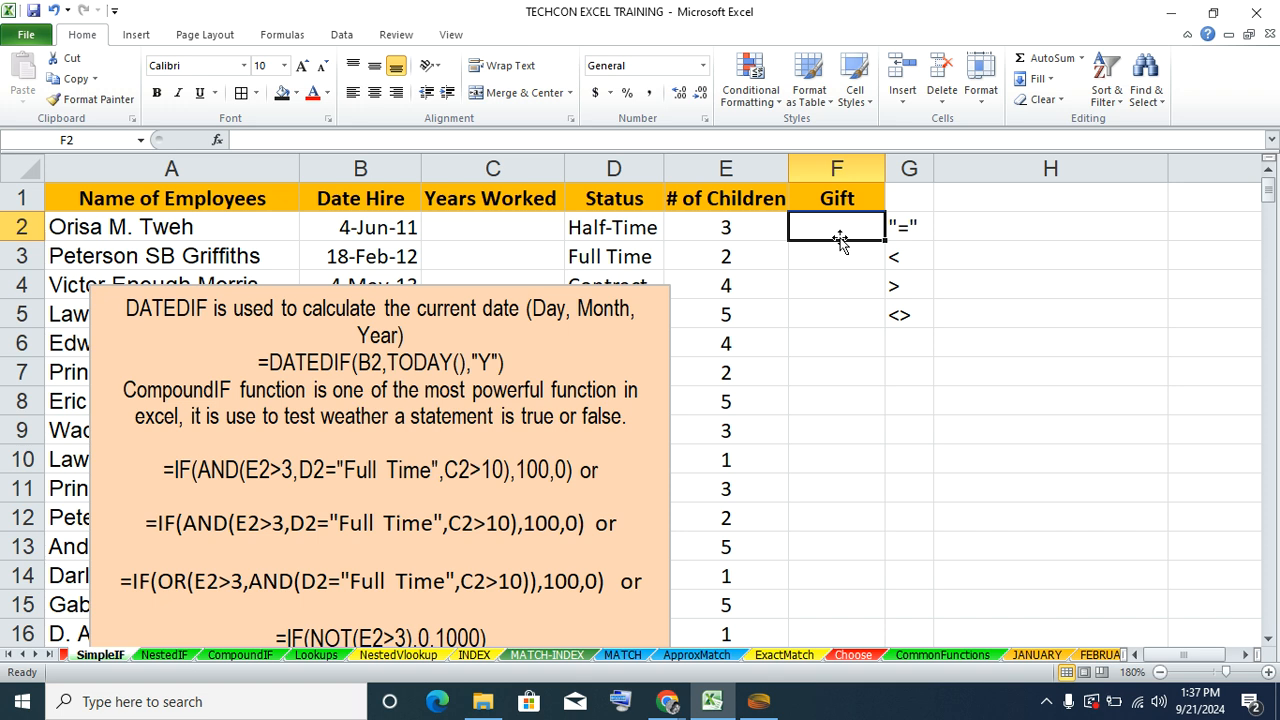
pyautogui.moveTo(886, 168); pyautogui.dragTo(966, 168)
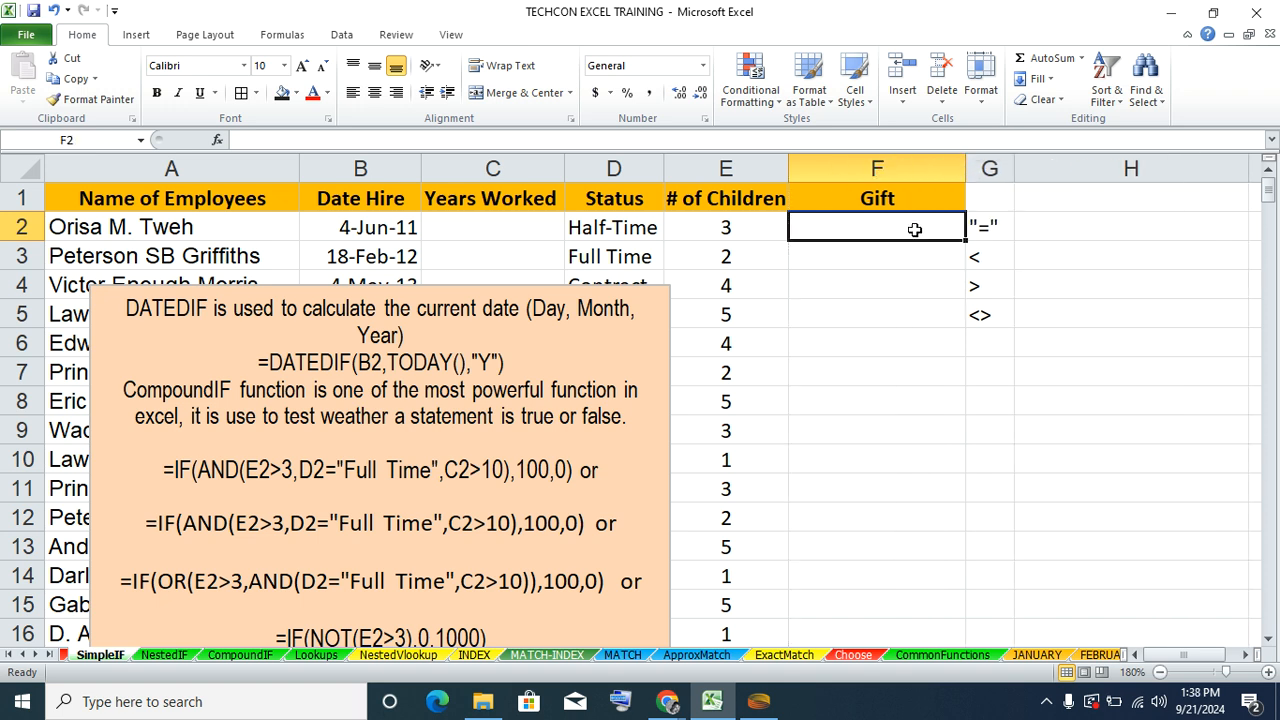
pyautogui.write('=')
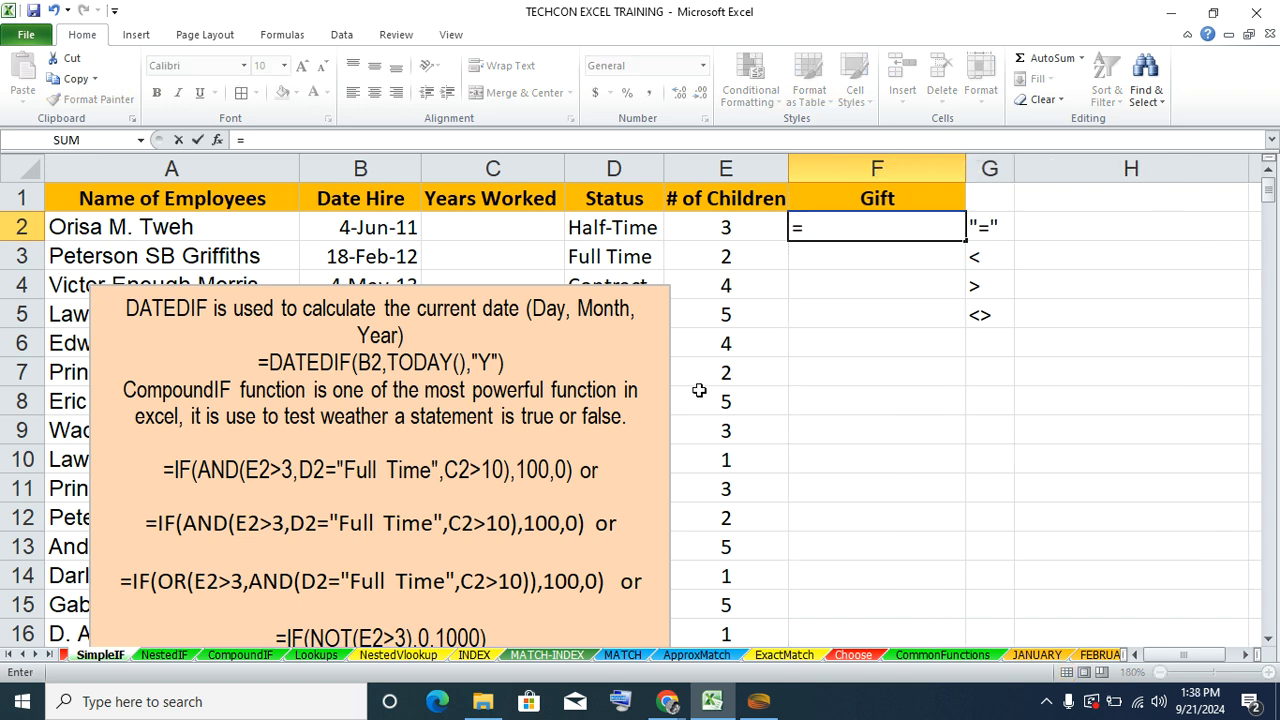
pyautogui.write('IF(')
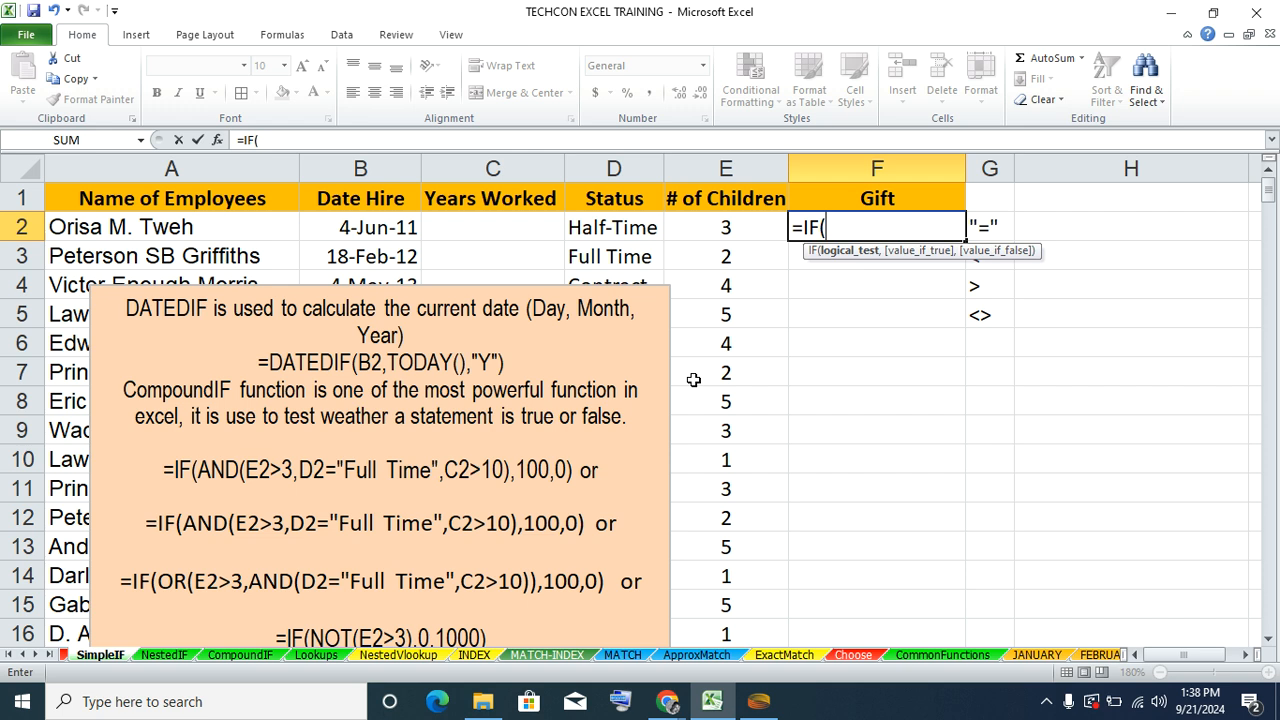
pyautogui.click(722, 226)
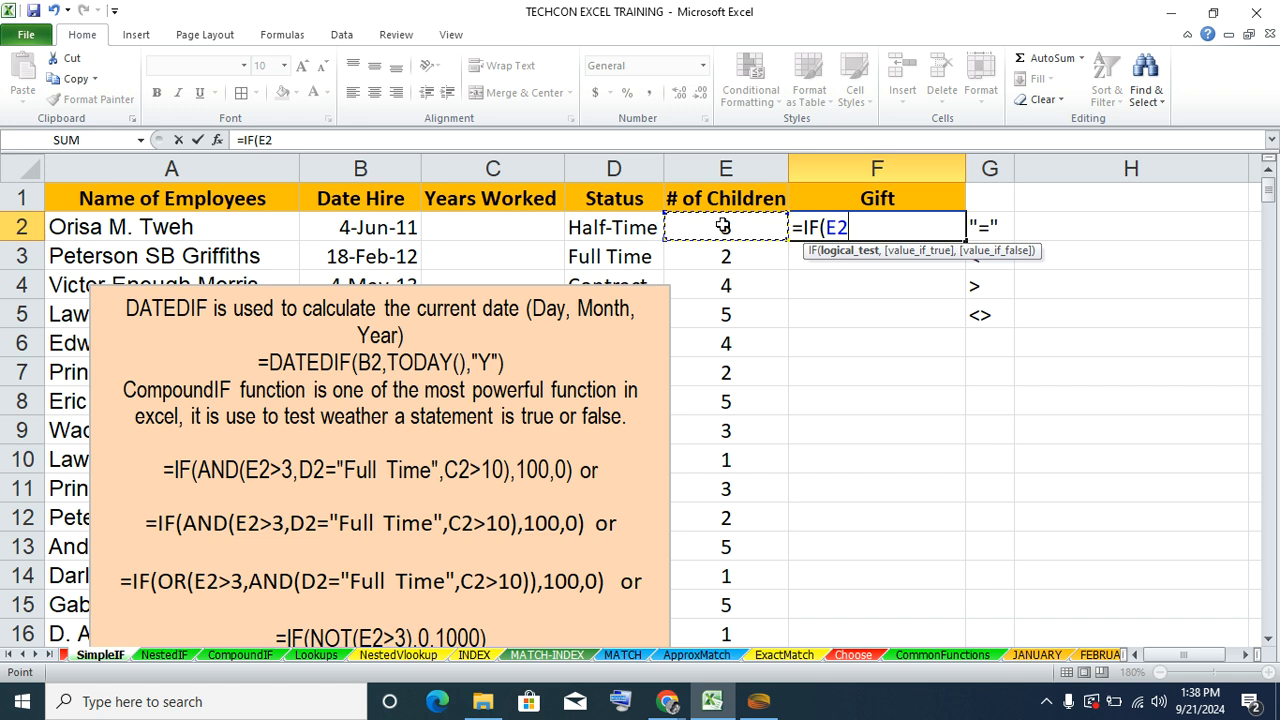
pyautogui.press('Escape')
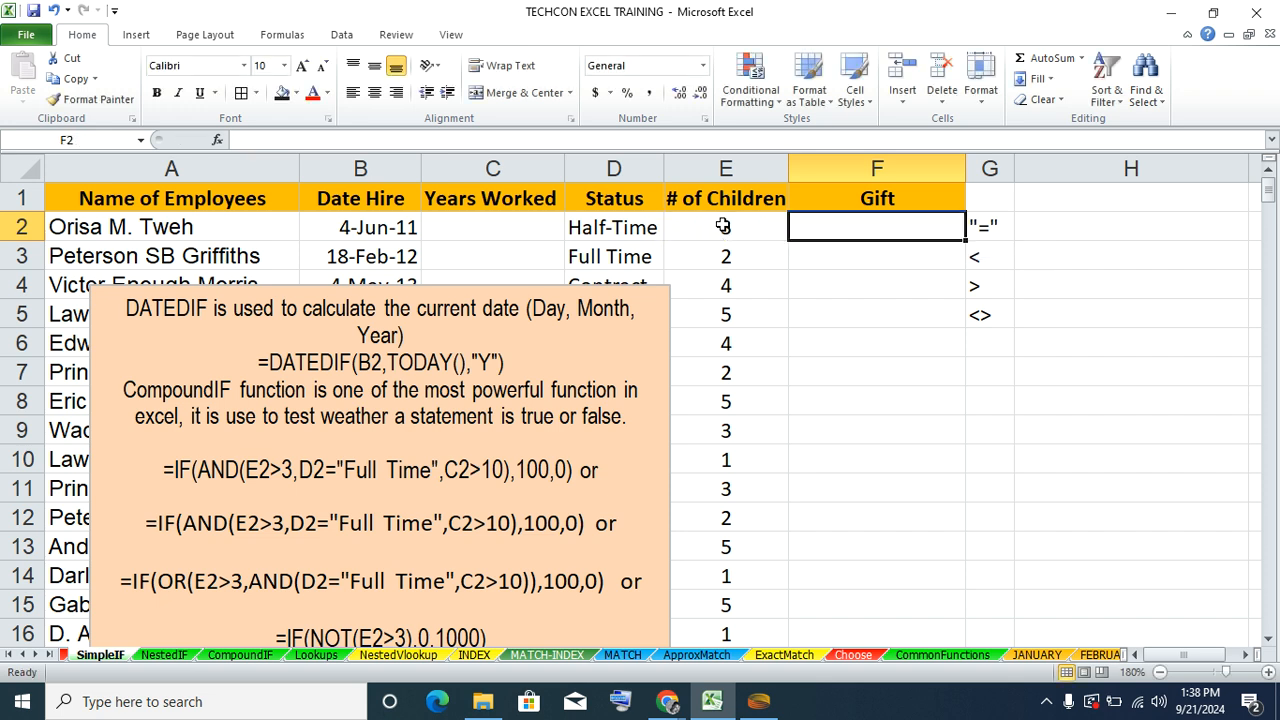
# - Look at the NestedIF and CompoundIF sheets and their formula notes, and return to the SimpleIF sheet
pyautogui.click(412, 450)
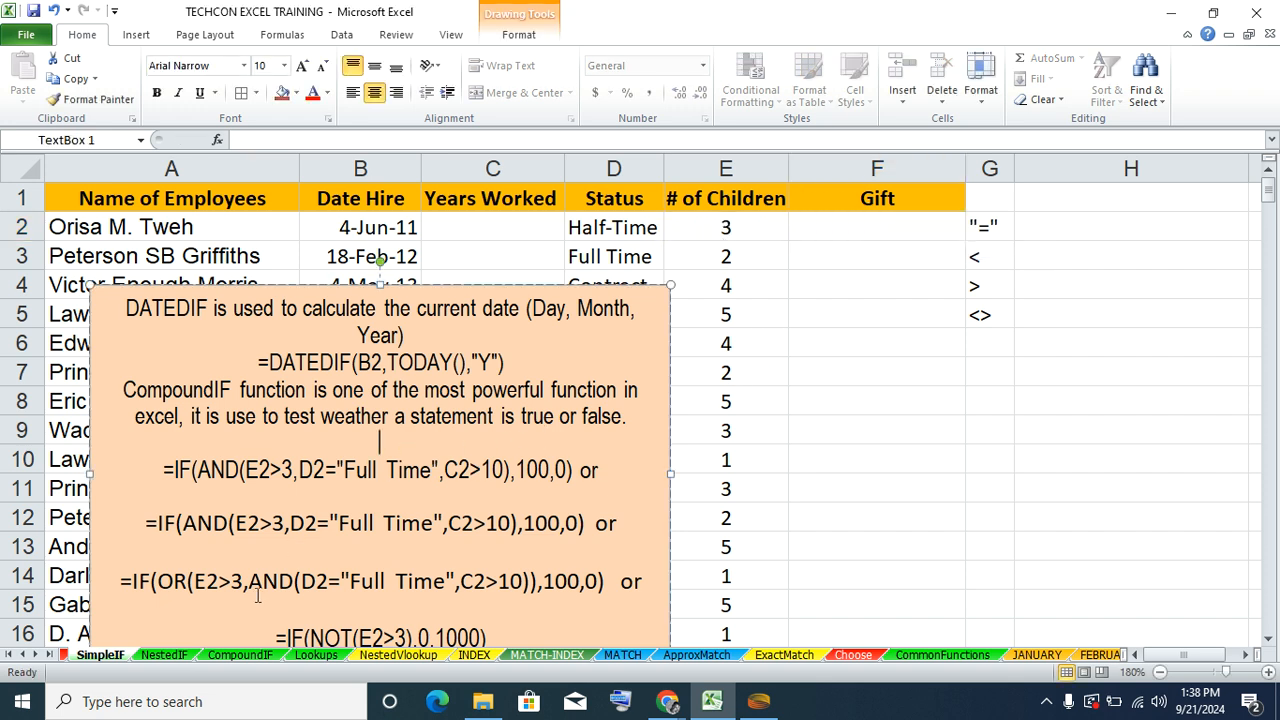
pyautogui.click(162, 656)
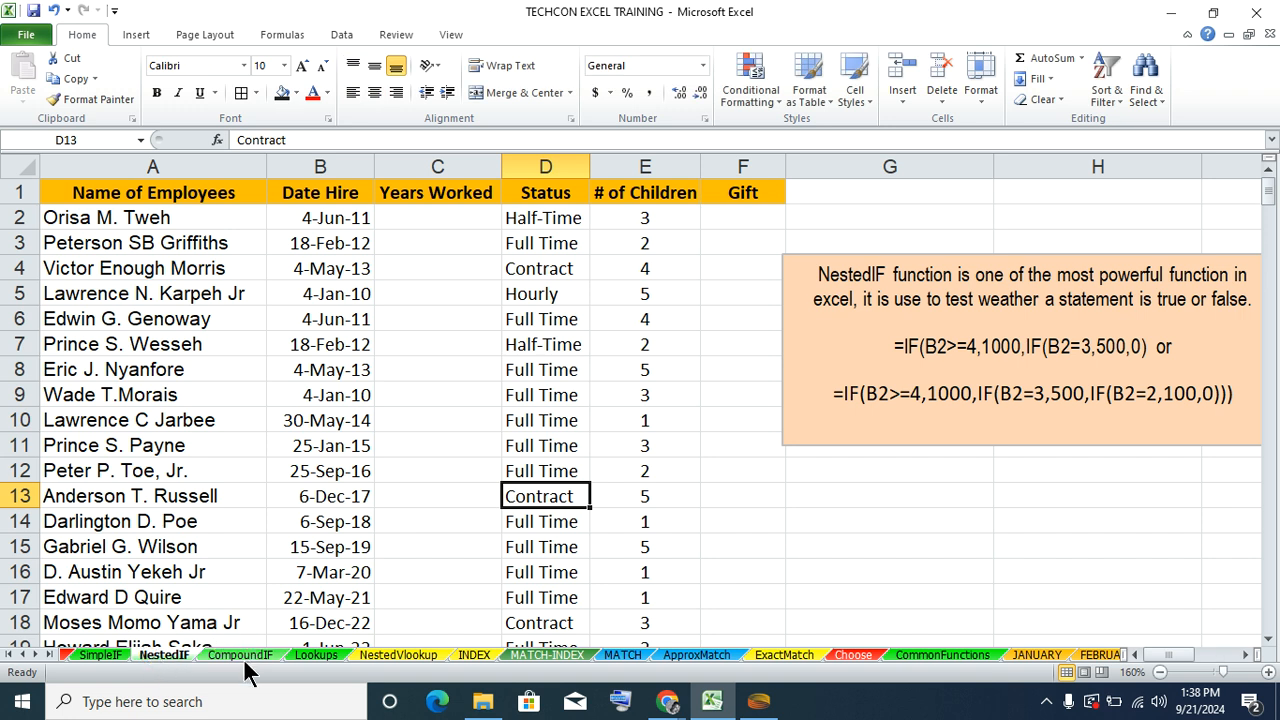
pyautogui.click(241, 656)
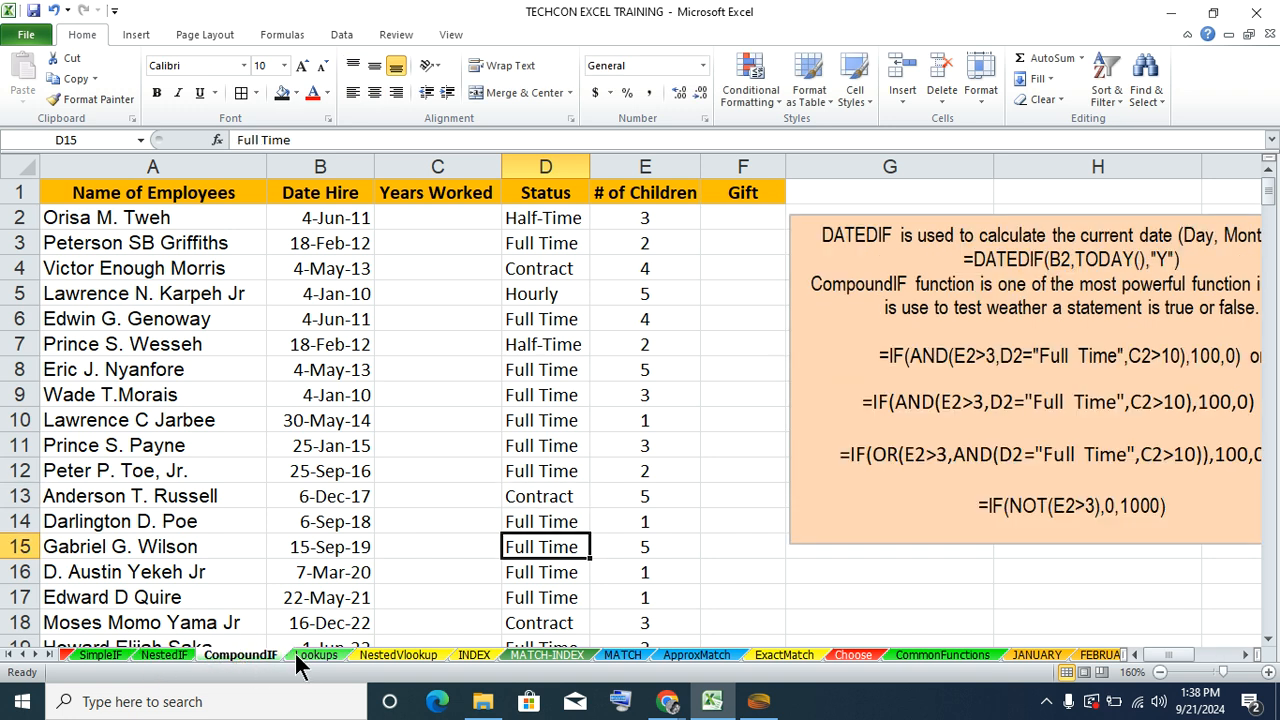
pyautogui.click(97, 643)
pyautogui.click(99, 655)
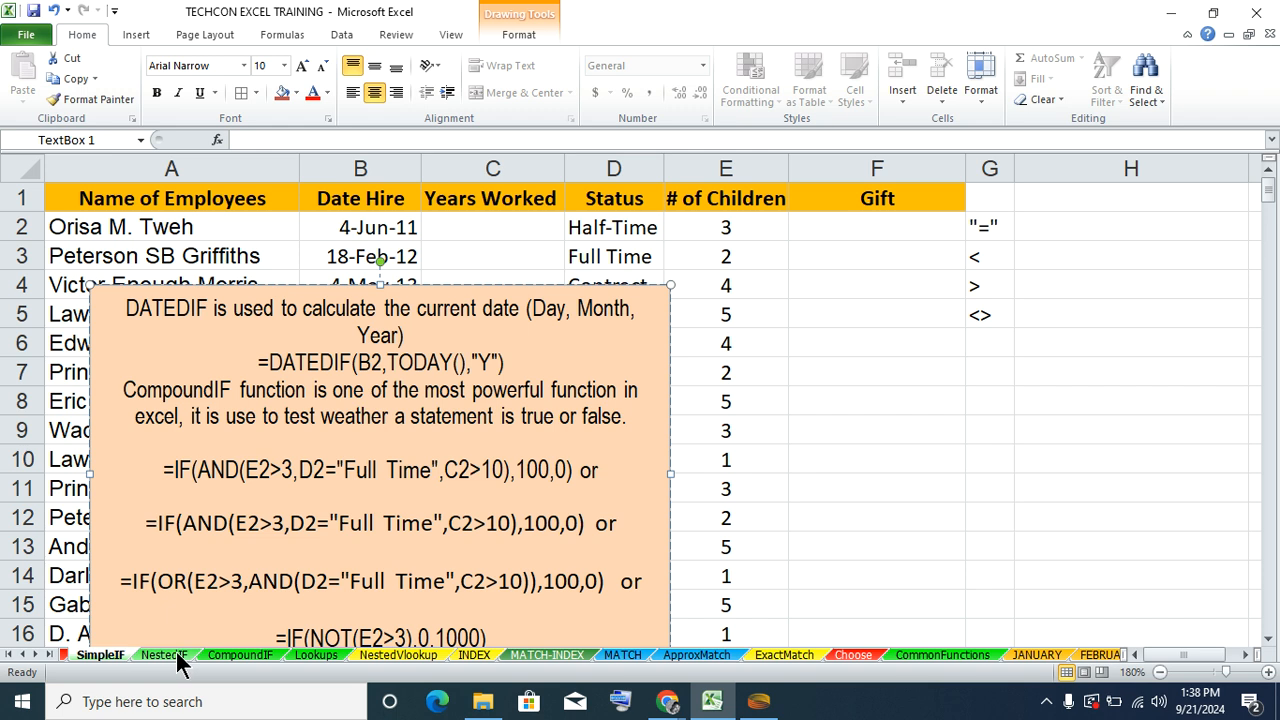
# - Try to enter =E2<3,1000,"NOTHING") as the Gift formula in F2
pyautogui.click(848, 218)
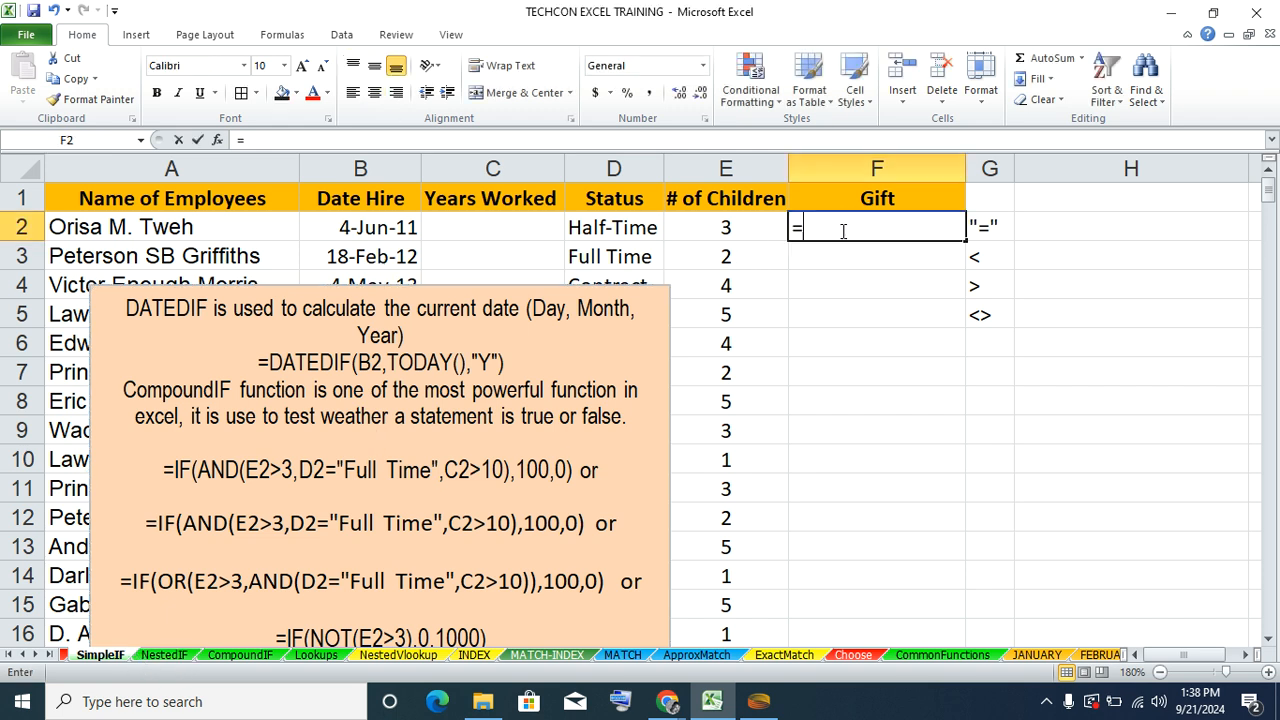
pyautogui.write('=')
pyautogui.click(752, 228)
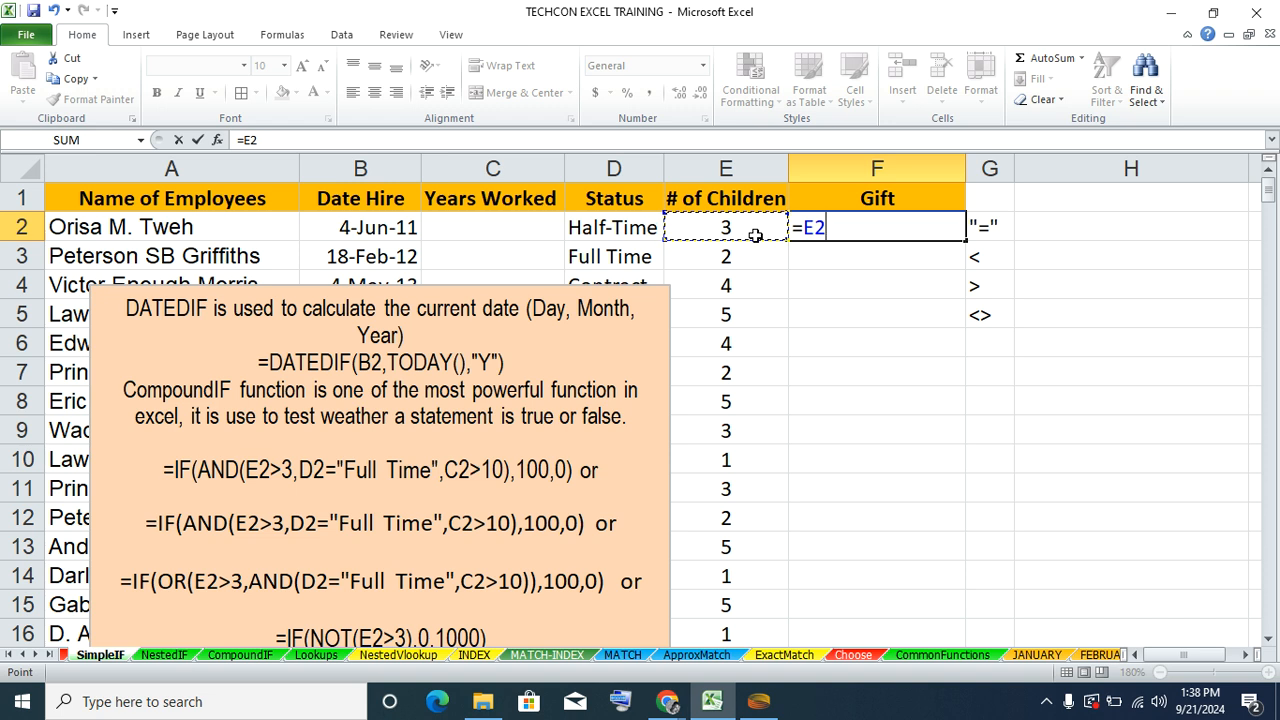
pyautogui.write('<')
pyautogui.write('3,1000')
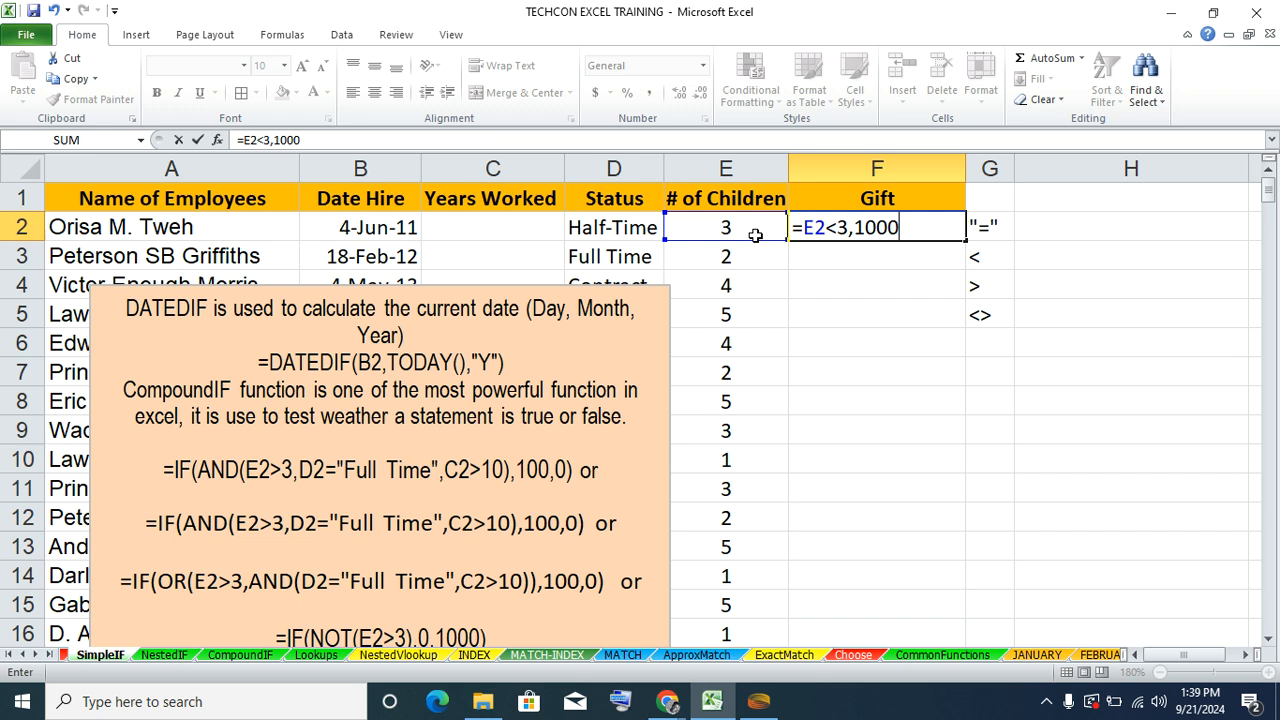
pyautogui.write(',0')
pyautogui.press('BackSpace')
pyautogui.write('"NOTH')
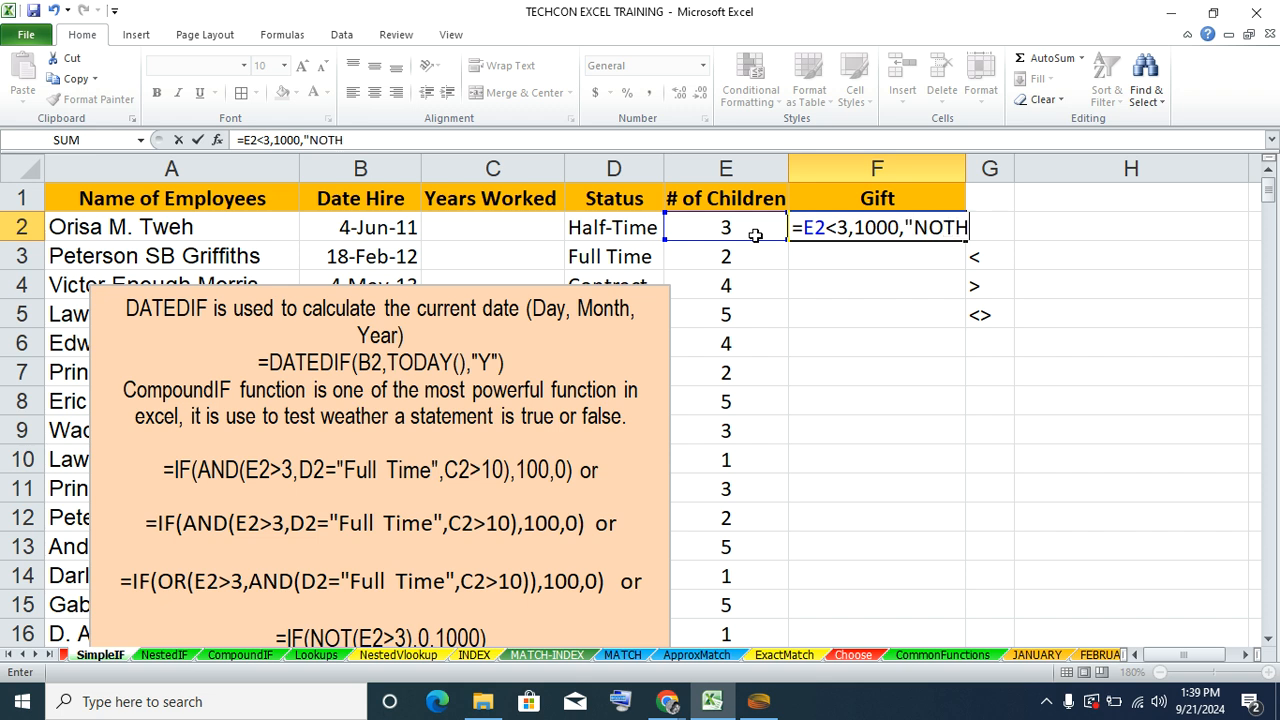
pyautogui.write('ING")')
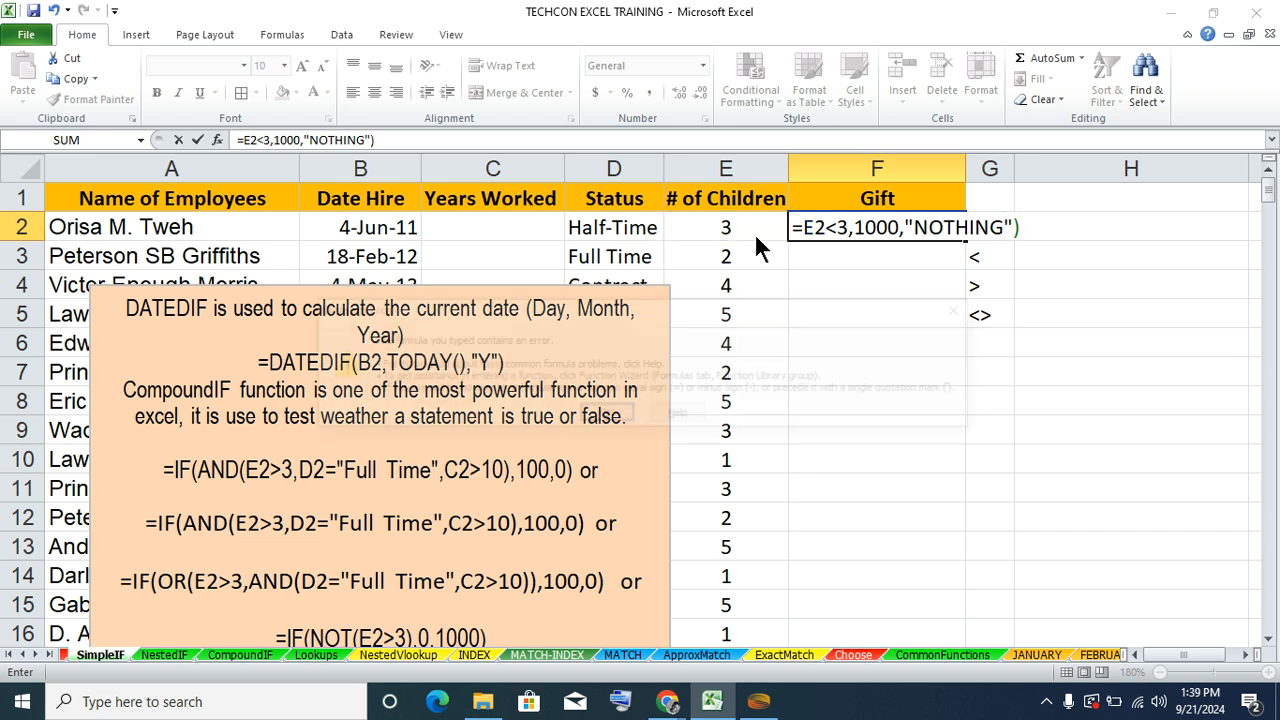
pyautogui.press('Return')
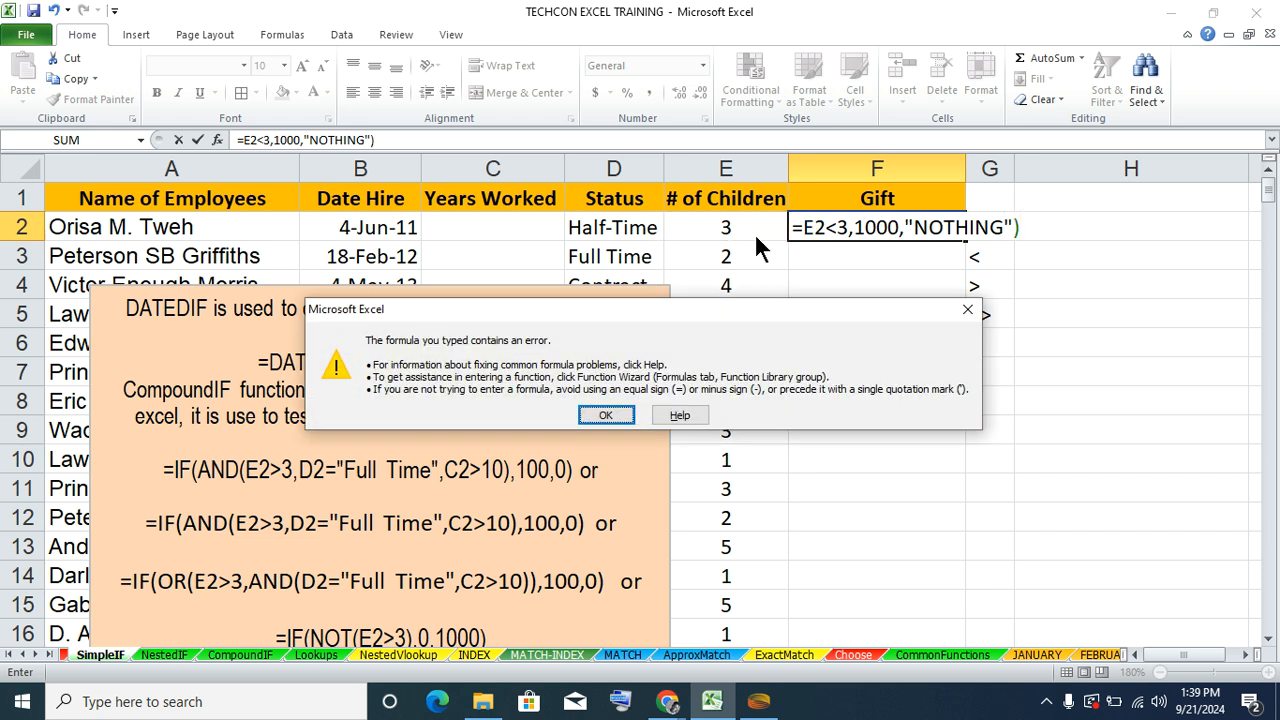
pyautogui.click(968, 310)
# - Add the missing IF function and opening bracket so F2's formula reads =IF(E2<3,1000,"NOTHING")
pyautogui.click(900, 229)
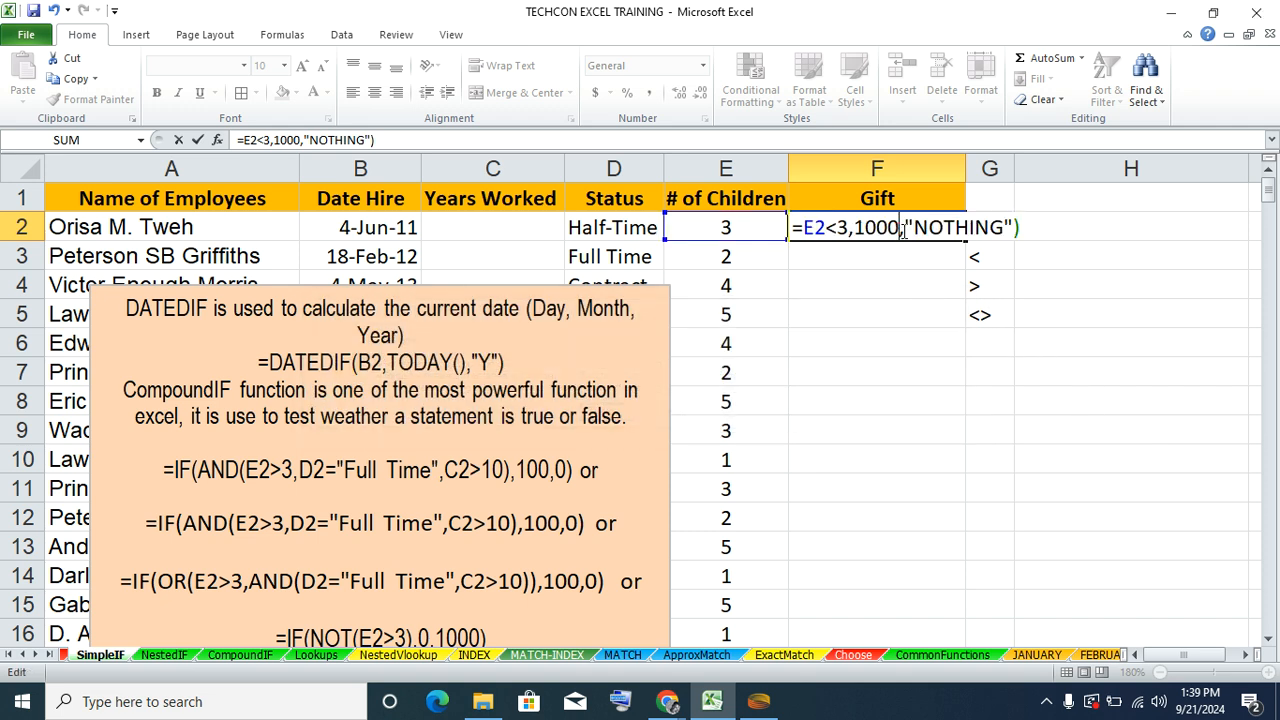
pyautogui.click(804, 230)
pyautogui.write('IF')
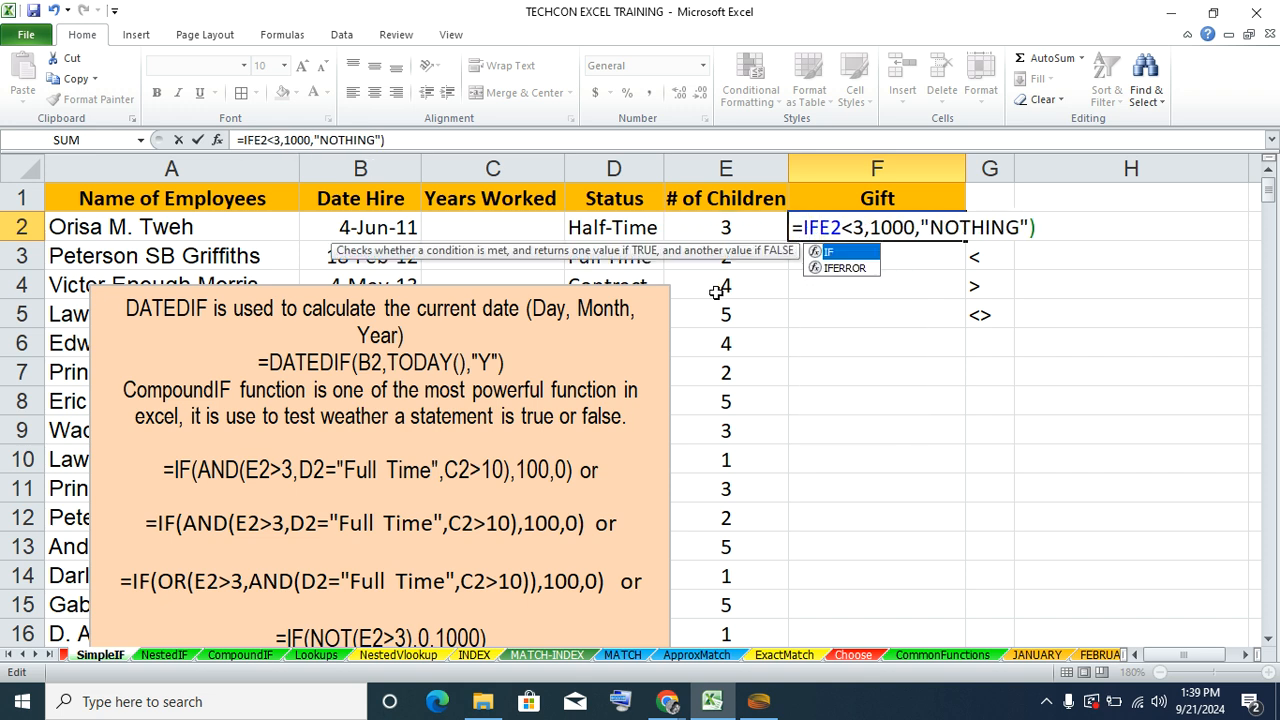
pyautogui.write('(')
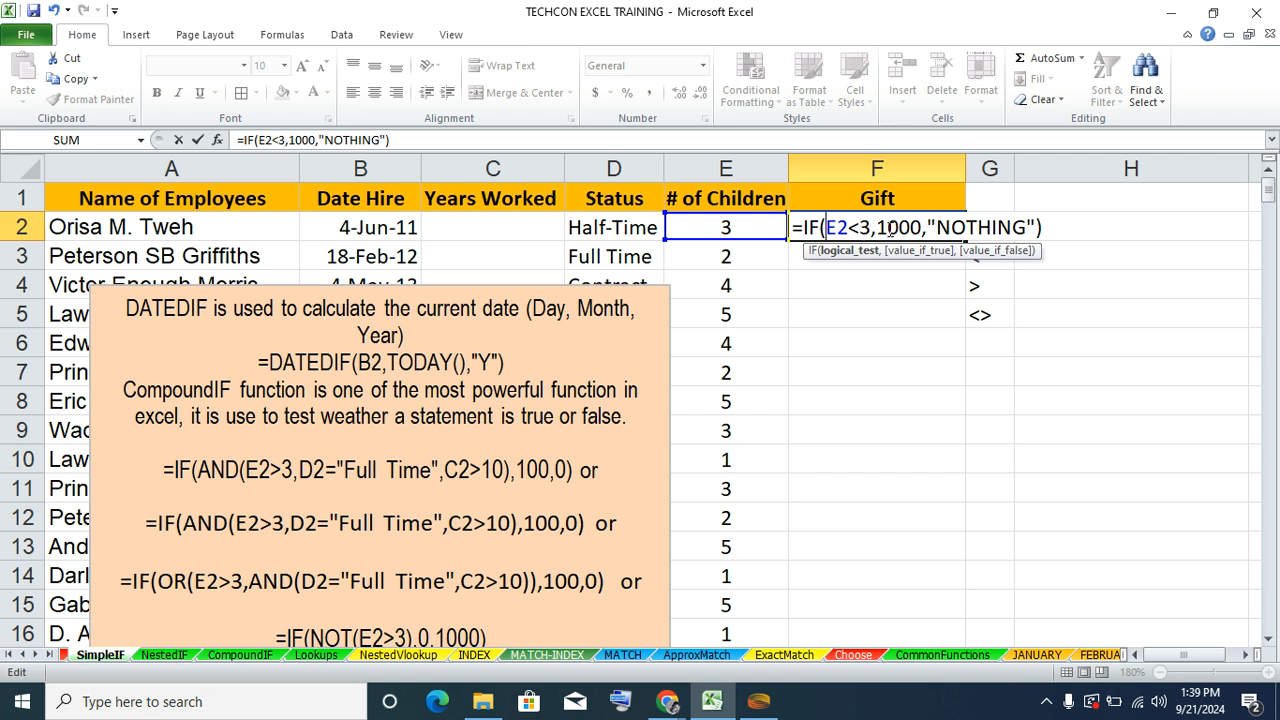
pyautogui.press('Return')
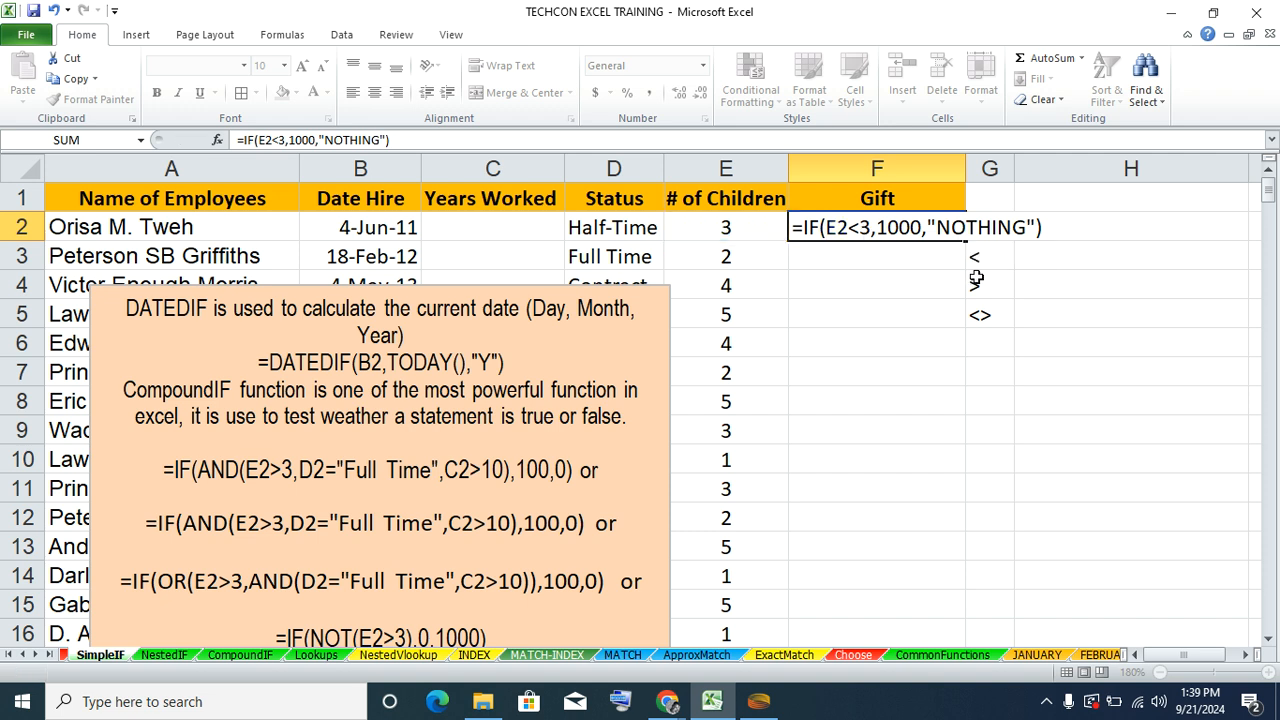
# - Fill the IF formula from F2 down the whole Gift column and clear the filled cells after checking them
pyautogui.click(895, 228)
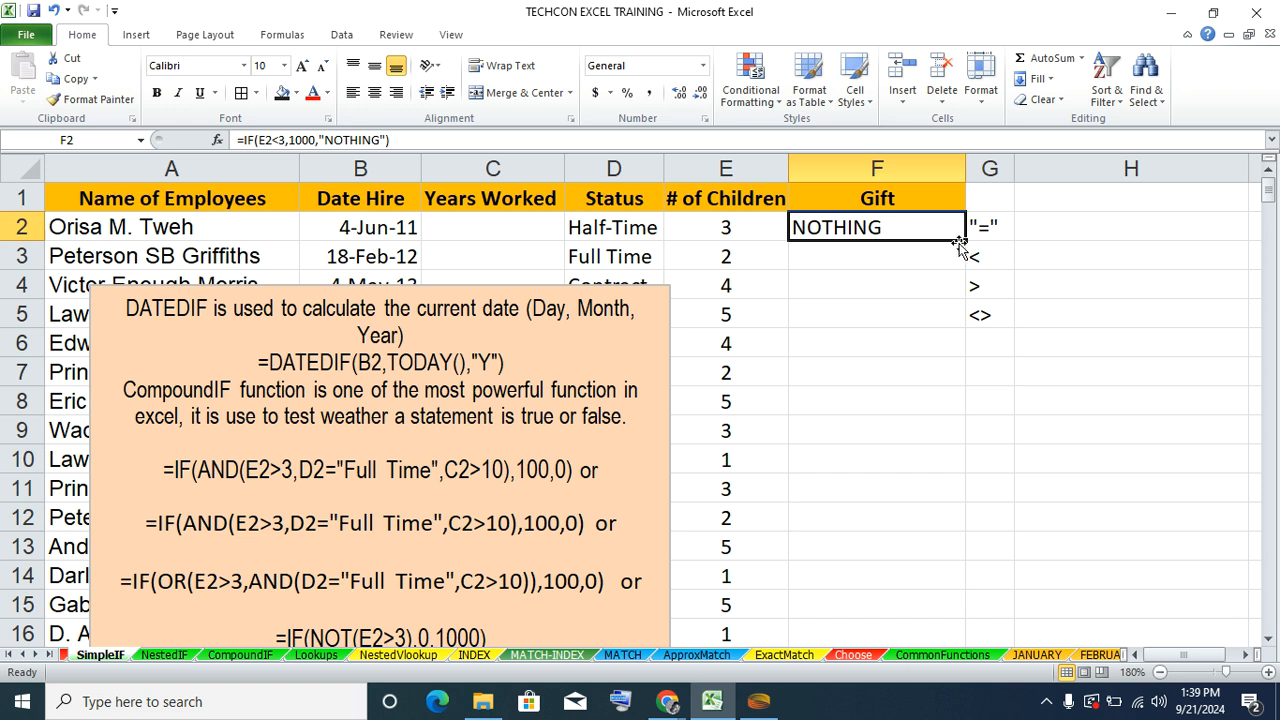
pyautogui.doubleClick(966, 240)
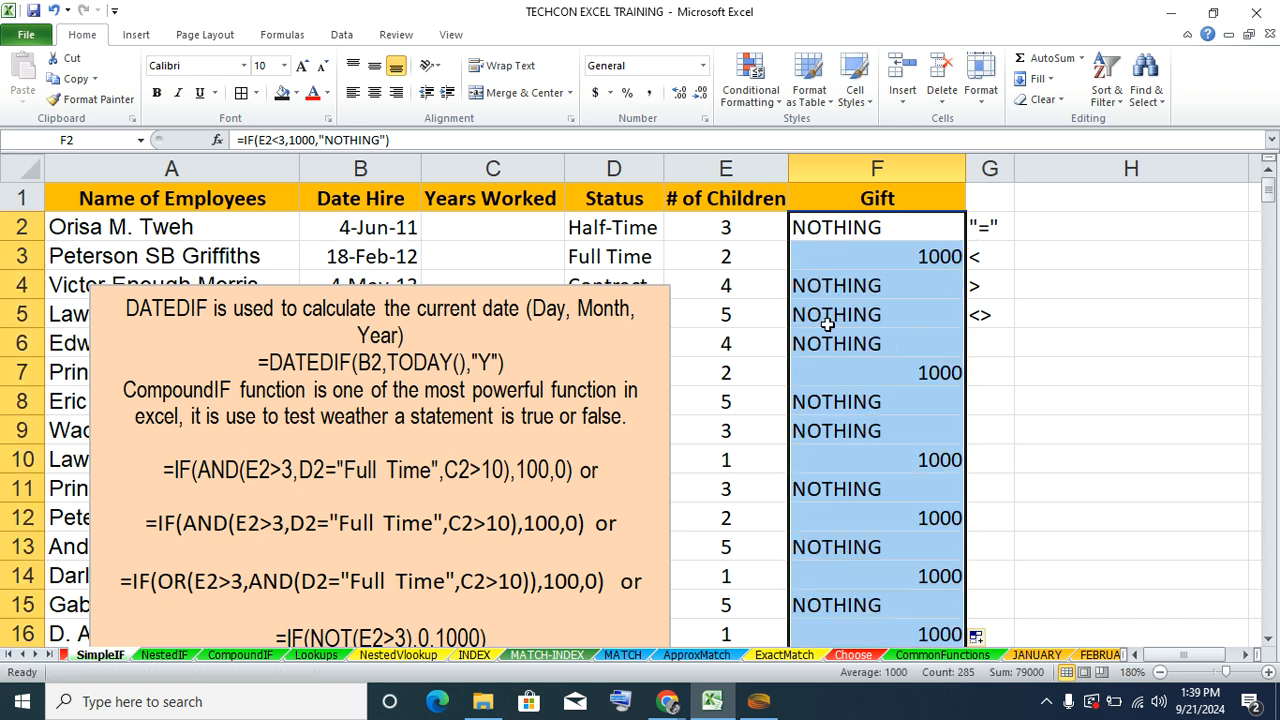
pyautogui.scroll(-8, 895, 412)
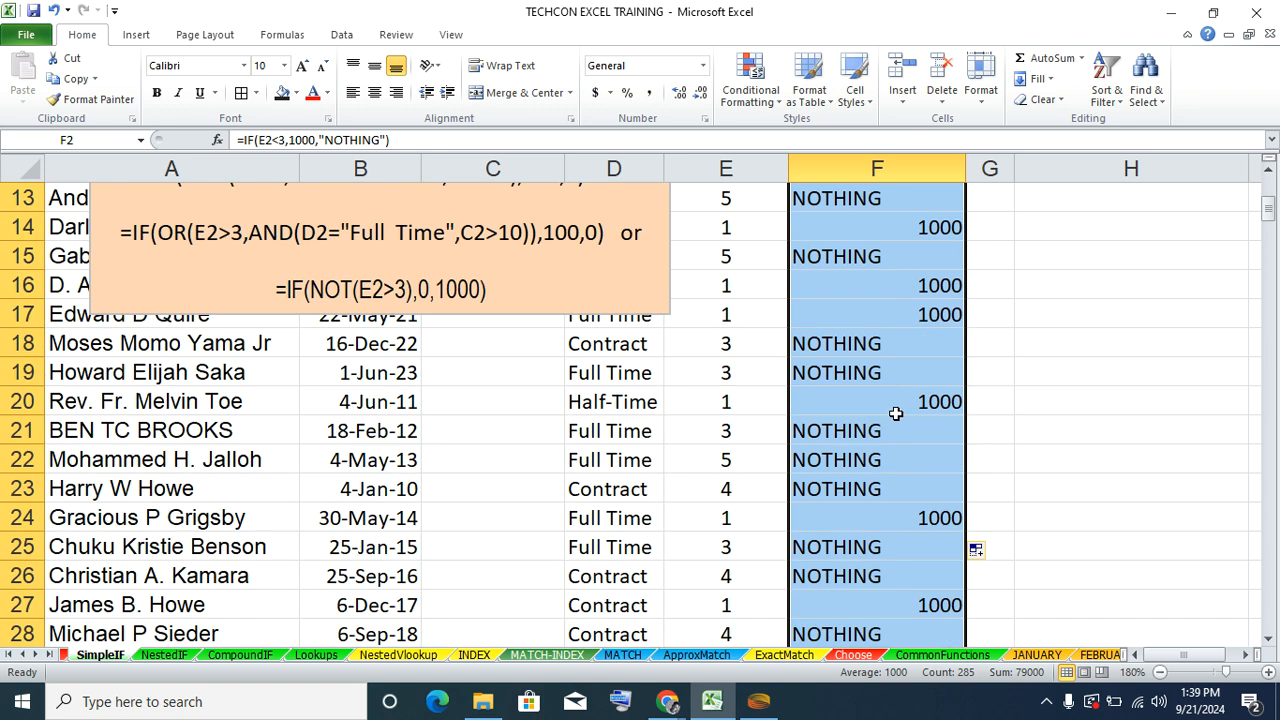
pyautogui.scroll(8, 895, 412)
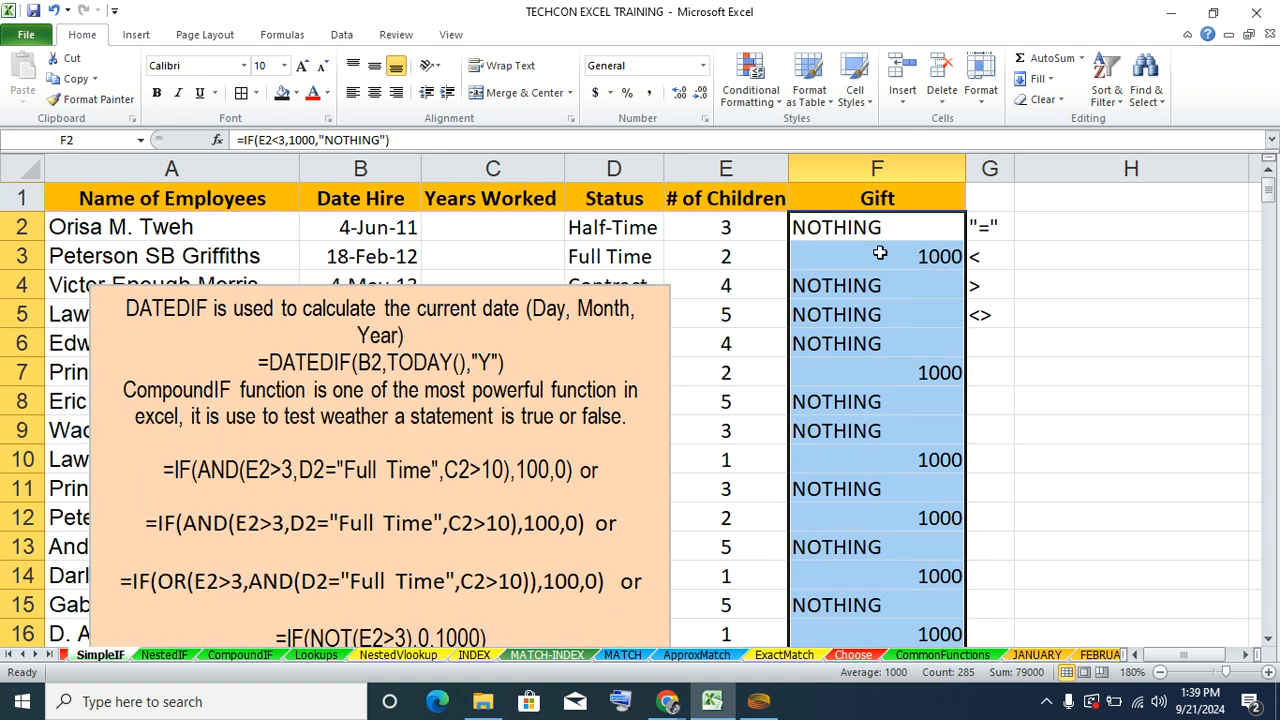
pyautogui.press('Delete')
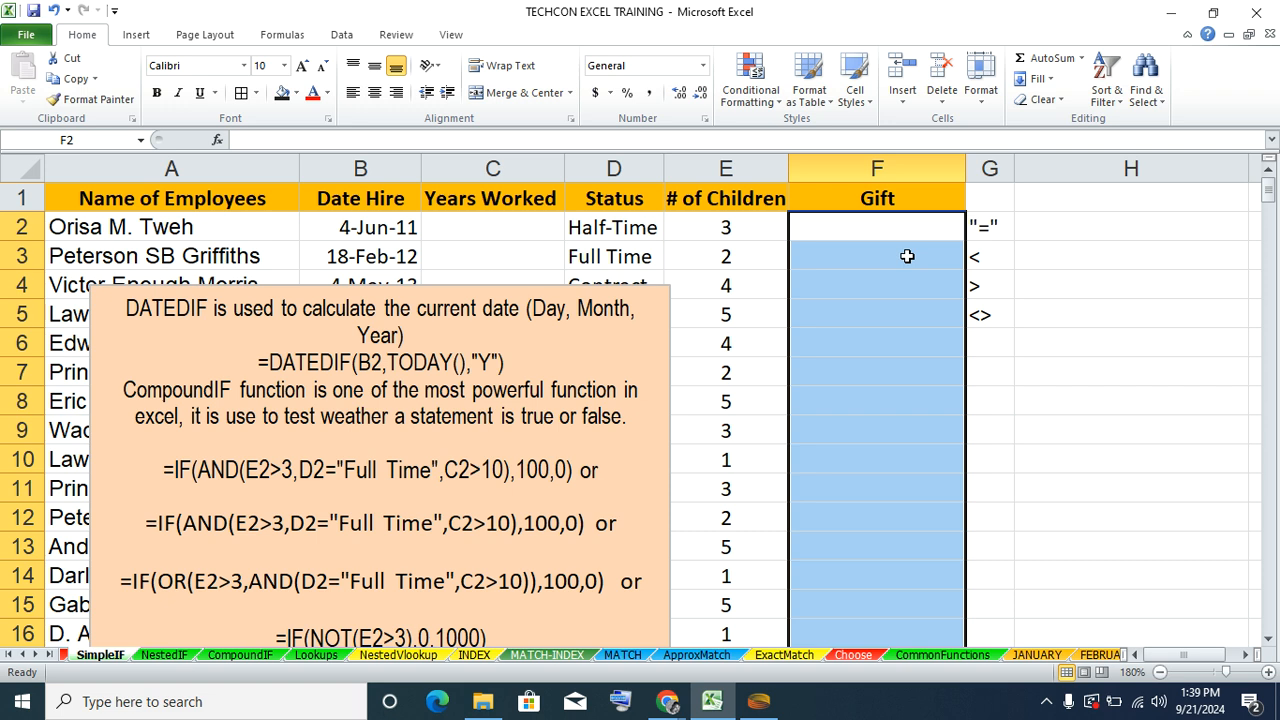
# - Switch to the Google Meet call in Chrome, admit the waiting participant and return to the Excel workbook
pyautogui.click(673, 704)
pyautogui.click(625, 638)
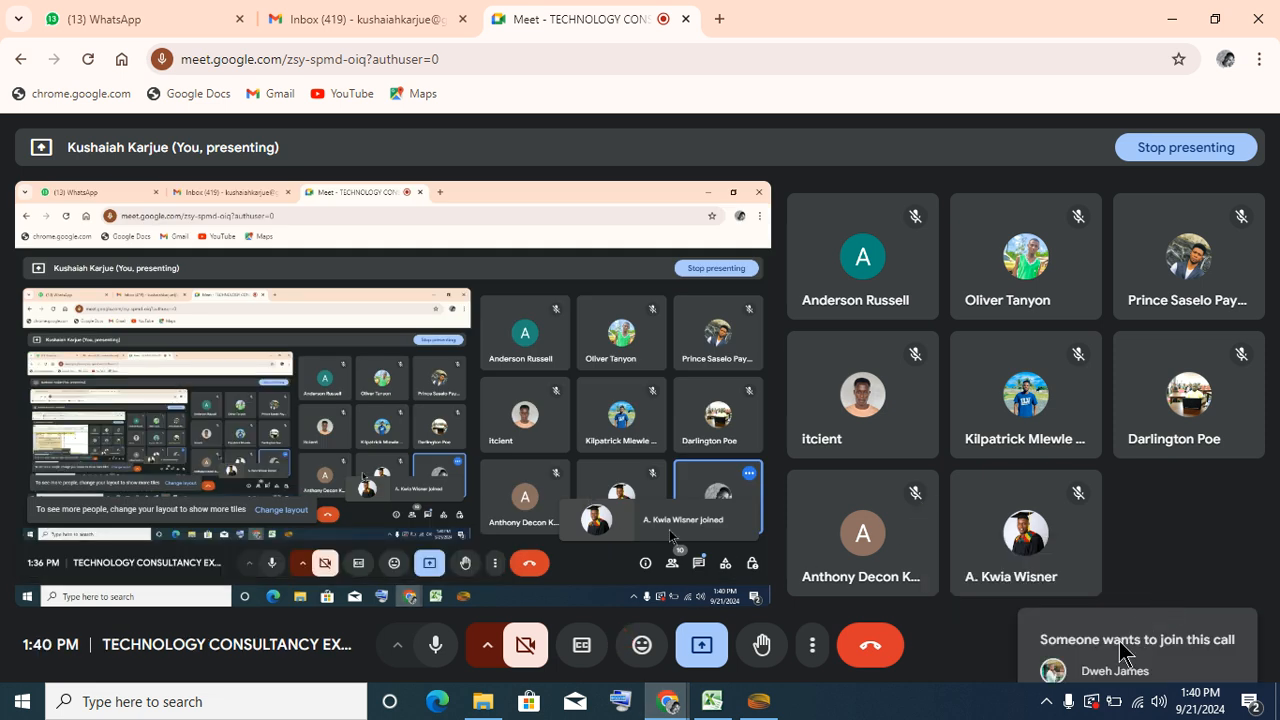
pyautogui.click(1150, 576)
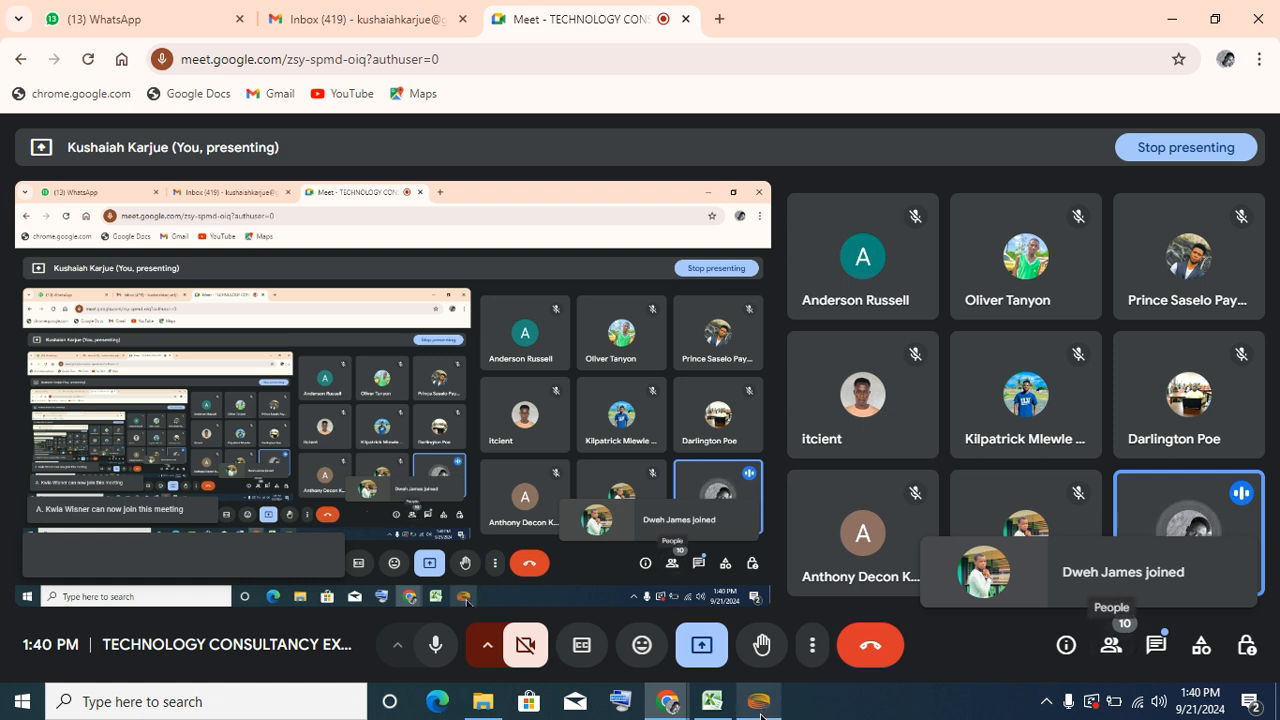
pyautogui.click(712, 701)
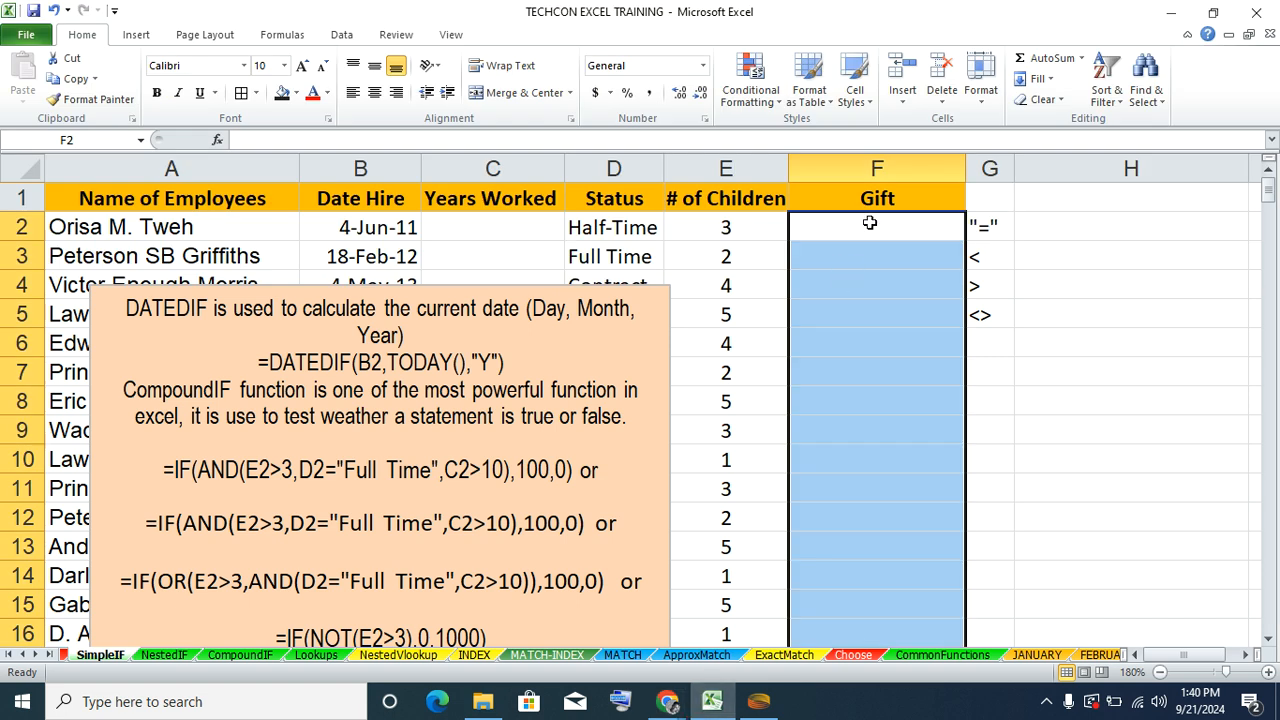
# - Start an IF formula in F2 that gives 100 when E2 is greater than 2: =IF(E2>2,100,
pyautogui.click(865, 226)
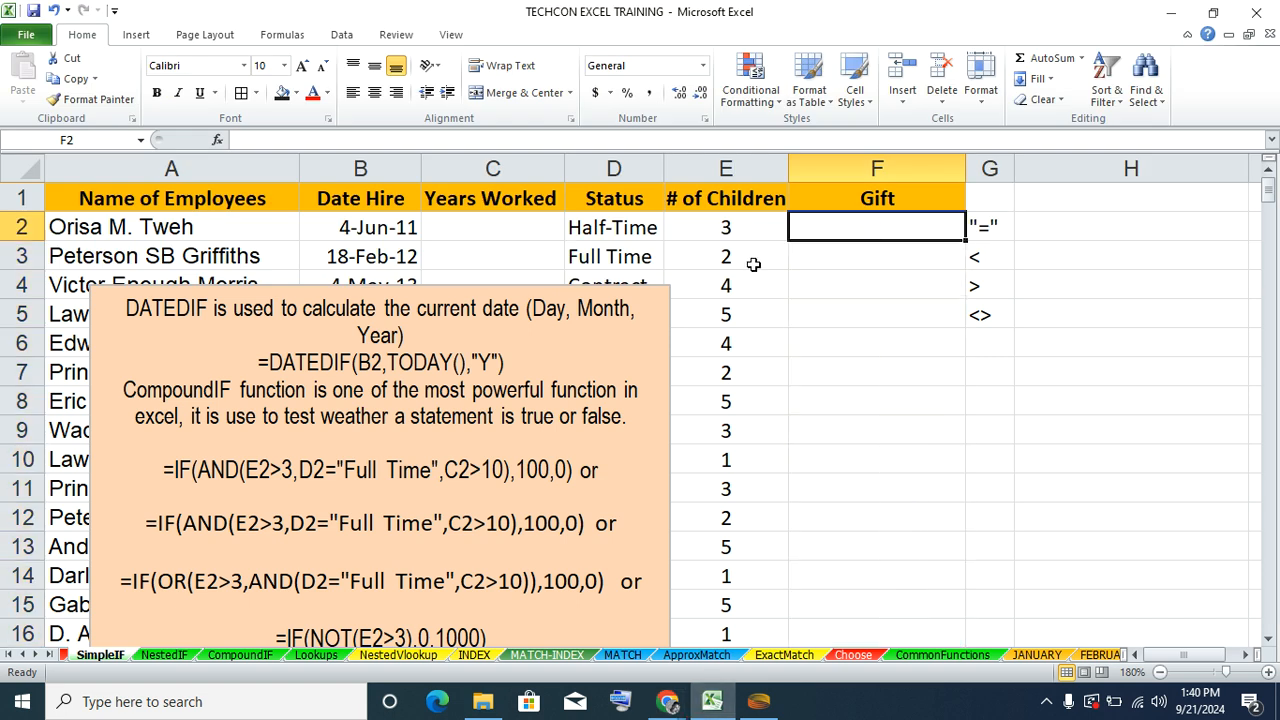
pyautogui.write('=IF')
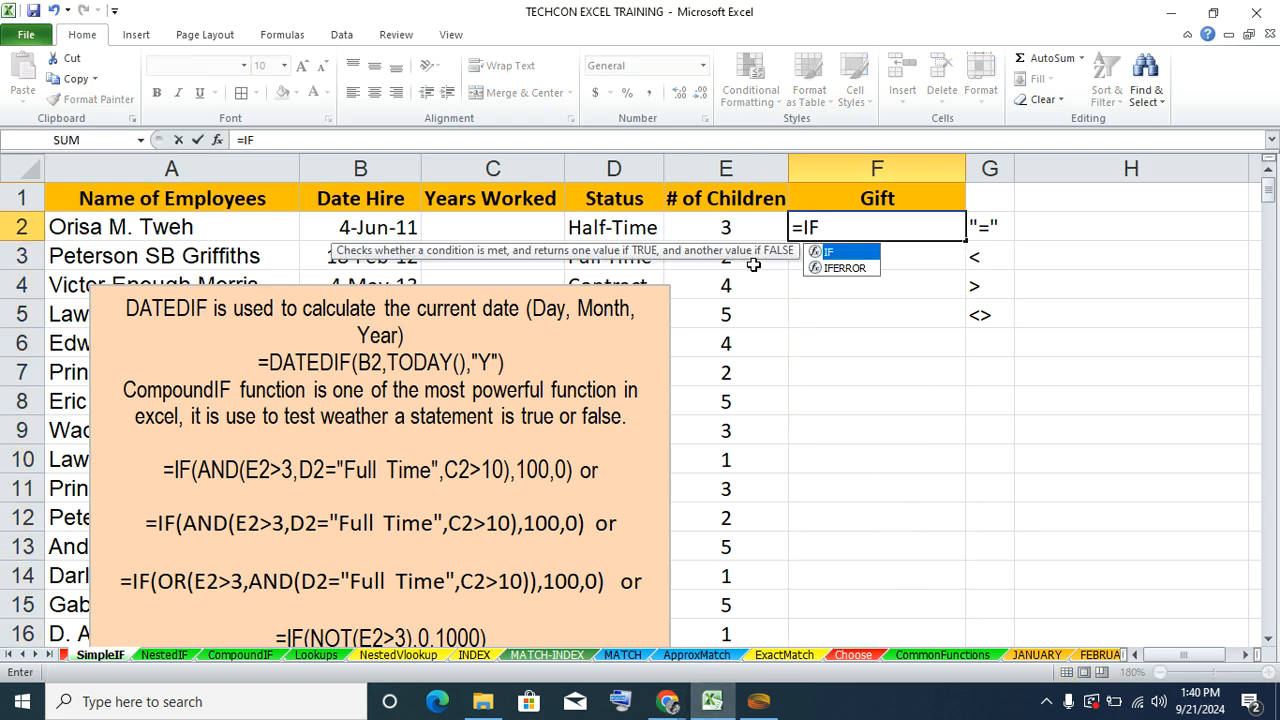
pyautogui.write('(')
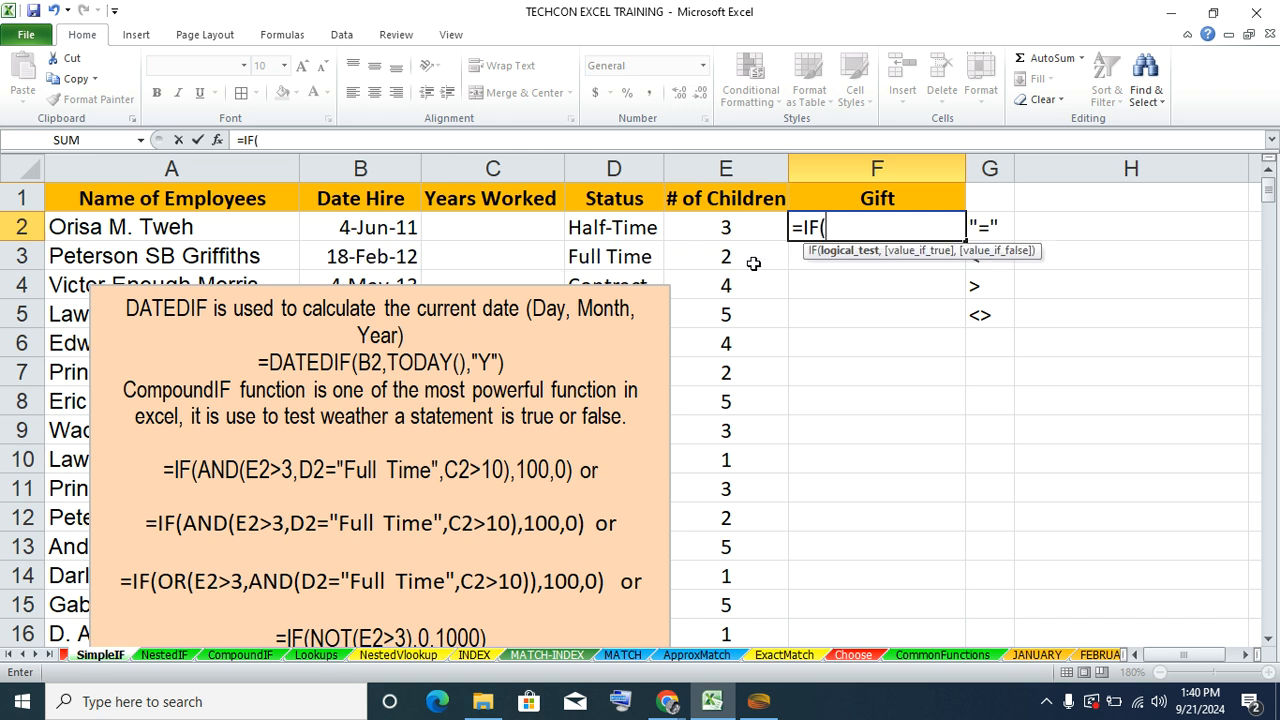
pyautogui.click(722, 226)
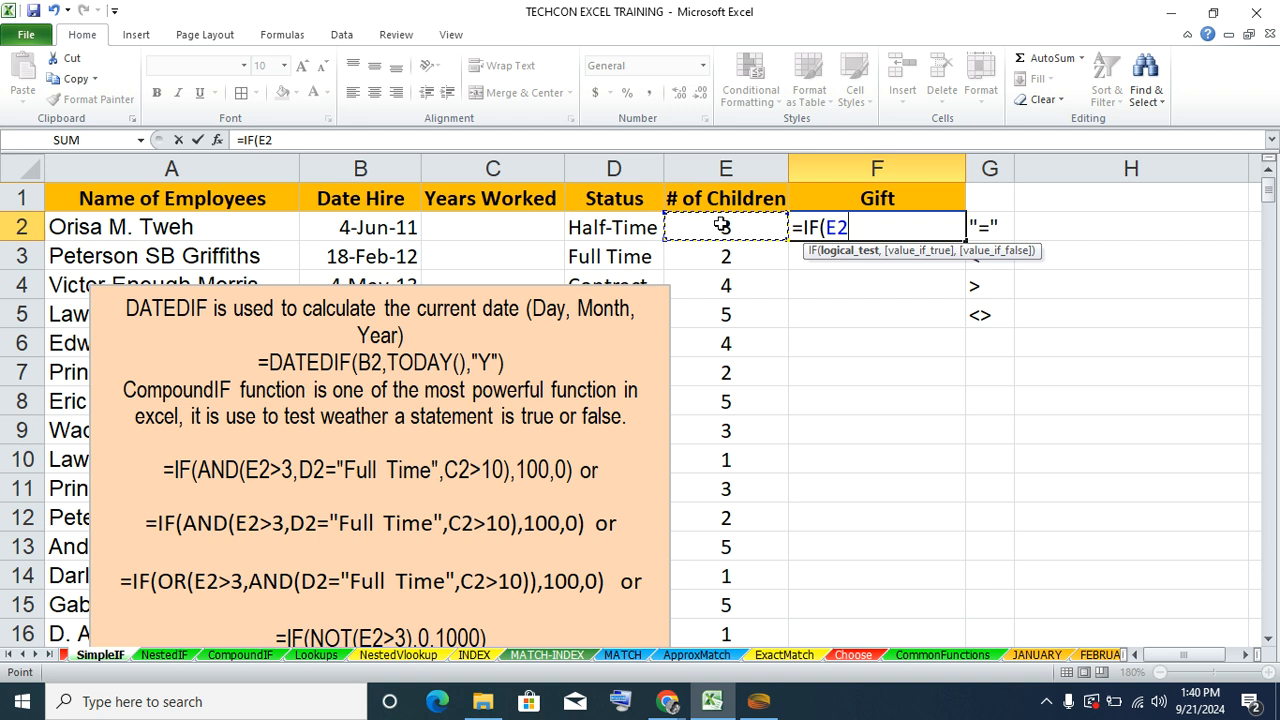
pyautogui.press('F8')
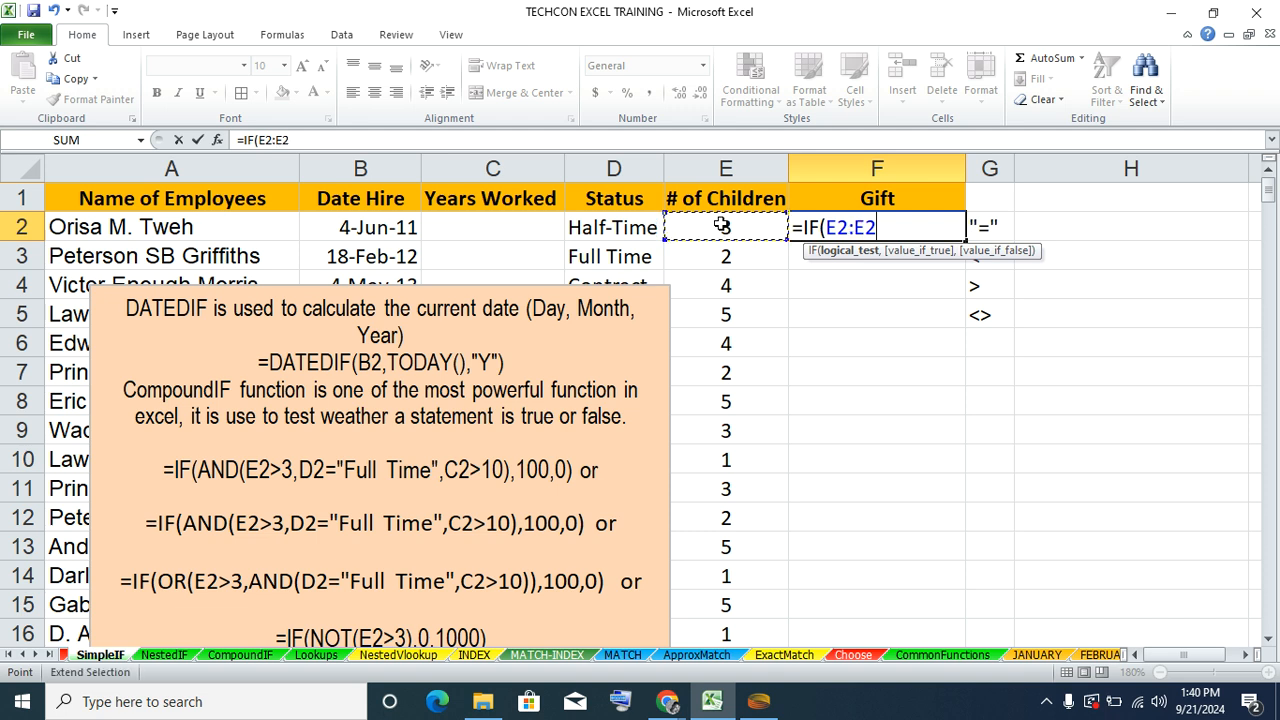
pyautogui.press('BackSpace')
pyautogui.press('BackSpace')
pyautogui.press('BackSpace')
pyautogui.write('>')
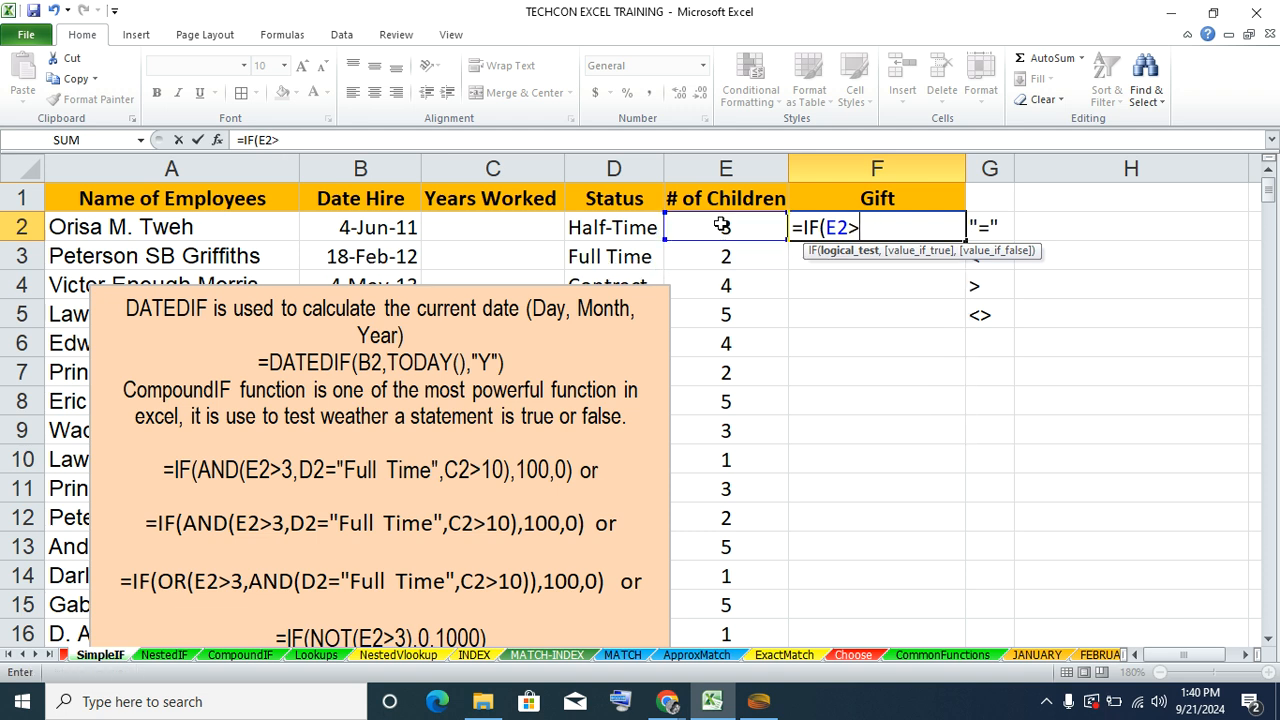
pyautogui.write('2,1')
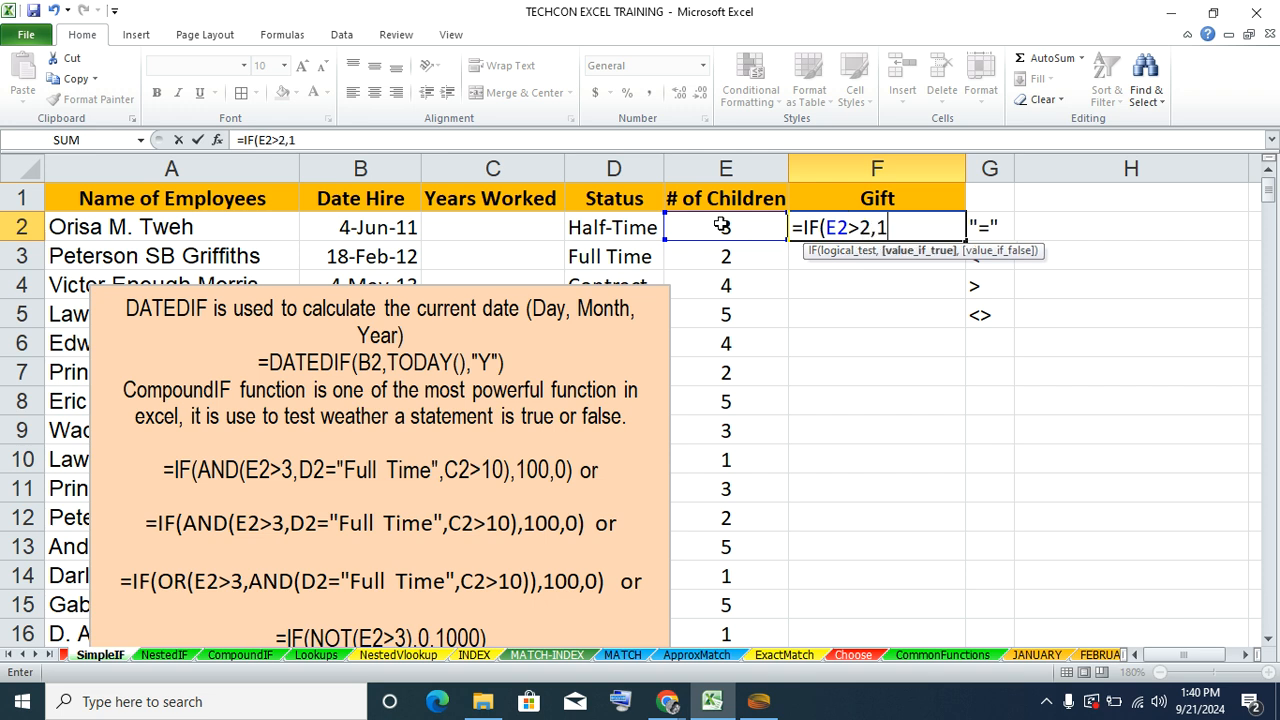
pyautogui.write('00,')
# - Add the second condition E2<3 with the values 200 and 0, and try to confirm =IF(E2>2,100,E2<3,200,0) in F2
pyautogui.click(721, 226)
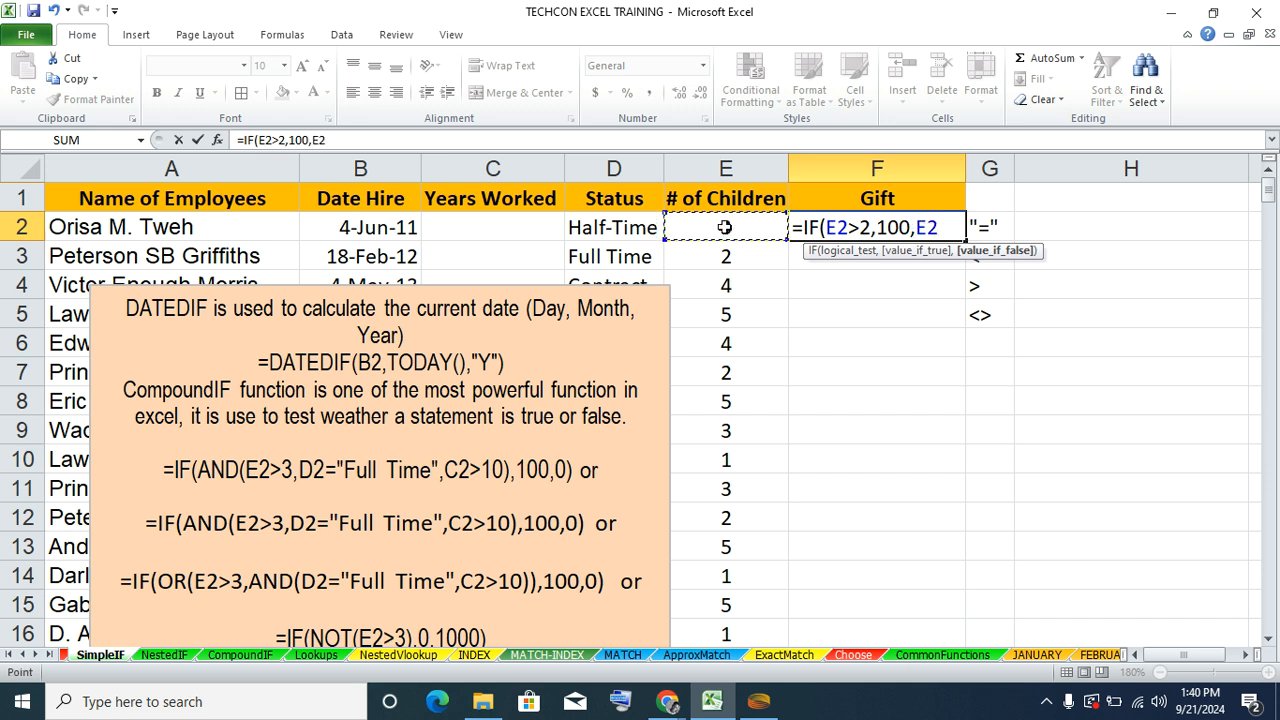
pyautogui.write(',')
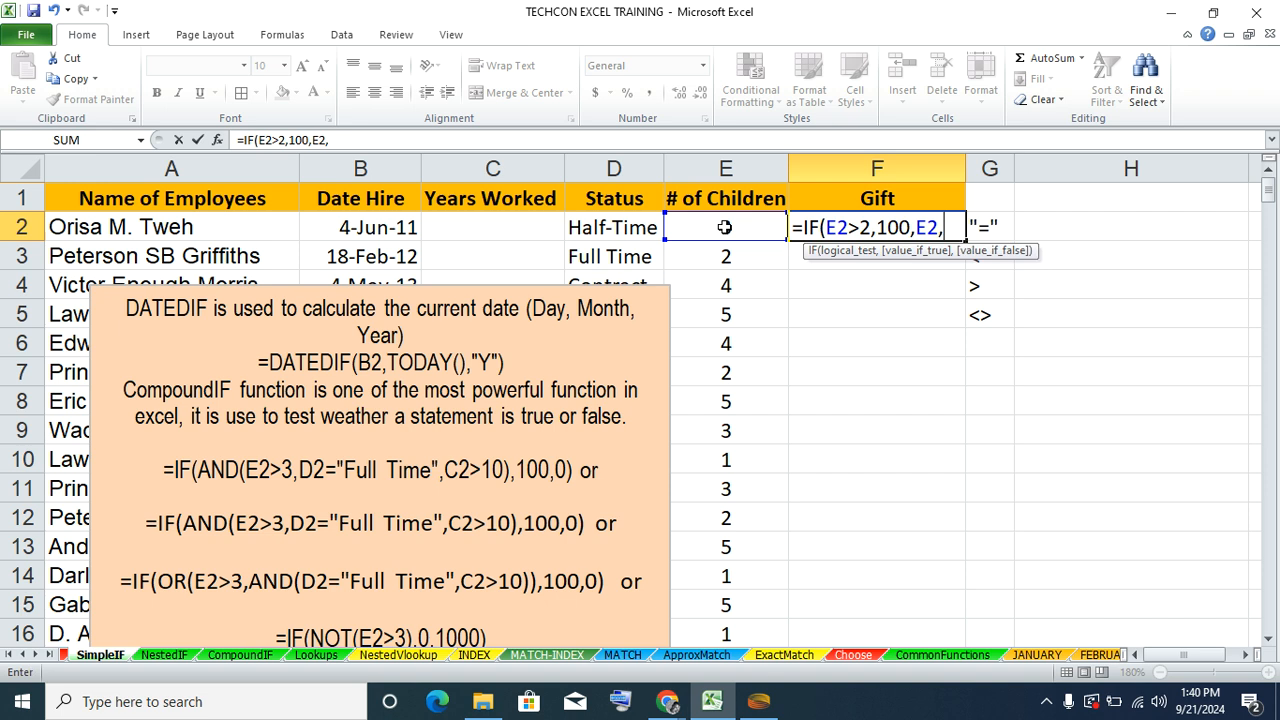
pyautogui.press('BackSpace')
pyautogui.write('<')
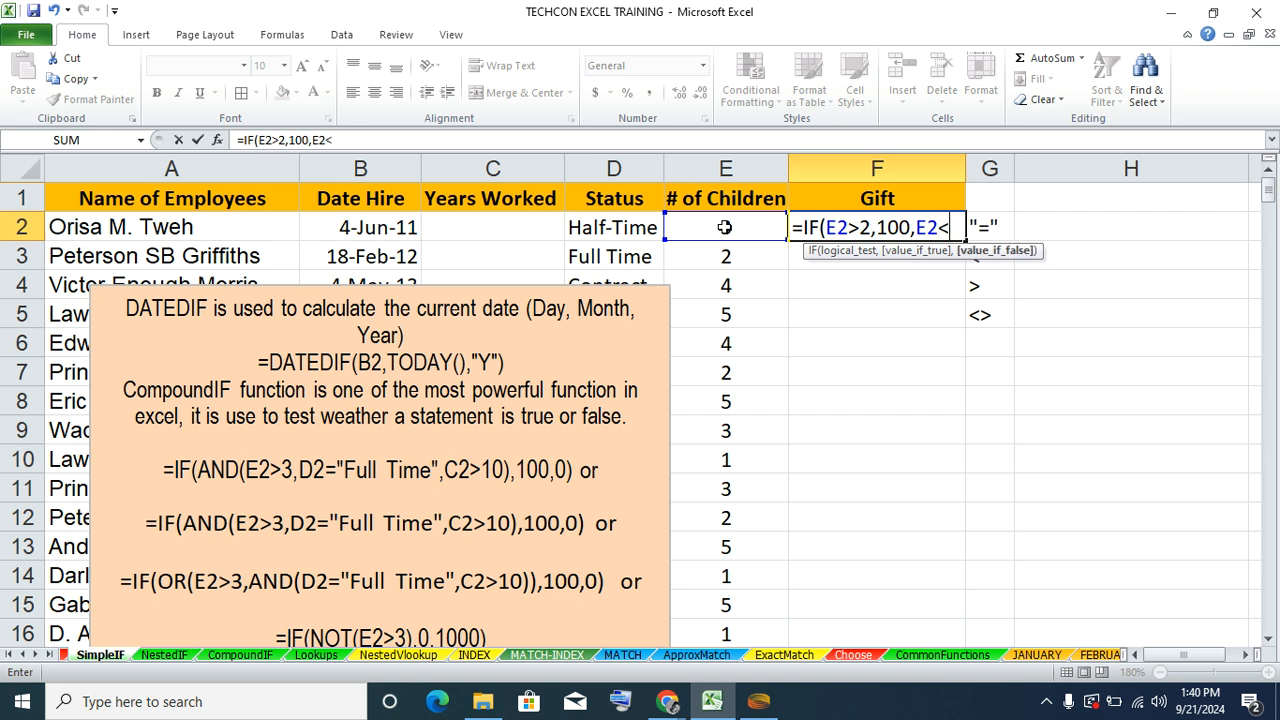
pyautogui.write('3,')
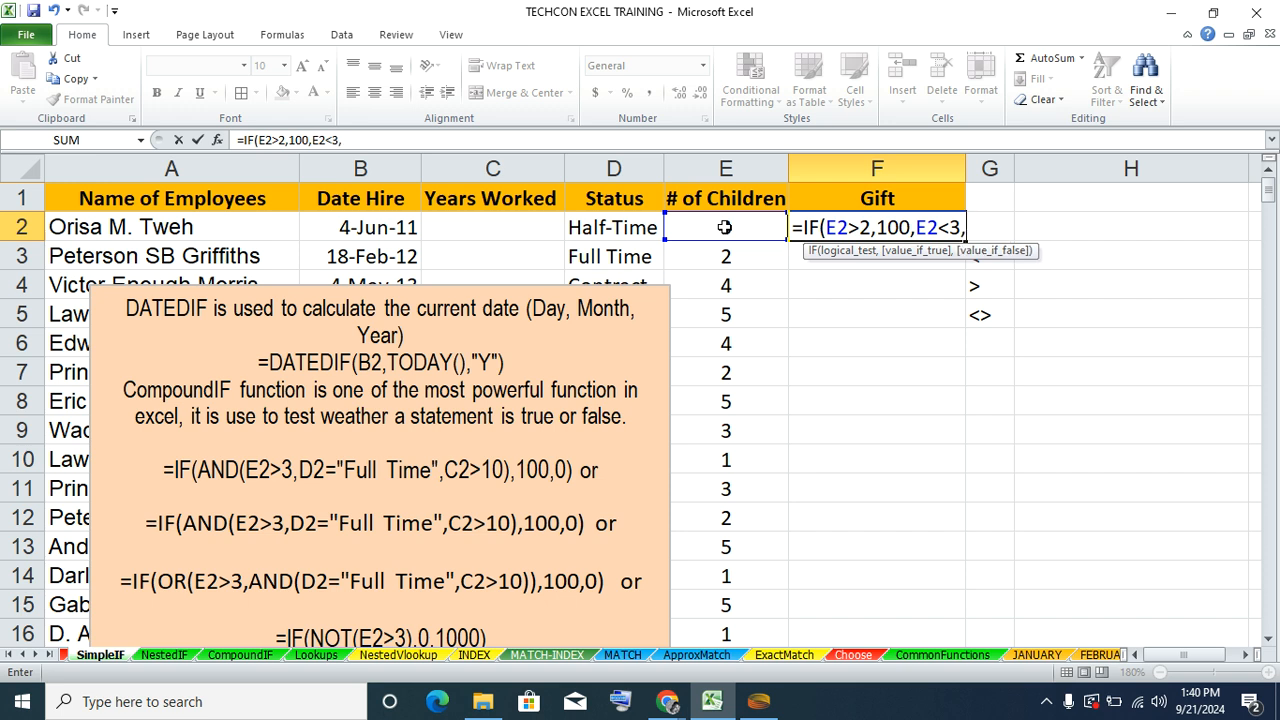
pyautogui.write('200')
pyautogui.write(',0')
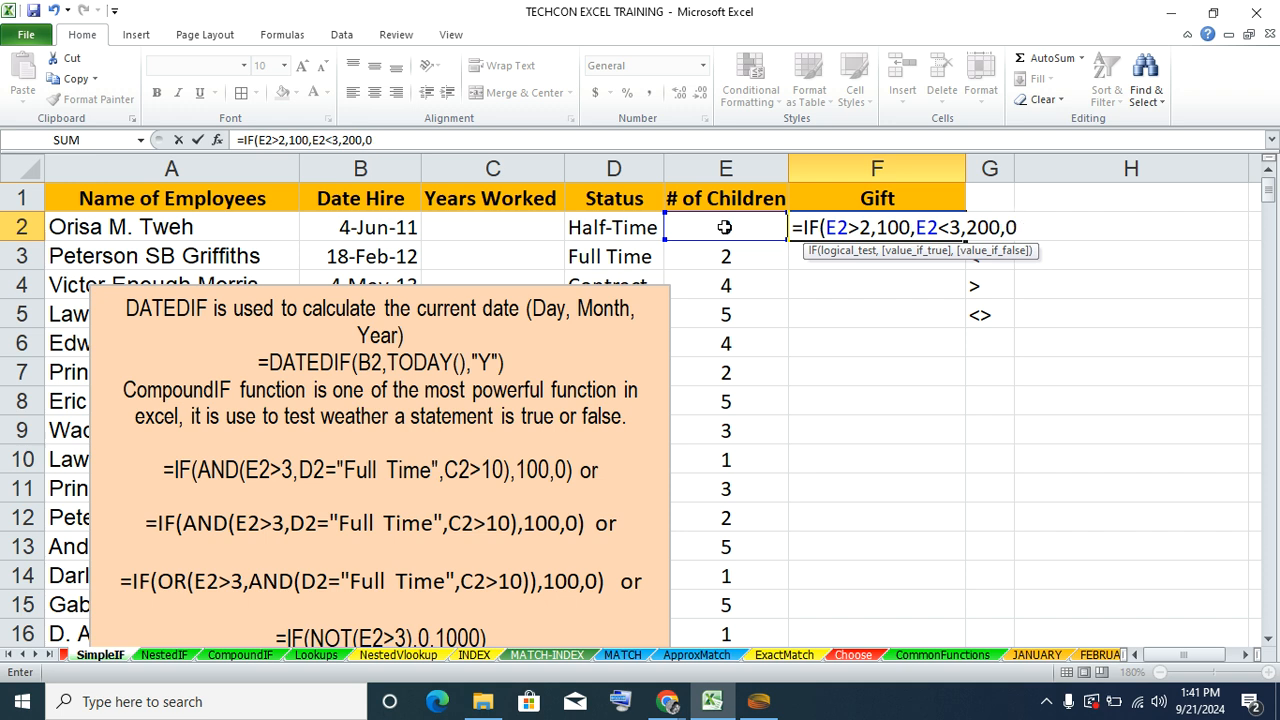
pyautogui.write(')')
pyautogui.press('Return')
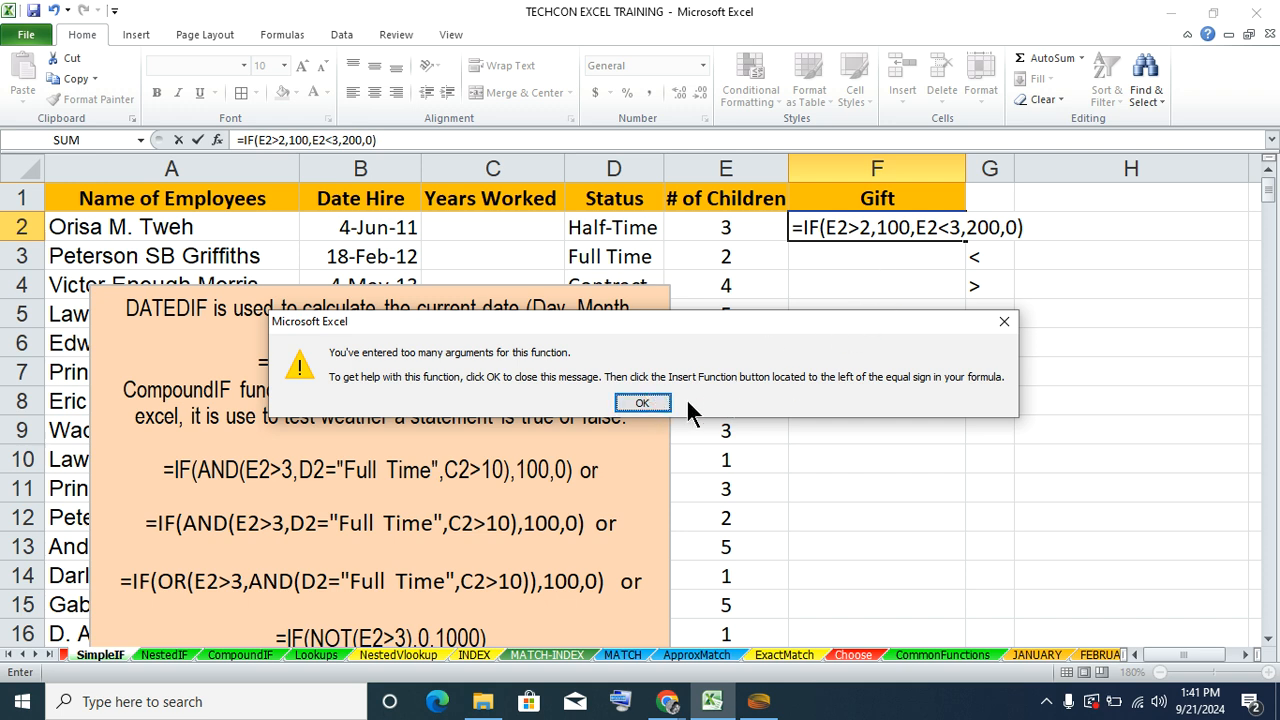
pyautogui.click(645, 402)
# - Nest a second IF around the E2<3 condition so that F2 holds =IF(E2>2,100,IF(E2<3,200,0))
pyautogui.click(913, 228)
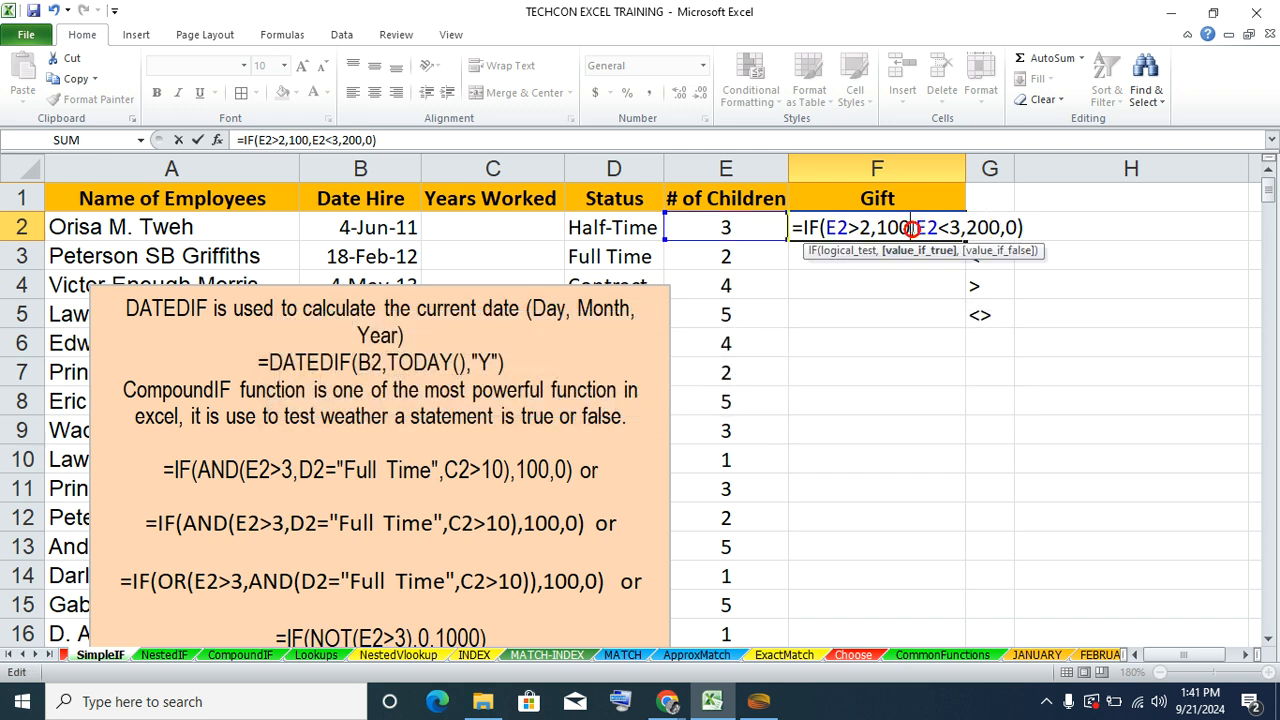
pyautogui.click(916, 229)
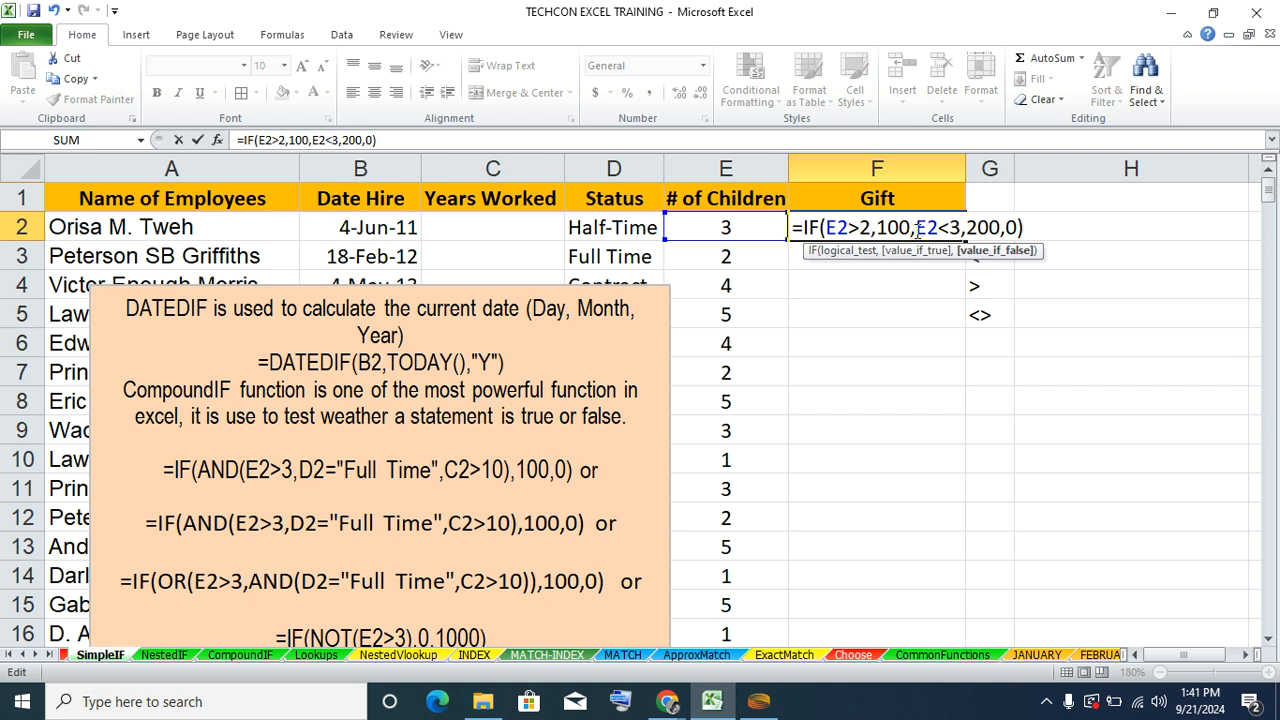
pyautogui.write('IF')
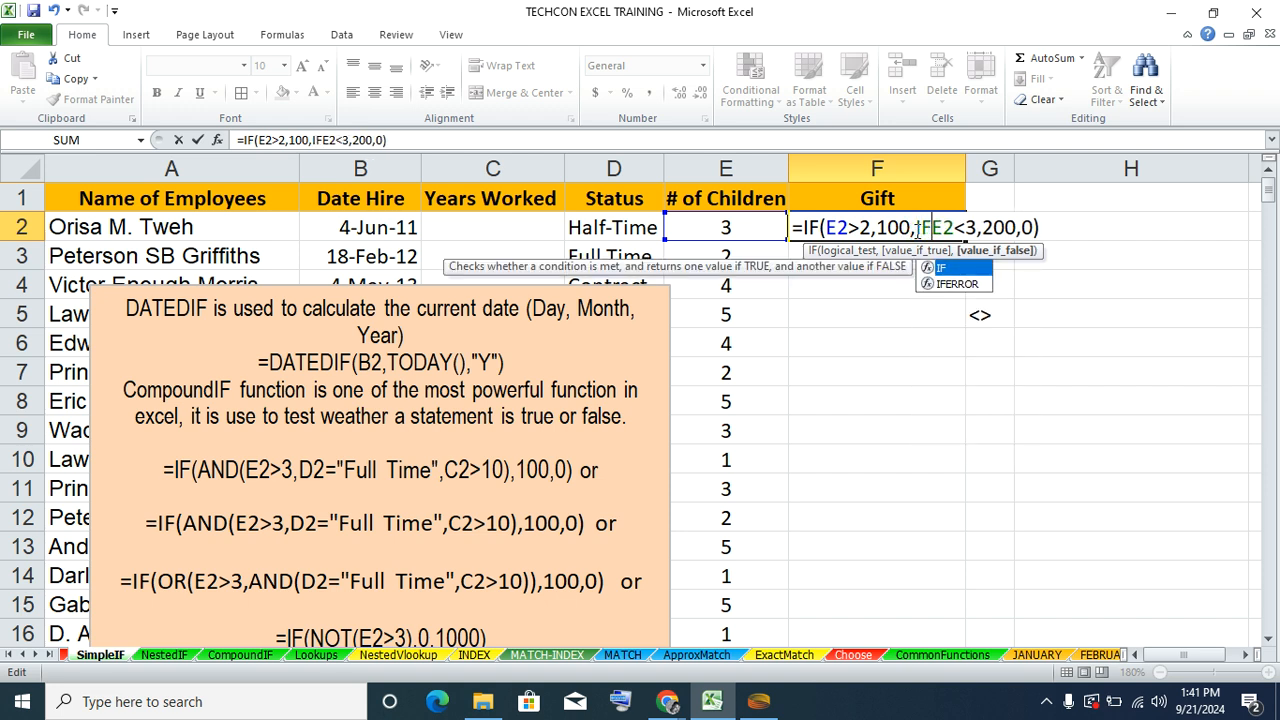
pyautogui.write('(')
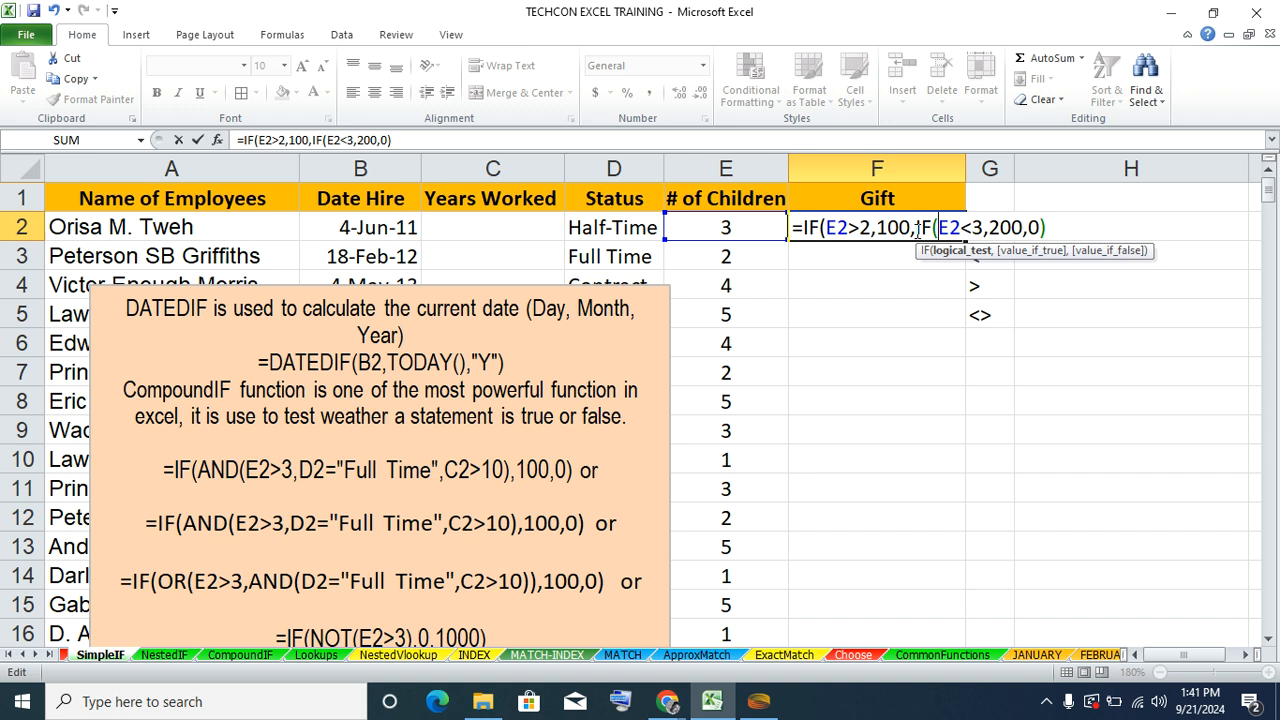
pyautogui.click(1057, 230)
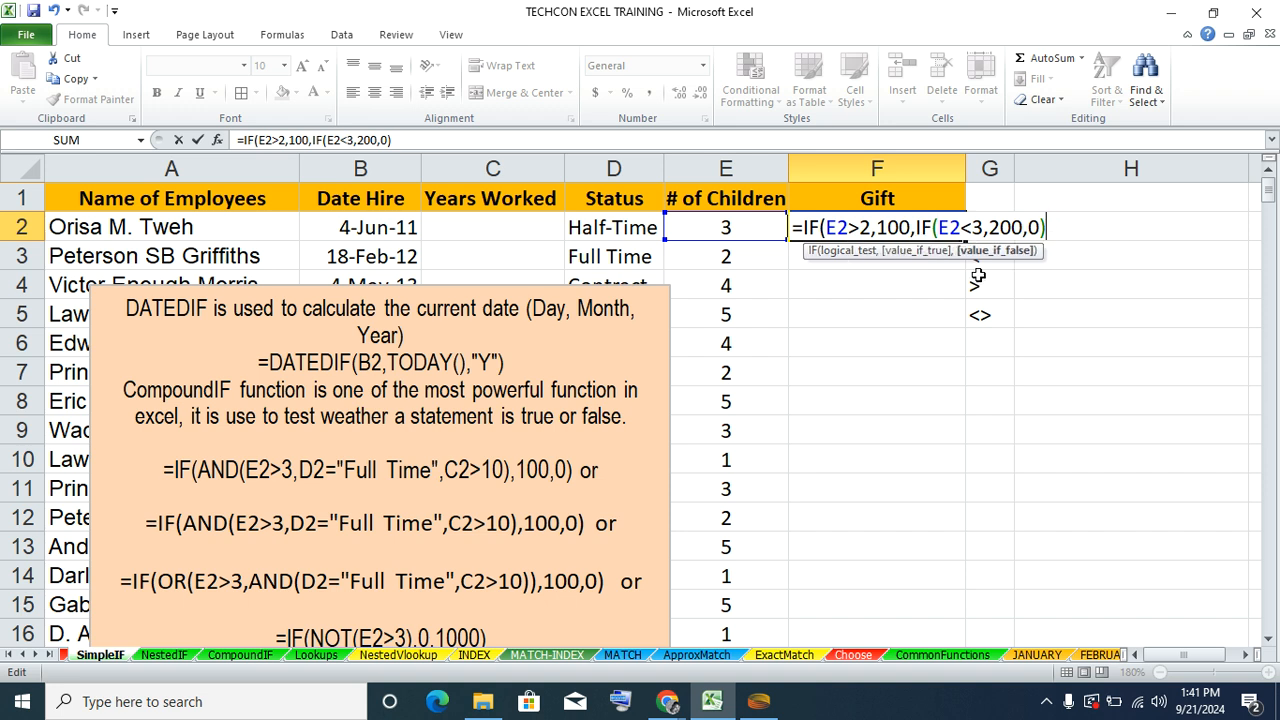
pyautogui.write(')')
pyautogui.press('Return')
# - Fill the nested IF formula from F2 down the Gift column and check the formulas in cells F2 to F4
pyautogui.click(915, 229)
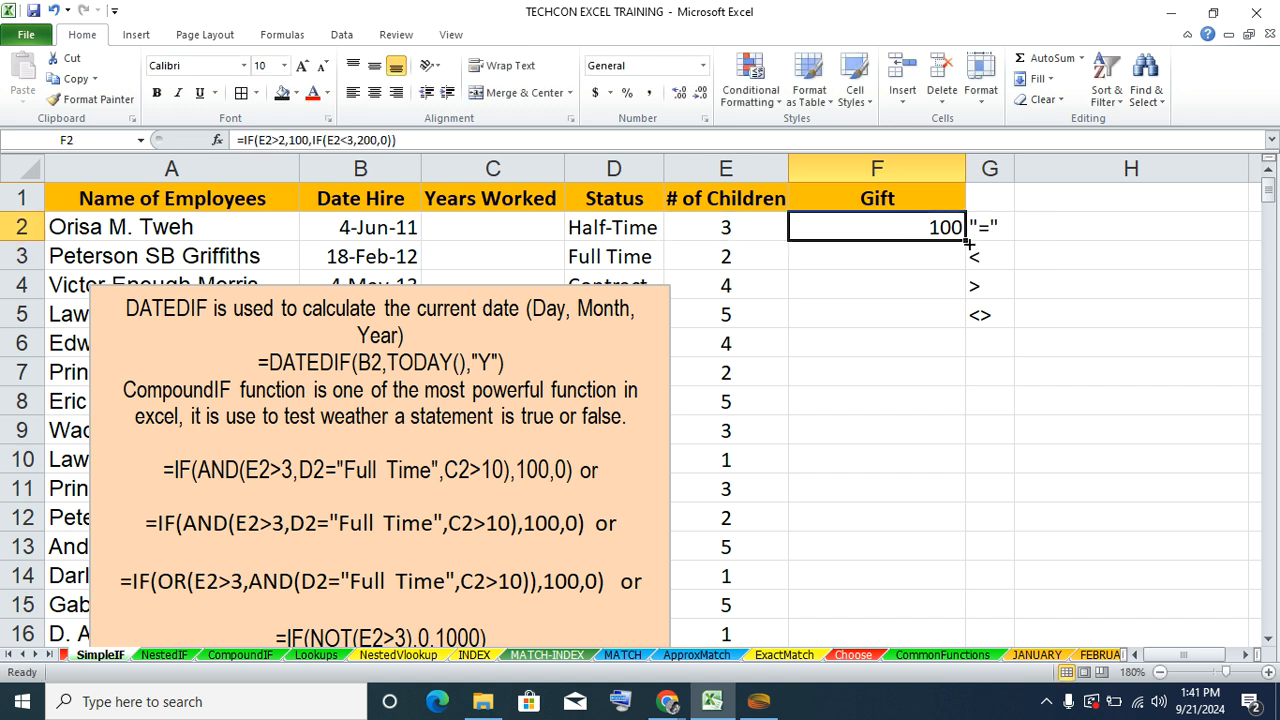
pyautogui.doubleClick(967, 240)
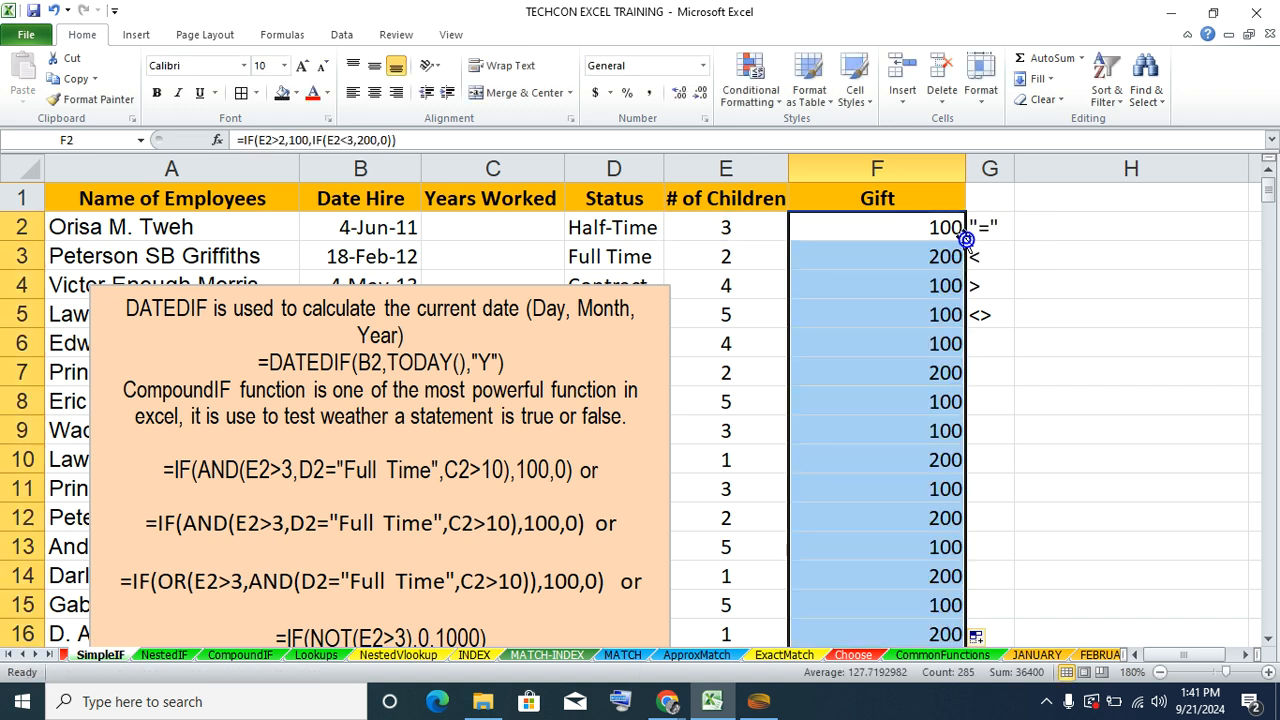
pyautogui.click(913, 232)
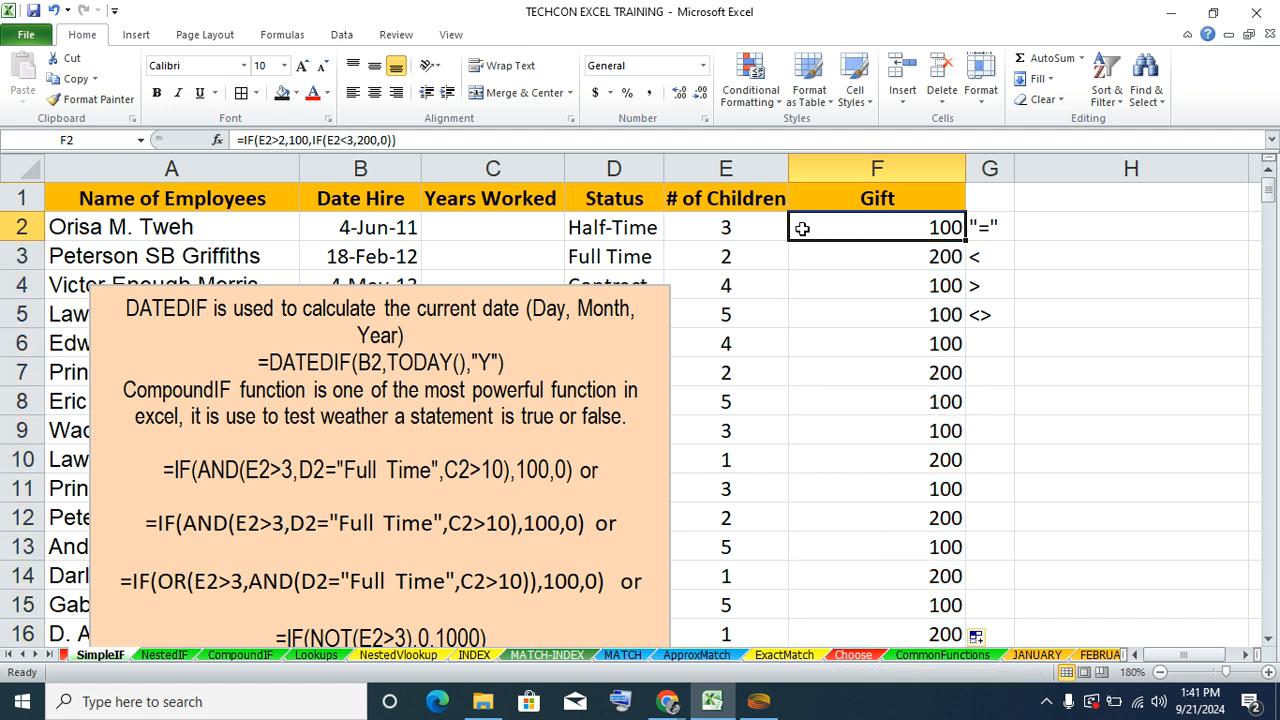
pyautogui.click(918, 263)
pyautogui.click(900, 286)
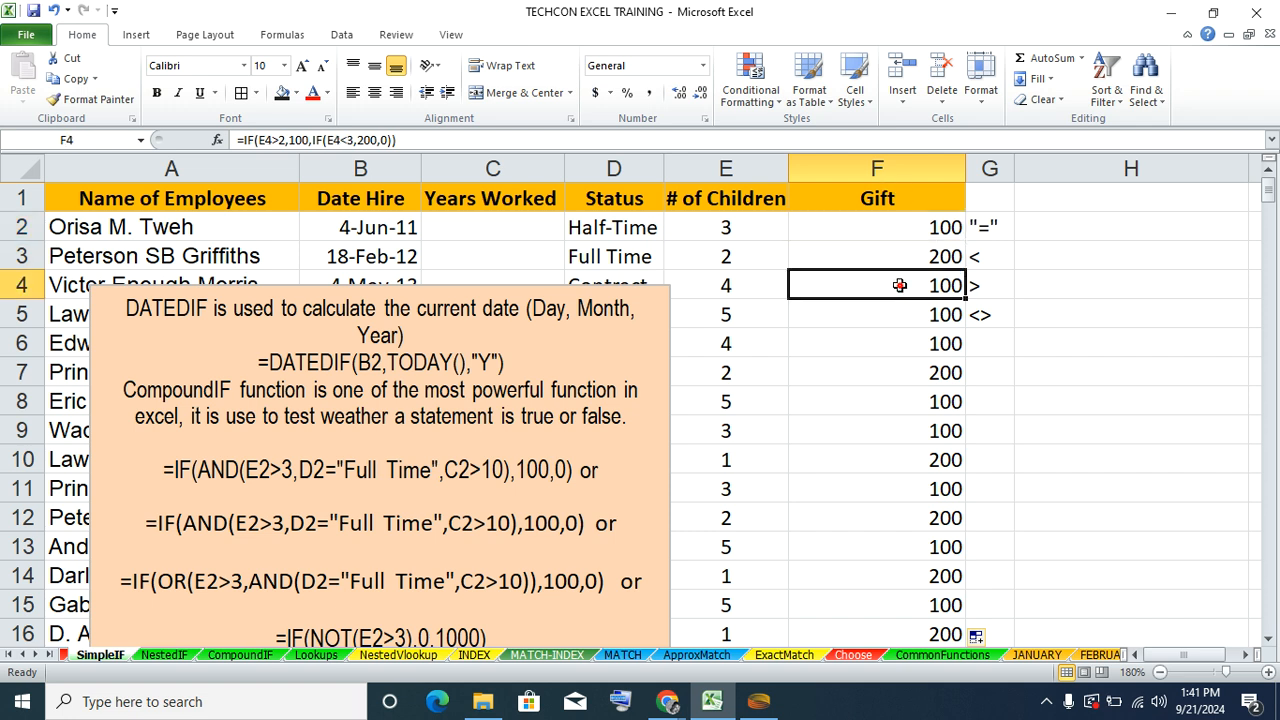
pyautogui.click(860, 226)
pyautogui.click(892, 255)
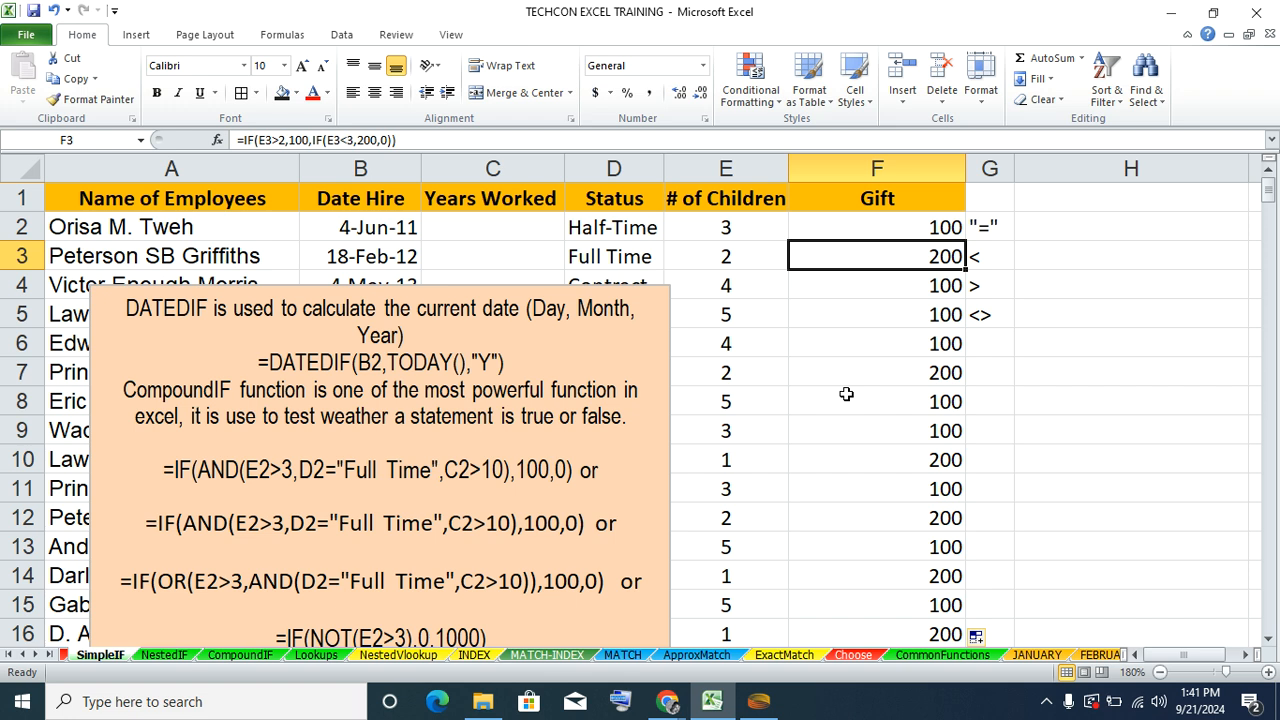
# - Clear all the filled Gift cells from F2 down to the end of the data
pyautogui.click(924, 232)
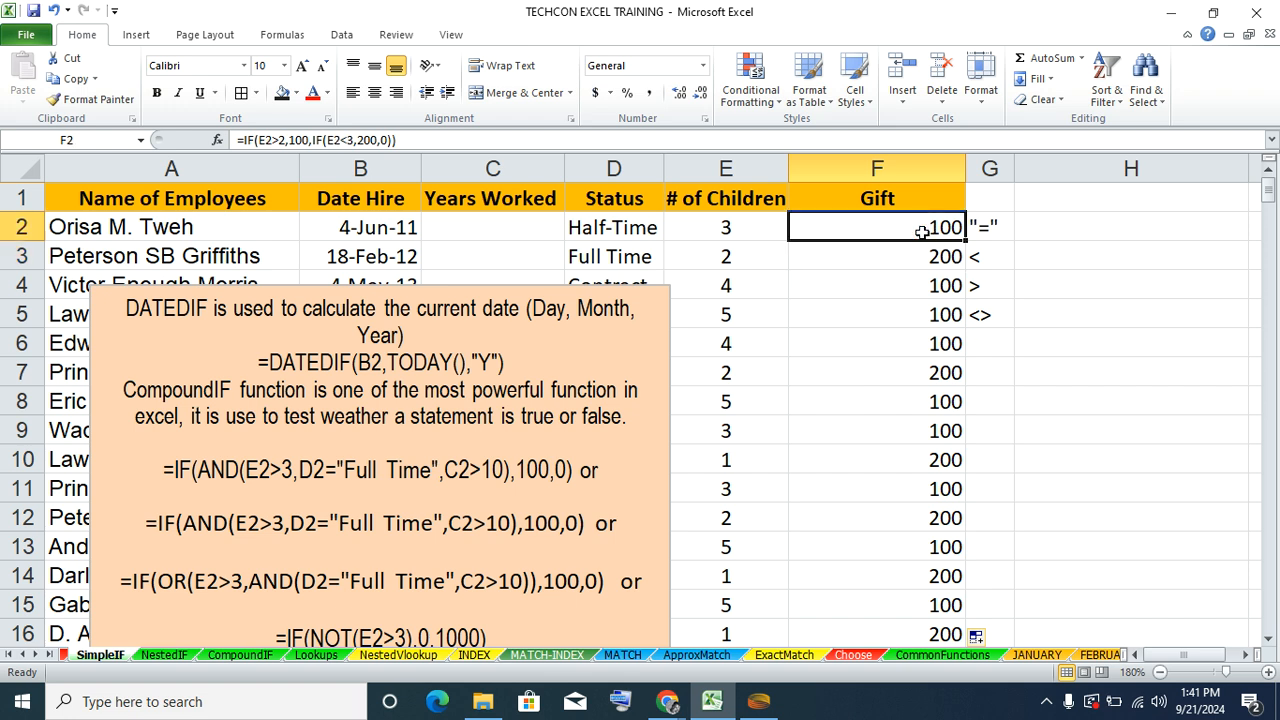
pyautogui.hotkey('ctrl', 'shift', 'Down')
pyautogui.press('Delete')
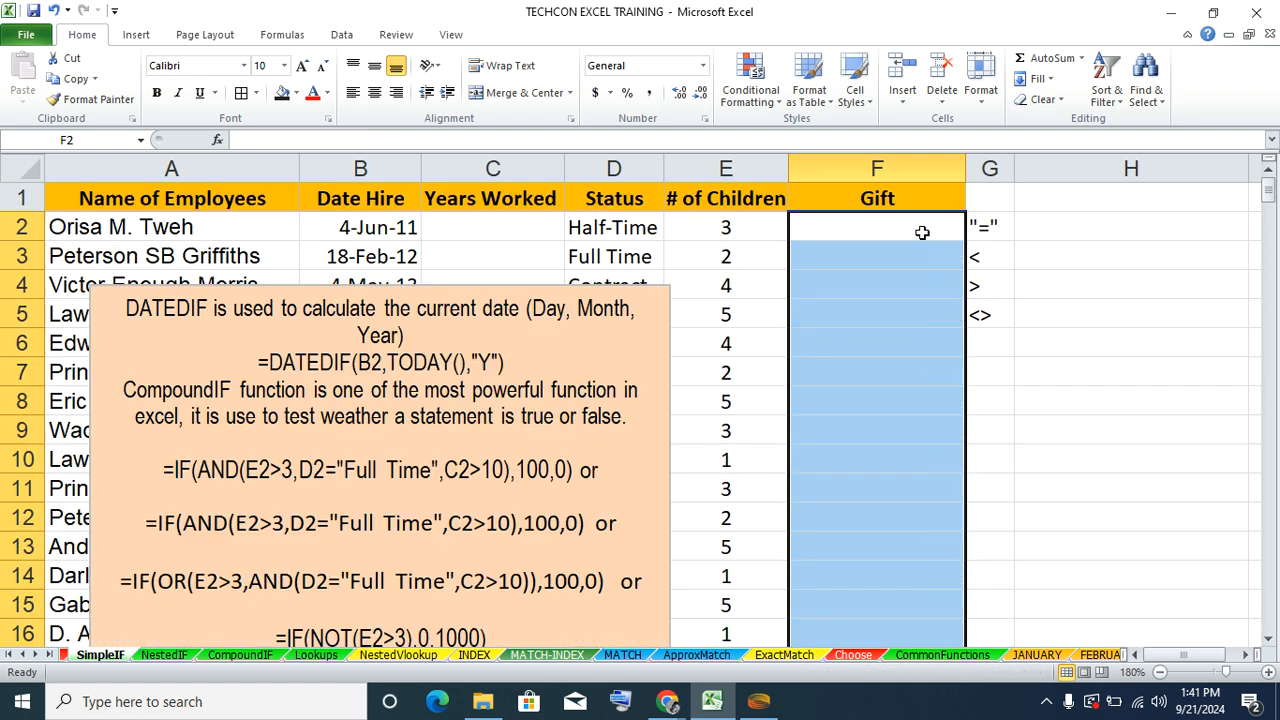
# - Start a compound formula in F2 that tests whether the number of children exceeds 3: =IF(AND(E2>3,
pyautogui.click(855, 232)
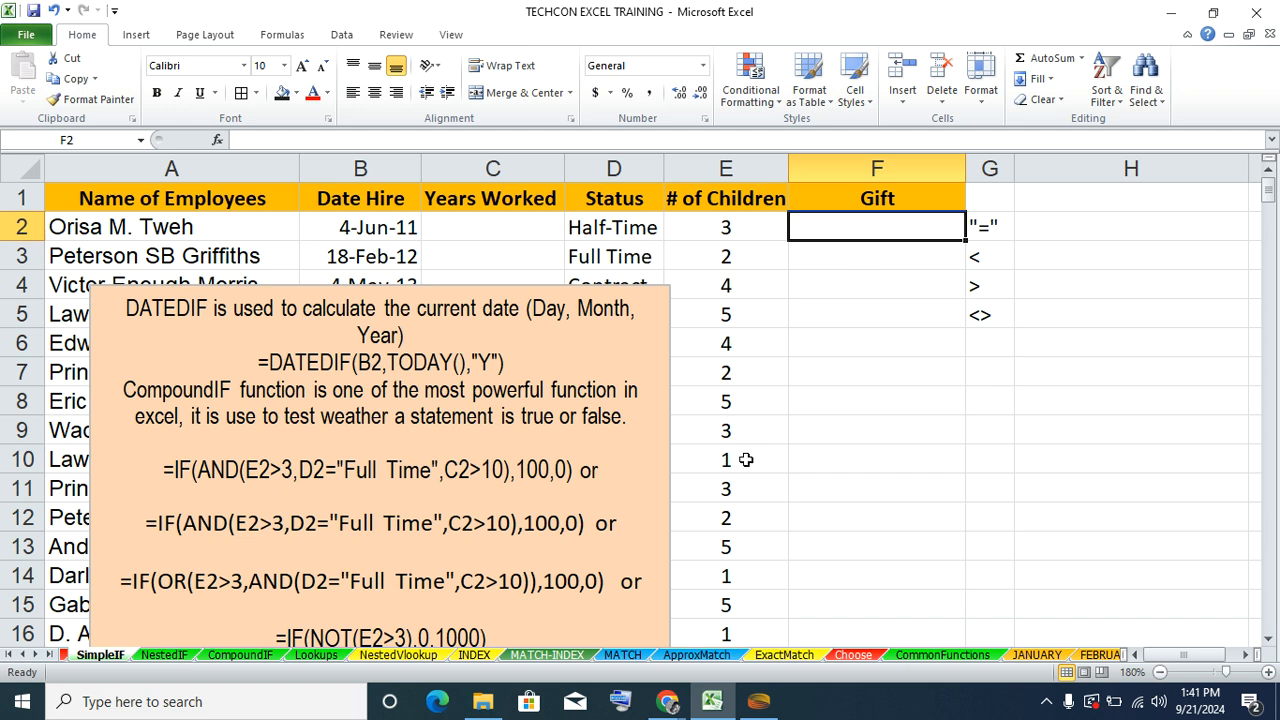
pyautogui.write('=')
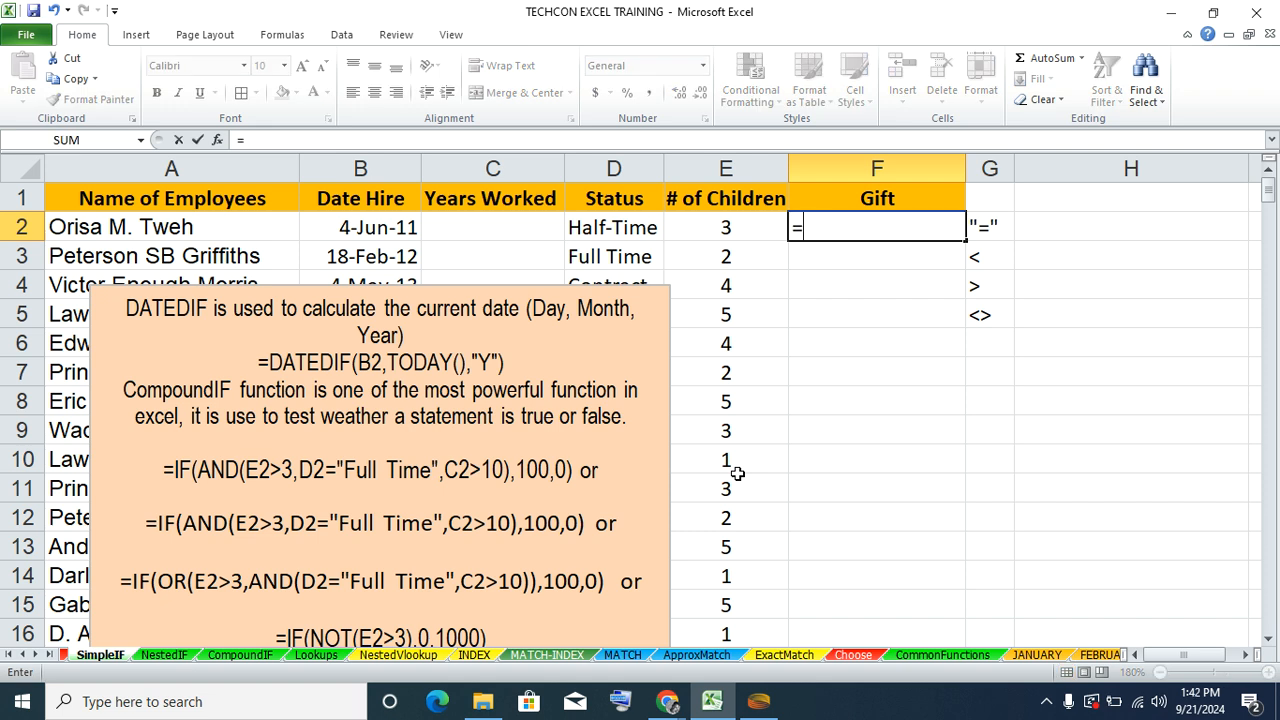
pyautogui.write('IF(')
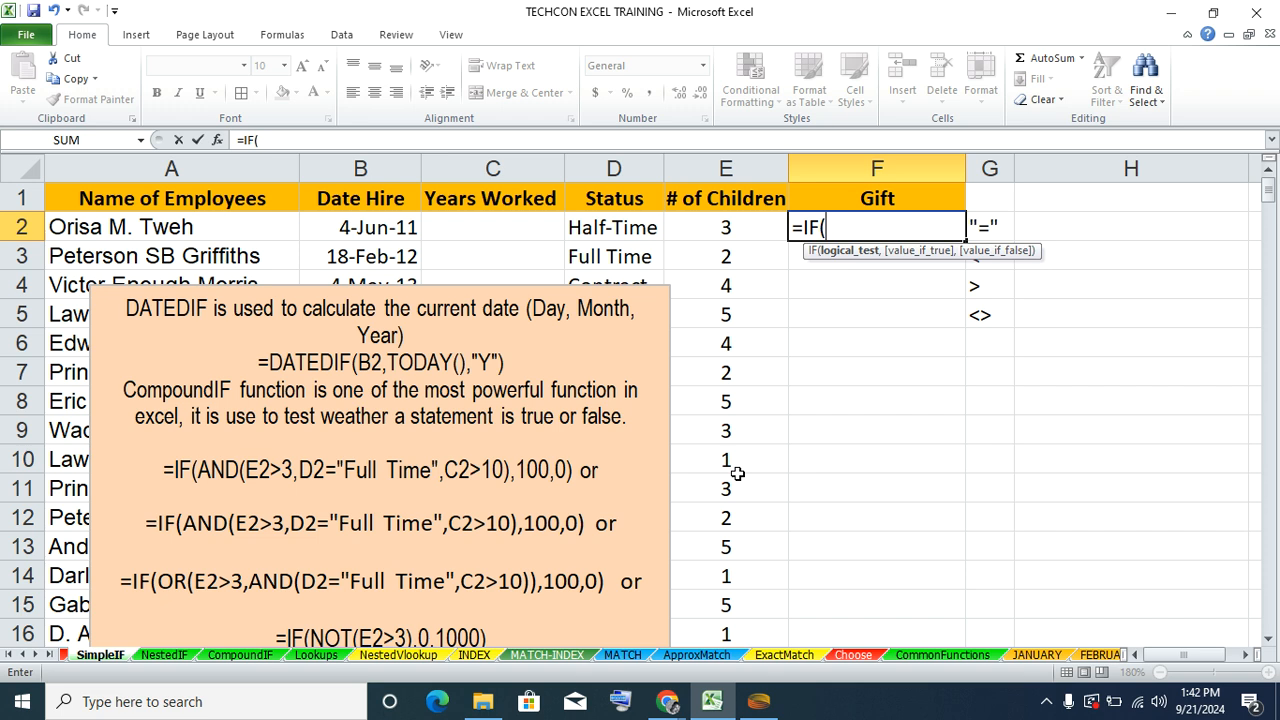
pyautogui.write('AN')
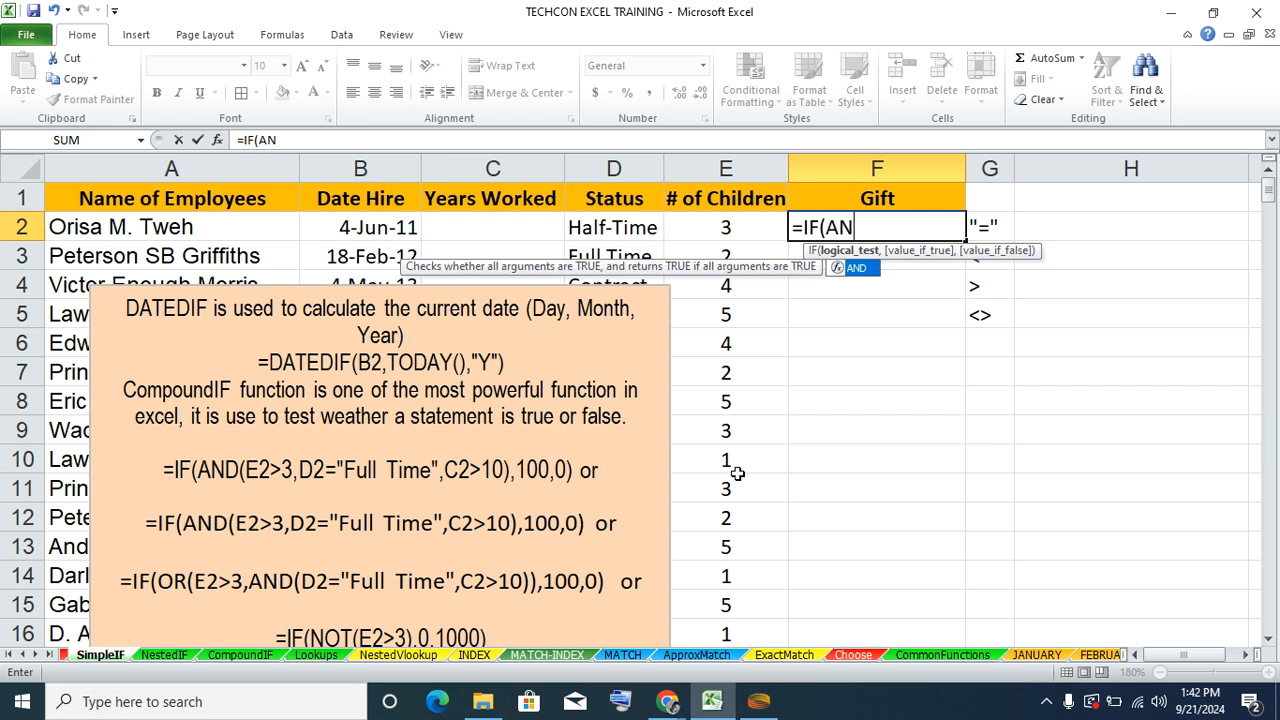
pyautogui.write('D(')
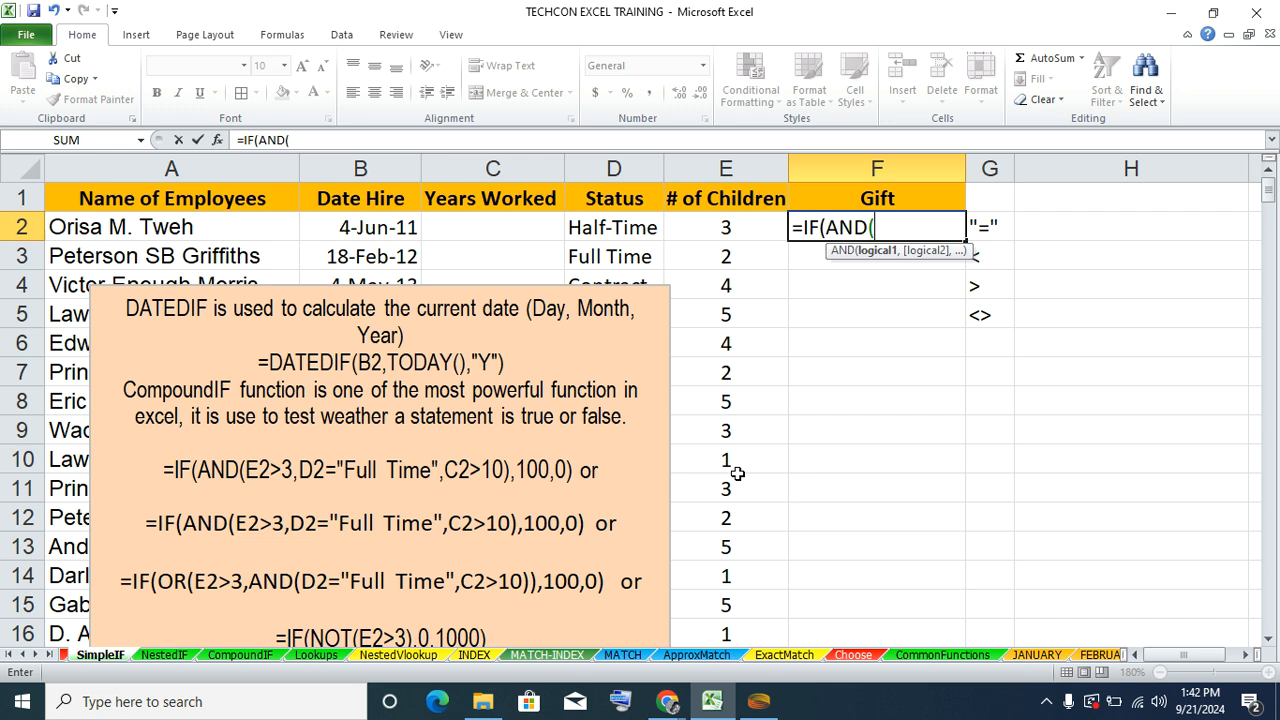
pyautogui.click(705, 229)
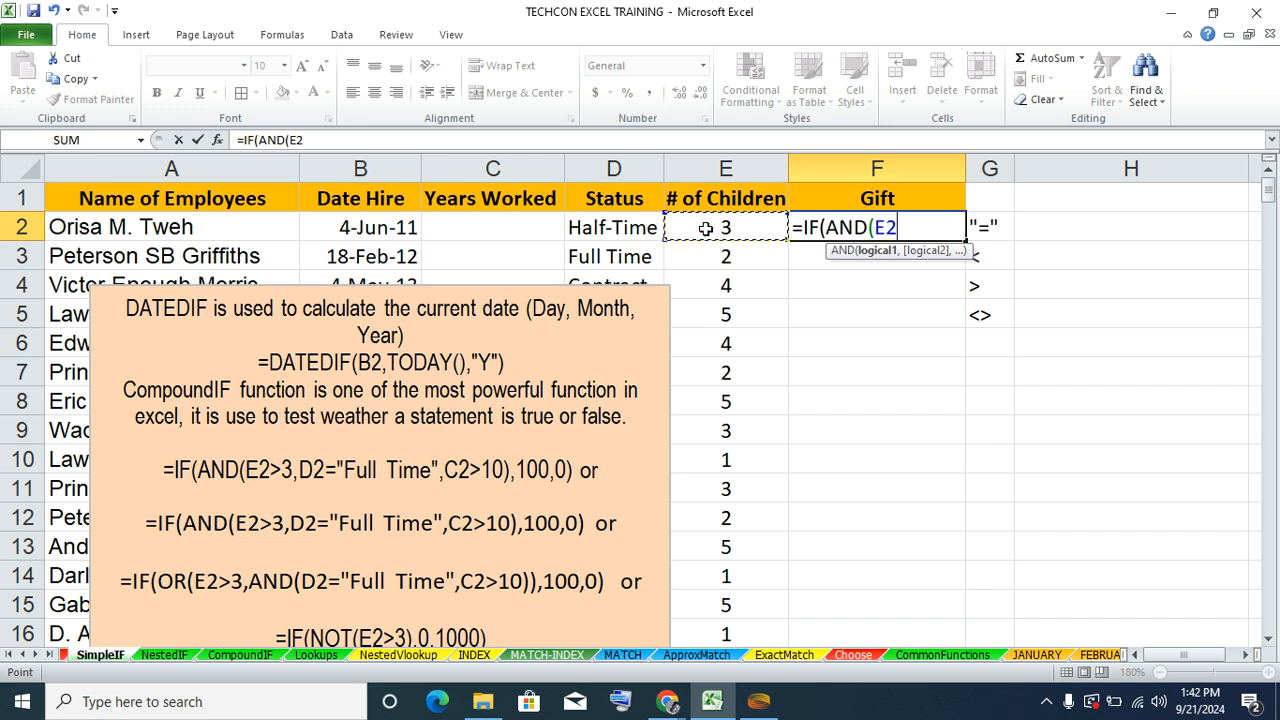
pyautogui.write('>2')
pyautogui.press('BackSpace')
pyautogui.write('3,')
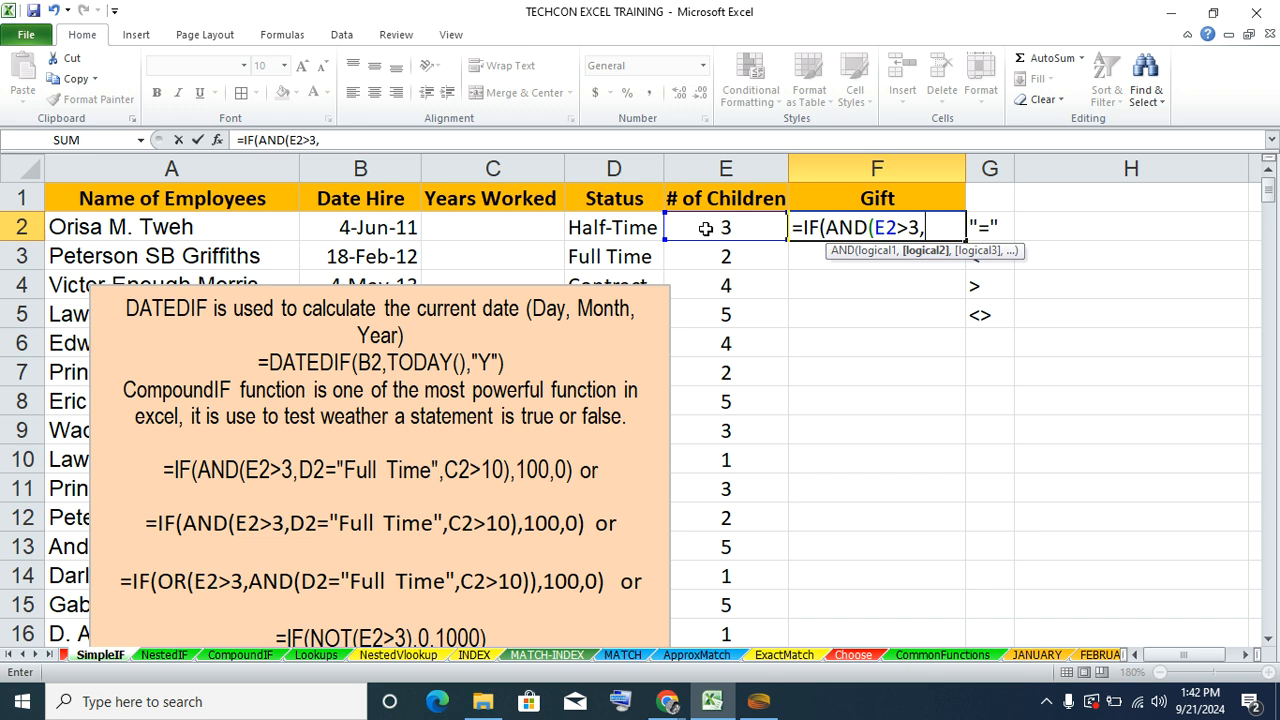
# - Add the condition D2="FULL TIME" with the values 100 and 0, and try to confirm =IF(AND(E2>3,D2="FULL TIME",100,0)) in F2
pyautogui.click(617, 227)
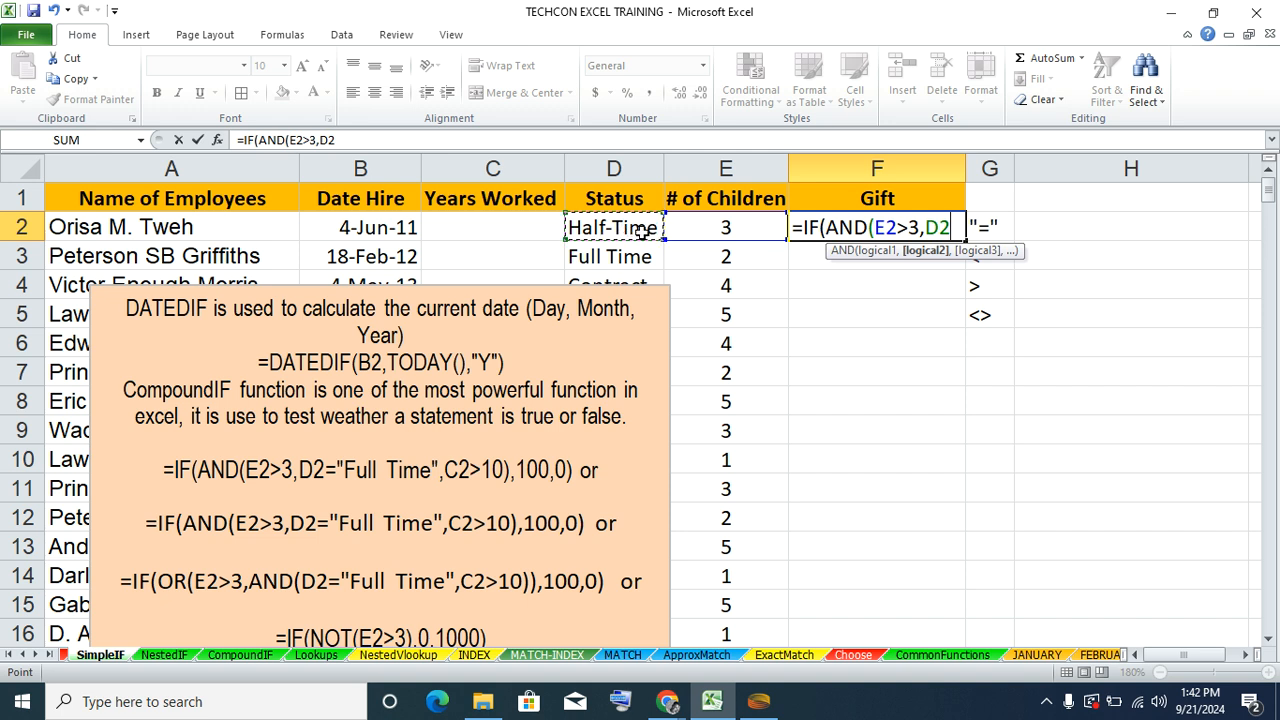
pyautogui.write('="FULL TIME')
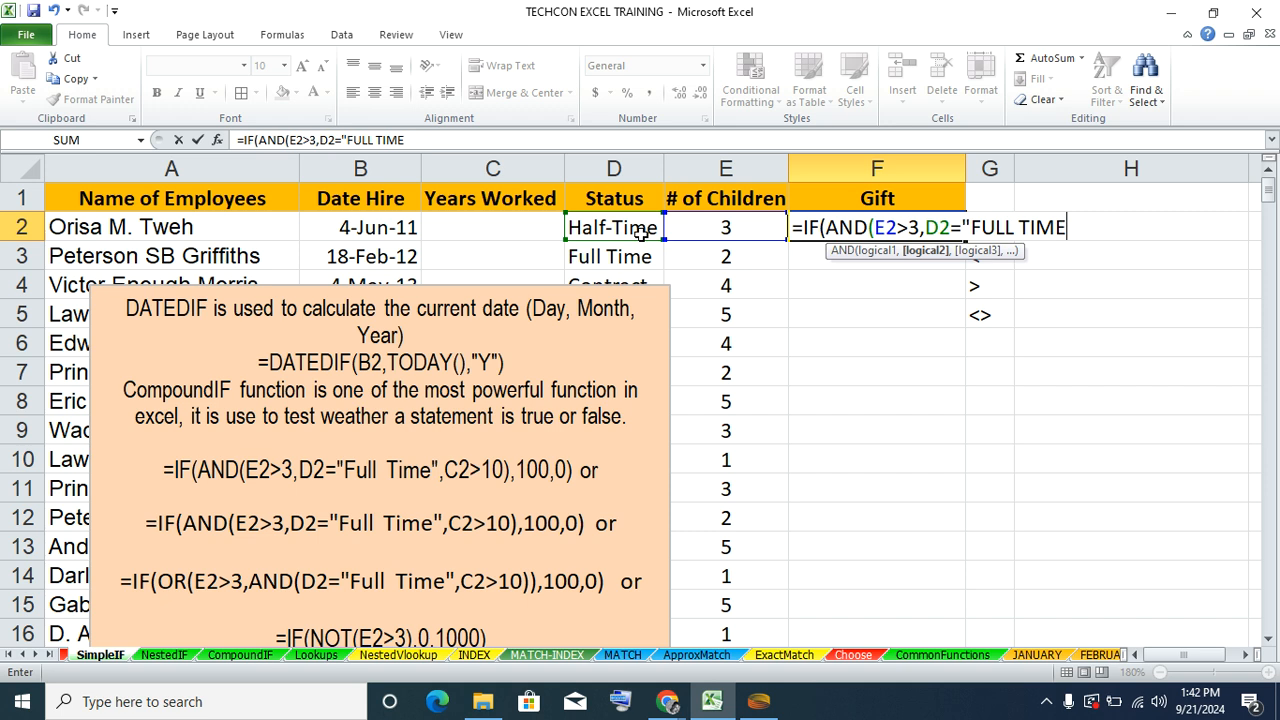
pyautogui.write('",')
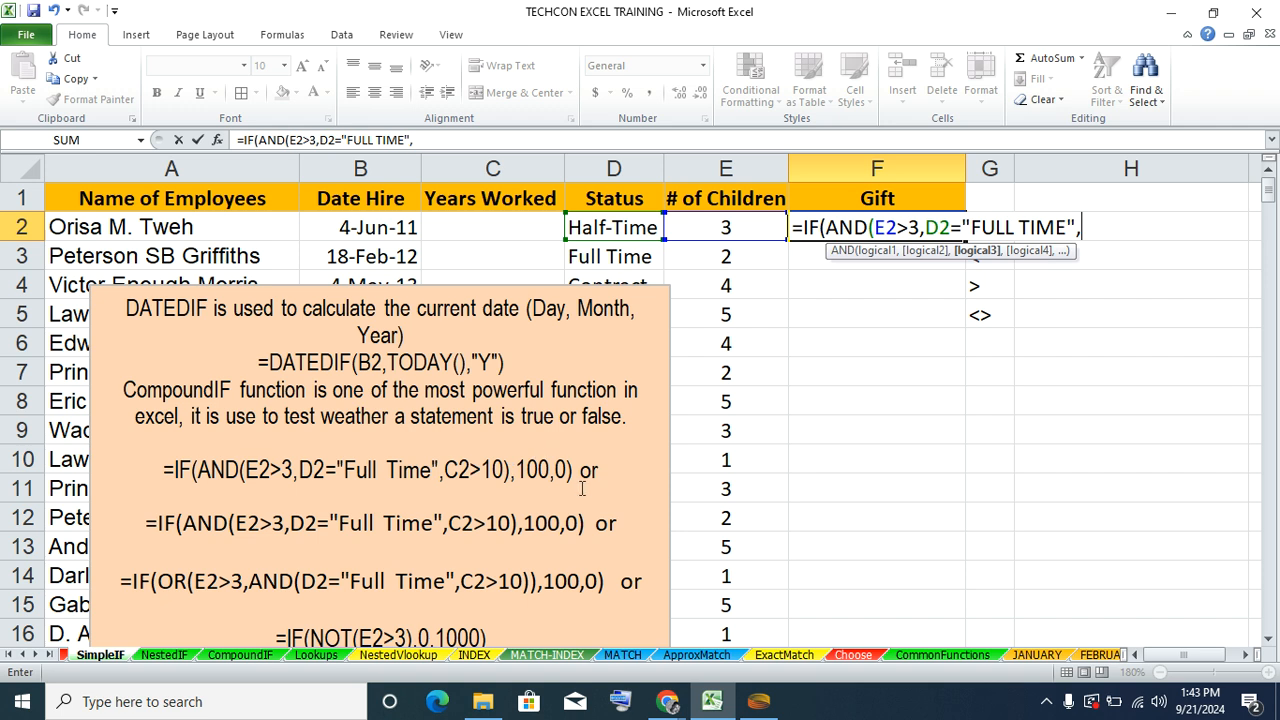
pyautogui.write('100,0')
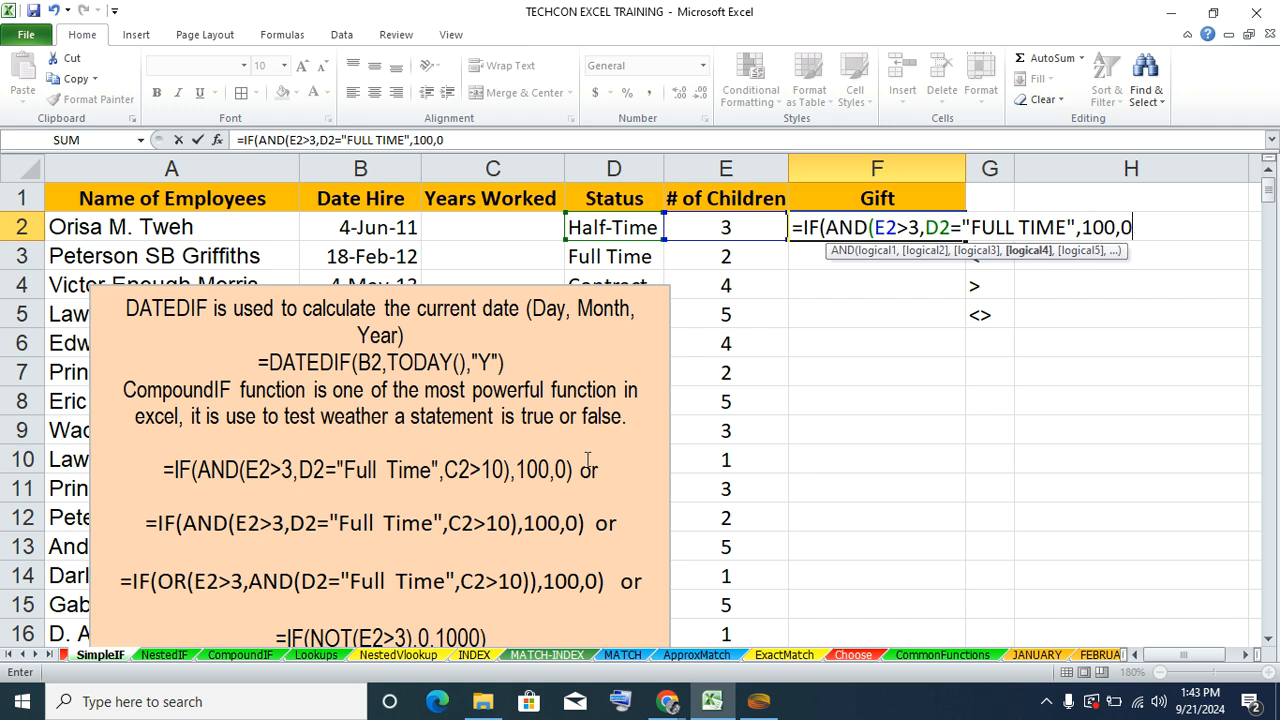
pyautogui.write(')')
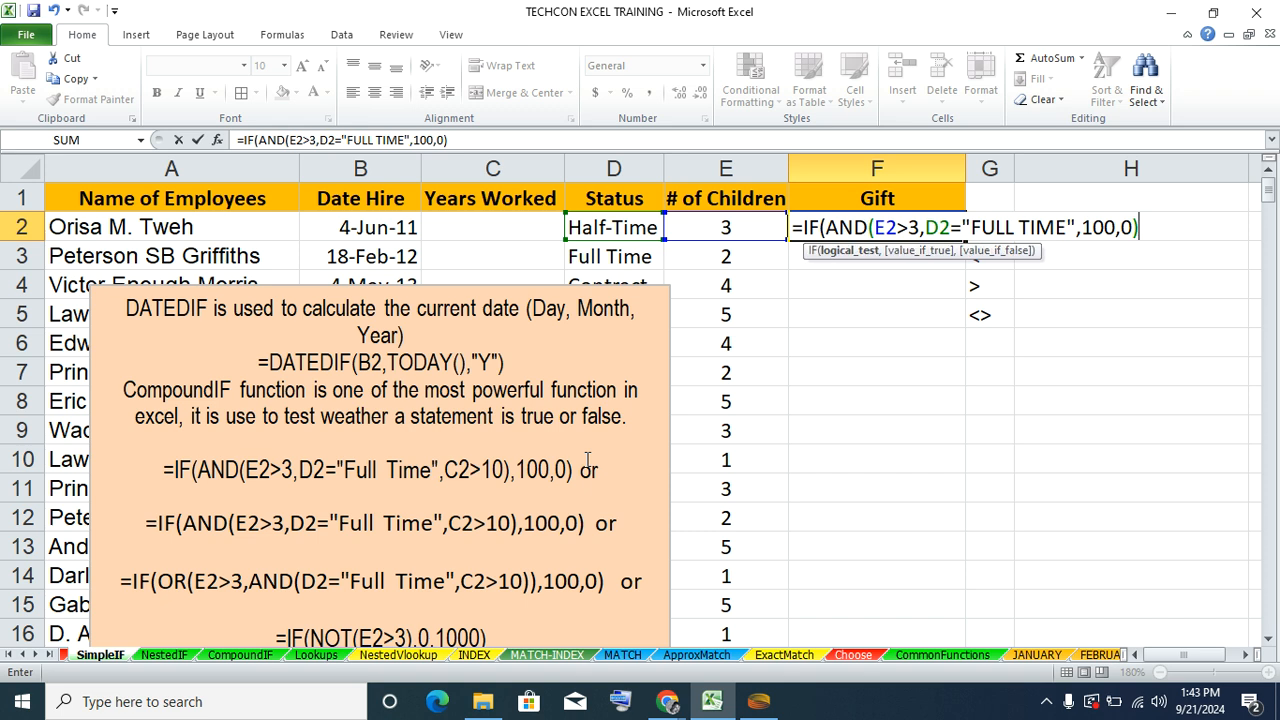
pyautogui.write(')')
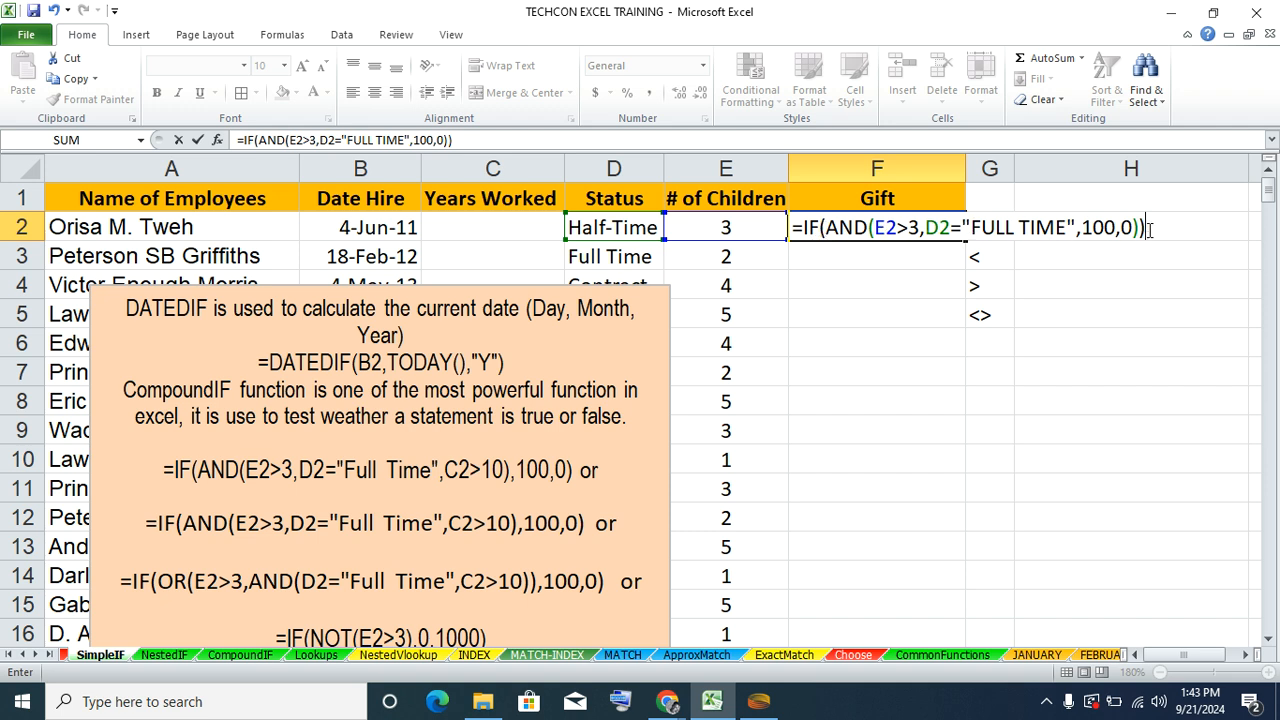
pyautogui.press('Return')
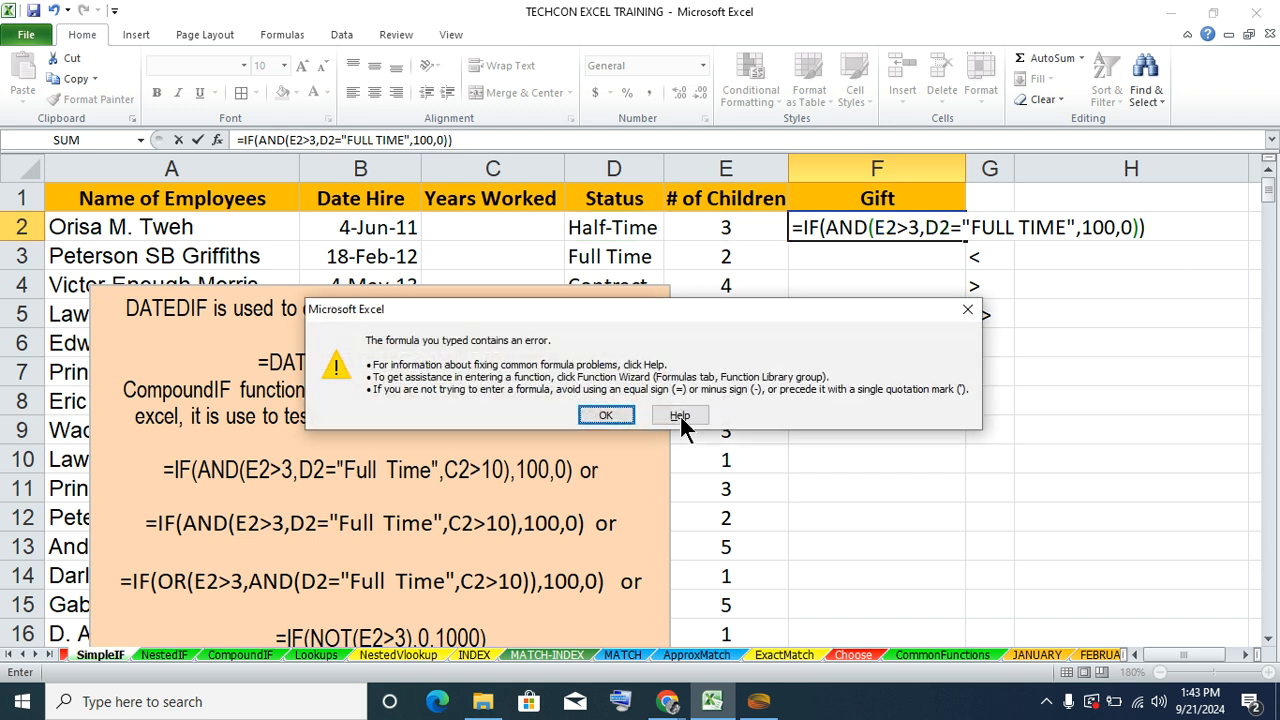
pyautogui.click(606, 416)
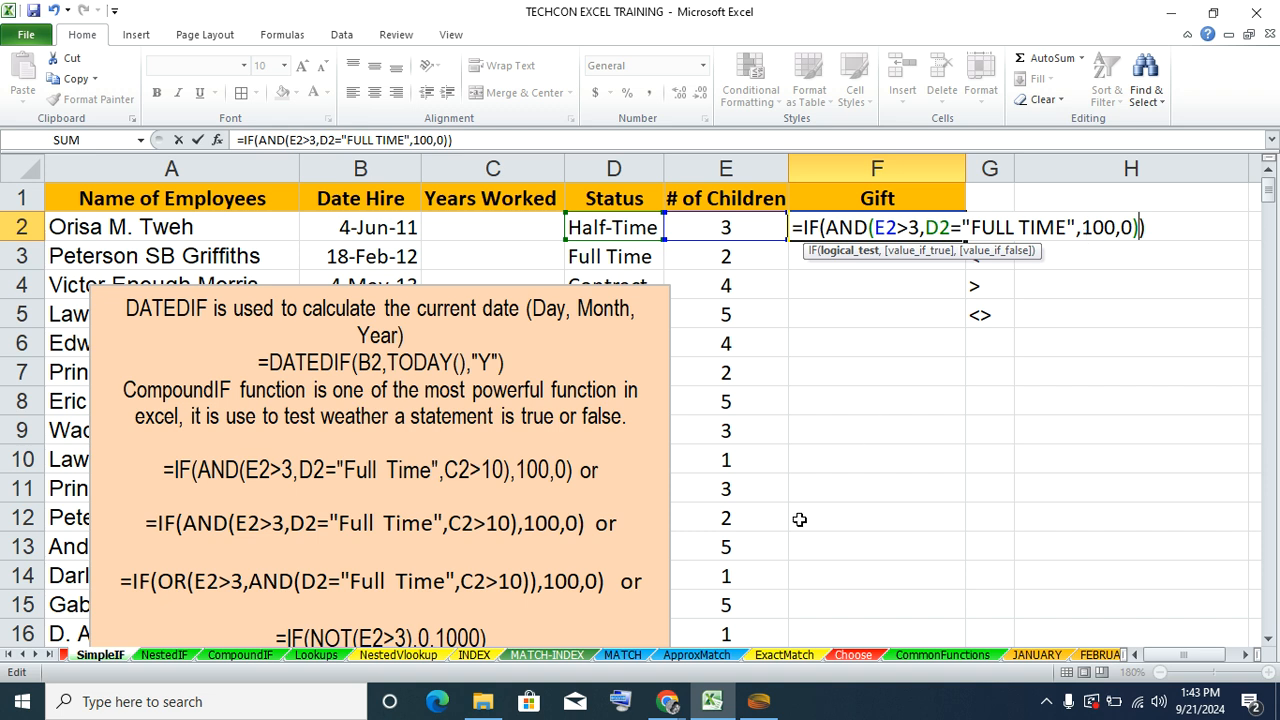
# - Switch to the Google Meet call in Chrome, admit all waiting participants and return to the Excel workbook
pyautogui.click(668, 702)
pyautogui.click(664, 617)
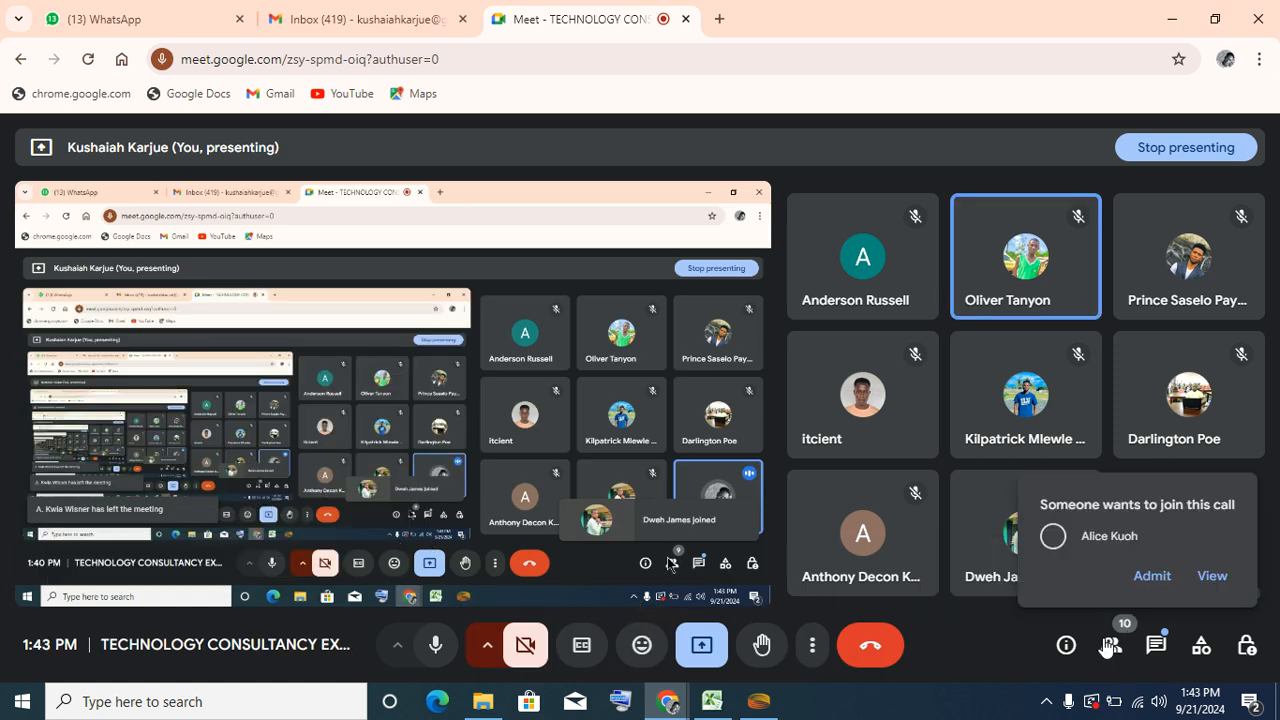
pyautogui.click(1211, 578)
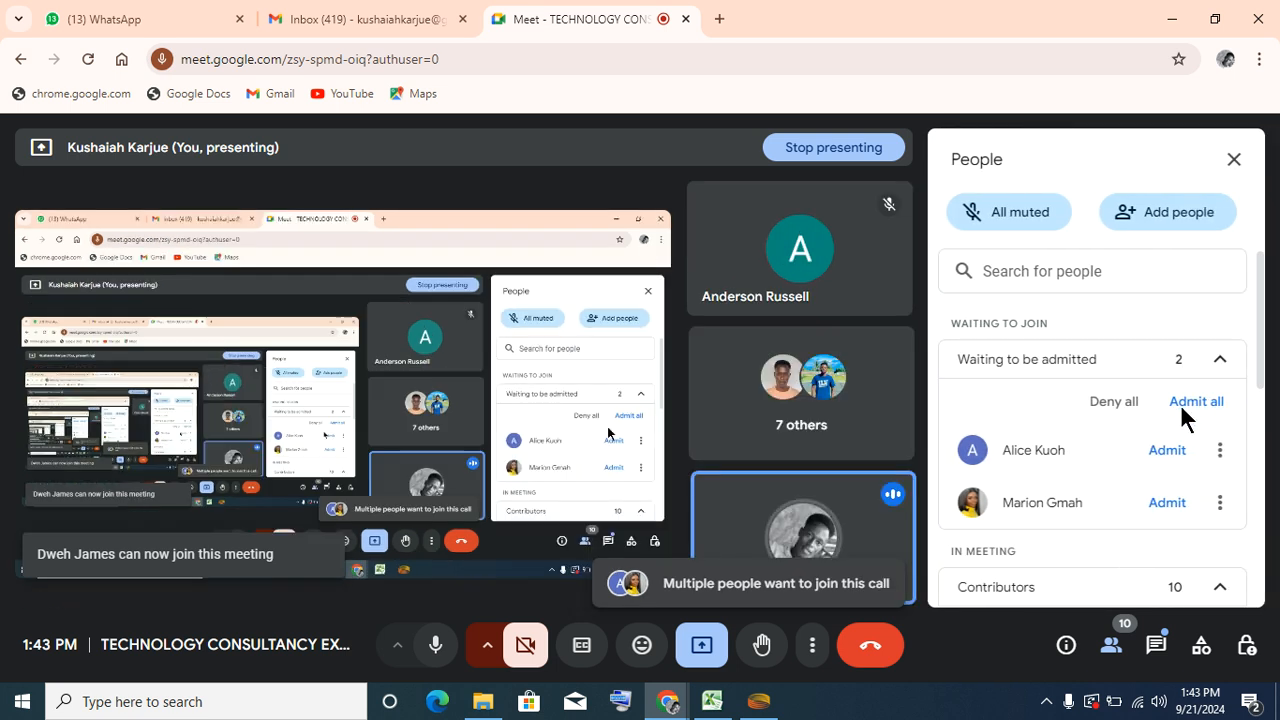
pyautogui.click(1190, 403)
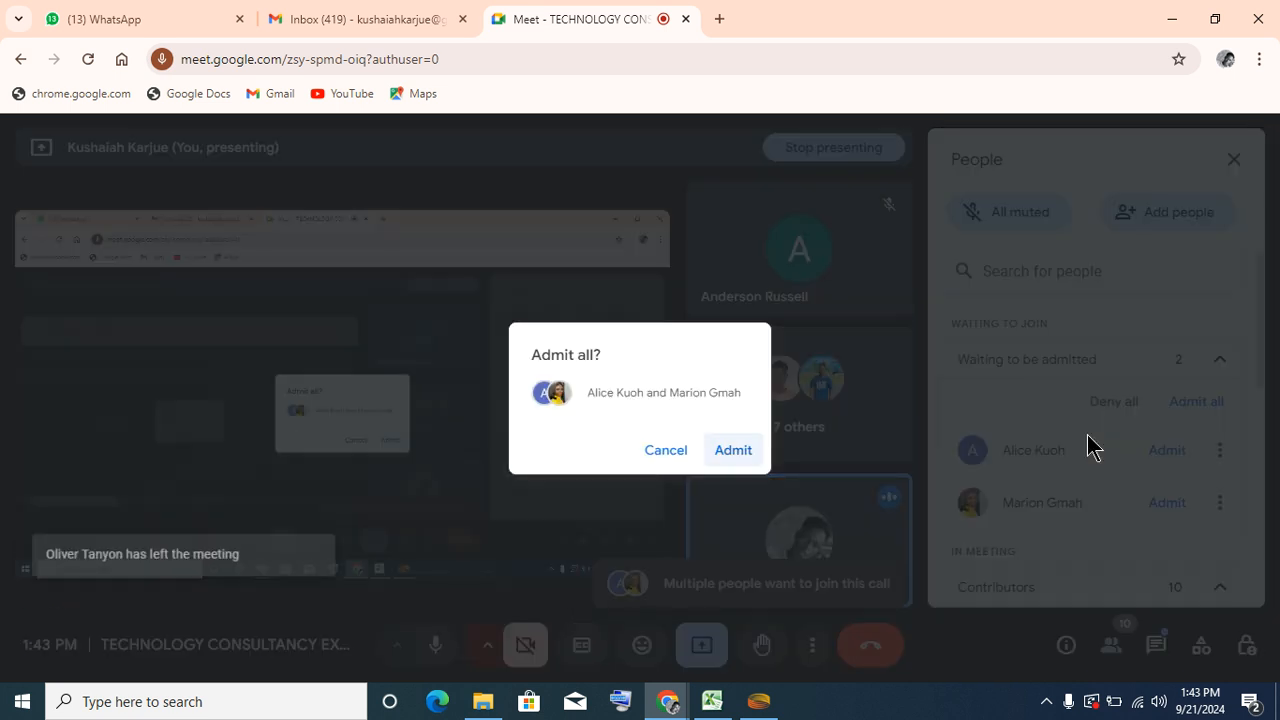
pyautogui.click(732, 450)
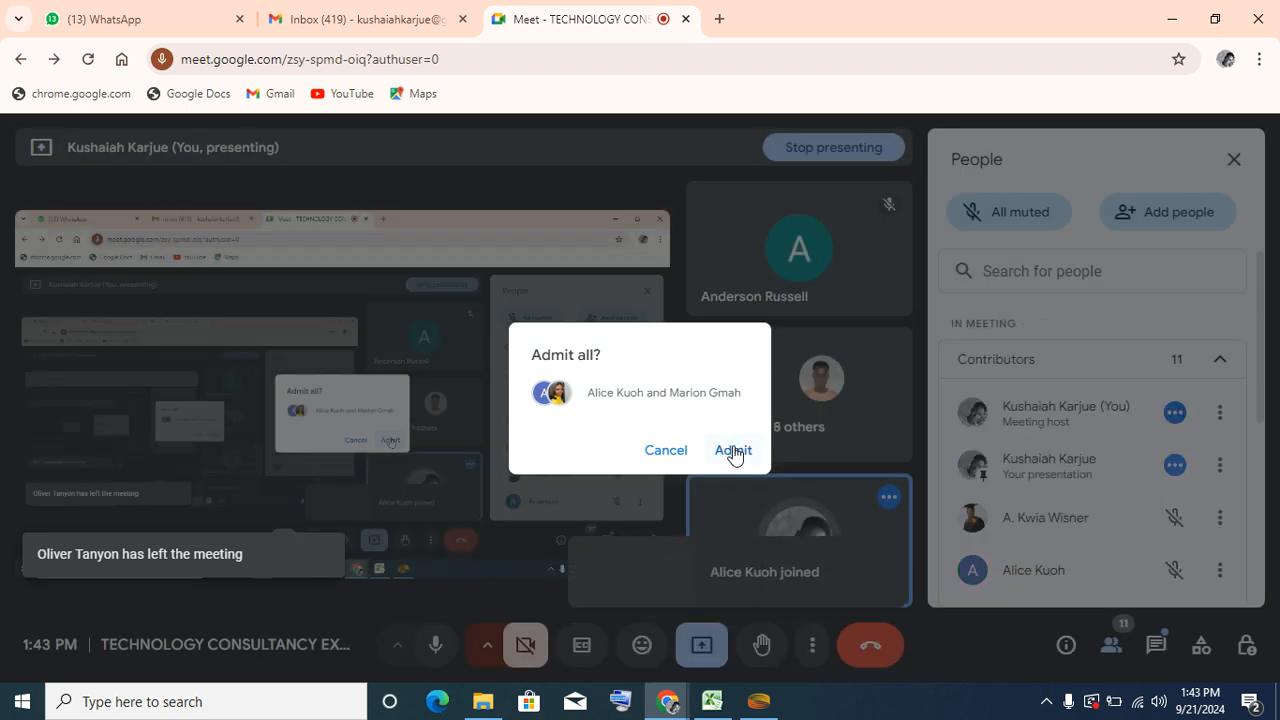
pyautogui.click(733, 451)
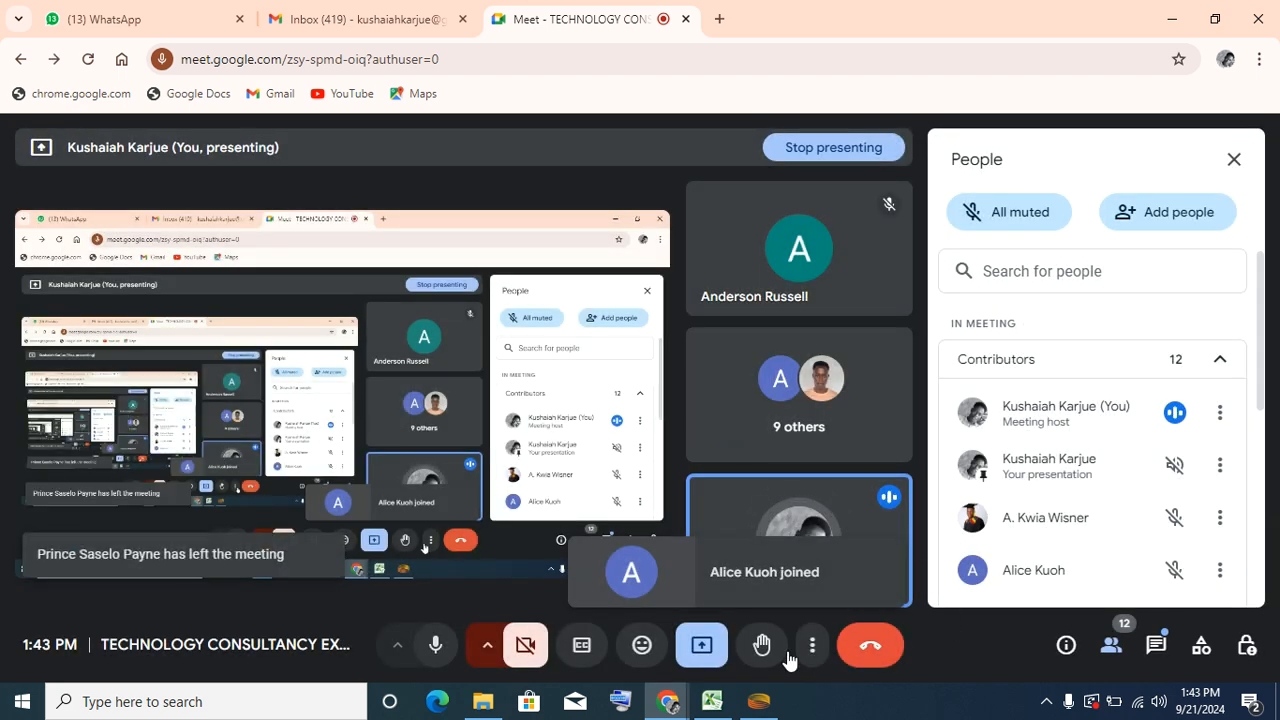
pyautogui.click(711, 700)
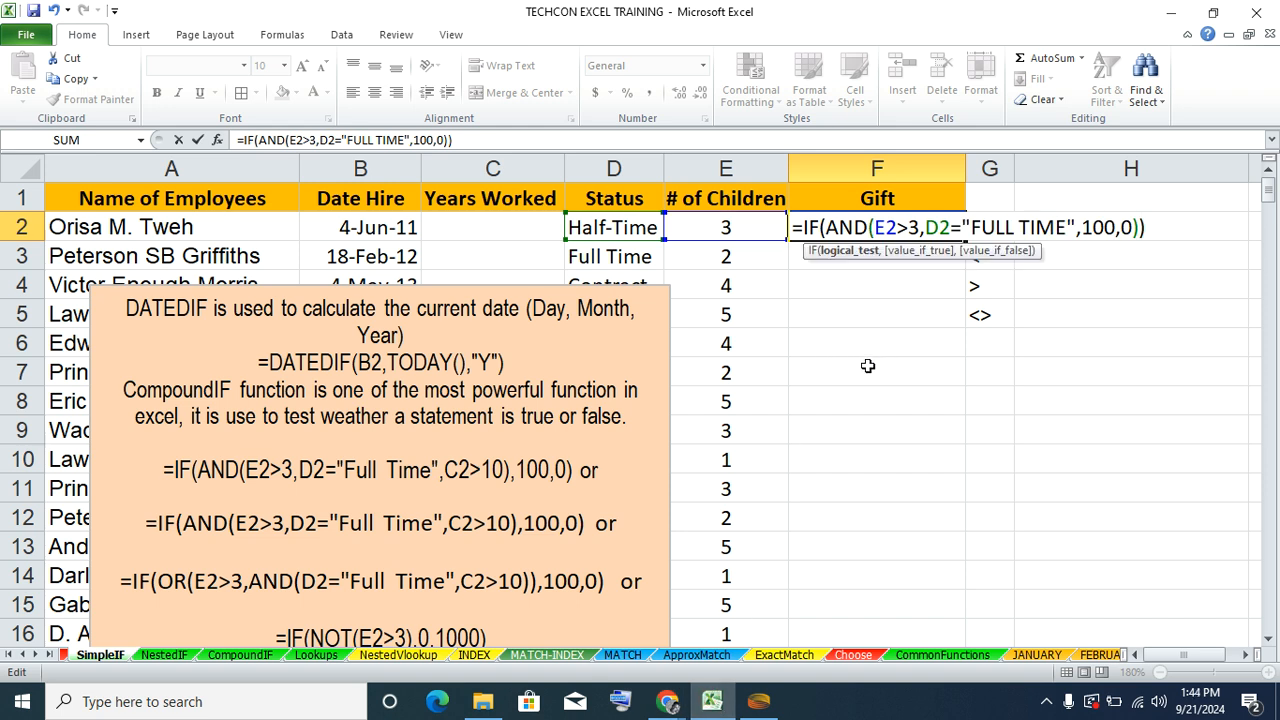
# - Try again to confirm the compound AND formula in F2, and discard the entry
pyautogui.press('Return')
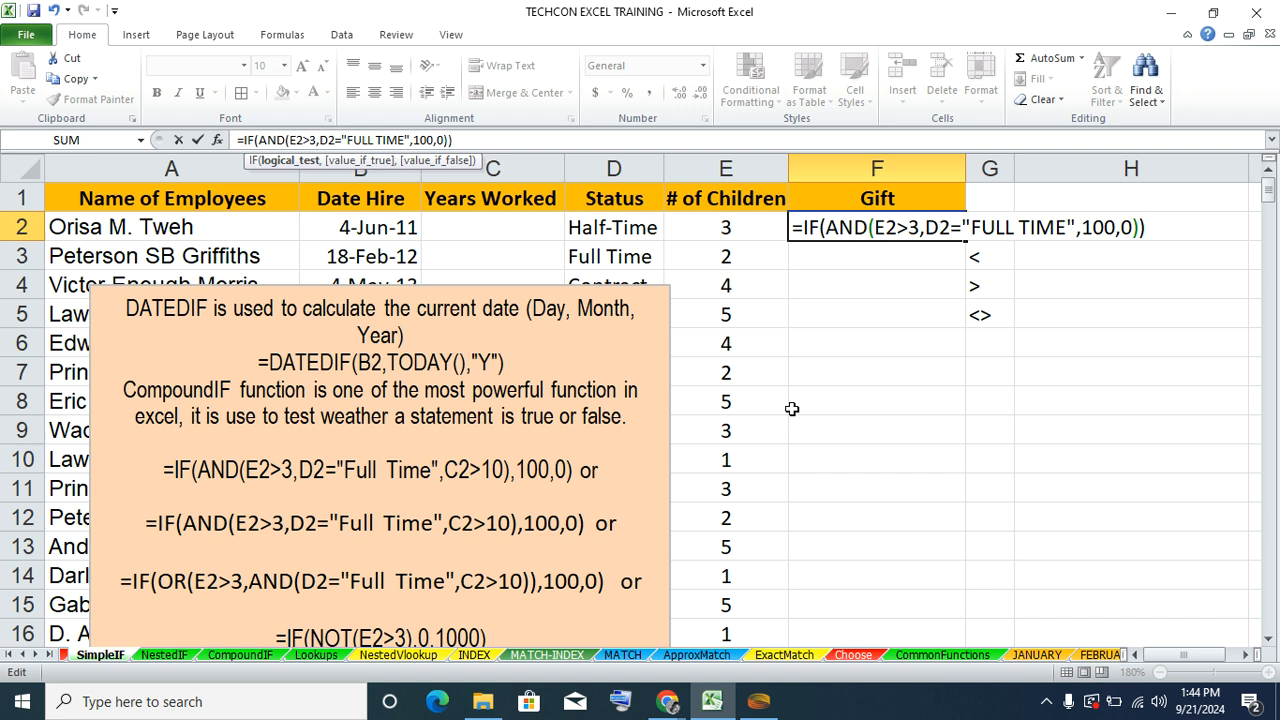
pyautogui.press('Return')
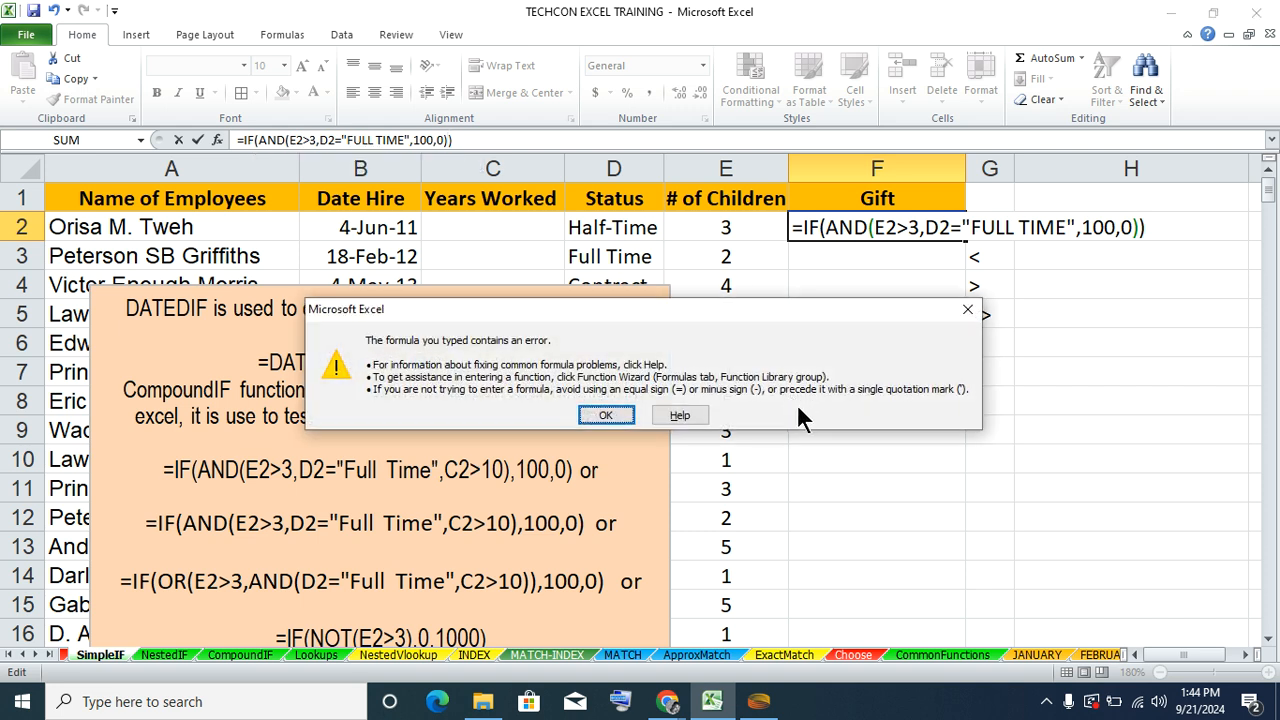
pyautogui.click(606, 415)
pyautogui.press('Escape')
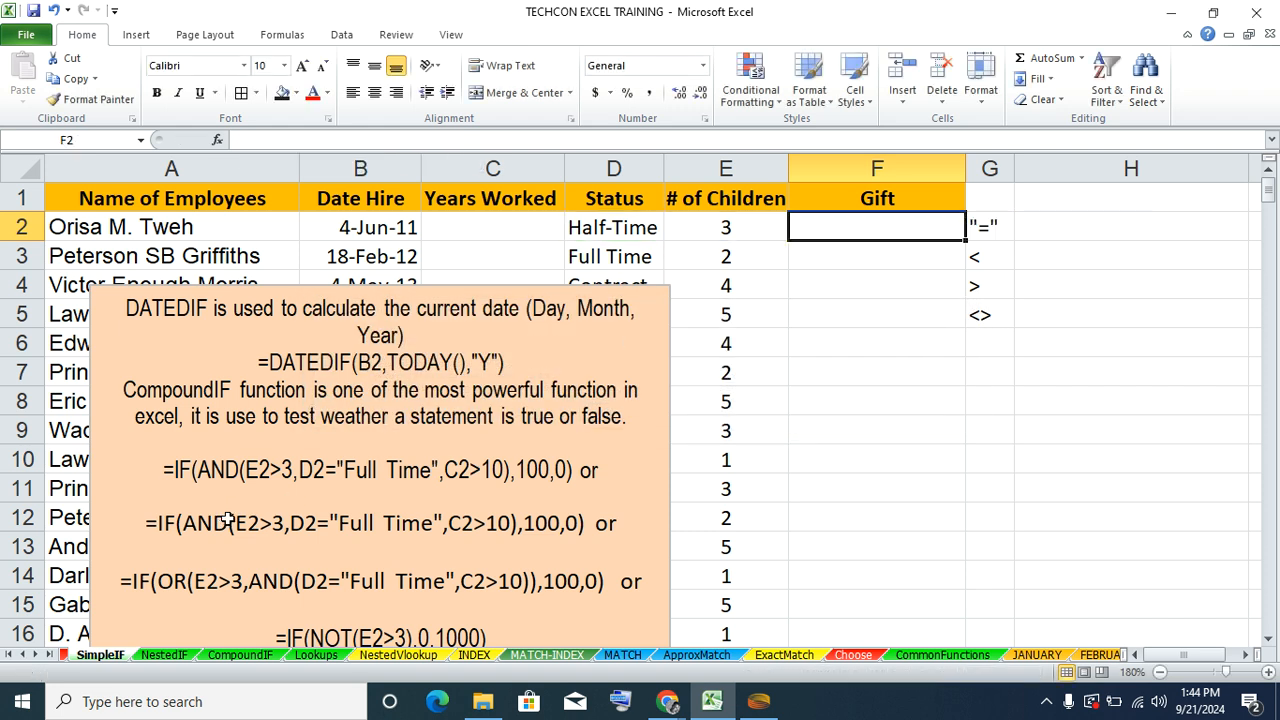
# - Copy the sample formula =IF(AND(E2>3,D2="Full Time",C2>10),100,0) from the text box into cell F2
pyautogui.click(177, 470)
pyautogui.moveTo(164, 468); pyautogui.dragTo(578, 470)
pyautogui.click(81, 77)
pyautogui.click(810, 232)
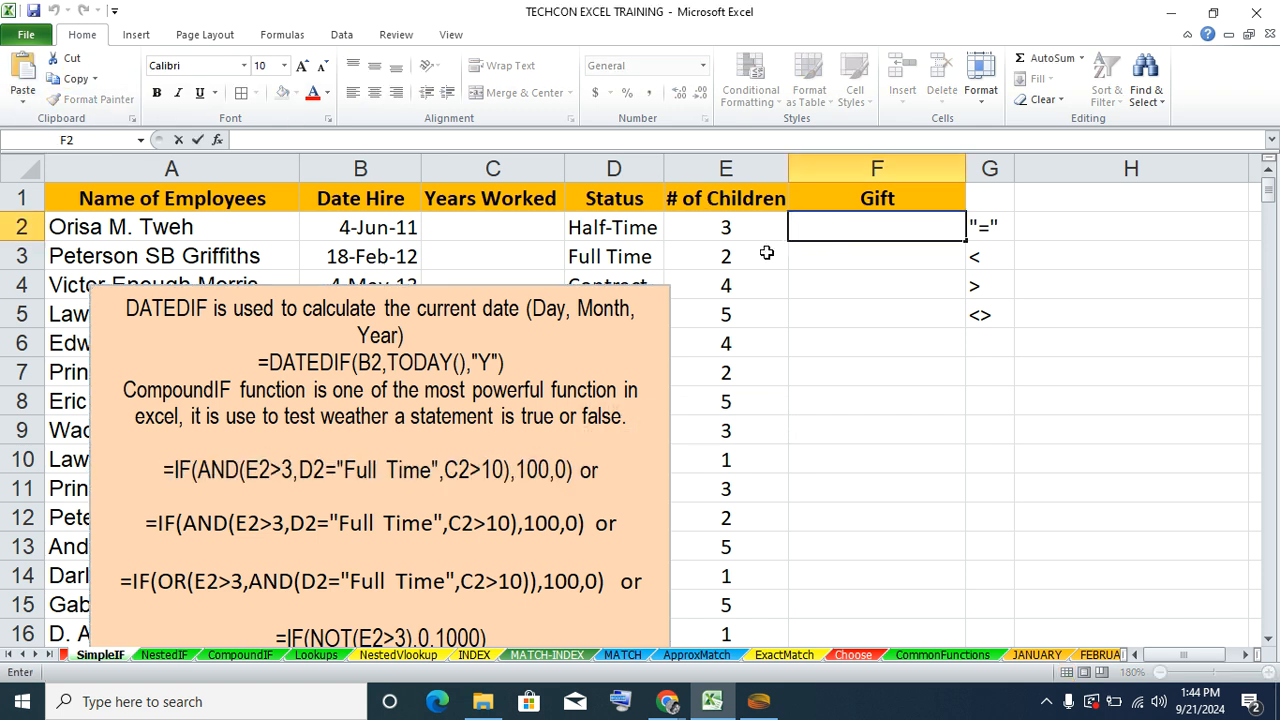
pyautogui.hotkey('ctrl', 'v')
pyautogui.press('Return')
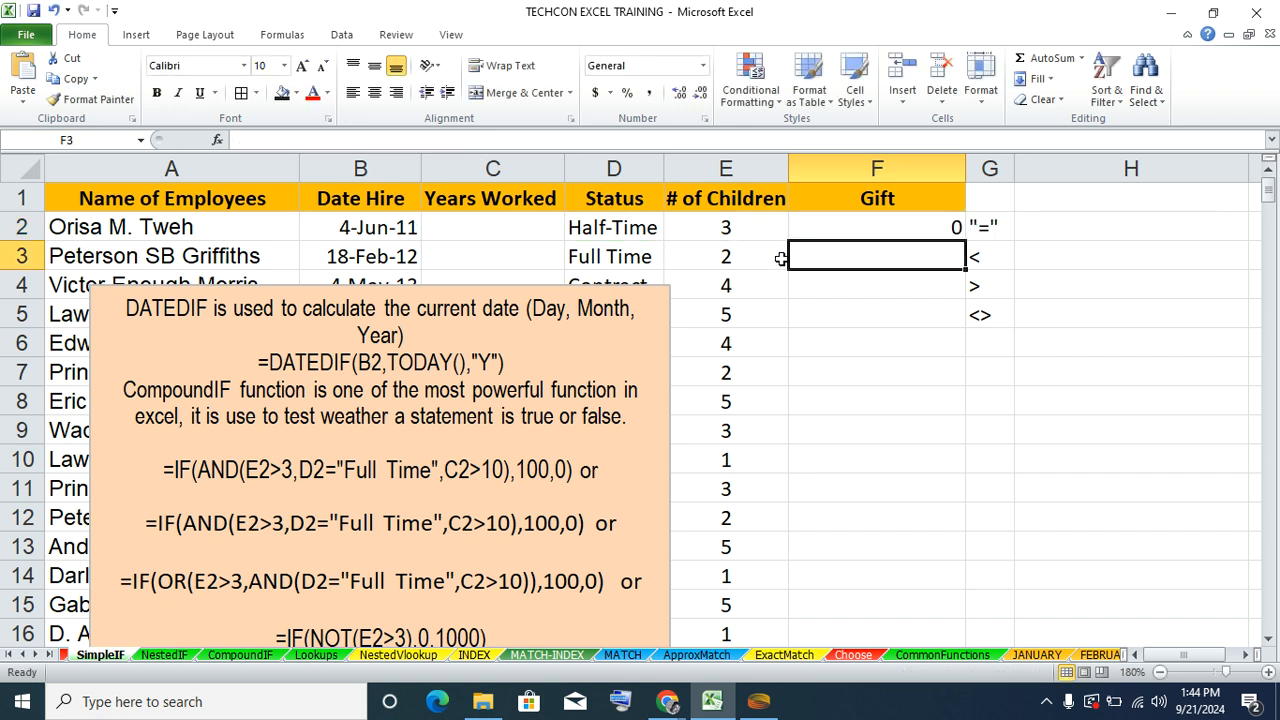
# - Fill the compound IF formula from F2 down the Gift column to the end of the data
pyautogui.click(851, 222)
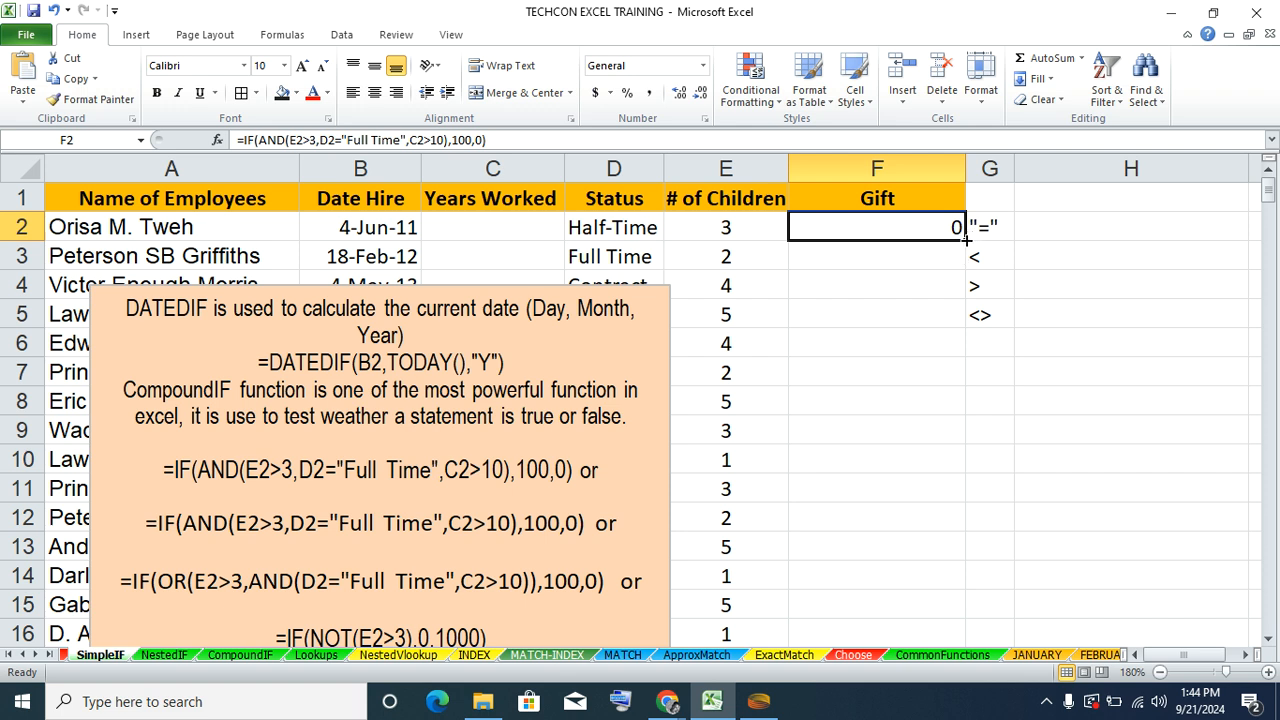
pyautogui.doubleClick(965, 239)
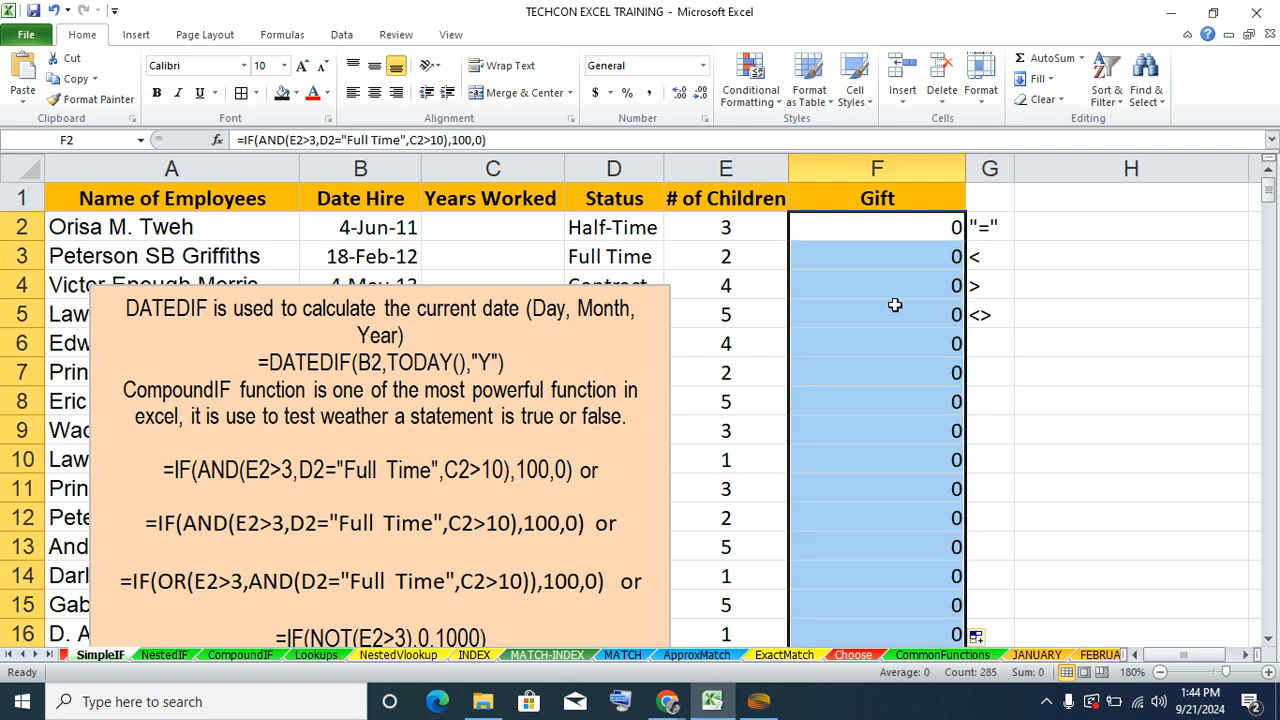
pyautogui.click(678, 566)
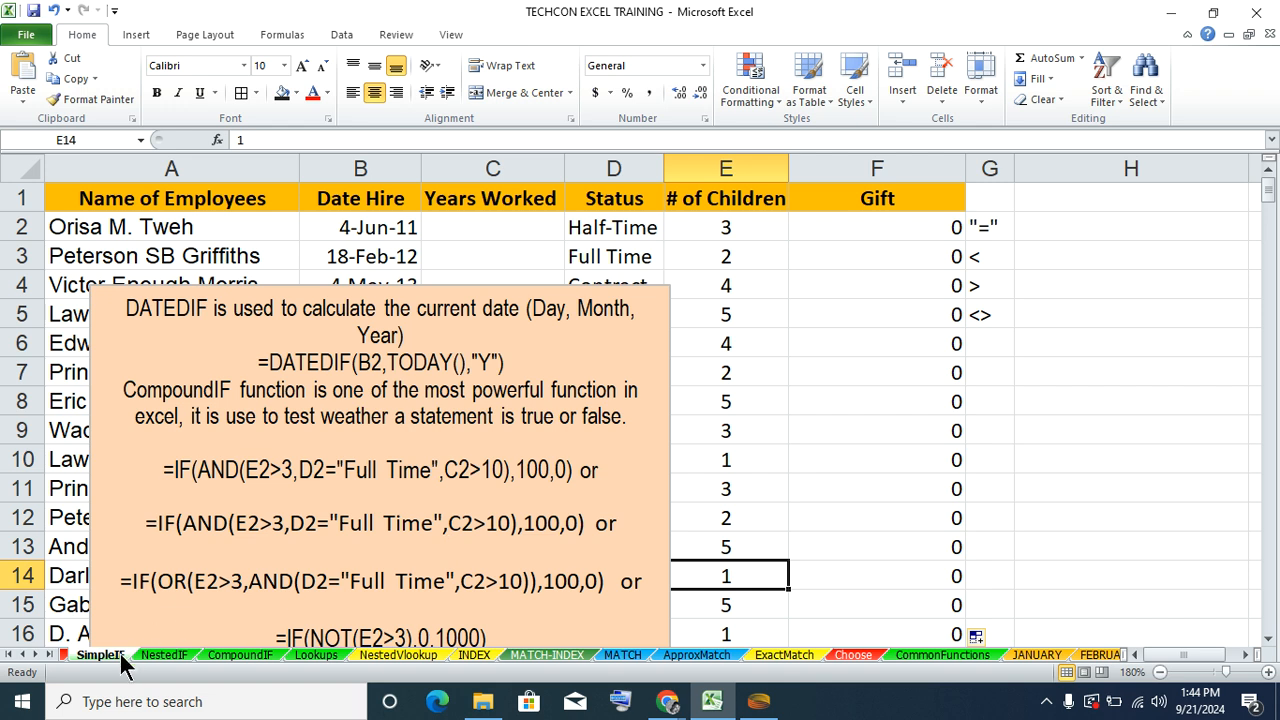
# - Look through the workbook's sheet tabs in both directions and come back to the SimpleIF sheet
pyautogui.click(50, 654)
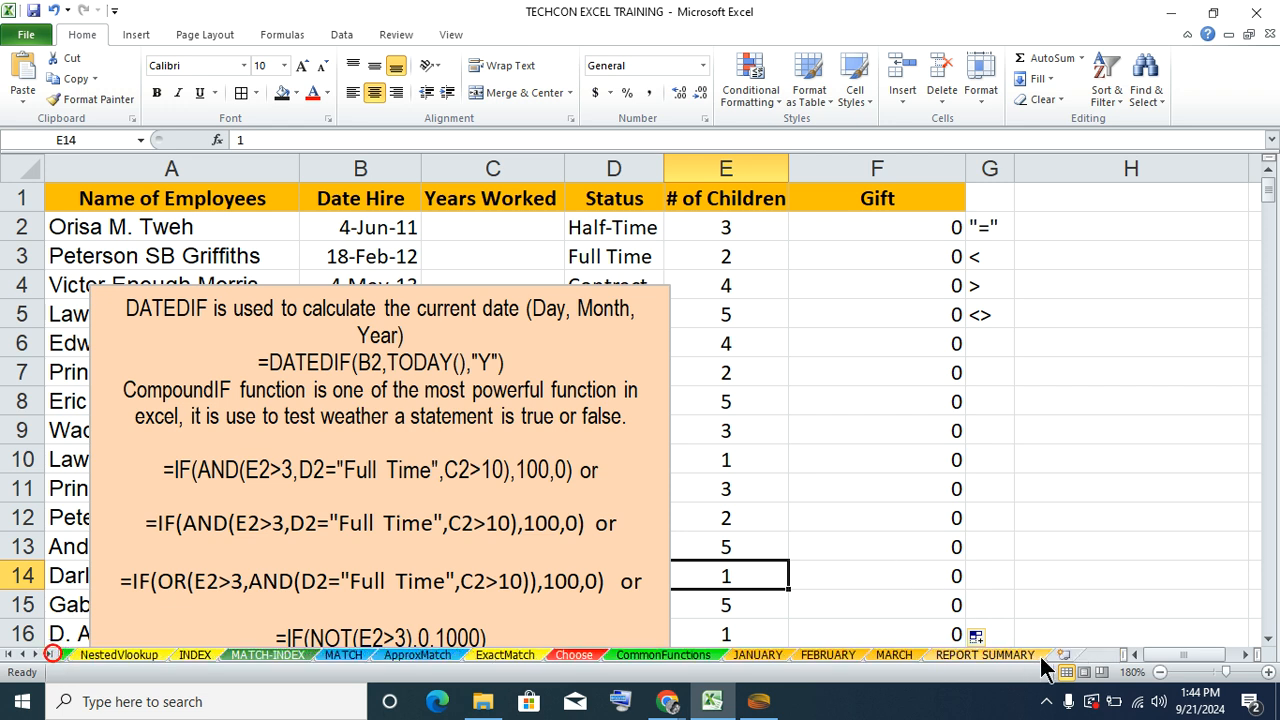
pyautogui.click(10, 655)
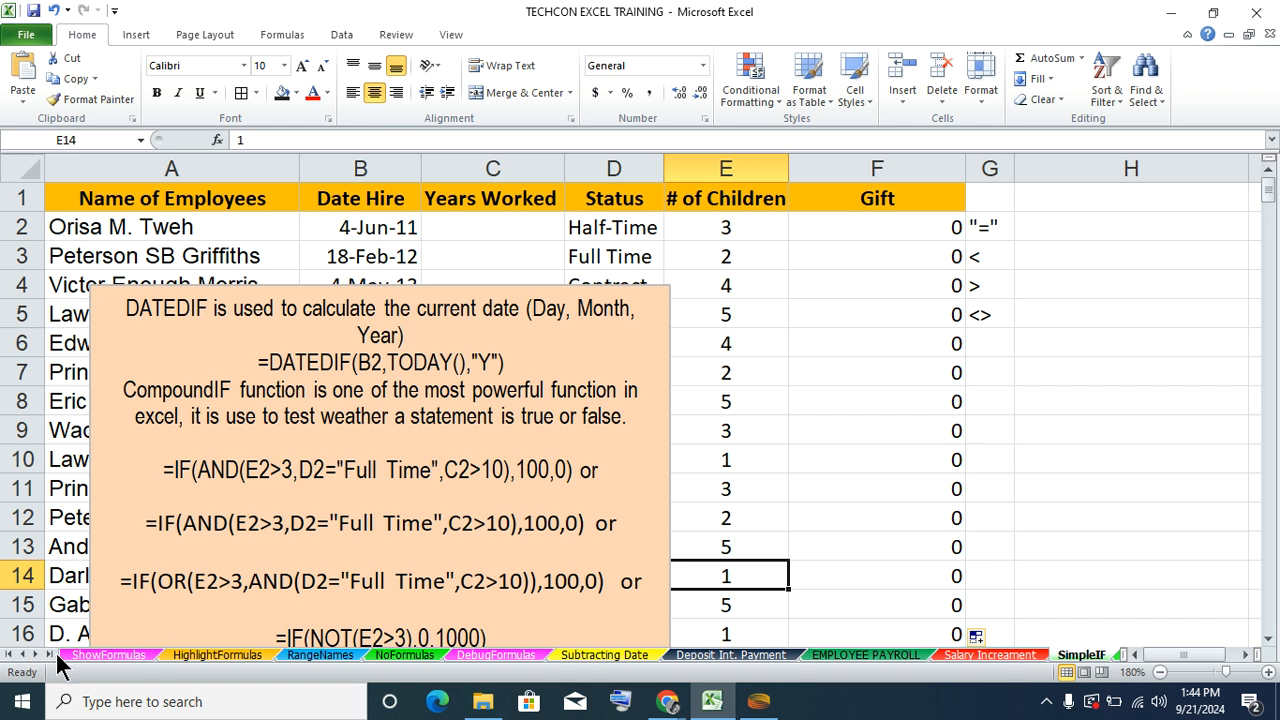
pyautogui.click(32, 655)
pyautogui.click(32, 655)
pyautogui.click(32, 655)
pyautogui.click(32, 655)
pyautogui.click(32, 655)
pyautogui.click(32, 655)
pyautogui.click(32, 655)
pyautogui.click(32, 655)
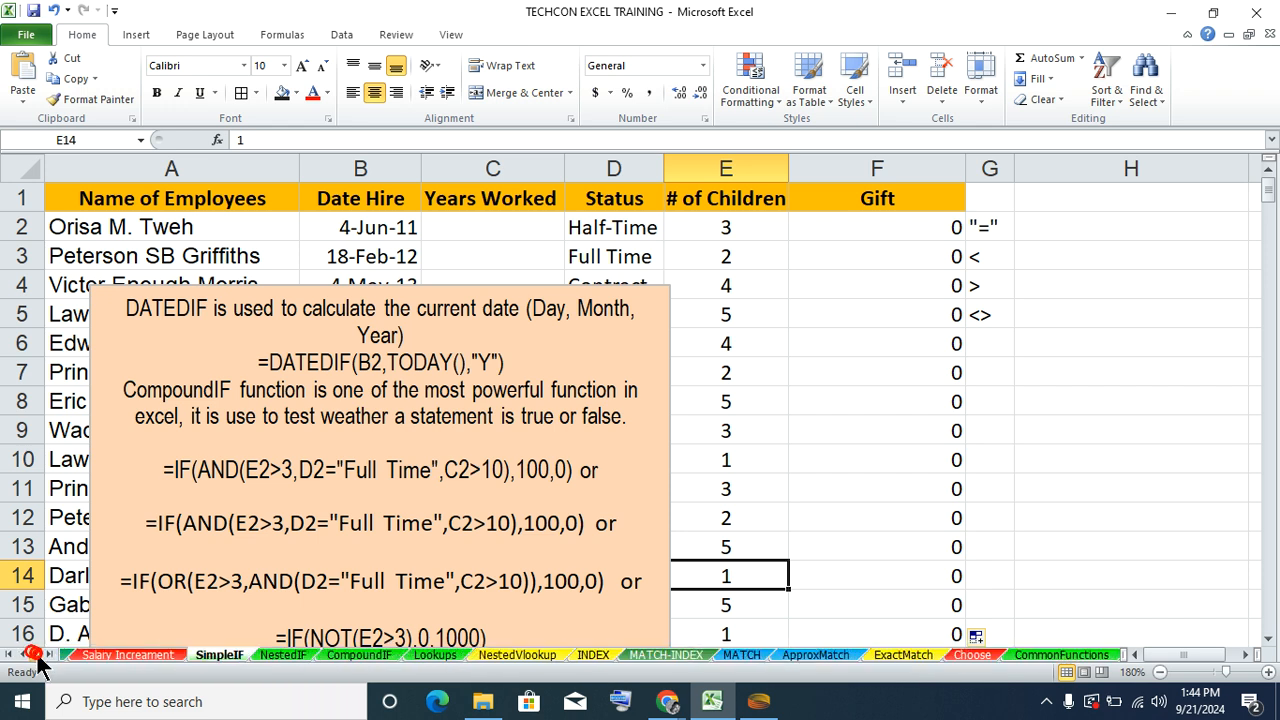
pyautogui.click(220, 655)
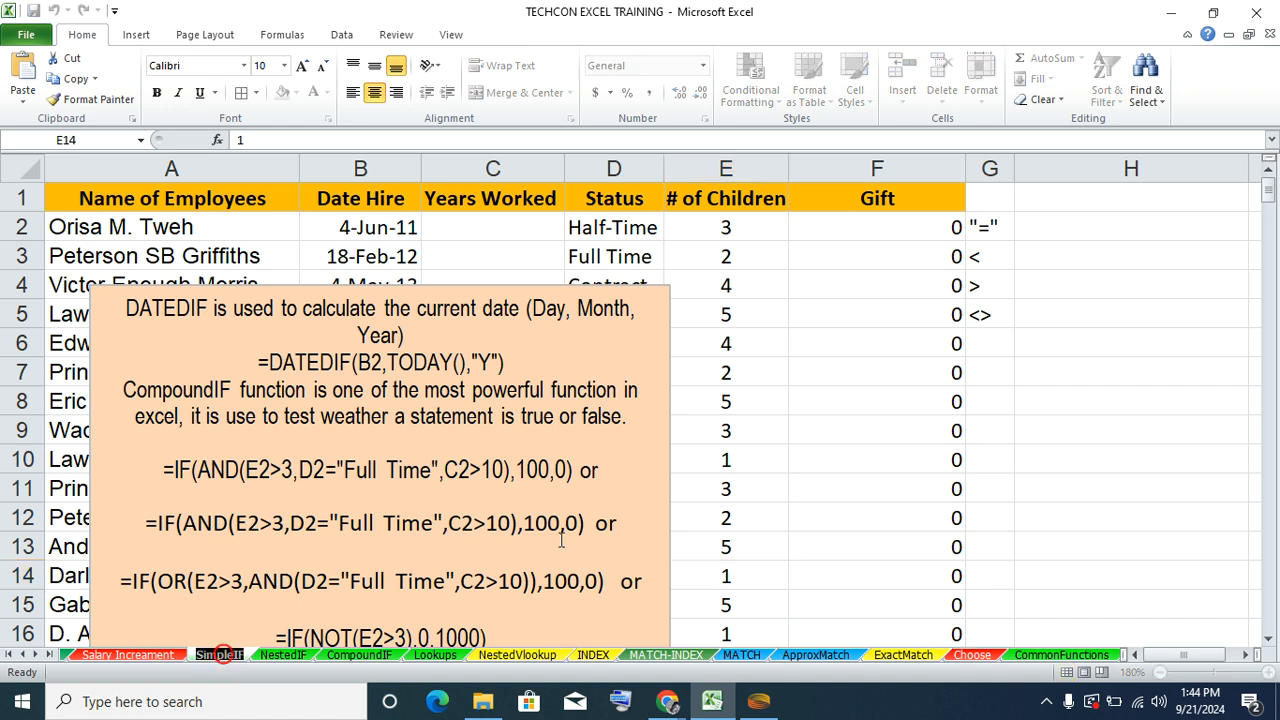
pyautogui.click(771, 448)
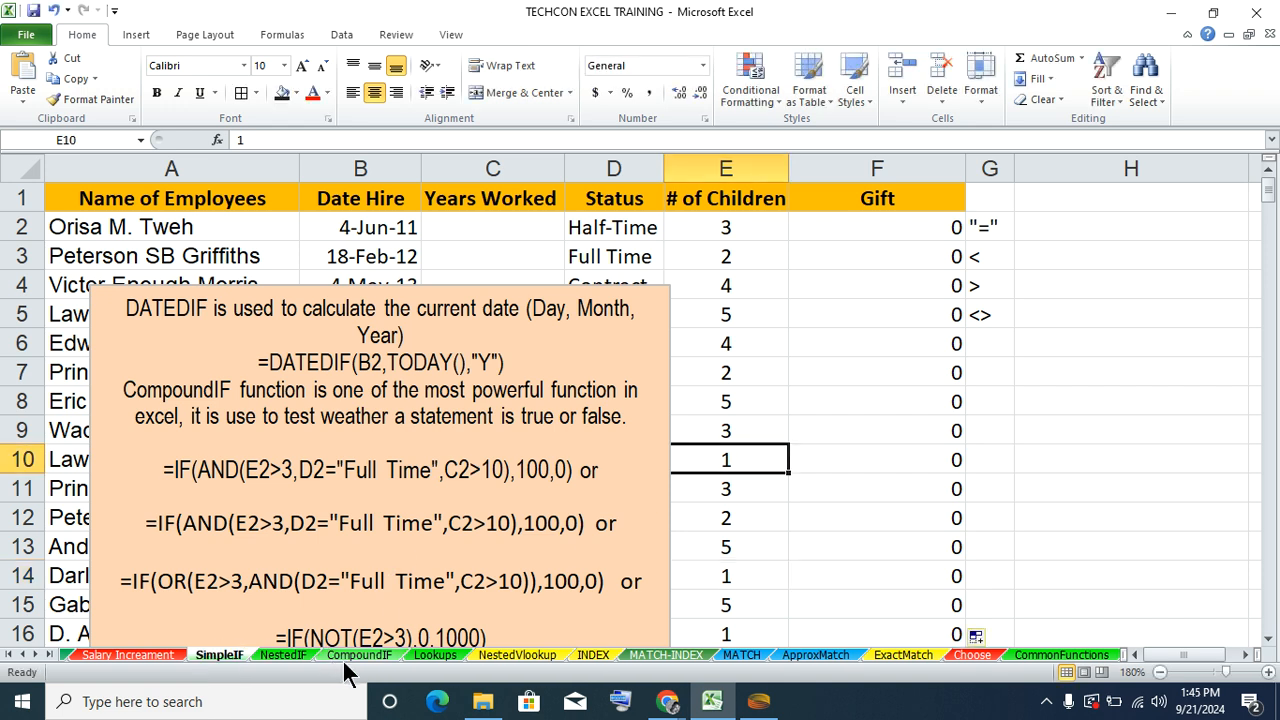
# - Open the NestedIF sheet and highlight the three-level sample formula in its text box
pyautogui.click(284, 655)
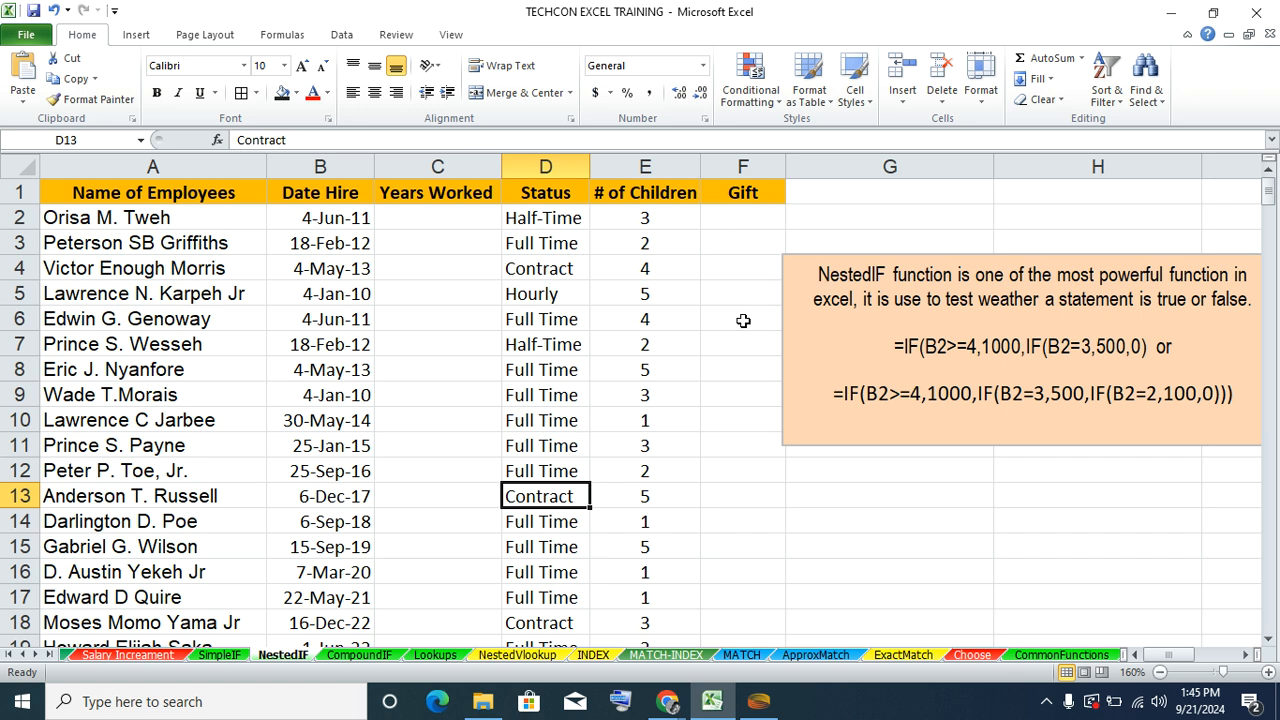
pyautogui.moveTo(843, 398); pyautogui.dragTo(1230, 400)
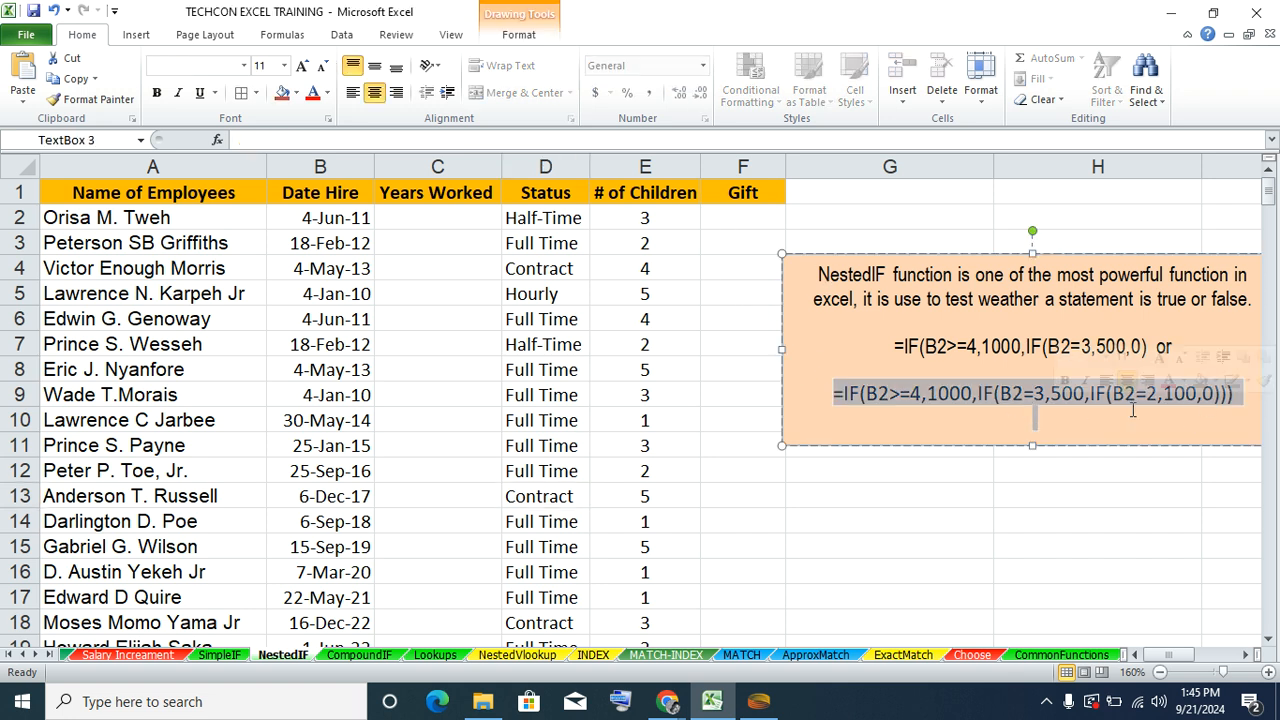
pyautogui.click(980, 393)
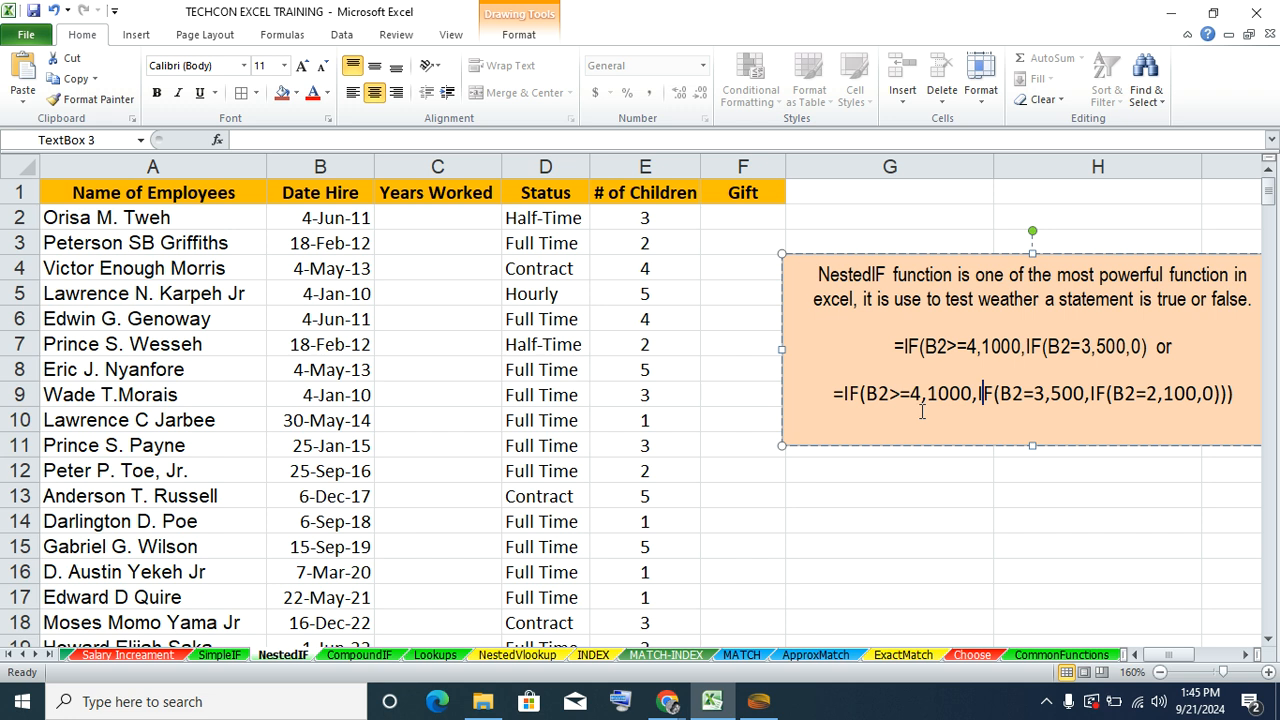
# - Start a nested formula in F2 that gives 1000 for four or more children: =IF(E2>=4,1000,
pyautogui.click(729, 222)
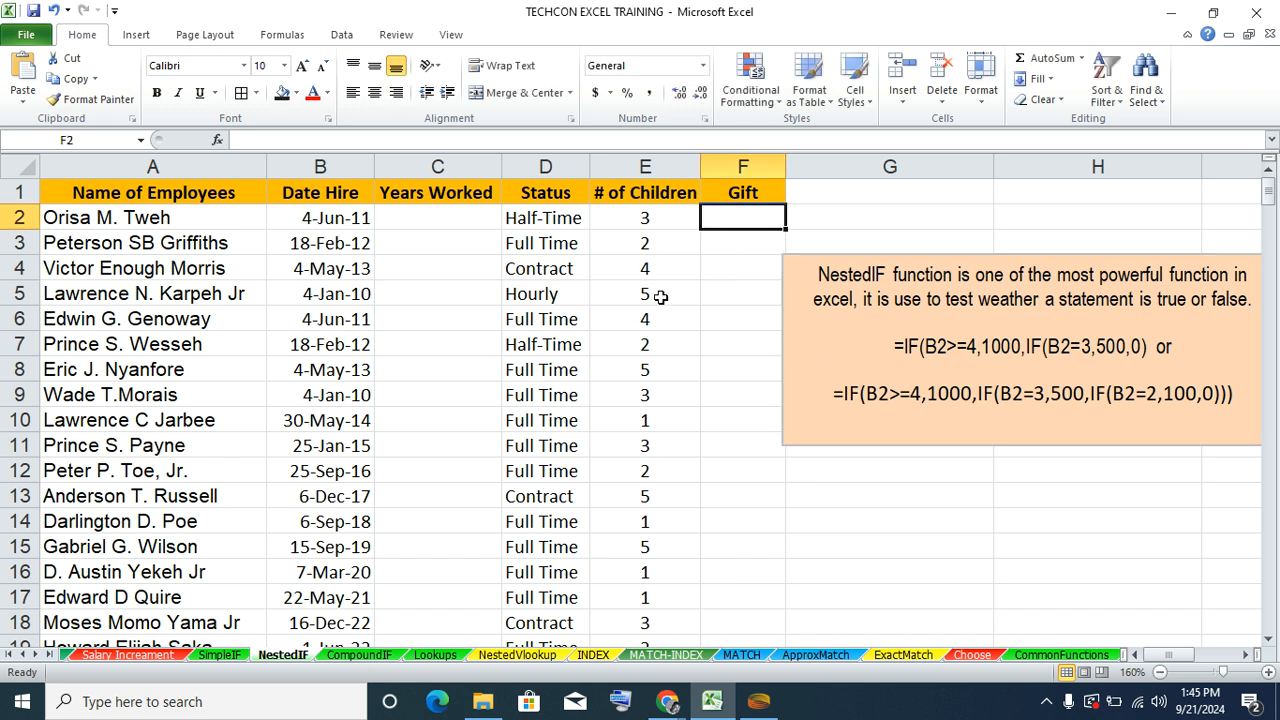
pyautogui.write('=')
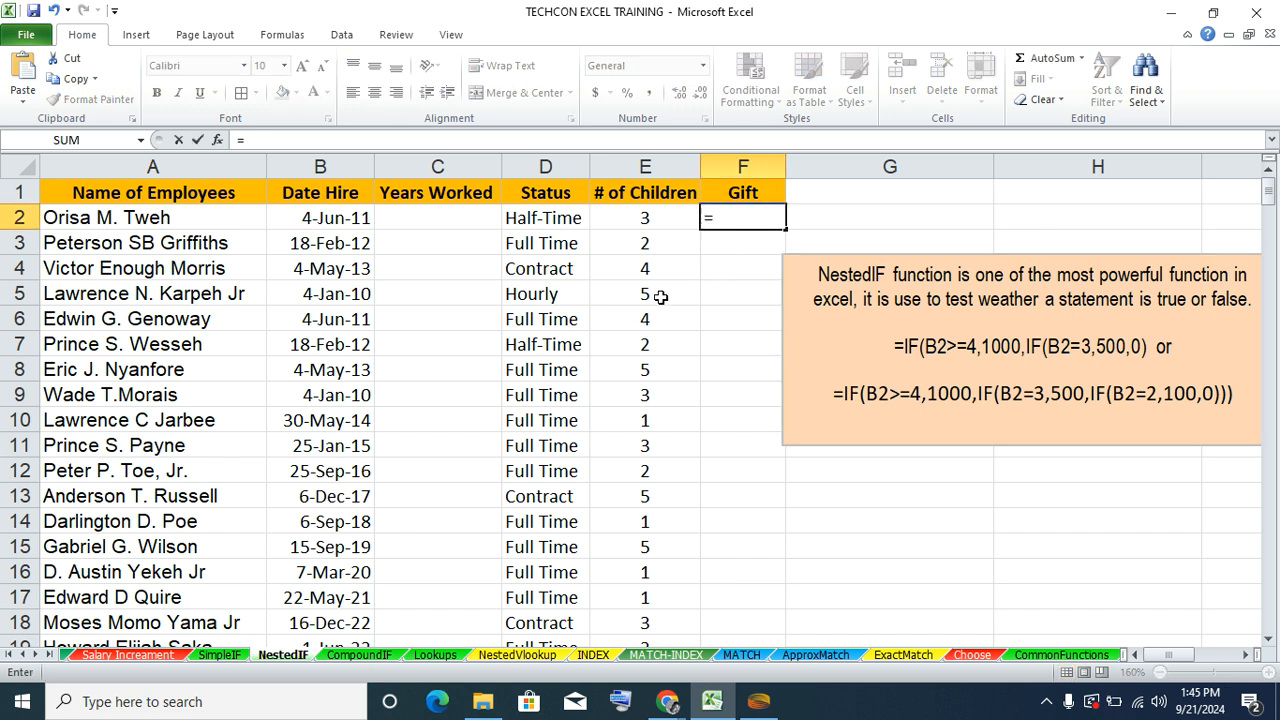
pyautogui.write('IF(')
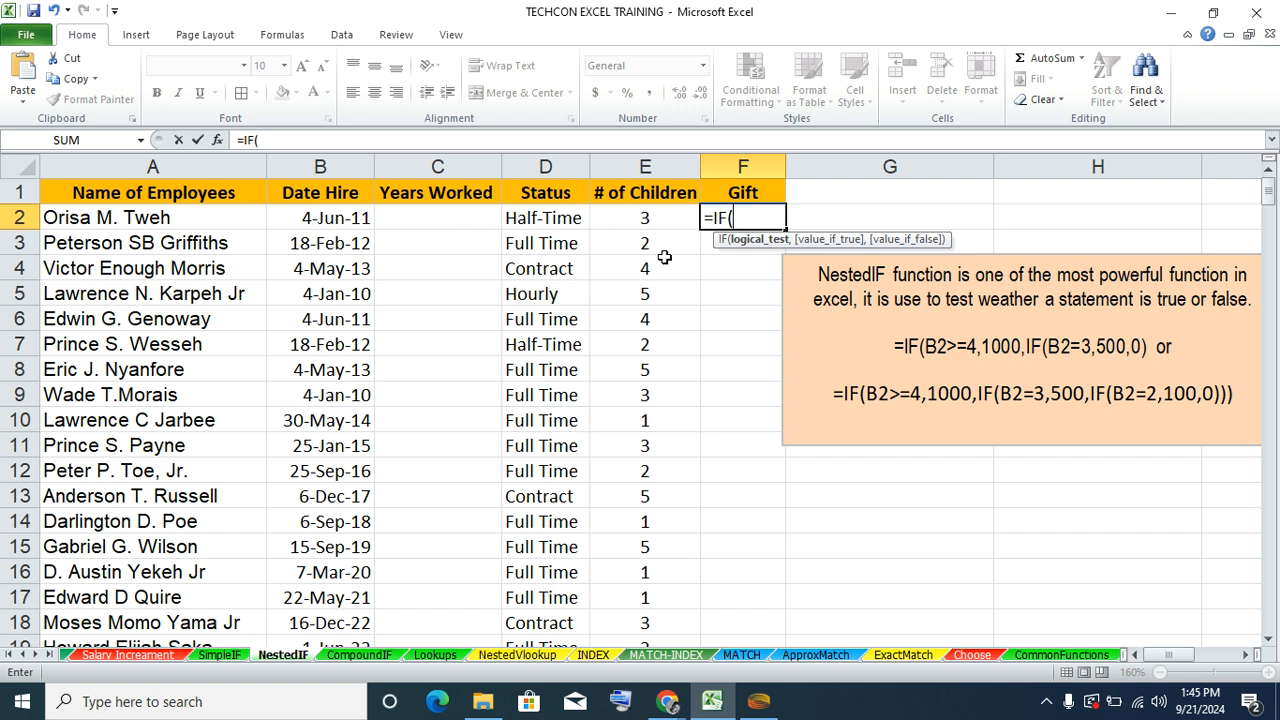
pyautogui.click(627, 211)
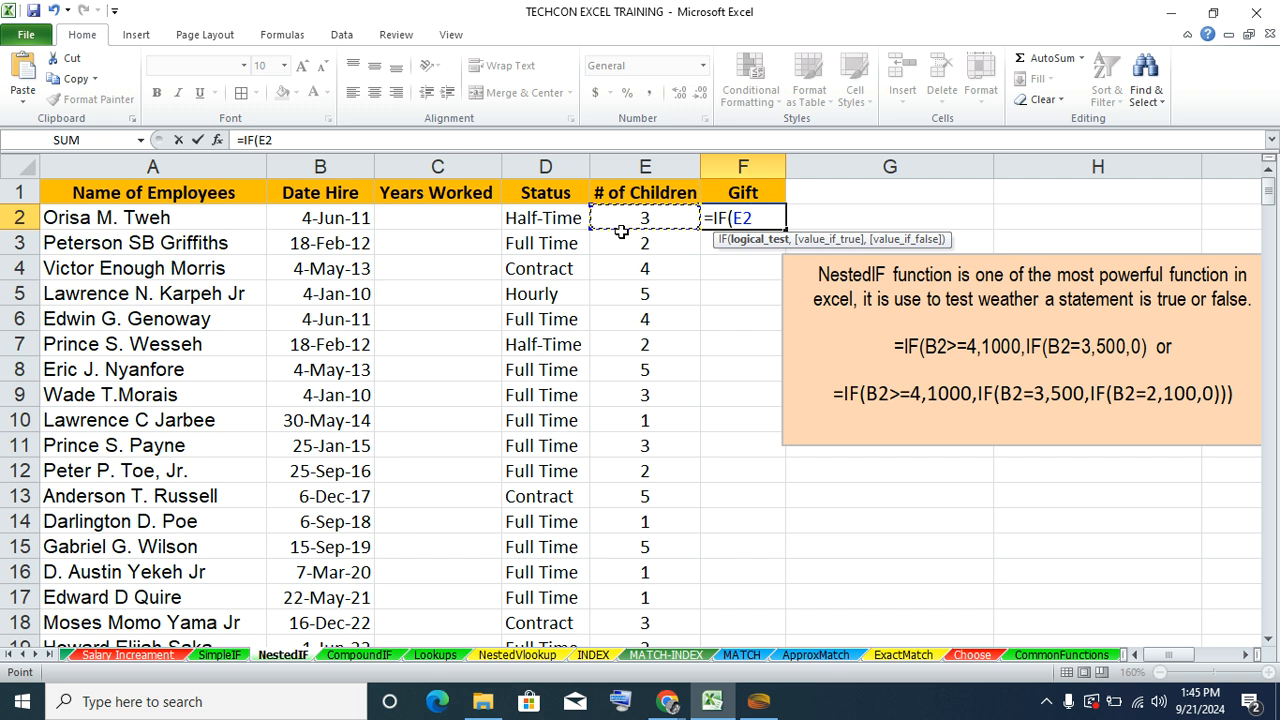
pyautogui.write('>=4,')
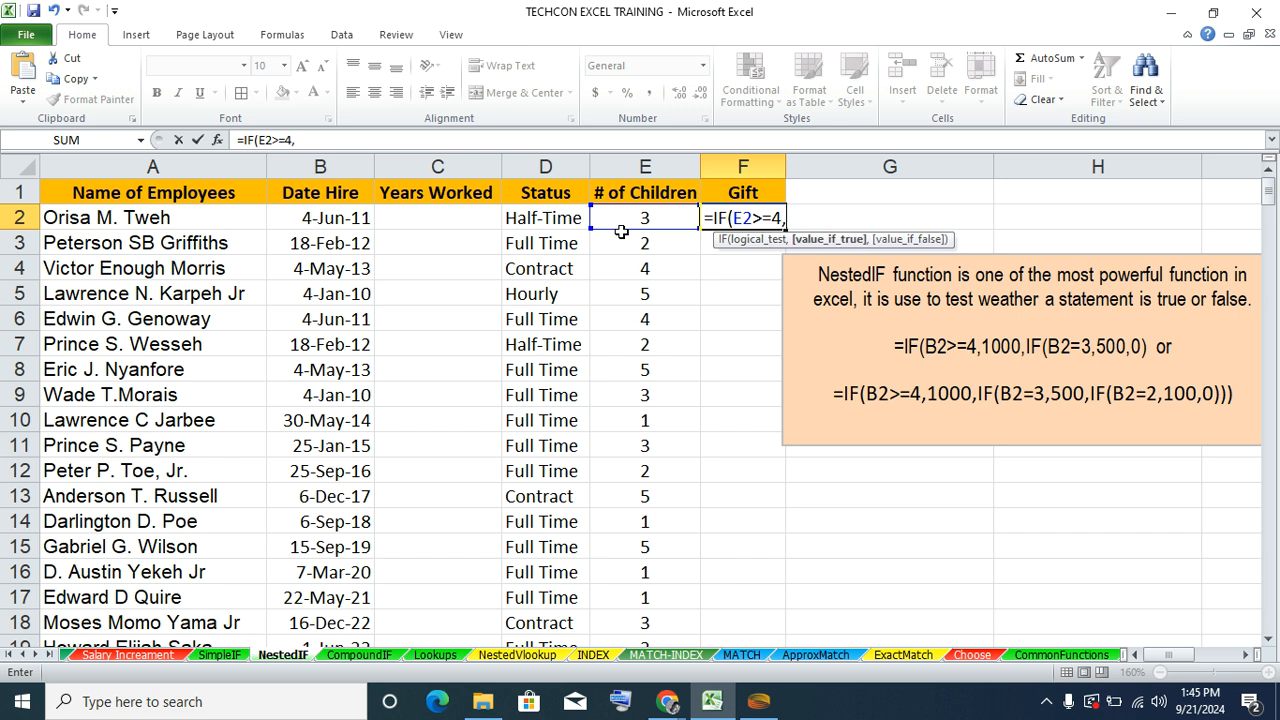
pyautogui.write('1000,')
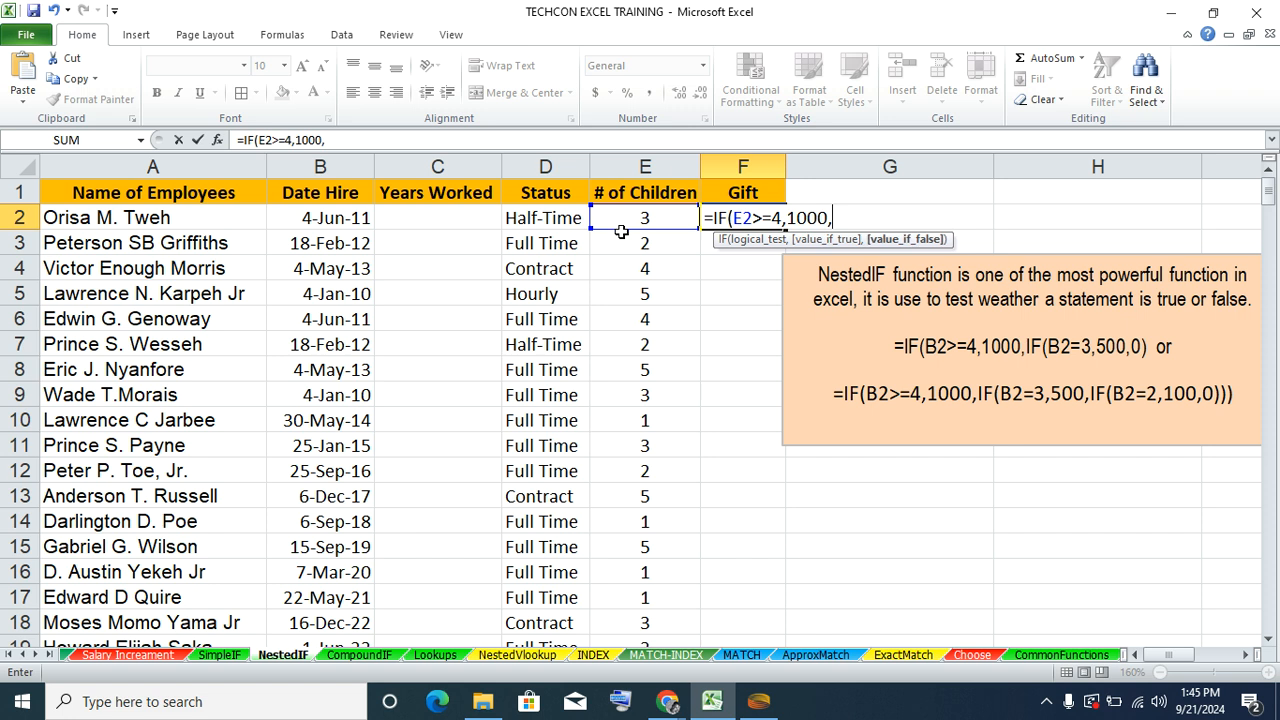
# - Add a second IF level to the F2 formula that gives 500 for exactly three children: IF(E2=3,500,
pyautogui.write('IF')
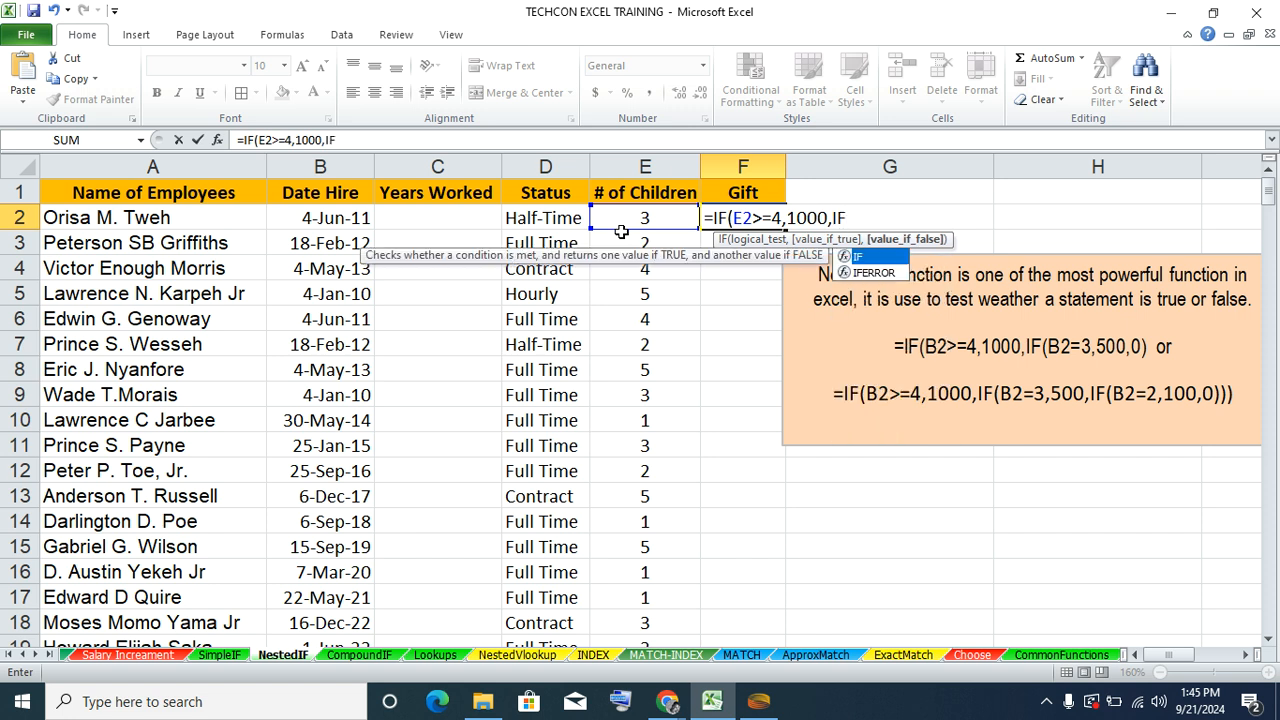
pyautogui.write('(')
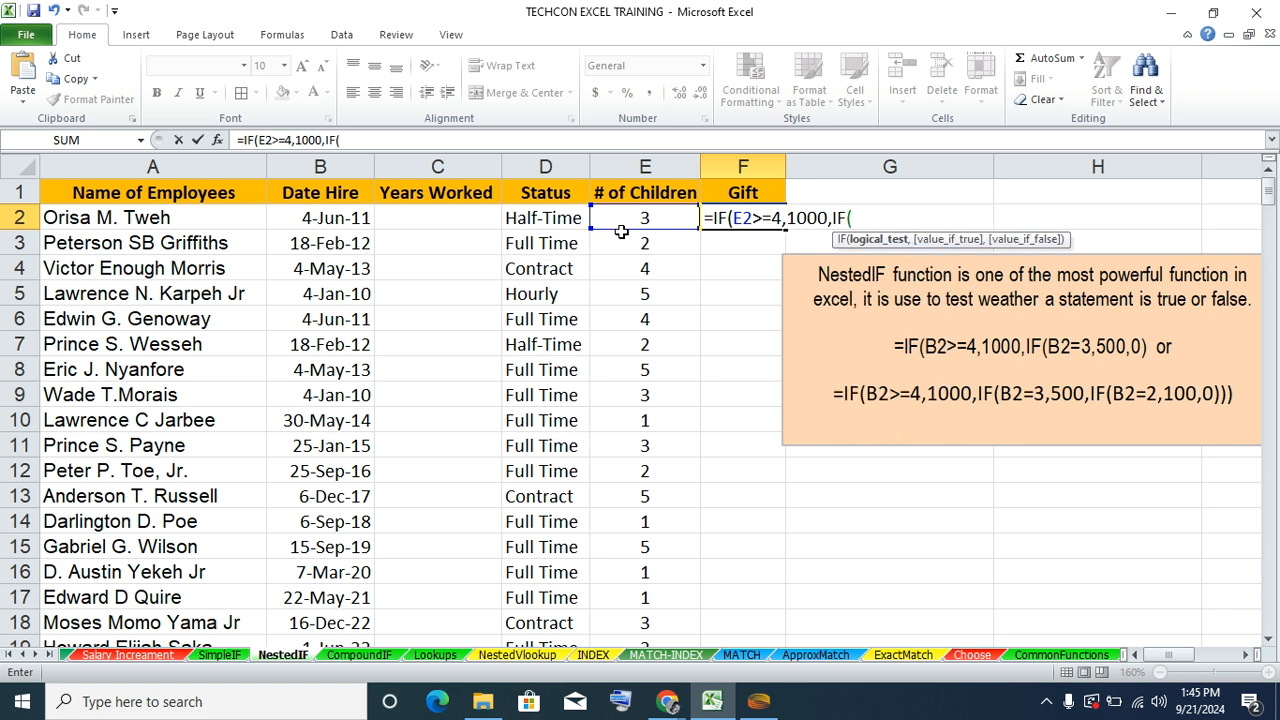
pyautogui.click(658, 221)
pyautogui.write('=3,')
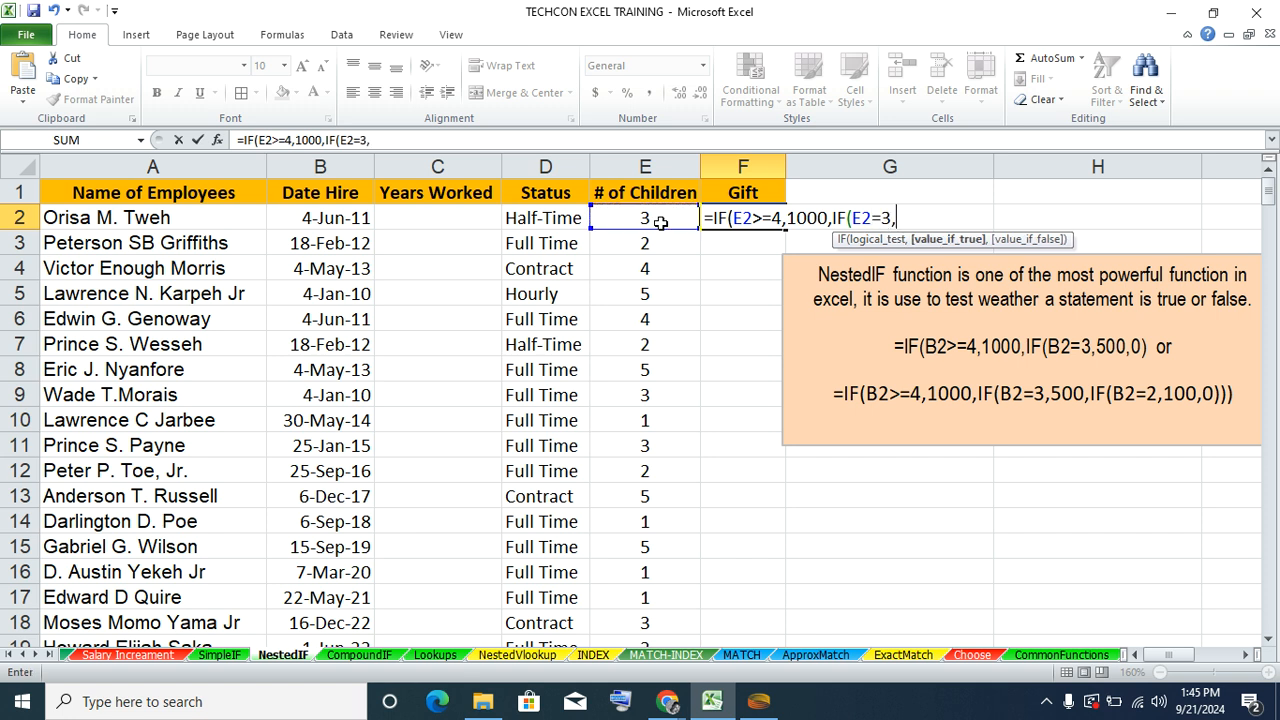
pyautogui.write('500,')
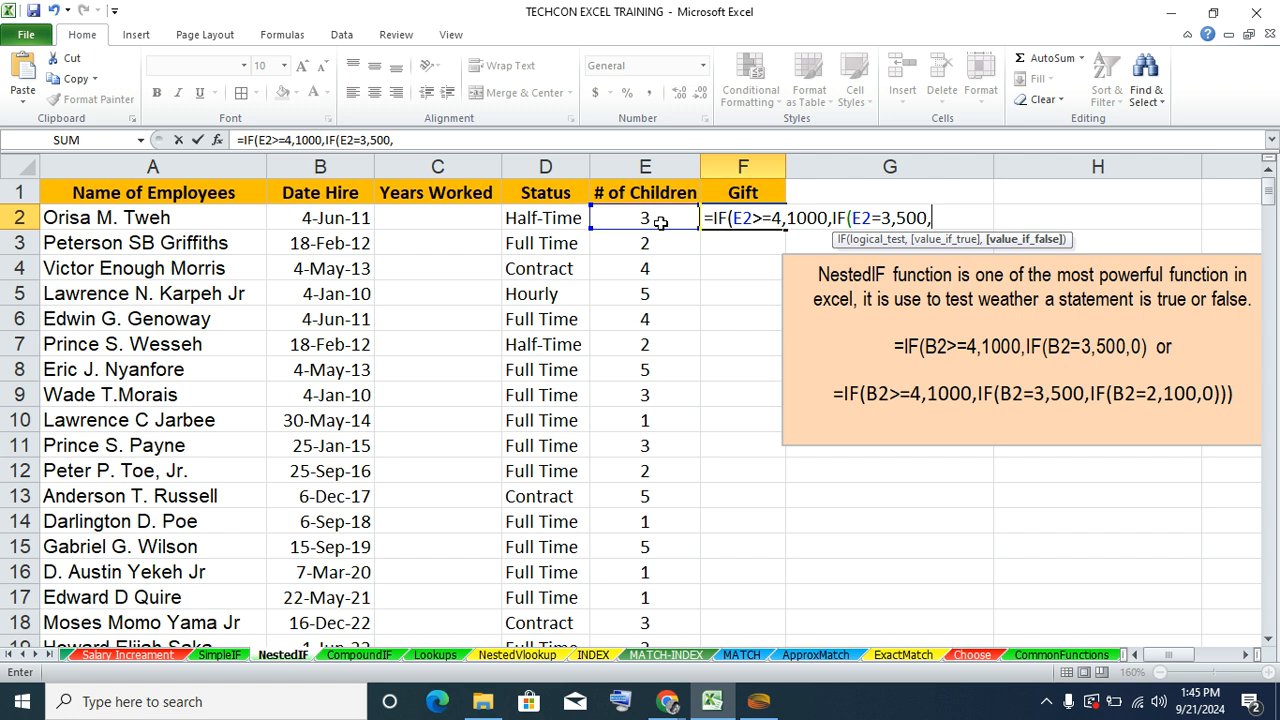
# - Add a third level IF(E2=2,100,0) and confirm the nested formula in F2
pyautogui.write('IF(')
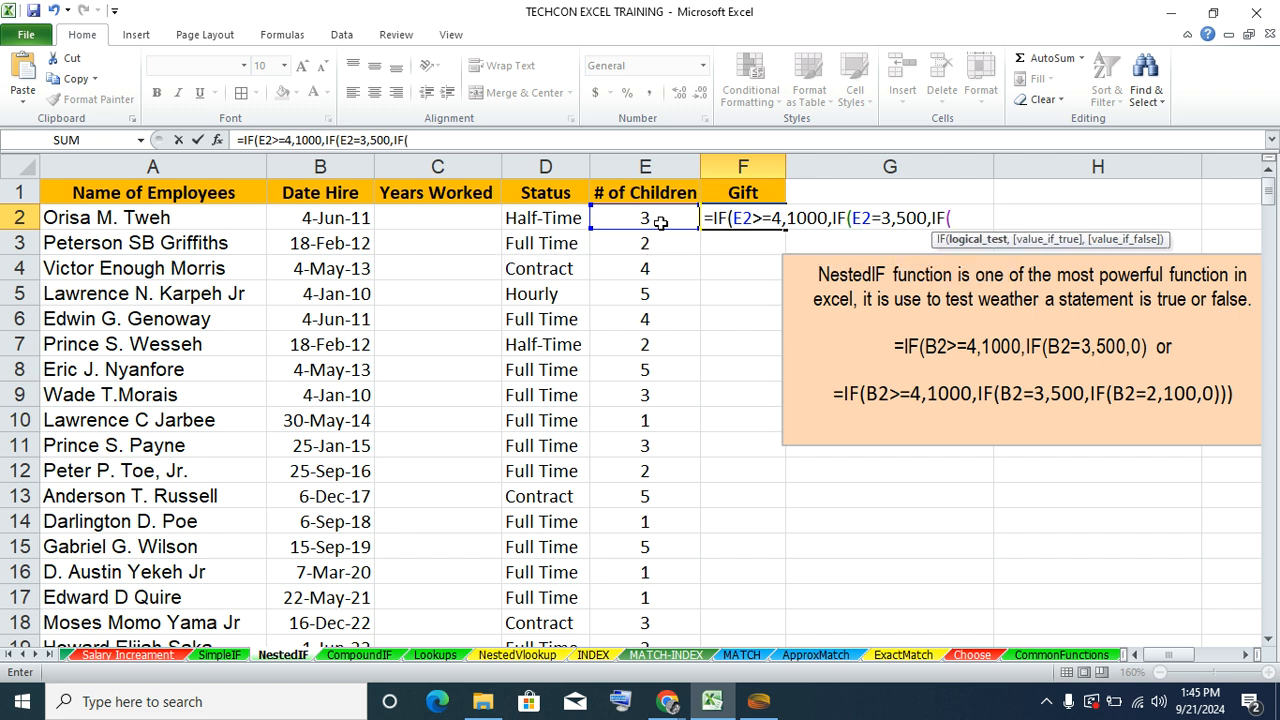
pyautogui.click(656, 212)
pyautogui.write('=')
pyautogui.write('2=2,100')
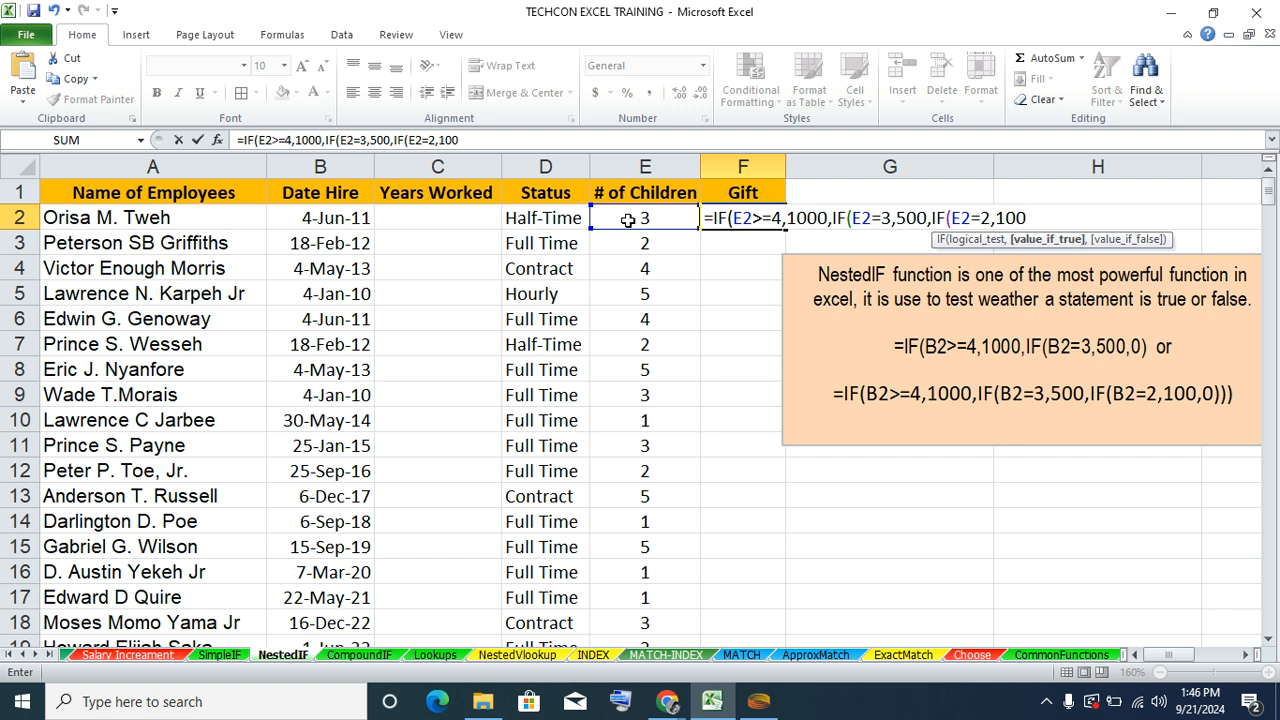
pyautogui.write(',0')
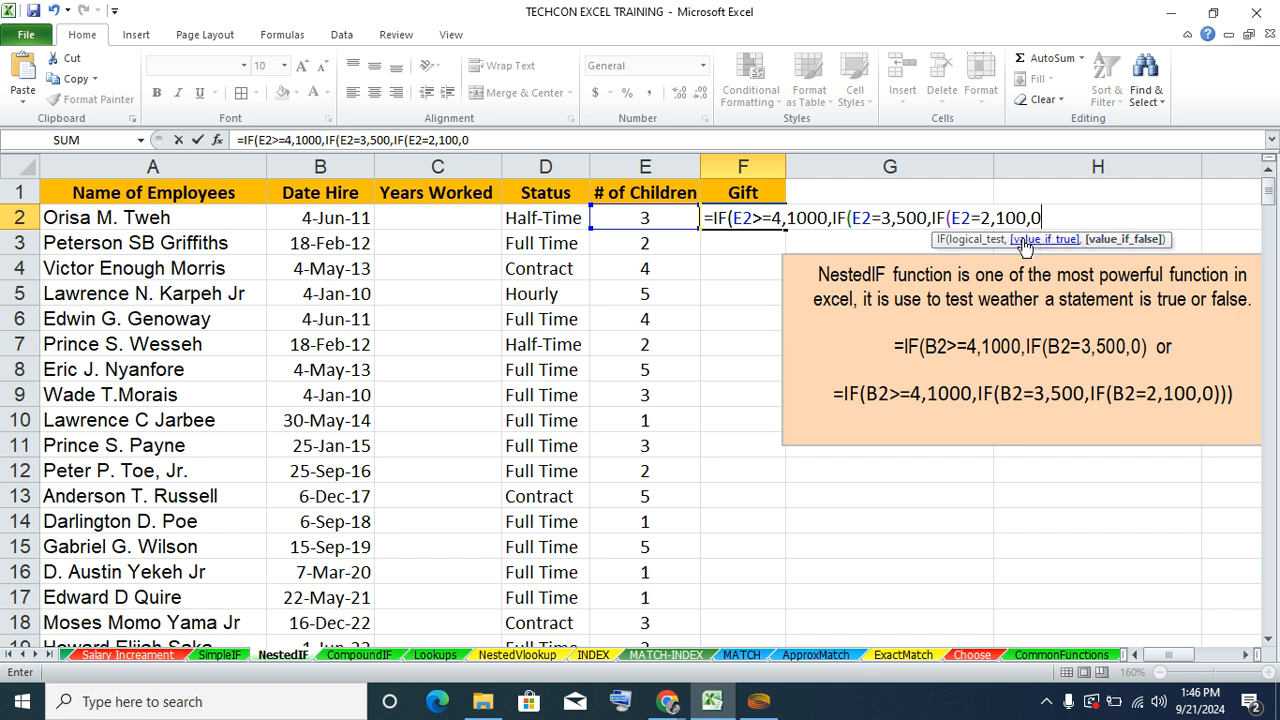
pyautogui.write(')')
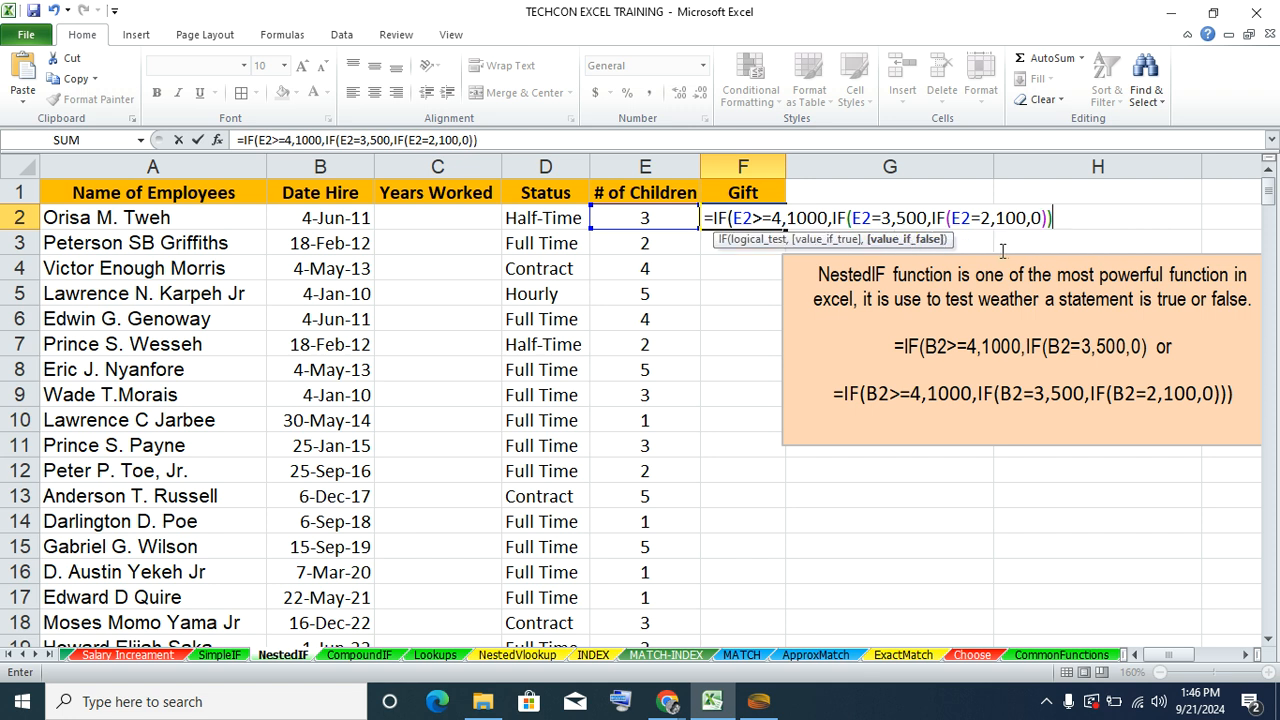
pyautogui.press('Return')
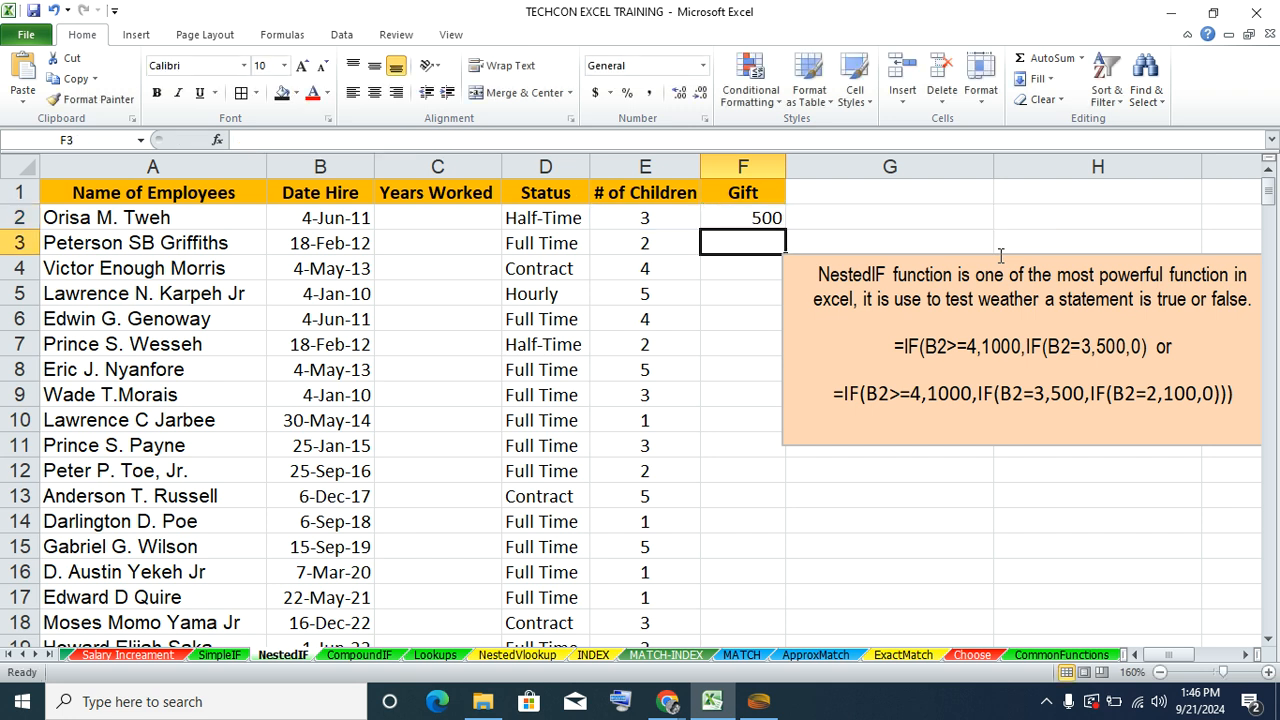
# - Fill the nested IF formula down the Gift column and move the explanation text box slightly away from it
pyautogui.click(758, 212)
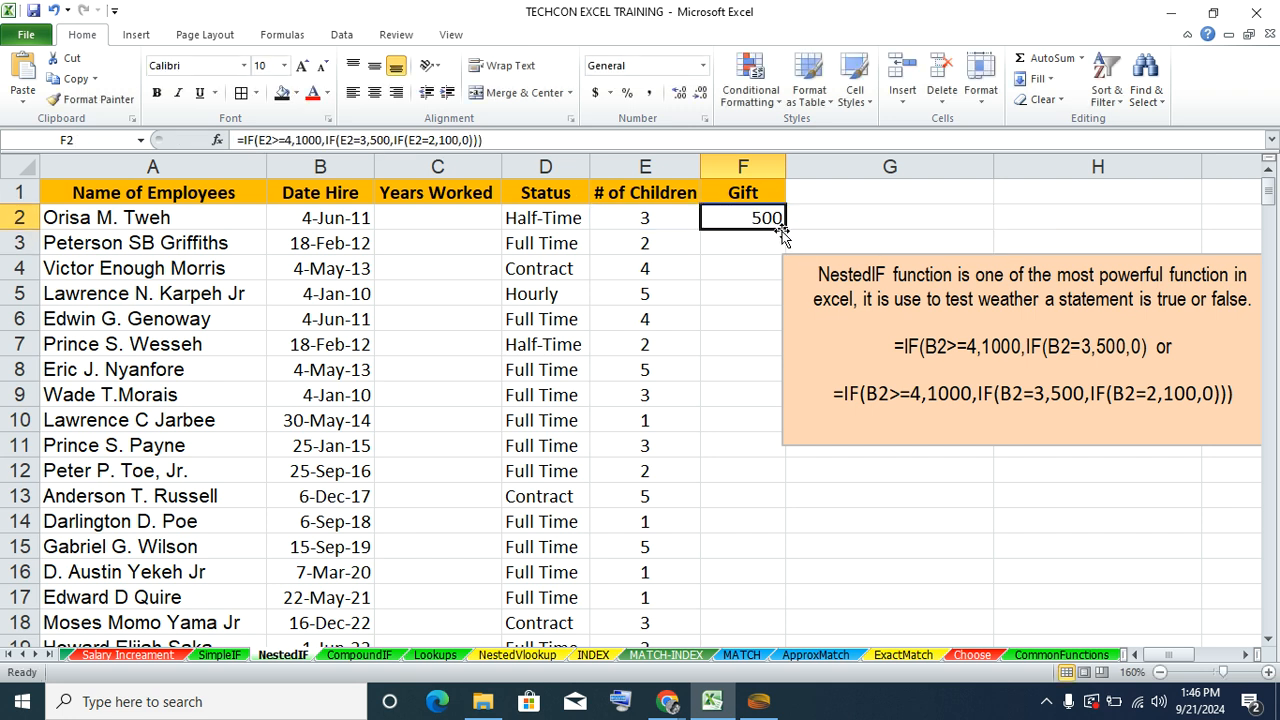
pyautogui.doubleClick(785, 230)
pyautogui.click(814, 267)
pyautogui.moveTo(818, 254); pyautogui.dragTo(840, 252)
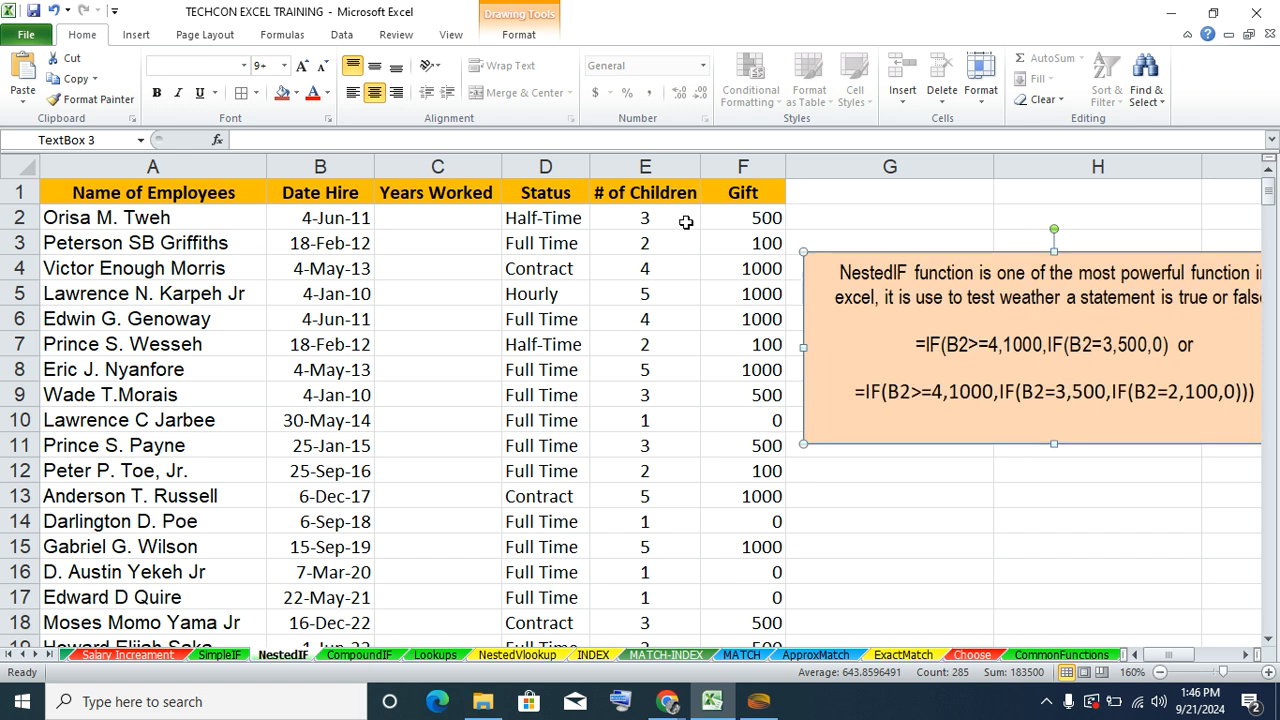
# - Examine the nested IF formulas and gifts in cells F2 to F5
pyautogui.click(724, 223)
pyautogui.click(712, 245)
pyautogui.click(730, 267)
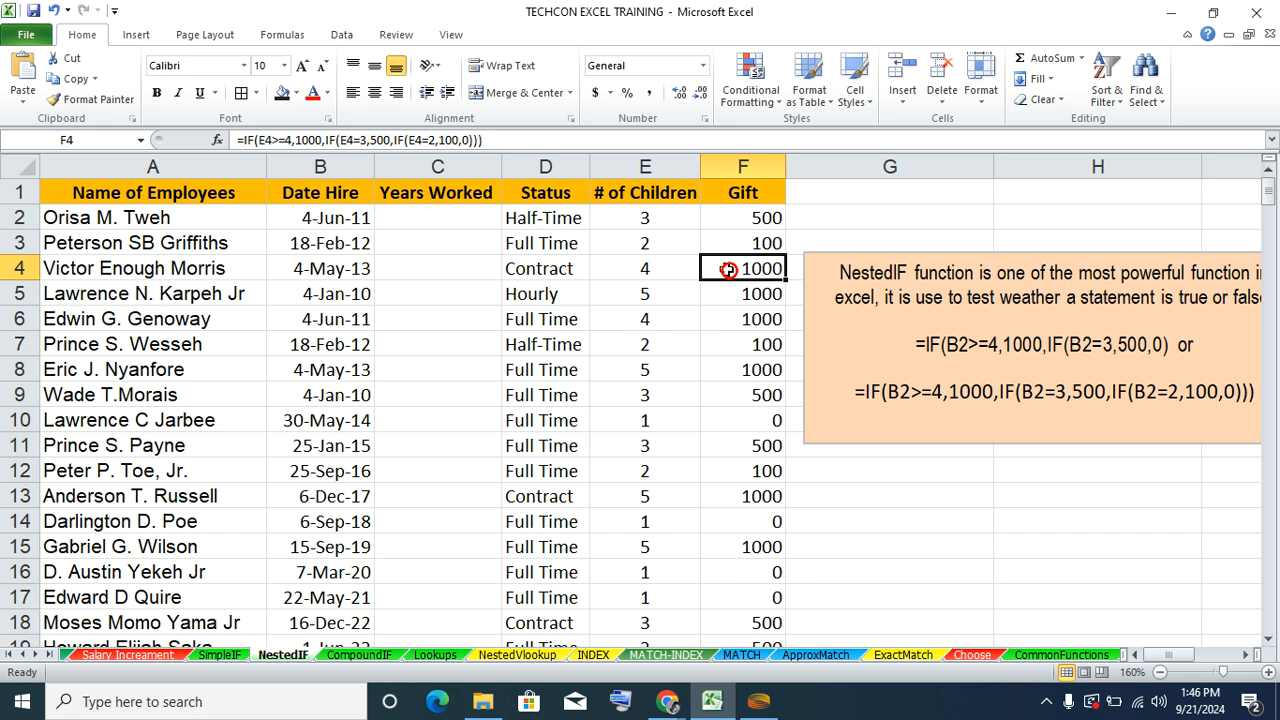
pyautogui.click(726, 295)
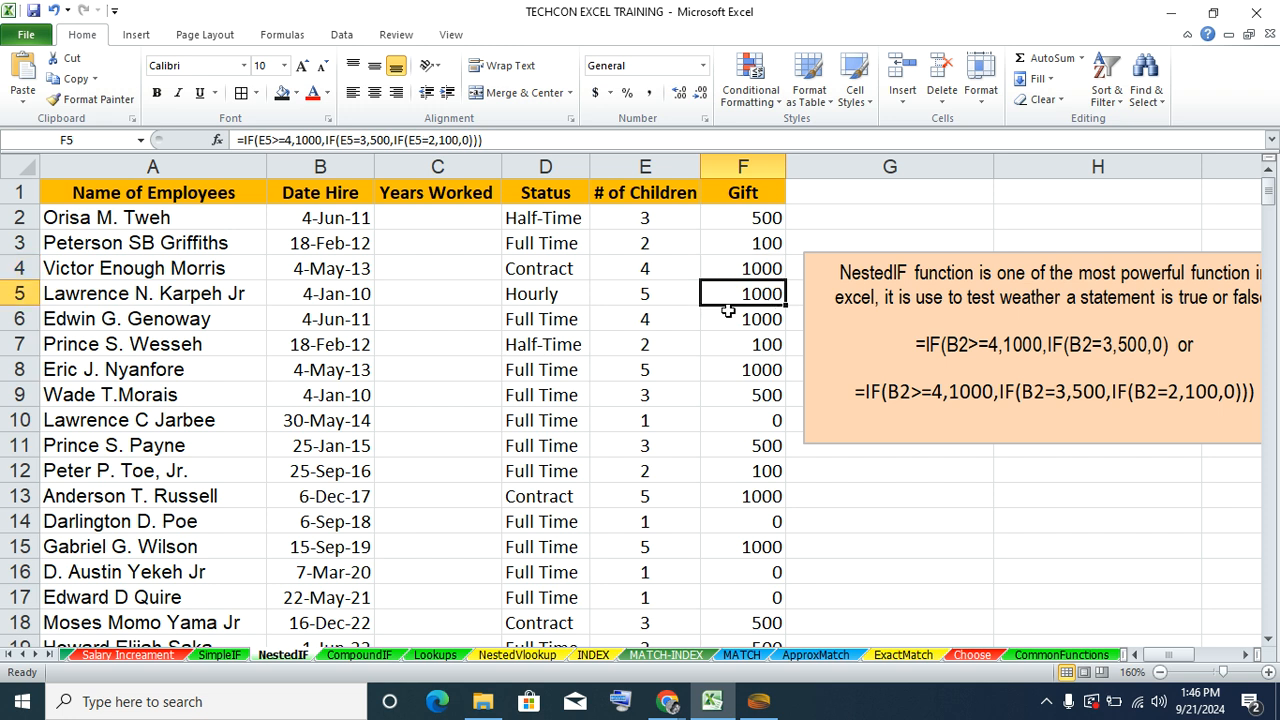
# - Check the nested IF formulas in Gift cells F6 and F7
pyautogui.click(729, 313)
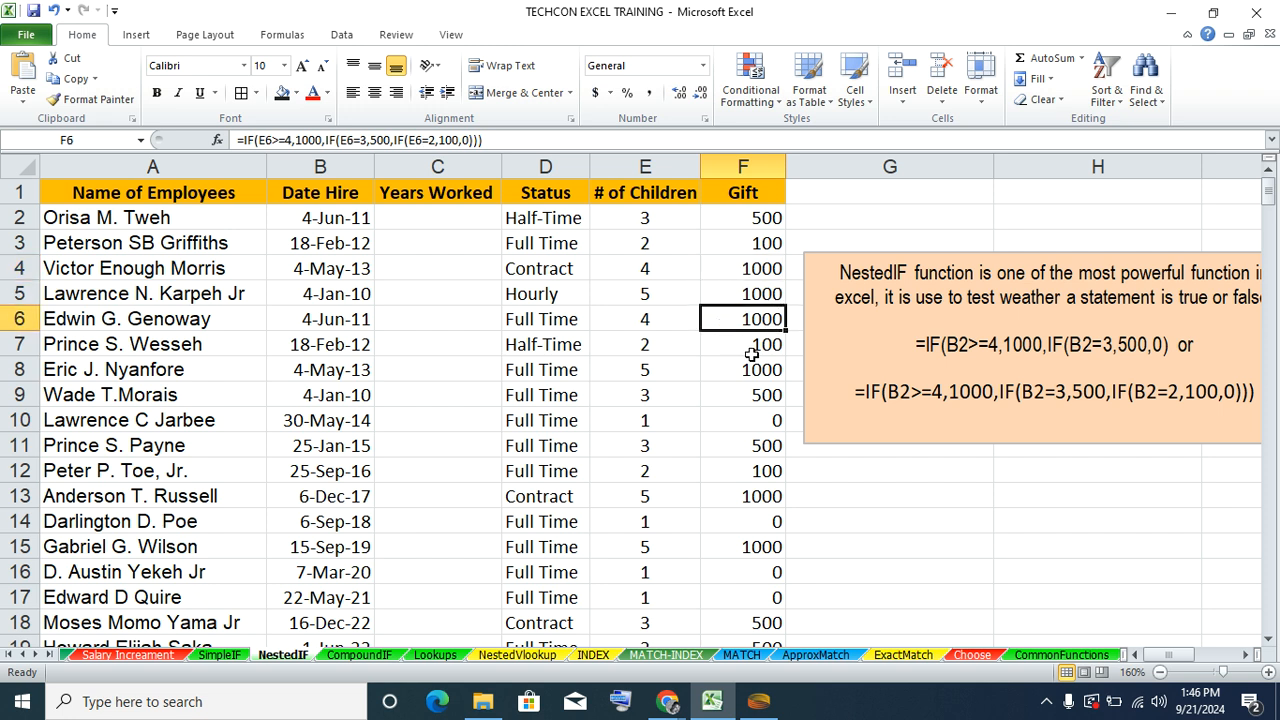
pyautogui.click(725, 342)
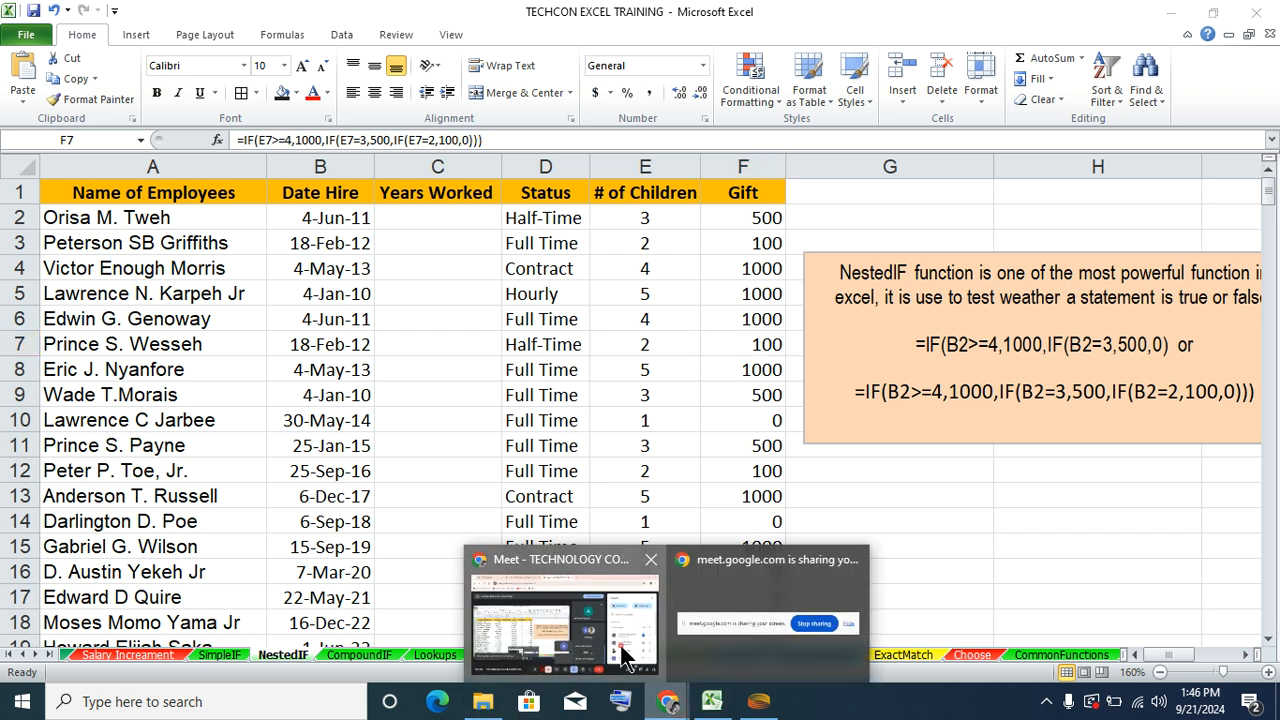
# - Switch to the Google Meet call, admit the waiting participant, and return to the Excel workbook
pyautogui.click(565, 570)
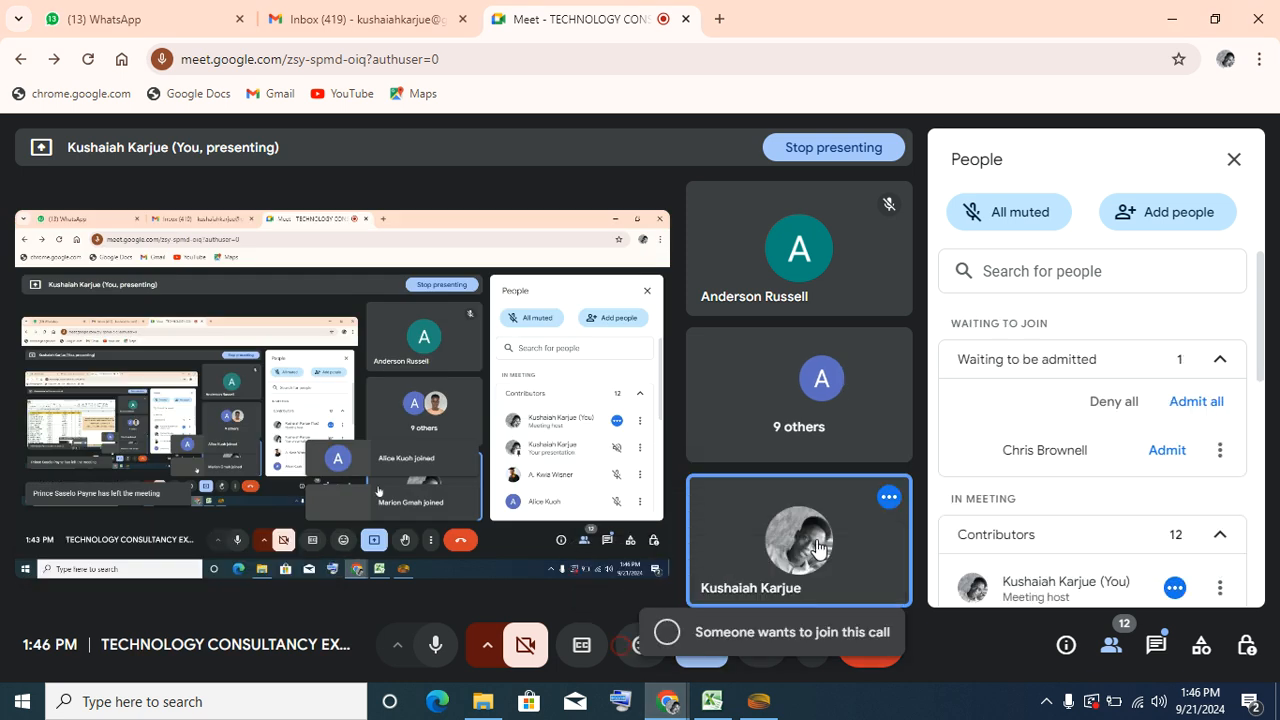
pyautogui.click(1160, 450)
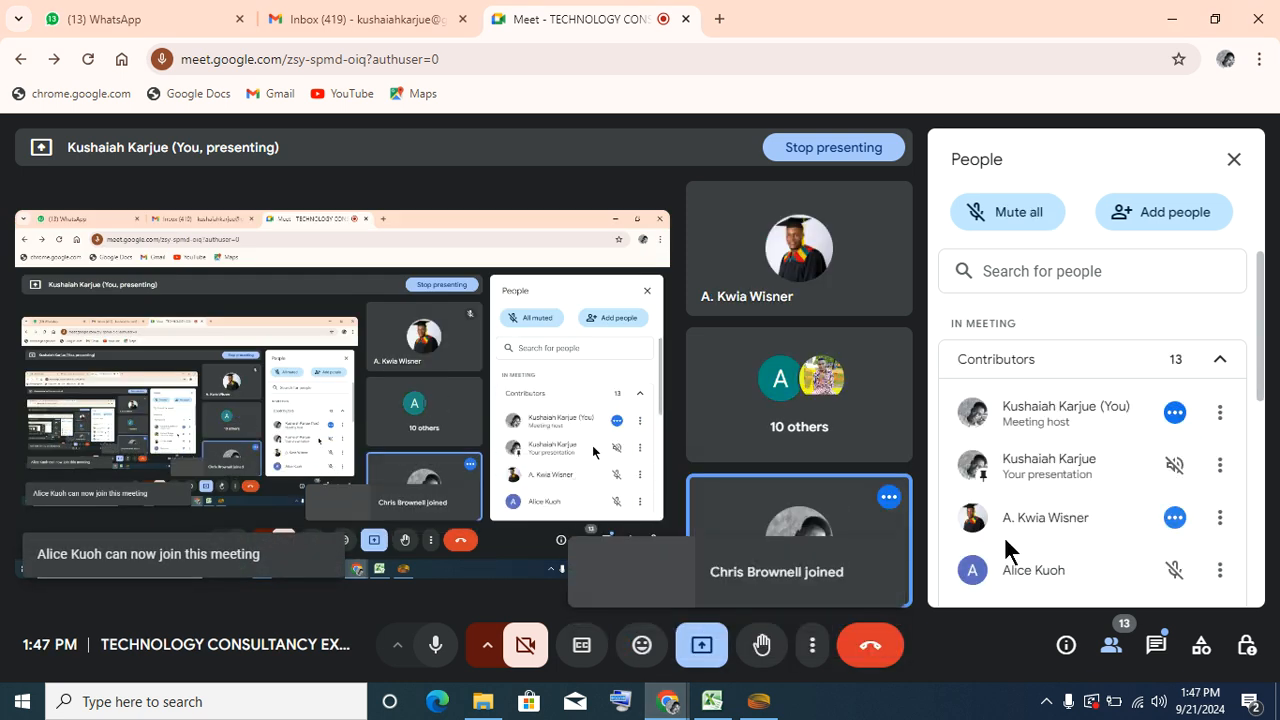
pyautogui.click(714, 694)
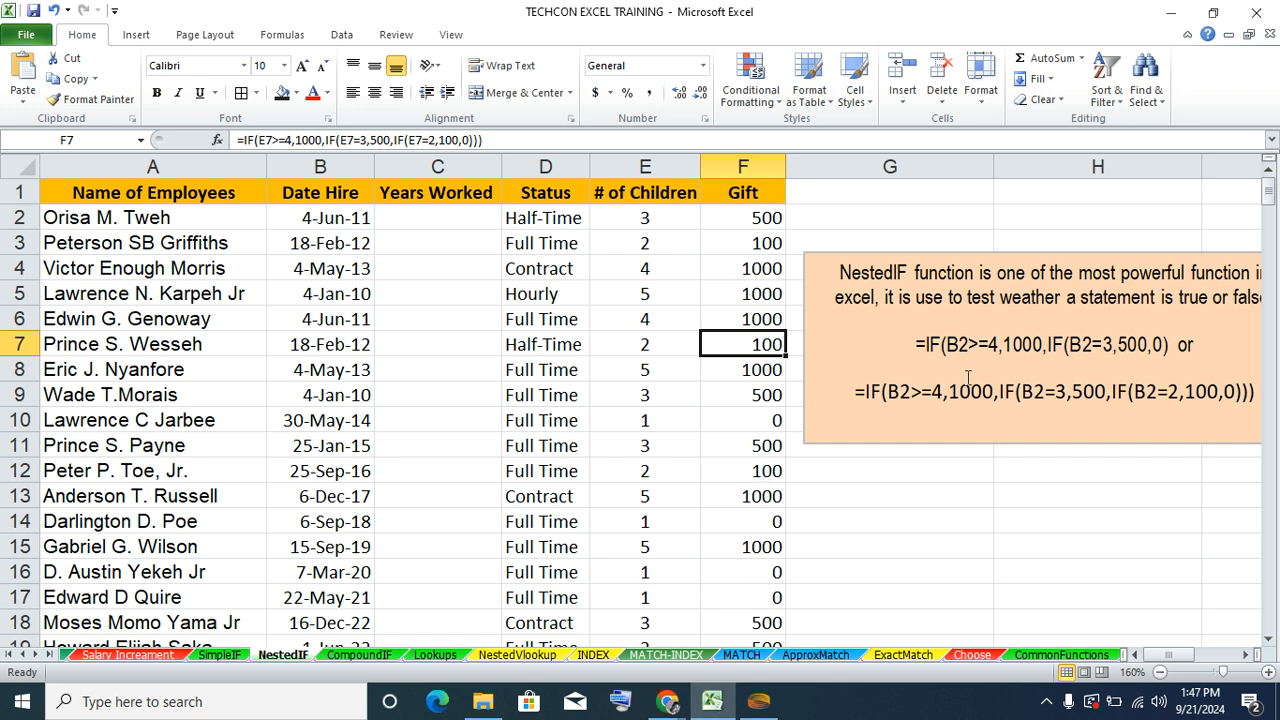
# - Clear all nested IF formulas from the Gift column, from F2 down
pyautogui.click(757, 219)
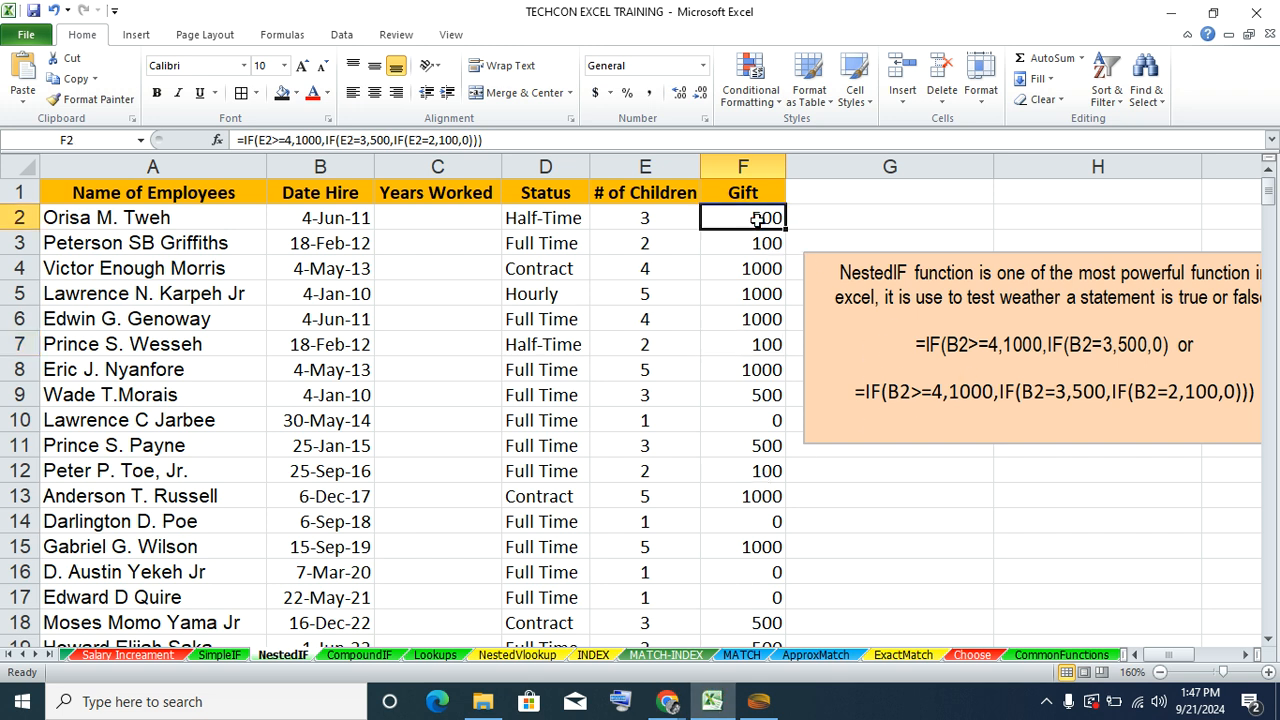
pyautogui.hotkey('ctrl', 'shift', 'Down')
pyautogui.press('Delete')
pyautogui.click(758, 221)
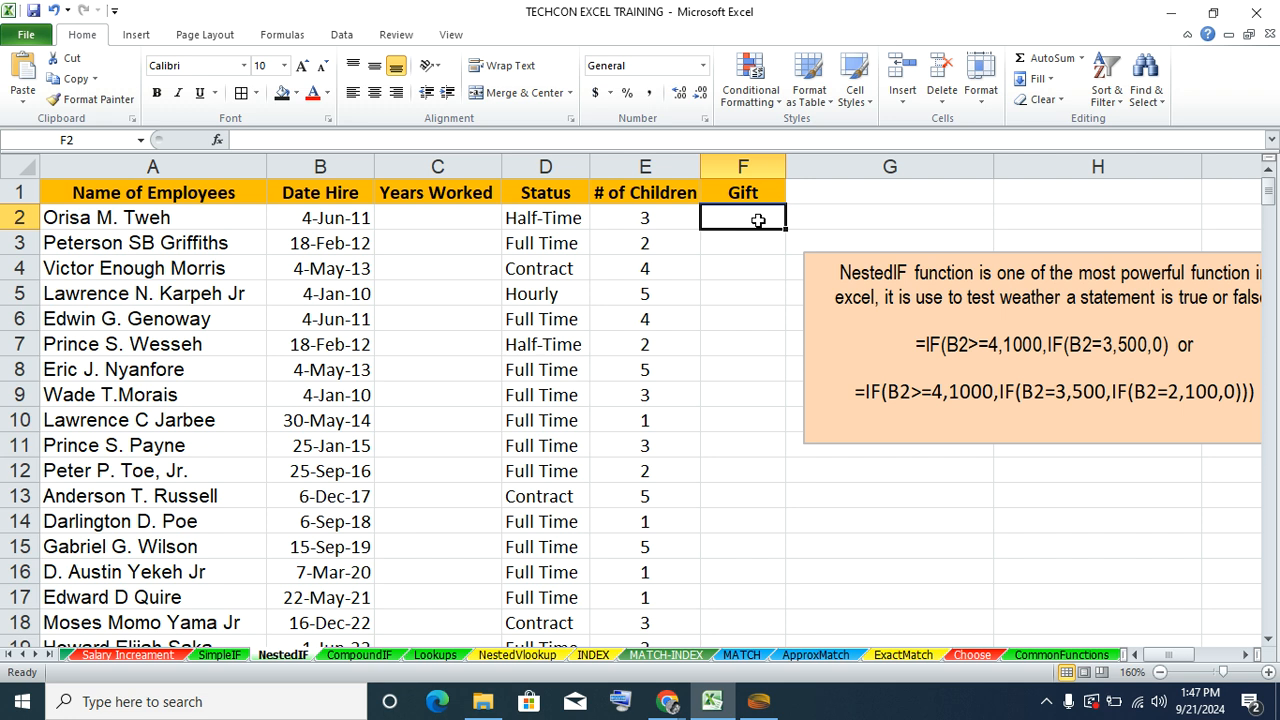
# - Widen the Gift column and move the explanation text box over columns D to G, starting around row 6
pyautogui.moveTo(787, 165); pyautogui.dragTo(840, 166)
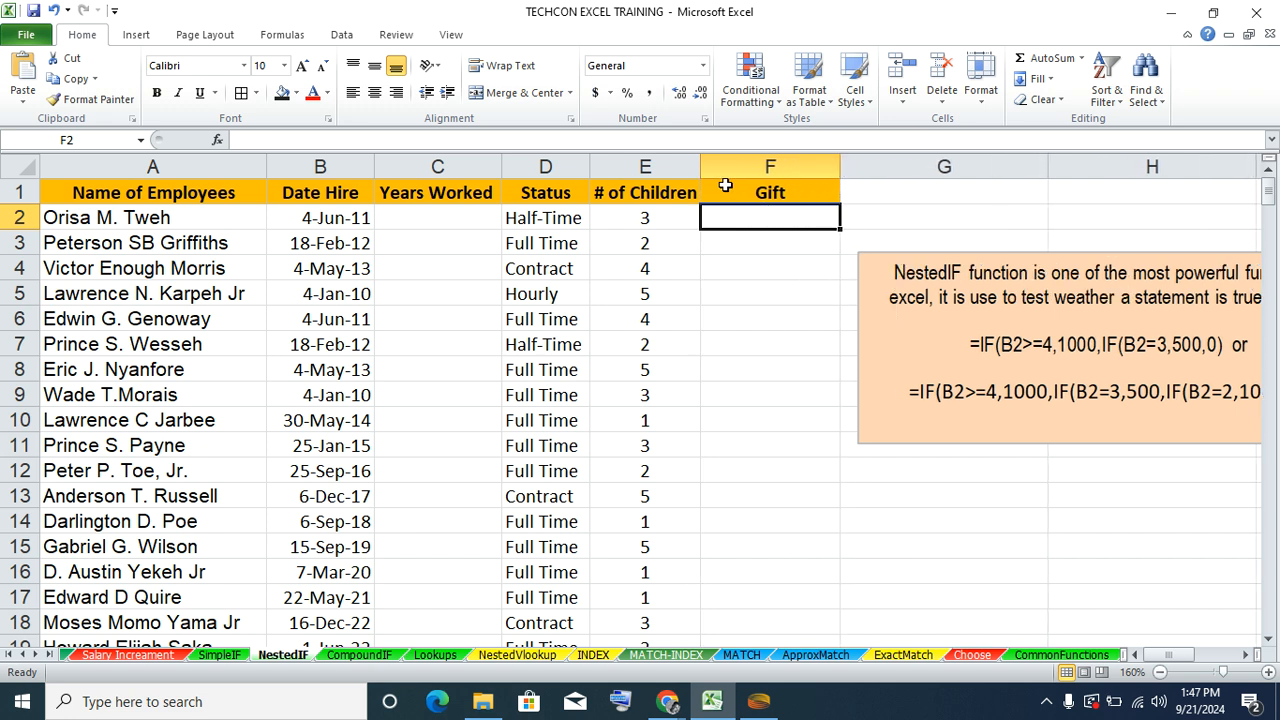
pyautogui.click(973, 353)
pyautogui.moveTo(948, 253)
pyautogui.mouseDown()
pyautogui.moveTo(689, 323)
pyautogui.moveTo(592, 322)
pyautogui.mouseUp()
pyautogui.click(652, 367)
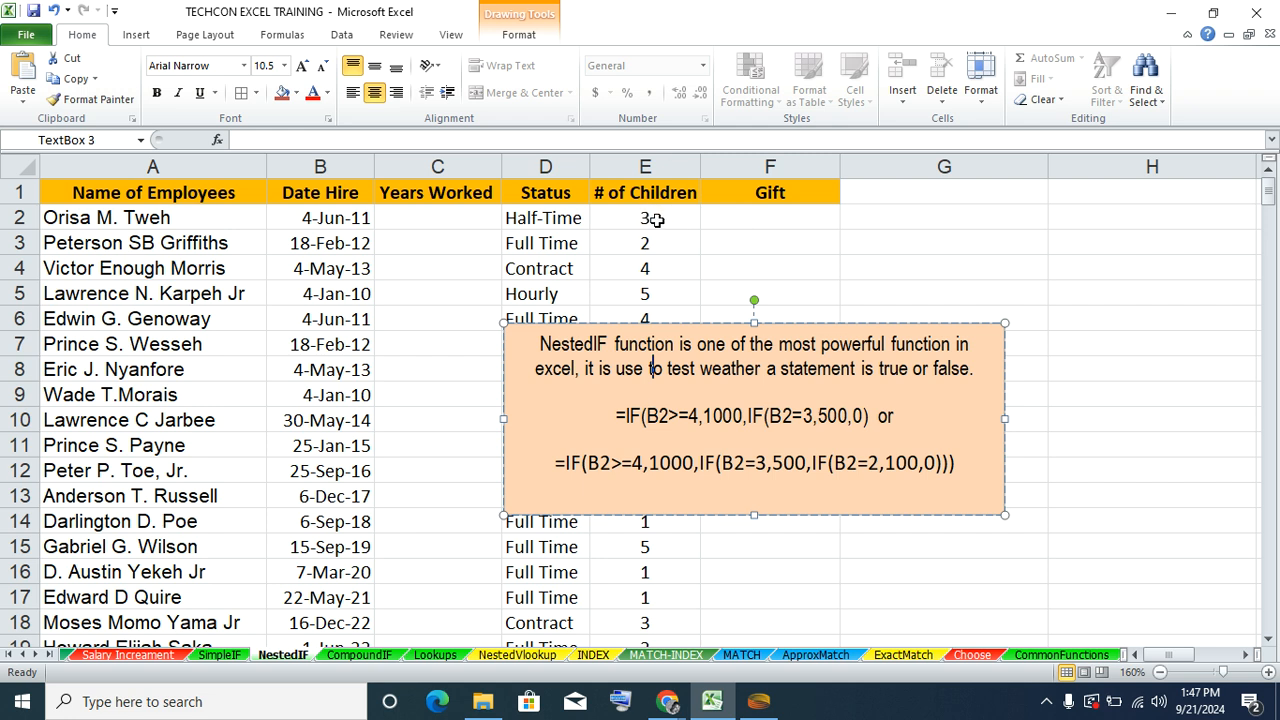
# - Start a nested IF formula in F2 that gives 1000 for four or more children: =IF(E2>=4,1000,
pyautogui.click(738, 216)
pyautogui.write('=')
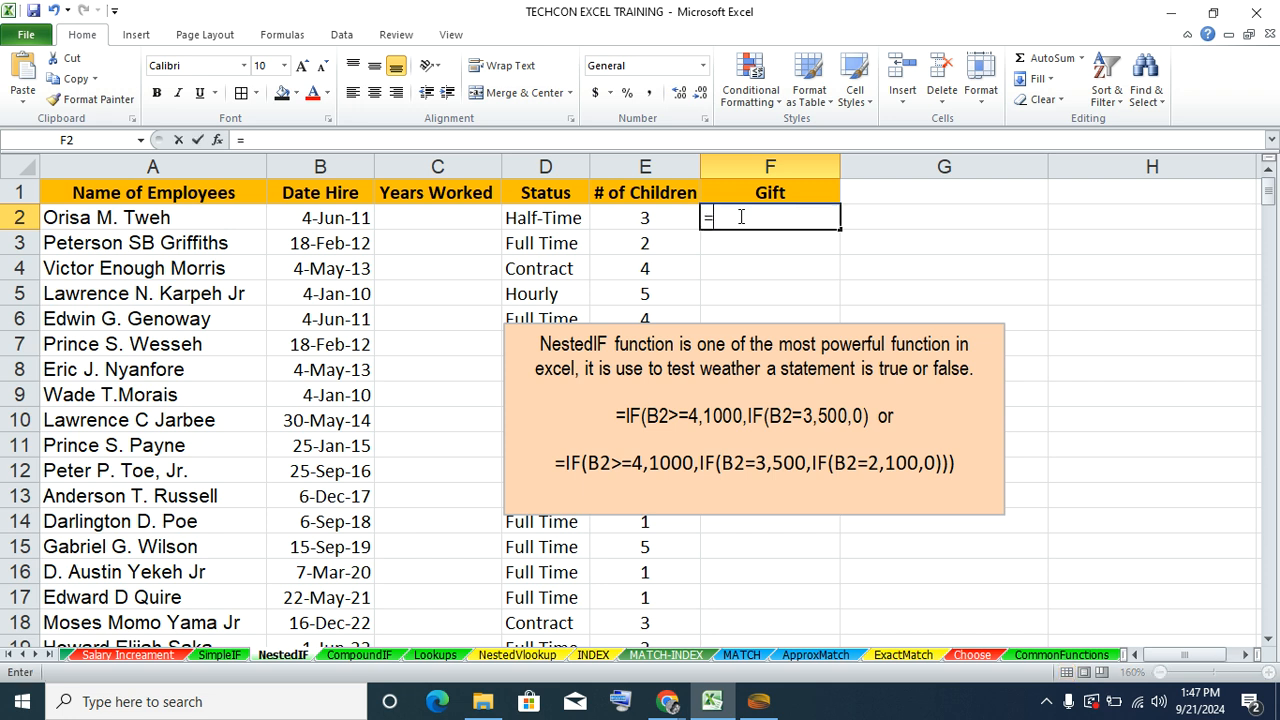
pyautogui.write('IF(')
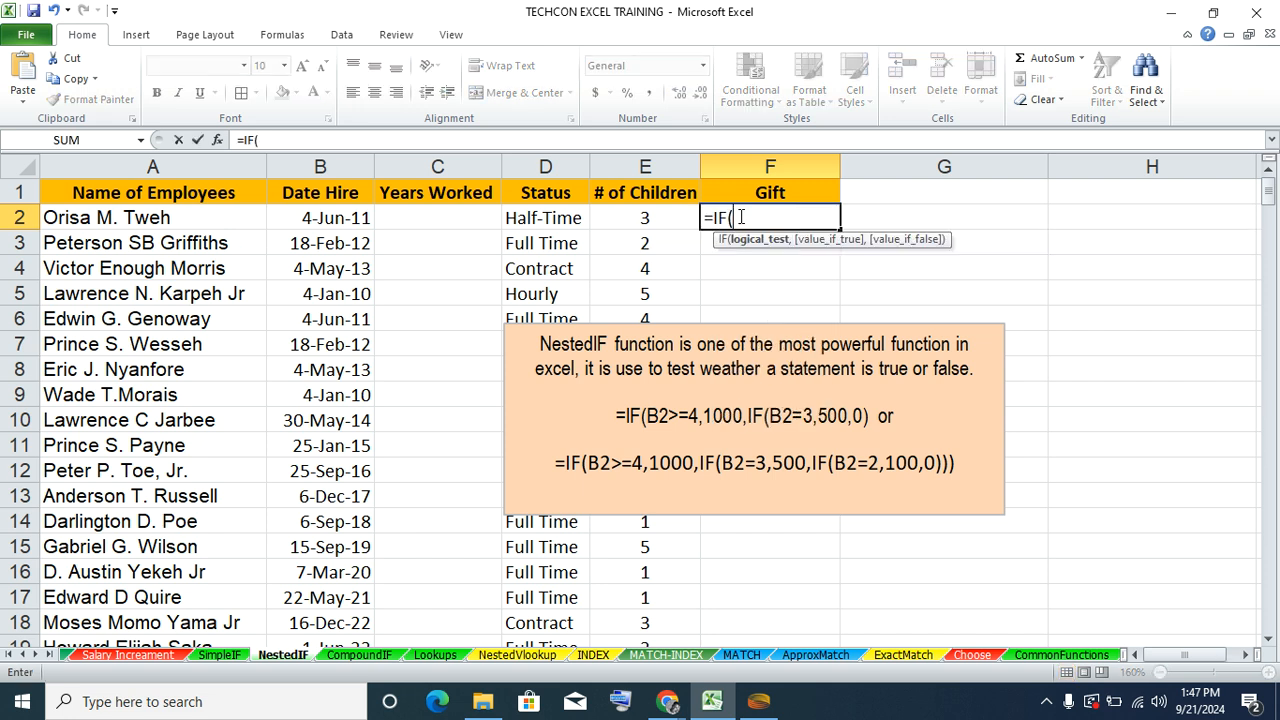
pyautogui.click(650, 218)
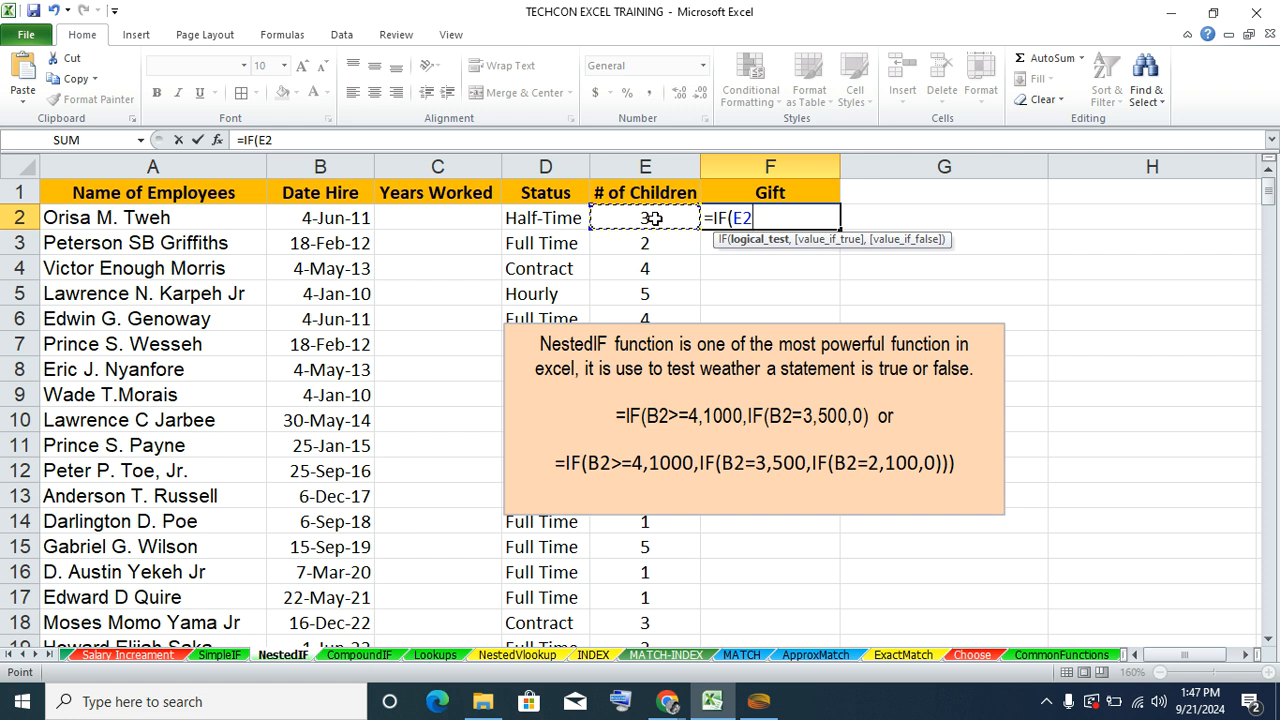
pyautogui.write('>=4')
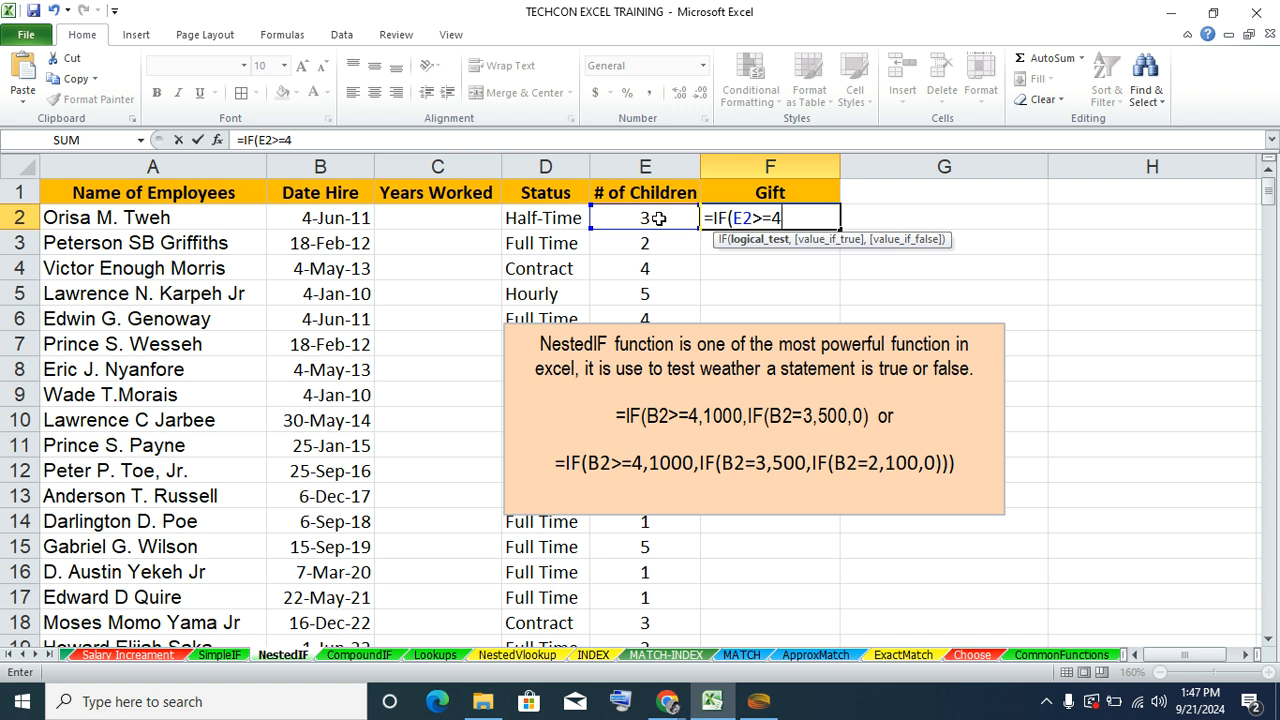
pyautogui.write(',')
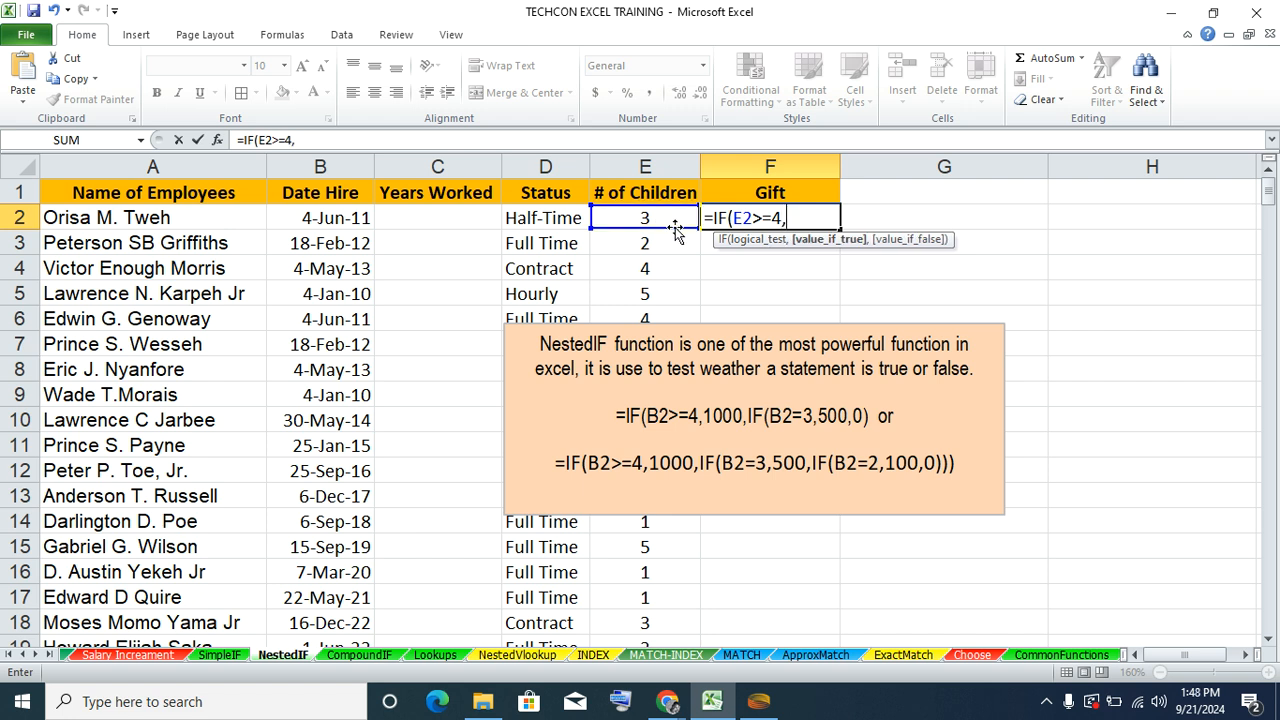
pyautogui.write('100')
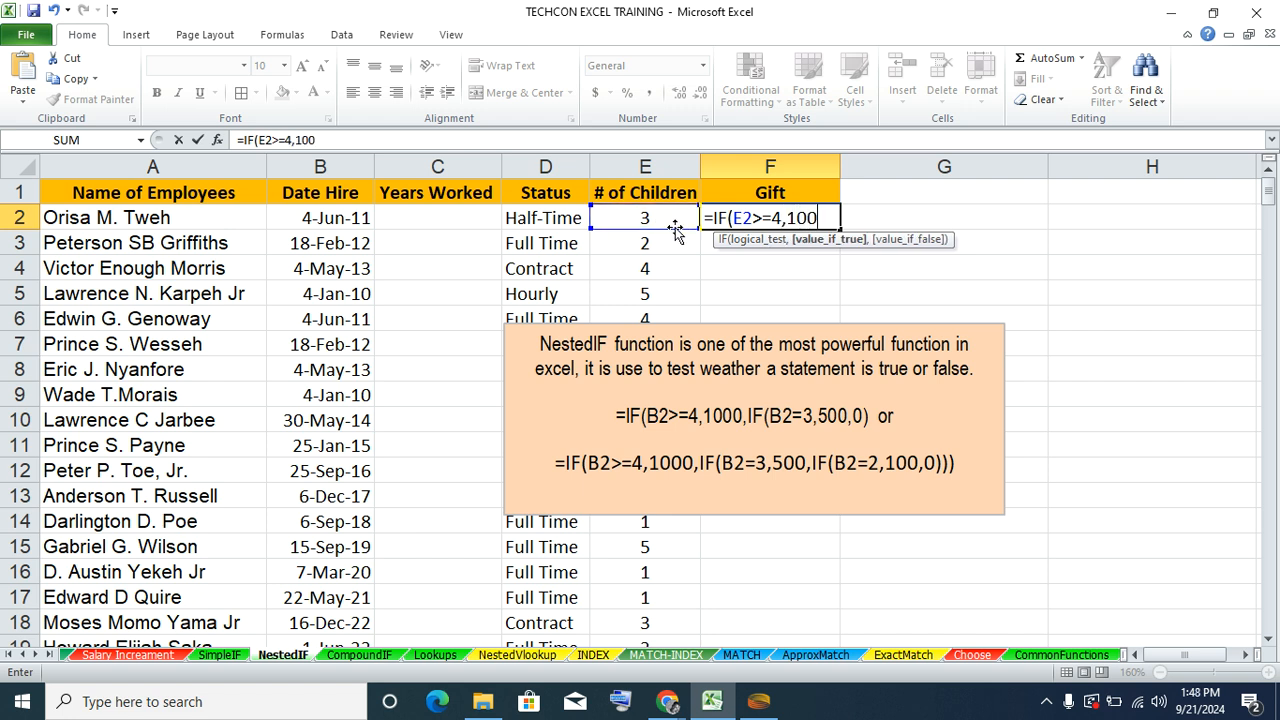
pyautogui.write('0,')
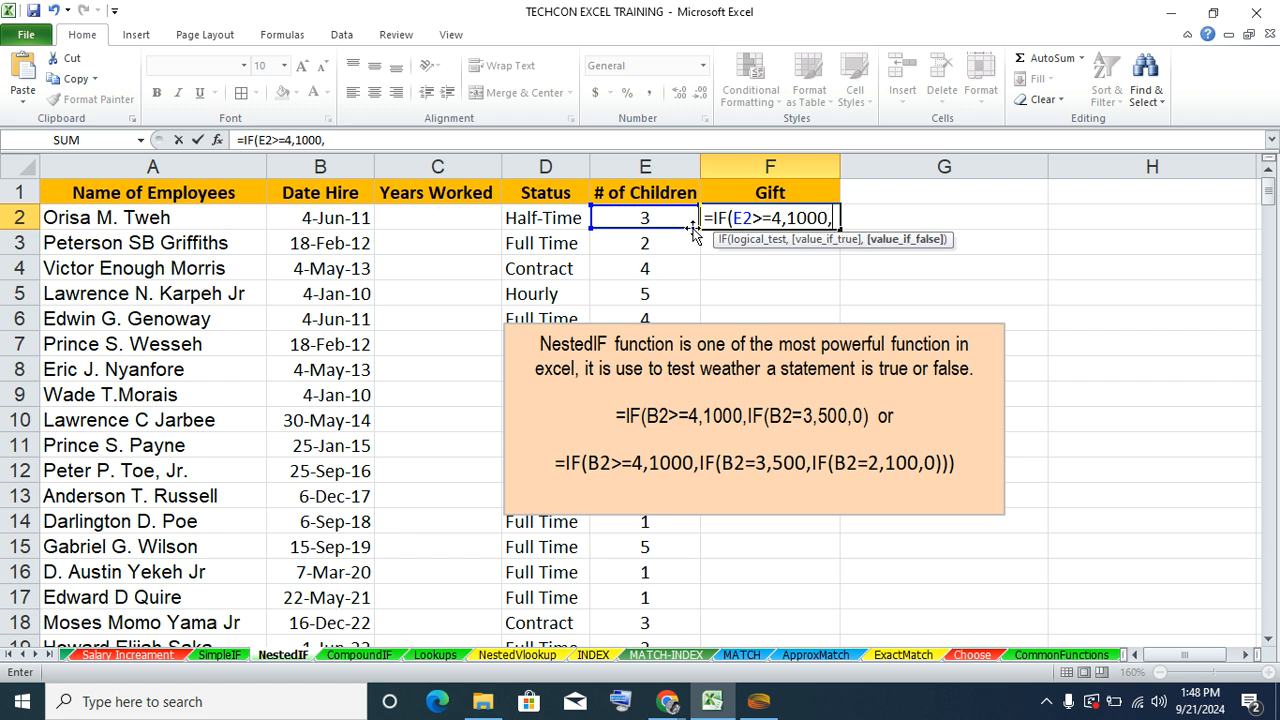
# - Add a second IF level to the F2 formula that gives 500 for three children: IF(E2=3,500,
pyautogui.write('IF')
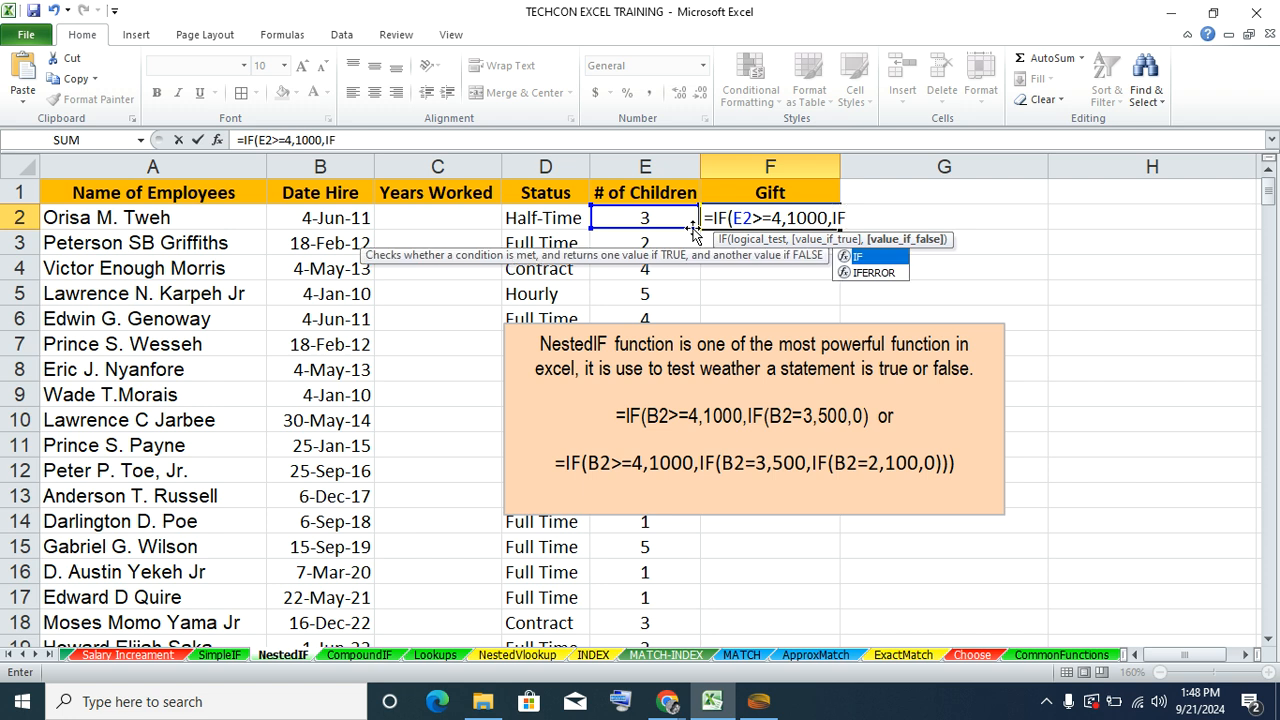
pyautogui.write('(')
pyautogui.click(673, 221)
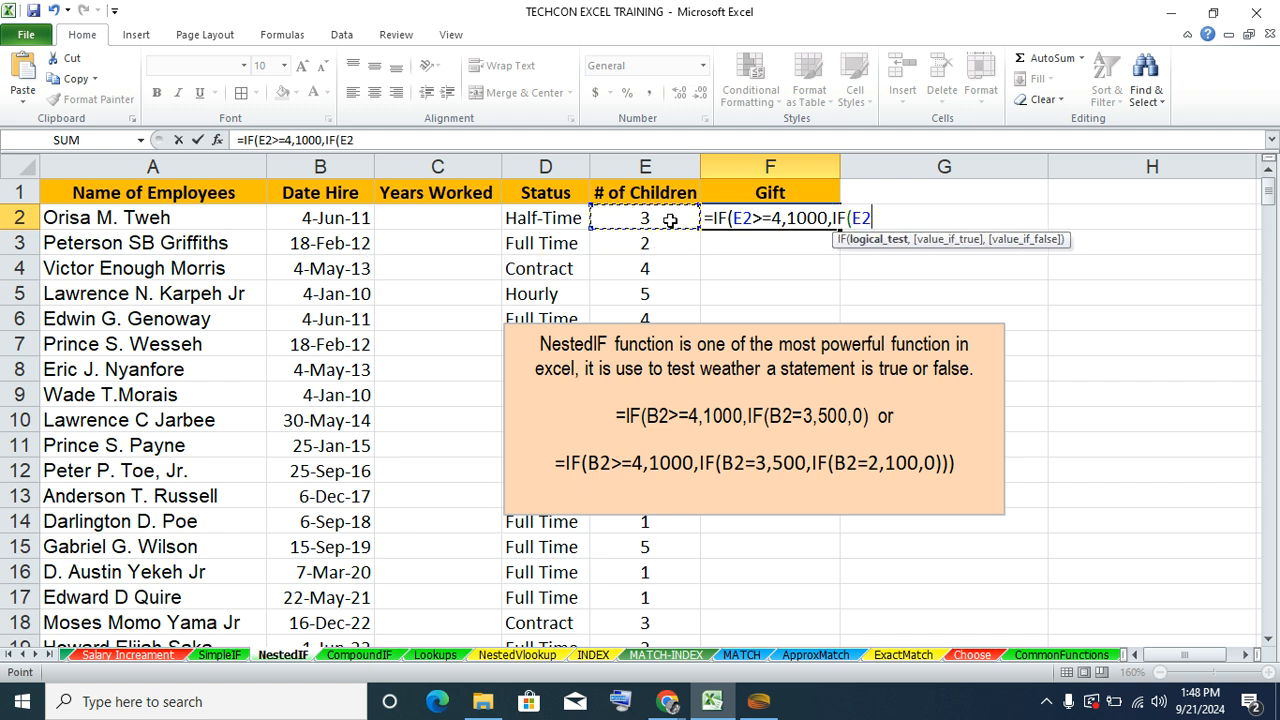
pyautogui.write('=3,')
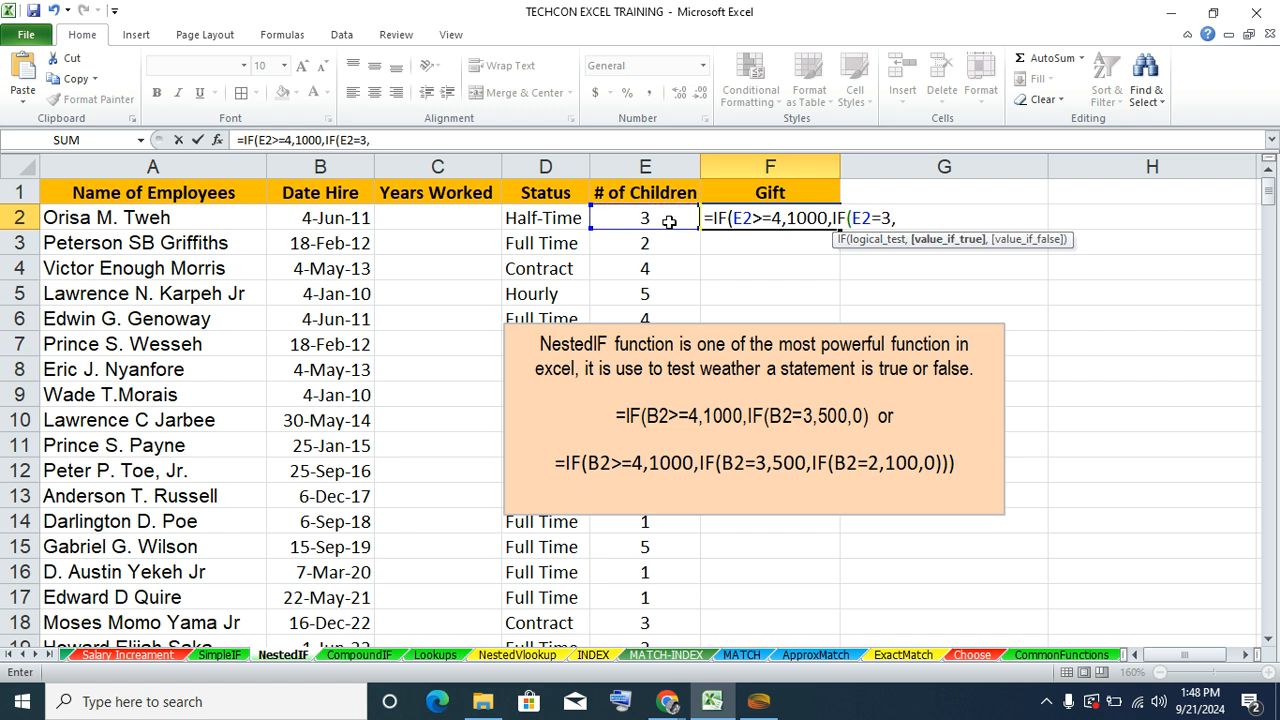
pyautogui.write('500')
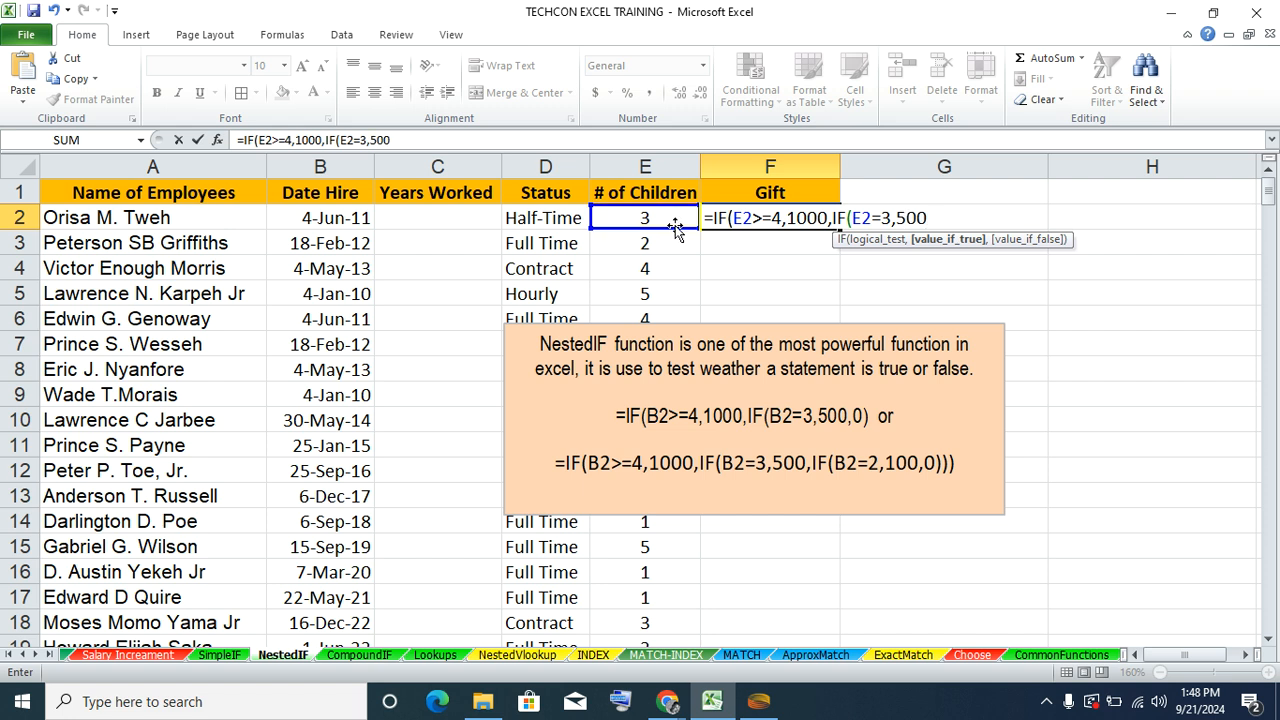
pyautogui.write(',')
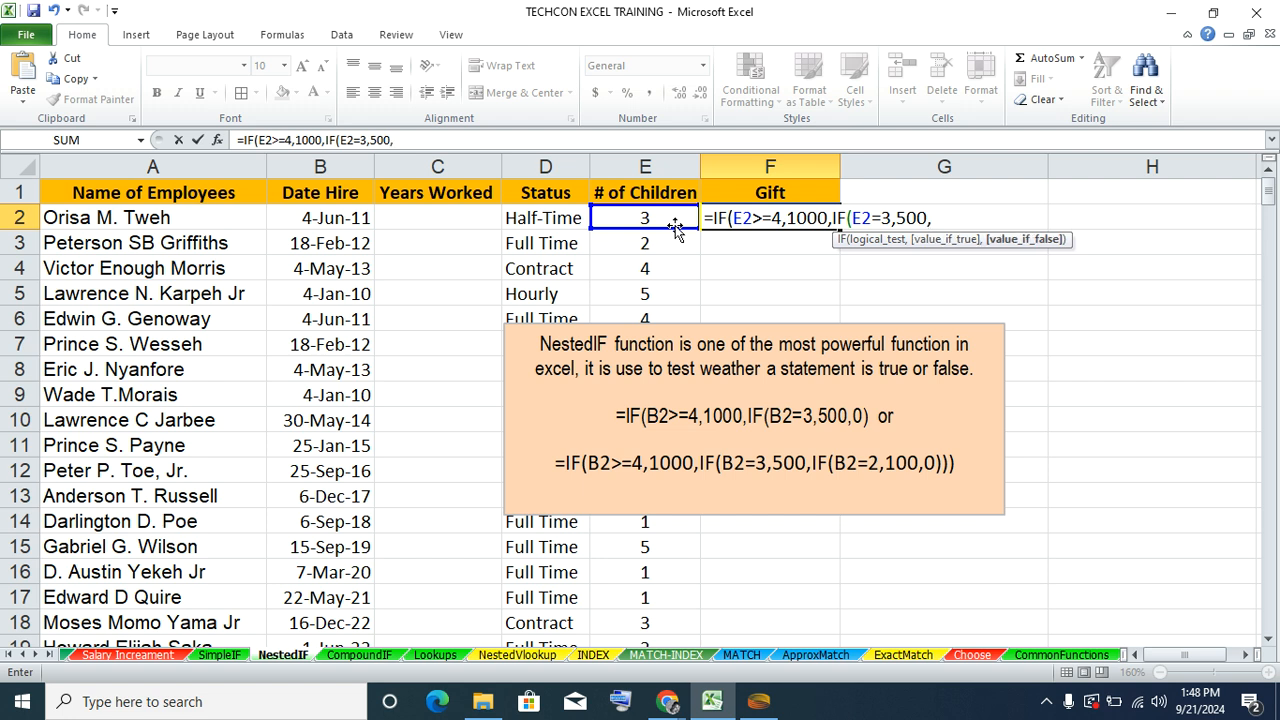
# - Enter "NO GIFT" as the inner IF's value for all other cases and close that IF's parenthesis
pyautogui.write('0')
pyautogui.press('BackSpace')
pyautogui.write('"NO')
pyautogui.press('BackSpace')
pyautogui.press('BackSpace')
pyautogui.write('NO GIFT')
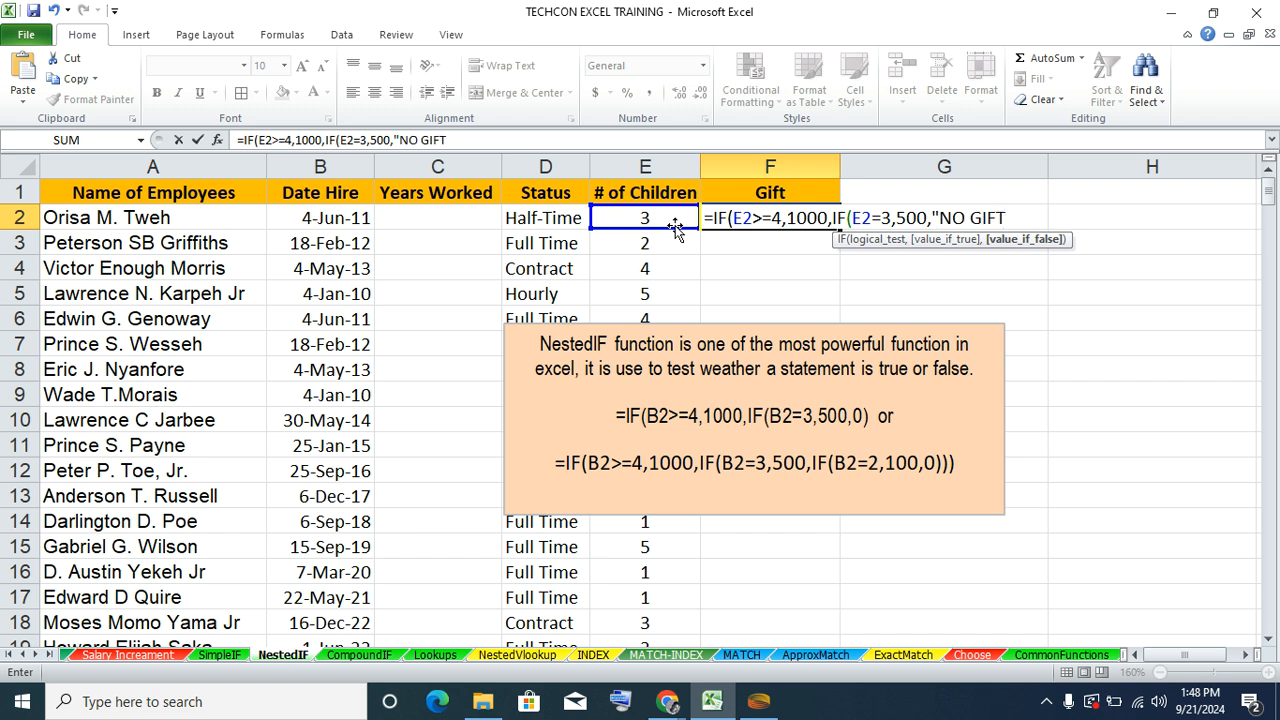
pyautogui.write('")')
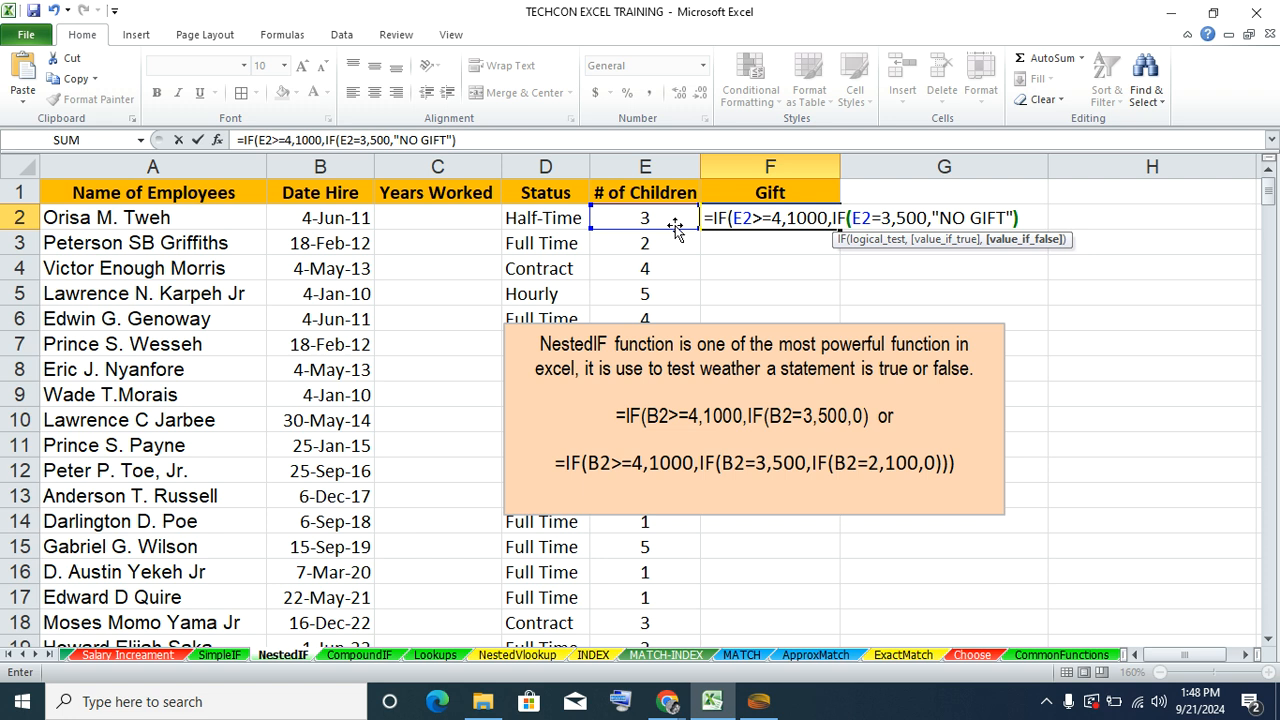
# - Decline the proposed formula correction, add the second closing parenthesis to the F2 formula manually, and confirm it
pyautogui.press('Return')
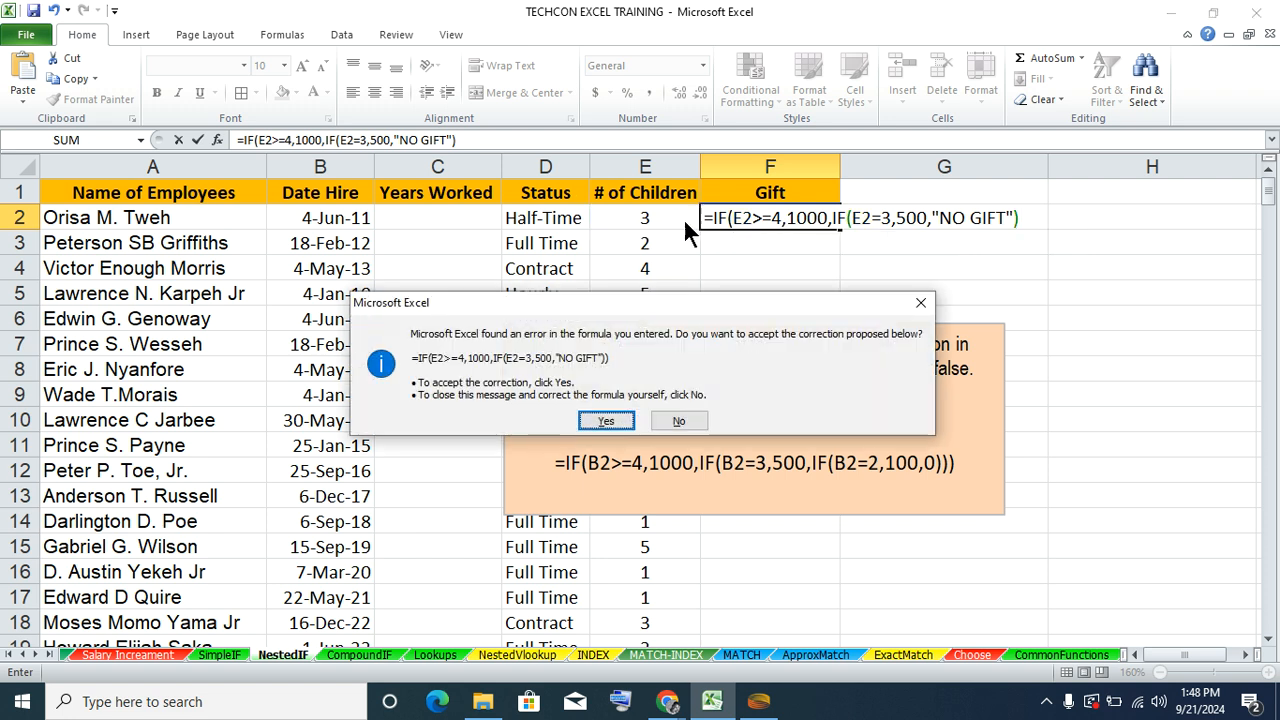
pyautogui.click(928, 309)
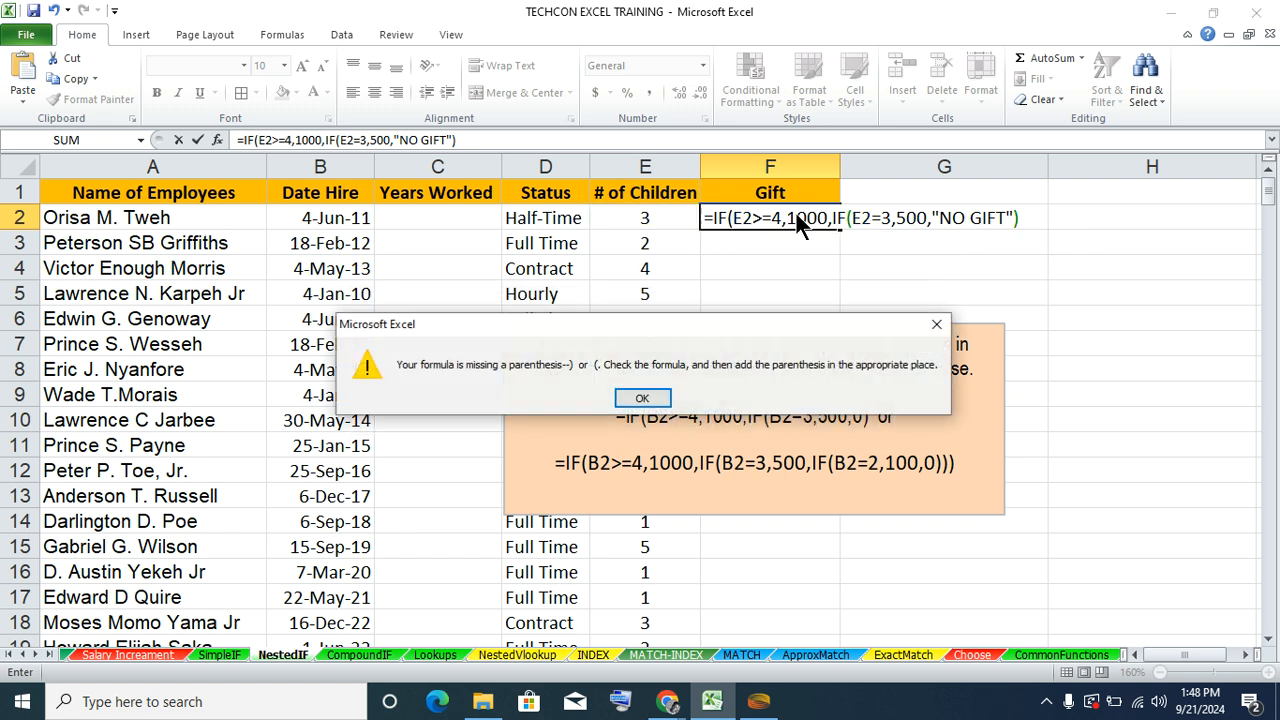
pyautogui.click(643, 399)
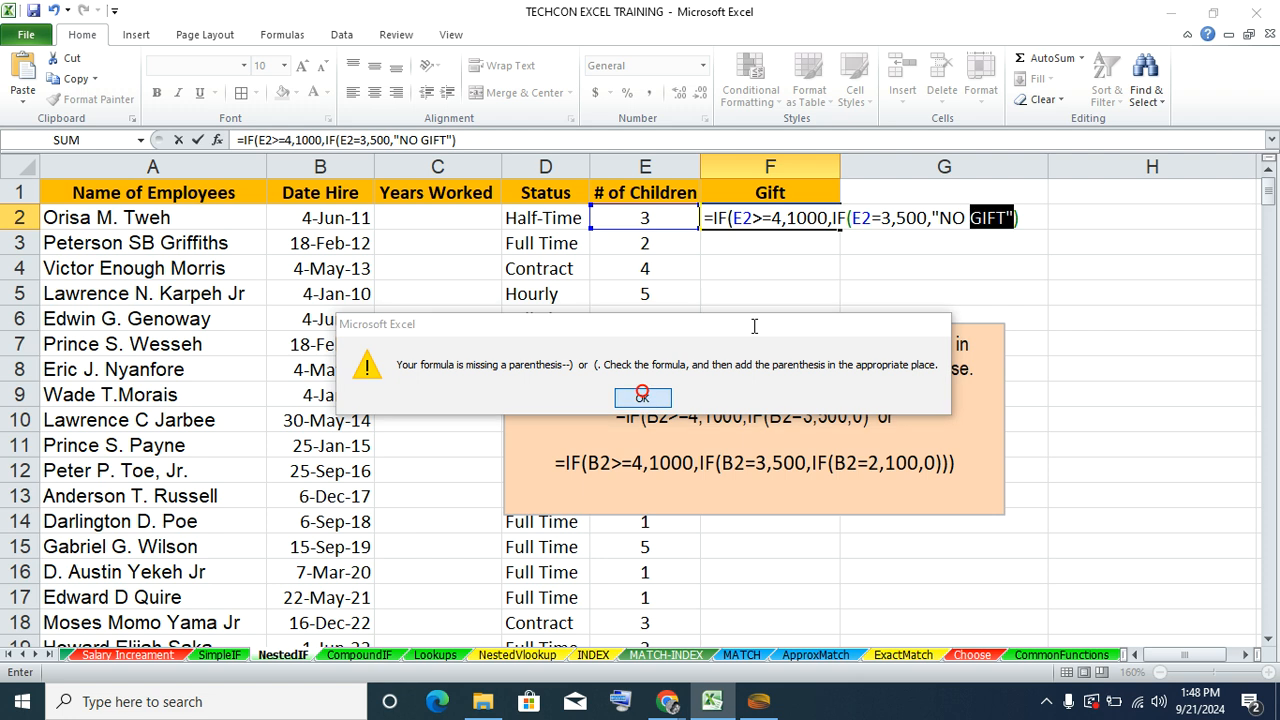
pyautogui.click(1021, 218)
pyautogui.write(')')
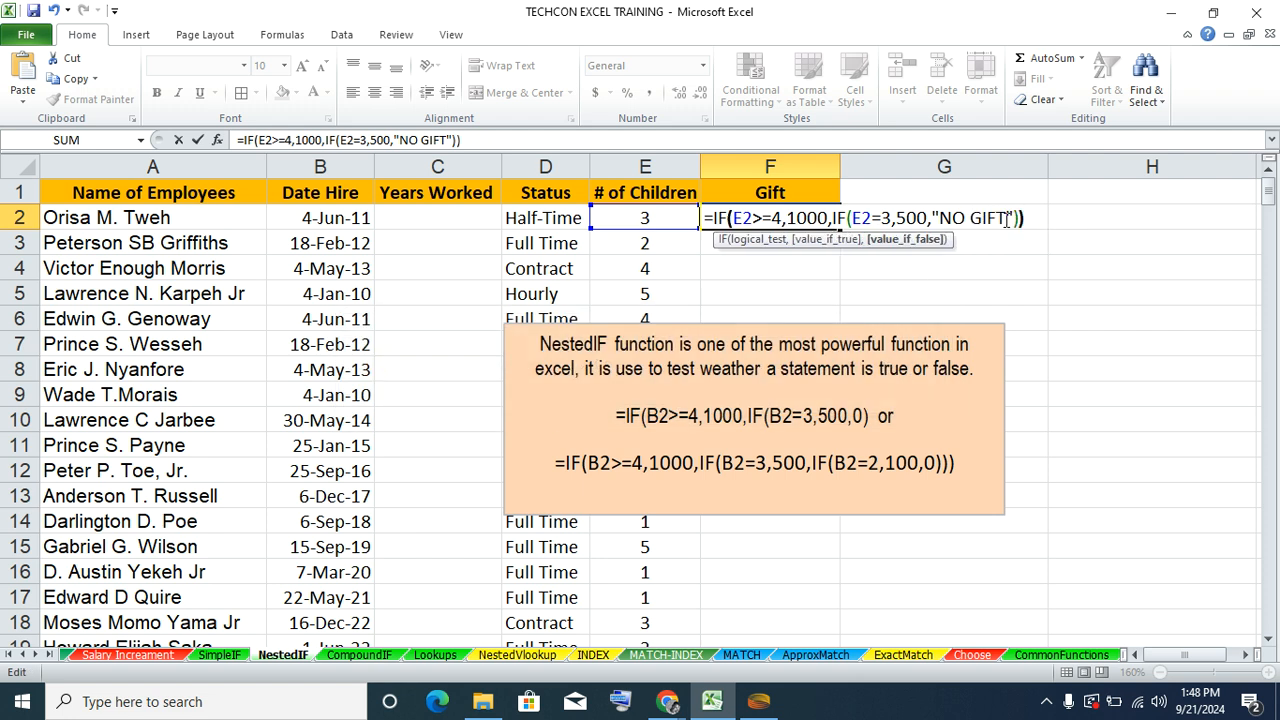
pyautogui.press('Return')
# - Fill the "NO GIFT" nested IF formula down the Gift column and move the explanation text box clear of it
pyautogui.click(812, 218)
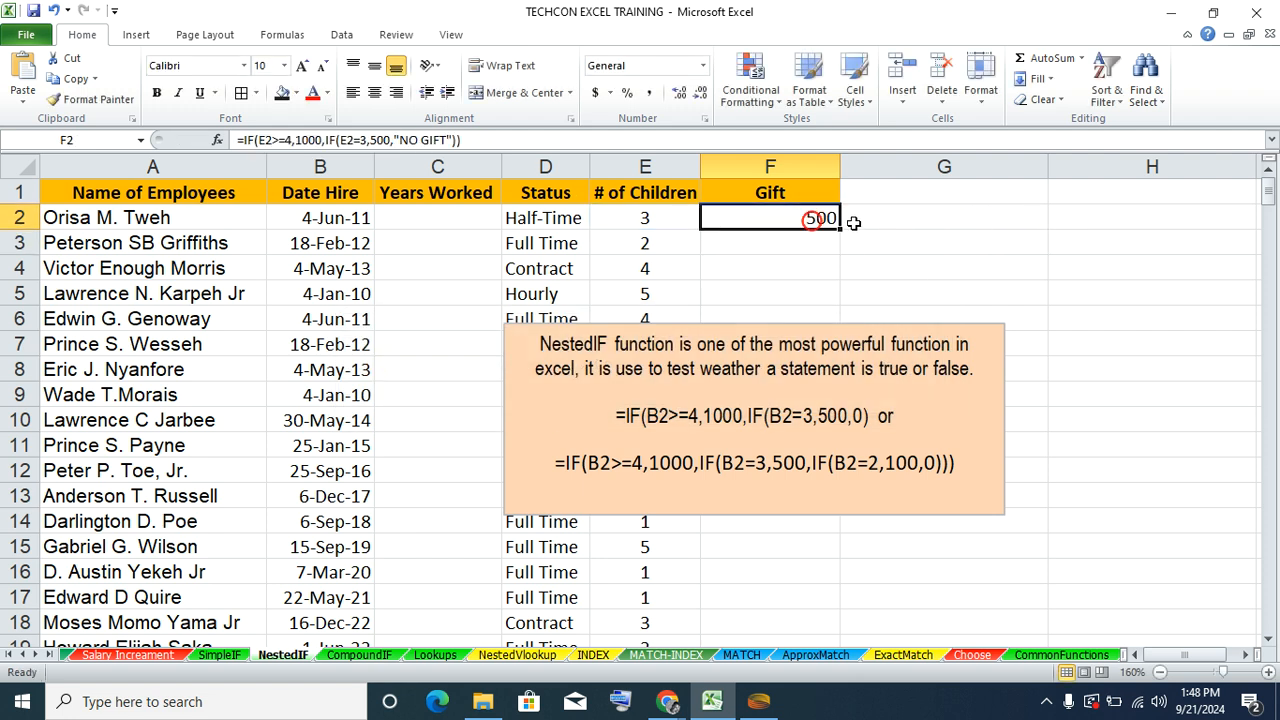
pyautogui.doubleClick(839, 230)
pyautogui.click(766, 325)
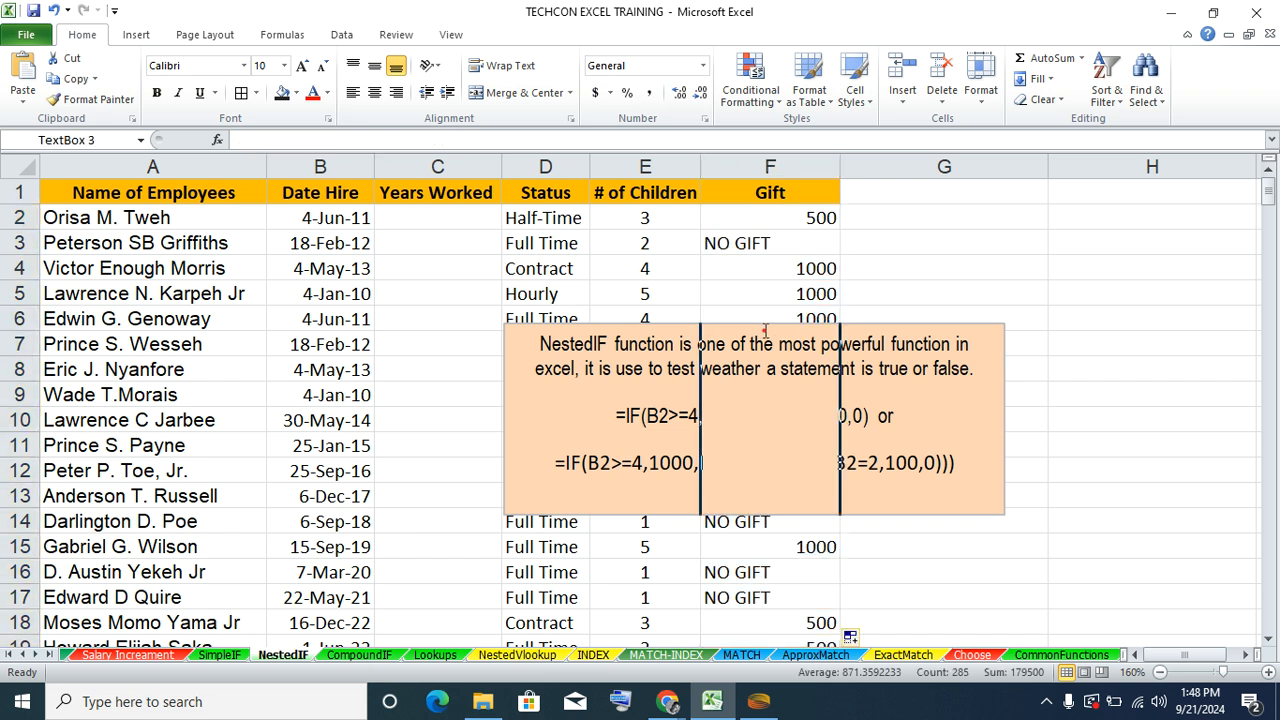
pyautogui.moveTo(766, 325); pyautogui.dragTo(1135, 294)
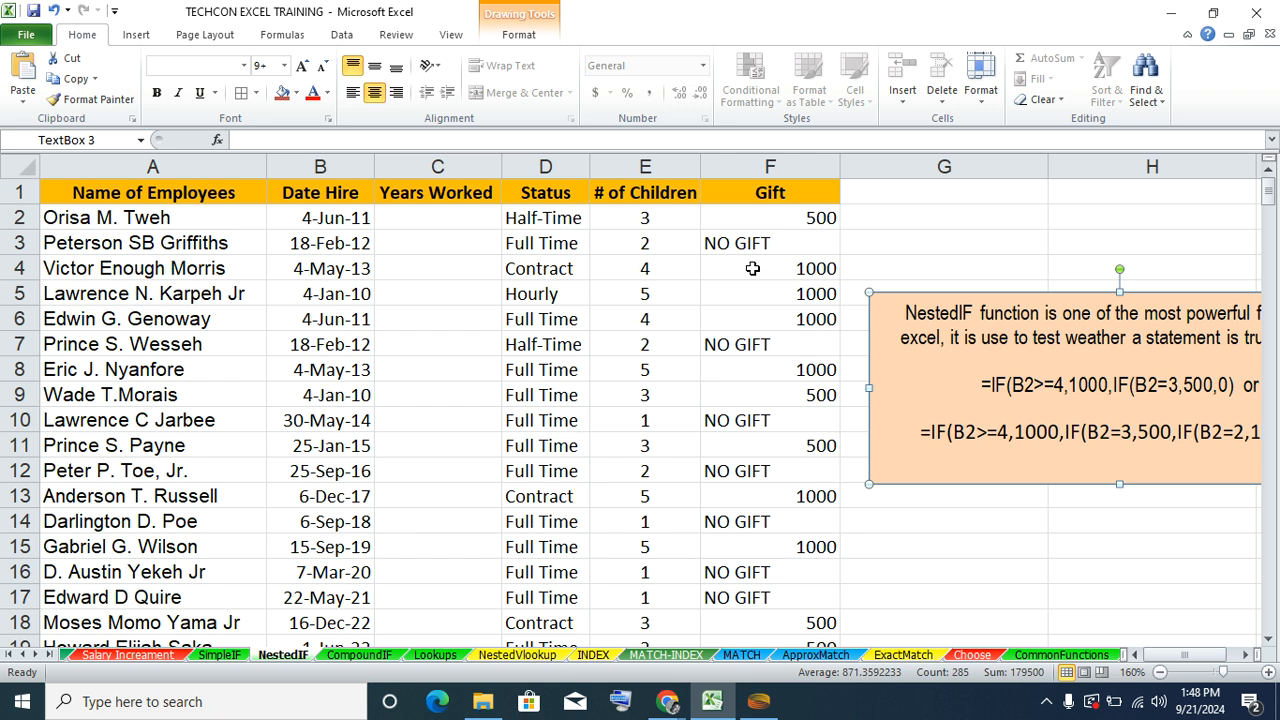
# - Open the F2 formula to review its two IF levels and the "NO GIFT" value, leaving it as is
pyautogui.click(769, 217)
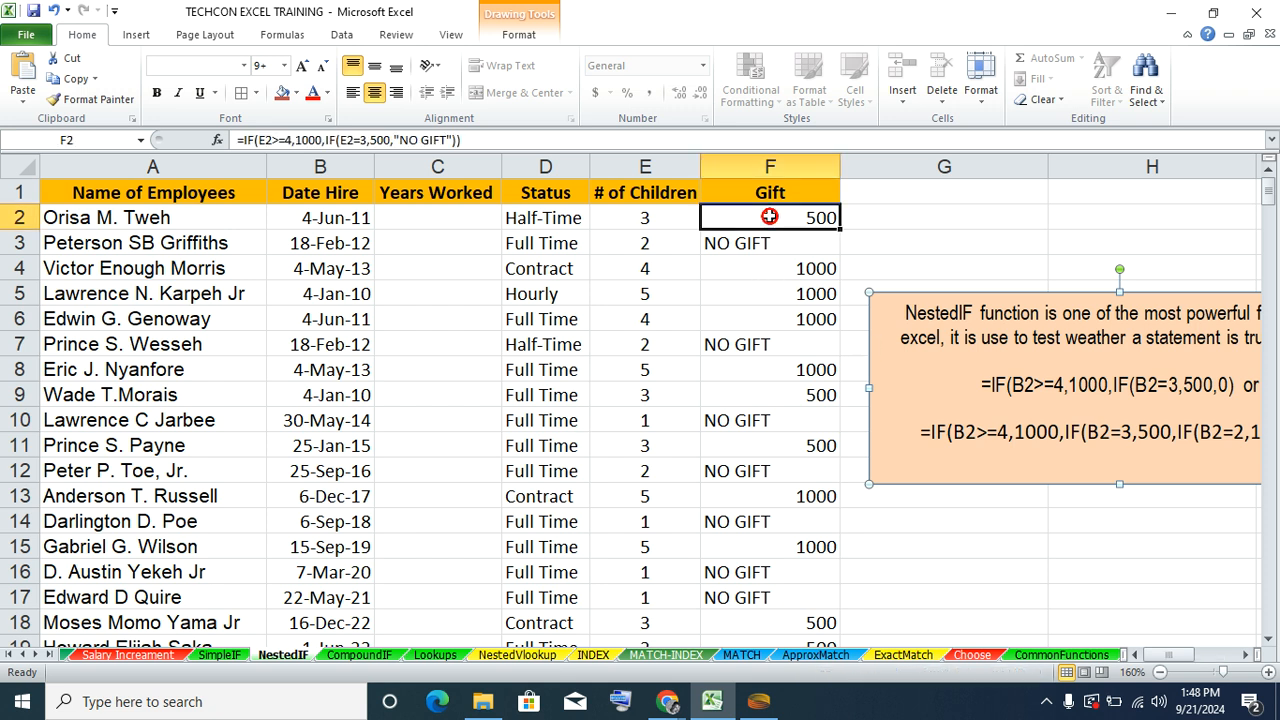
pyautogui.doubleClick(769, 217)
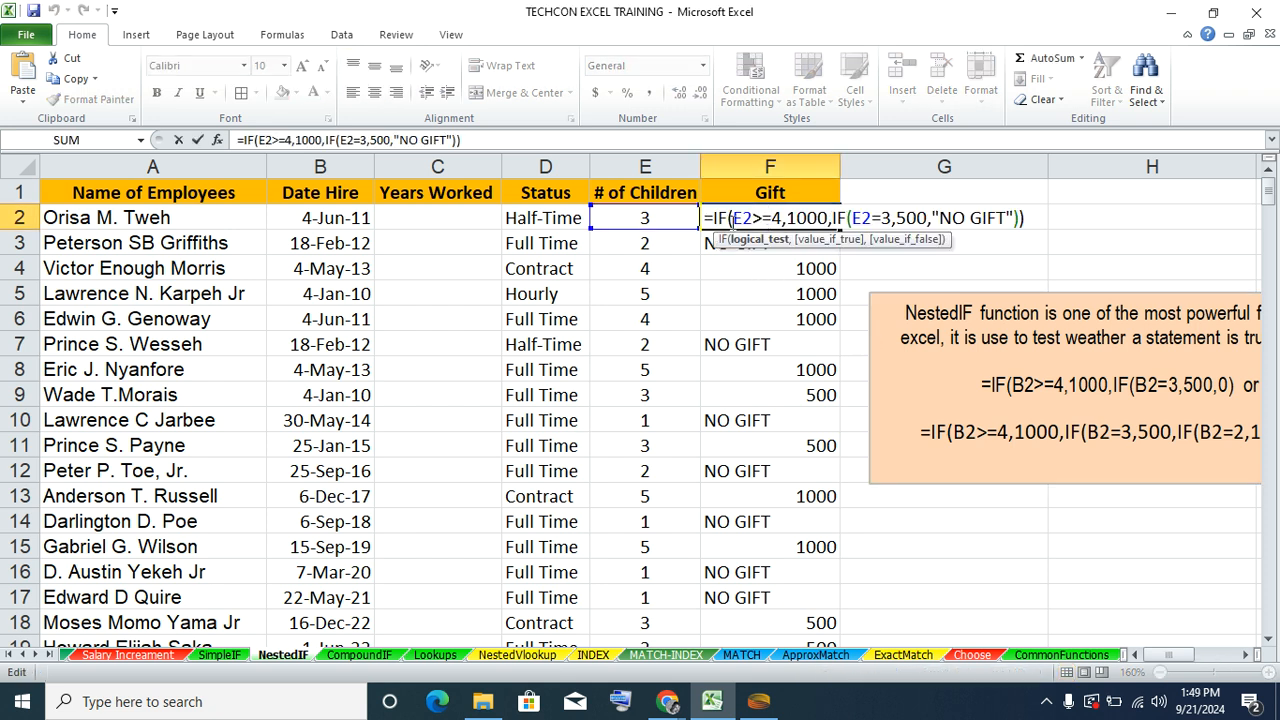
pyautogui.click(767, 220)
pyautogui.press('Return')
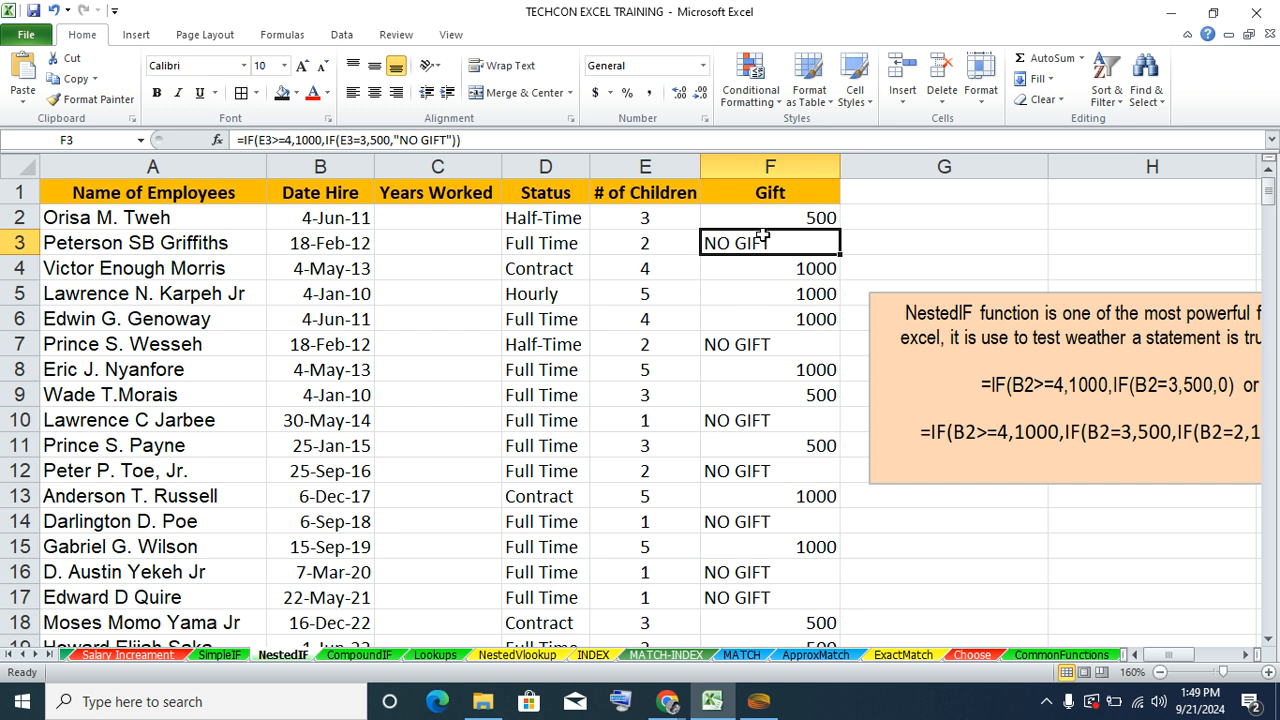
# - Examine the two-level and three-level nested IF examples in the explanation text box
pyautogui.click(1004, 446)
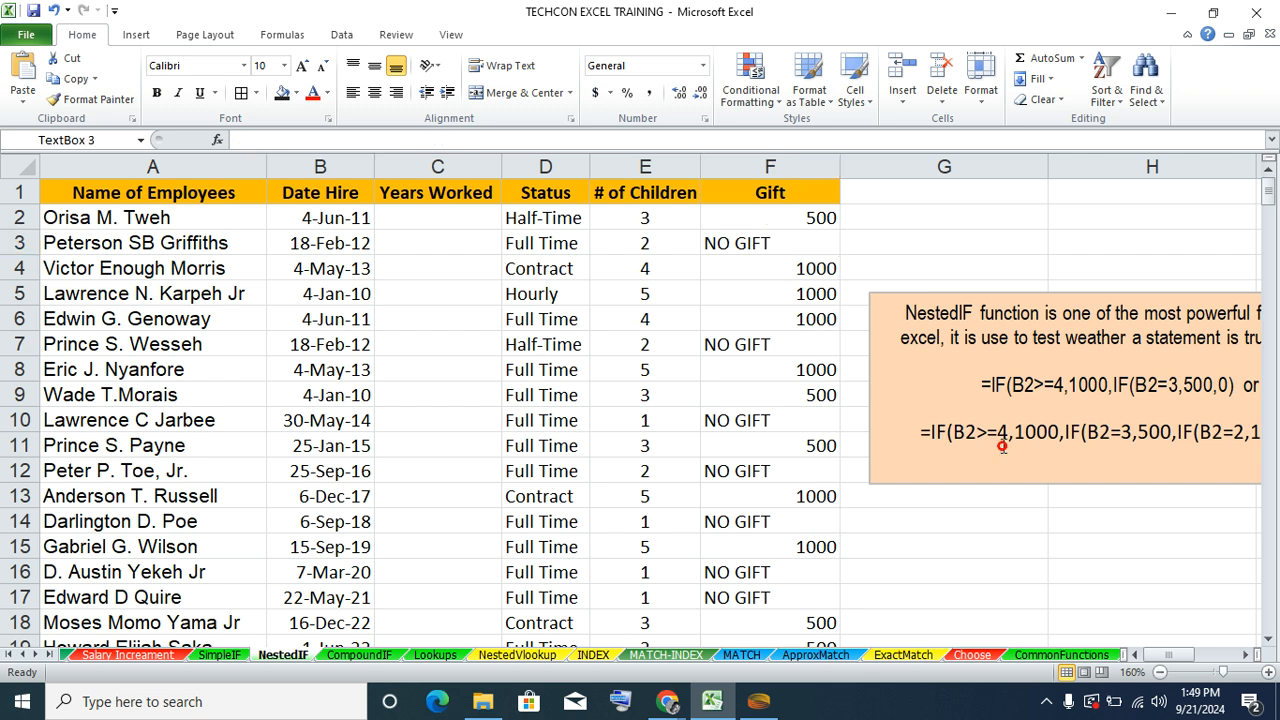
pyautogui.moveTo(920, 432); pyautogui.dragTo(1140, 432)
pyautogui.click(1022, 384)
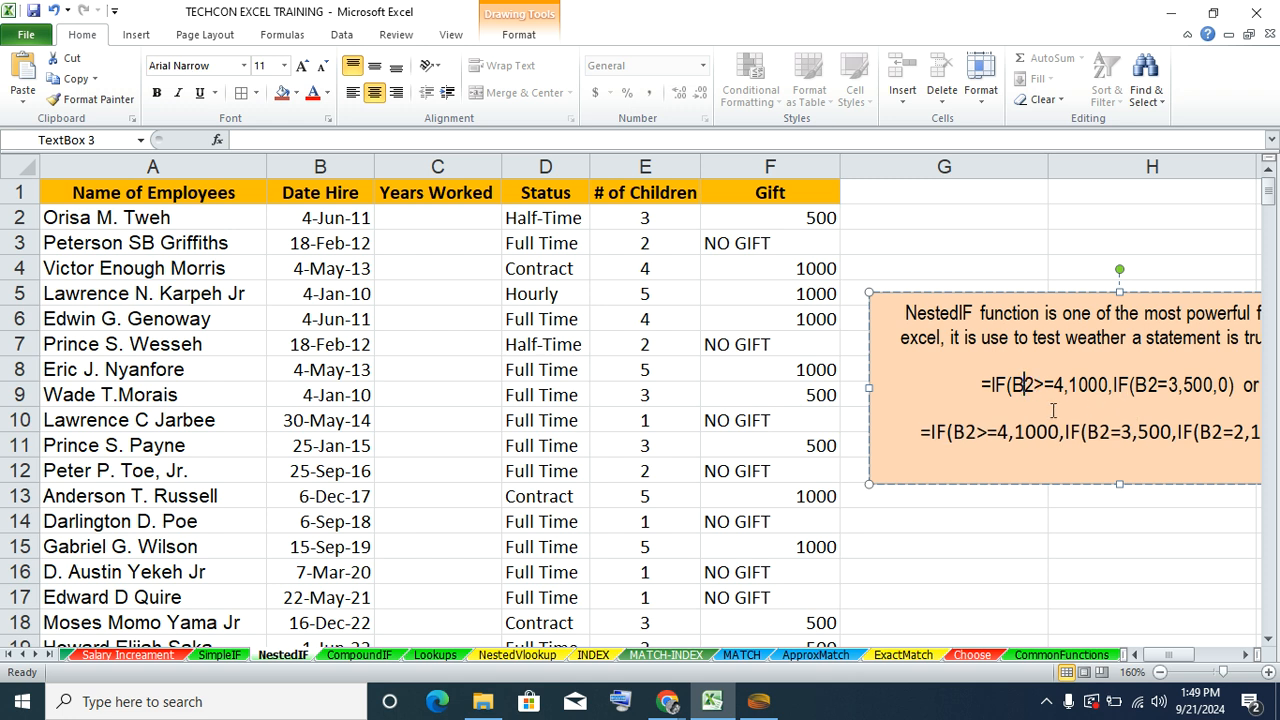
# - Open the Lookups sheet and examine the vertical tax table and its horizontal counterpart around the lookup explanation
pyautogui.click(435, 655)
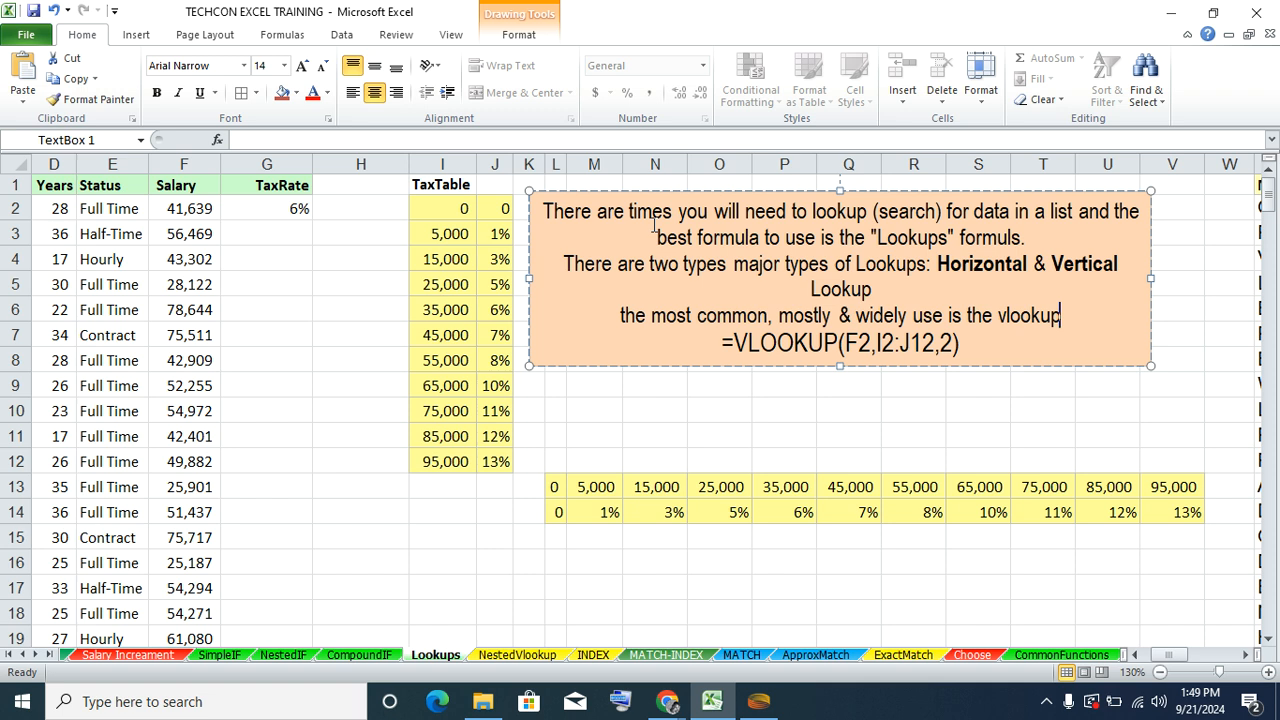
pyautogui.click(381, 284)
pyautogui.click(360, 362)
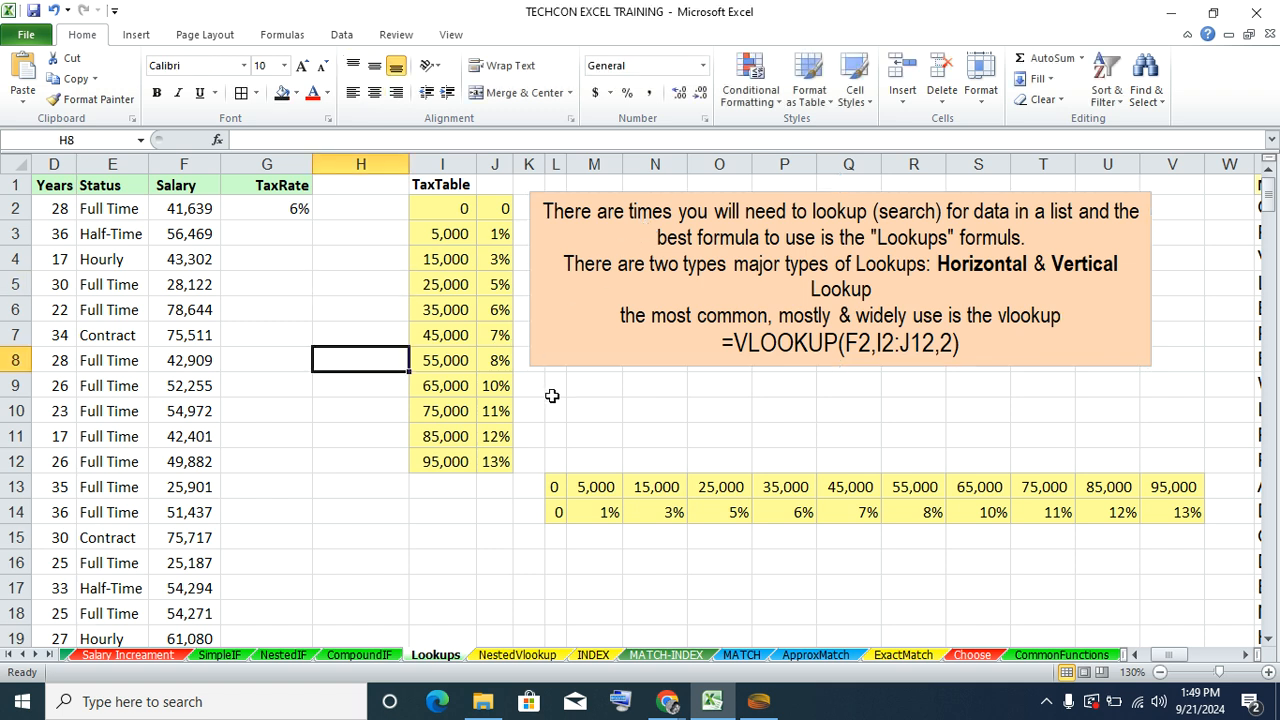
pyautogui.moveTo(450, 207); pyautogui.dragTo(417, 234)
pyautogui.click(423, 509)
pyautogui.click(495, 461)
pyautogui.click(258, 400)
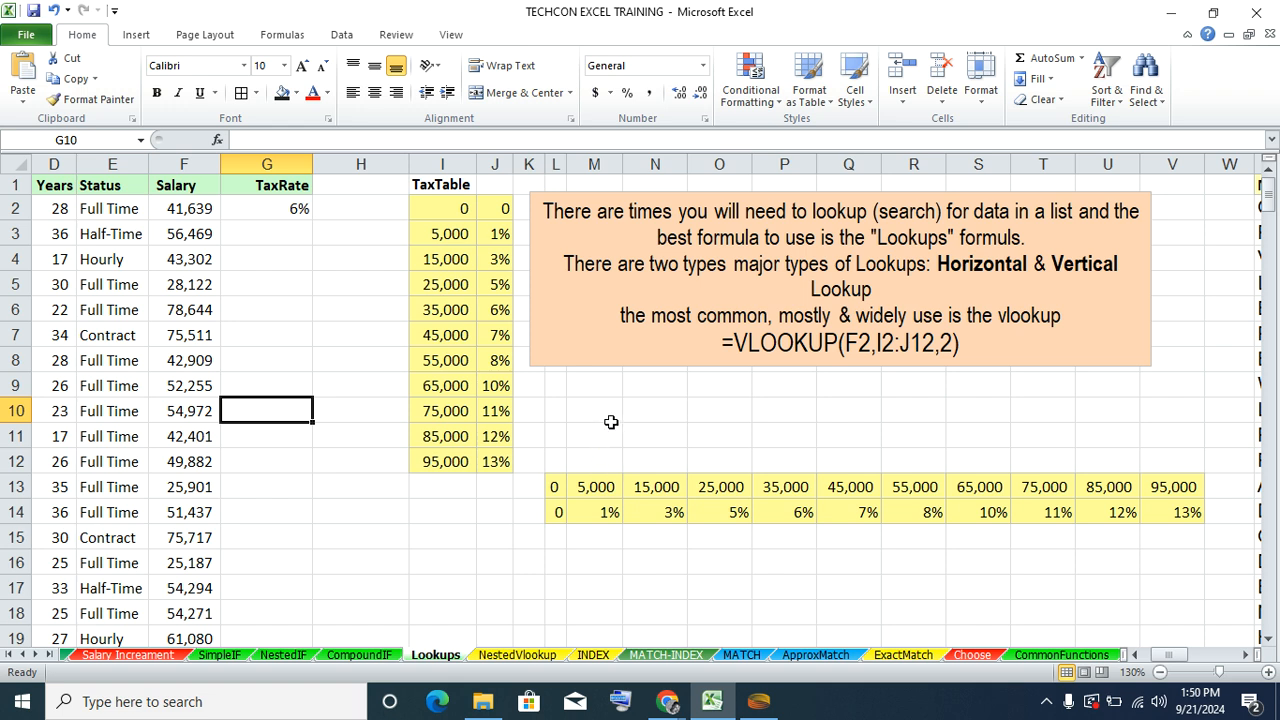
pyautogui.moveTo(420, 199); pyautogui.dragTo(486, 460)
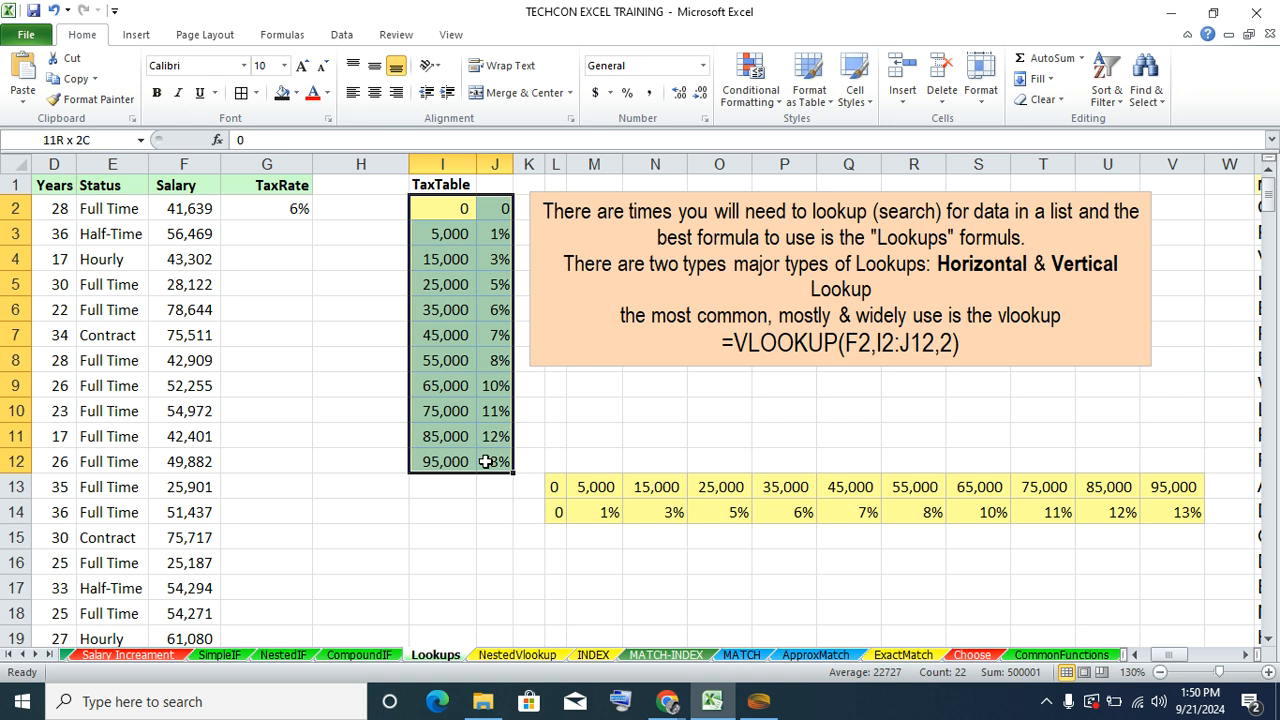
pyautogui.moveTo(553, 486); pyautogui.dragTo(1193, 506)
pyautogui.click(913, 411)
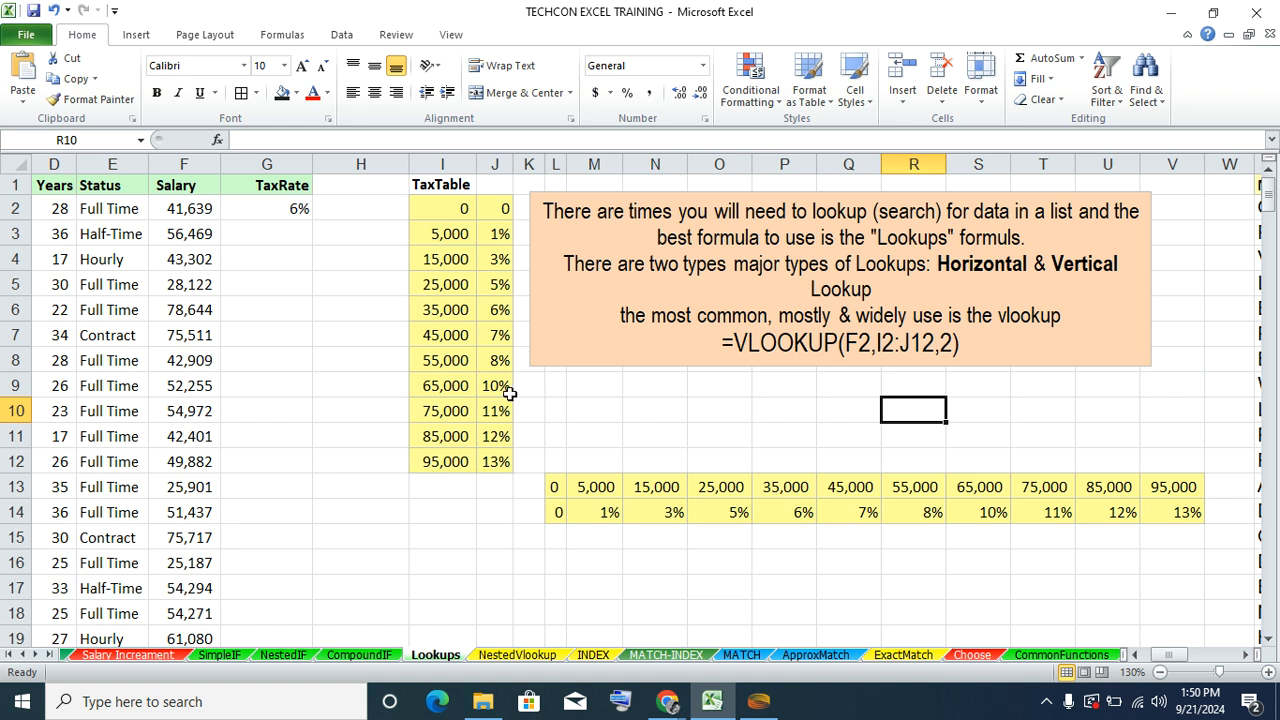
# - Examine the vertical tax table's full range of salary thresholds and individual entries in its rate column
pyautogui.moveTo(414, 208); pyautogui.dragTo(472, 440)
pyautogui.click(530, 461)
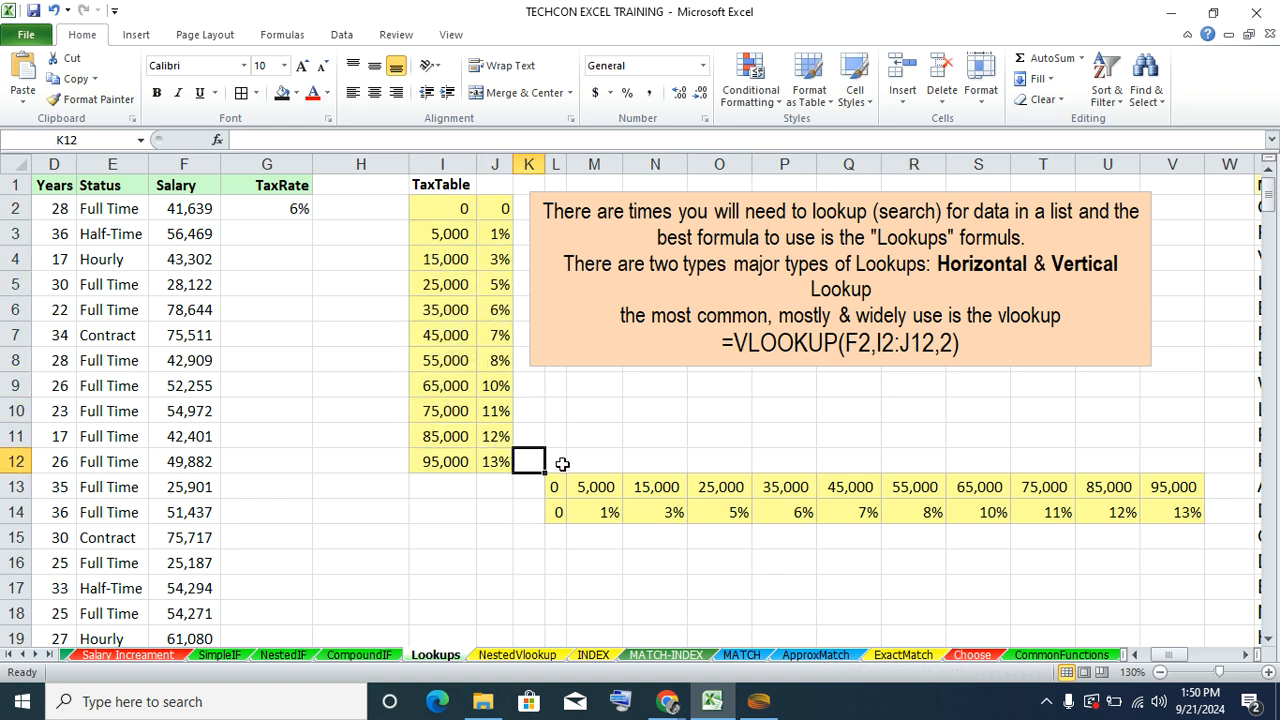
pyautogui.moveTo(422, 208); pyautogui.dragTo(487, 454)
pyautogui.click(572, 462)
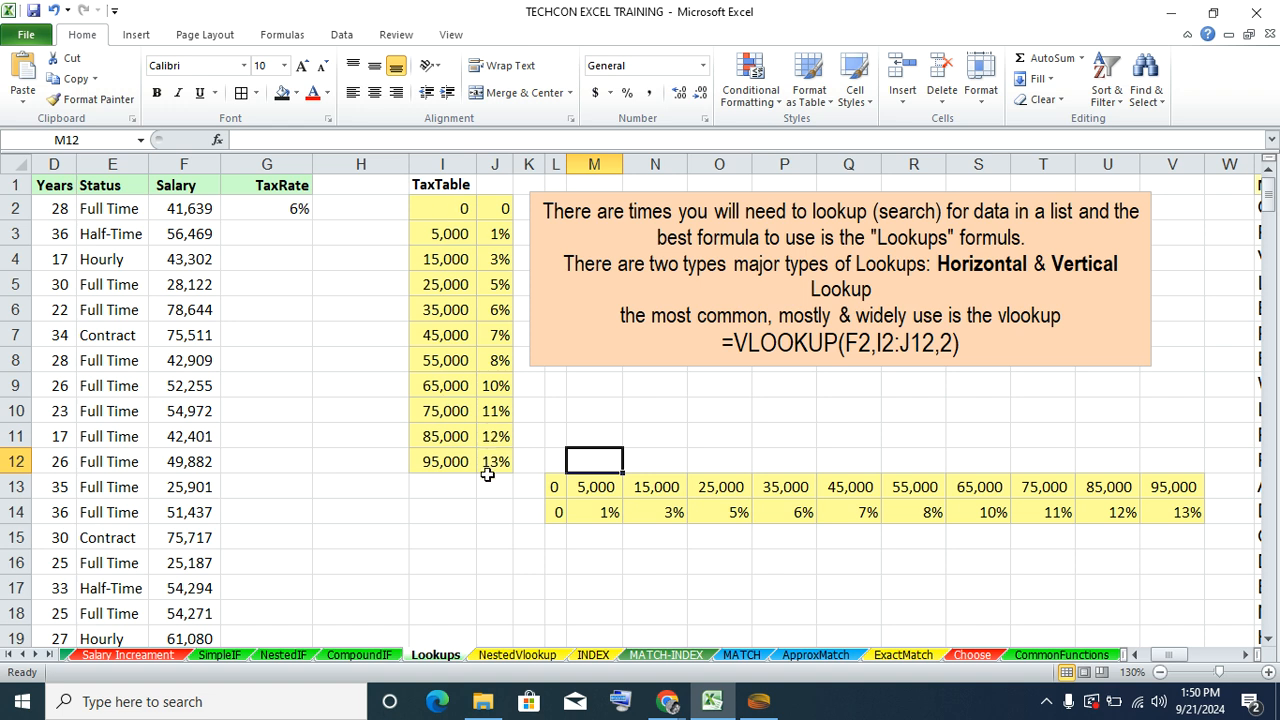
pyautogui.click(495, 383)
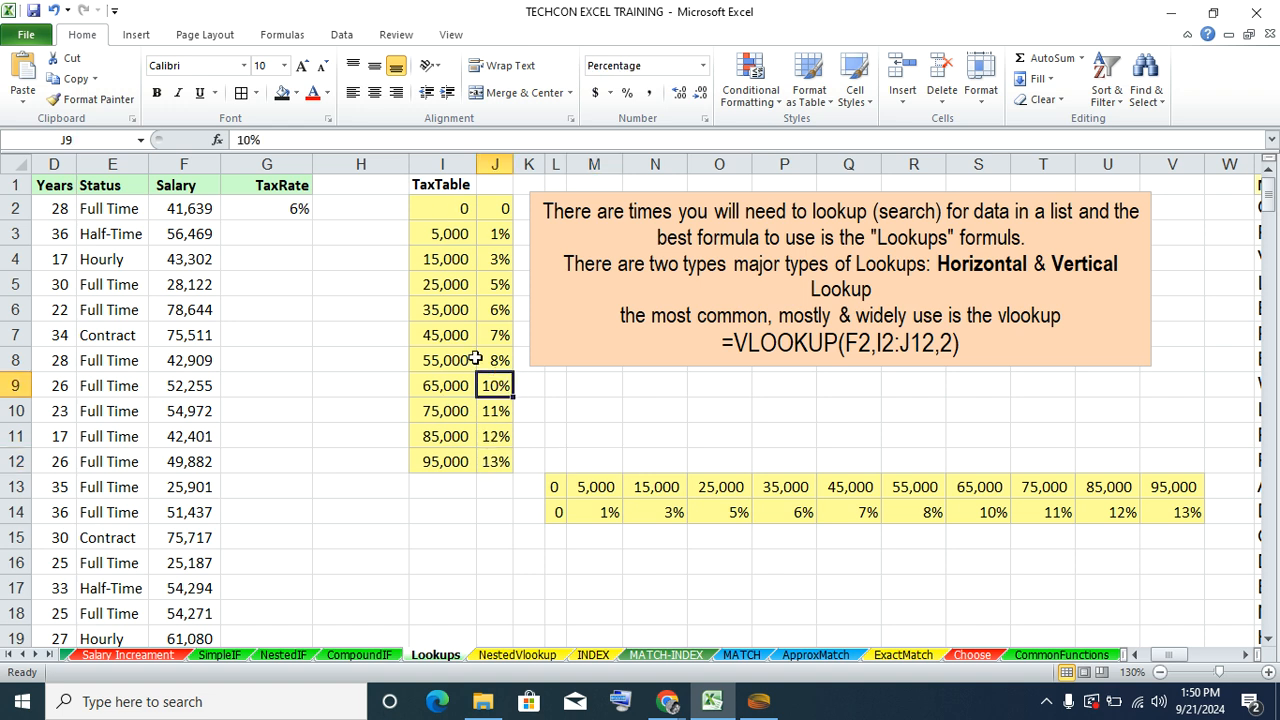
pyautogui.click(494, 358)
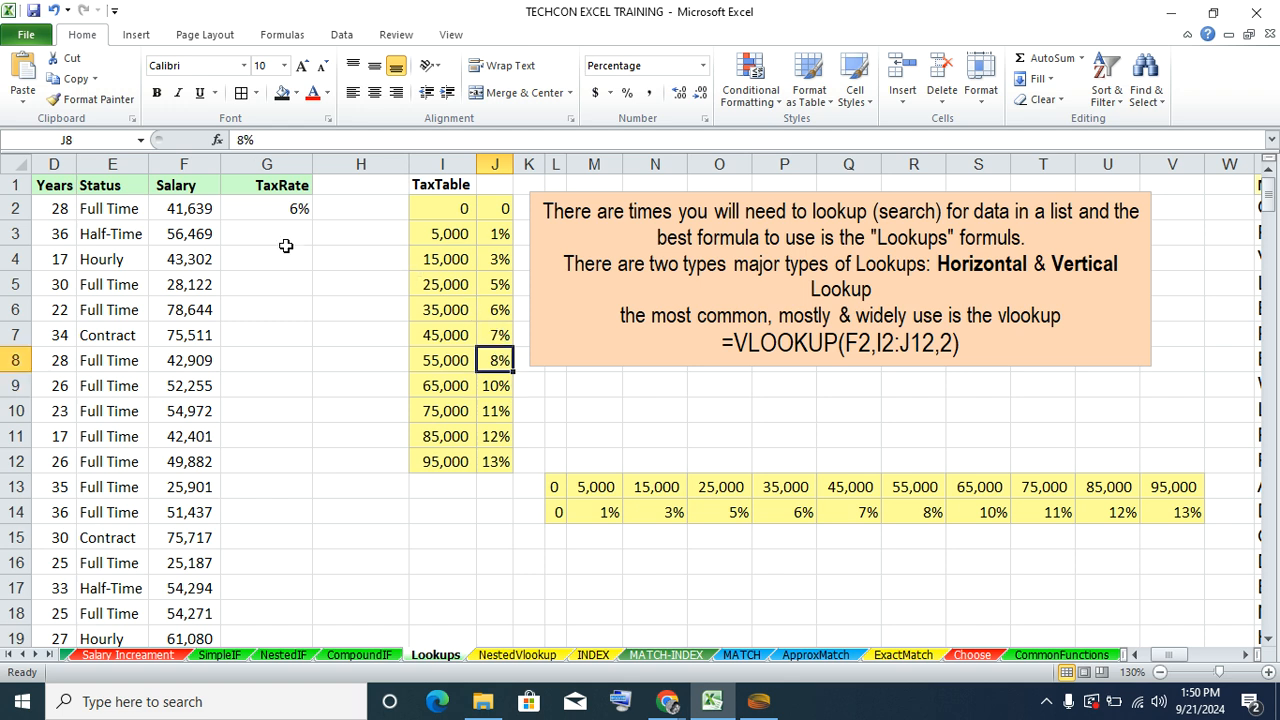
# - Review the first employee's hire date, years, status and salary in row 2 of the employee list
pyautogui.click(1134, 654)
pyautogui.click(1134, 654)
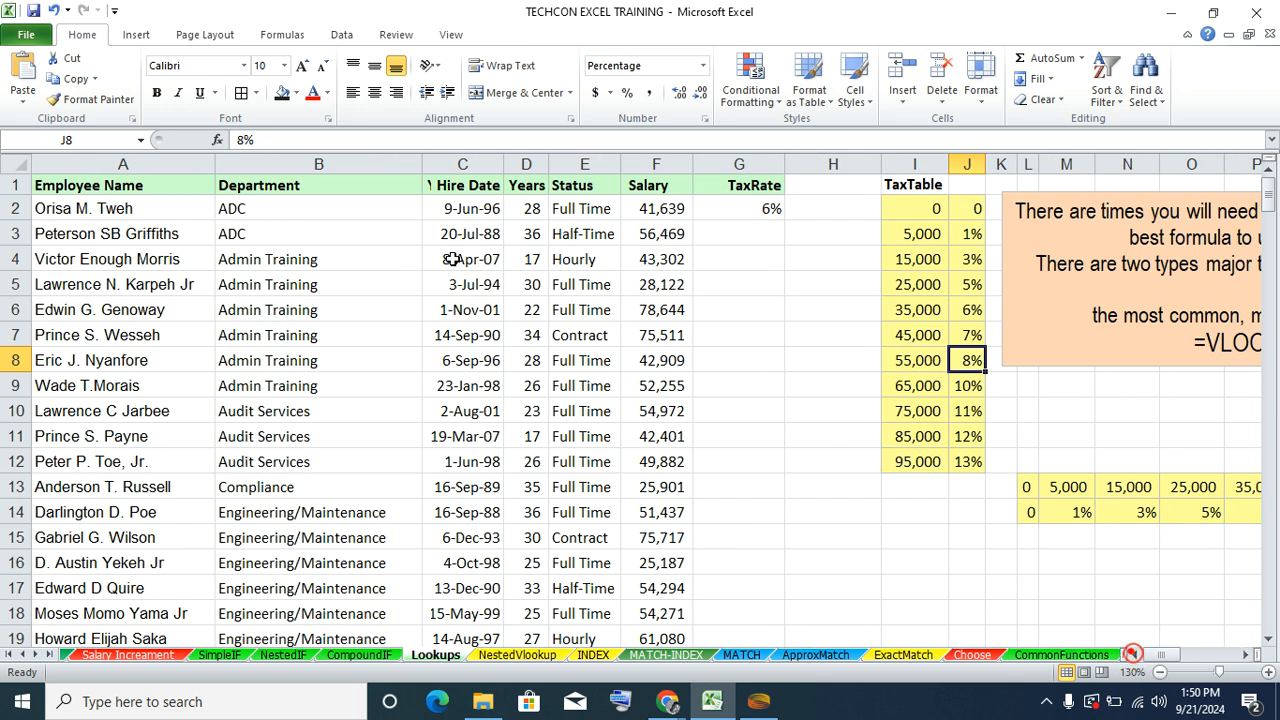
pyautogui.click(480, 207)
pyautogui.click(530, 209)
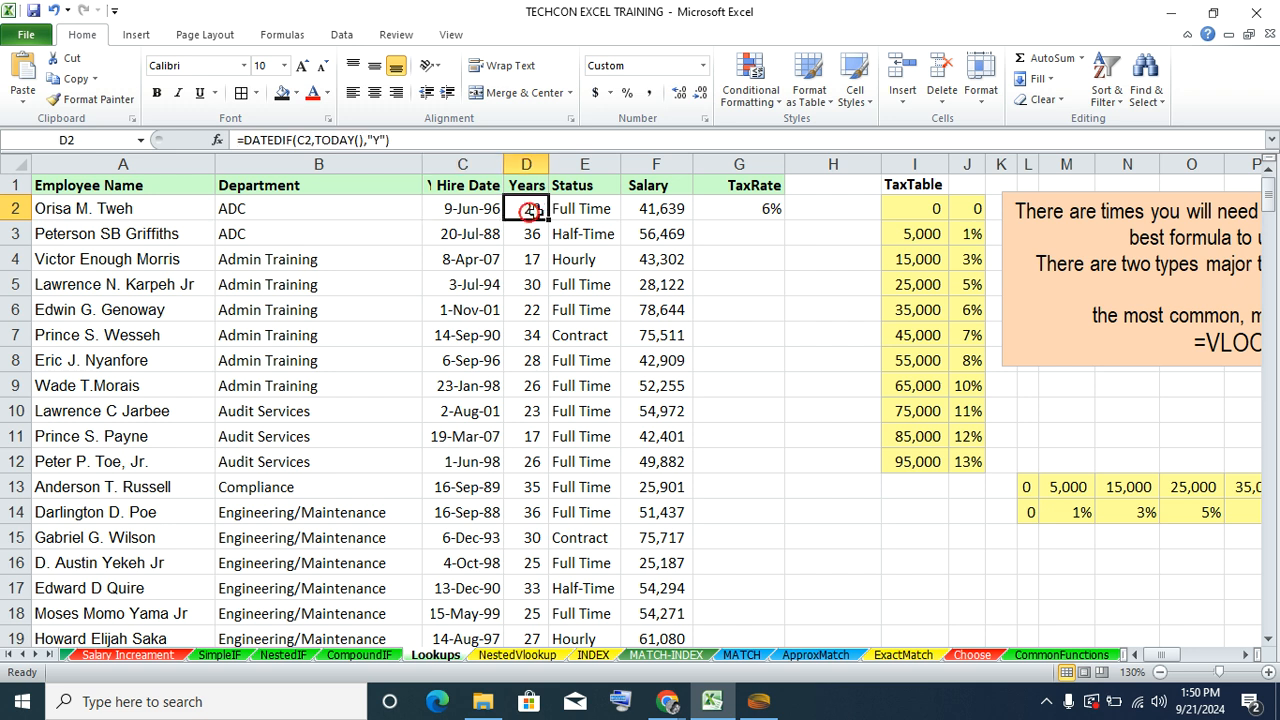
pyautogui.click(584, 211)
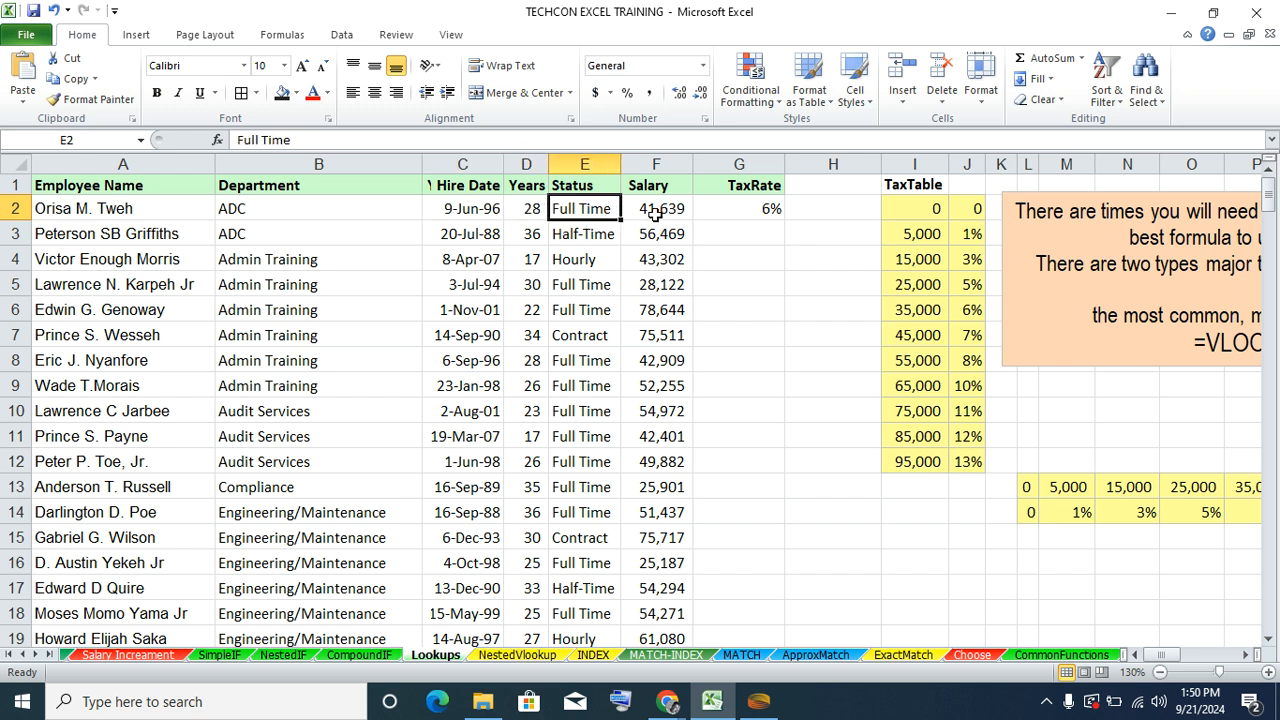
pyautogui.click(656, 213)
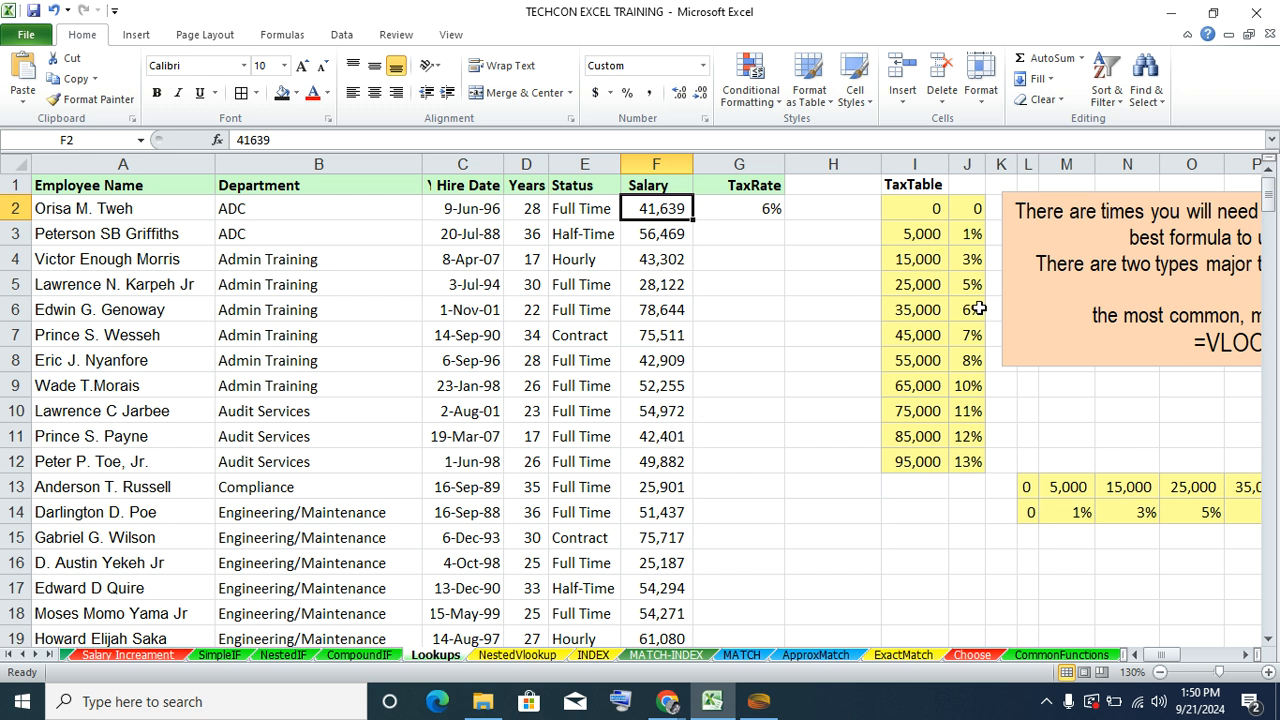
# - Examine how each salary threshold in the TaxTable pairs with its tax rate, going bracket by bracket
pyautogui.click(908, 202)
pyautogui.moveTo(950, 412); pyautogui.dragTo(966, 451)
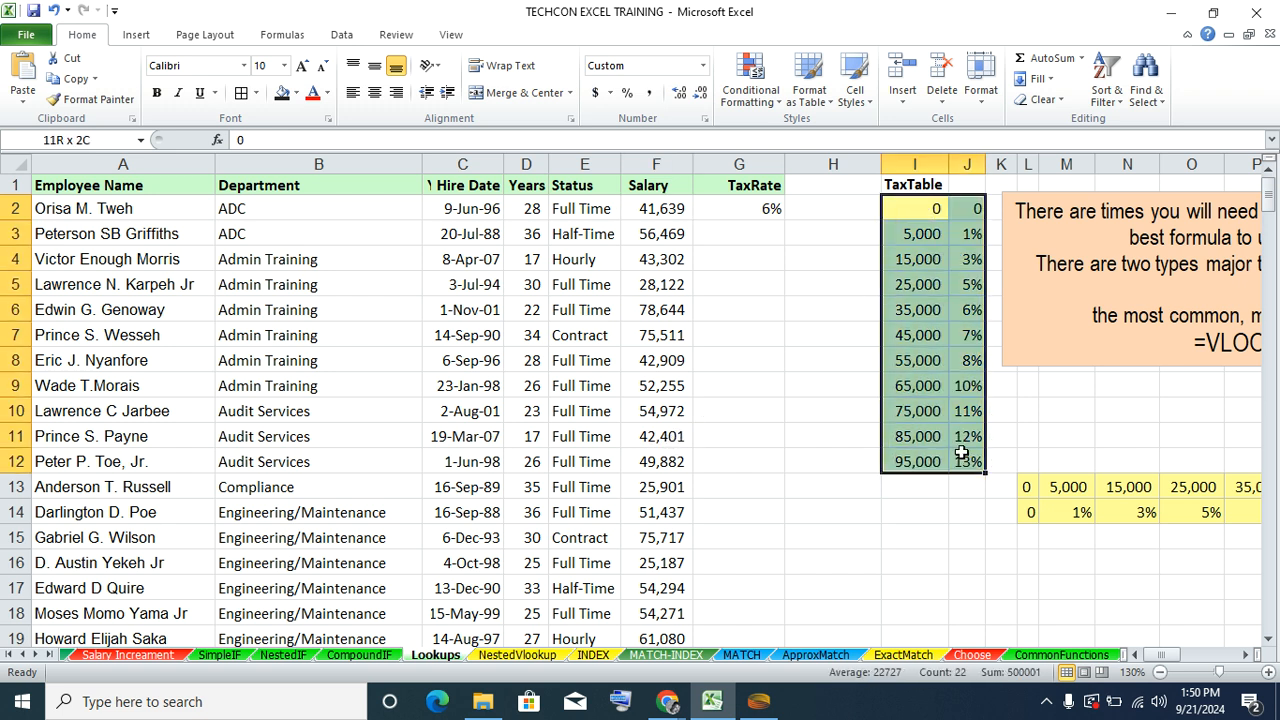
pyautogui.click(905, 232)
pyautogui.click(917, 206)
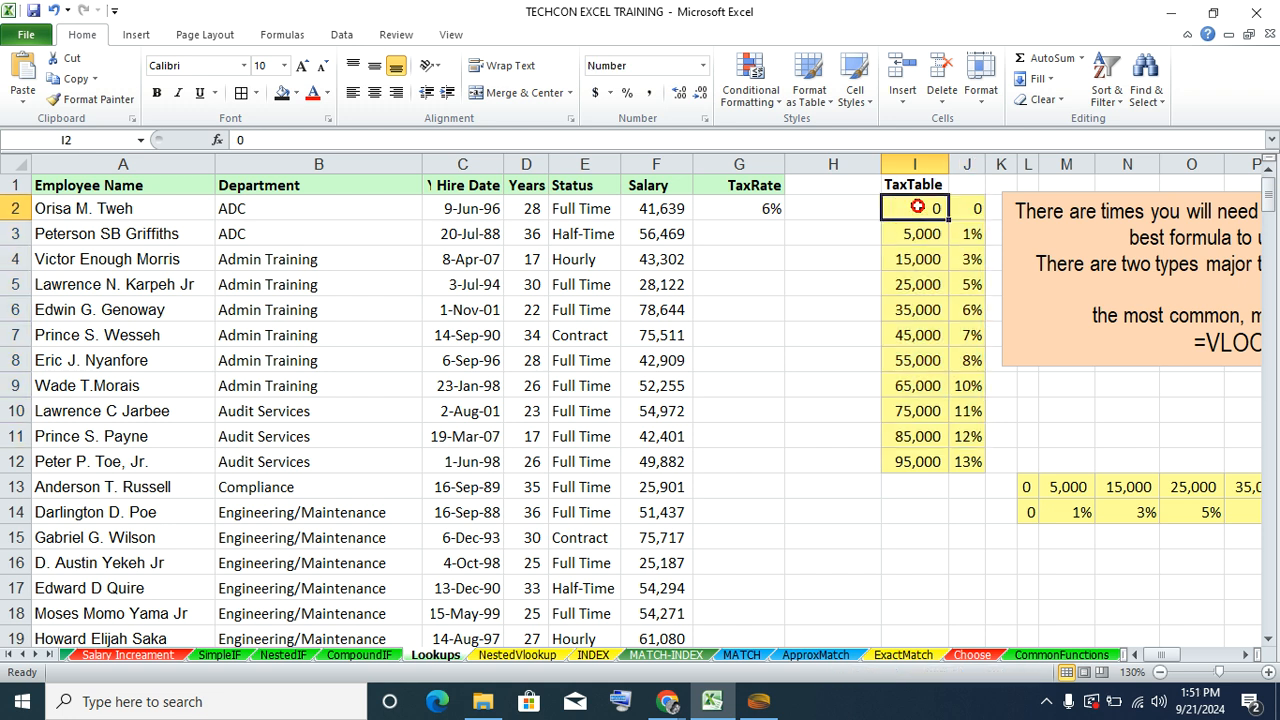
pyautogui.click(955, 208)
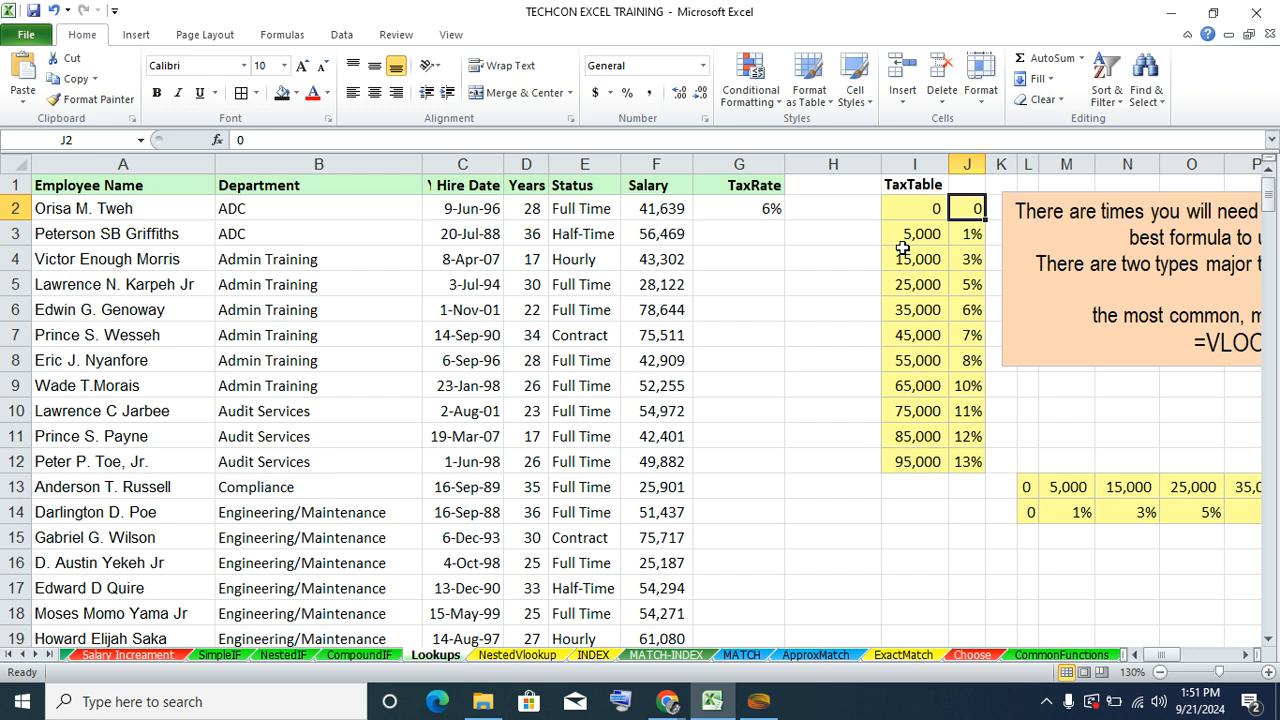
pyautogui.click(977, 233)
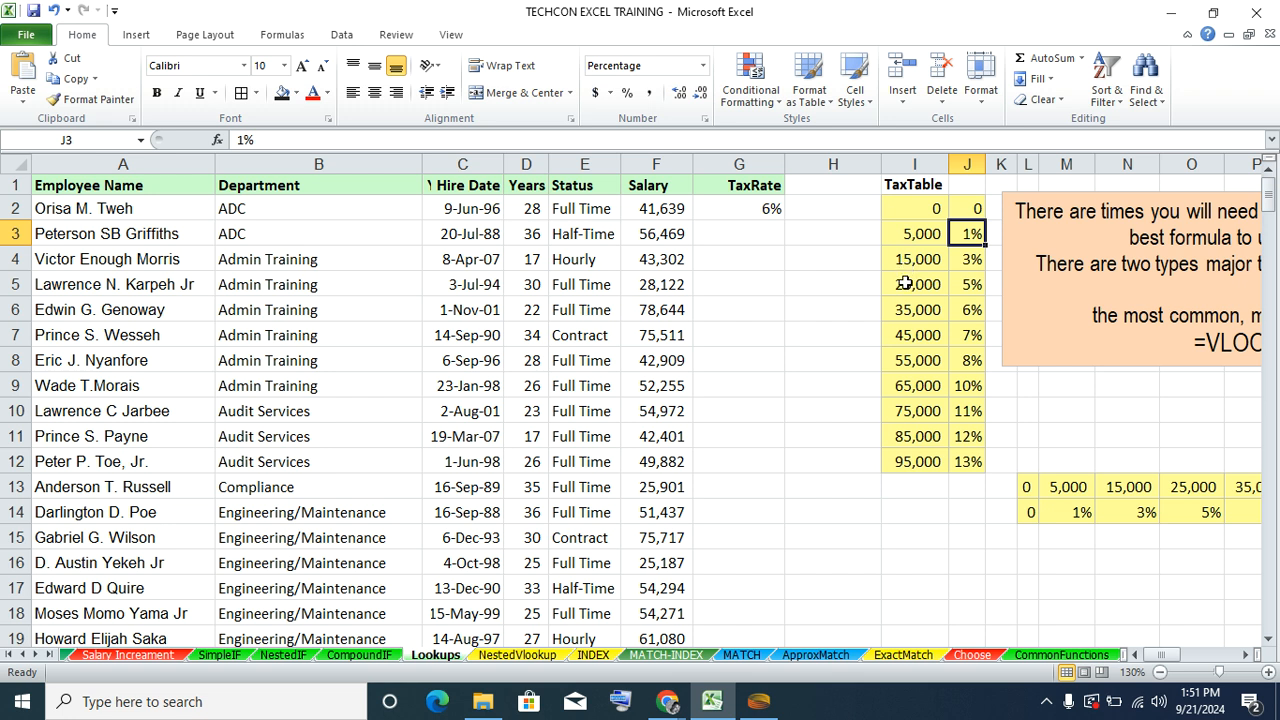
pyautogui.click(970, 259)
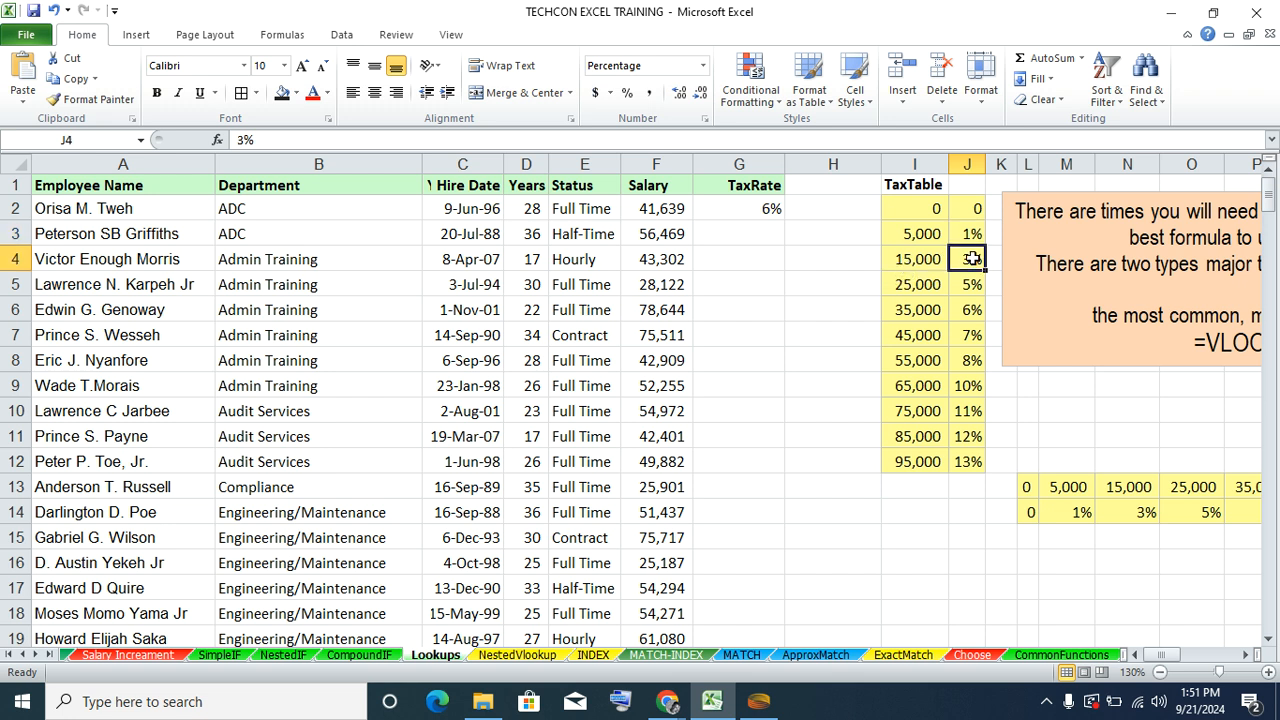
pyautogui.click(903, 284)
pyautogui.click(952, 284)
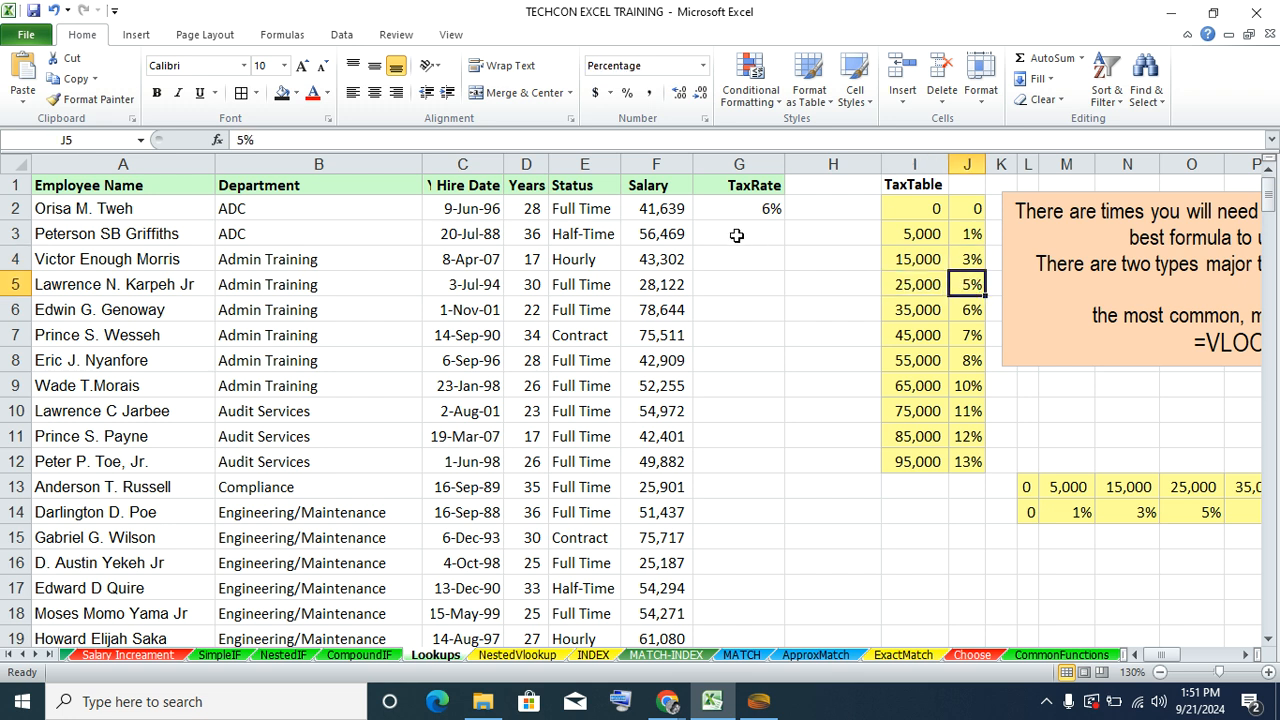
pyautogui.click(960, 334)
pyautogui.click(737, 285)
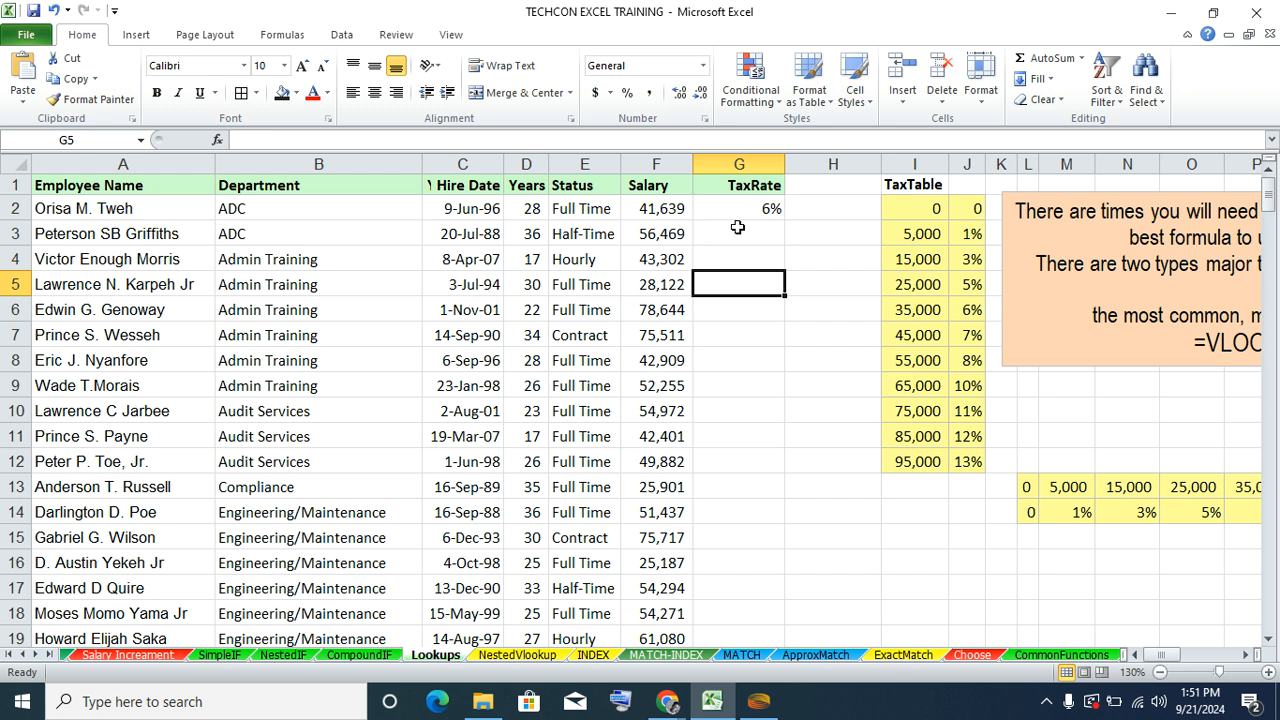
# - Select G3, the second employee's empty TaxRate cell, with the vertical tax table and explanation in view
pyautogui.click(1245, 654)
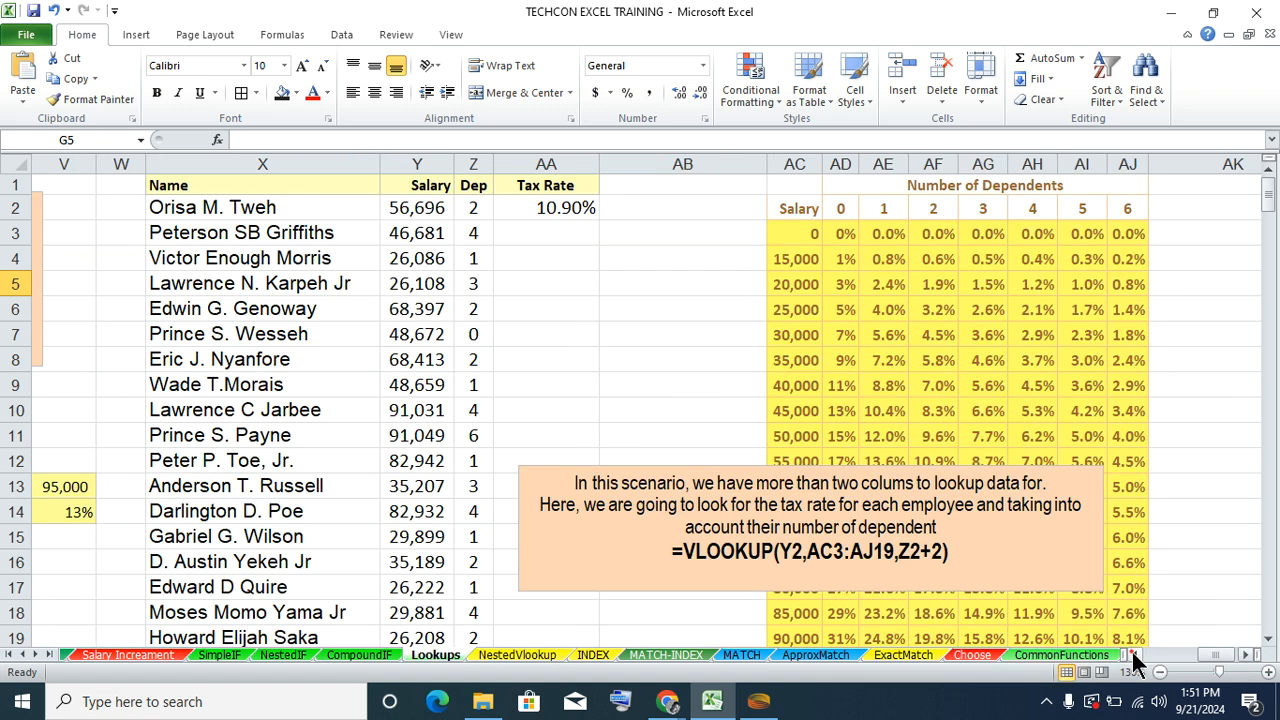
pyautogui.click(1133, 654)
pyautogui.click(1133, 654)
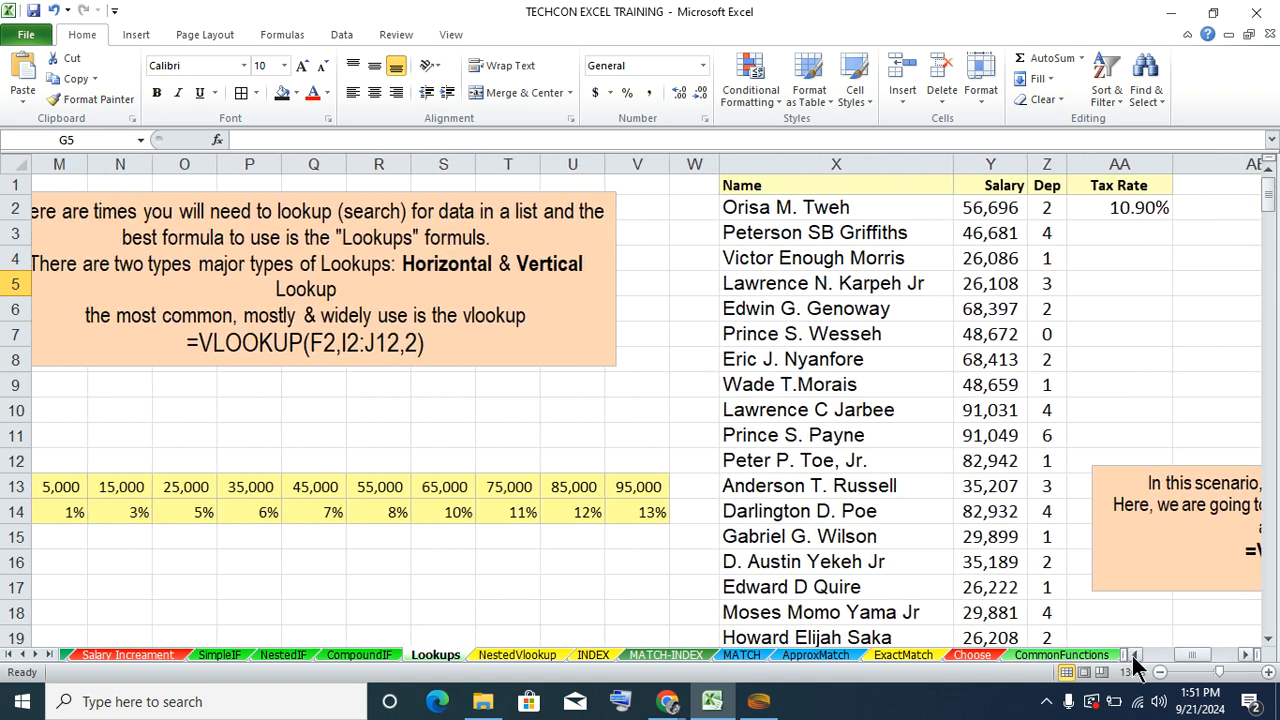
pyautogui.click(1133, 654)
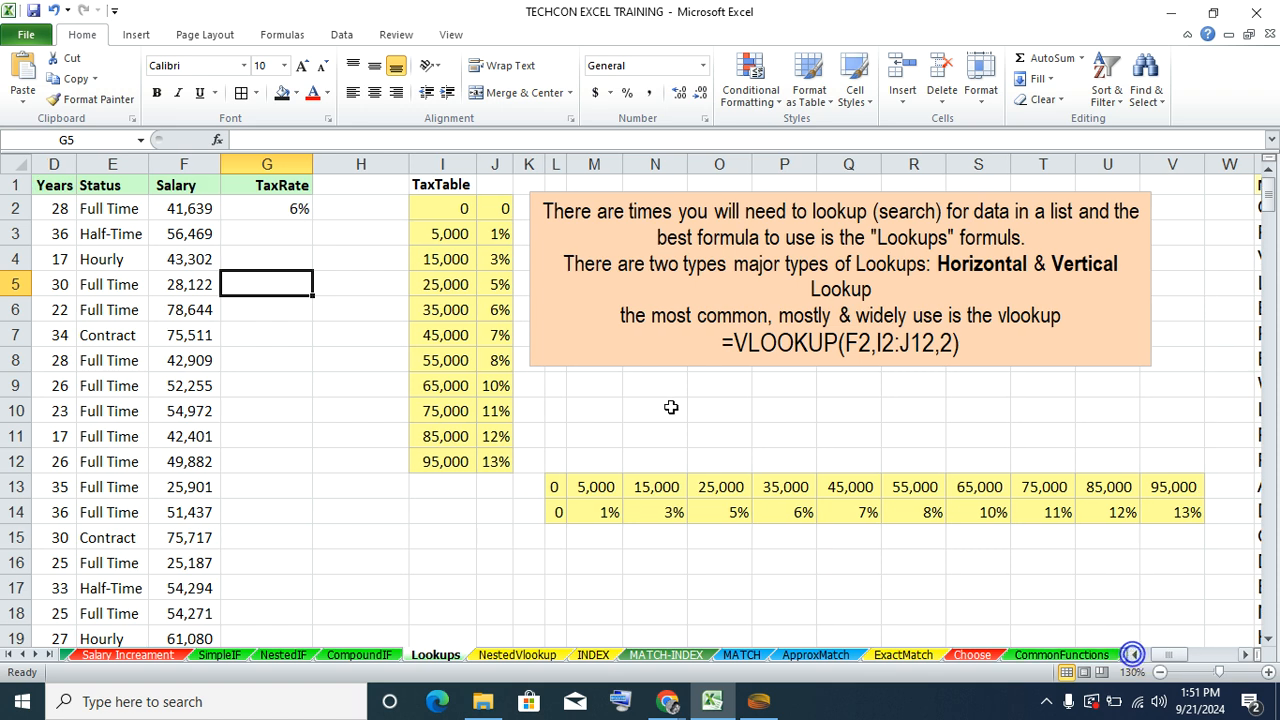
pyautogui.click(255, 237)
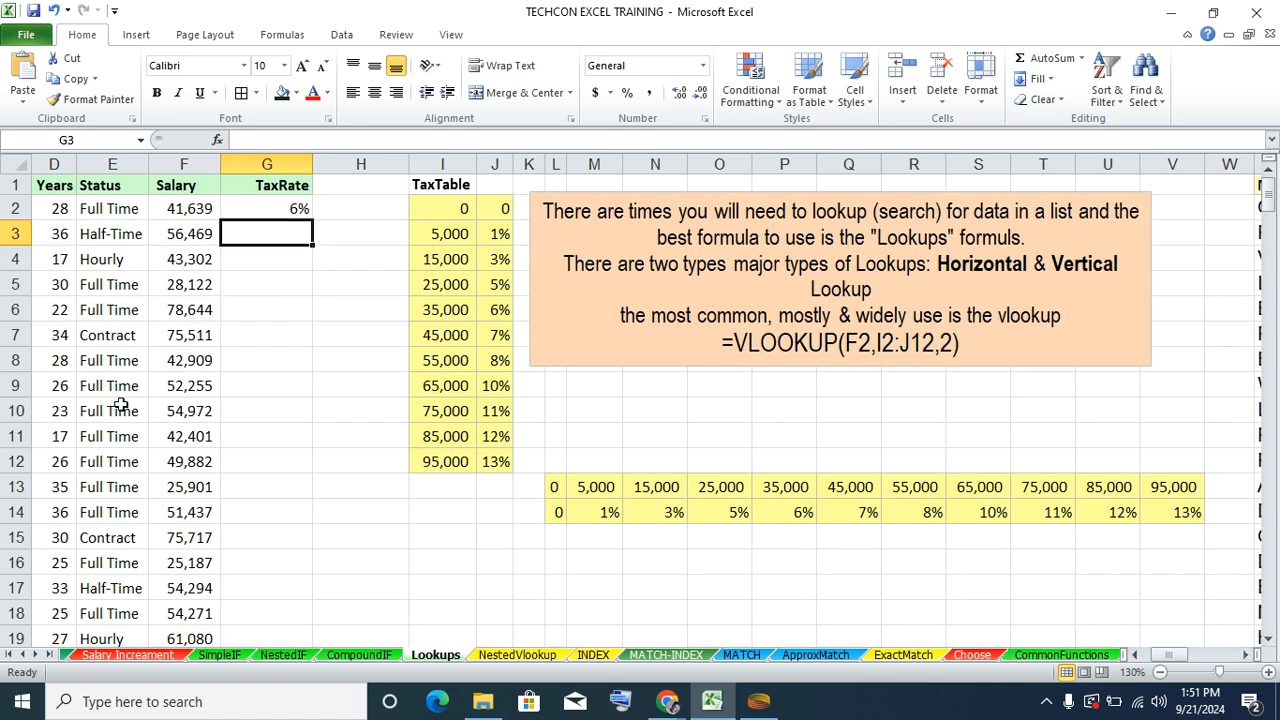
pyautogui.write('=')
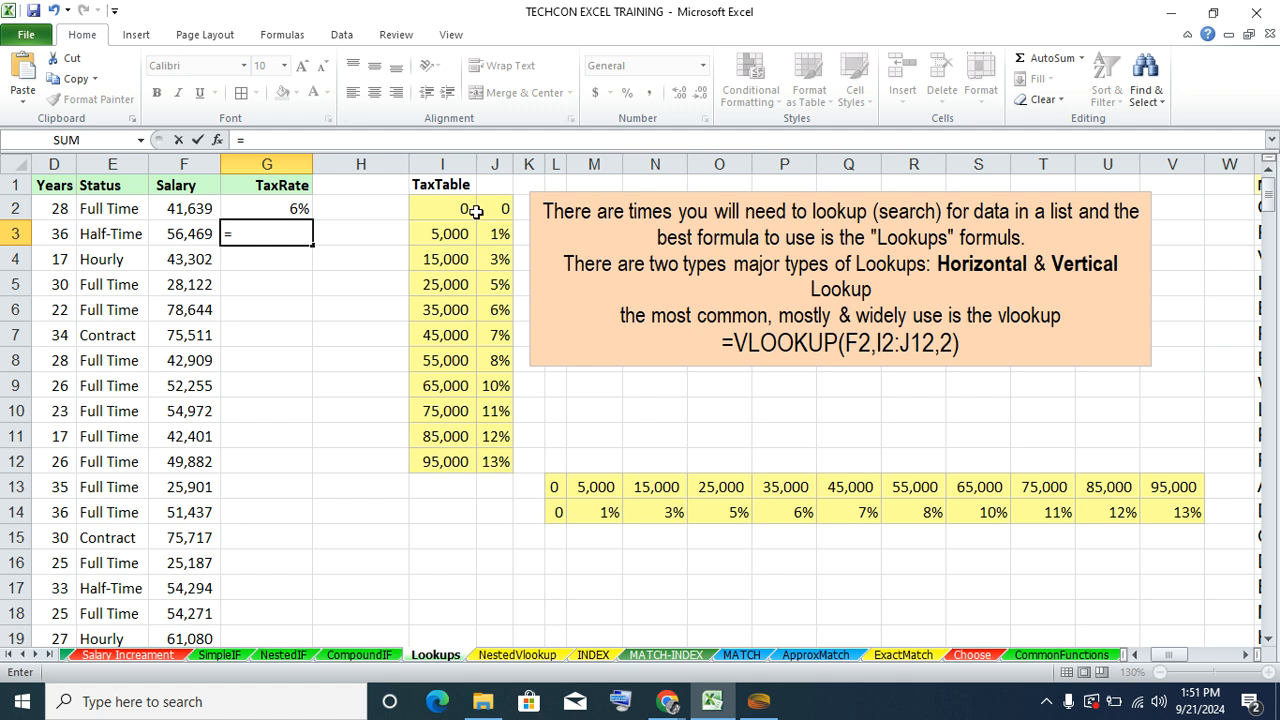
pyautogui.moveTo(442, 208)
pyautogui.mouseDown()
pyautogui.moveTo(445, 412)
pyautogui.moveTo(442, 208)
pyautogui.mouseUp()
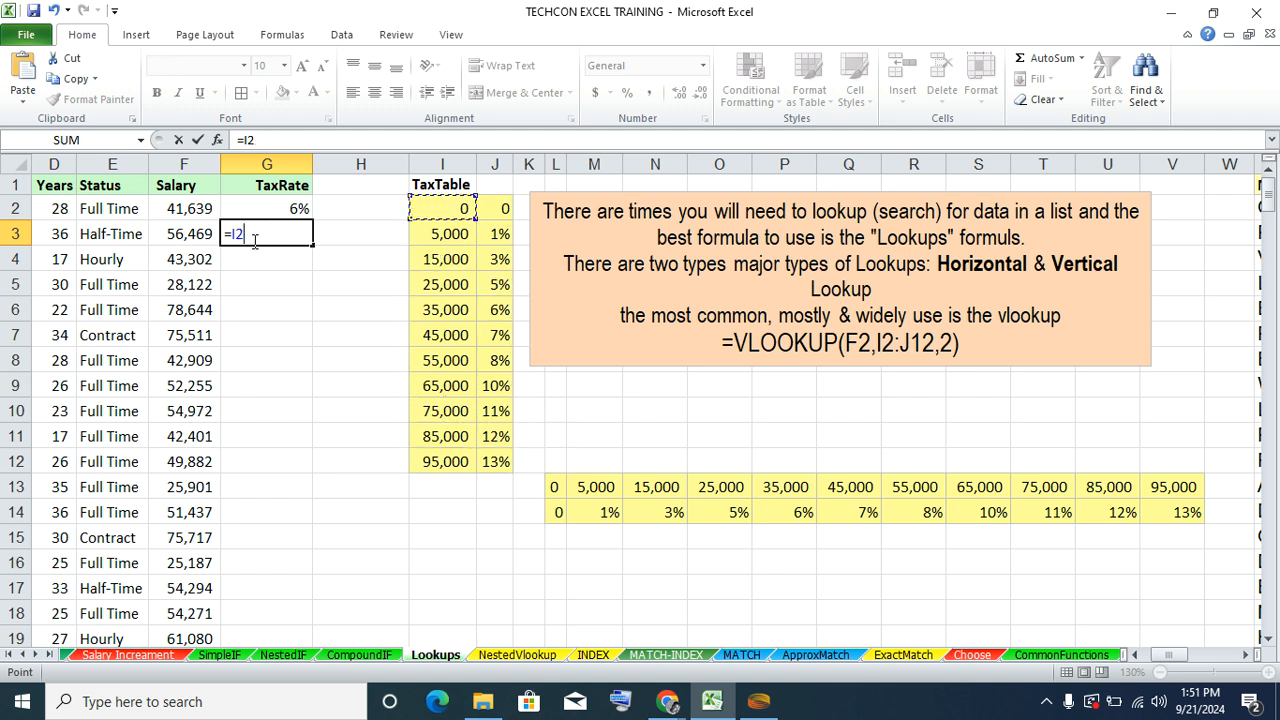
pyautogui.press('Escape')
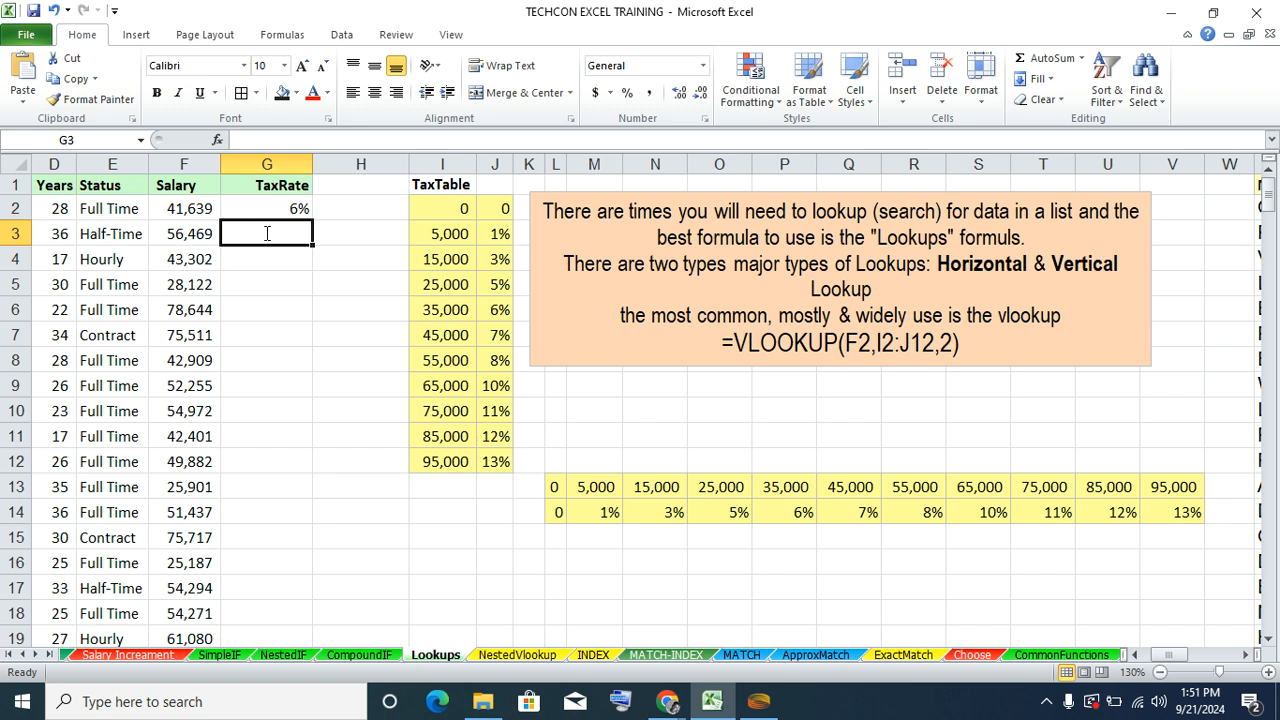
# - Enter =VLOOKUP(F3,I2:J12,2) in G3 to look up the salary's tax rate, and reselect the cell to check the formula
pyautogui.write('=VLOOKUP(')
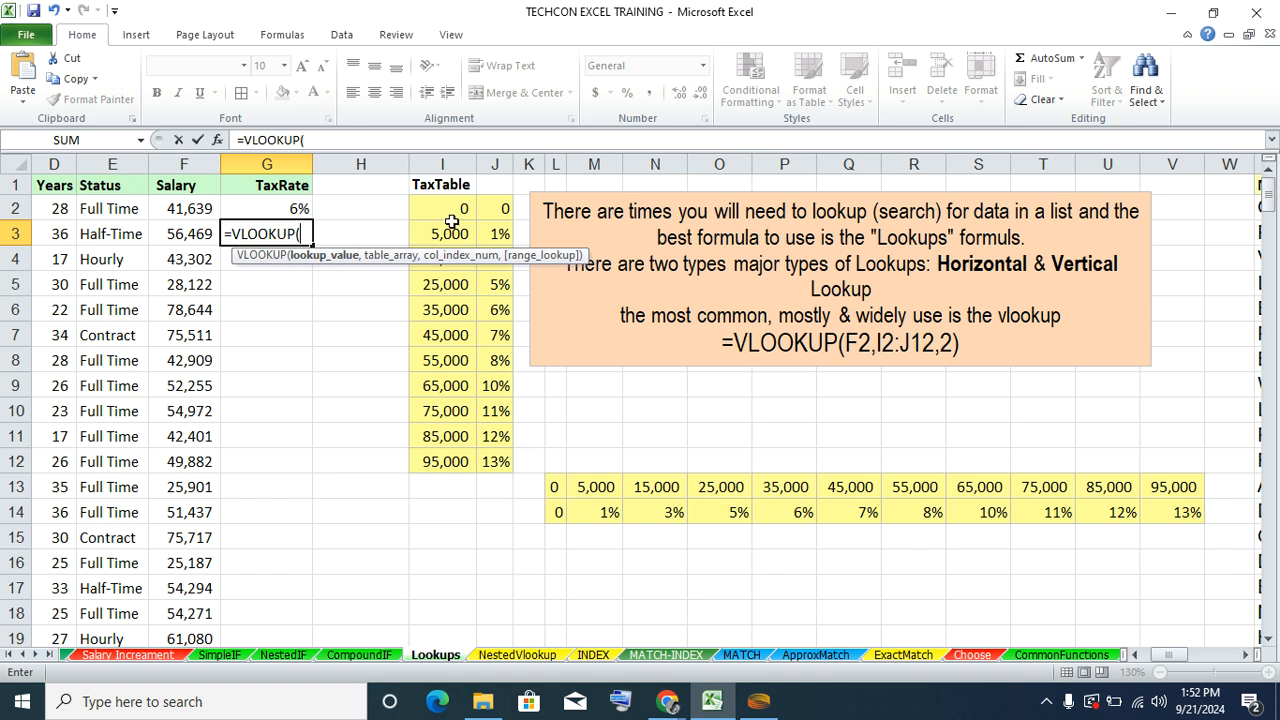
pyautogui.click(190, 236)
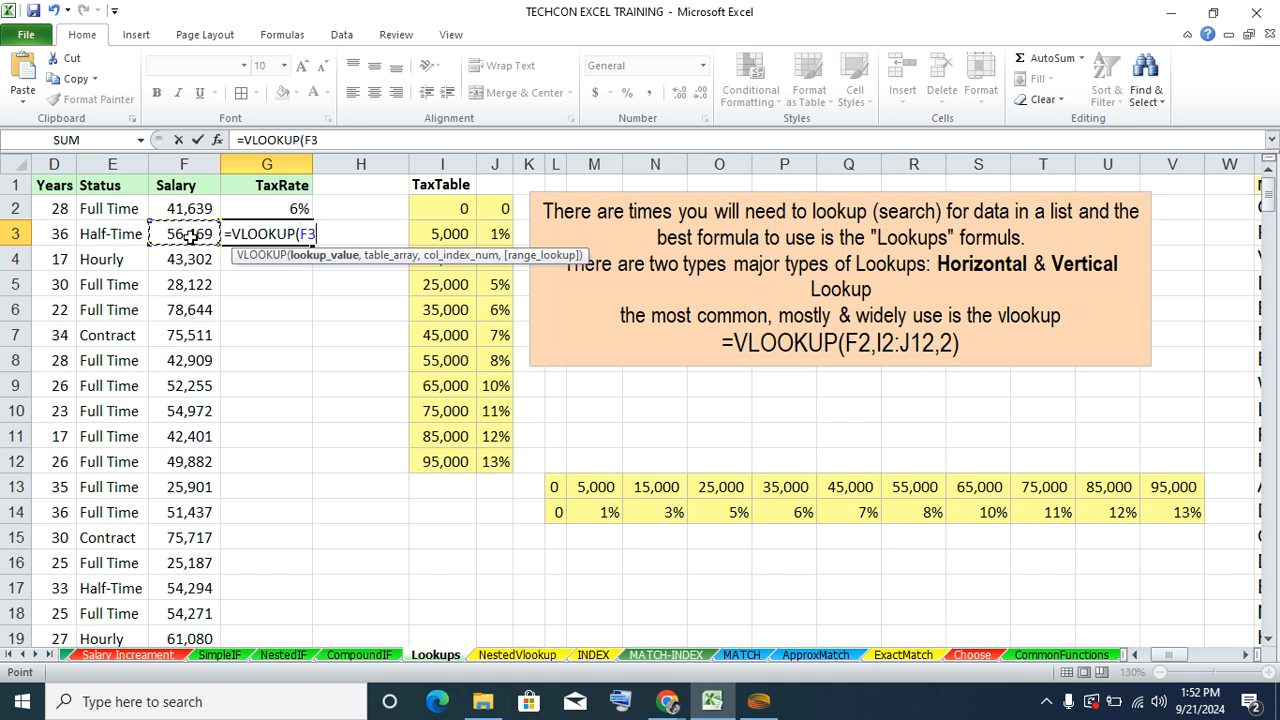
pyautogui.write(',')
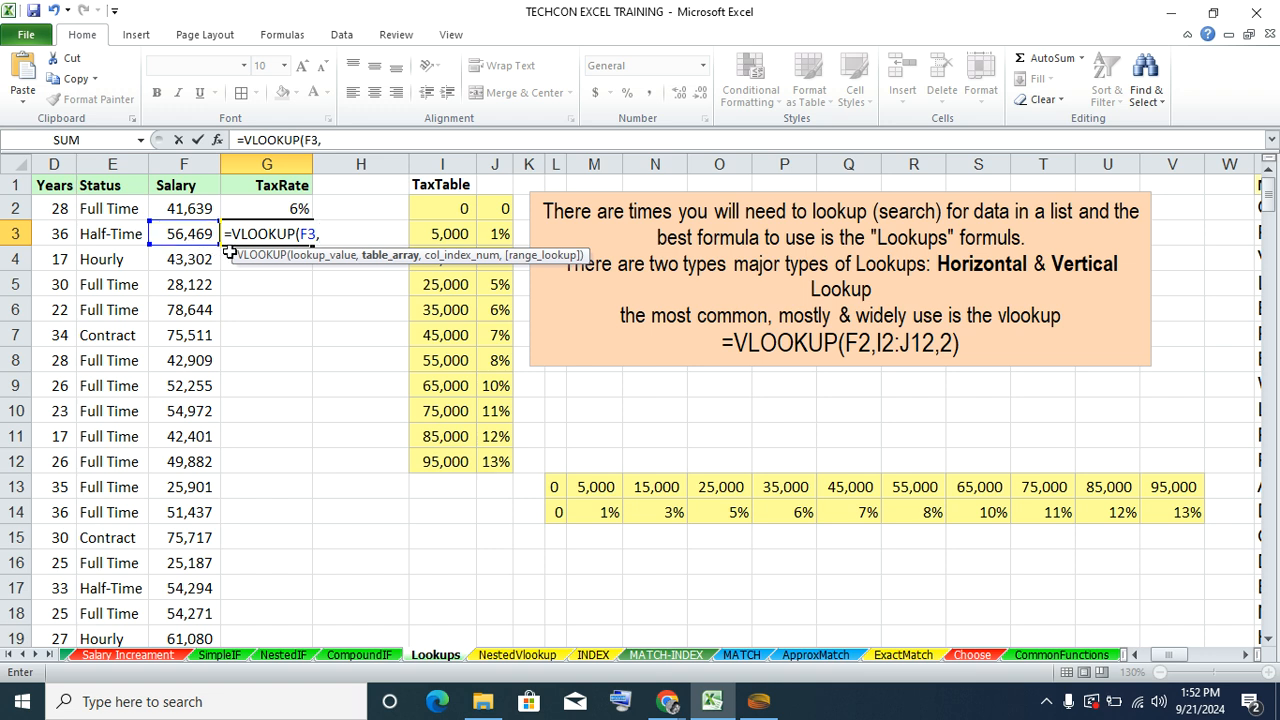
pyautogui.moveTo(434, 202); pyautogui.dragTo(497, 460)
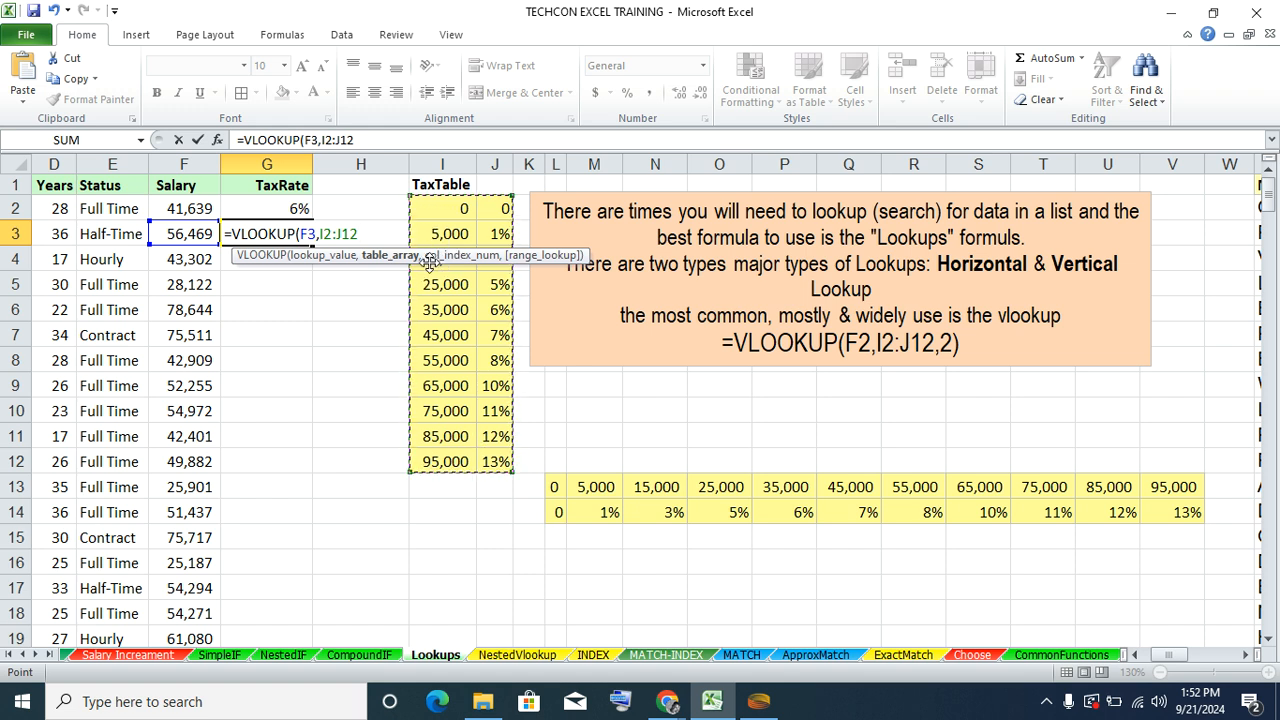
pyautogui.write(',')
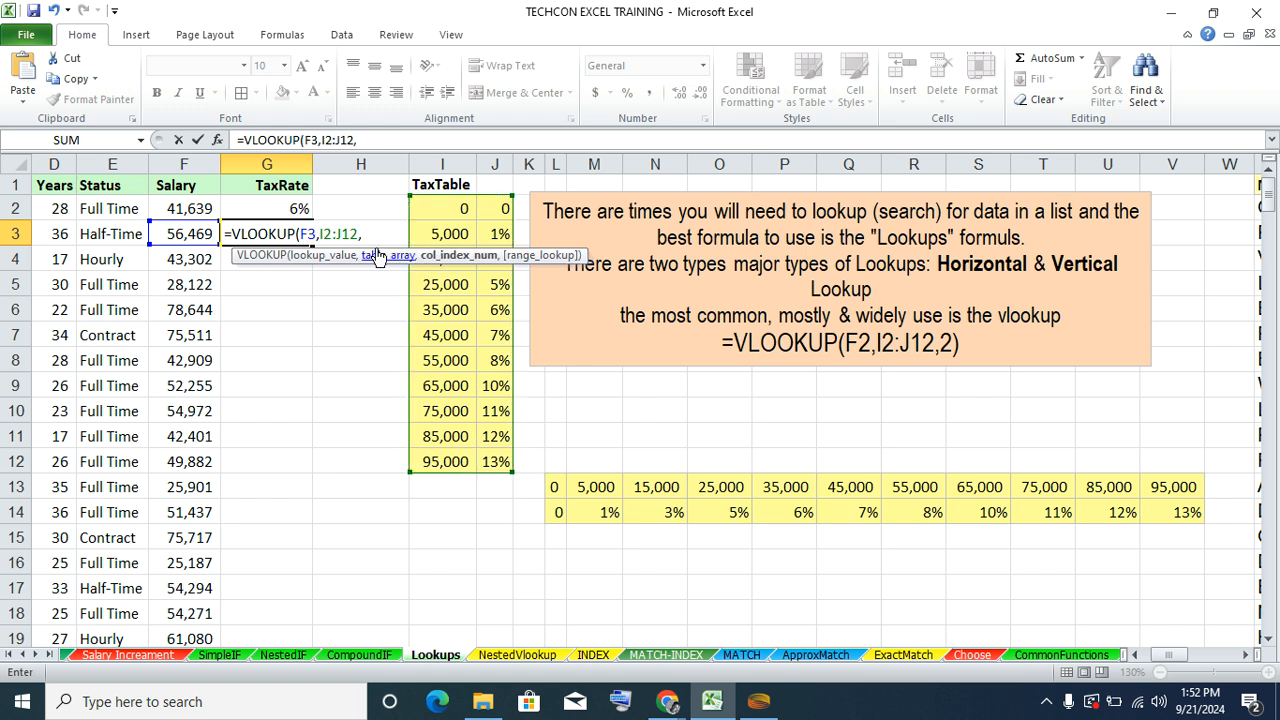
pyautogui.write('2')
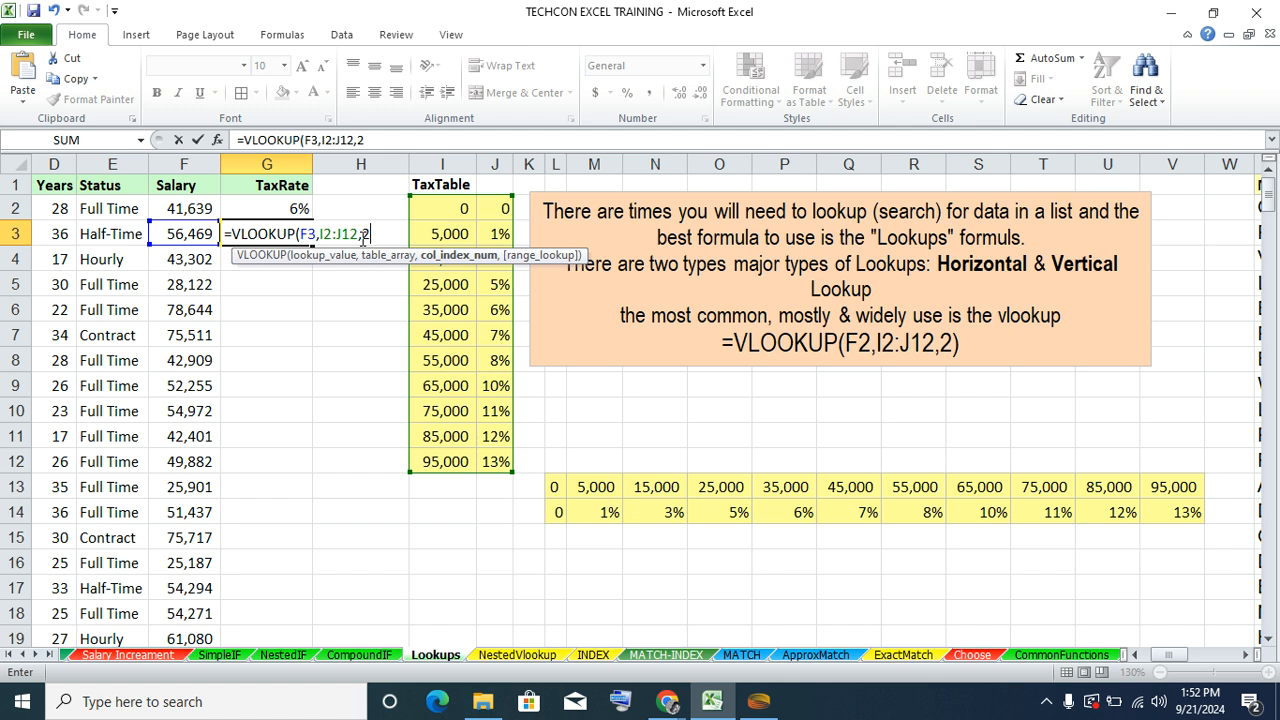
pyautogui.press('Return')
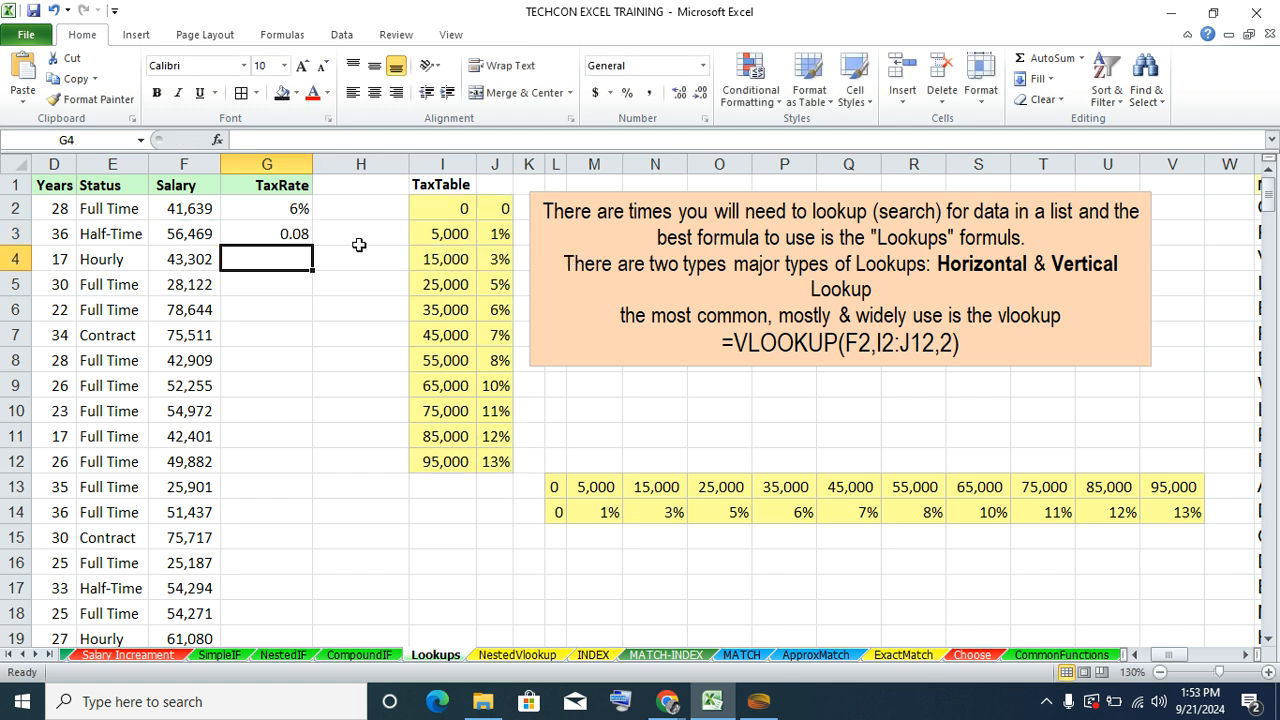
pyautogui.click(291, 233)
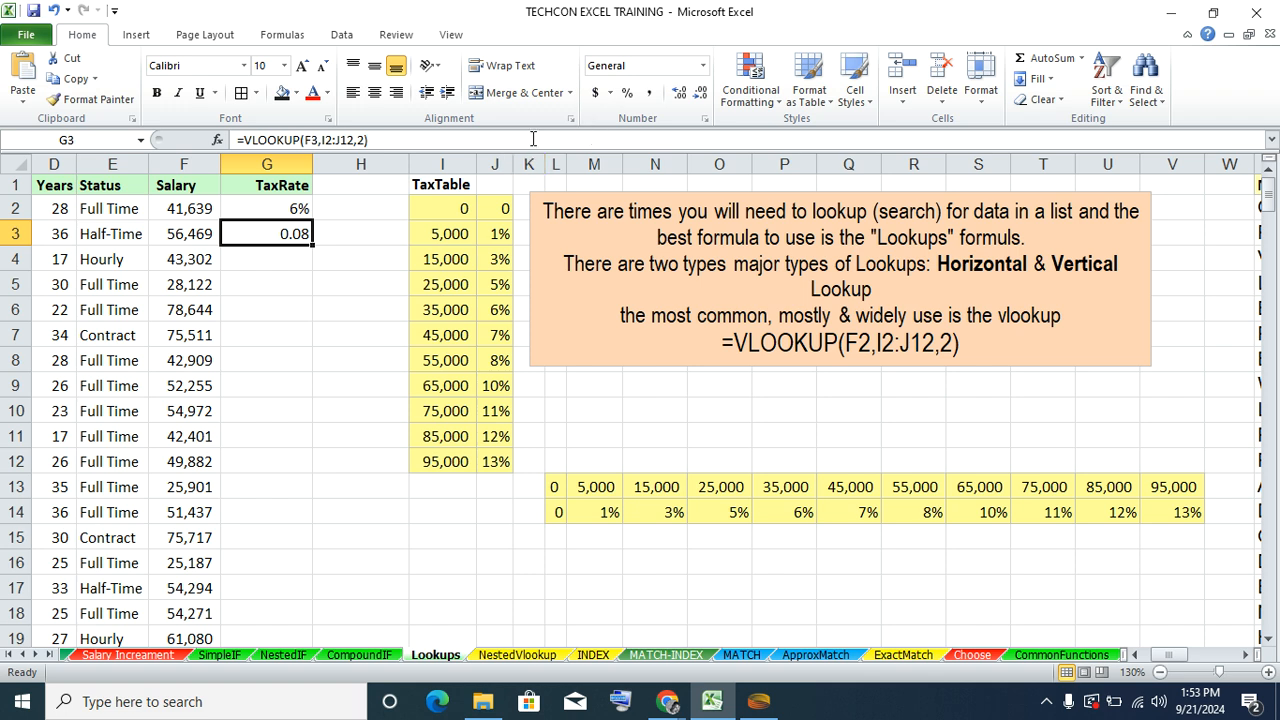
# - Format the tax rate in G3 as a percentage and check it against the 55,000 bracket in the TaxTable
pyautogui.click(626, 93)
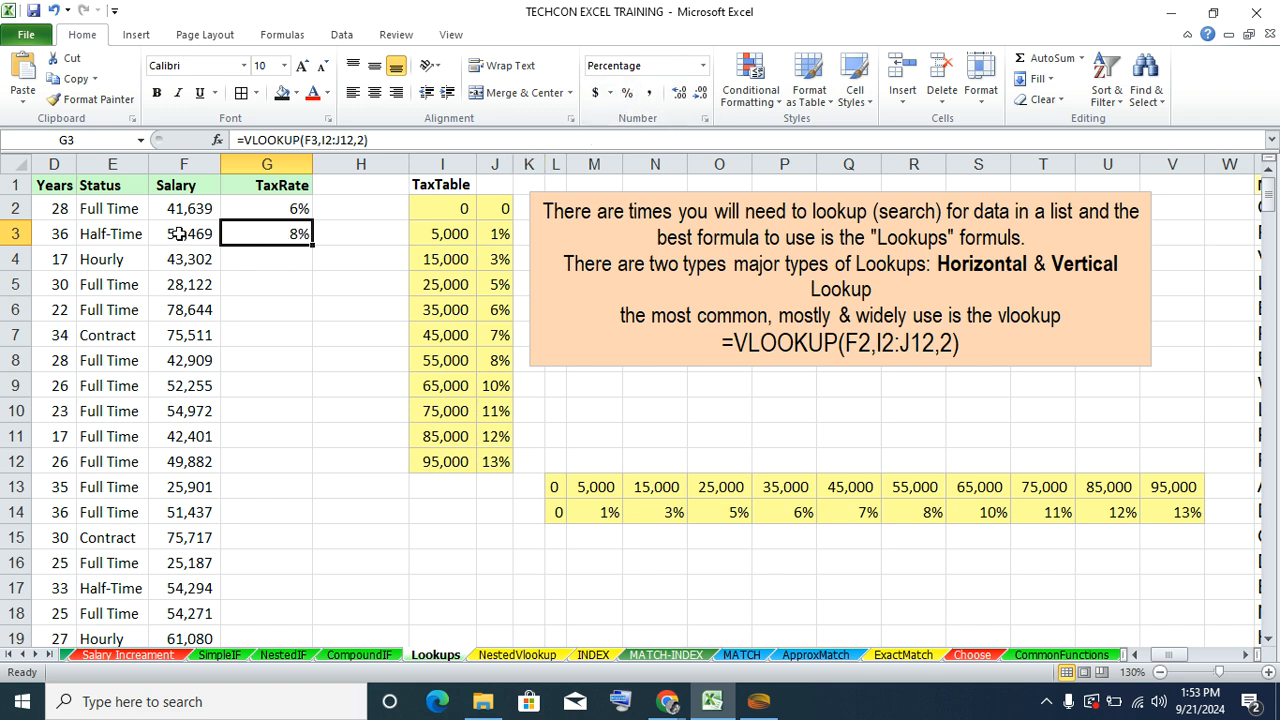
pyautogui.click(1136, 655)
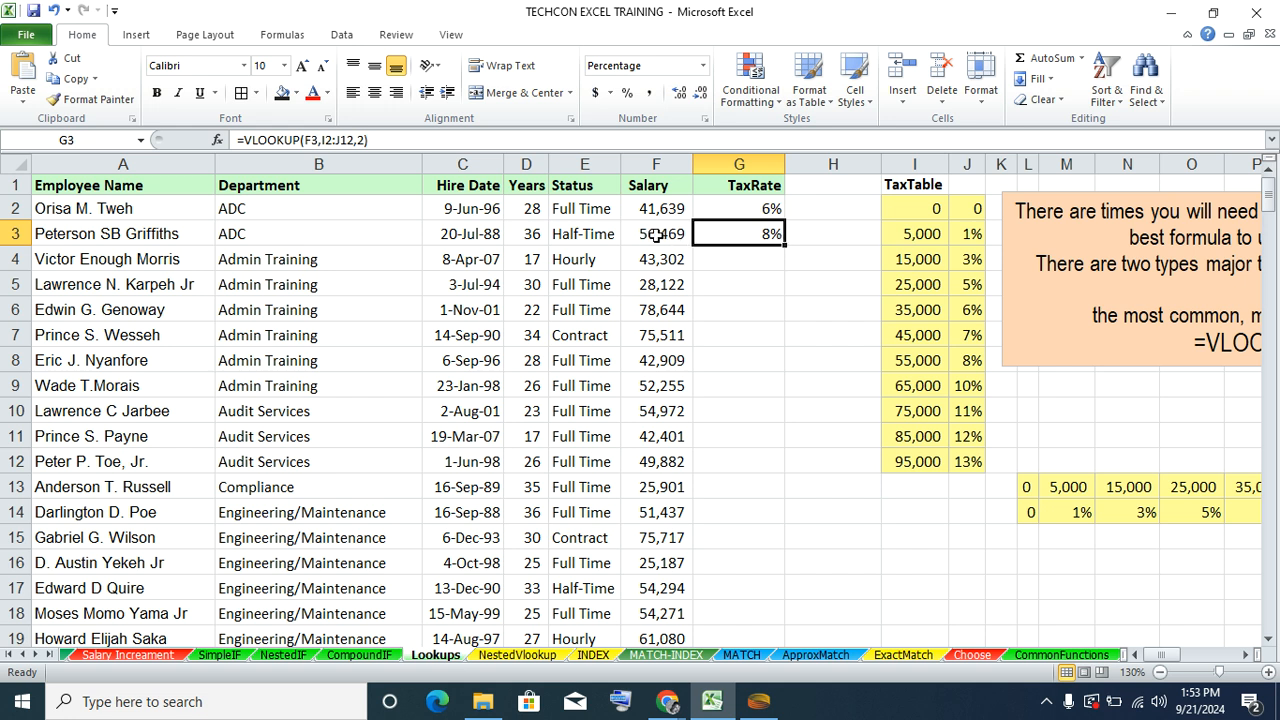
pyautogui.click(921, 360)
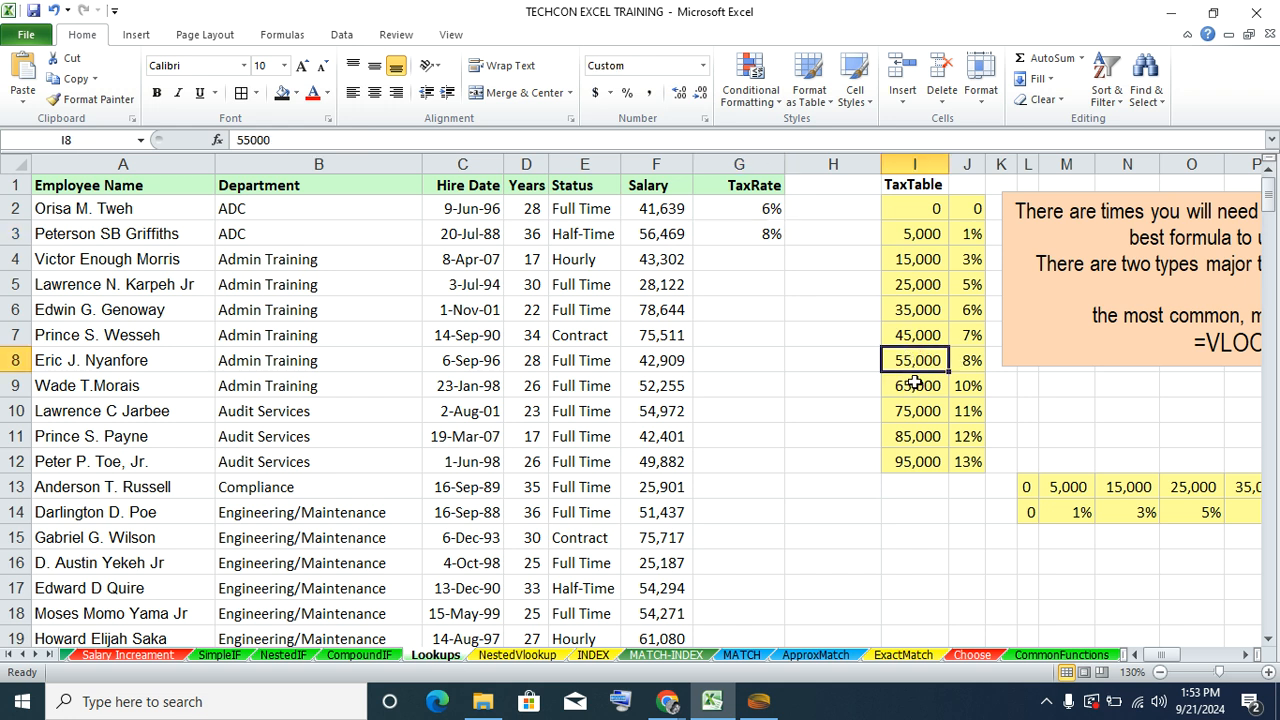
pyautogui.click(962, 360)
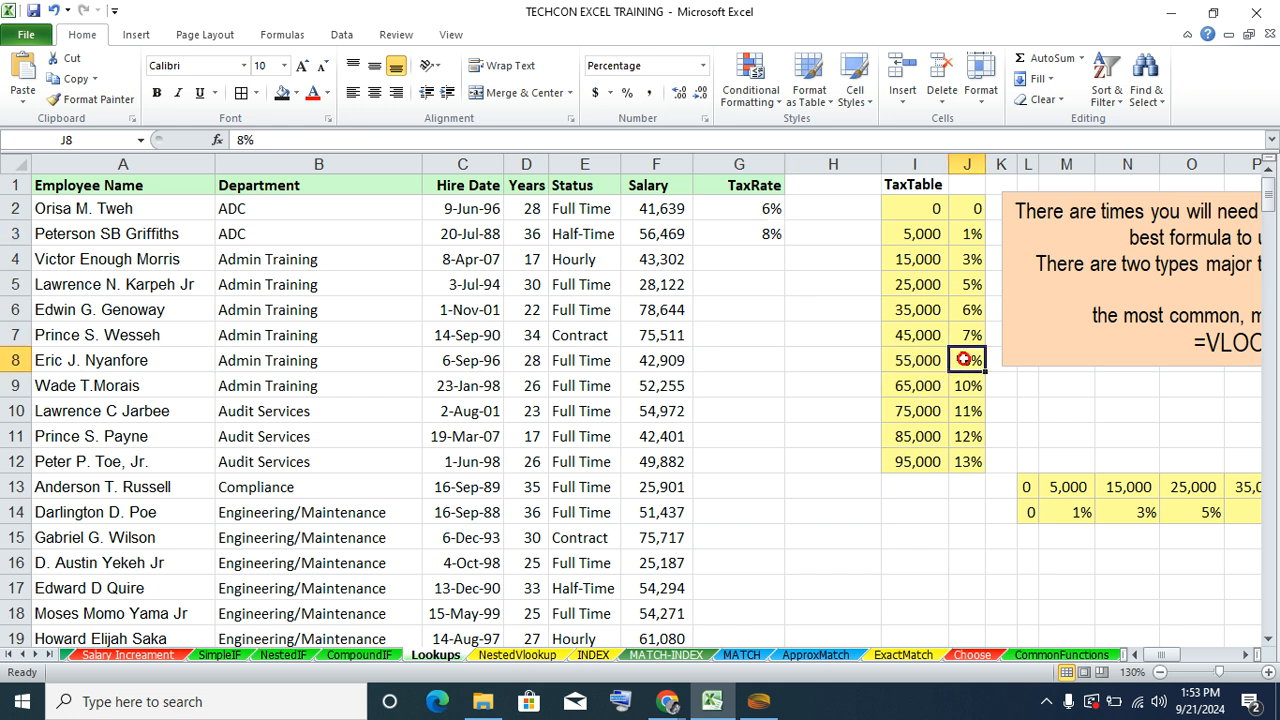
pyautogui.click(766, 235)
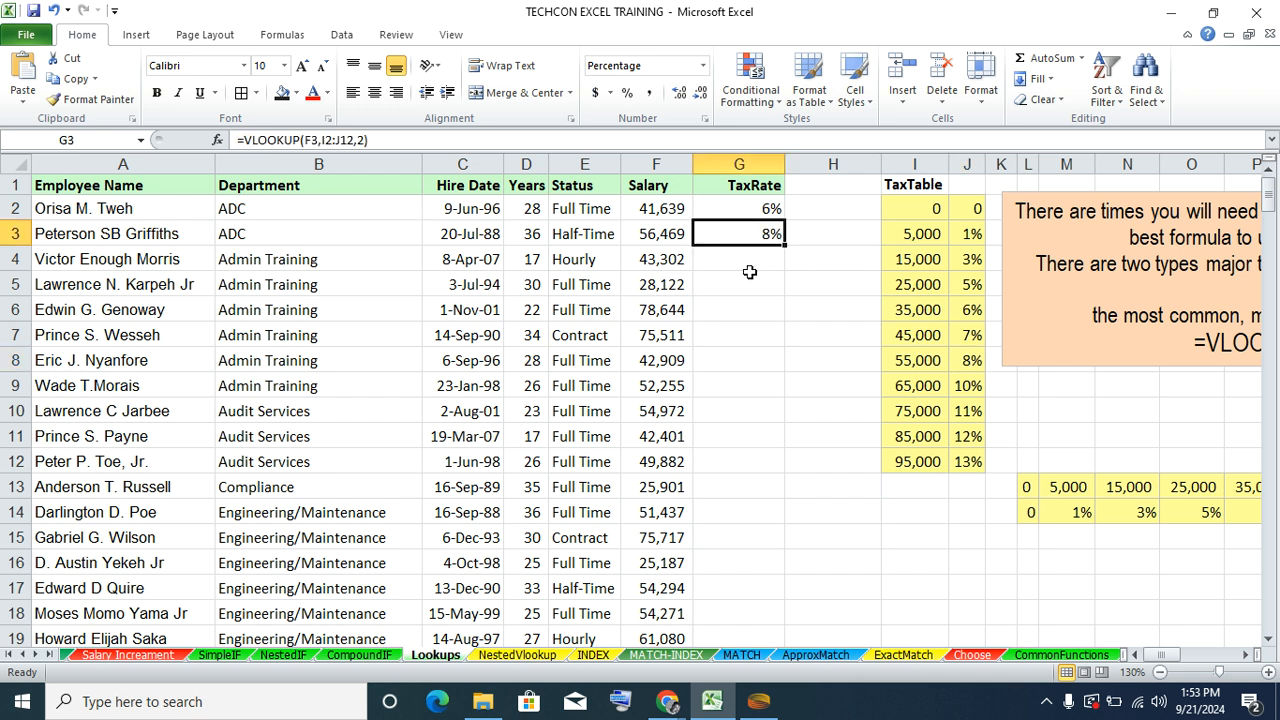
# - Point out the TaxTable range I2:J12 as the lookup area for the third employee's rate, and clear the selection
pyautogui.click(748, 259)
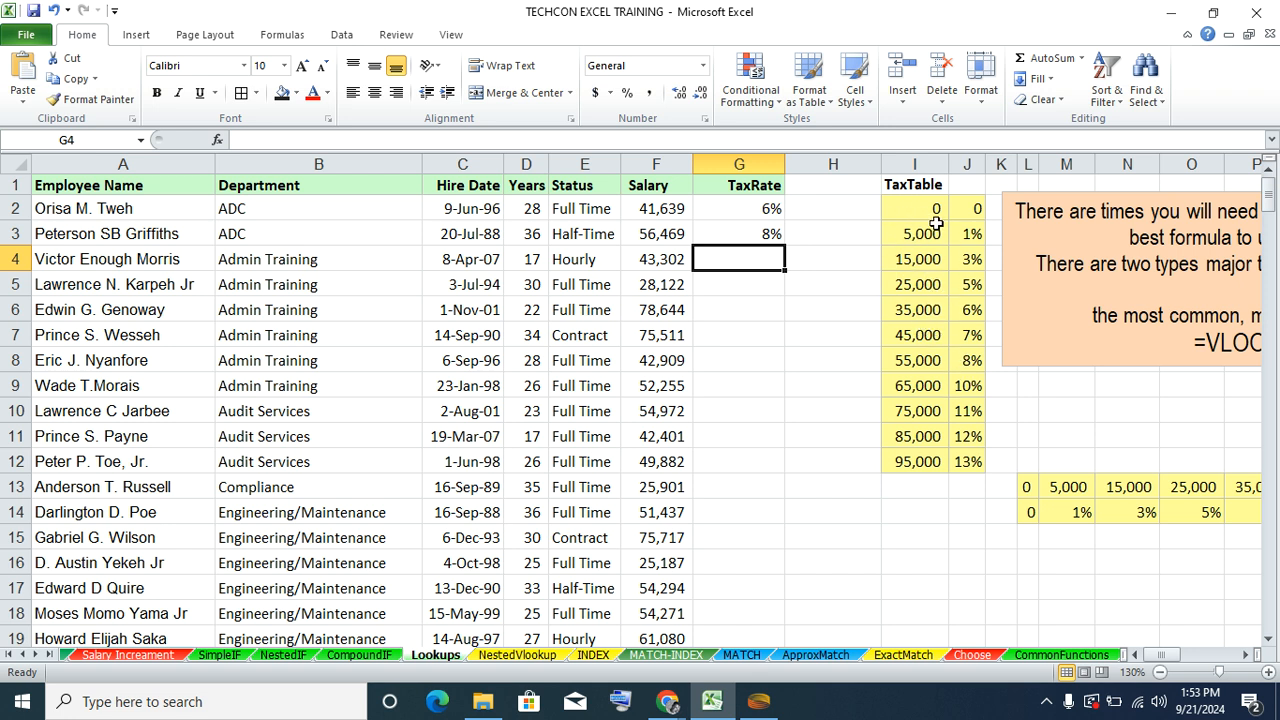
pyautogui.moveTo(899, 208); pyautogui.dragTo(940, 208)
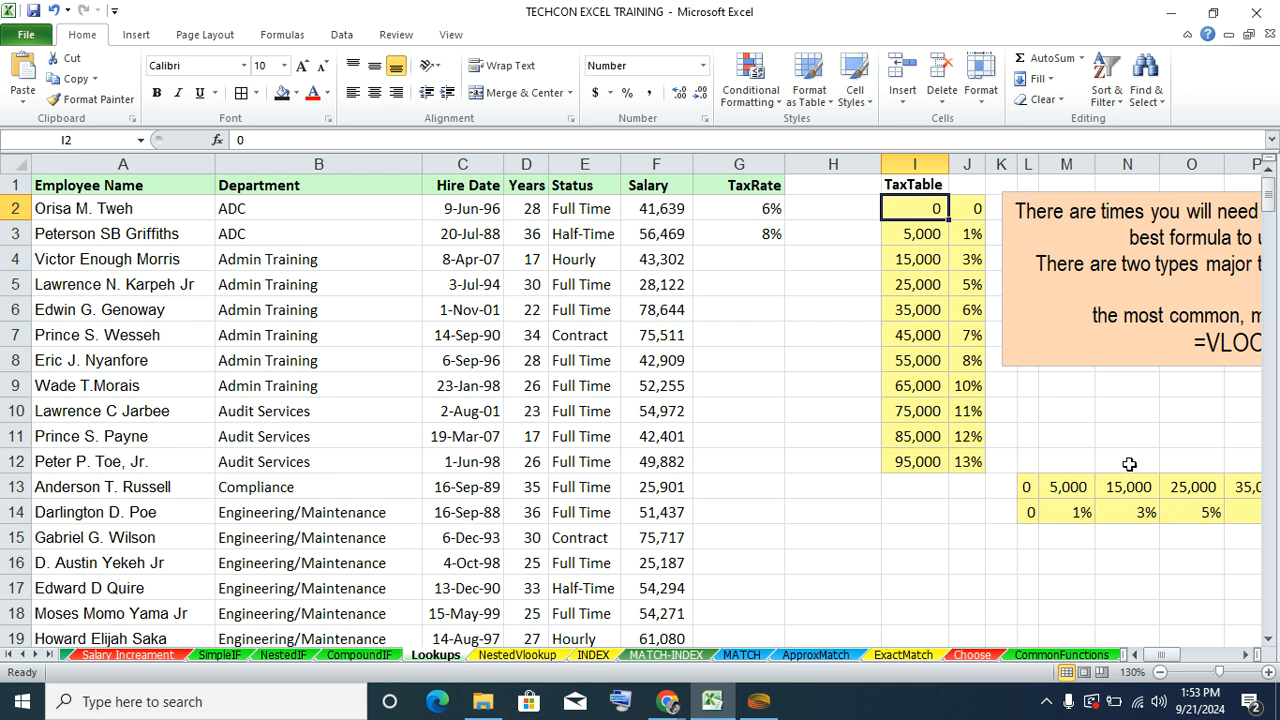
pyautogui.moveTo(889, 208); pyautogui.dragTo(957, 455)
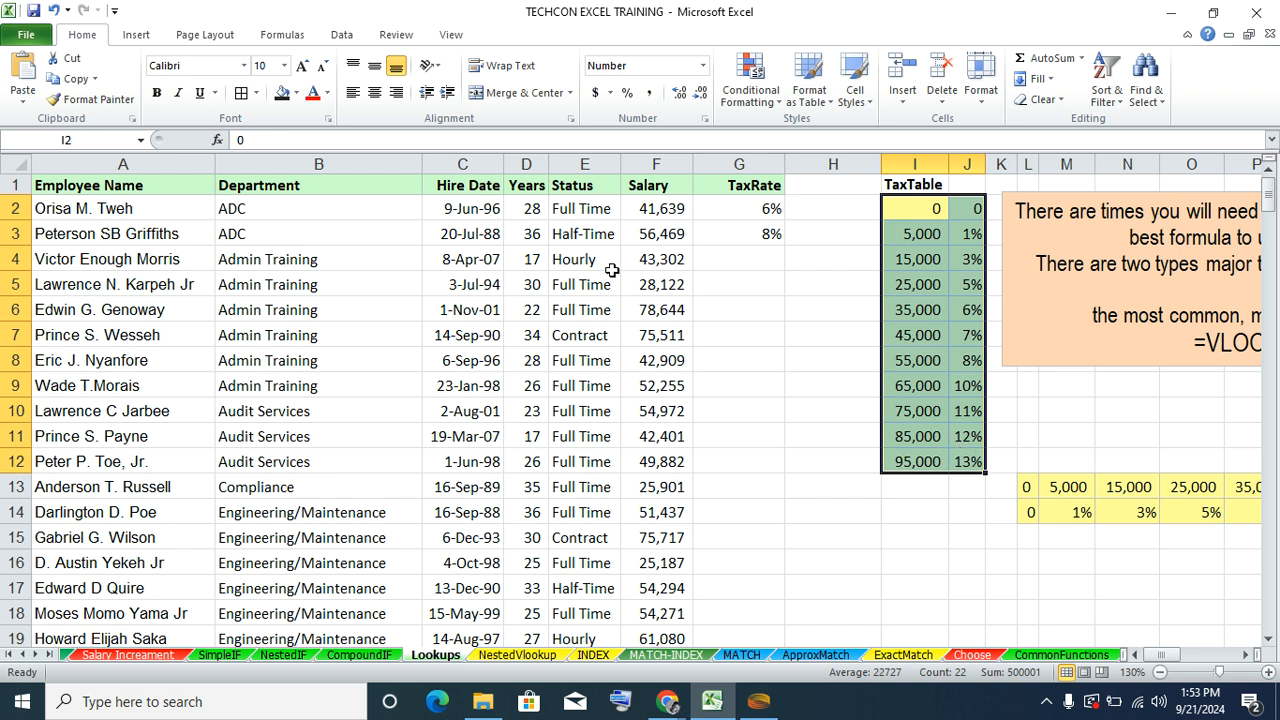
pyautogui.click(782, 351)
pyautogui.click(808, 328)
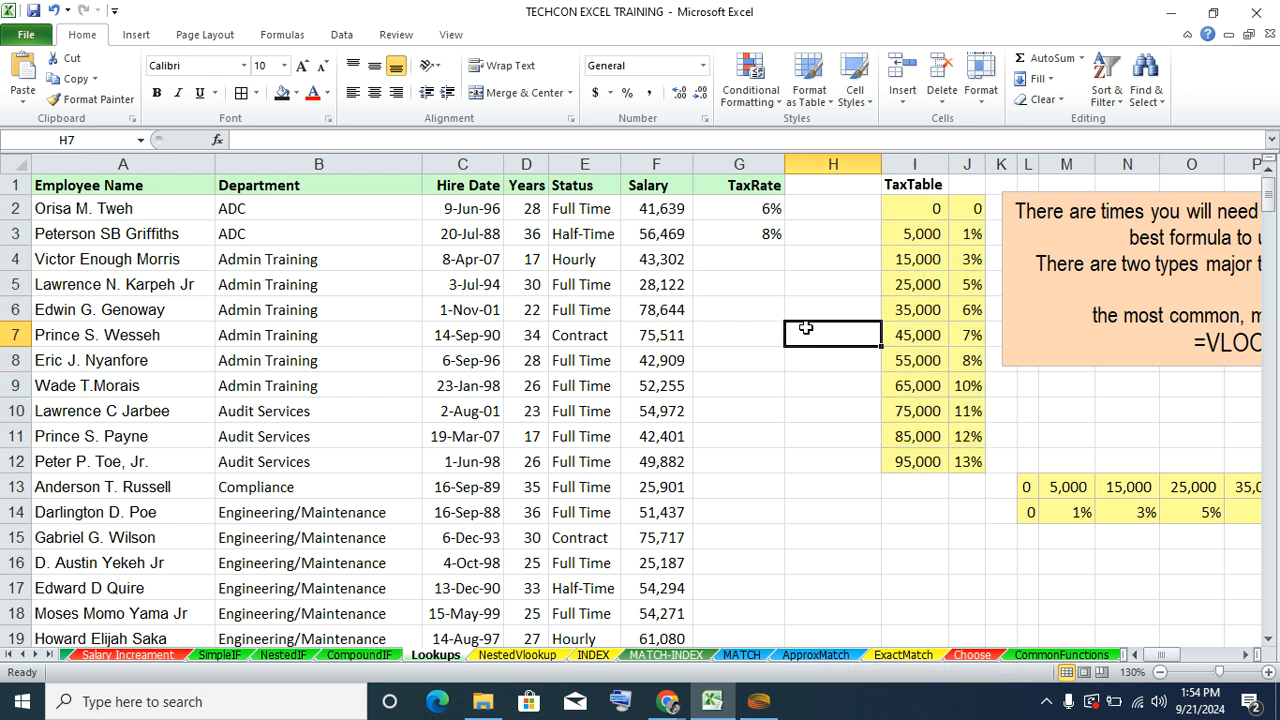
# - Enter =VLOOKUP(F4,I2:J12,2) in G4 to look up the third employee's tax rate
pyautogui.click(752, 265)
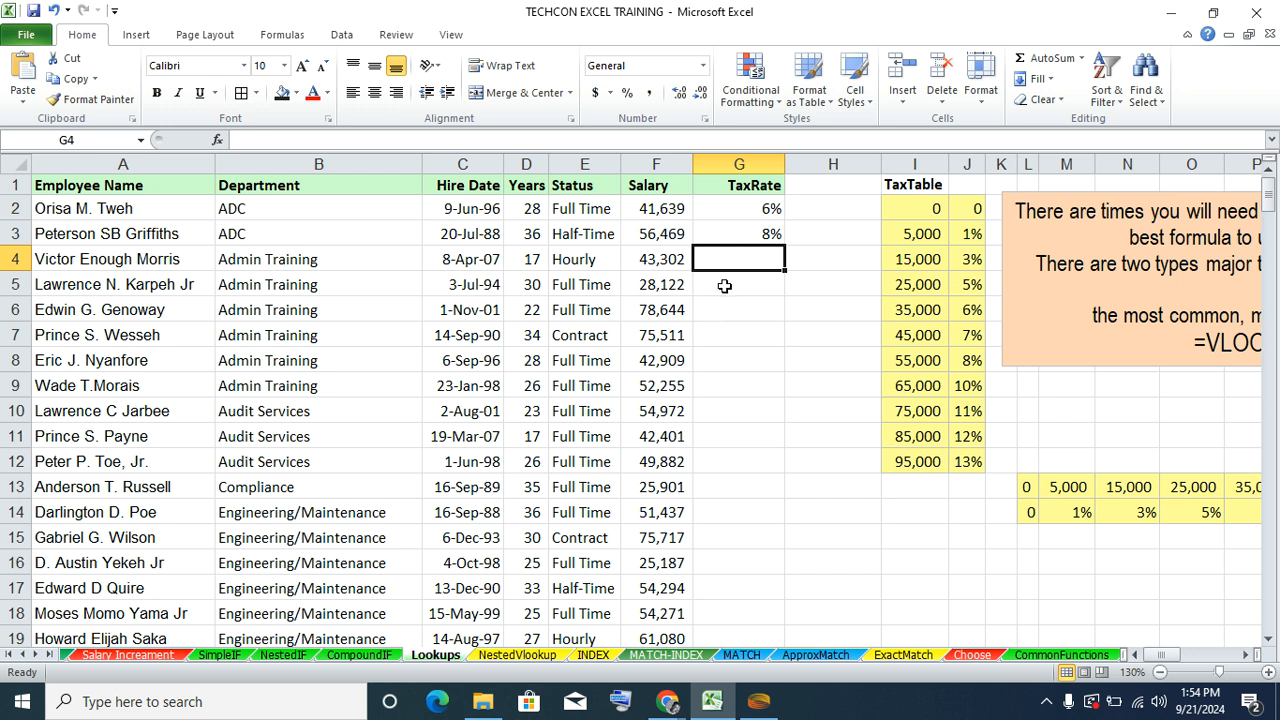
pyautogui.write('=')
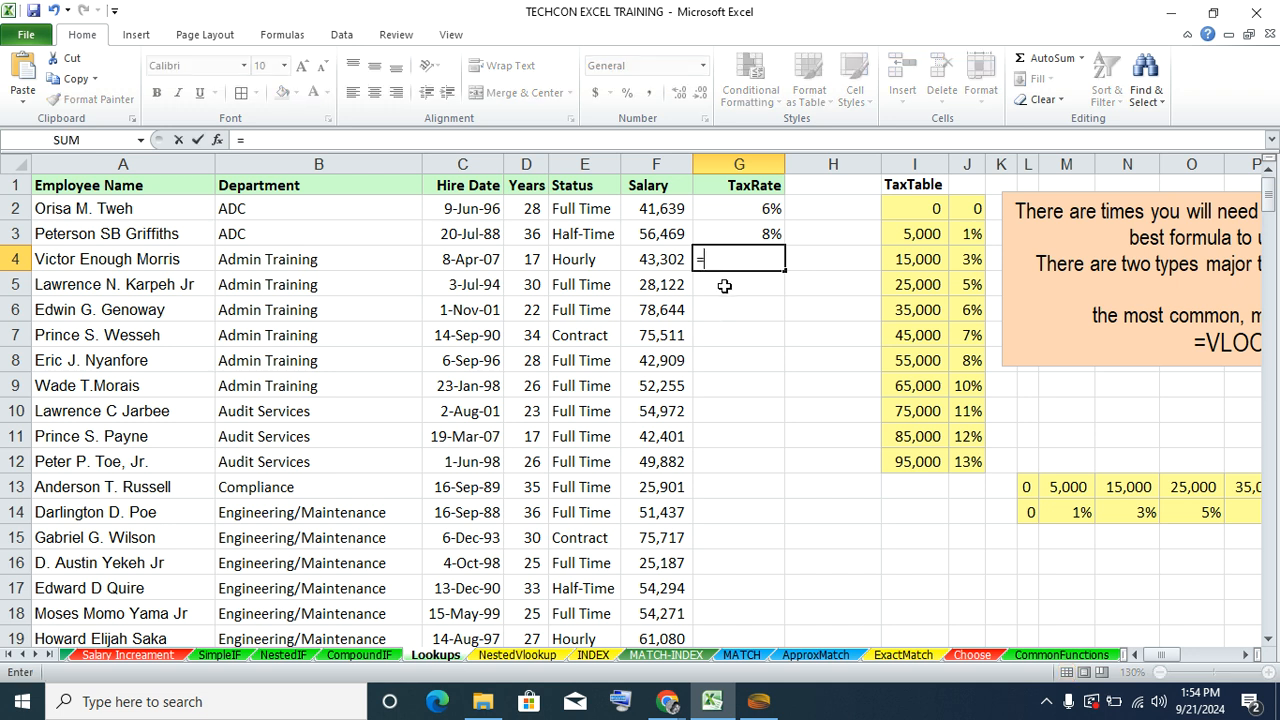
pyautogui.write('VLOOKUP(')
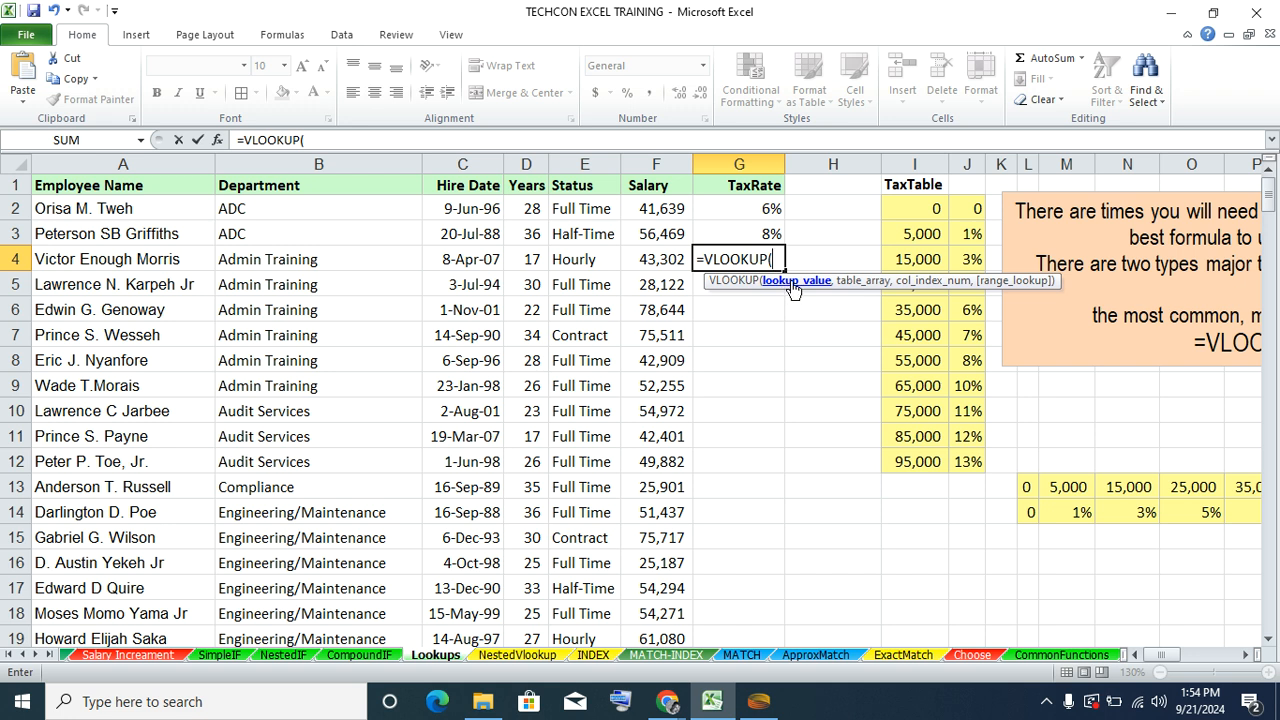
pyautogui.click(645, 254)
pyautogui.write(',')
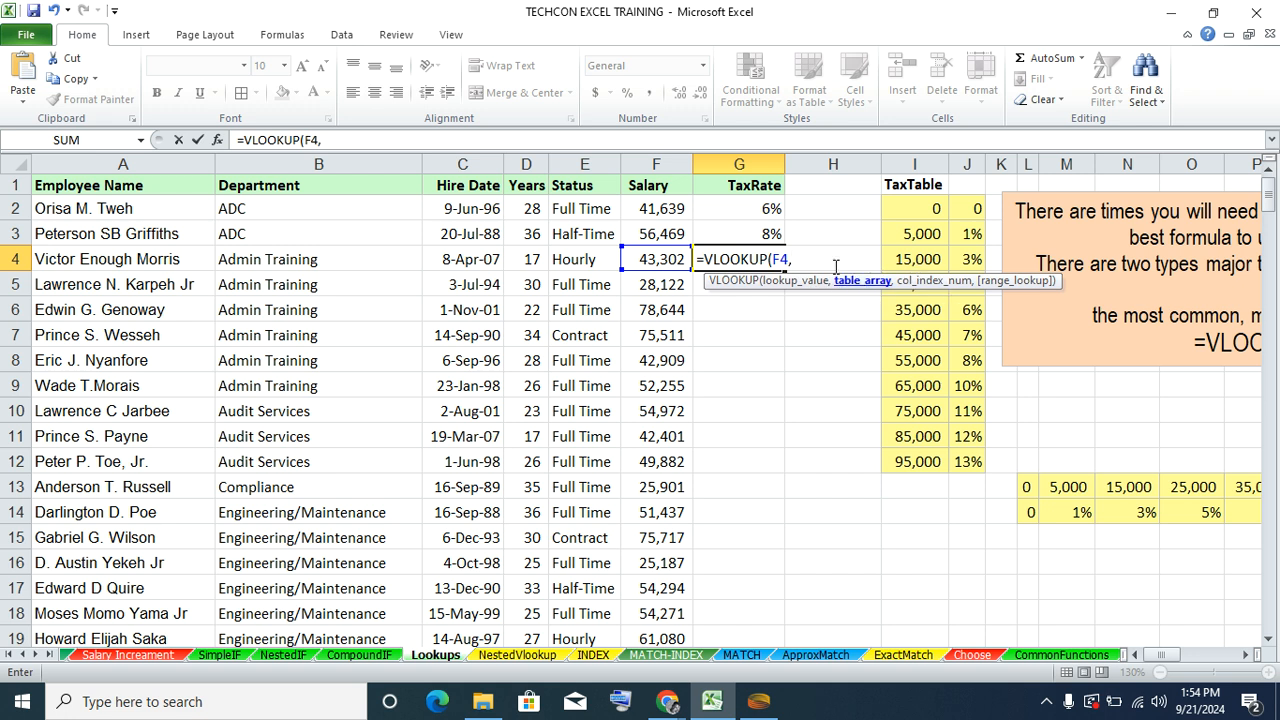
pyautogui.moveTo(900, 207); pyautogui.dragTo(968, 462)
pyautogui.write(',')
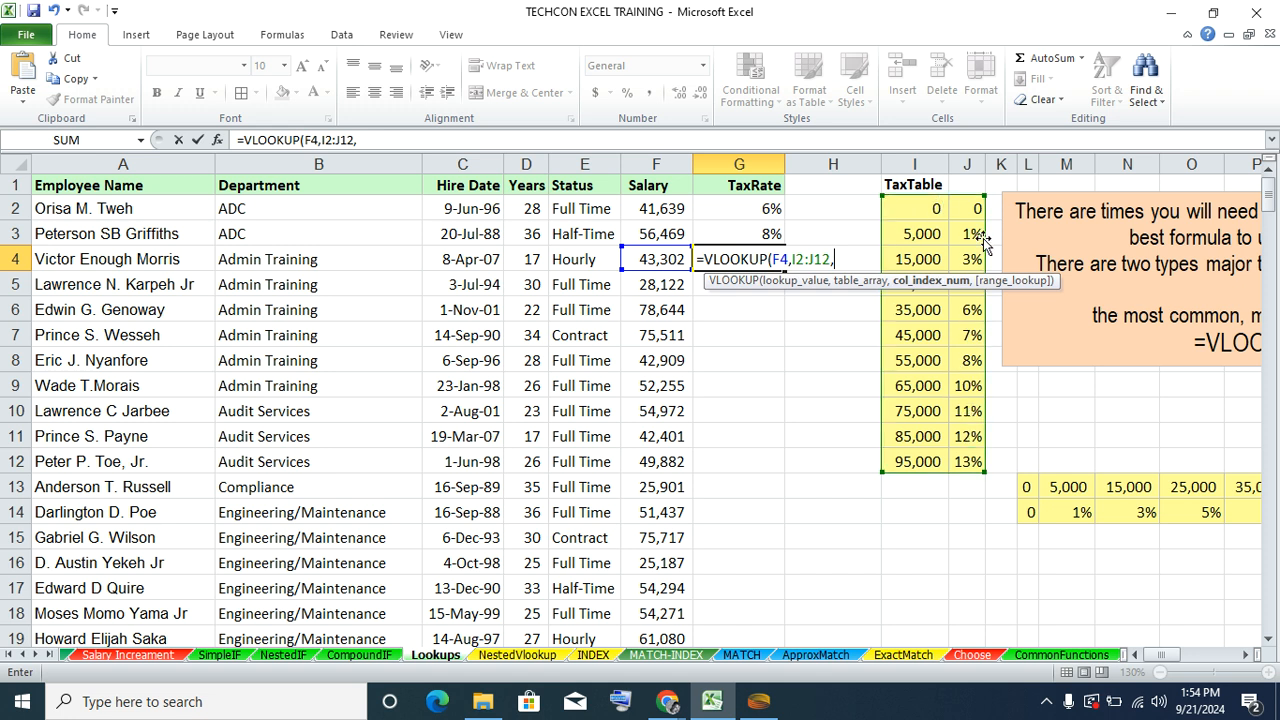
pyautogui.write('2)')
pyautogui.press('Return')
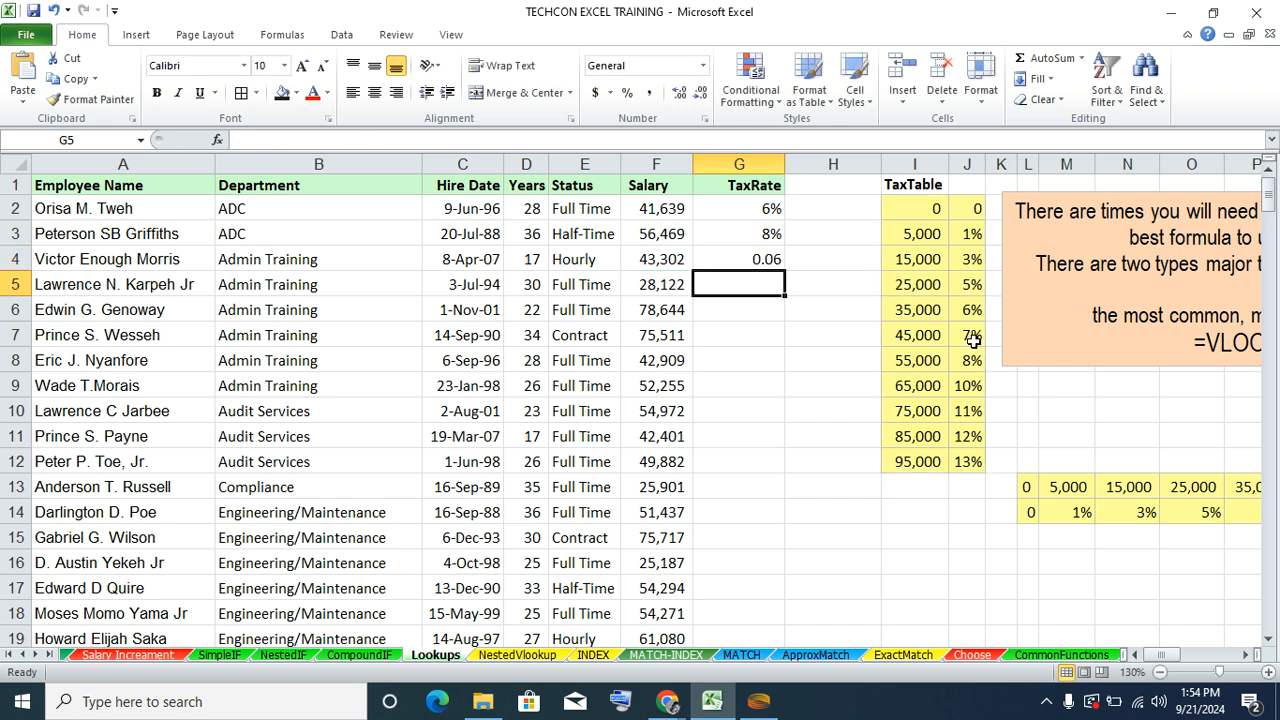
# - Format G4 as a percentage, check it against the 35,000 bracket, and fill its formula down the TaxRate column
pyautogui.click(771, 259)
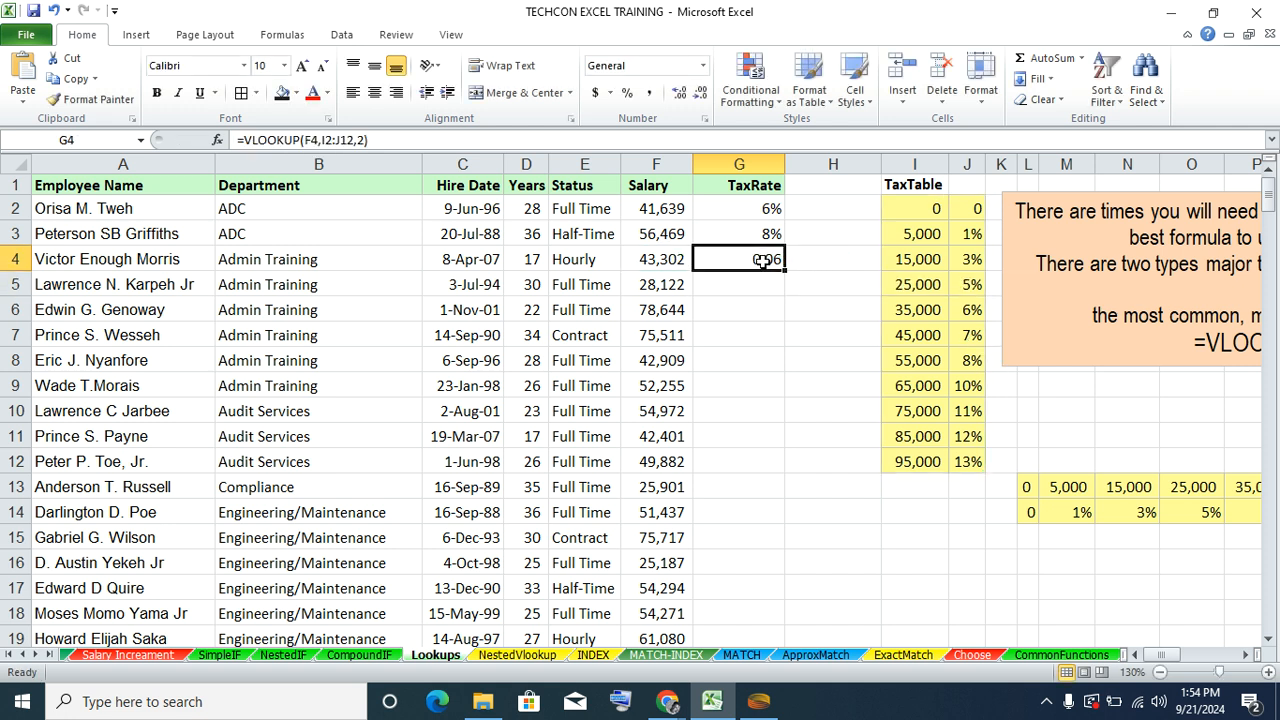
pyautogui.click(625, 93)
pyautogui.click(902, 310)
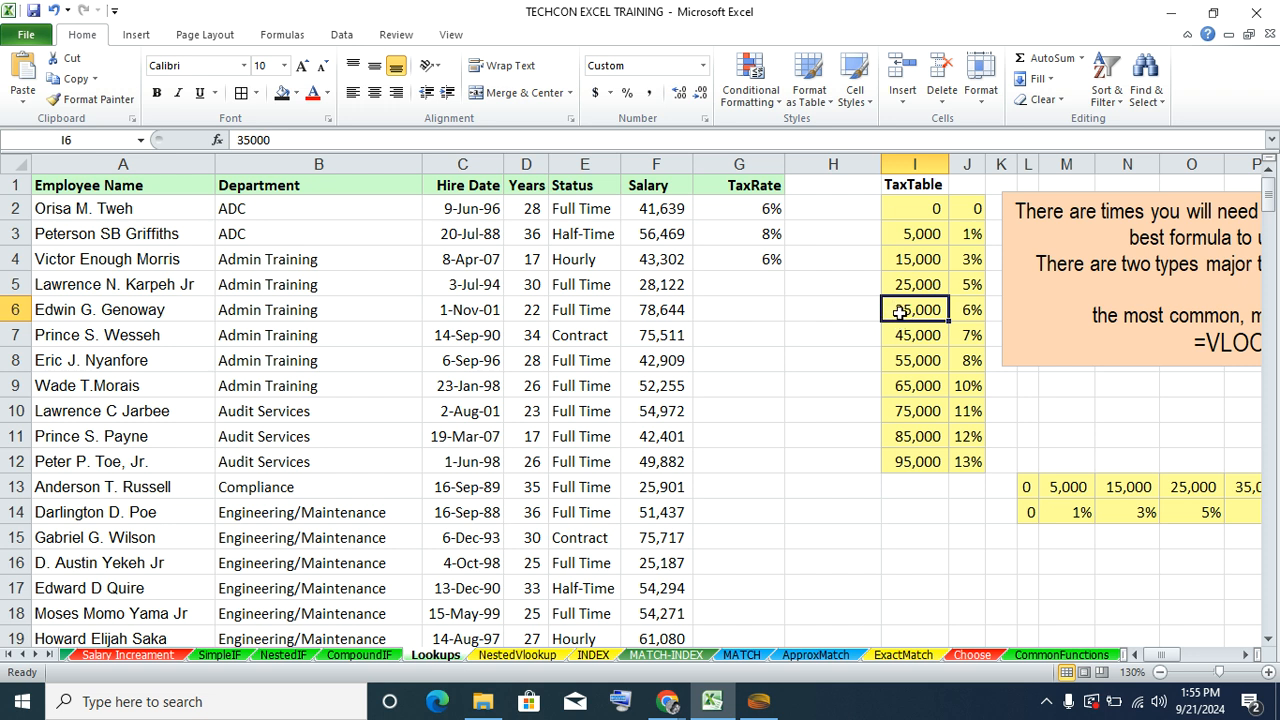
pyautogui.click(760, 259)
pyautogui.doubleClick(785, 271)
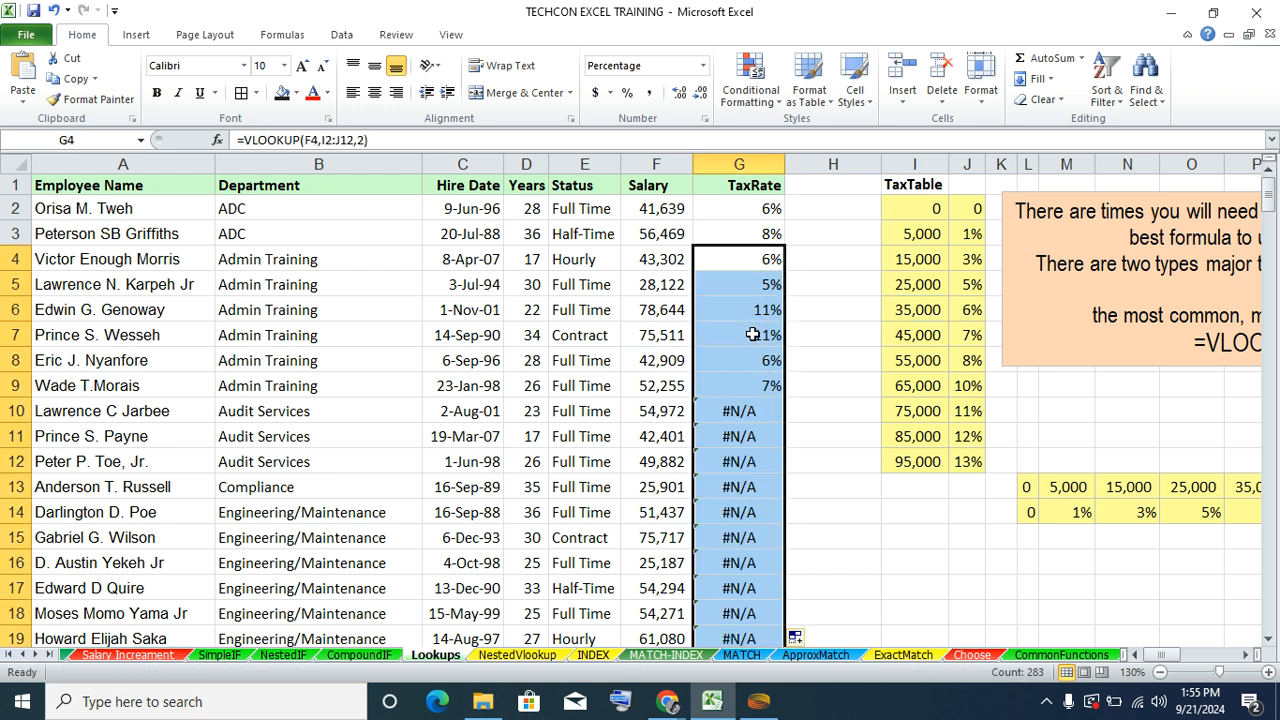
# - Switch to the NestedVlookup sheet and review its Dep column and the empty Location column
pyautogui.click(517, 655)
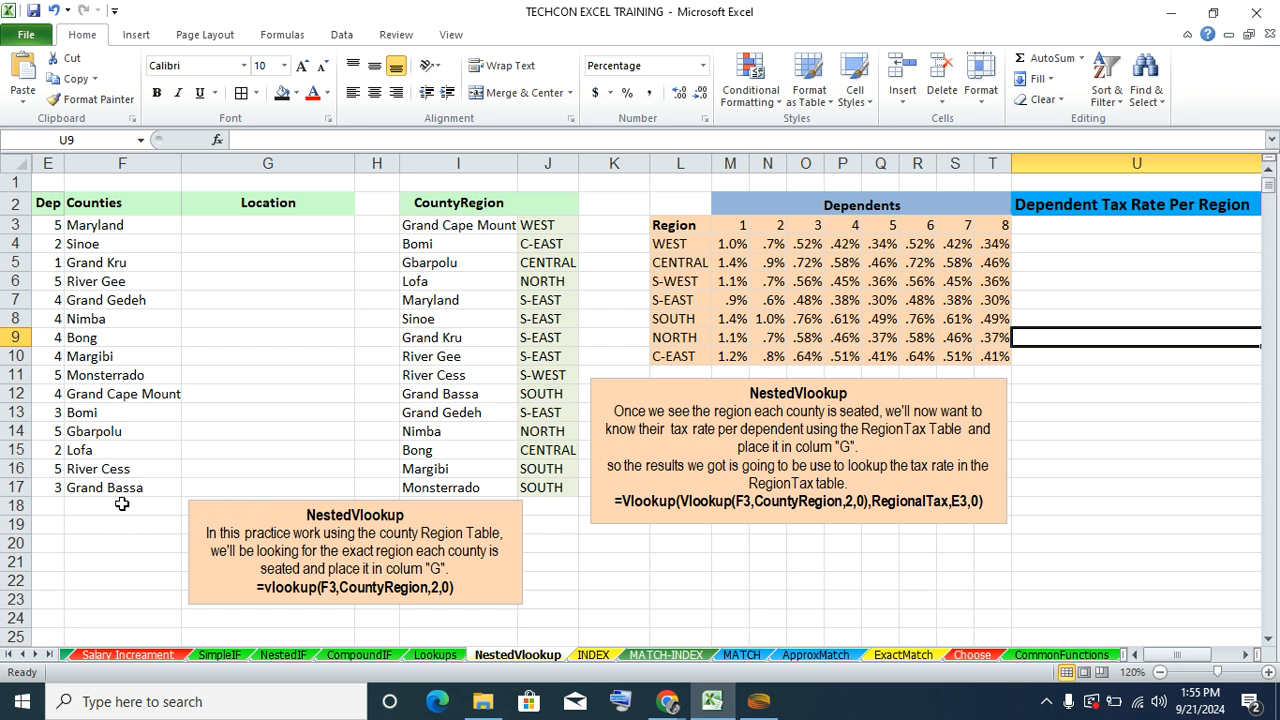
pyautogui.click(46, 163)
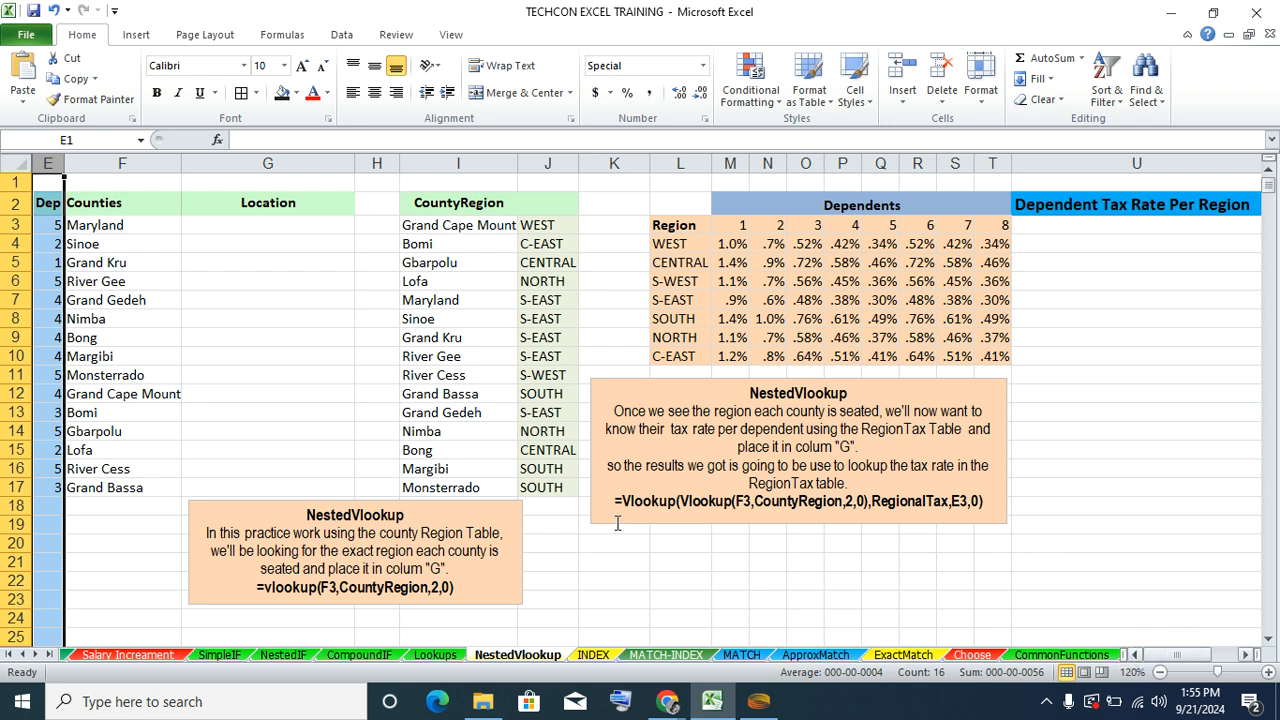
pyautogui.click(237, 450)
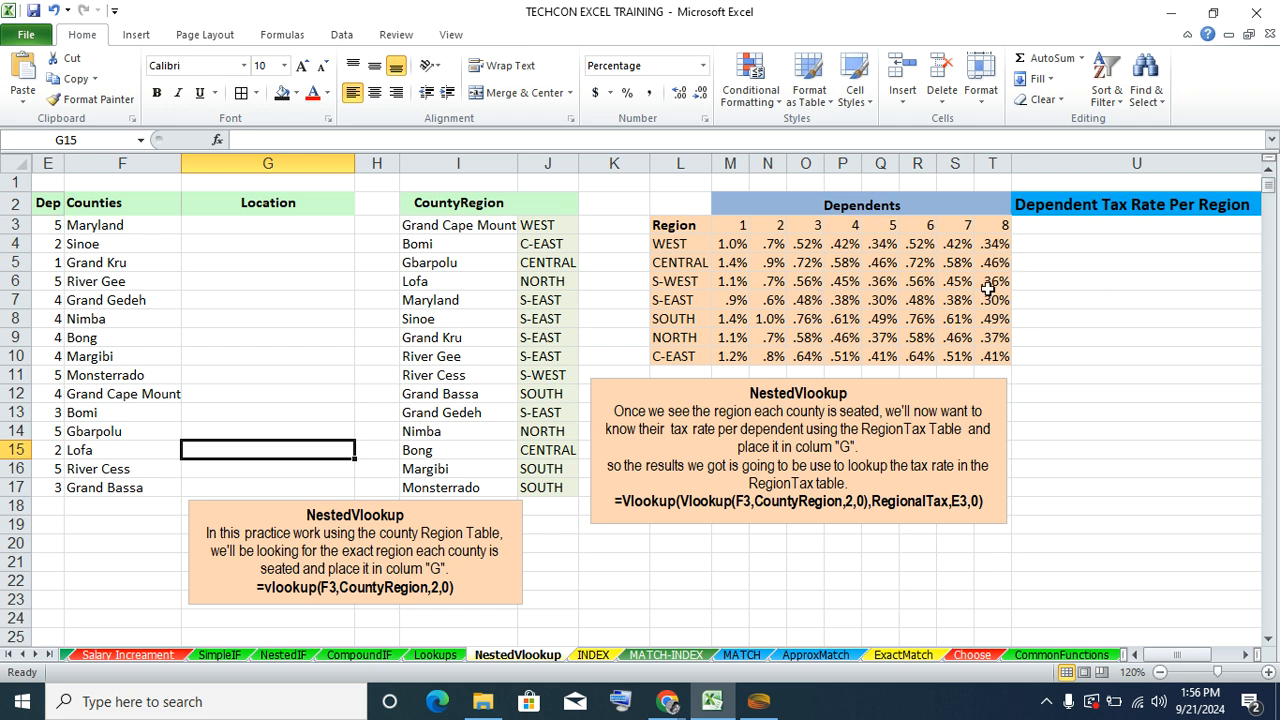
# - Write a VLOOKUP formula in G3 that looks up F3 in the CountyRegion range, with column index 2 and exact match 0
pyautogui.click(198, 228)
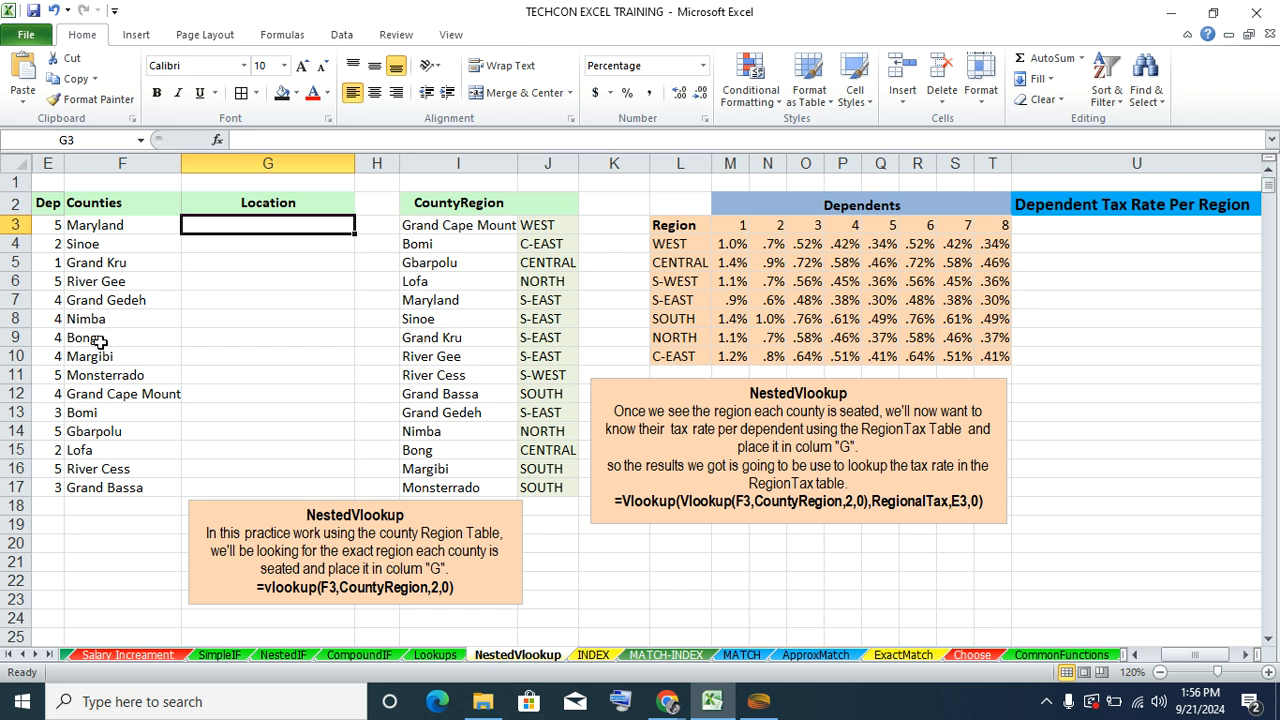
pyautogui.write('=')
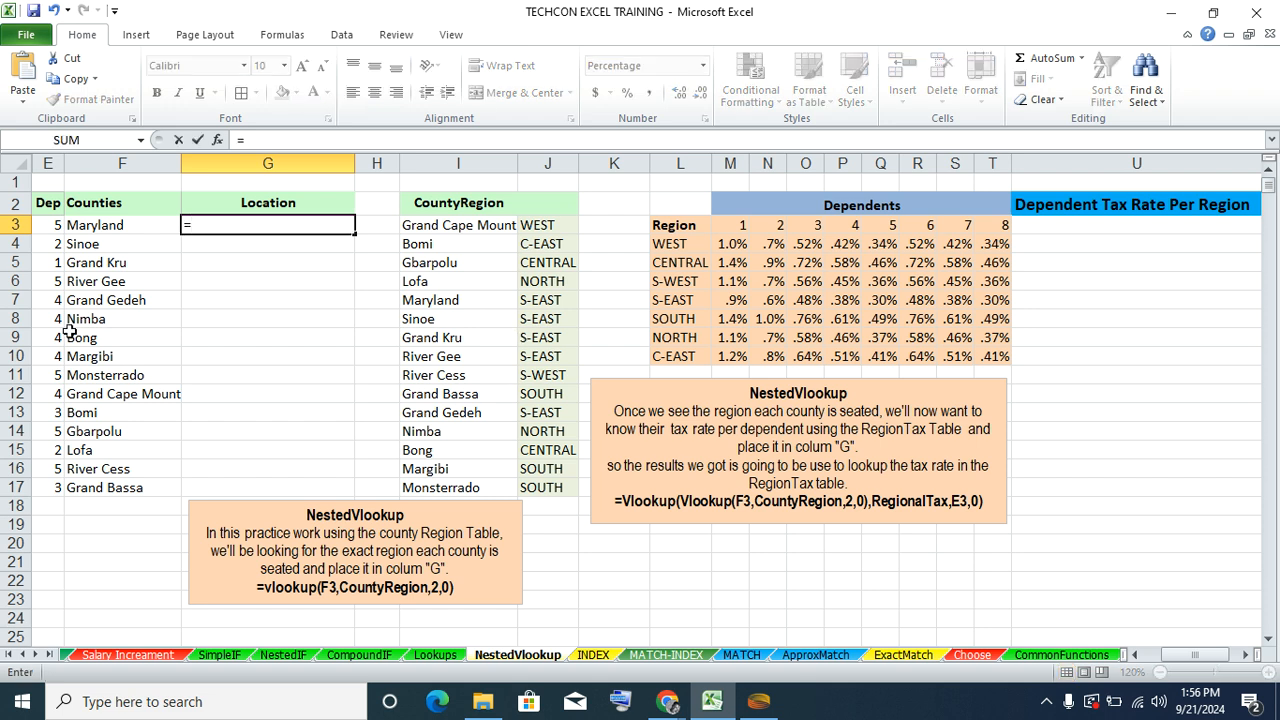
pyautogui.write('VL')
pyautogui.press('Tab')
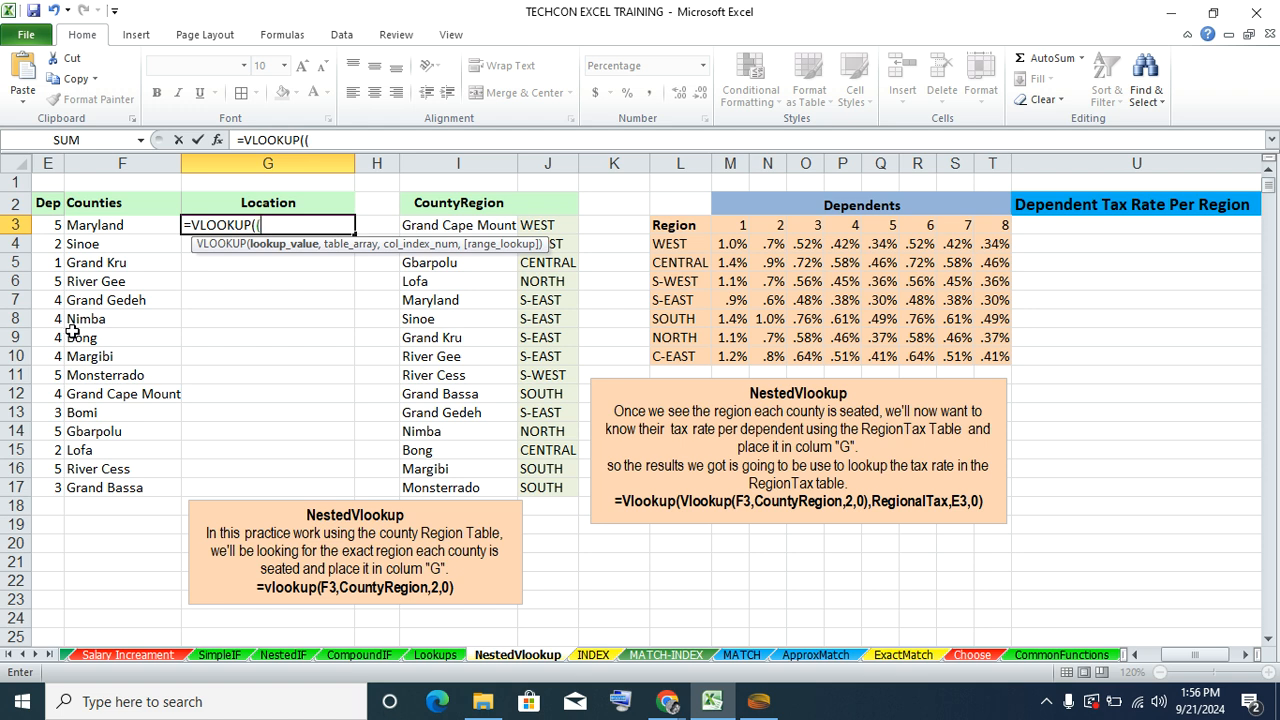
pyautogui.write('(')
pyautogui.click(86, 229)
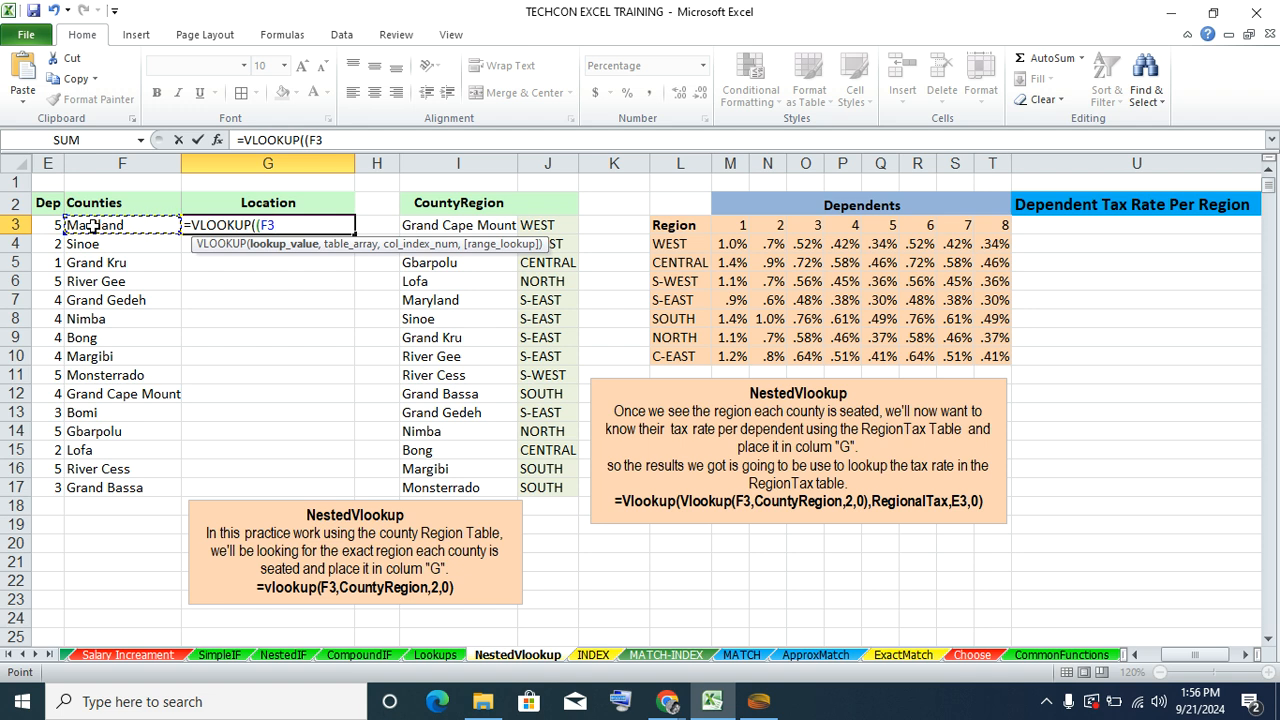
pyautogui.write(',')
pyautogui.moveTo(427, 228); pyautogui.dragTo(540, 487)
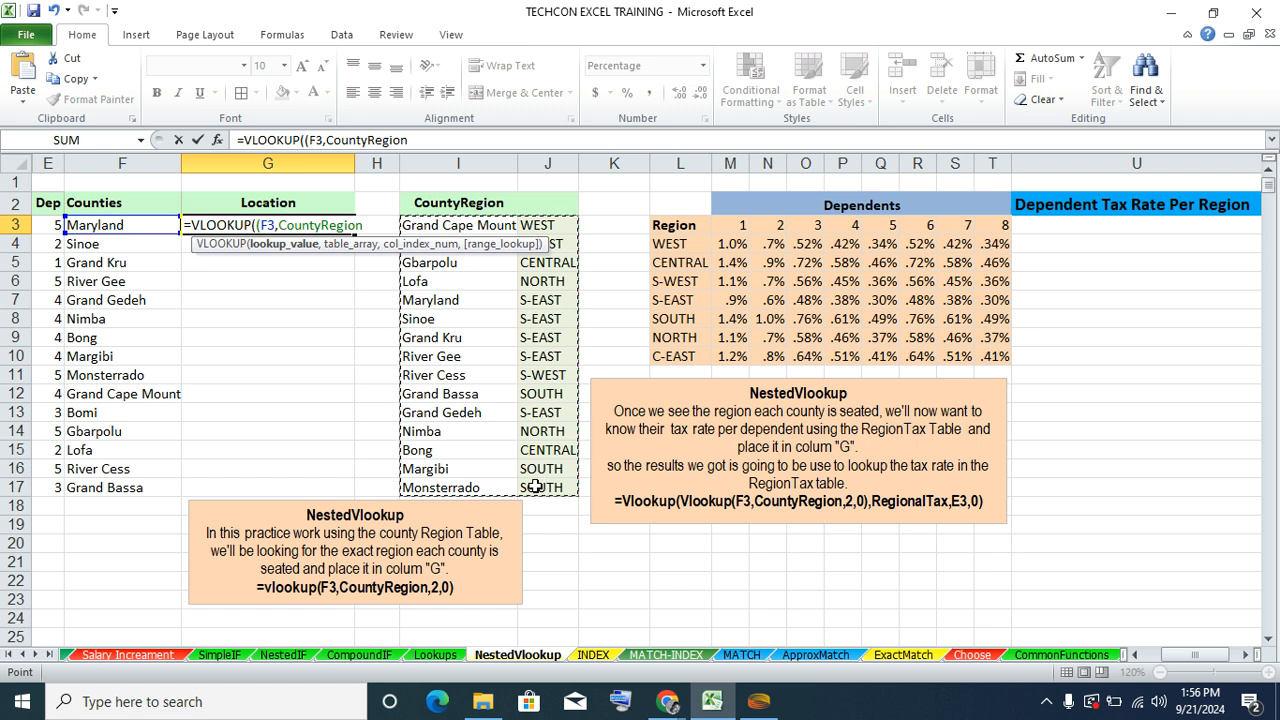
pyautogui.write(',2,')
pyautogui.write('0')
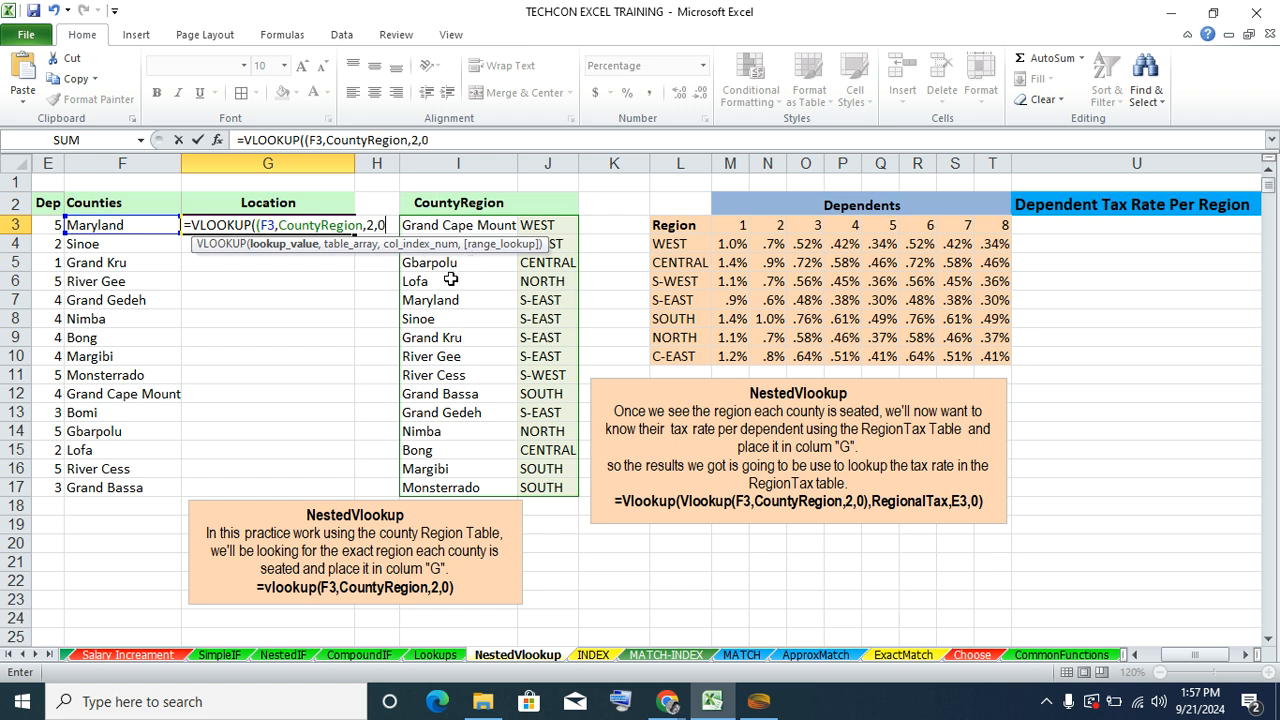
pyautogui.write(')')
# - Remove the extra opening parenthesis from G3's formula and enter it as =VLOOKUP(F3,CountyRegion,2,0)
pyautogui.click(256, 226)
pyautogui.press('BackSpace')
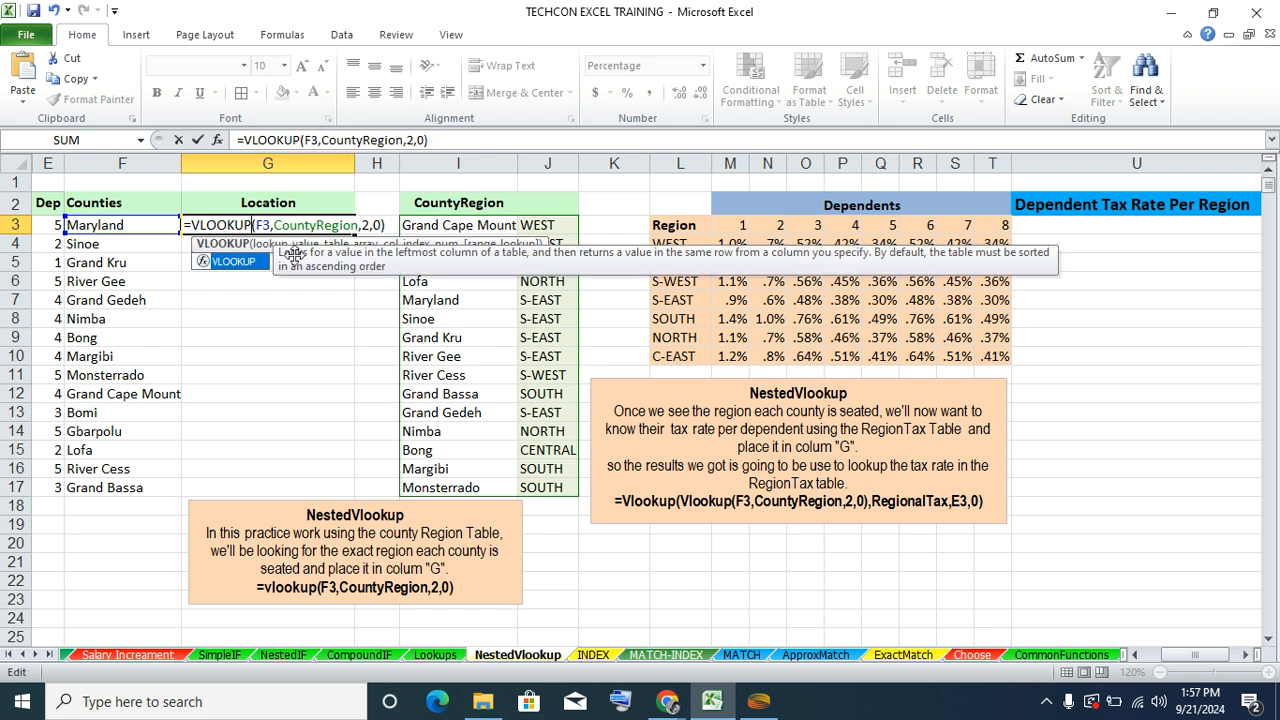
pyautogui.click(382, 226)
pyautogui.press('Return')
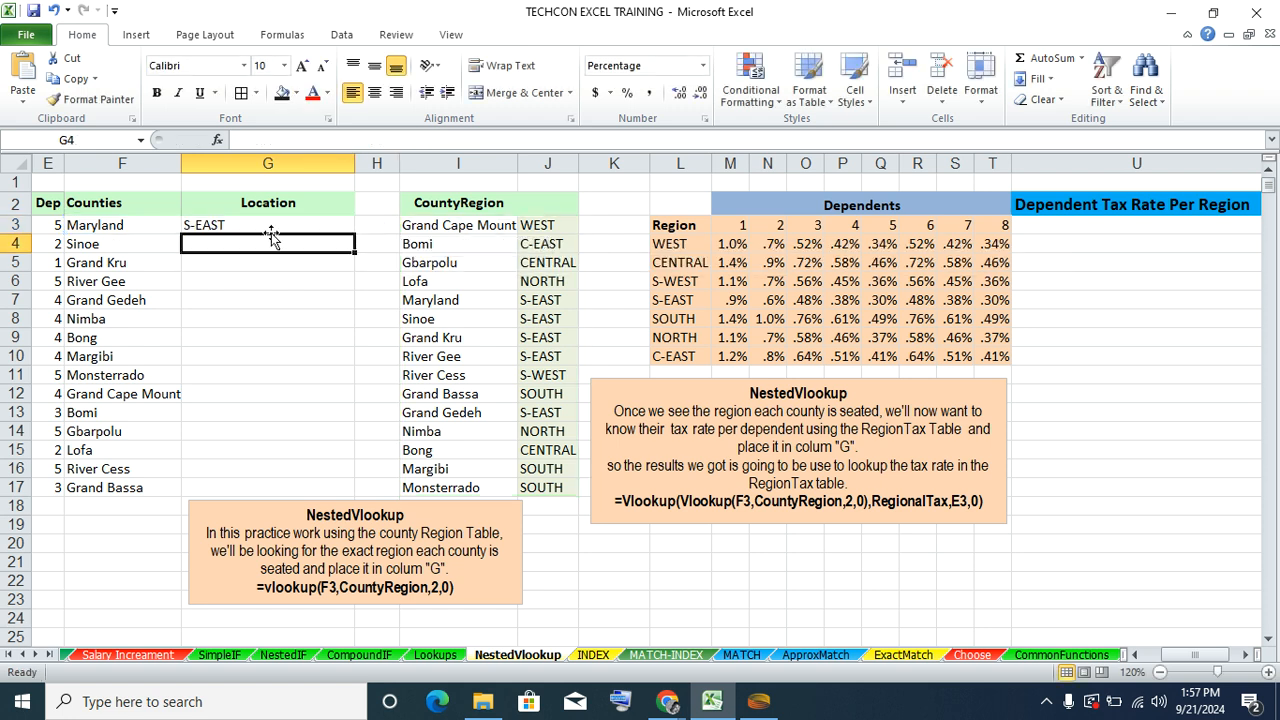
# - Compare the location in G3 with Maryland's region in the CountyRegion table
pyautogui.click(246, 224)
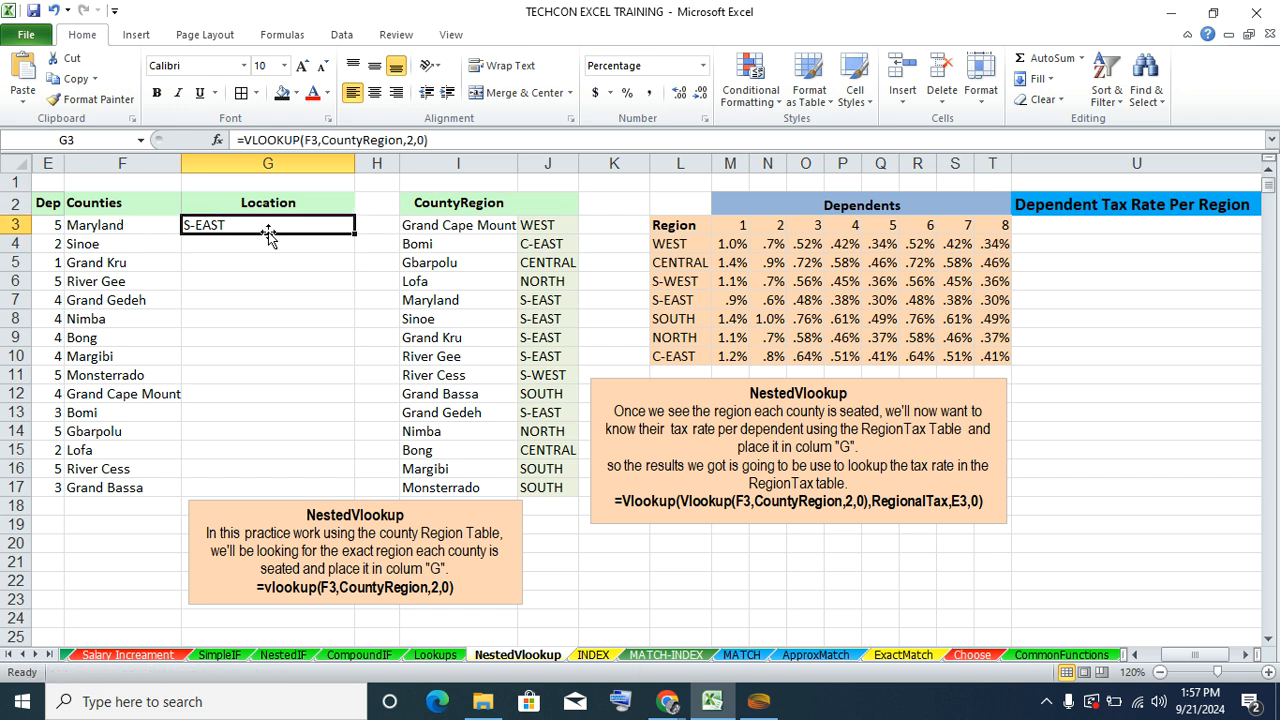
pyautogui.click(528, 301)
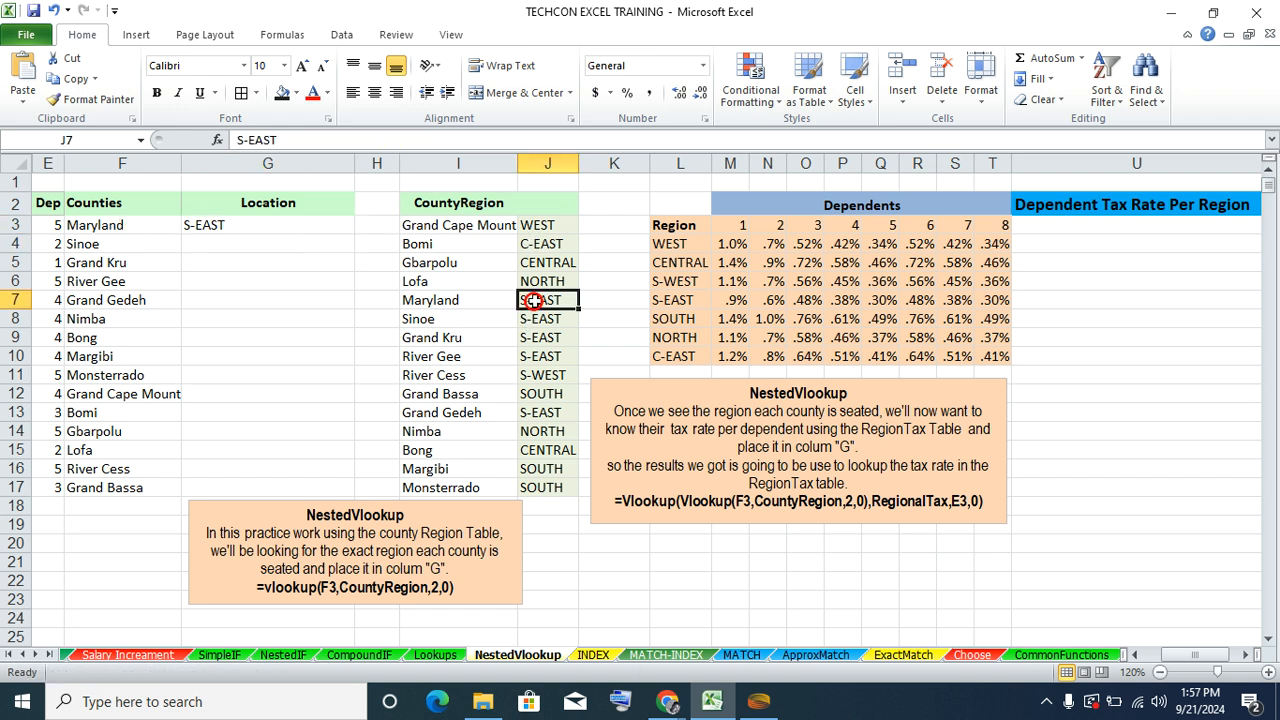
pyautogui.click(218, 229)
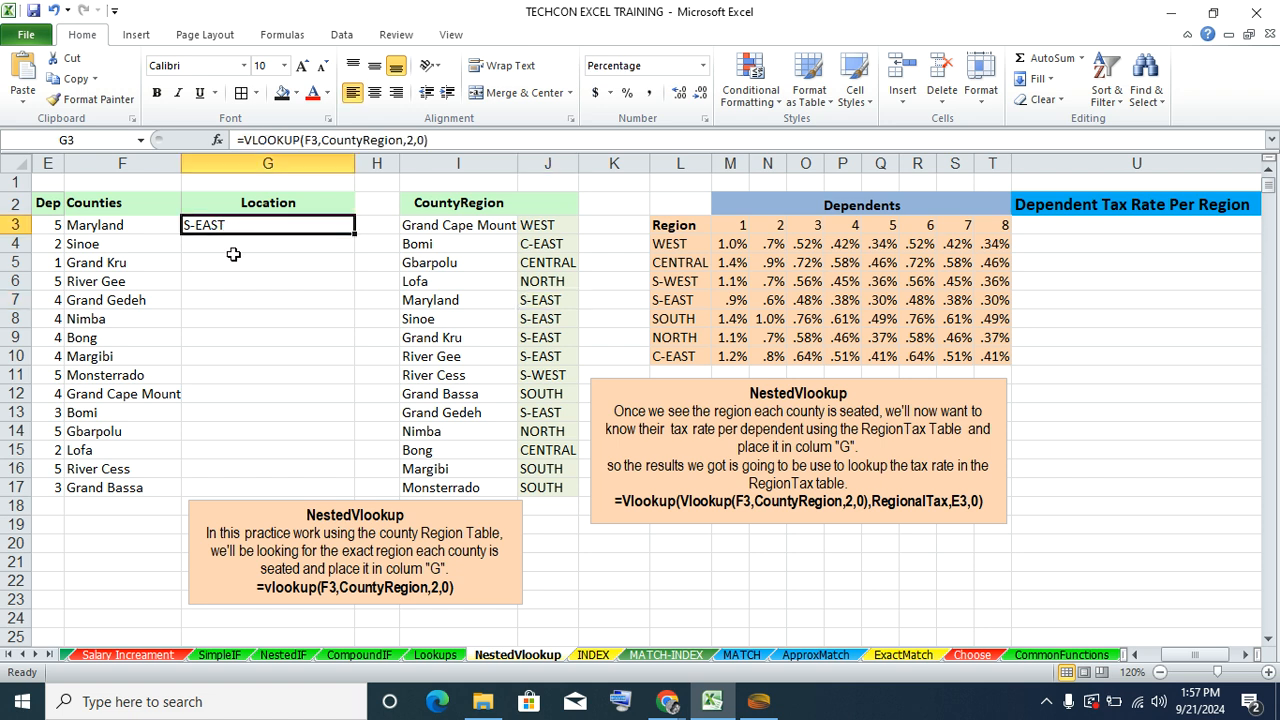
# - Enter a VLOOKUP formula in G4 that finds F4 in the CountyRegion range, with column index 2 and exact match FALSE
pyautogui.click(236, 250)
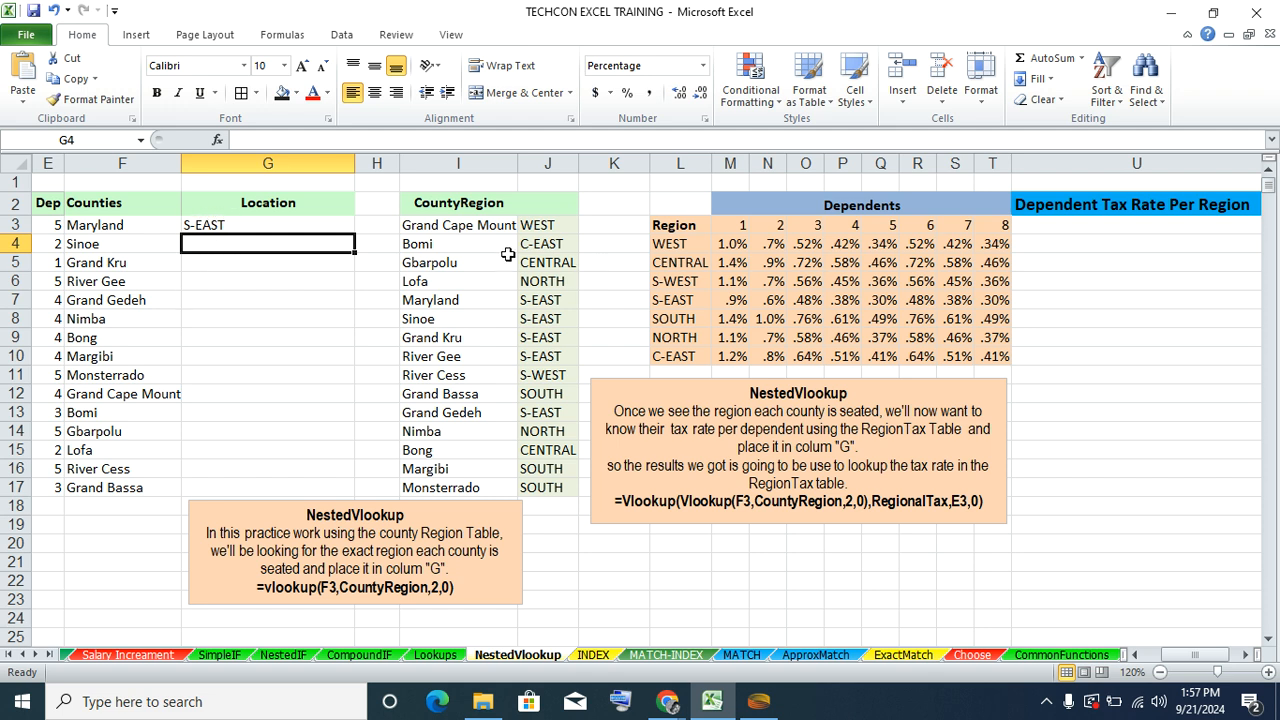
pyautogui.write('=')
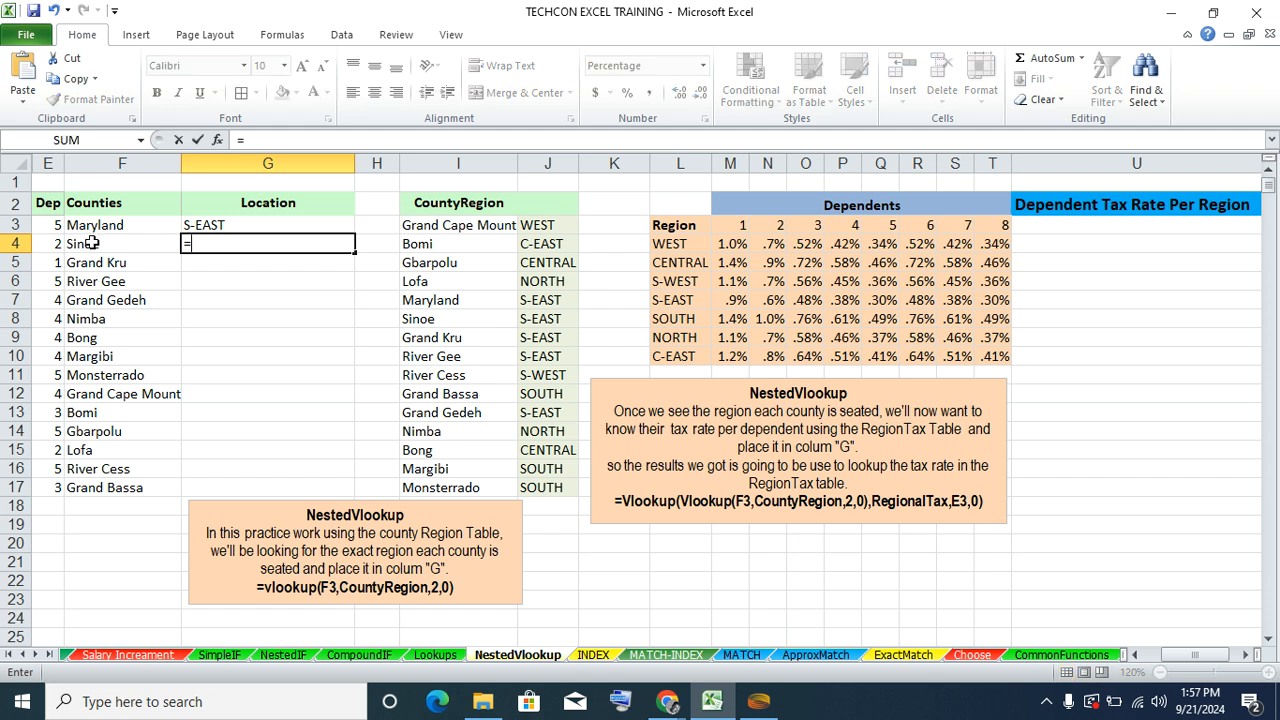
pyautogui.write('VL')
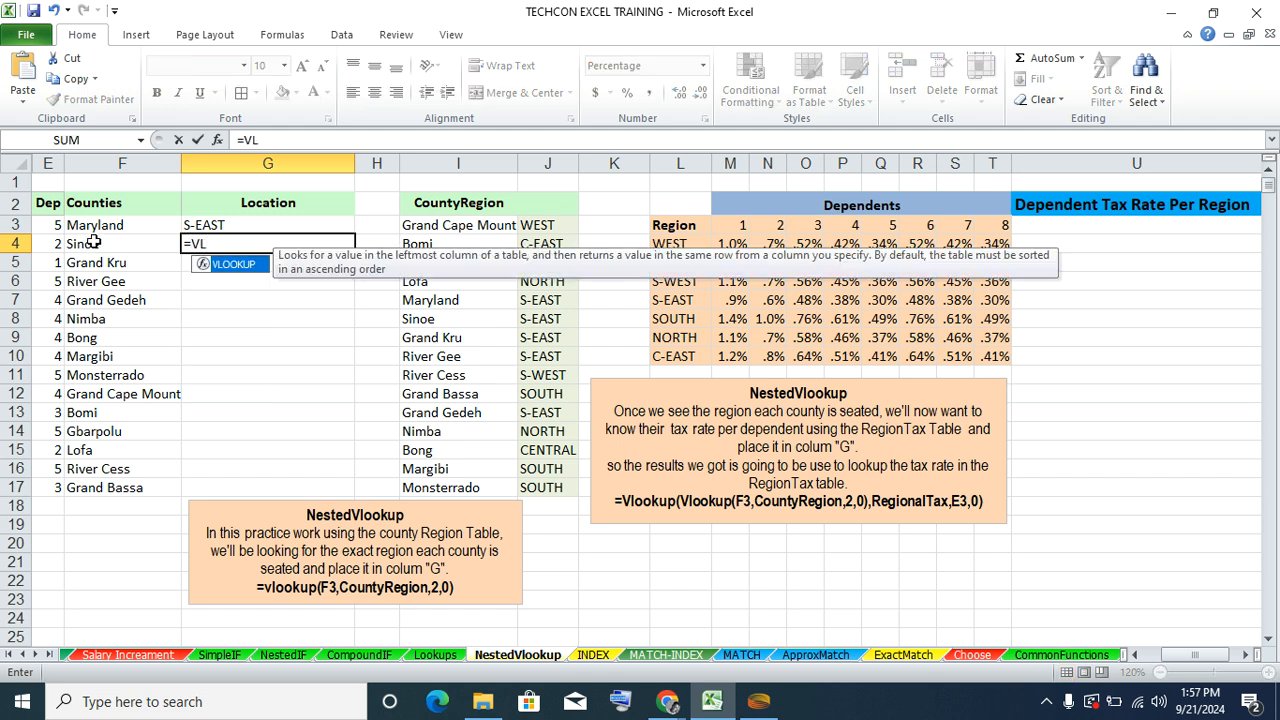
pyautogui.press('Tab')
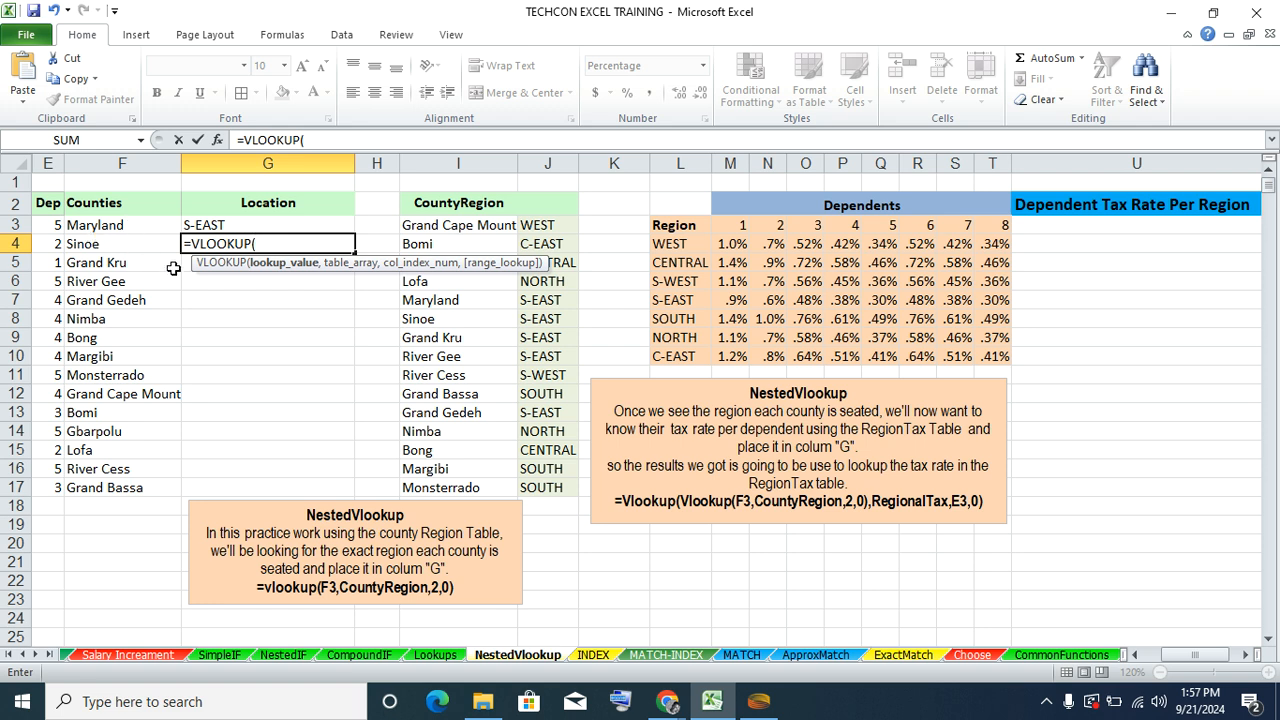
pyautogui.click(118, 245)
pyautogui.write(',')
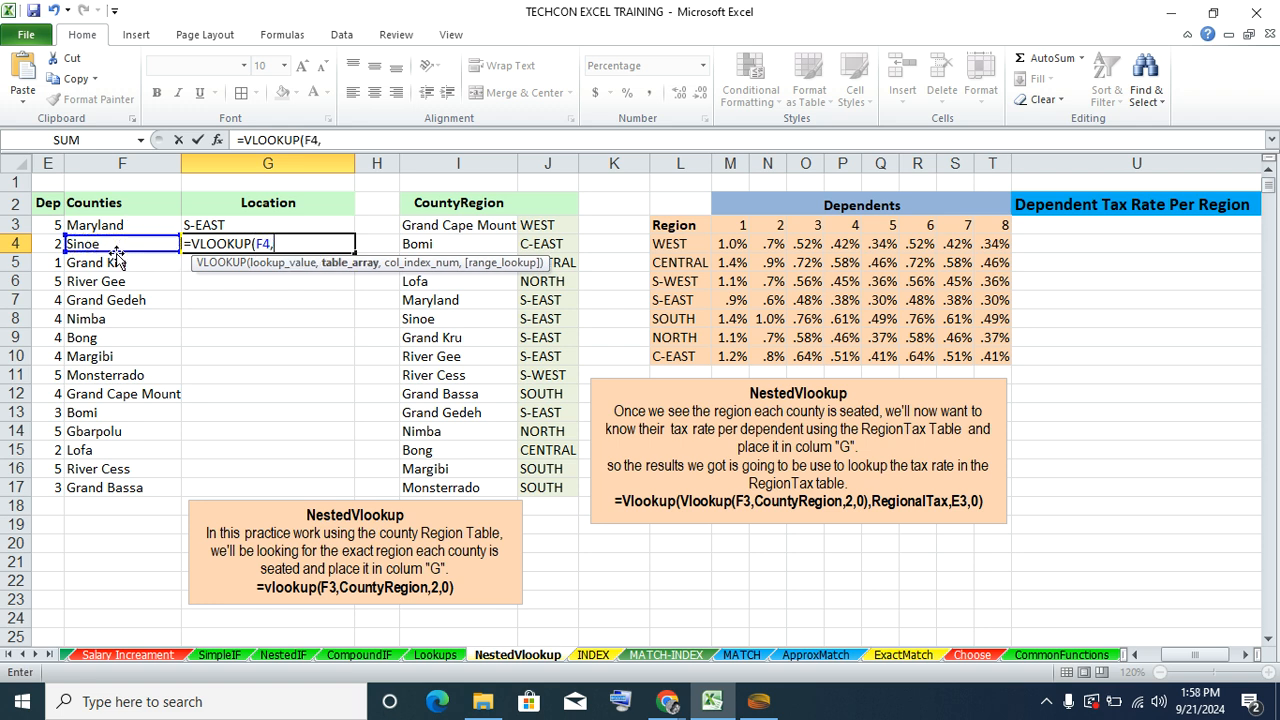
pyautogui.moveTo(425, 225); pyautogui.dragTo(549, 479)
pyautogui.write(',2,F')
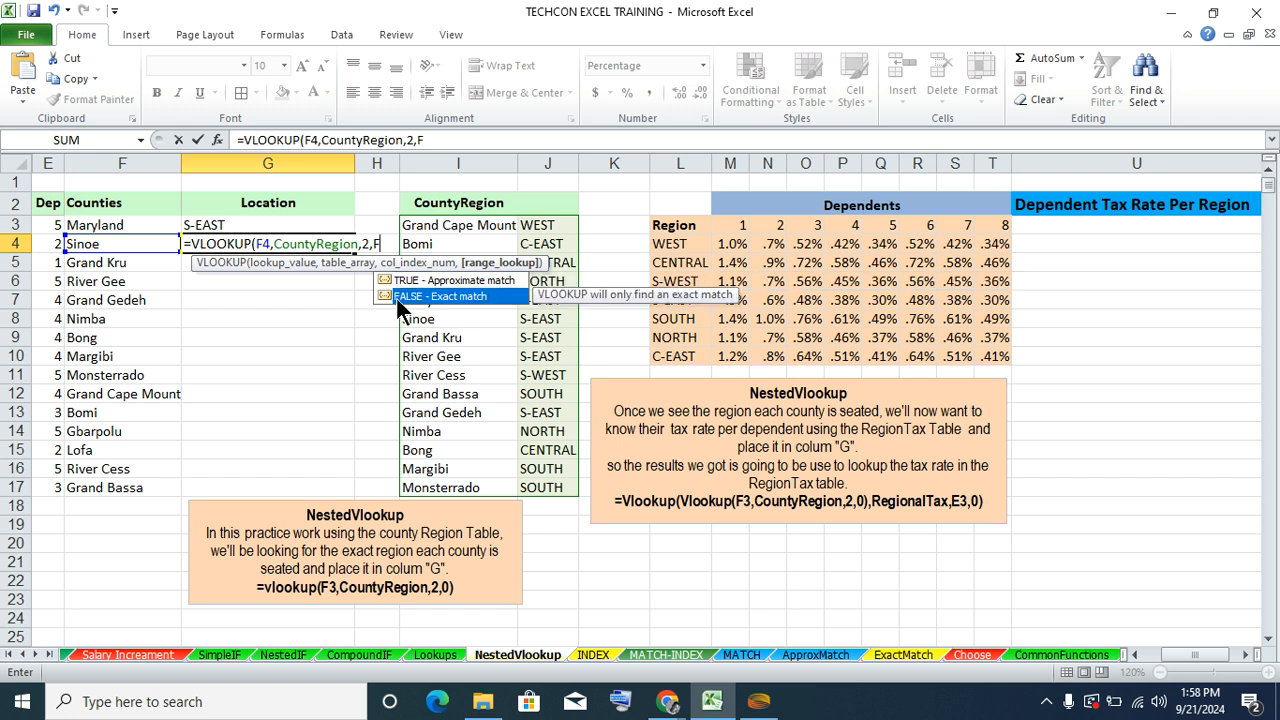
pyautogui.doubleClick(407, 300)
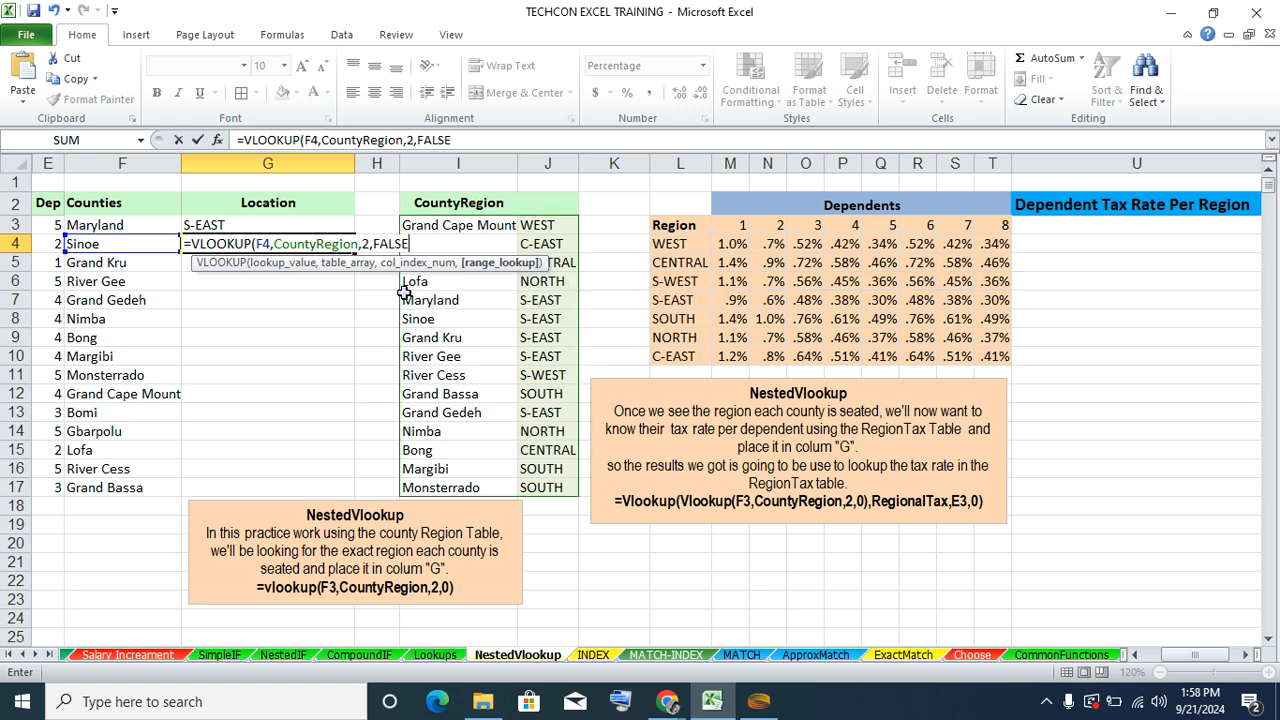
pyautogui.click(405, 300)
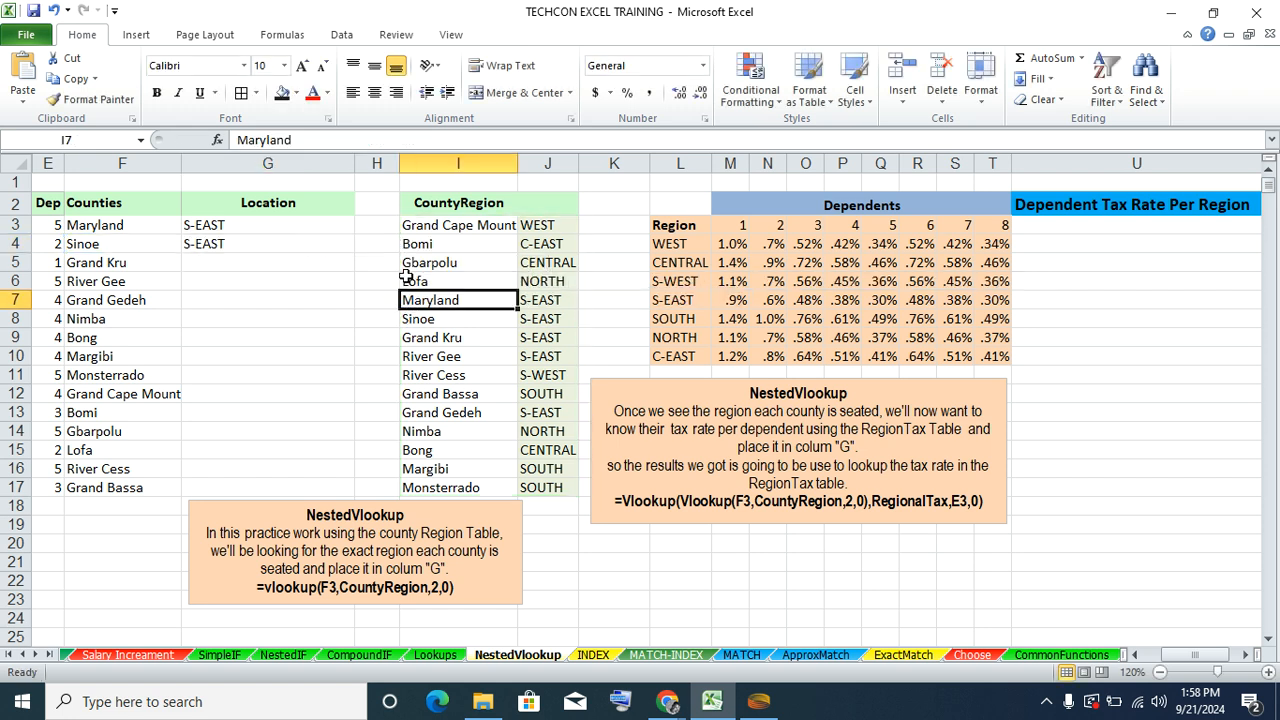
# - Fill G4's VLOOKUP formula down the Location column and check the formula copied to G13
pyautogui.click(259, 250)
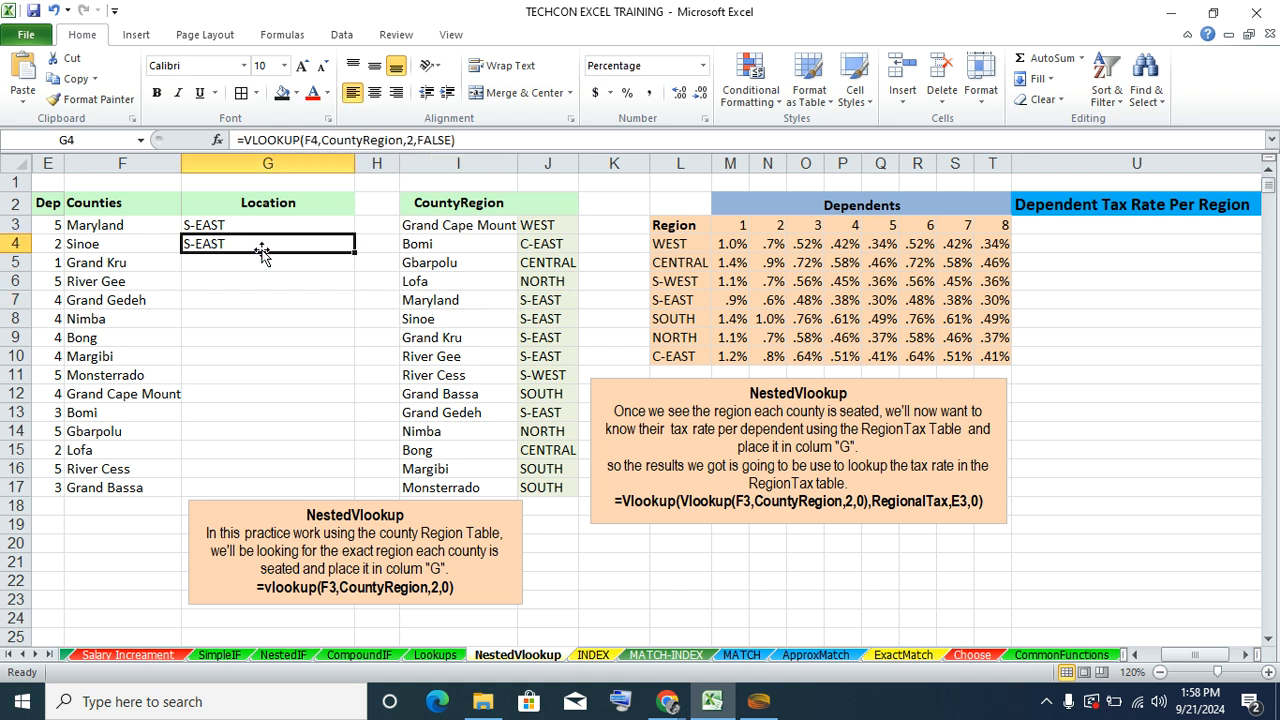
pyautogui.doubleClick(350, 255)
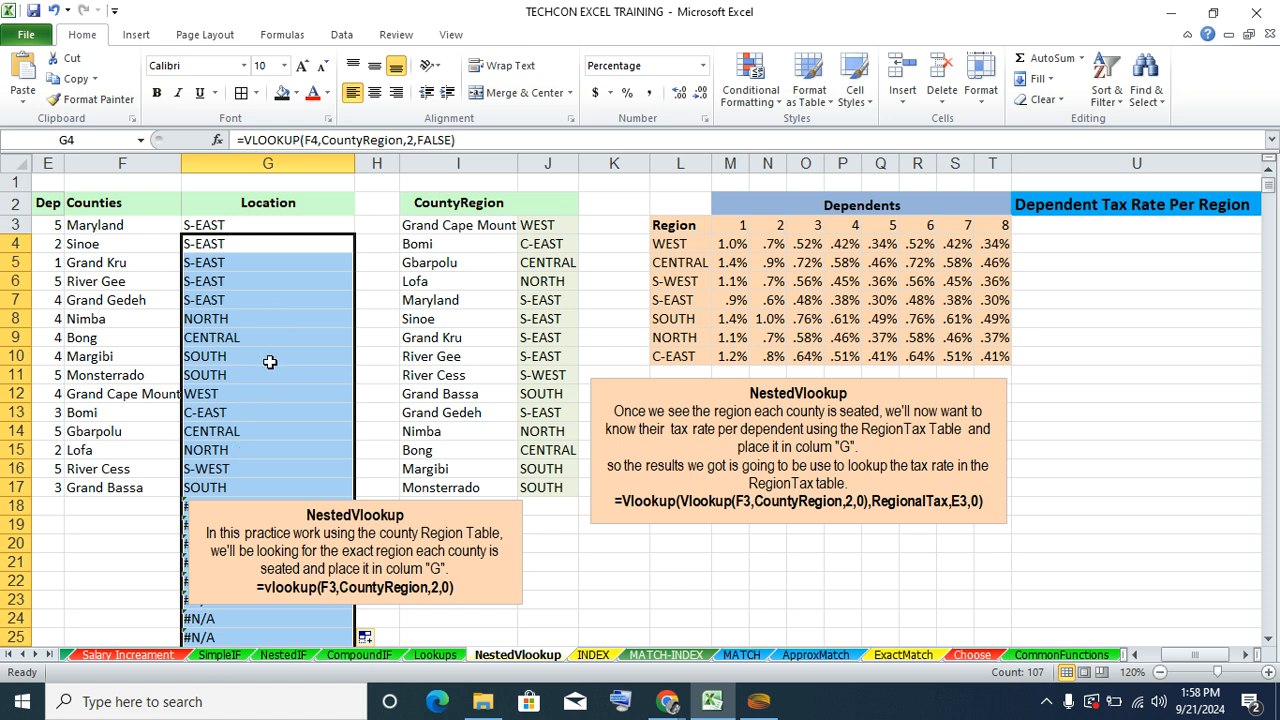
pyautogui.click(266, 412)
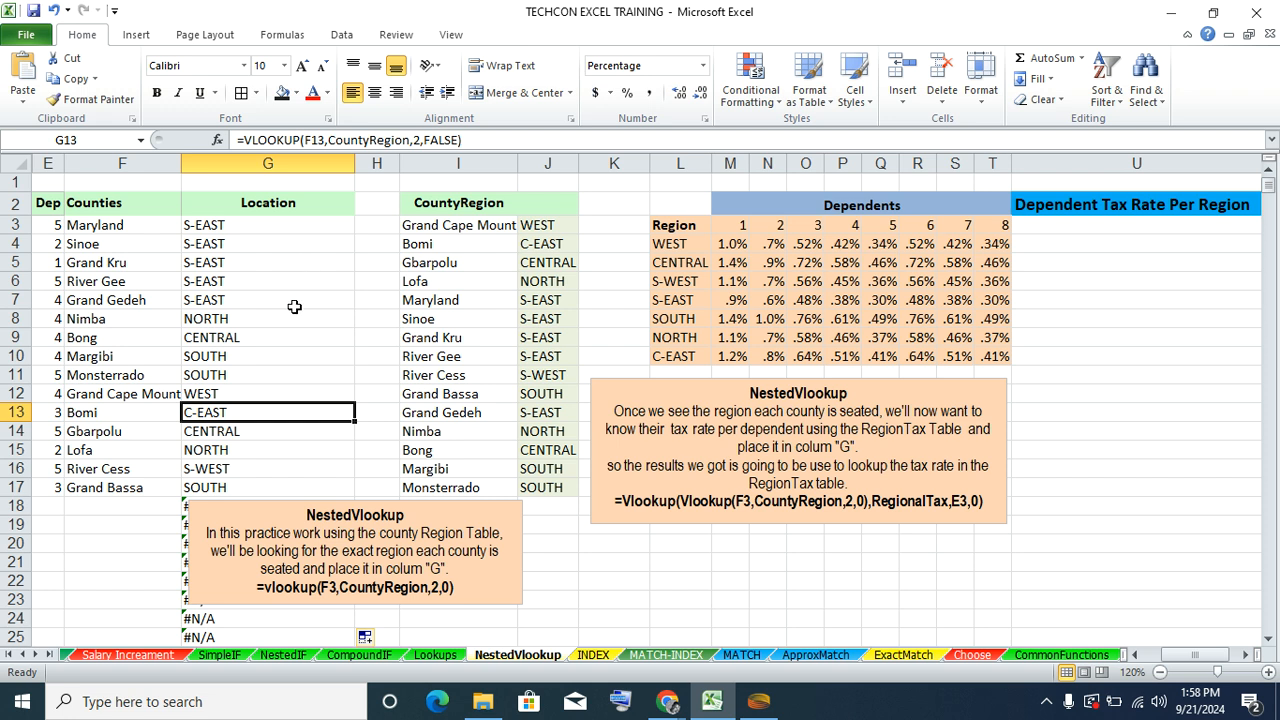
# - Clear all the Location formulas in column G from G3 down to the last filled cell
pyautogui.click(1245, 656)
pyautogui.click(1245, 656)
pyautogui.click(1245, 656)
pyautogui.click(1245, 656)
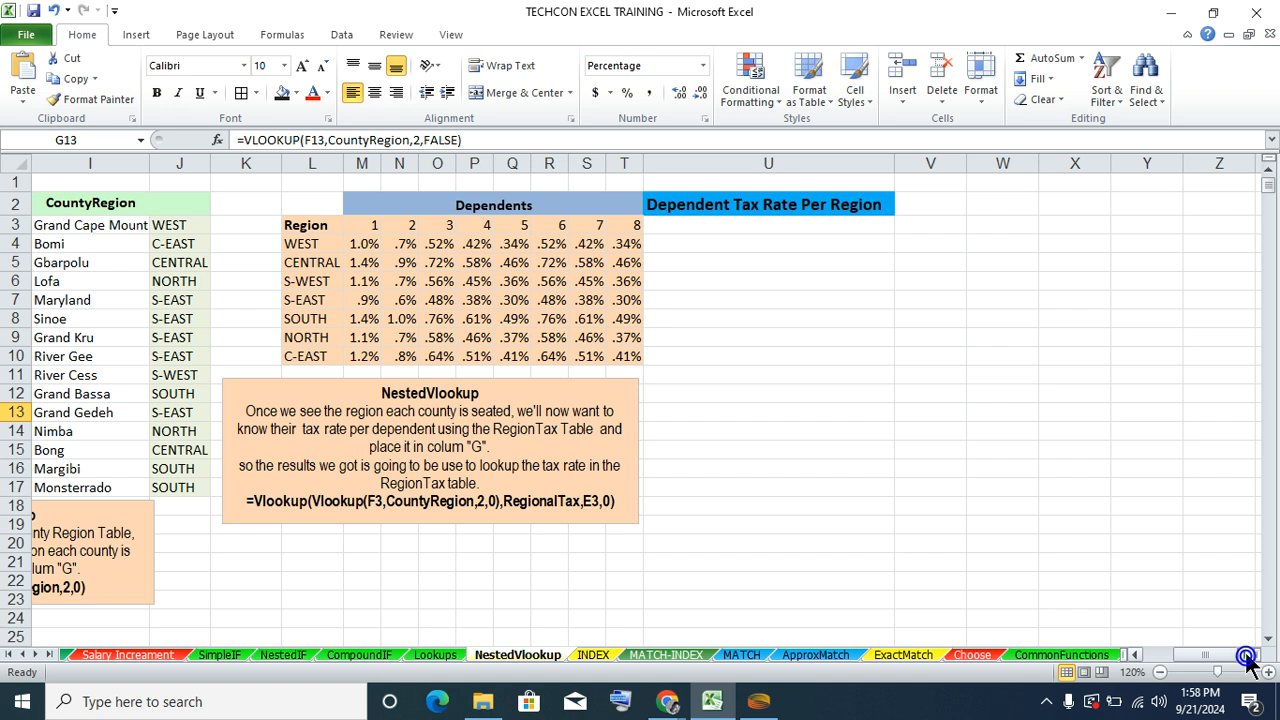
pyautogui.moveTo(1195, 665); pyautogui.dragTo(1172, 658)
pyautogui.click(232, 229)
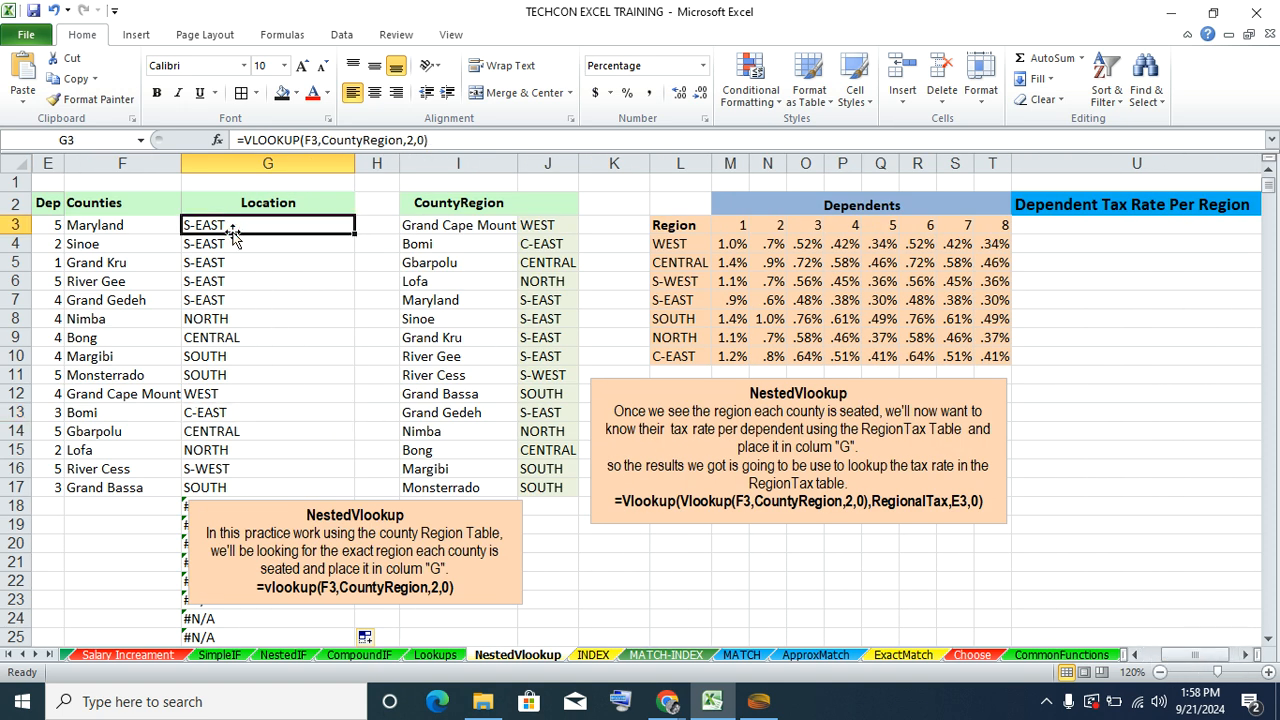
pyautogui.hotkey('ctrl', 'shift', 'Down')
pyautogui.press('Delete')
pyautogui.hotkey('ctrl', 'BackSpace')
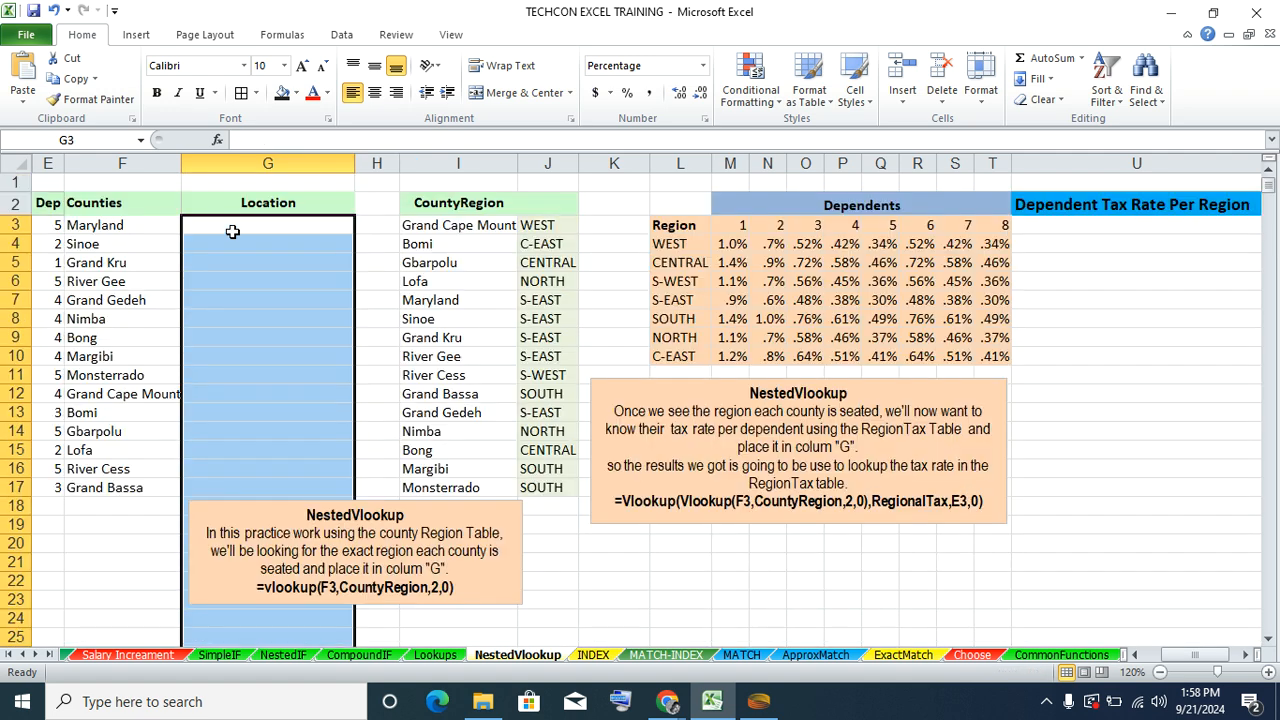
# - Review the CountyRegion table and find the region listed for Maryland, the county in F3
pyautogui.moveTo(442, 211); pyautogui.dragTo(548, 492)
pyautogui.click(140, 229)
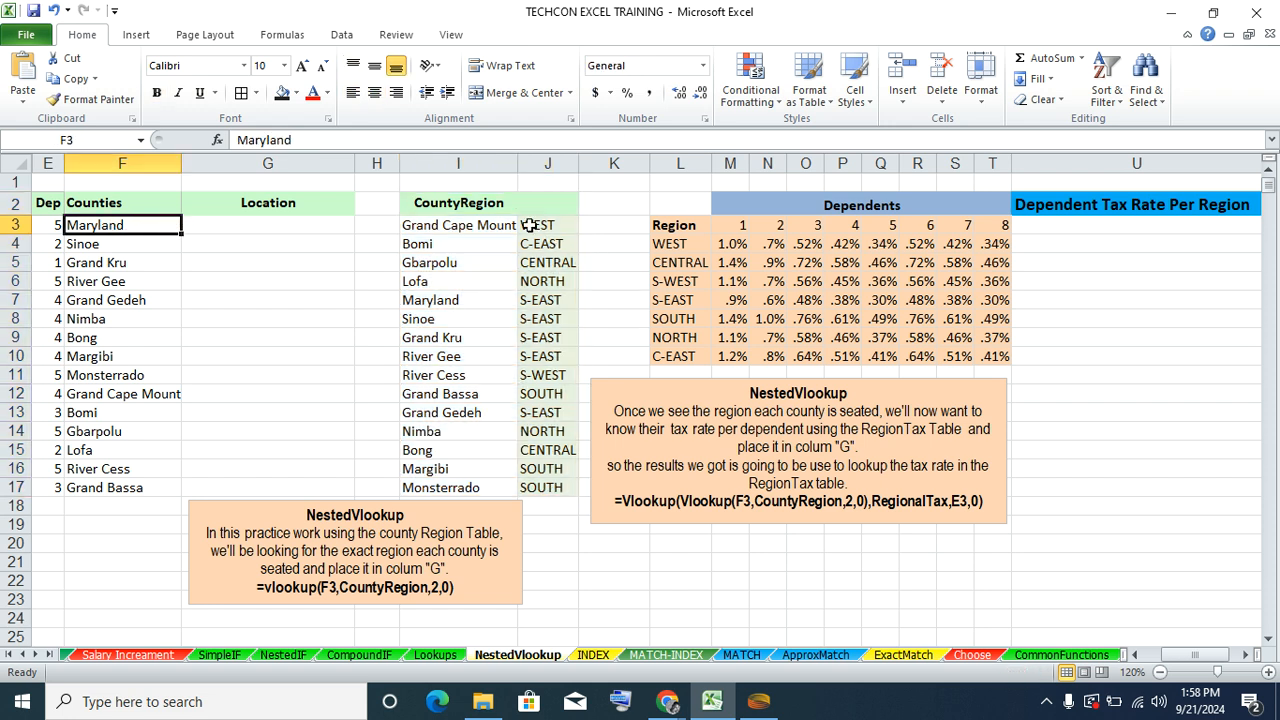
pyautogui.click(535, 302)
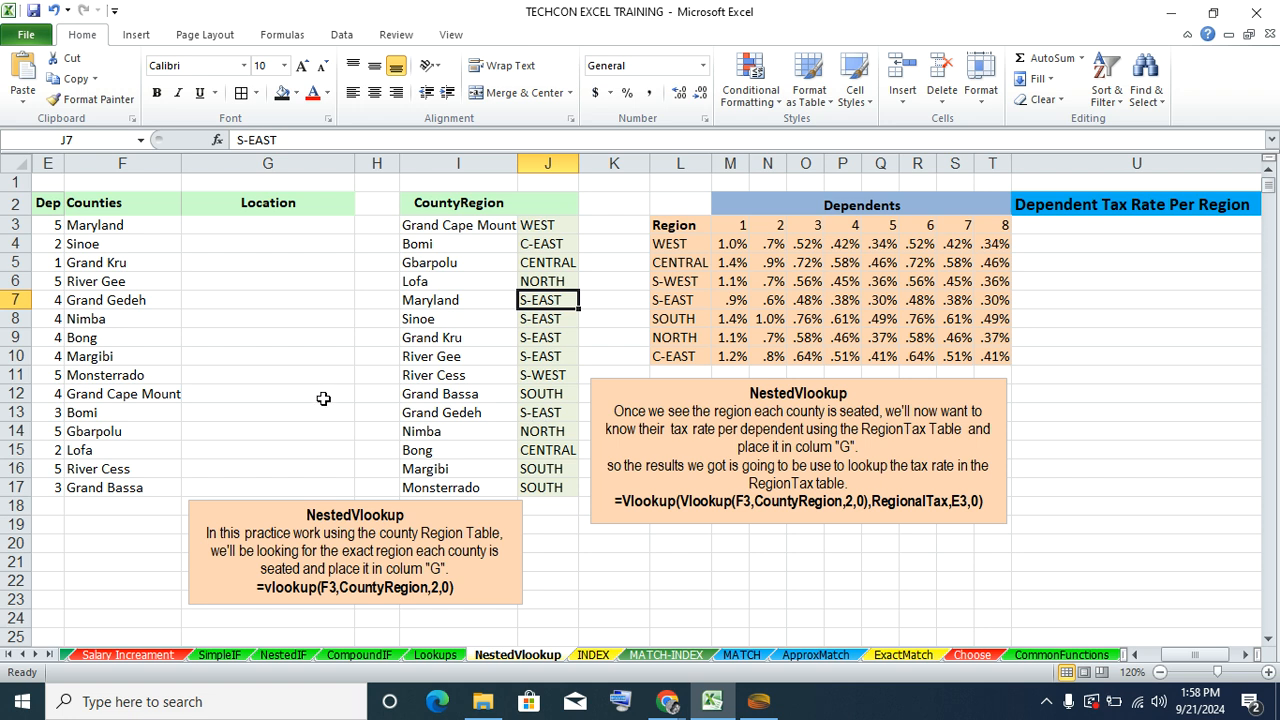
# - Write the start of a VLOOKUP formula in G3, with F3 as lookup value and the CountyRegion range as table array
pyautogui.click(260, 225)
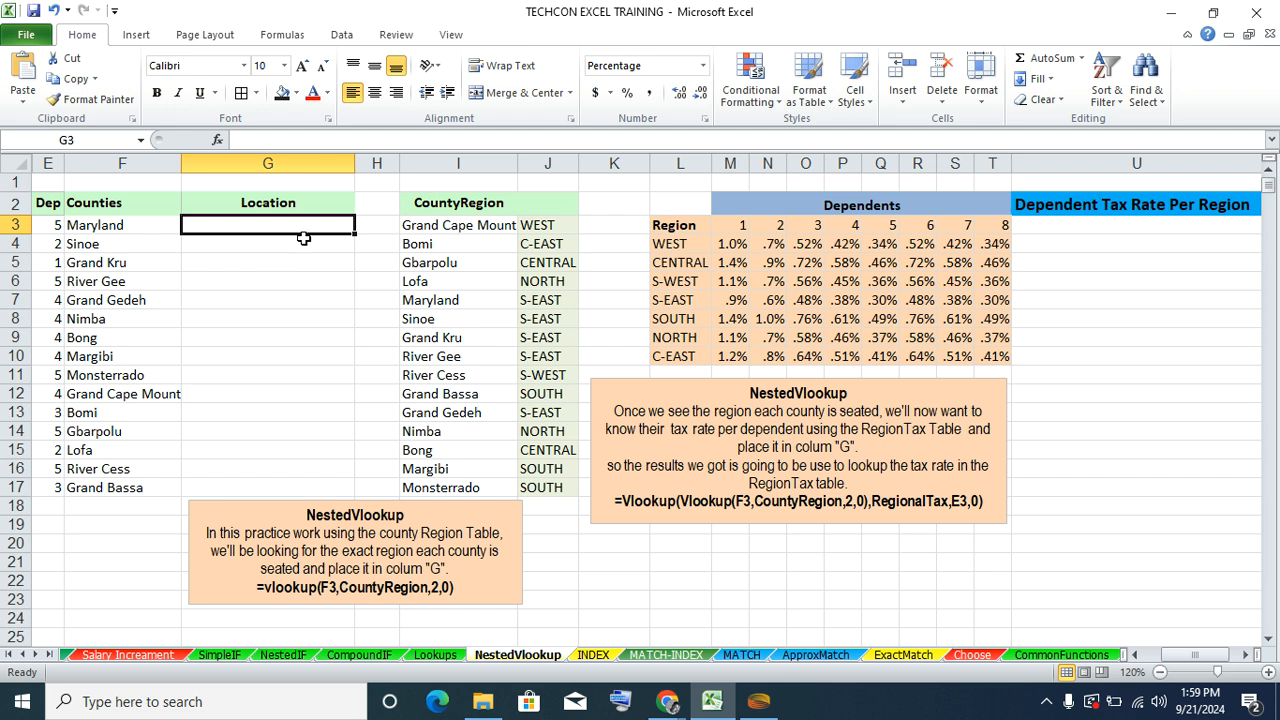
pyautogui.write('=')
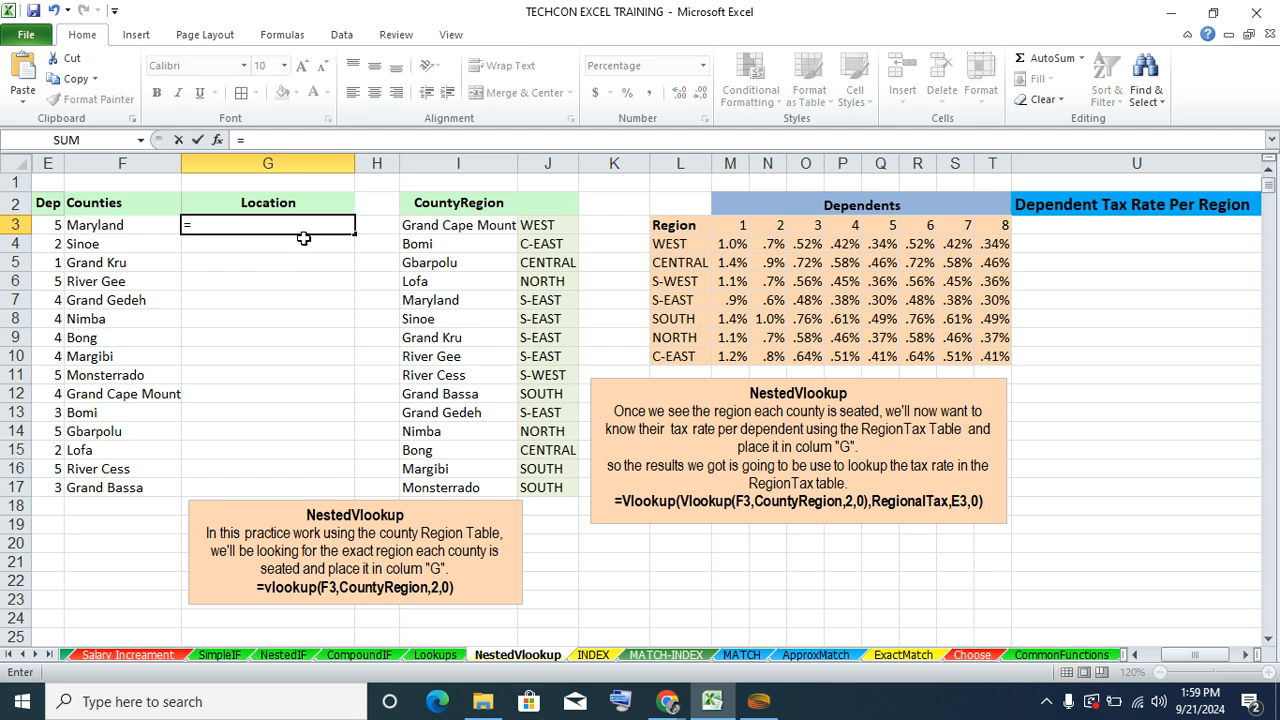
pyautogui.write('vlo')
pyautogui.press('Tab')
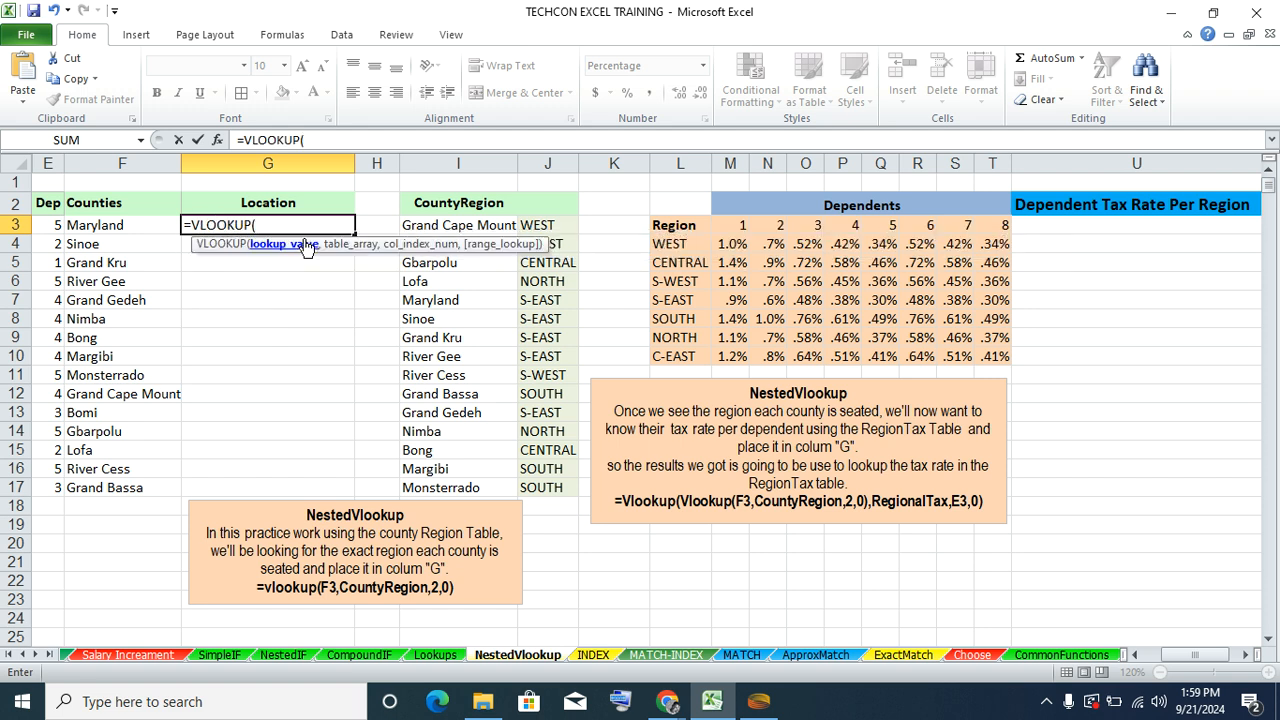
pyautogui.click(133, 227)
pyautogui.write(',')
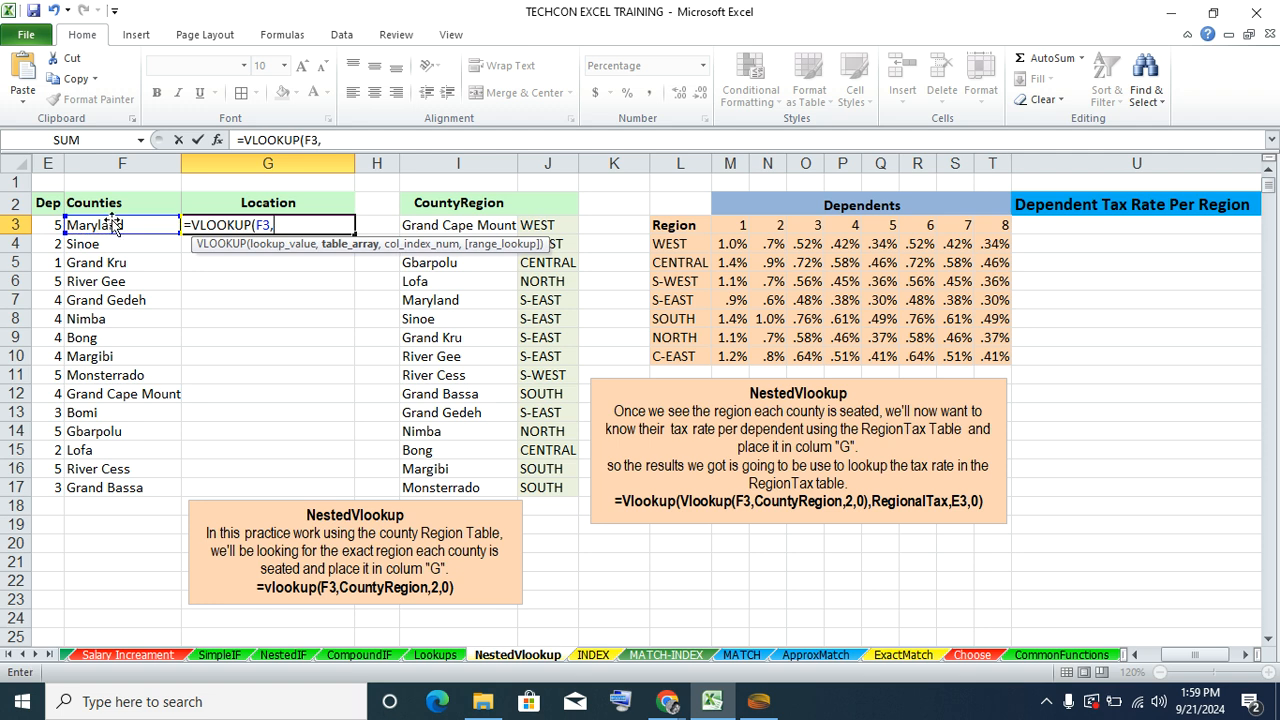
pyautogui.moveTo(437, 220); pyautogui.dragTo(530, 480)
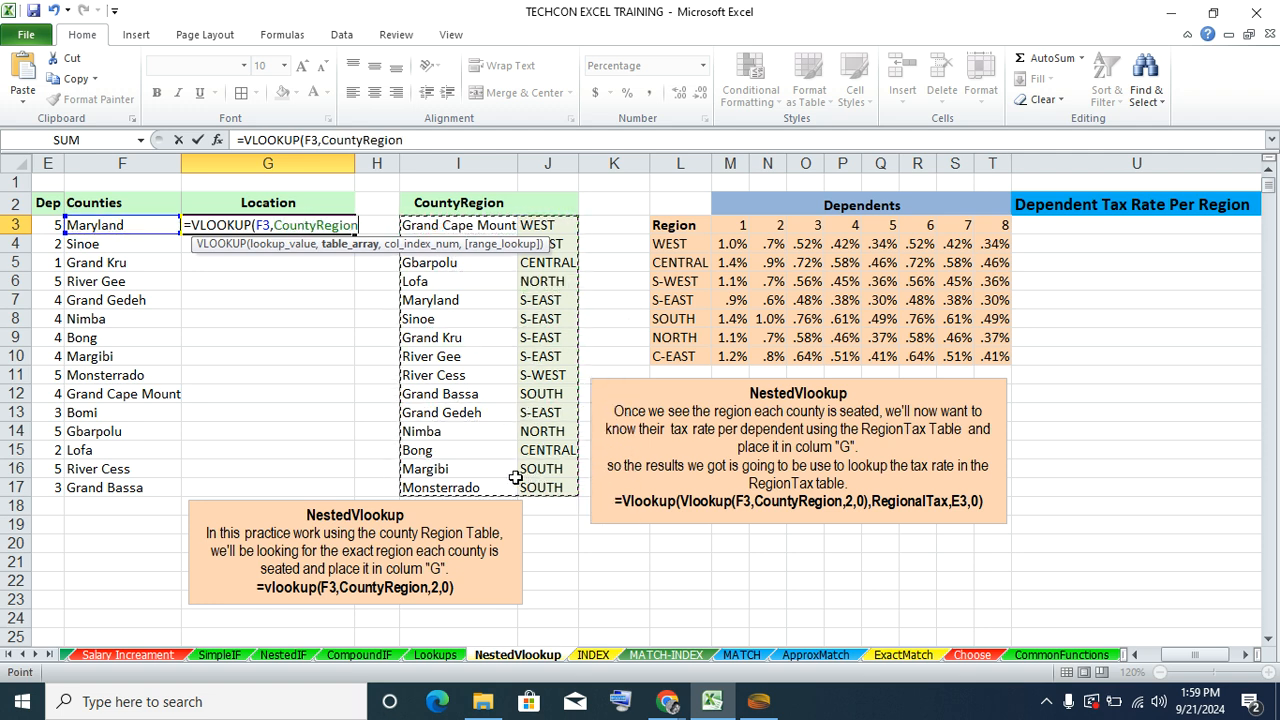
# - Complete the VLOOKUP in G3 with column index 2 and exact match 0, giving =VLOOKUP(F3,CountyRegion,2,0)
pyautogui.write(',')
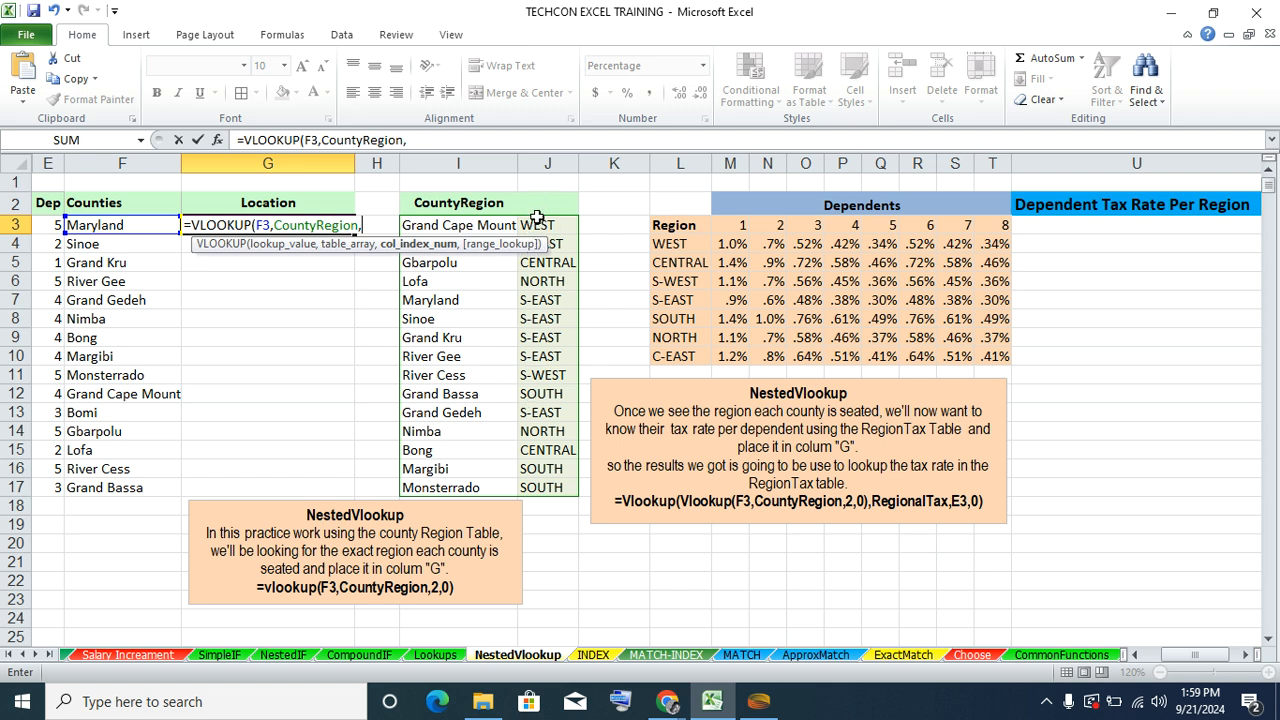
pyautogui.write('2,')
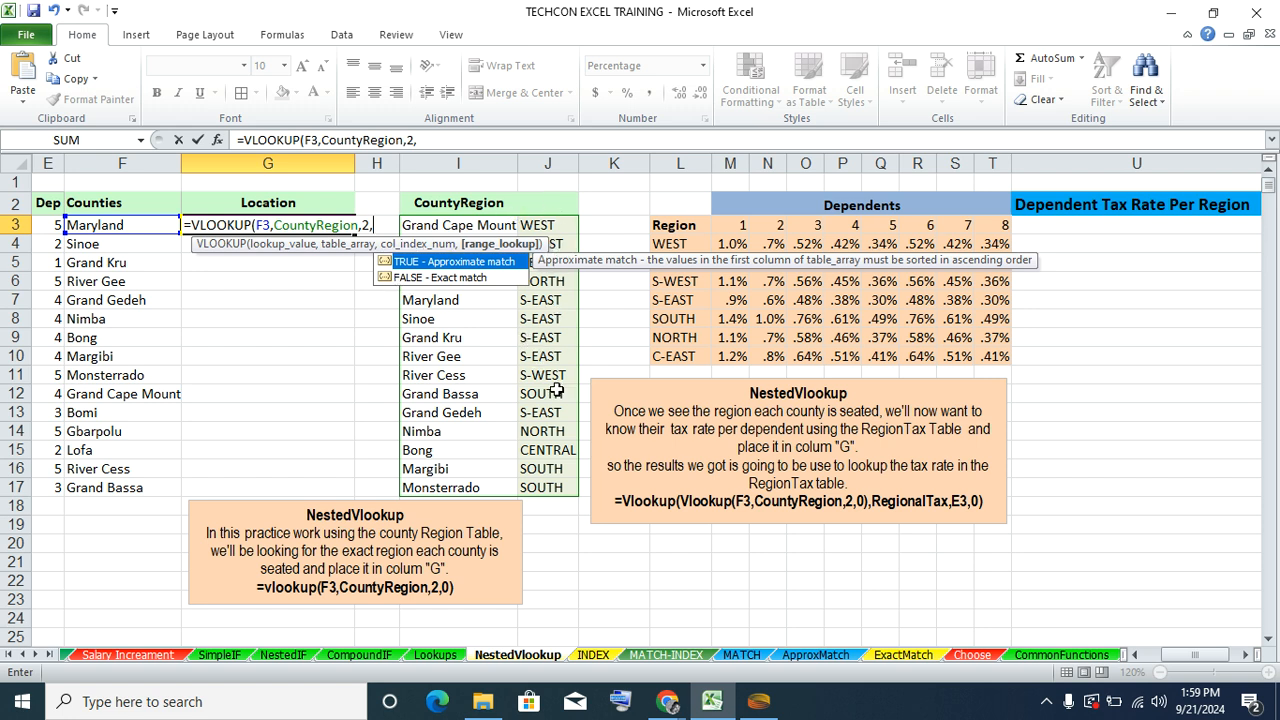
pyautogui.write('0)')
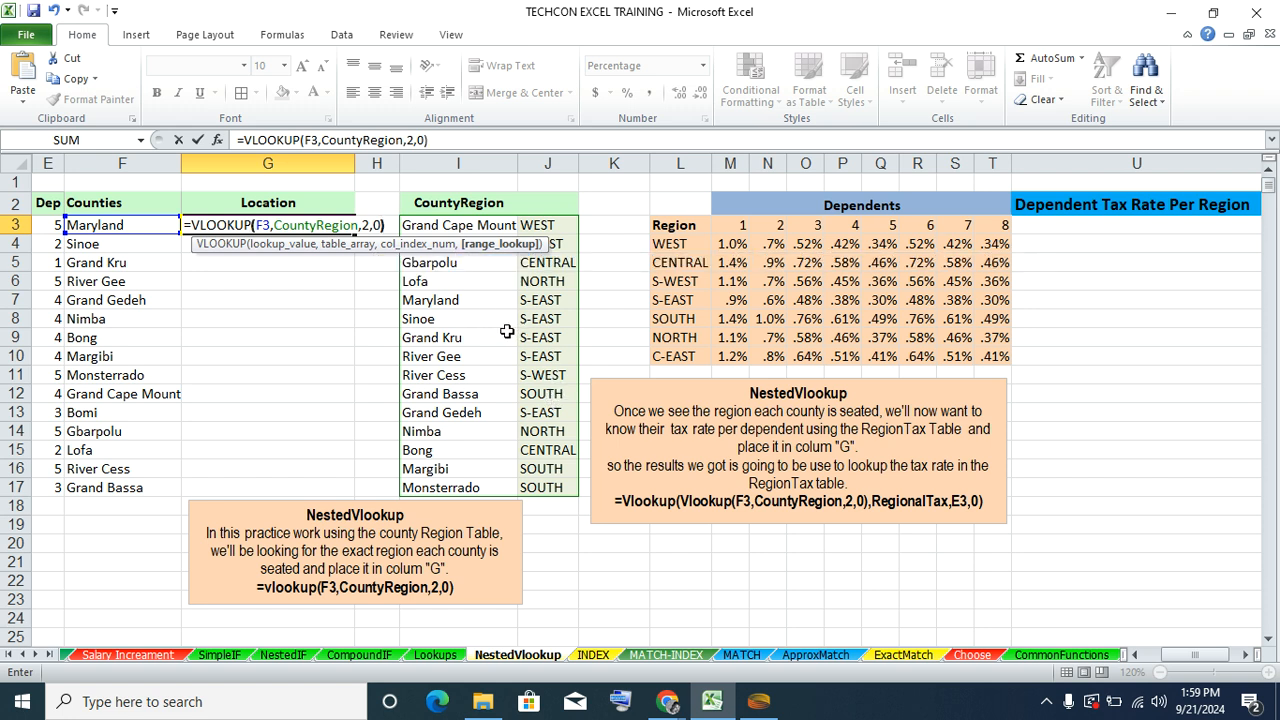
pyautogui.press('Return')
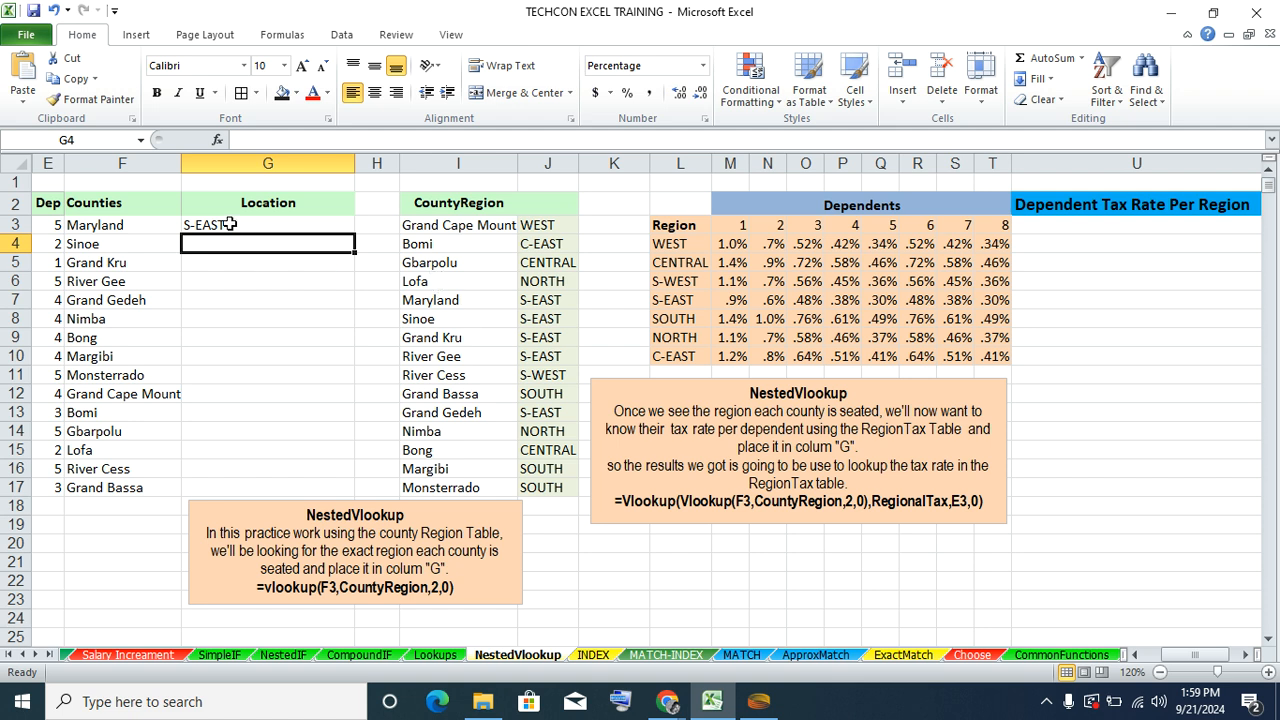
# - Fill the G3 lookup formula down the Location column for the listed counties
pyautogui.click(216, 226)
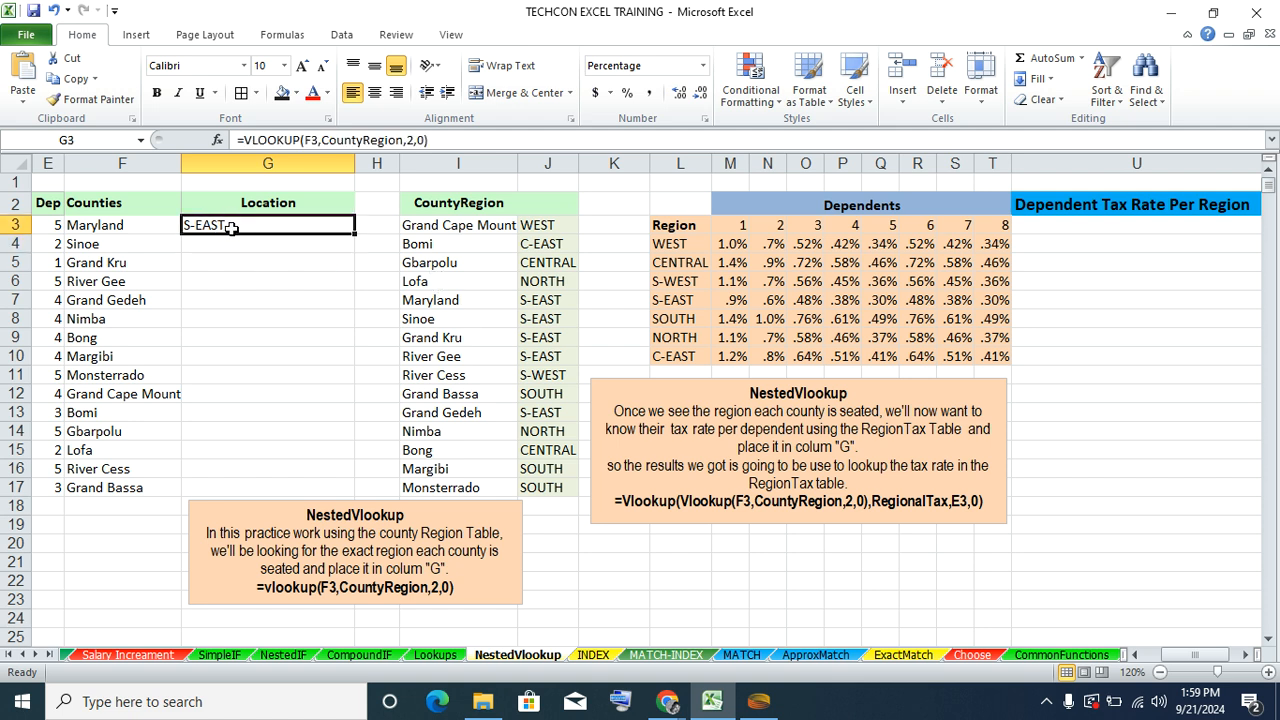
pyautogui.doubleClick(354, 234)
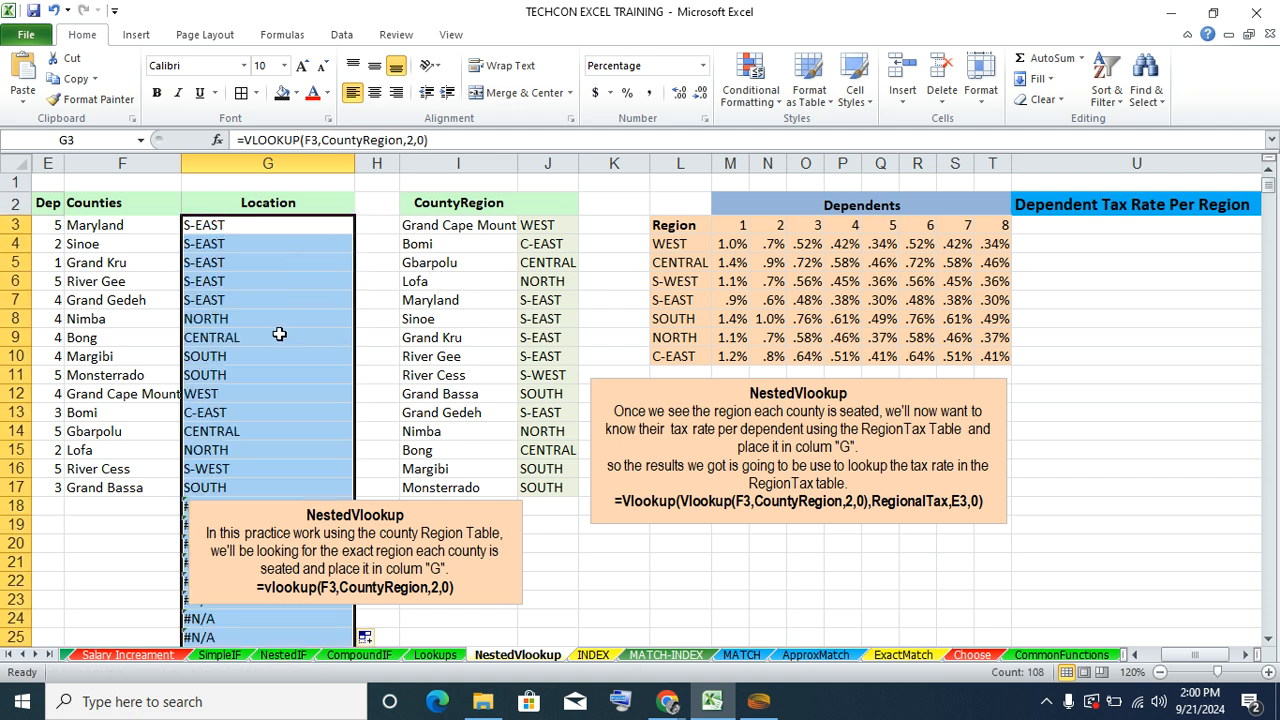
pyautogui.click(372, 389)
# - Examine the regional tax table's dependent-number headings and the tax rates listed for each region
pyautogui.moveTo(1203, 665); pyautogui.dragTo(1212, 666)
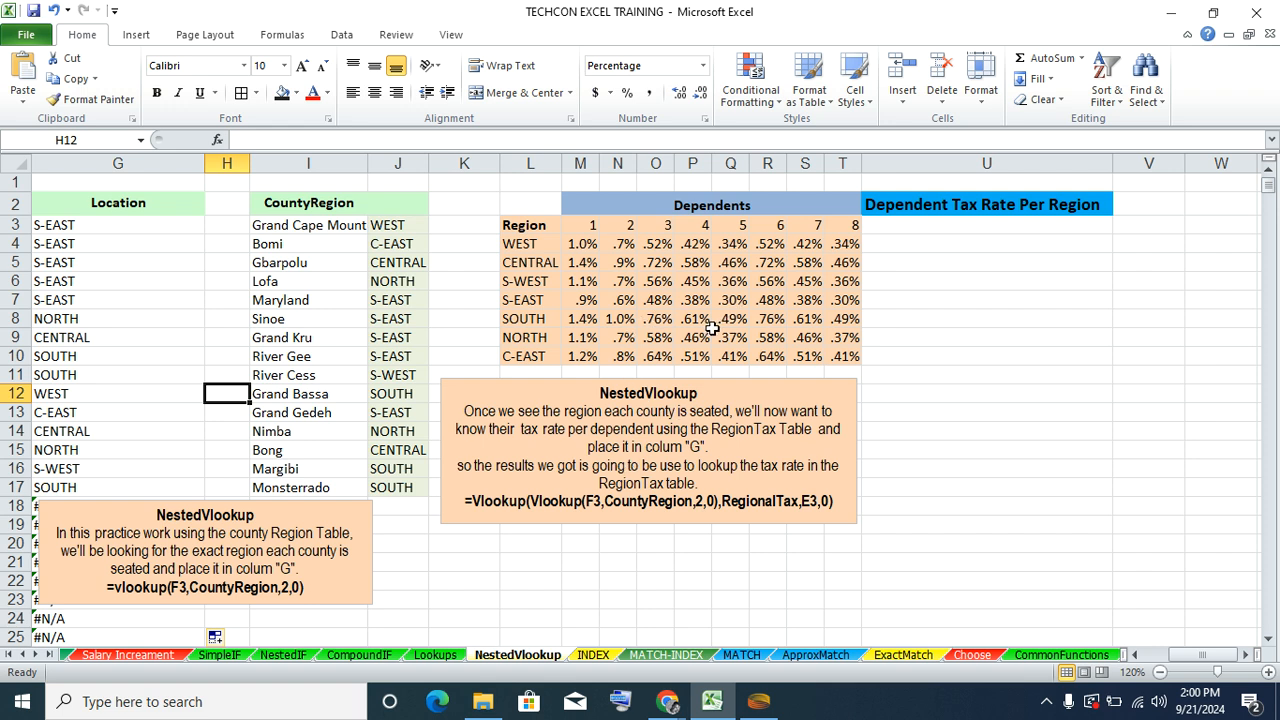
pyautogui.click(663, 228)
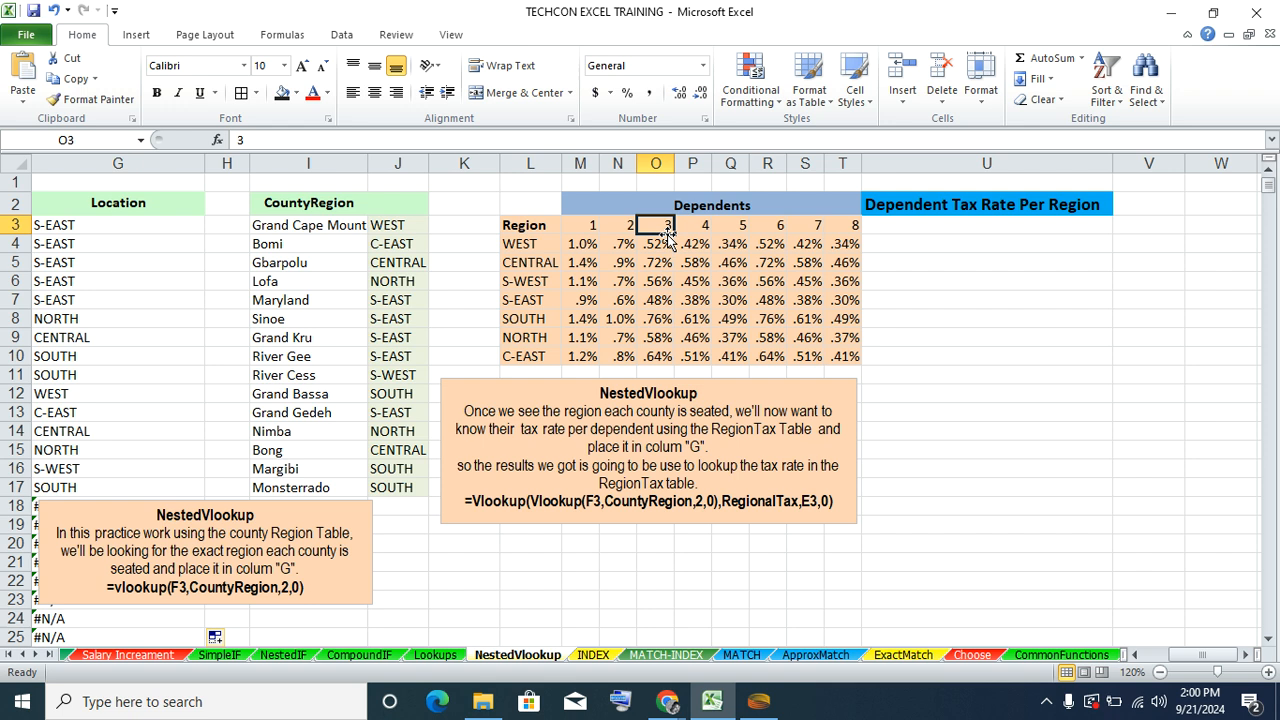
pyautogui.click(651, 245)
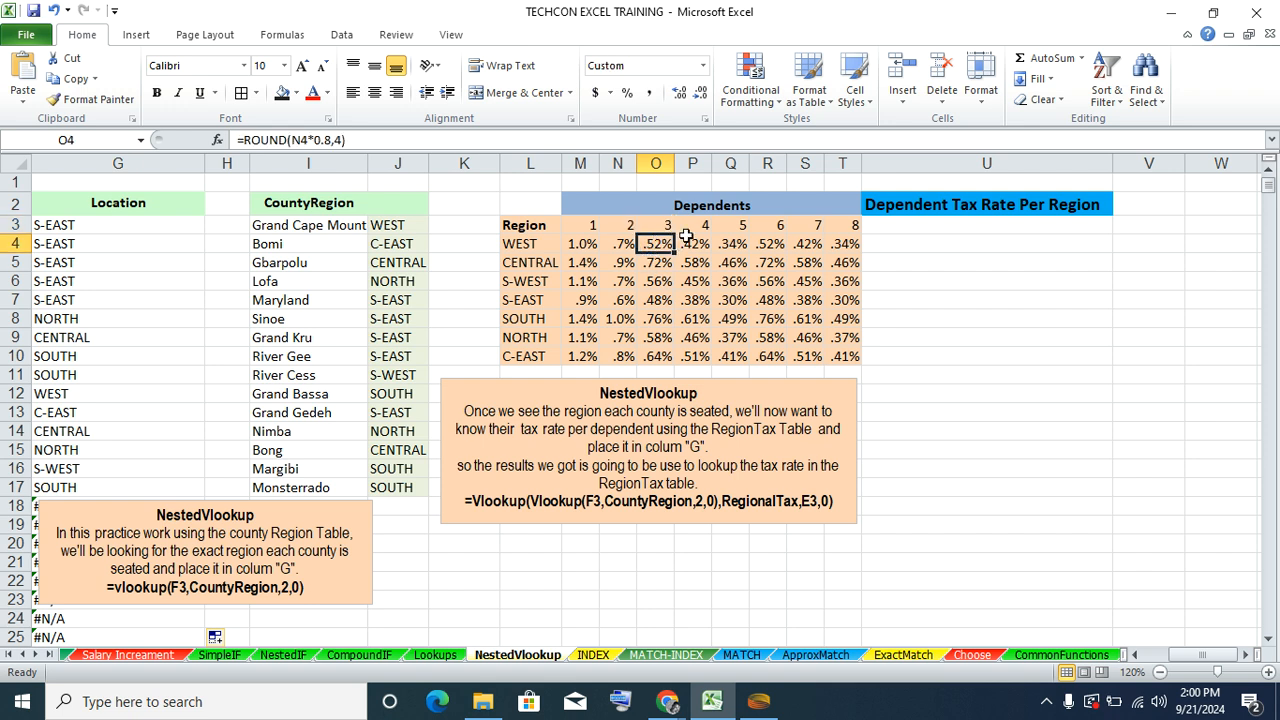
pyautogui.click(690, 228)
pyautogui.click(690, 248)
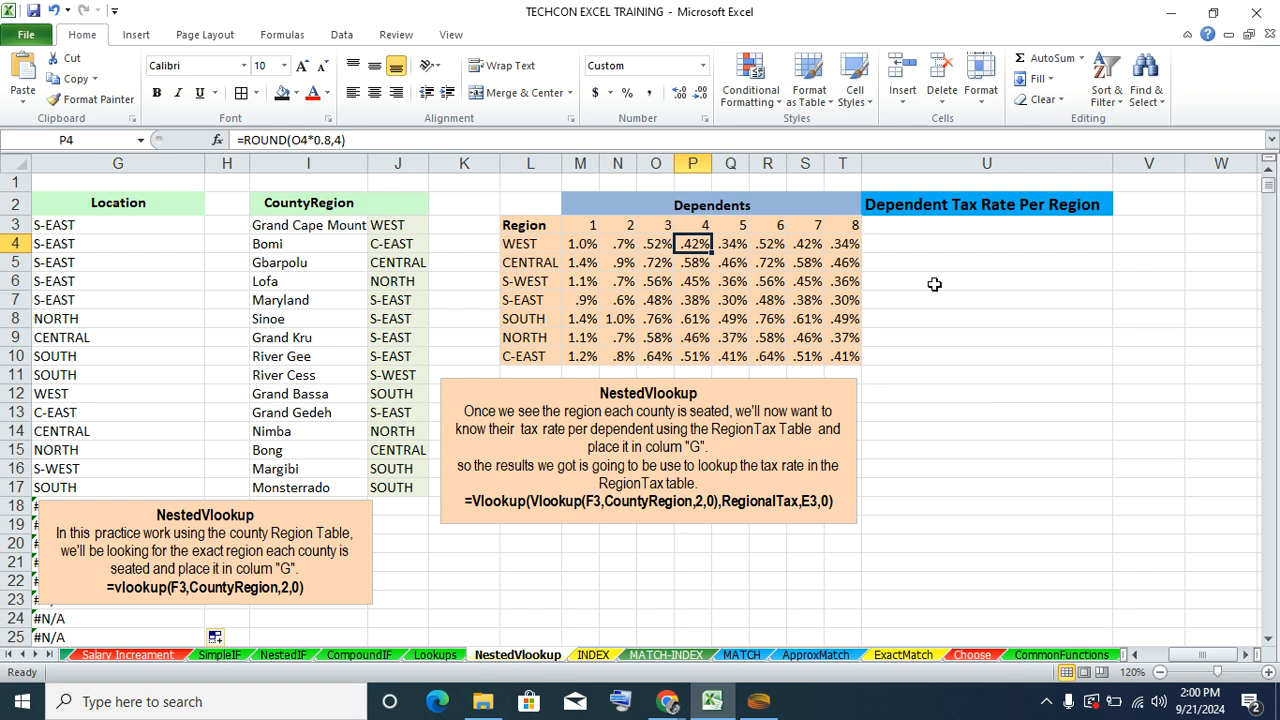
pyautogui.click(914, 227)
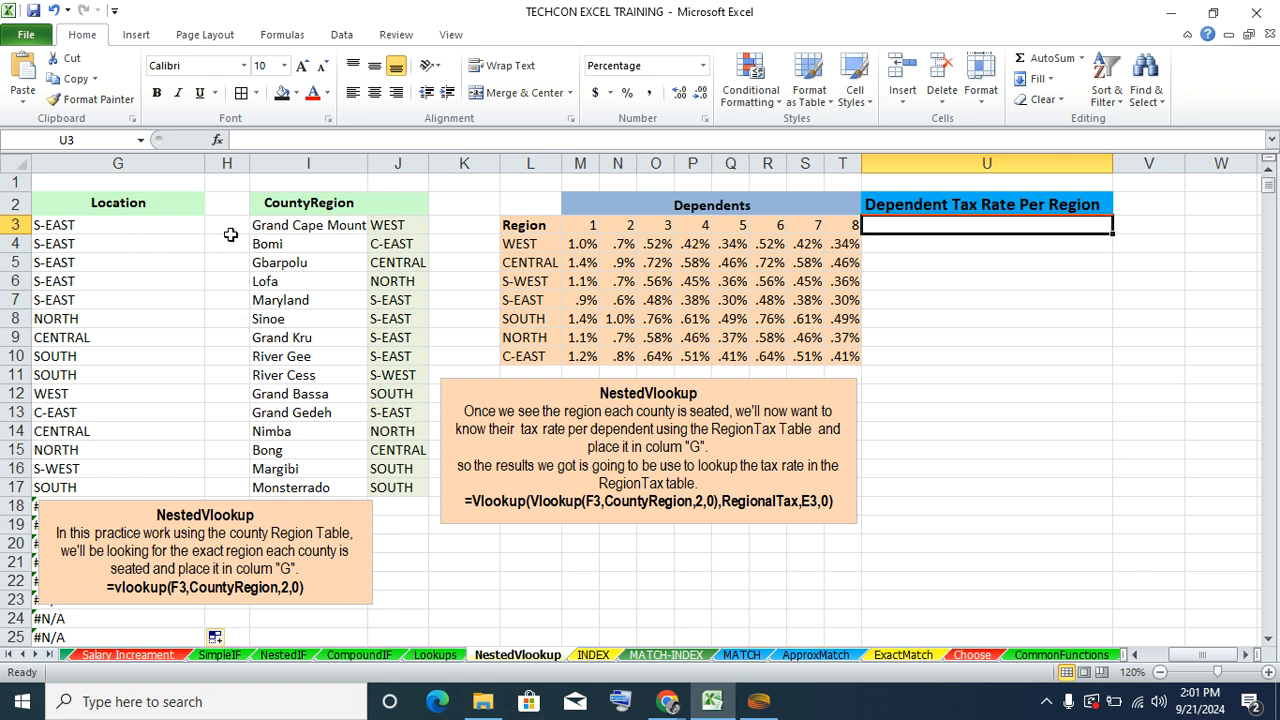
pyautogui.click(540, 227)
pyautogui.moveTo(540, 227); pyautogui.dragTo(785, 325)
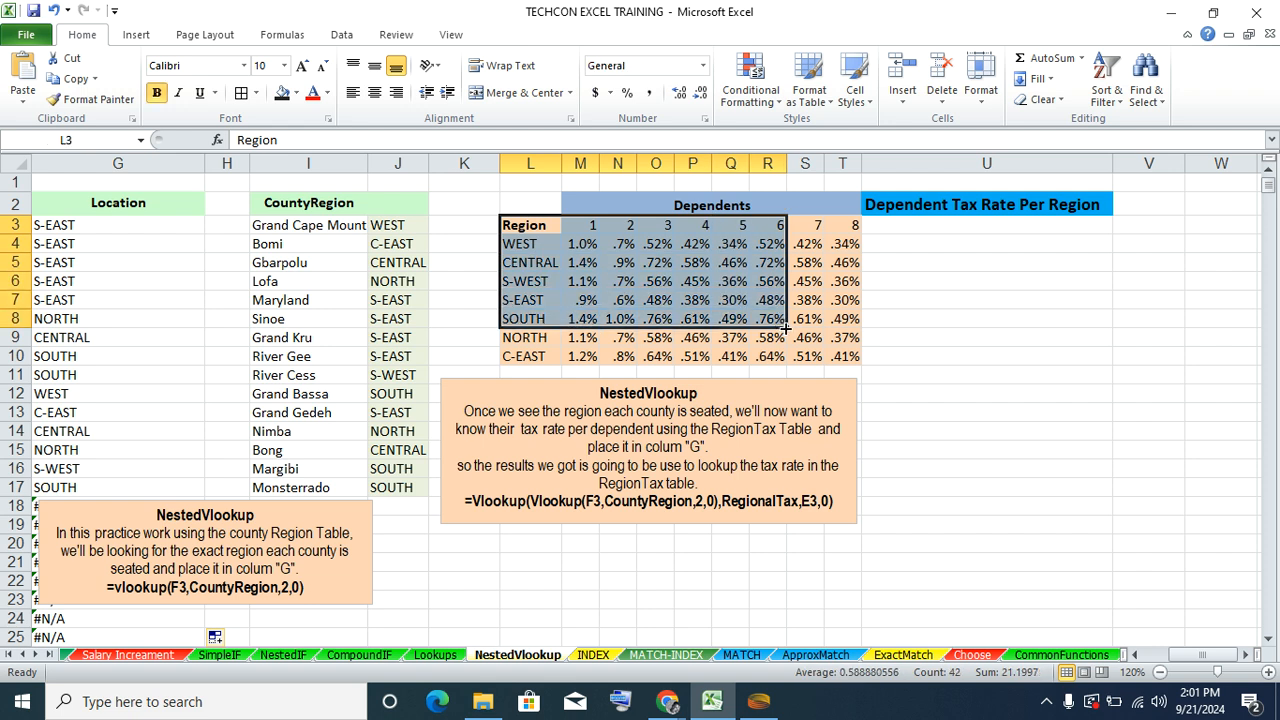
pyautogui.click(907, 224)
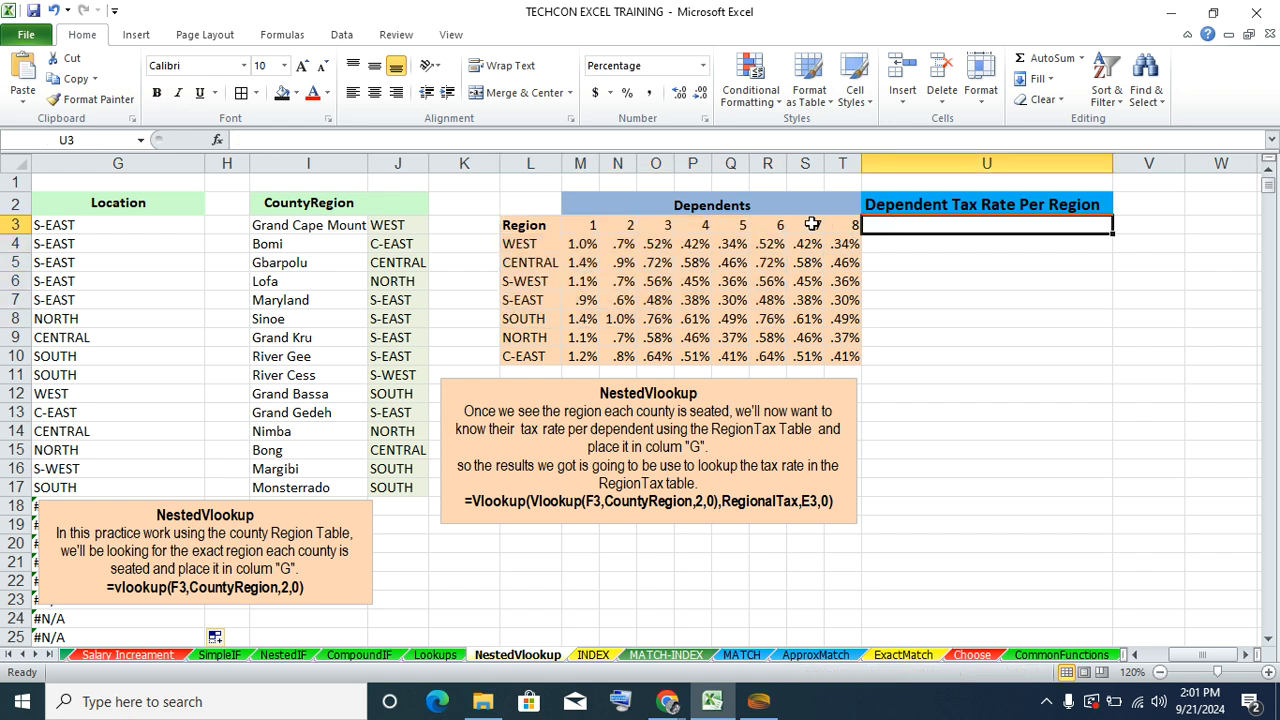
pyautogui.write('=')
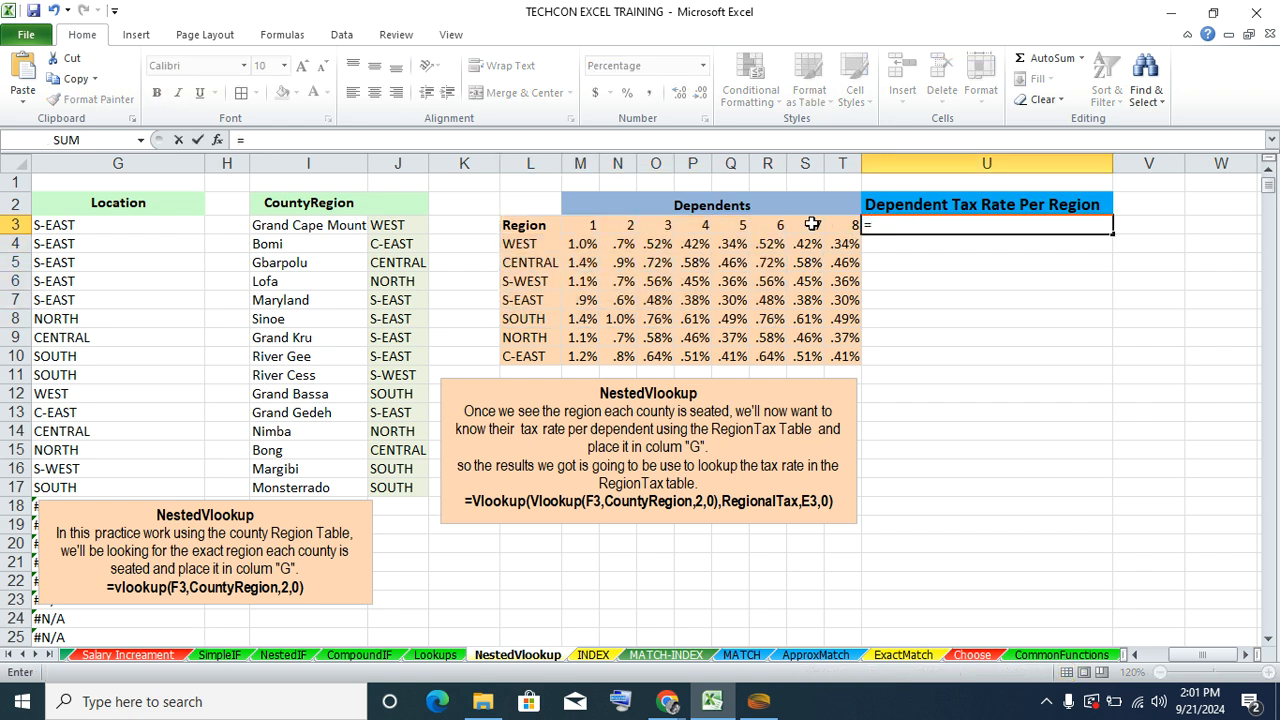
pyautogui.write('vl')
pyautogui.press('Right')
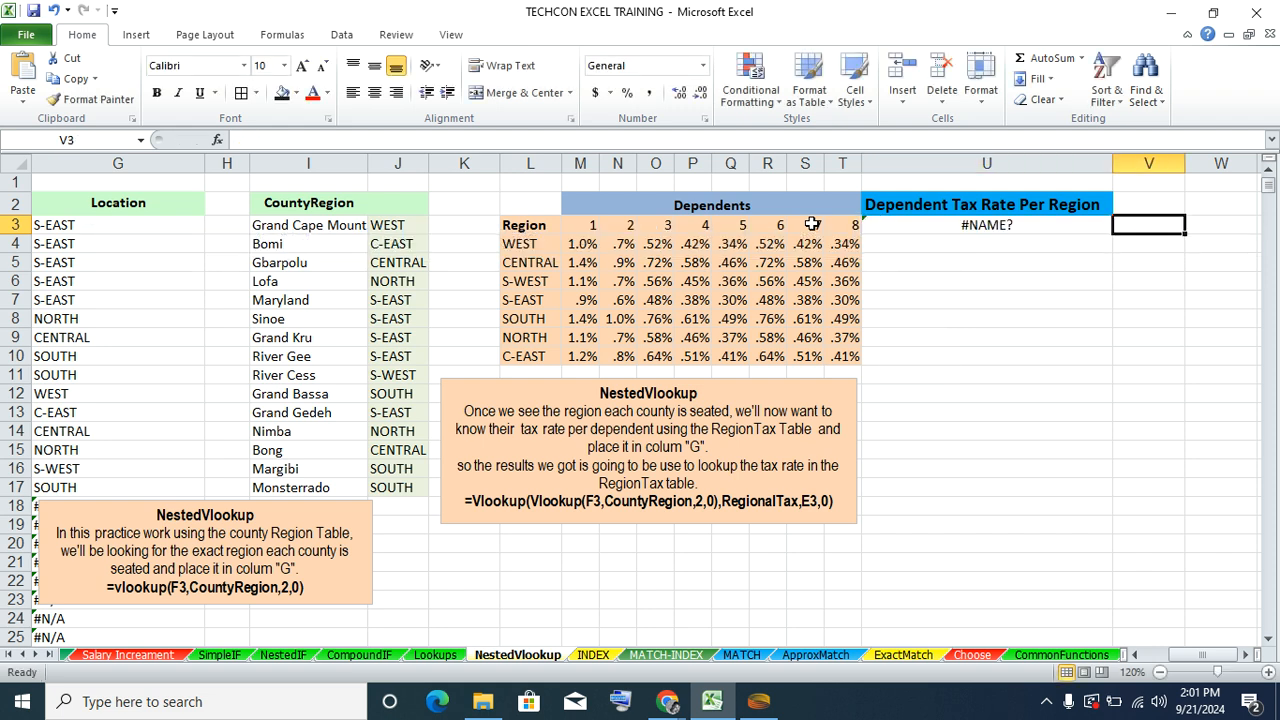
# - Start a nested formula in U3 with one VLOOKUP inside another, using F3 as the inner lookup value
pyautogui.click(1050, 232)
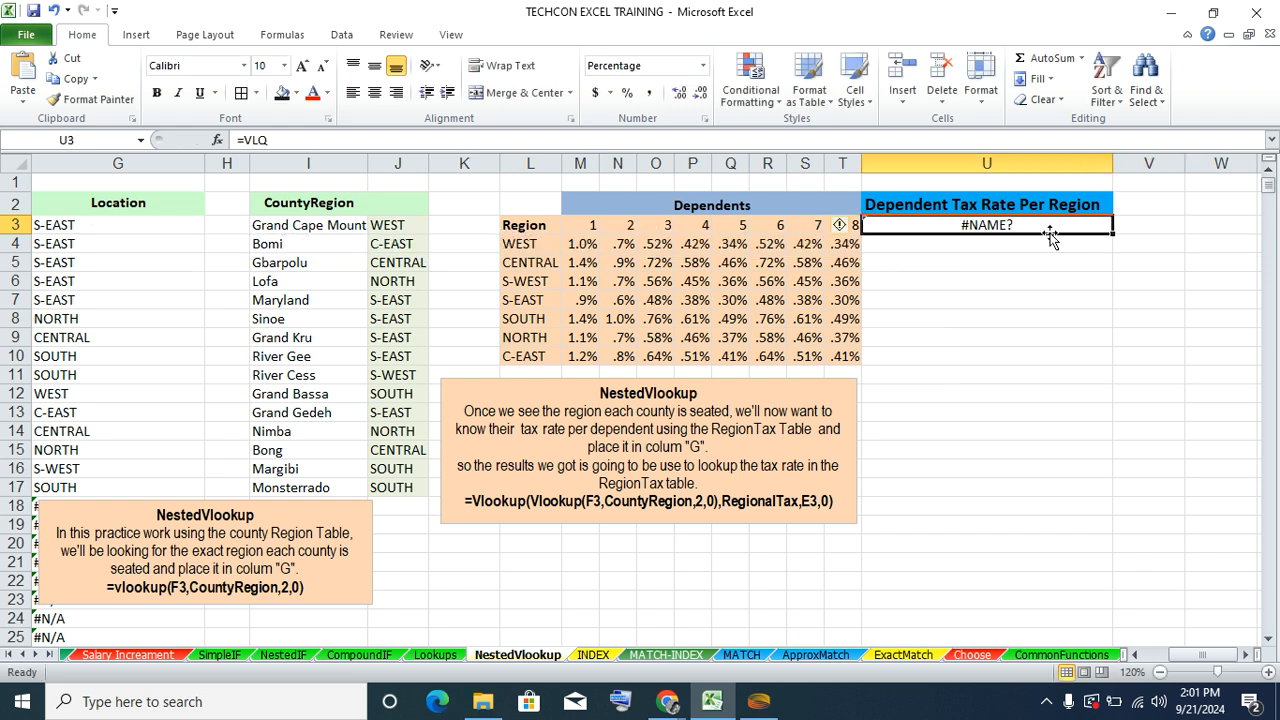
pyautogui.write('=vlo')
pyautogui.press('Tab')
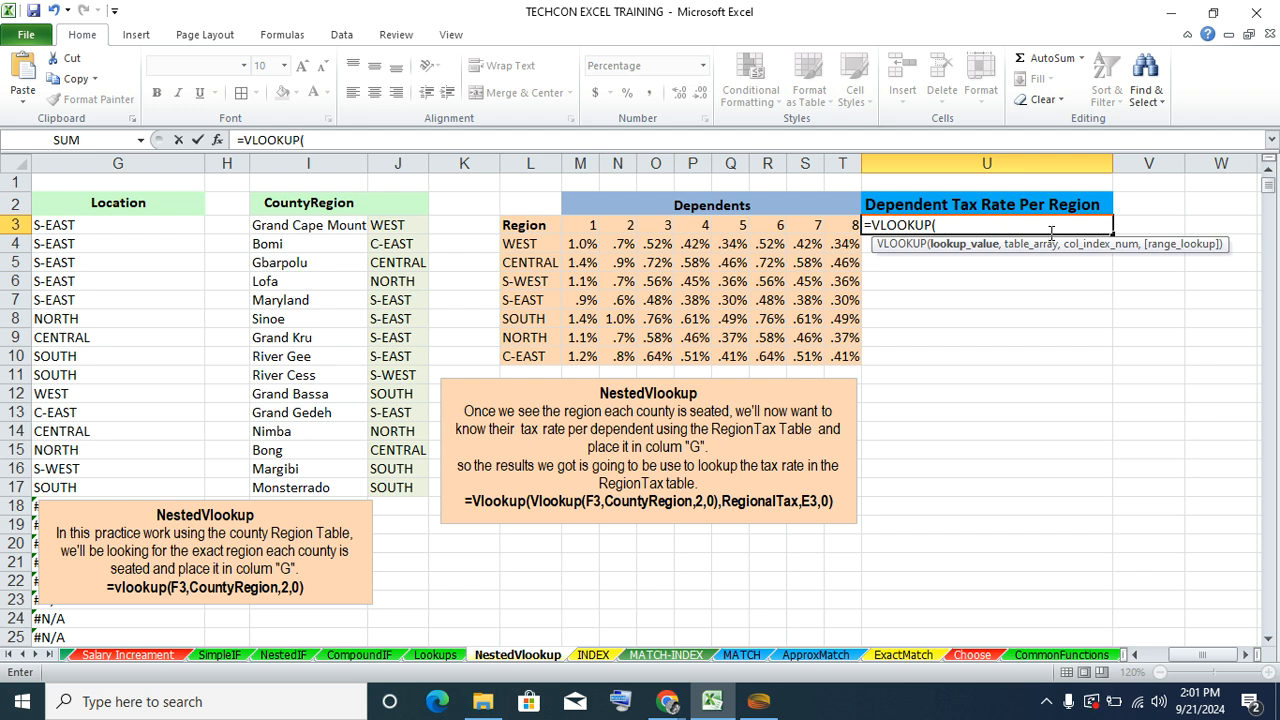
pyautogui.write('VL')
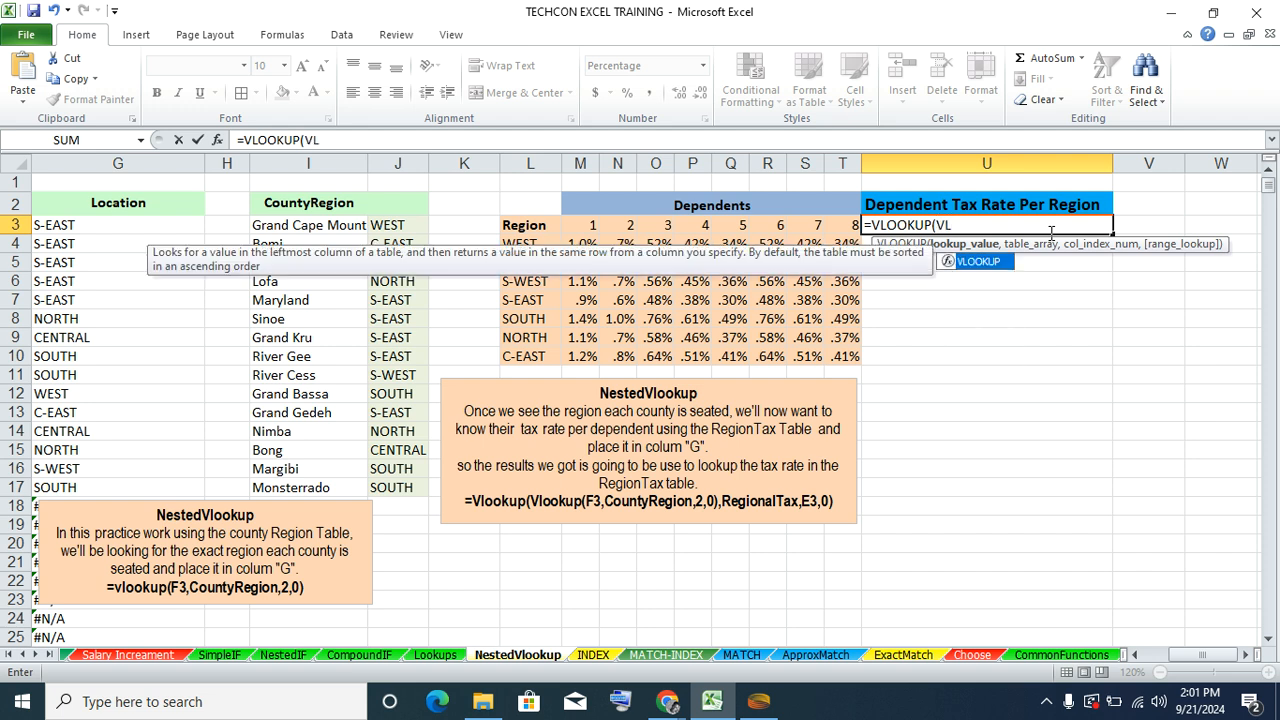
pyautogui.press('Tab')
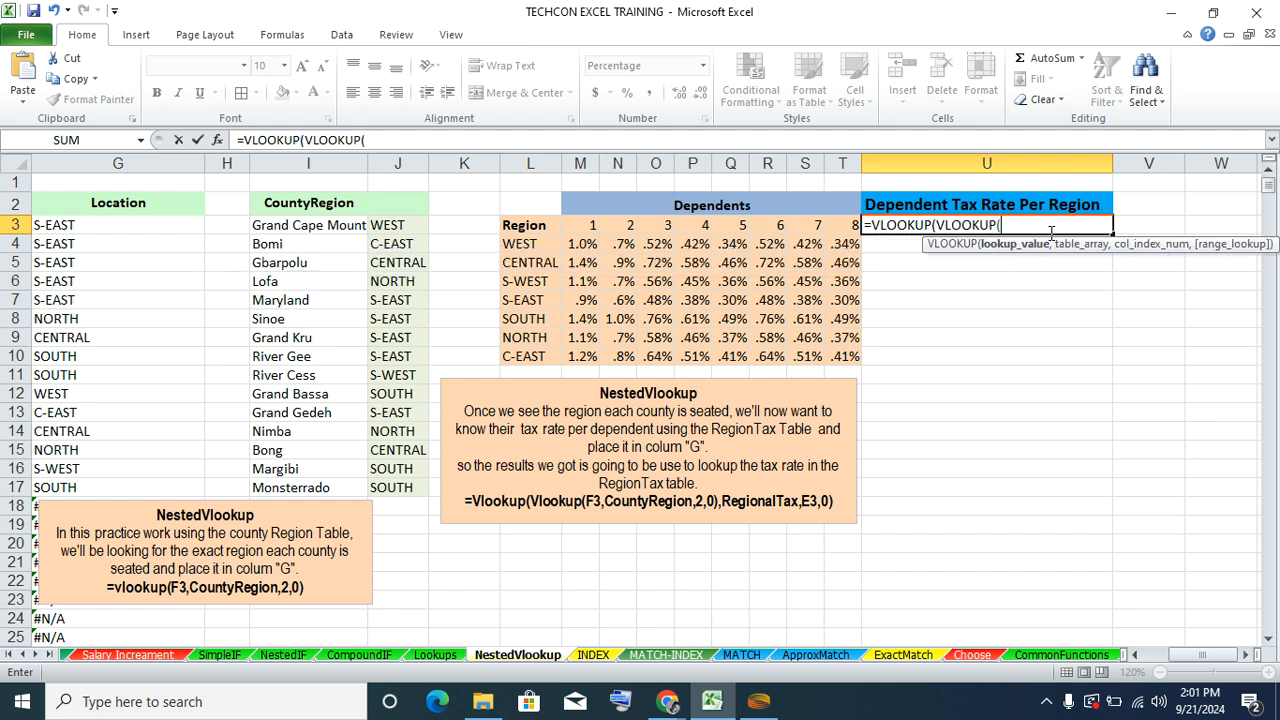
pyautogui.click(1134, 654)
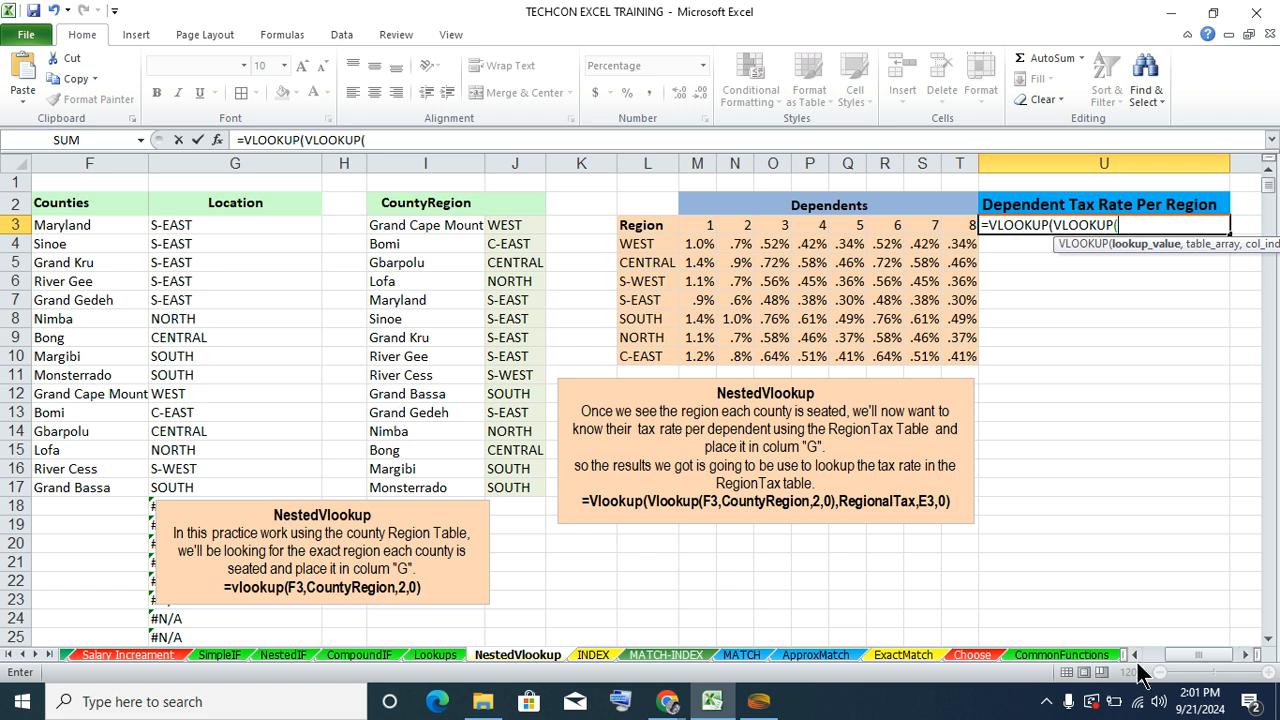
pyautogui.click(1134, 654)
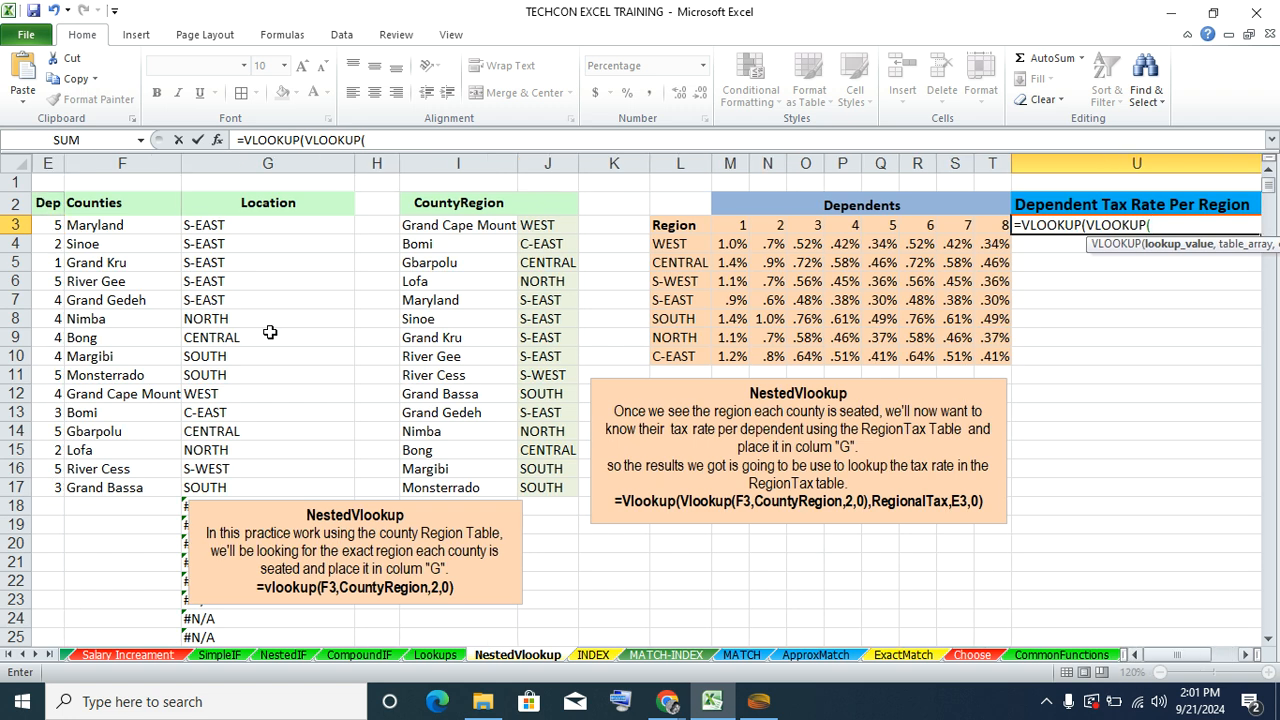
pyautogui.click(120, 230)
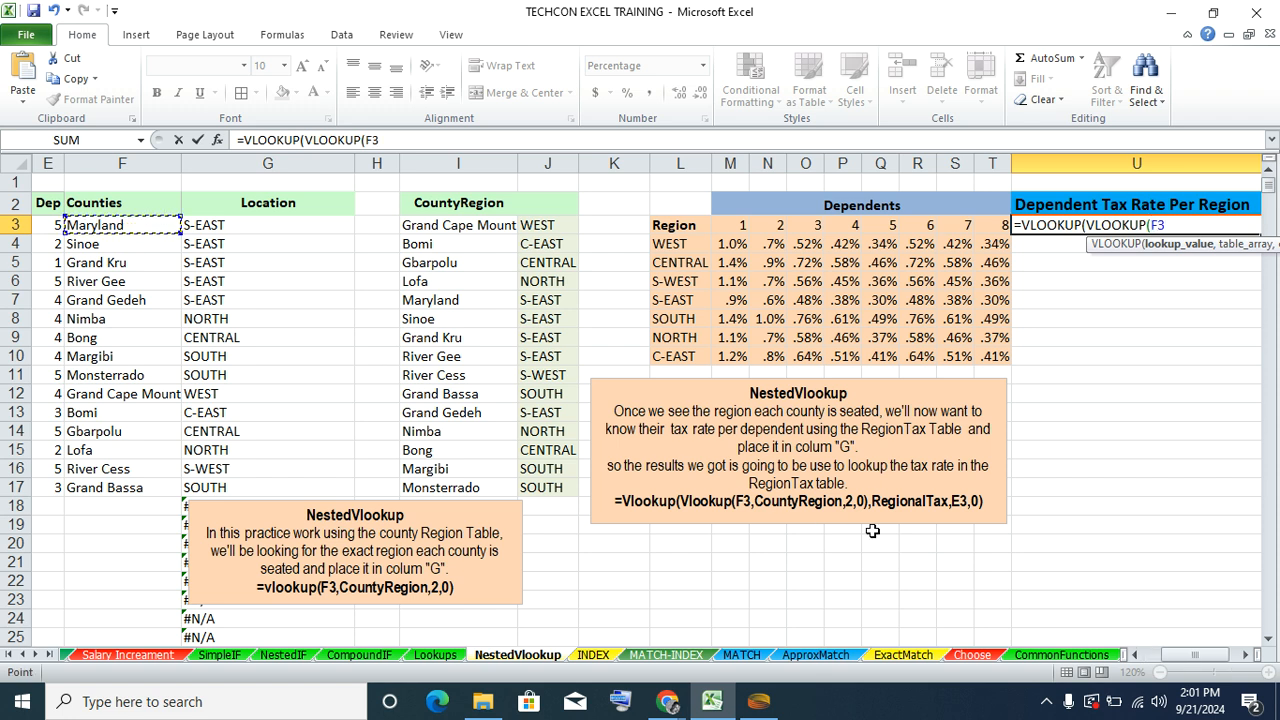
# - Complete the inner VLOOKUP with the CountyRegion range, column index 2 and exact match 0
pyautogui.moveTo(1190, 655); pyautogui.dragTo(1211, 658)
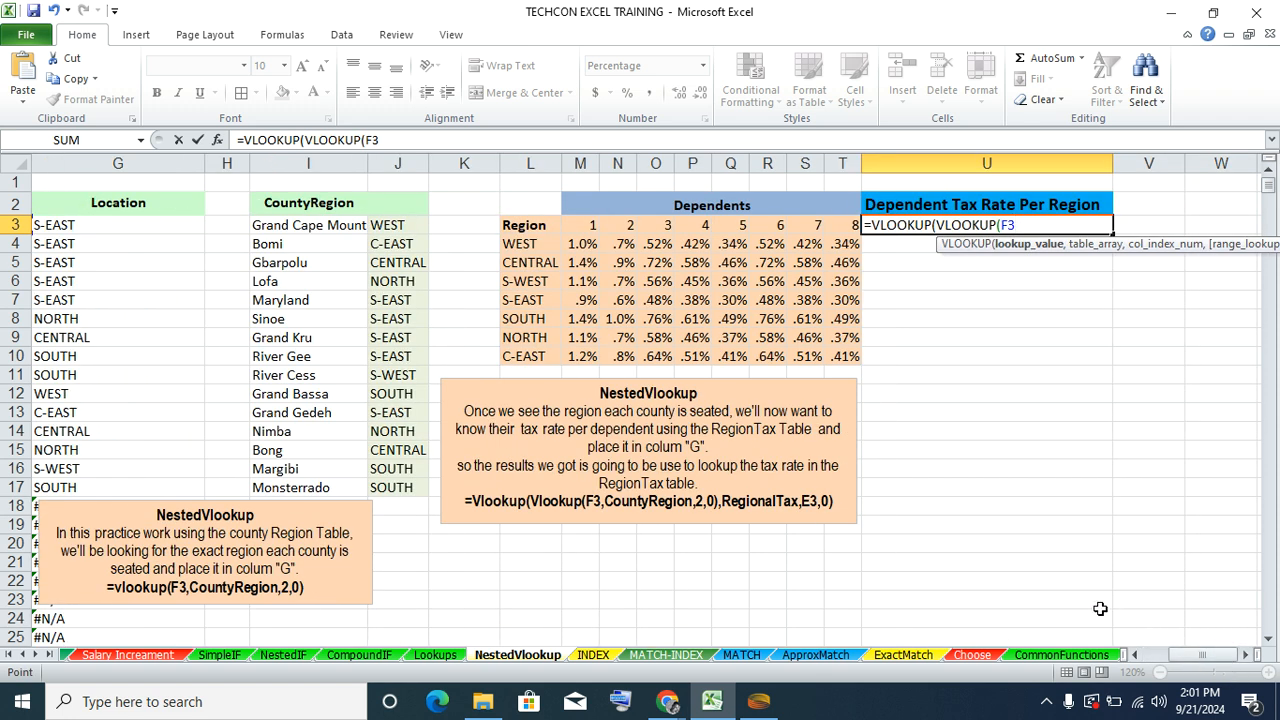
pyautogui.write(',')
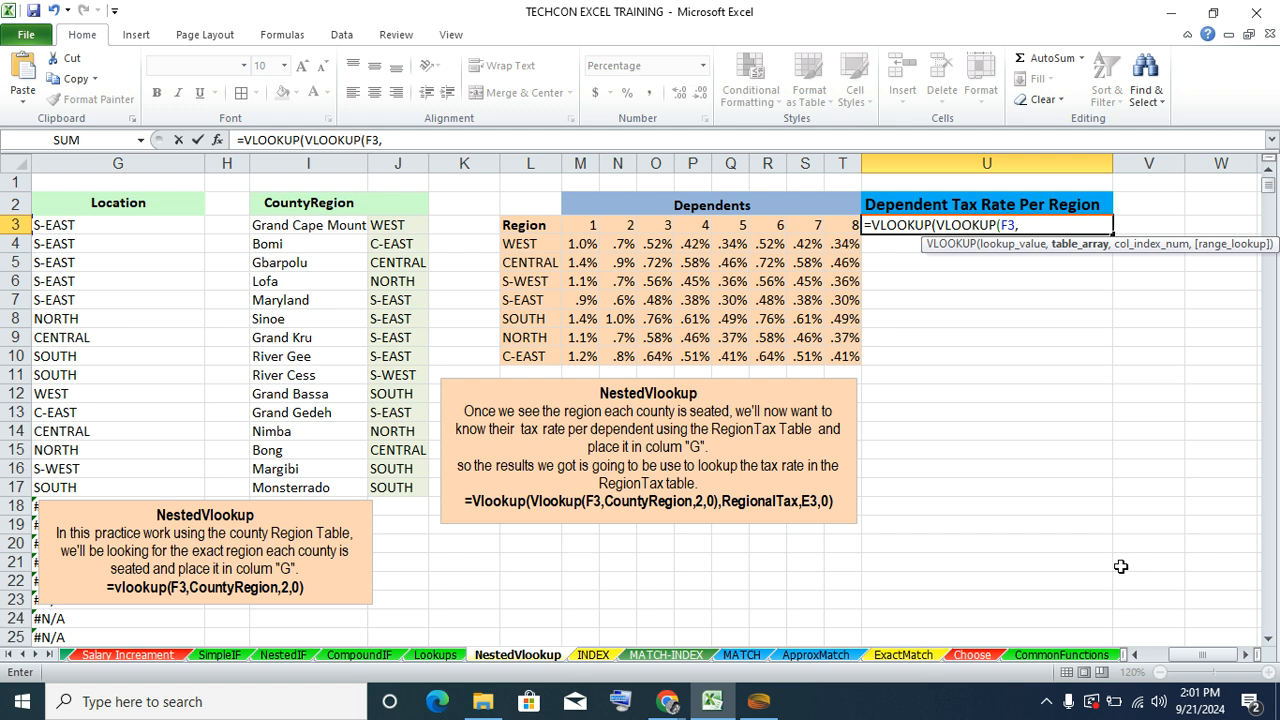
pyautogui.moveTo(274, 225); pyautogui.dragTo(403, 484)
pyautogui.write(',')
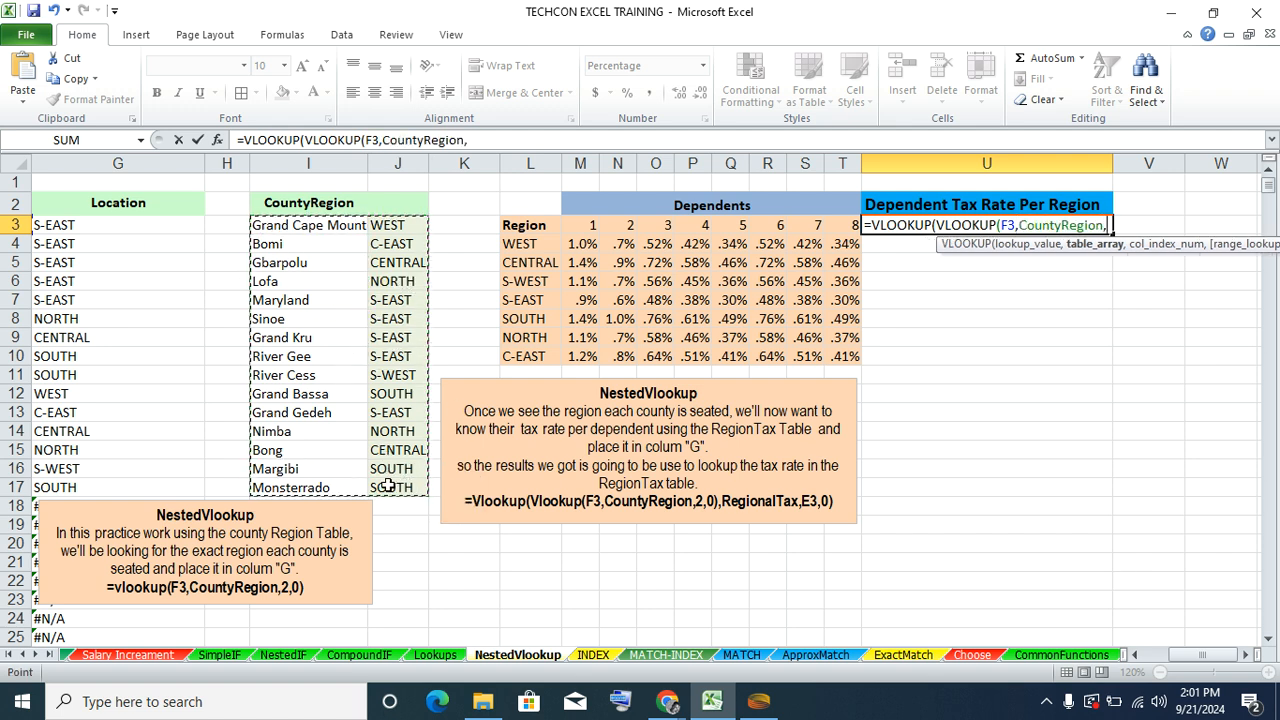
pyautogui.write('2')
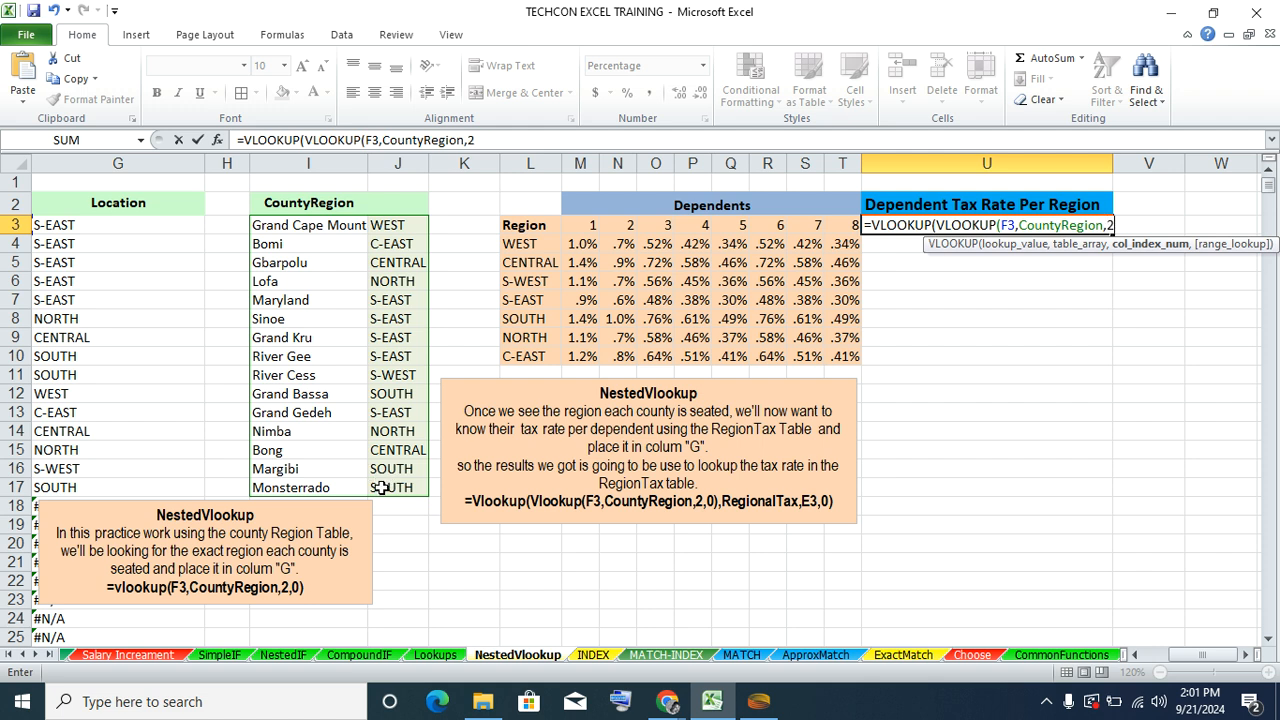
pyautogui.write(',0')
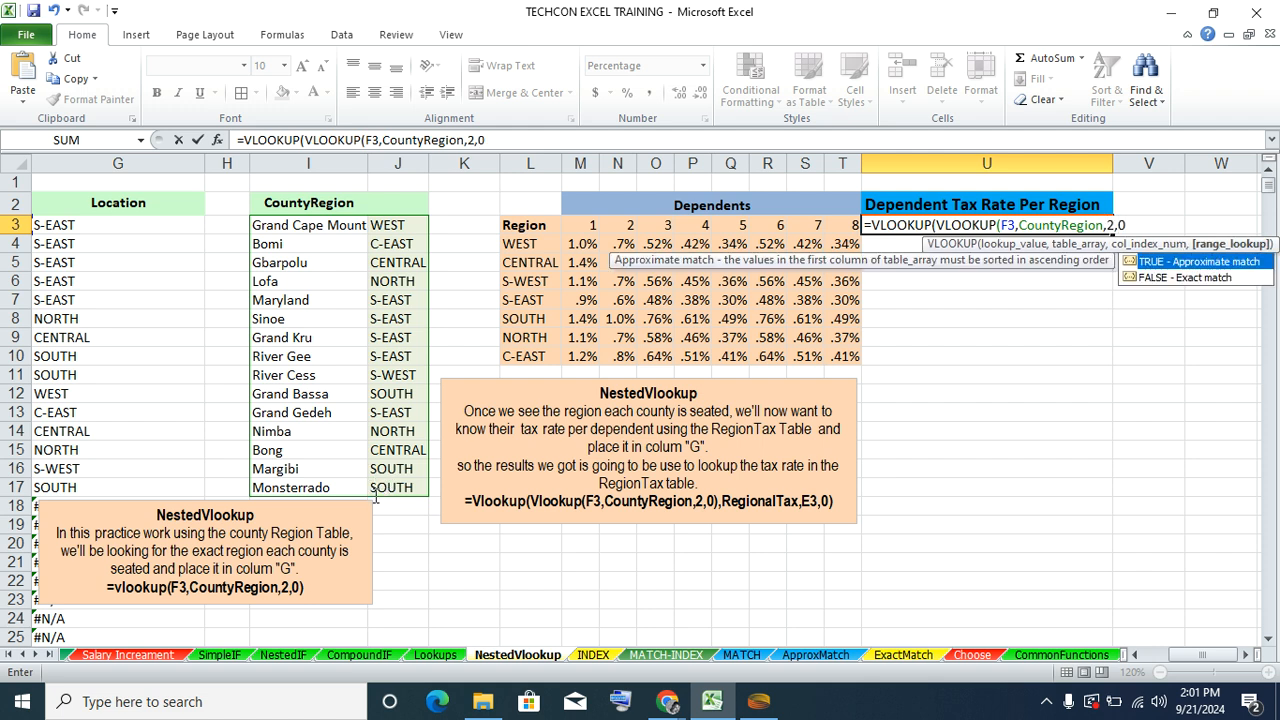
pyautogui.write(')')
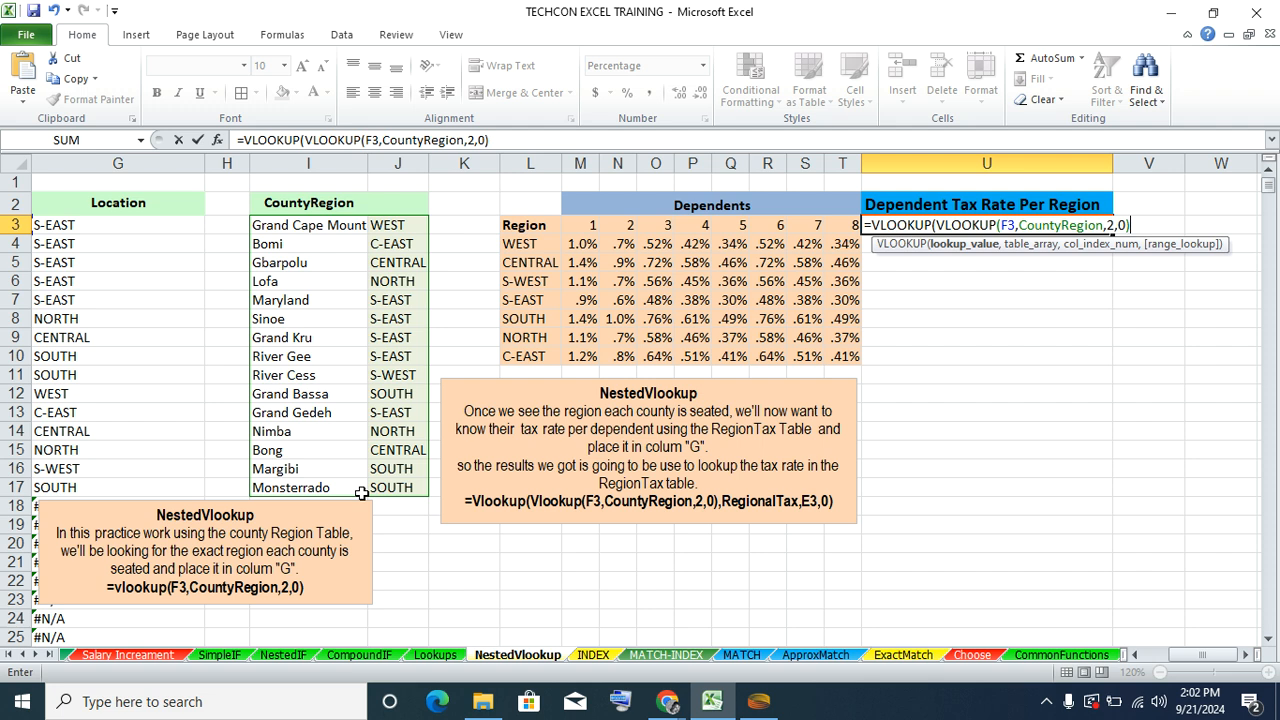
# - Set the outer VLOOKUP's table array to the whole RegionalTax range, including the Region column
pyautogui.write(',')
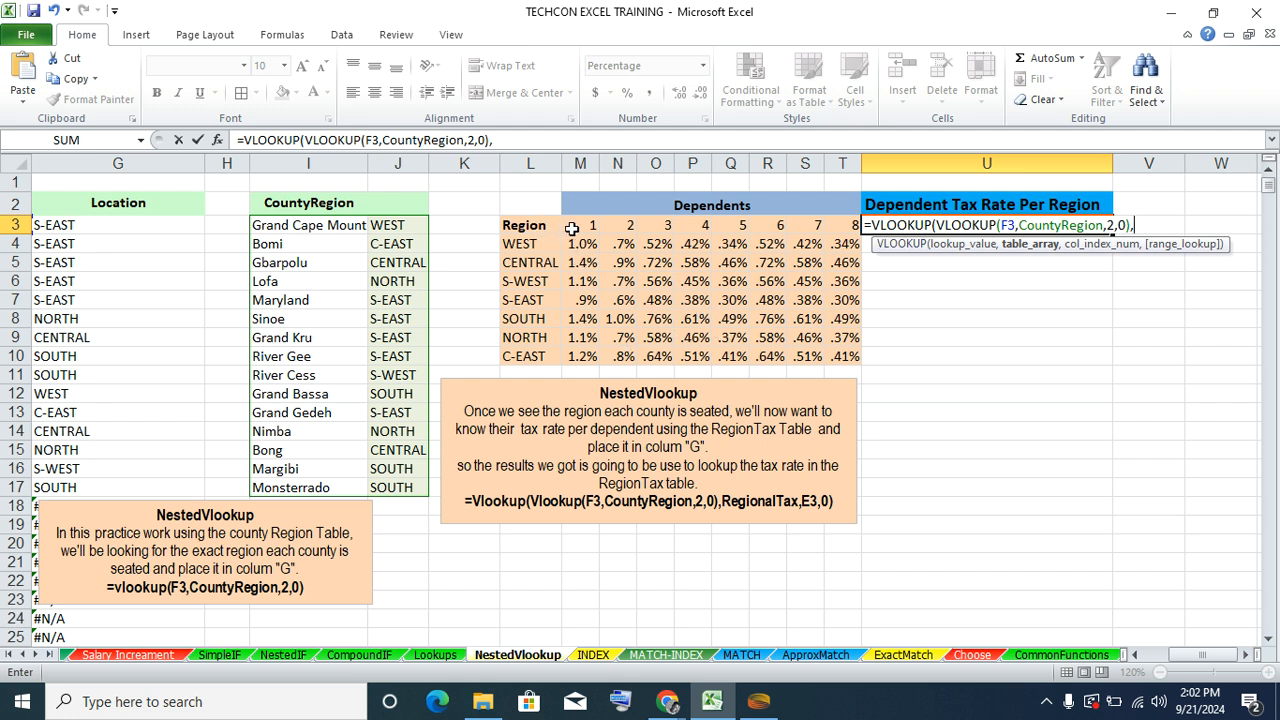
pyautogui.moveTo(576, 227); pyautogui.dragTo(840, 357)
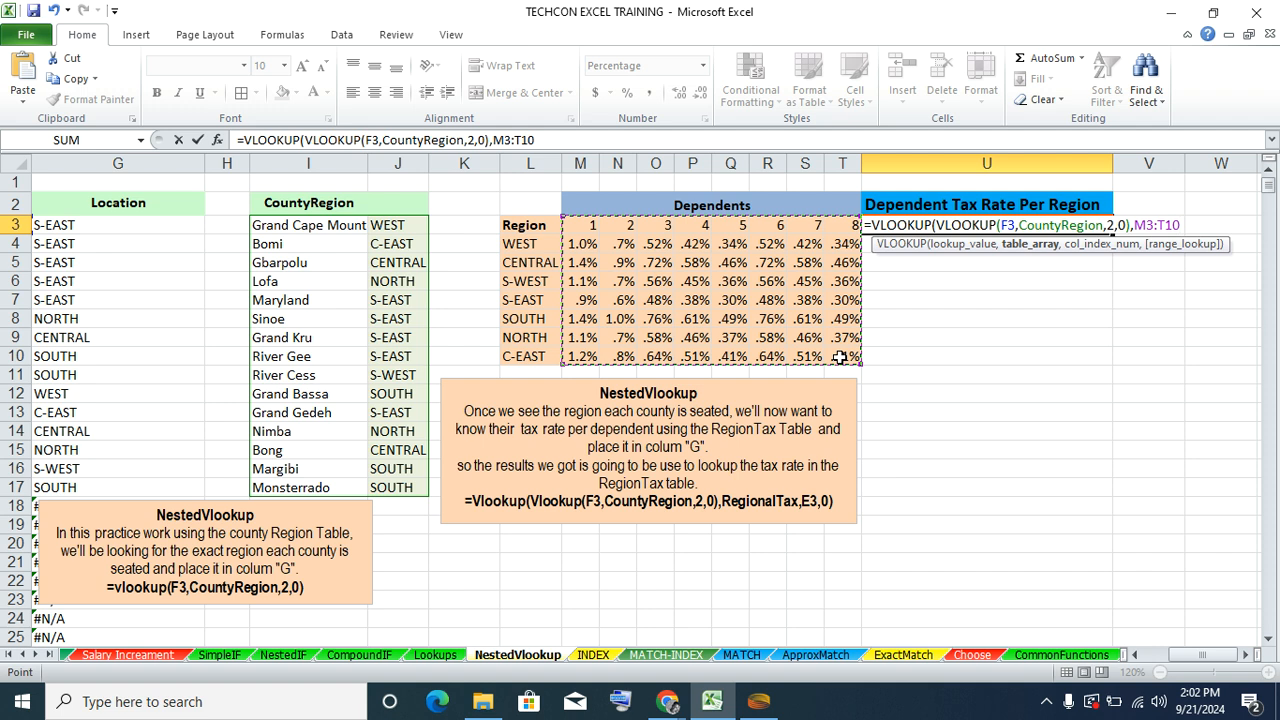
pyautogui.click(543, 228)
pyautogui.moveTo(543, 228); pyautogui.dragTo(831, 356)
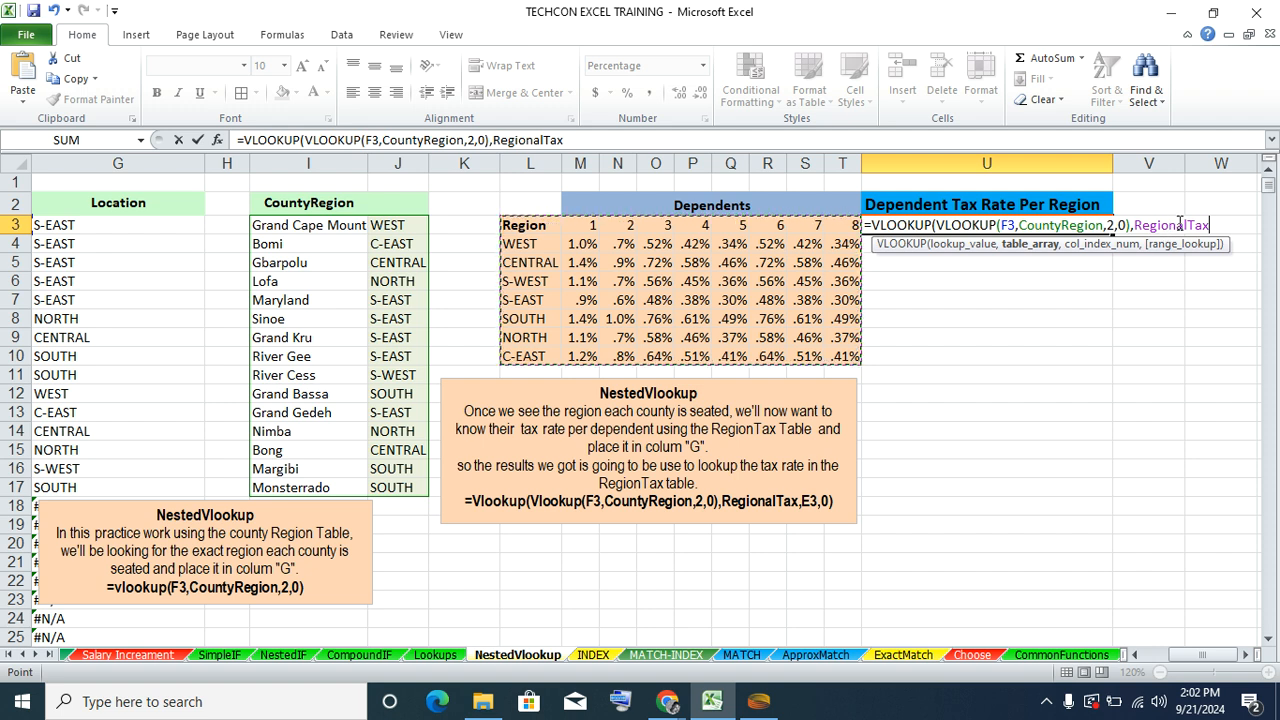
# - Complete the outer VLOOKUP in U3 with E3 as the column index and exact match 0, and enter the formula
pyautogui.write(',')
pyautogui.click(1134, 655)
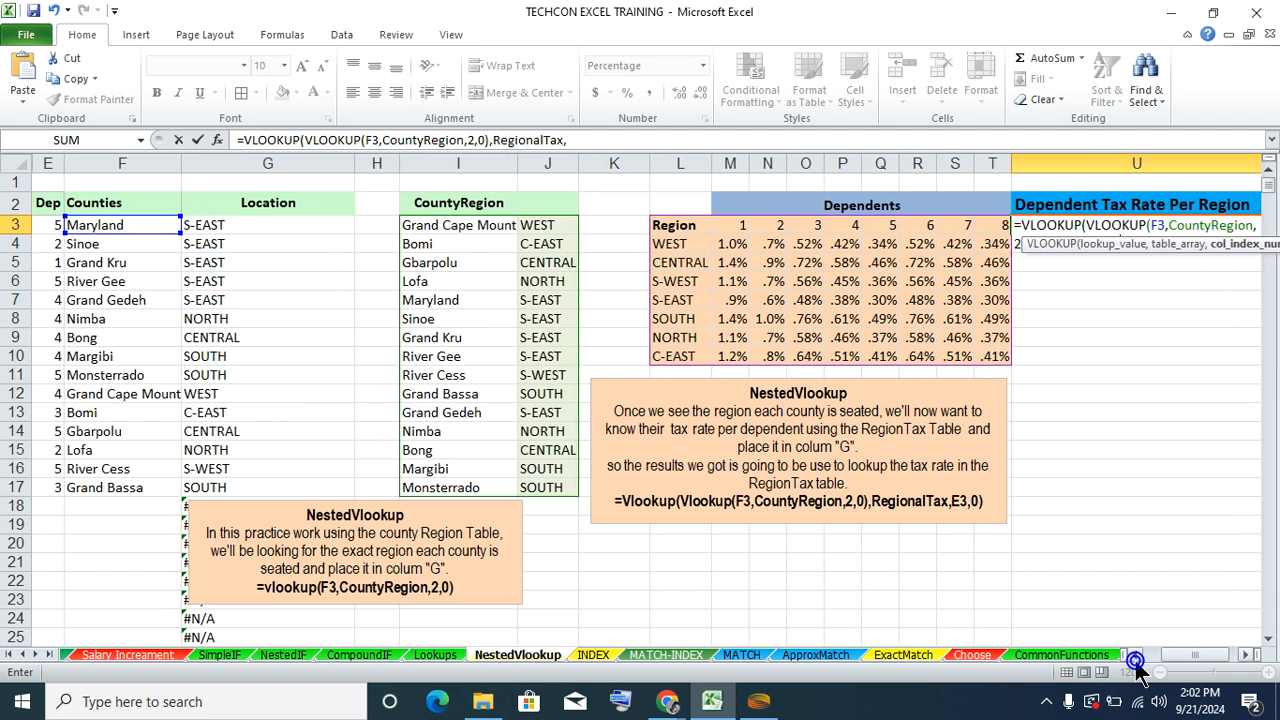
pyautogui.click(45, 224)
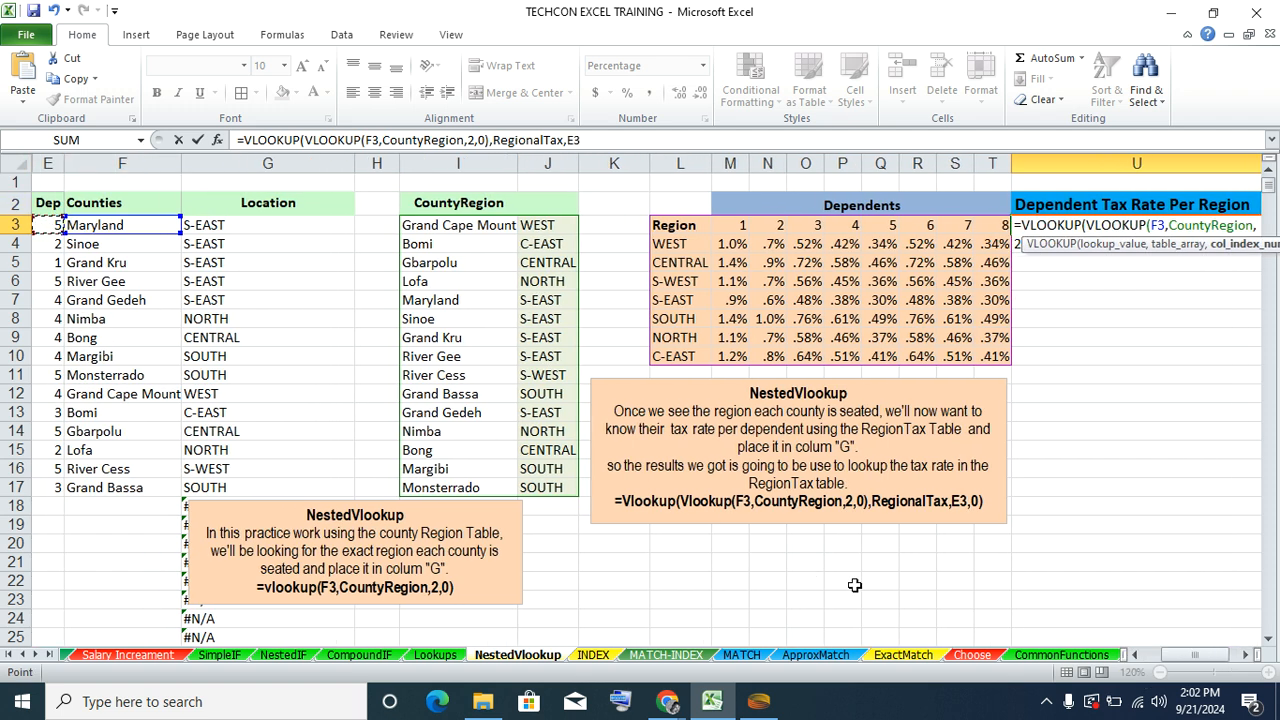
pyautogui.moveTo(1163, 655); pyautogui.dragTo(1193, 660)
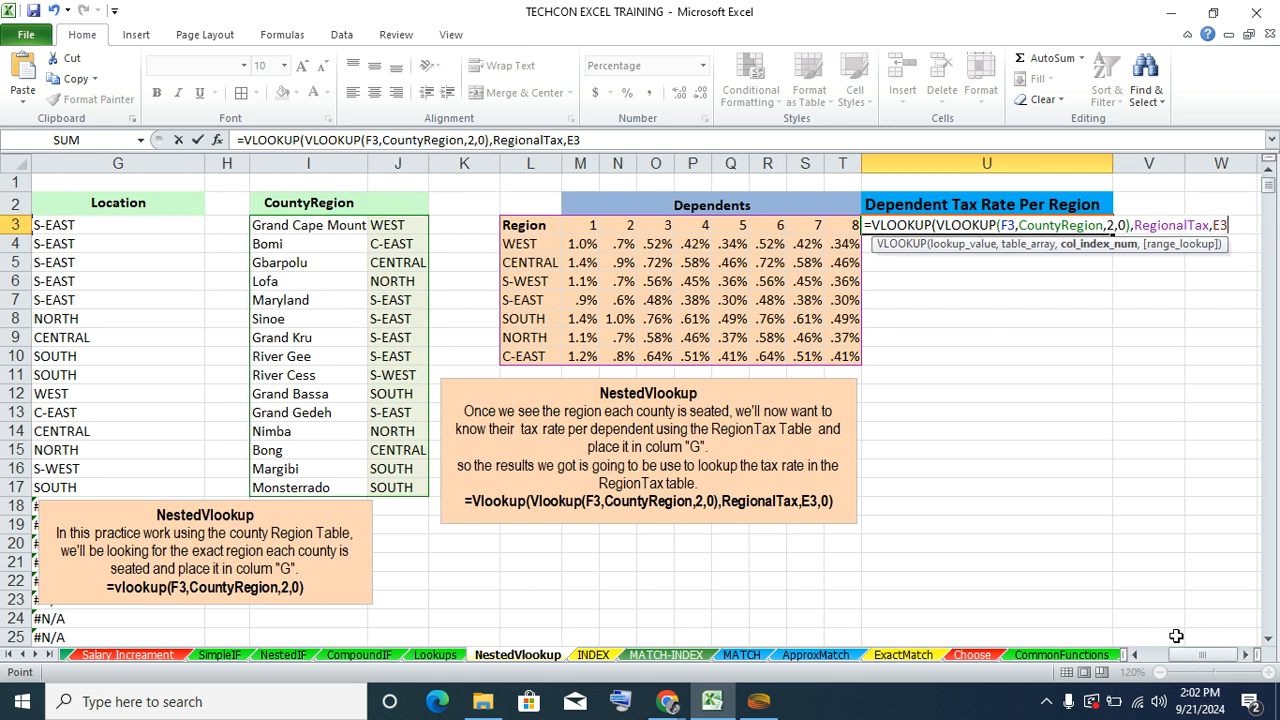
pyautogui.write(',')
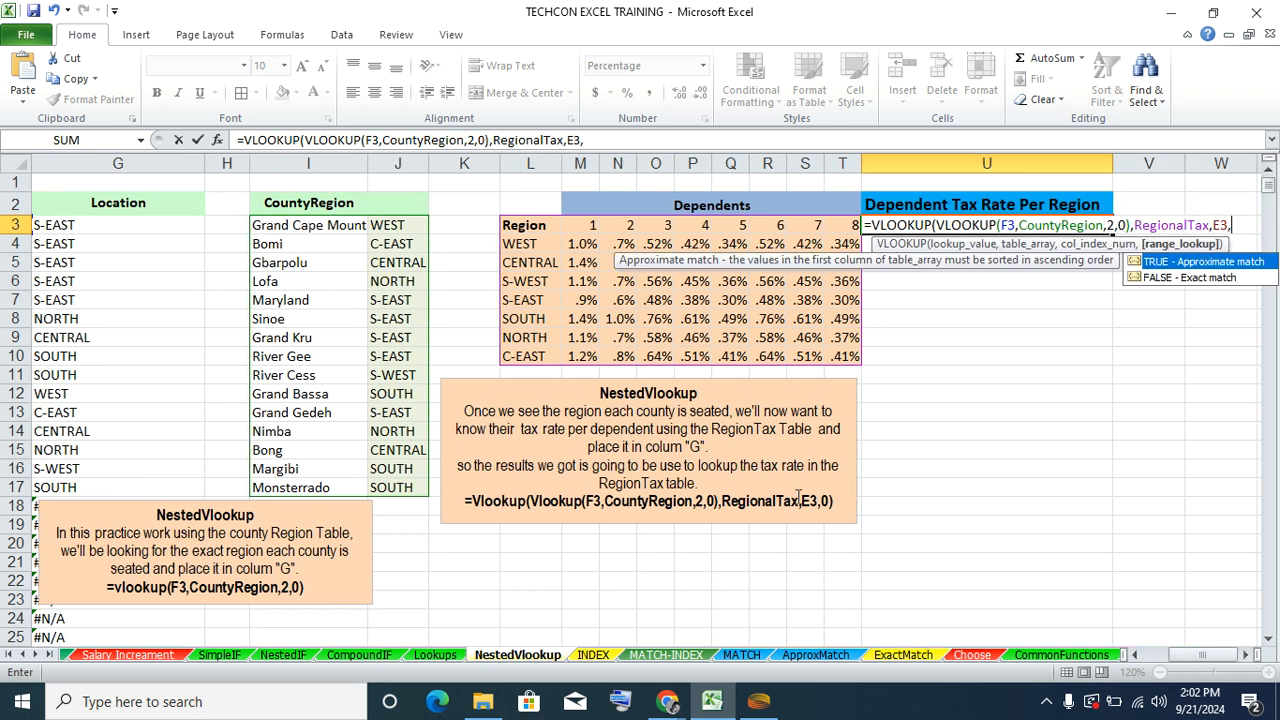
pyautogui.write('0)')
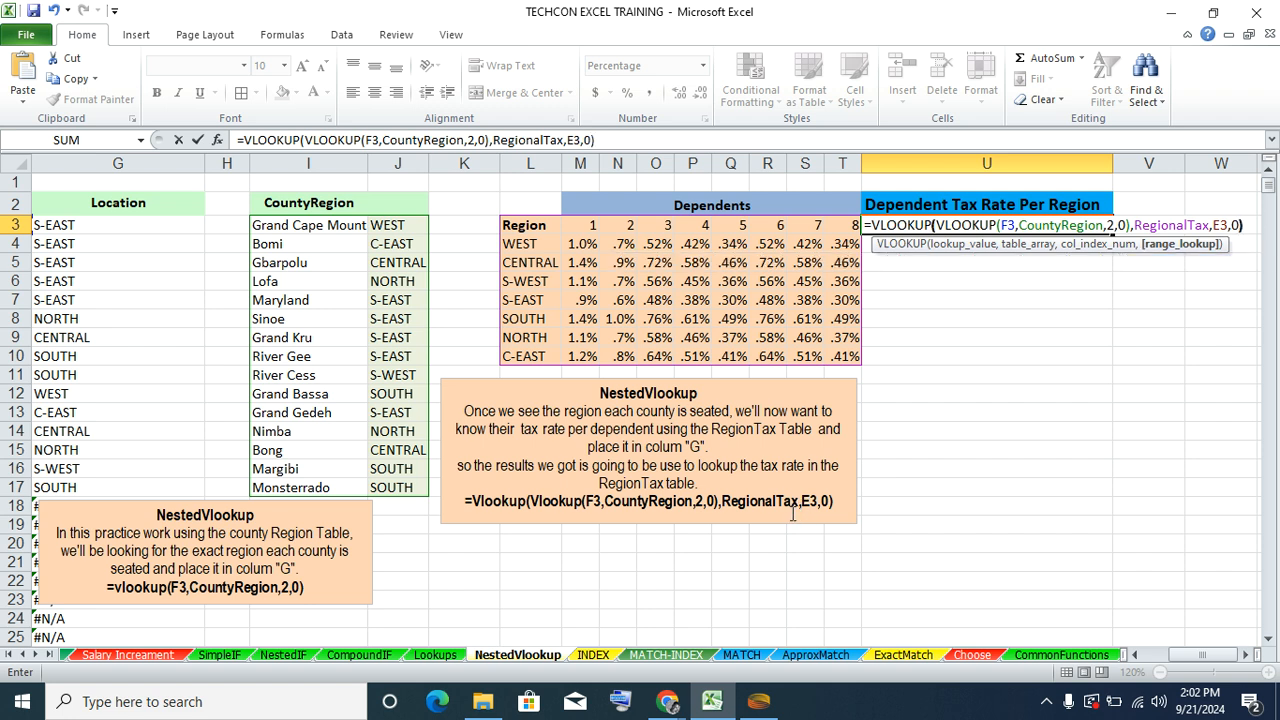
pyautogui.press('Return')
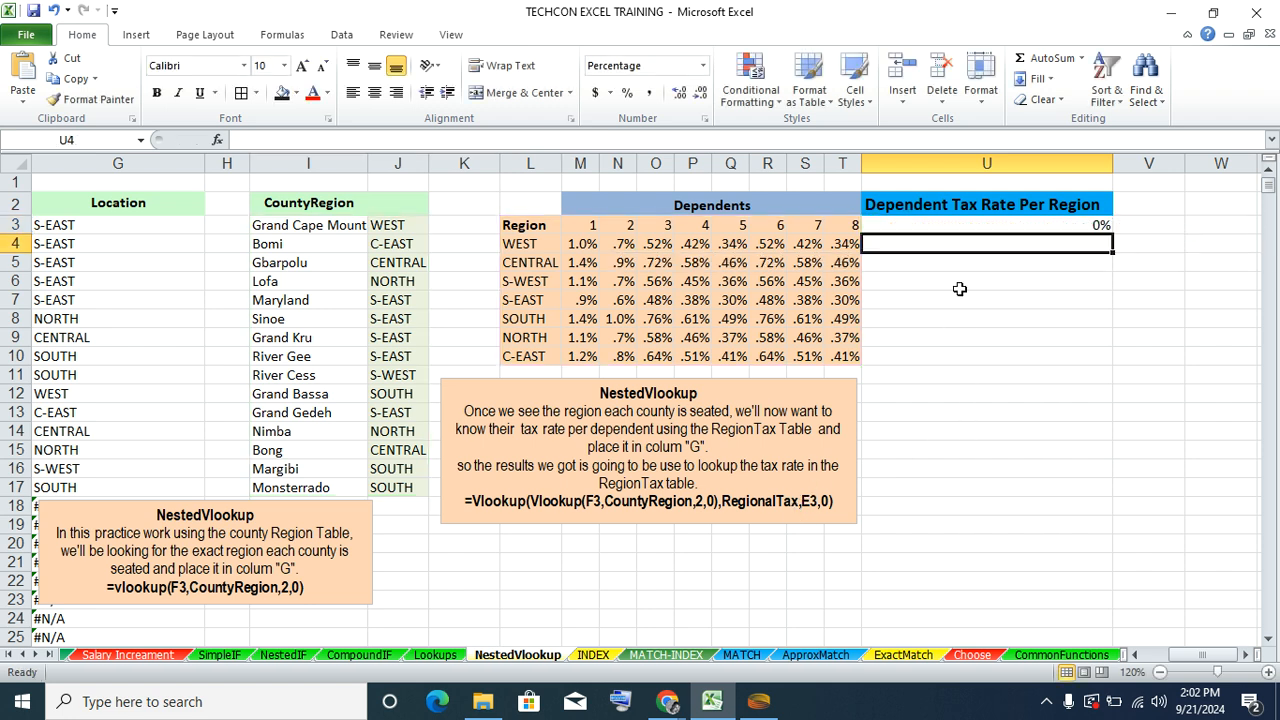
# - Try to fill the nested VLOOKUP from U3 down the column to U10
pyautogui.click(1066, 225)
pyautogui.doubleClick(1111, 233)
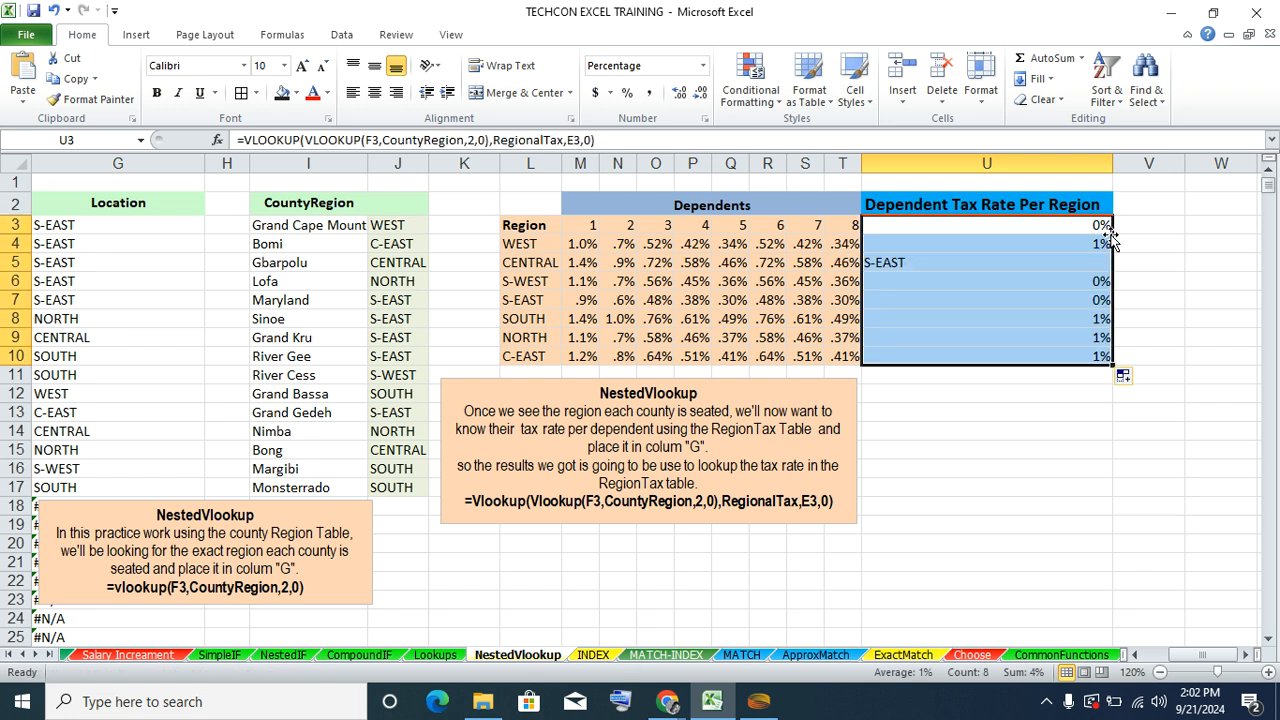
pyautogui.click(1043, 229)
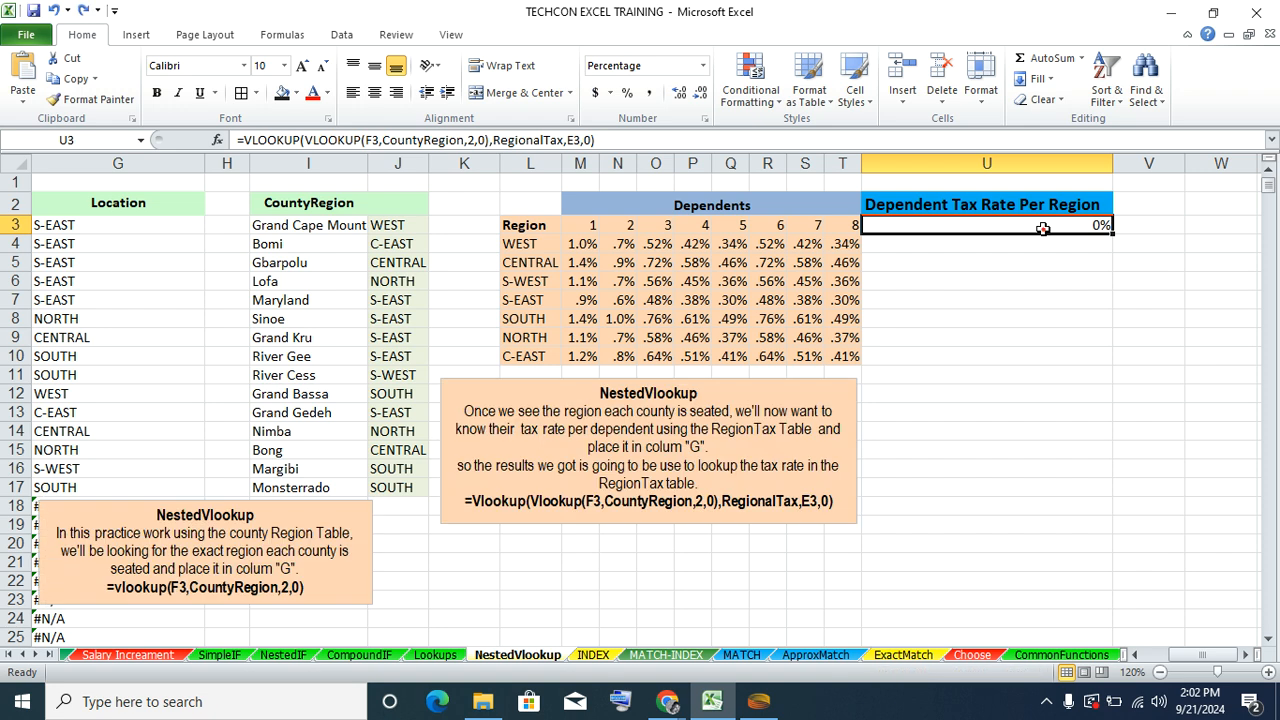
# - Delete the entire nested formula from U3
pyautogui.doubleClick(1043, 229)
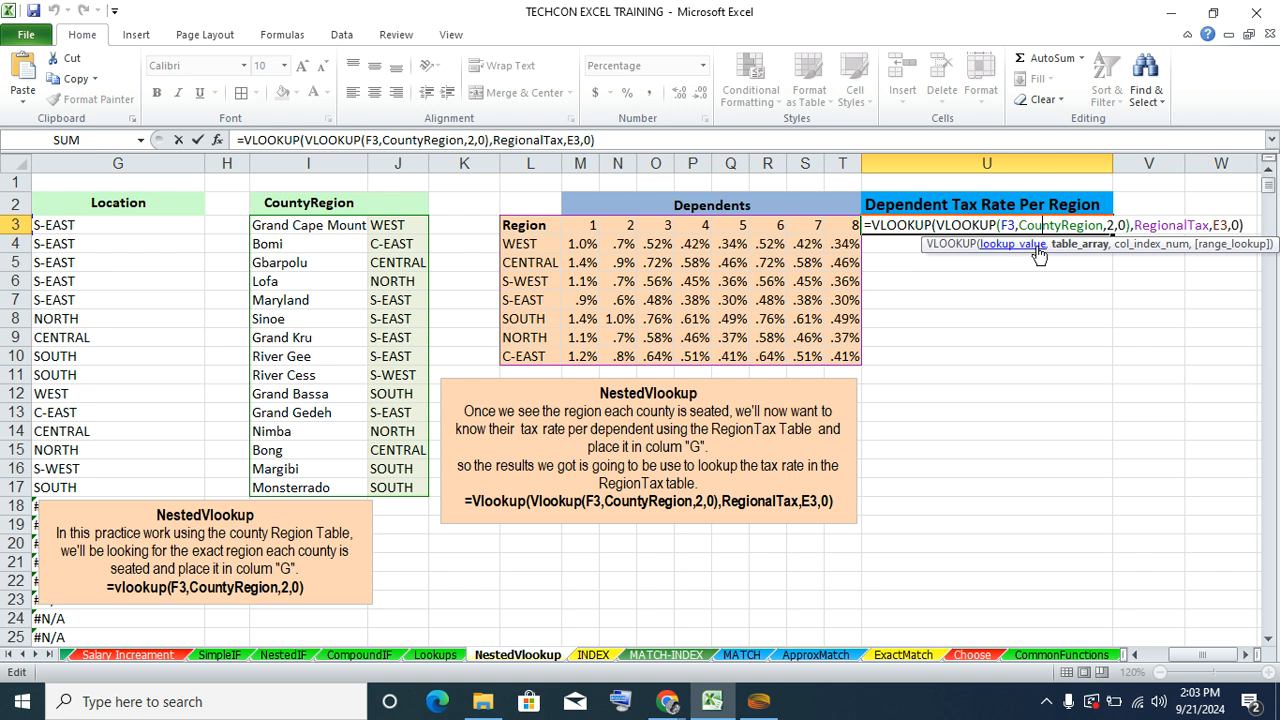
pyautogui.click(867, 226)
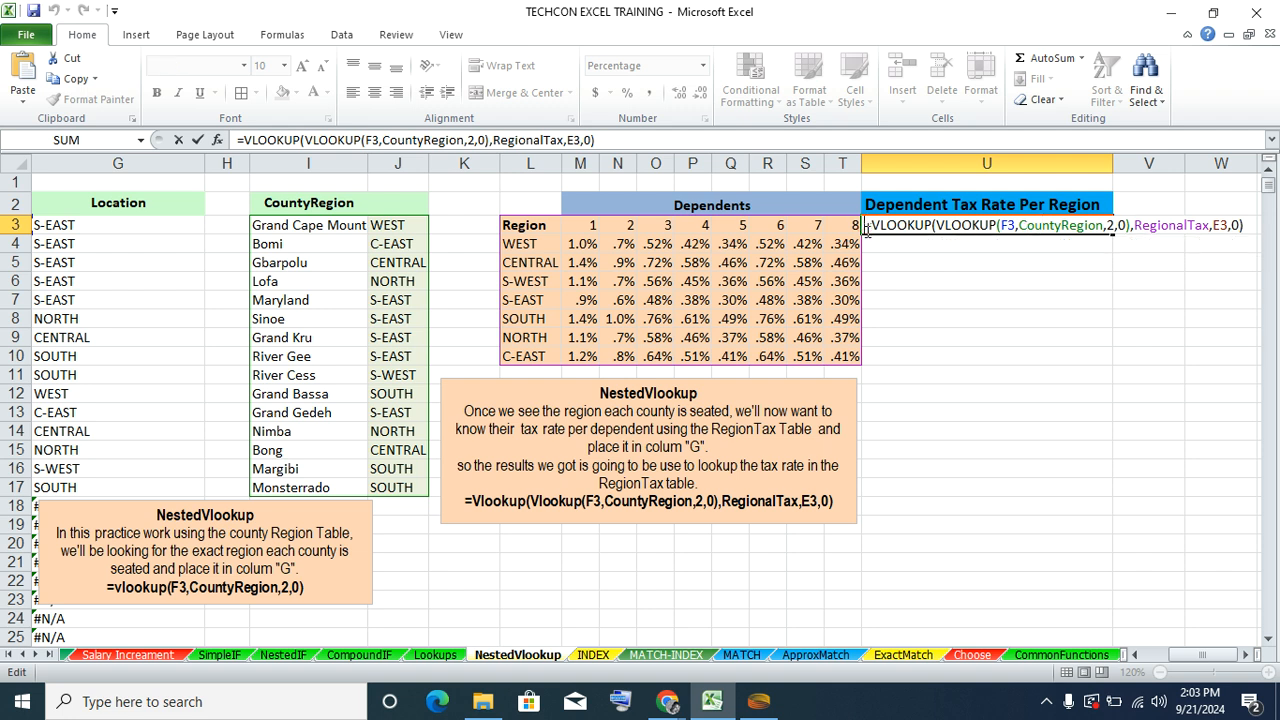
pyautogui.press('Delete')
pyautogui.press('Delete')
pyautogui.press('Delete')
pyautogui.press('Delete')
pyautogui.press('Delete')
pyautogui.press('Delete')
pyautogui.press('Delete')
pyautogui.press('Delete')
pyautogui.press('Delete')
pyautogui.press('Delete')
pyautogui.press('Delete')
pyautogui.press('Delete')
pyautogui.press('Delete')
pyautogui.press('Delete')
pyautogui.press('Delete')
pyautogui.press('Delete')
pyautogui.press('Delete')
pyautogui.press('Delete')
pyautogui.press('Delete')
pyautogui.press('Delete')
pyautogui.press('Delete')
pyautogui.press('Delete')
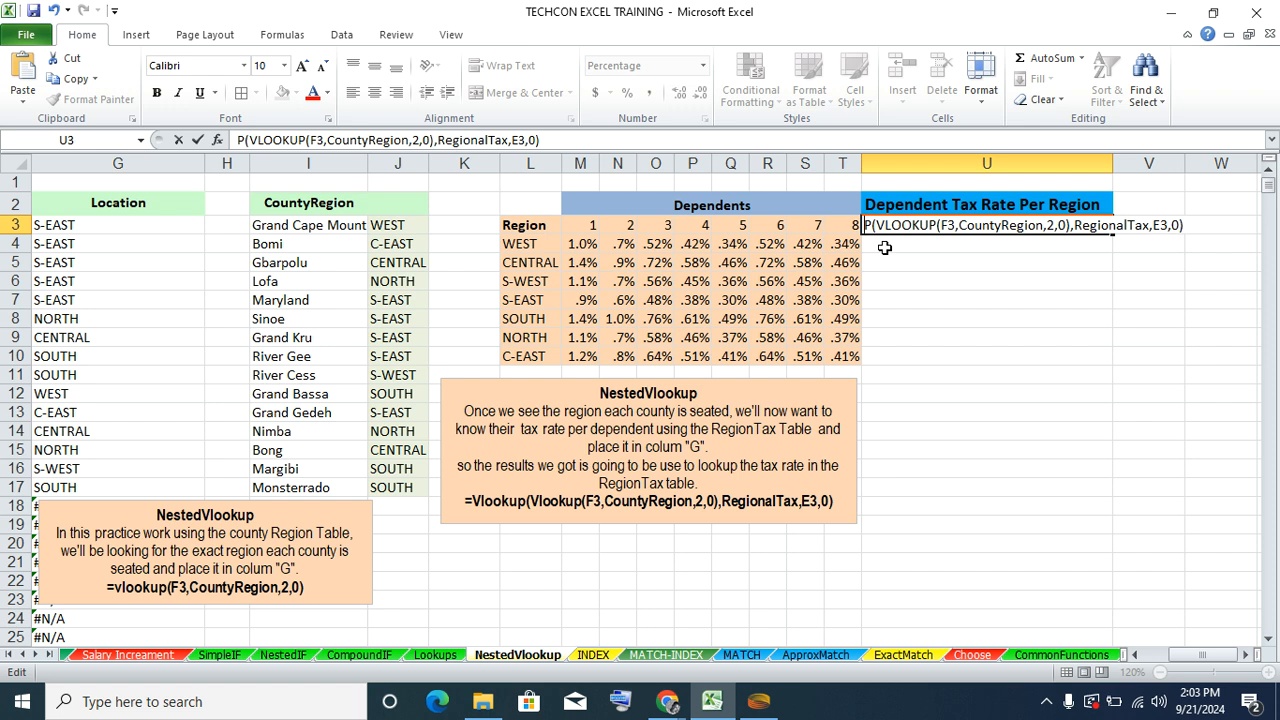
pyautogui.press('Delete')
pyautogui.press('Delete')
pyautogui.press('Delete')
pyautogui.press('Delete')
pyautogui.press('Delete')
pyautogui.press('Delete')
pyautogui.press('Delete')
pyautogui.press('Delete')
pyautogui.press('Delete')
pyautogui.press('Delete')
pyautogui.press('Delete')
pyautogui.press('Delete')
pyautogui.press('Delete')
pyautogui.press('Delete')
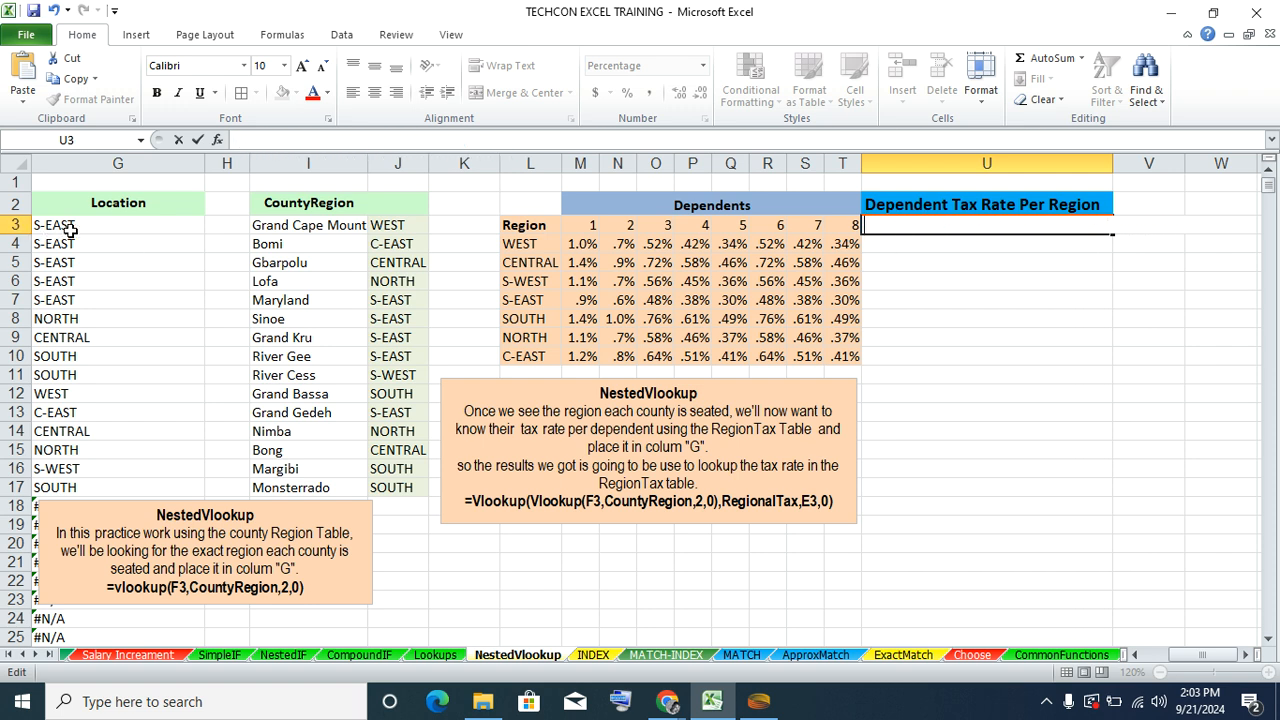
# - Copy the formula text =VLOOKUP(F3,CountyRegion,2,0) from G3, leaving that cell's formula as it is
pyautogui.doubleClick(75, 228)
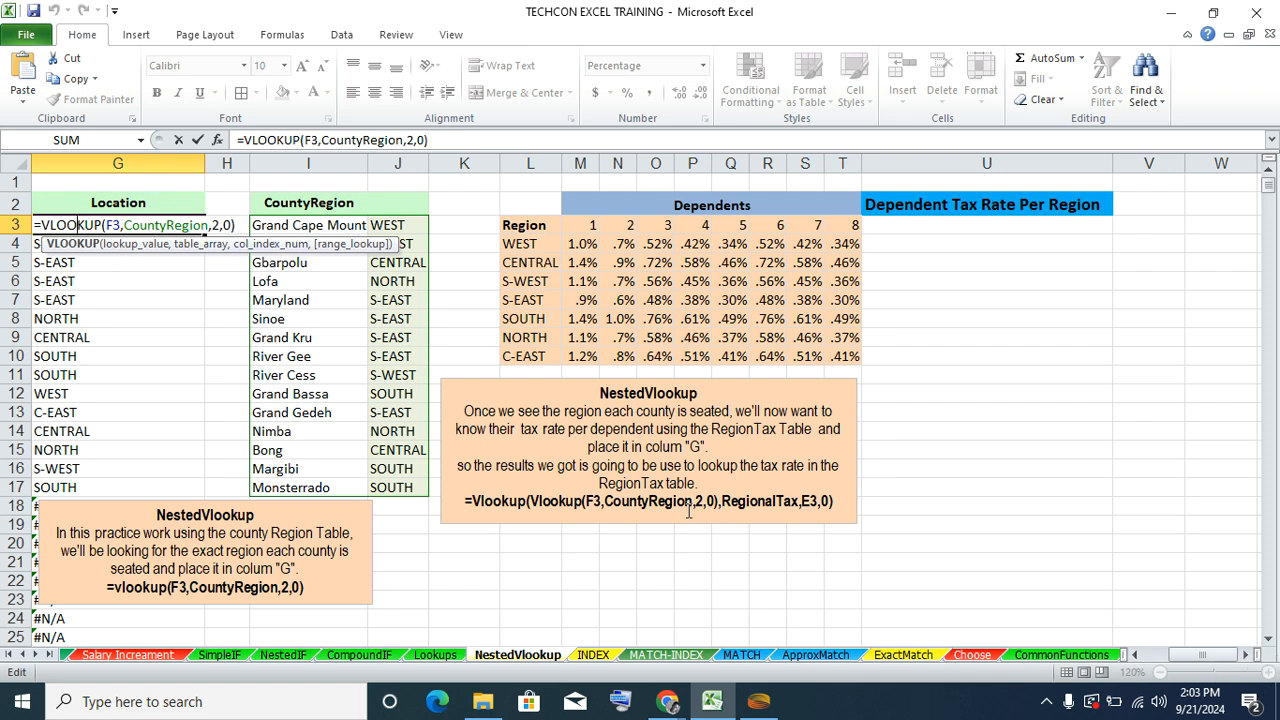
pyautogui.press('Escape')
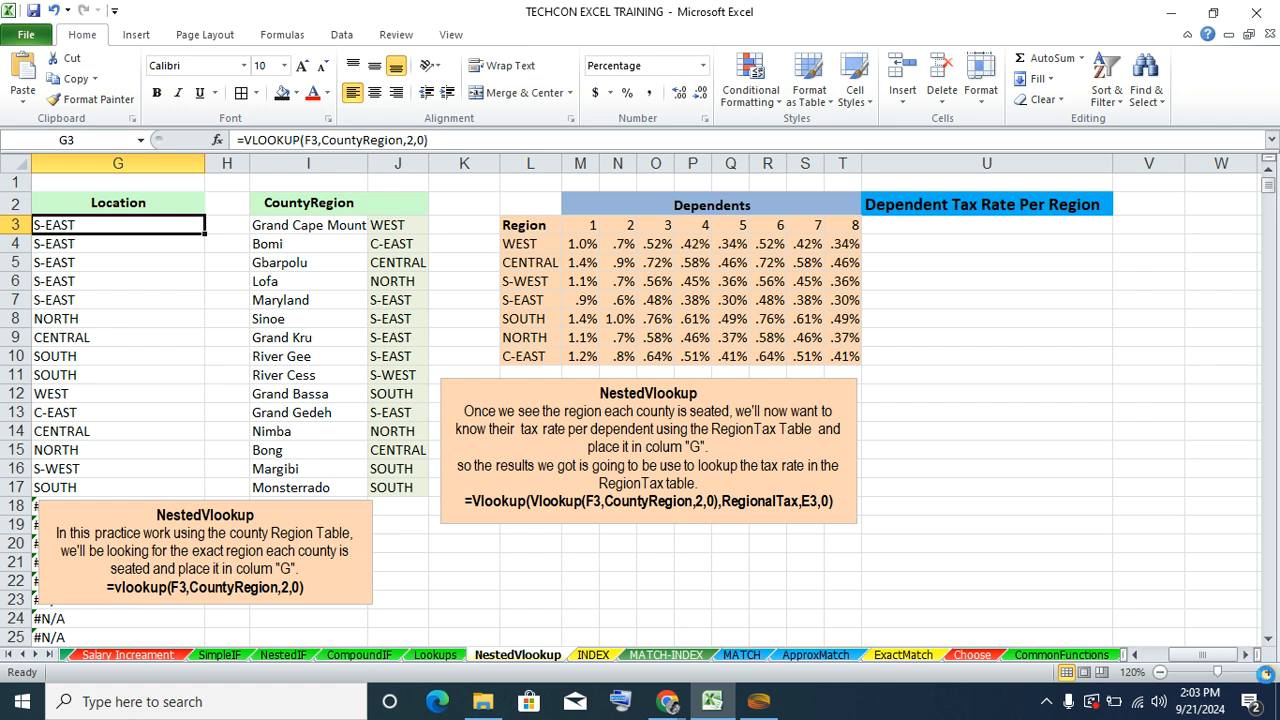
pyautogui.click(1267, 672)
pyautogui.click(1267, 672)
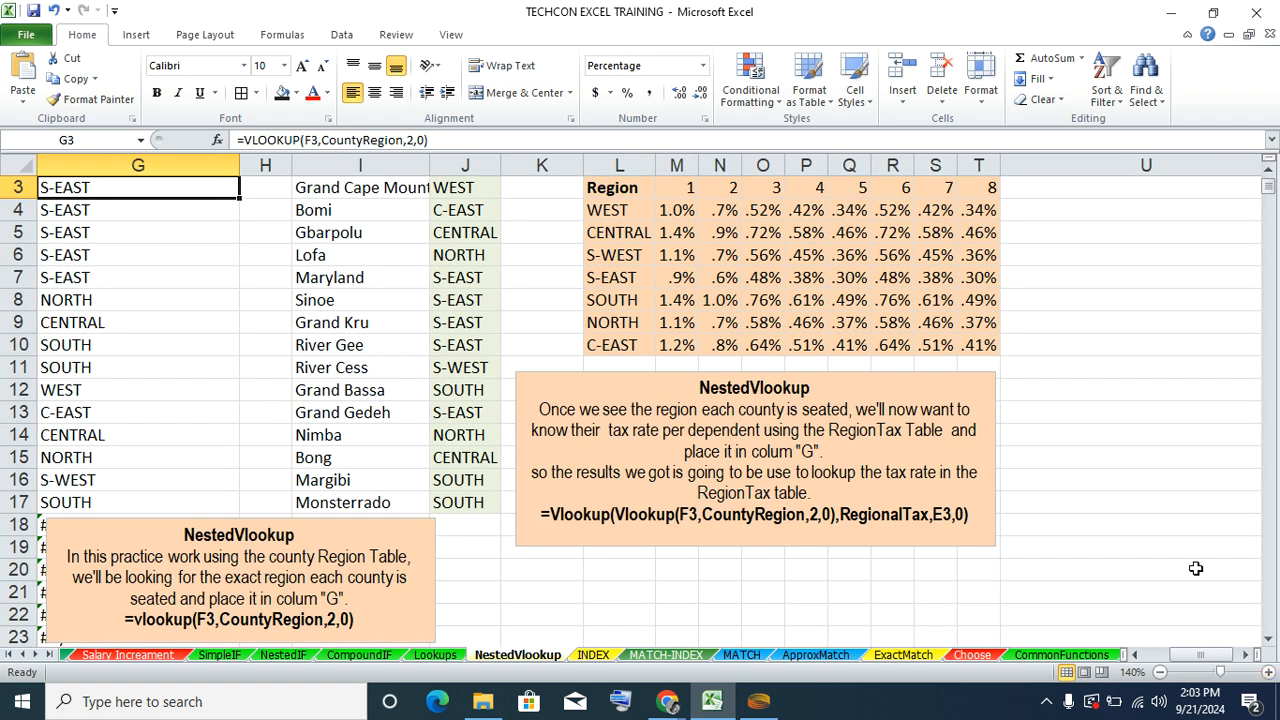
pyautogui.scroll(1, 1100, 410)
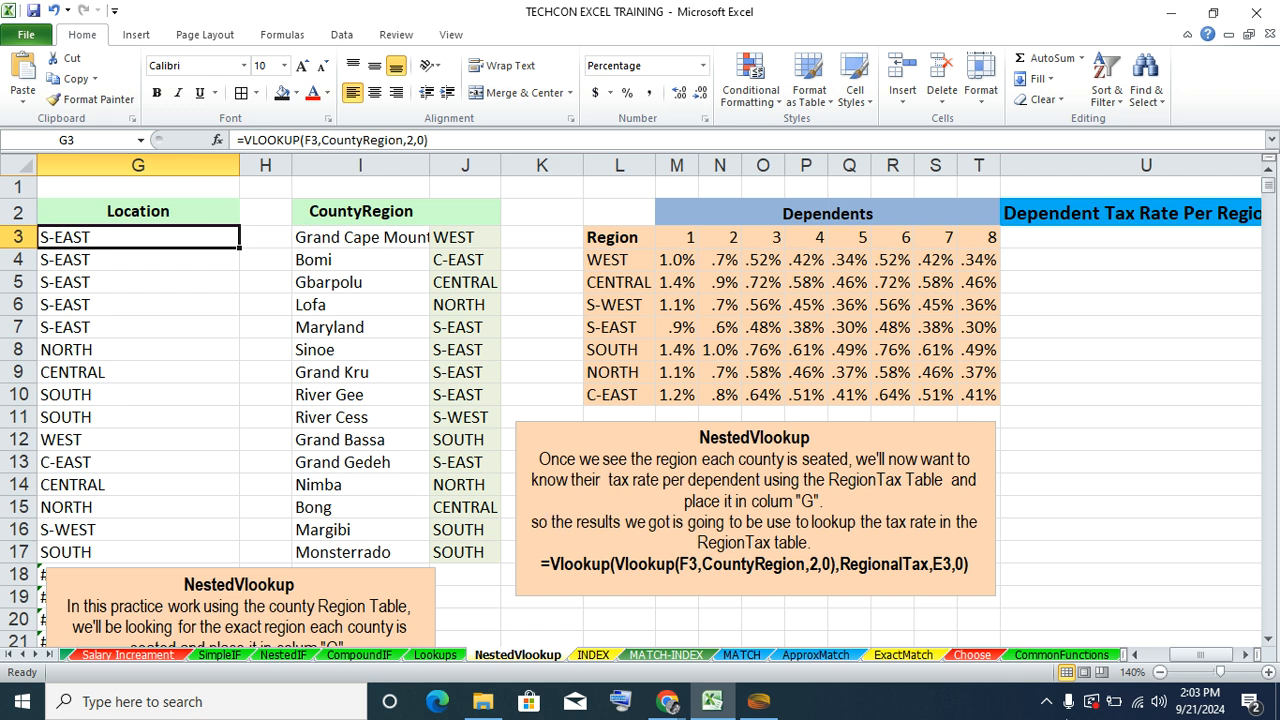
pyautogui.click(1135, 655)
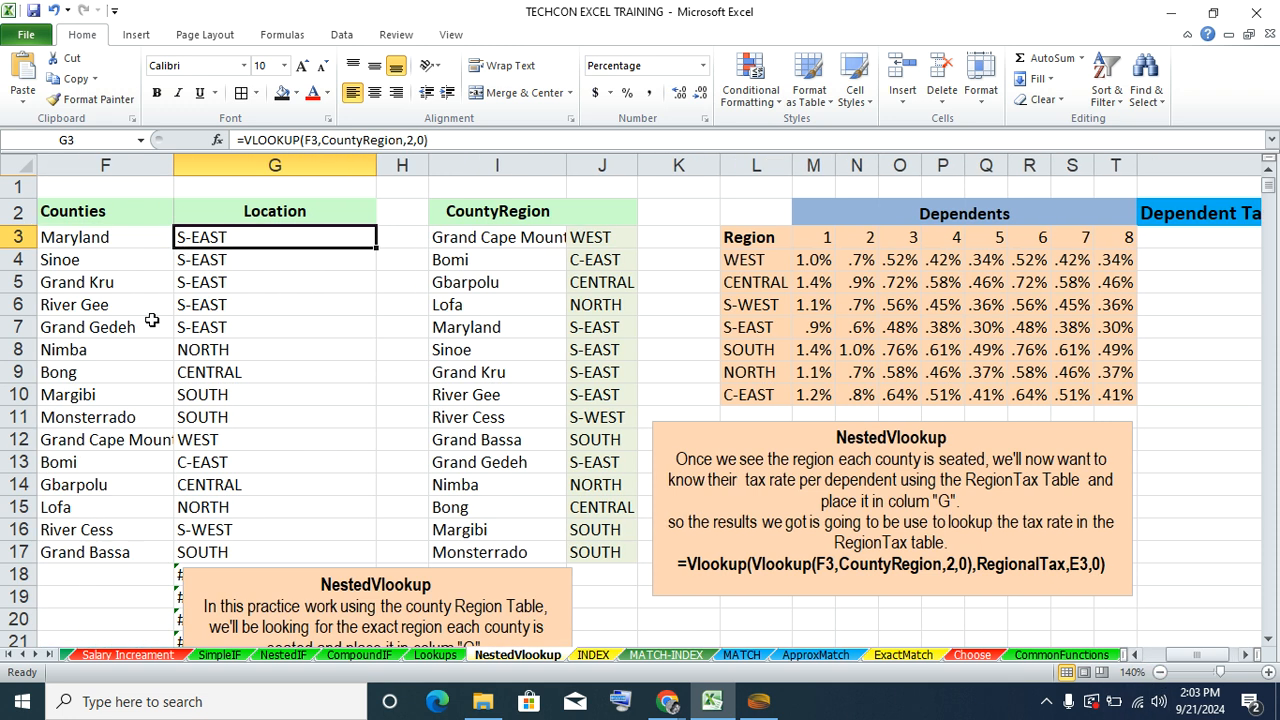
pyautogui.doubleClick(212, 236)
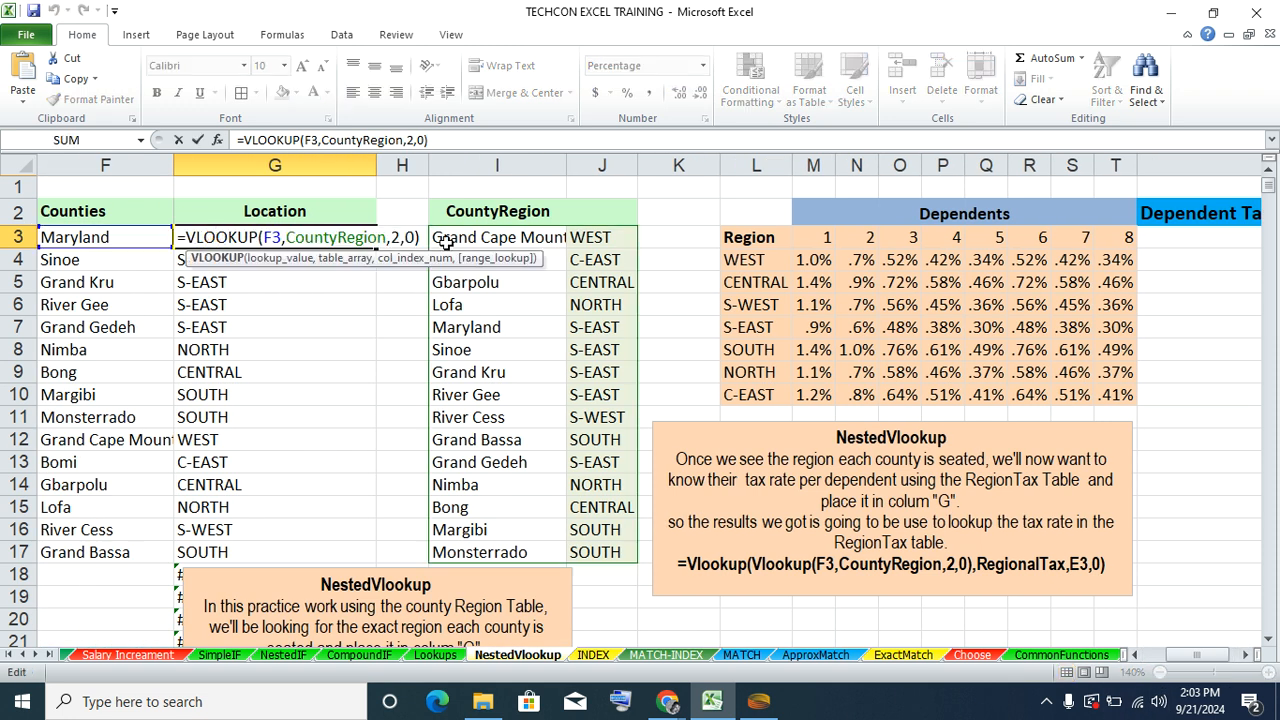
pyautogui.moveTo(422, 242); pyautogui.dragTo(176, 237)
pyautogui.click(60, 77)
pyautogui.press('Escape')
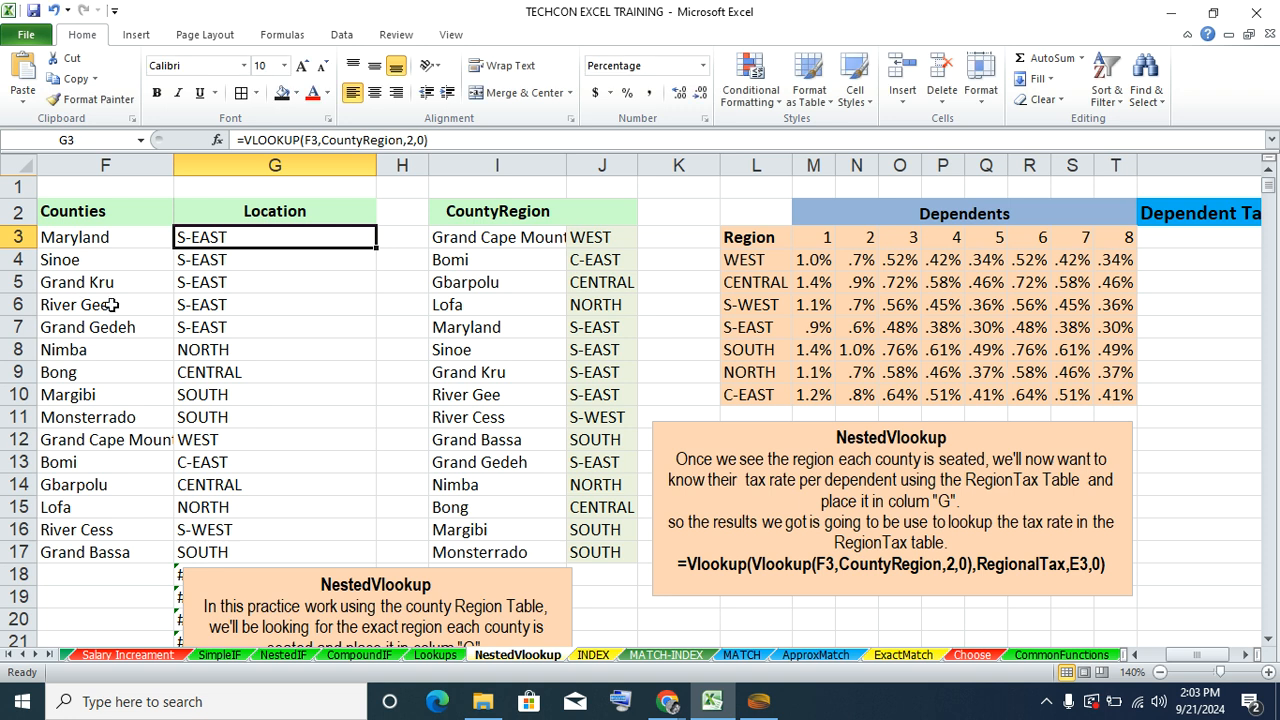
# - Paste the copied VLOOKUP formula into U3 and nest it as the lookup value of an outer VLOOKUP
pyautogui.moveTo(1197, 657); pyautogui.dragTo(1208, 663)
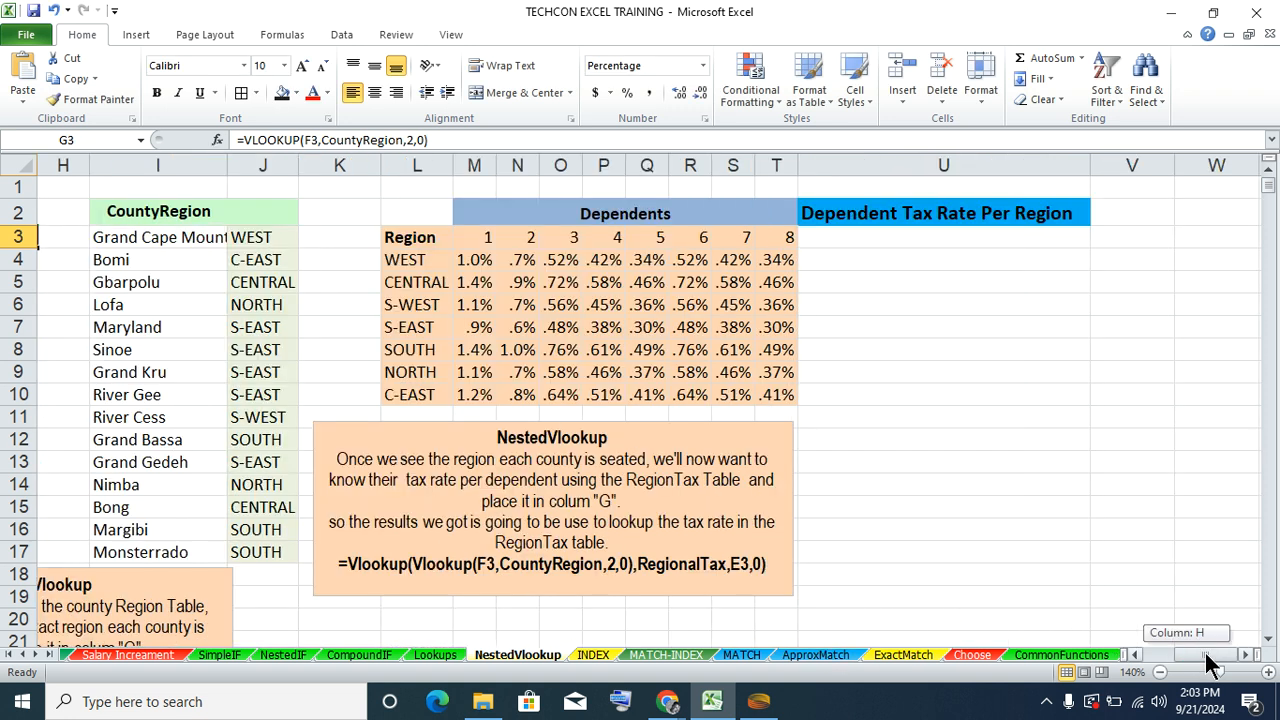
pyautogui.doubleClick(820, 237)
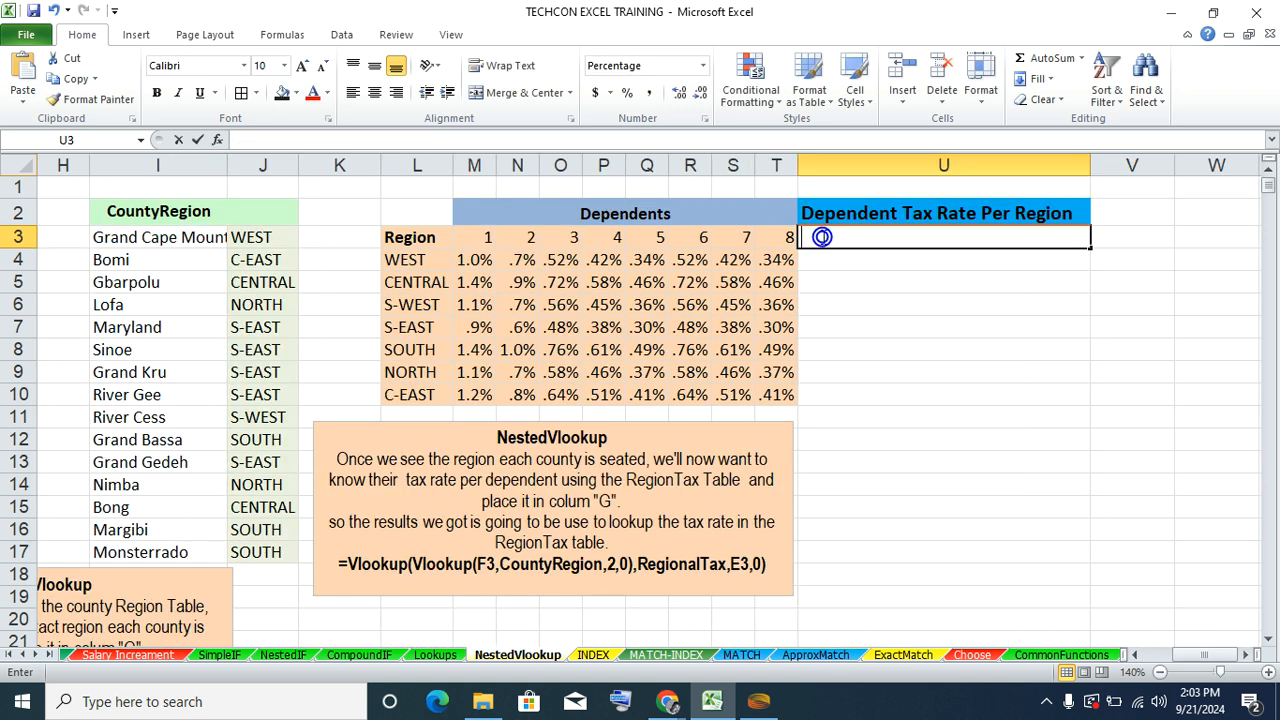
pyautogui.click(24, 78)
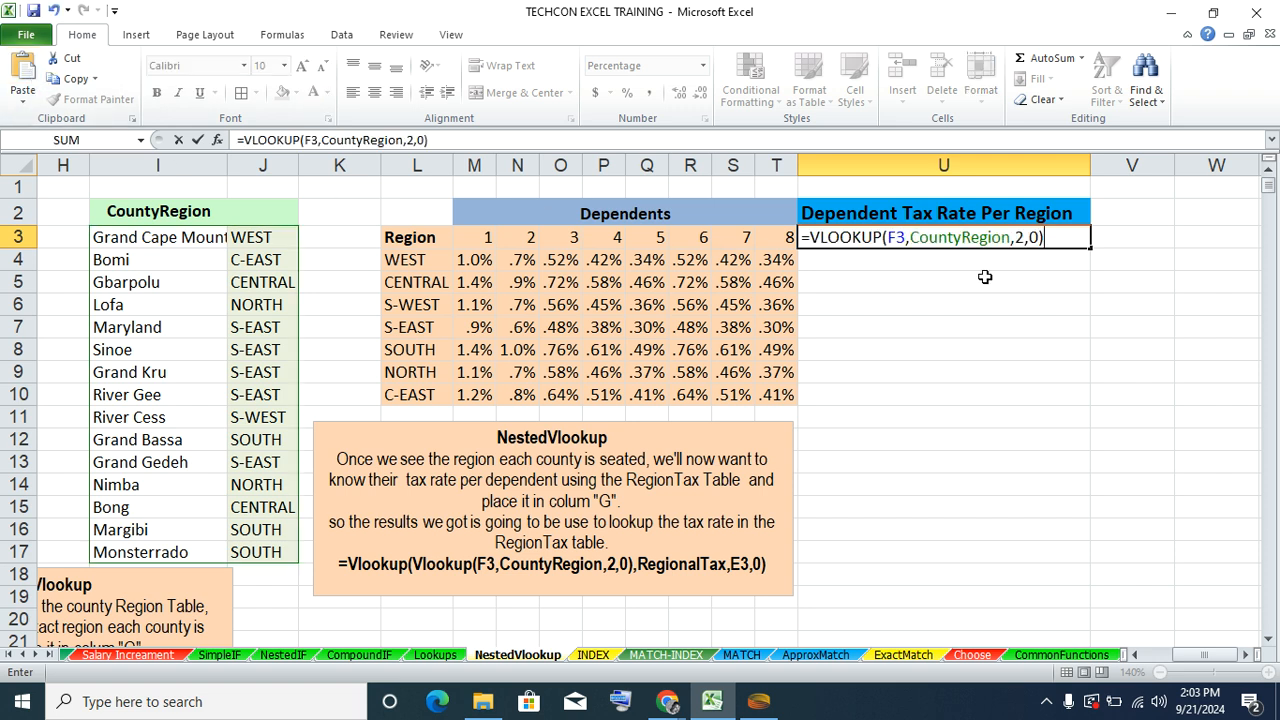
pyautogui.click(887, 241)
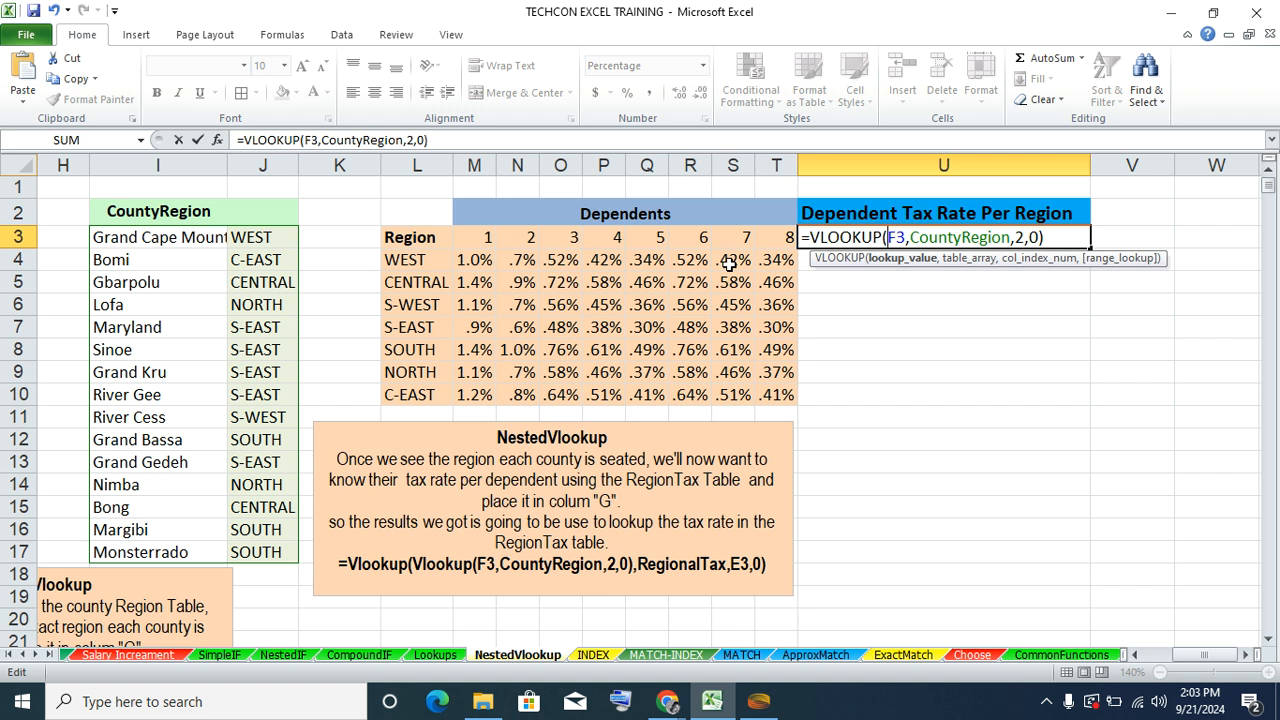
pyautogui.write('VLOOKUP(')
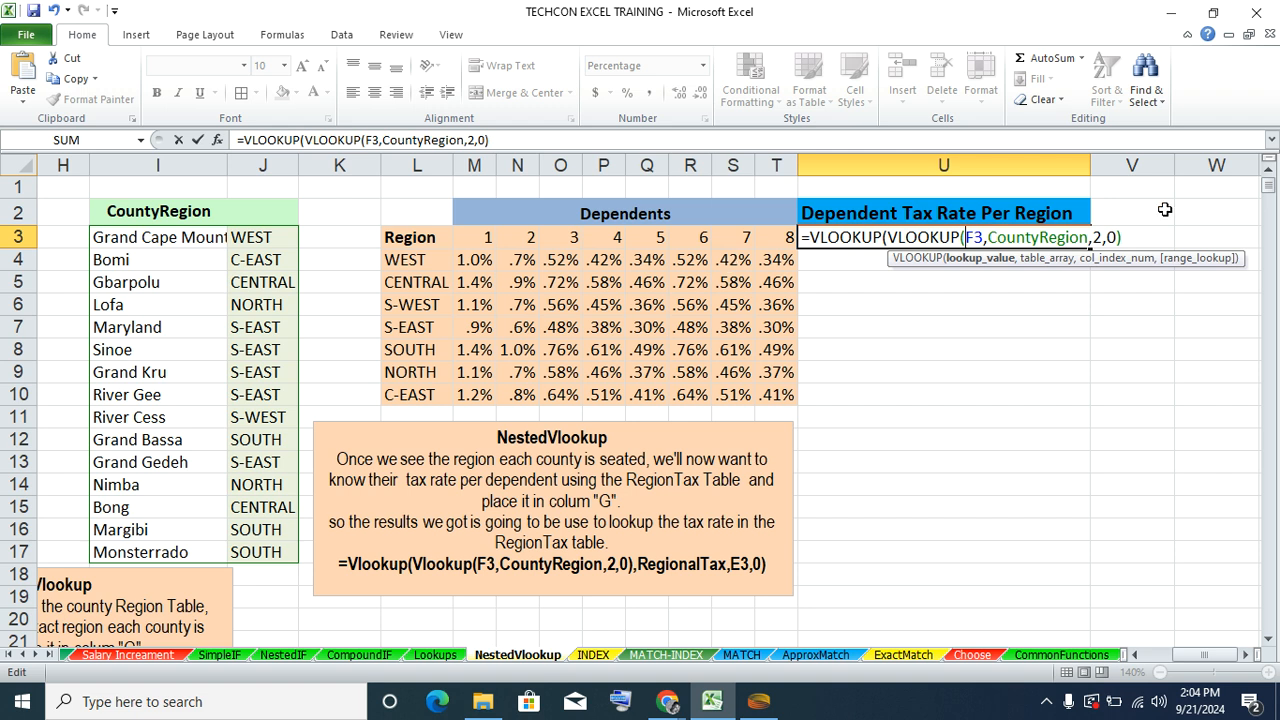
# - Set the outer VLOOKUP's table array in U3 to the RegionalTax range covering L3:T10
pyautogui.click(1134, 234)
pyautogui.write(',')
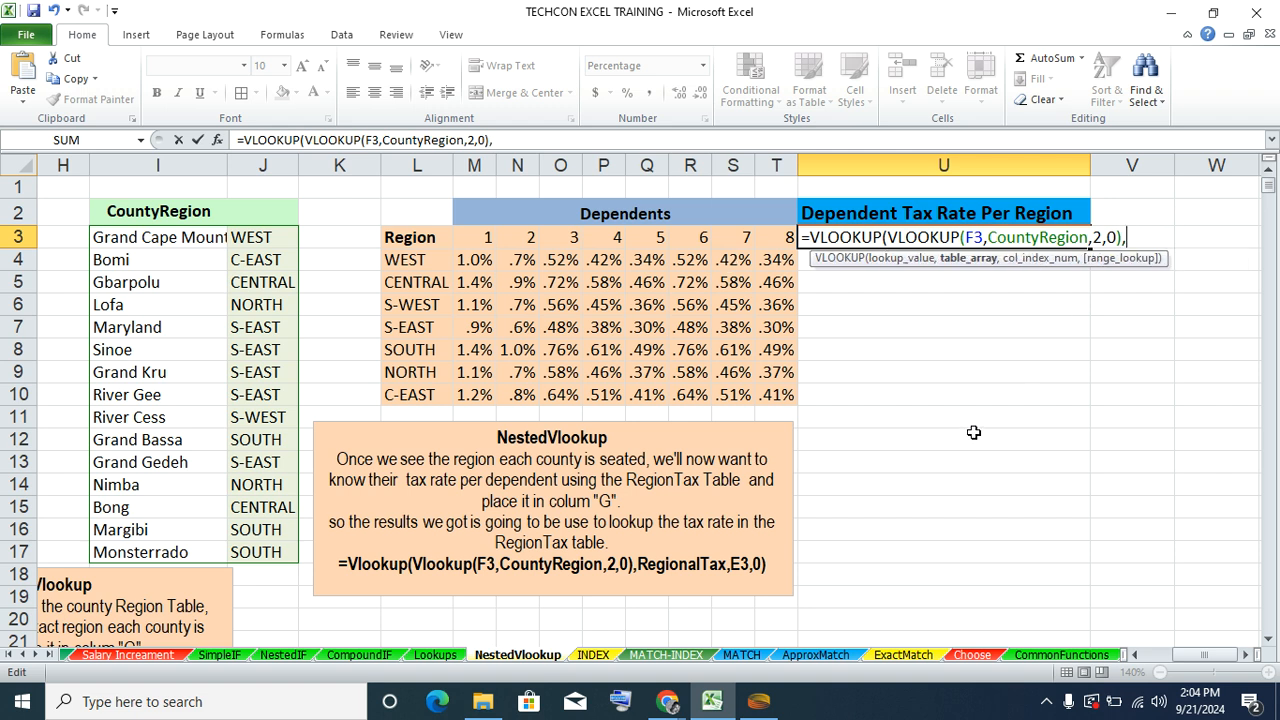
pyautogui.moveTo(440, 237); pyautogui.dragTo(772, 390)
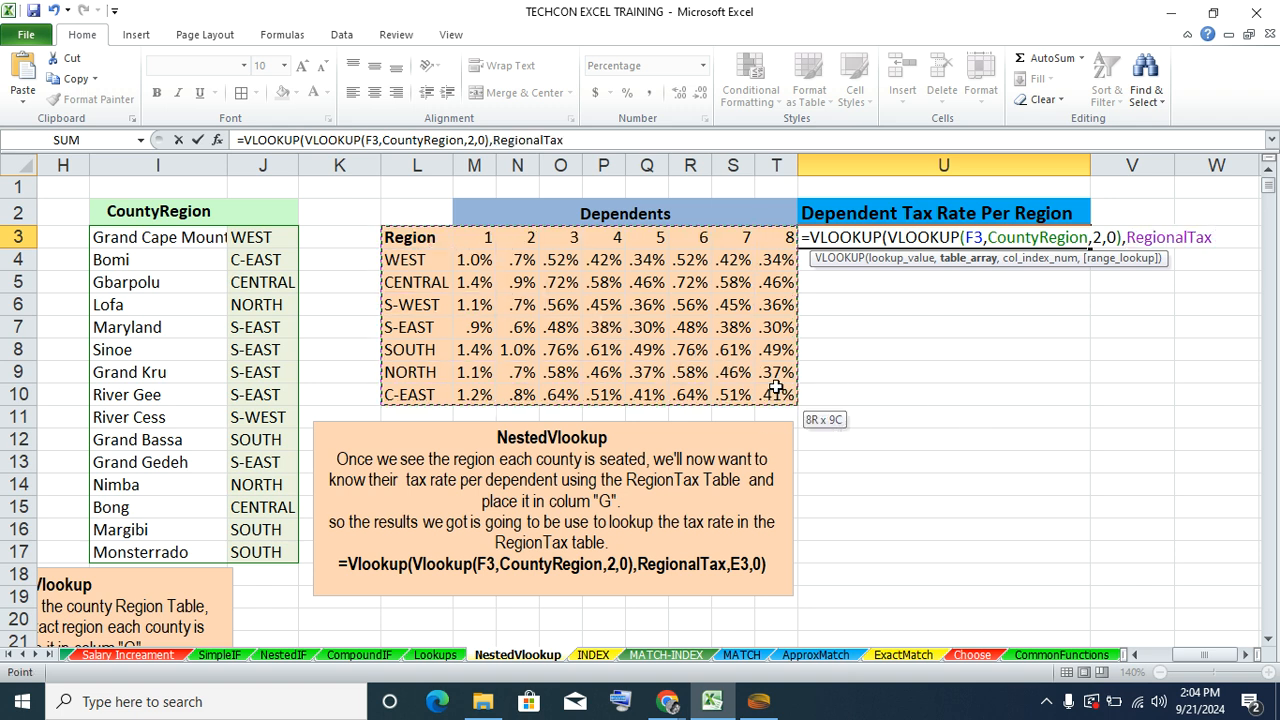
pyautogui.write(',')
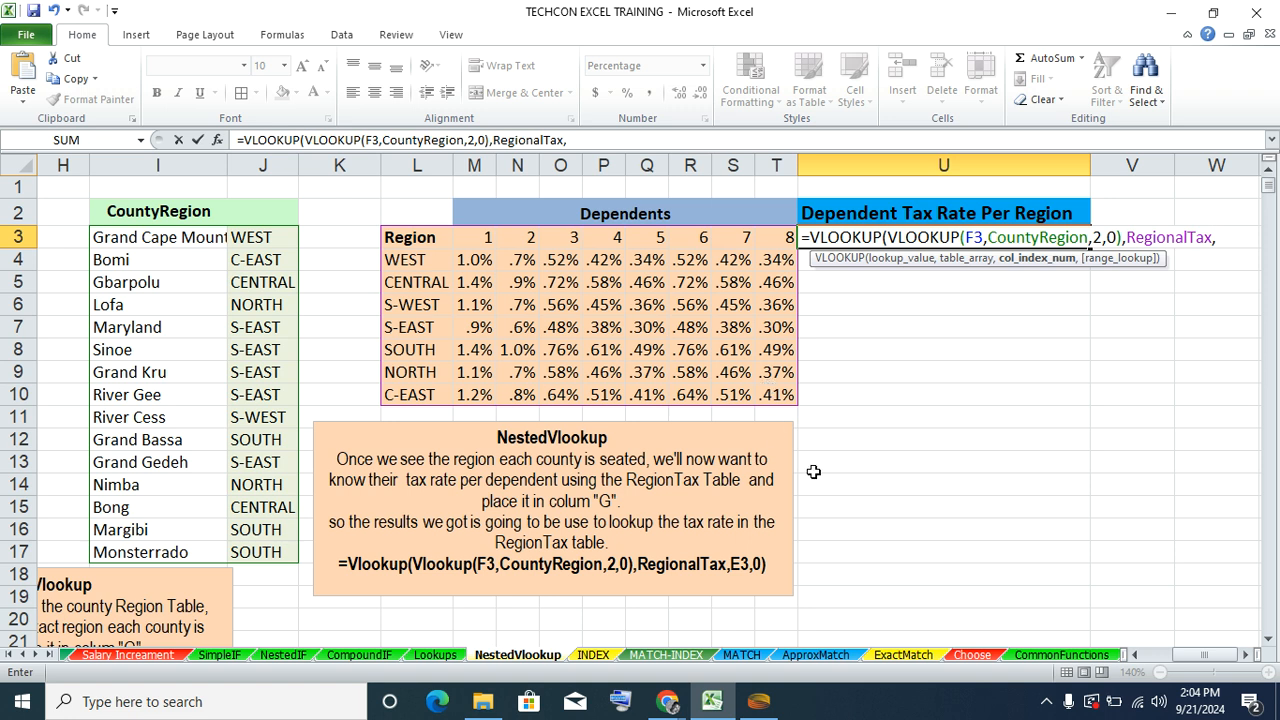
# - Finish the U3 formula with E3 as the outer column index and exact match 0, and enter it
pyautogui.click(1156, 655)
pyautogui.click(60, 239)
pyautogui.click(1203, 653)
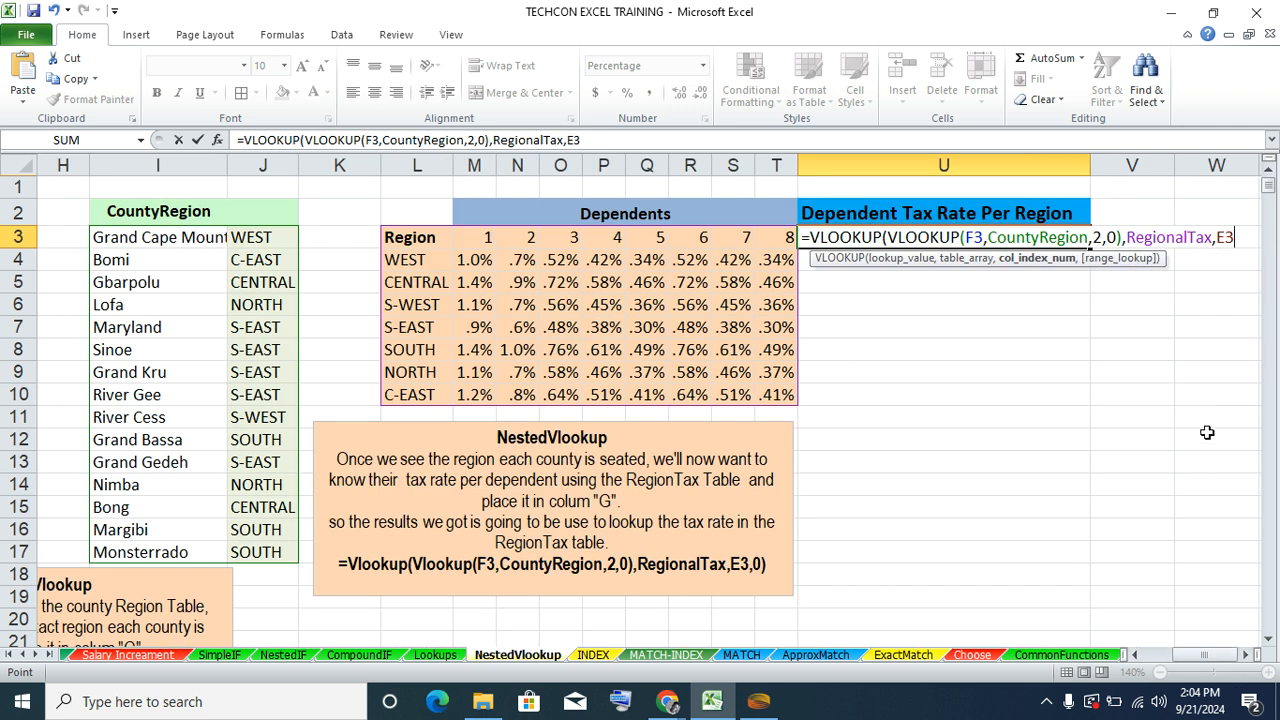
pyautogui.write(',0)')
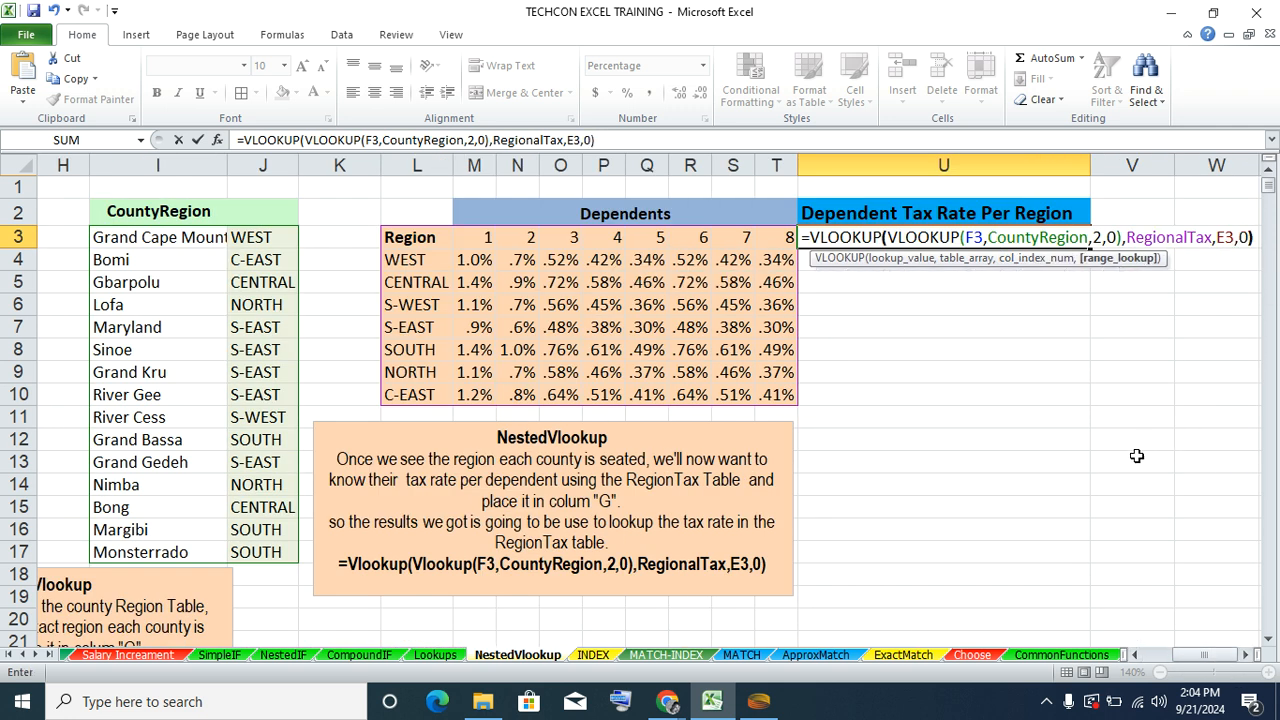
pyautogui.press('Return')
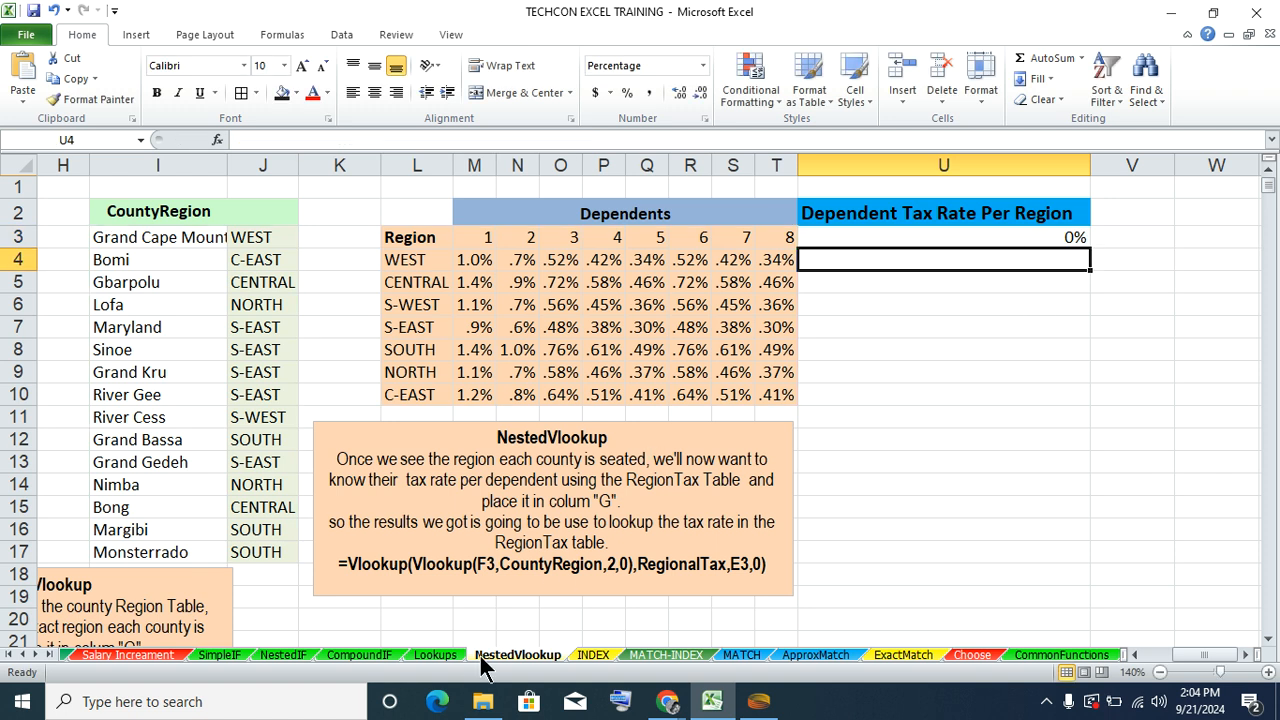
# - Open the INDEX sheet and examine the transportation cost table by size and zone and the list of zones and counties
pyautogui.click(588, 657)
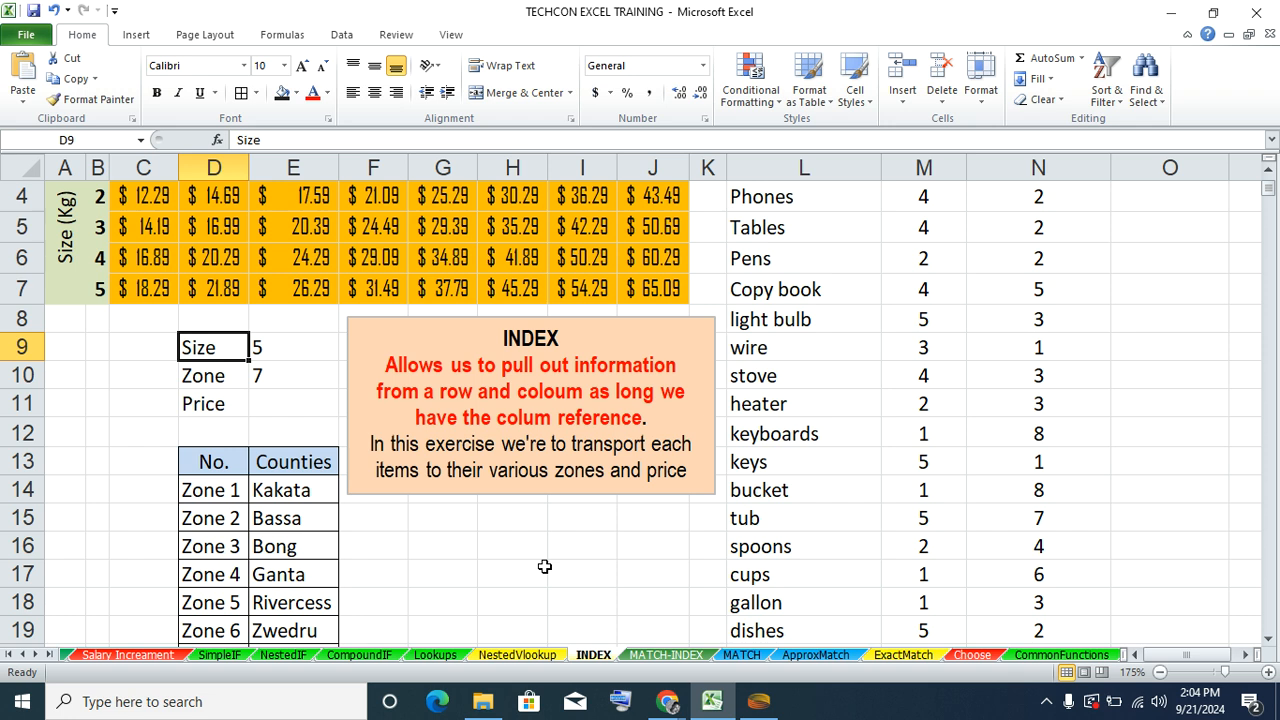
pyautogui.scroll(1, 151, 385)
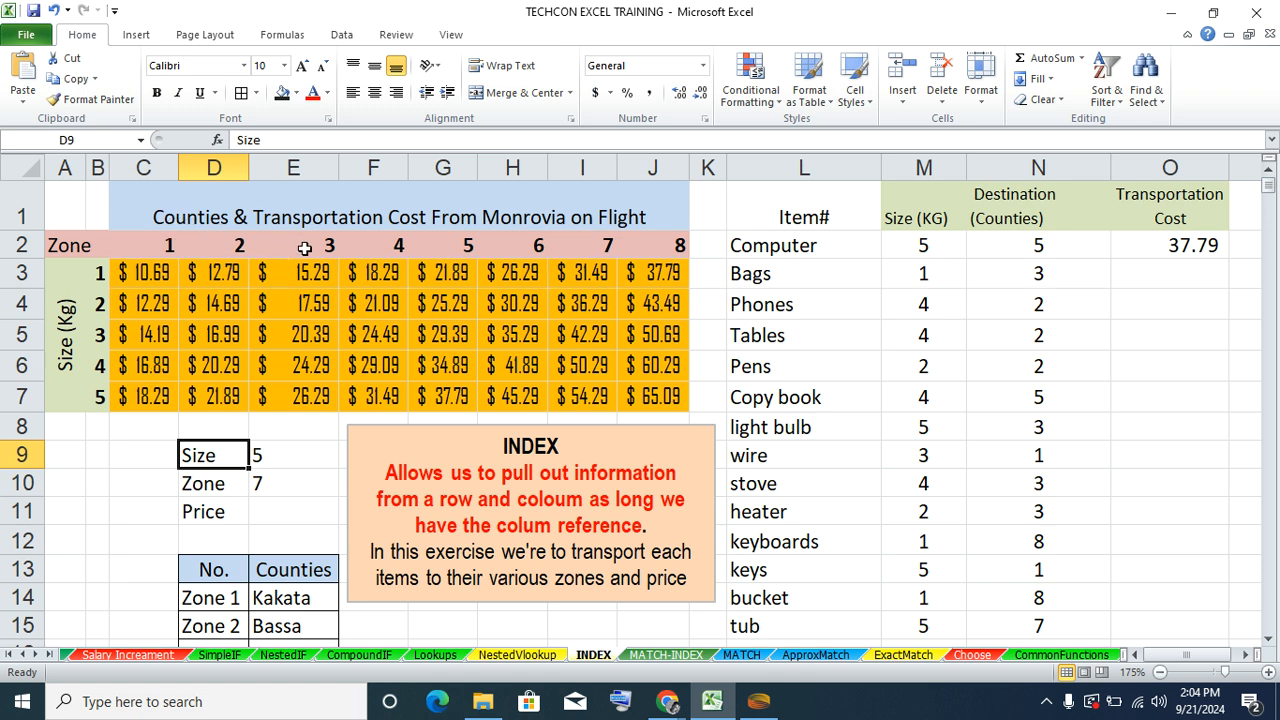
pyautogui.click(103, 487)
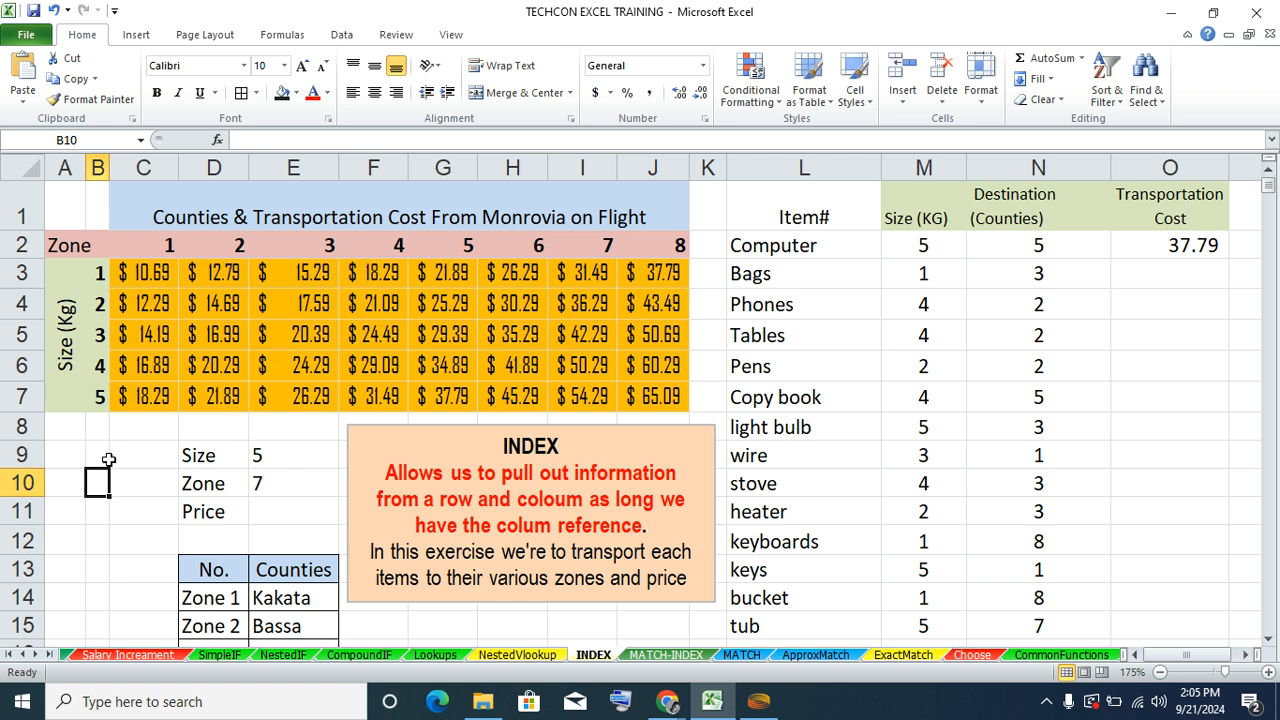
pyautogui.scroll(-2, 297, 484)
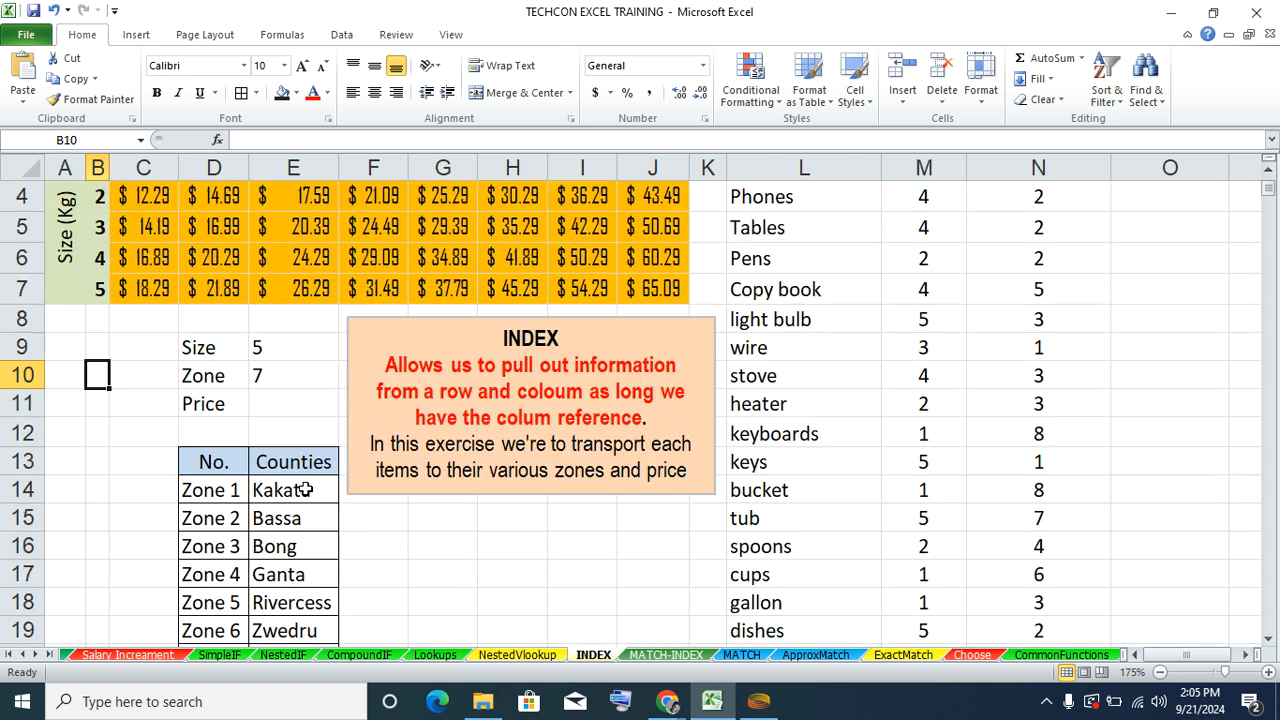
pyautogui.moveTo(205, 370); pyautogui.dragTo(274, 594)
pyautogui.click(140, 395)
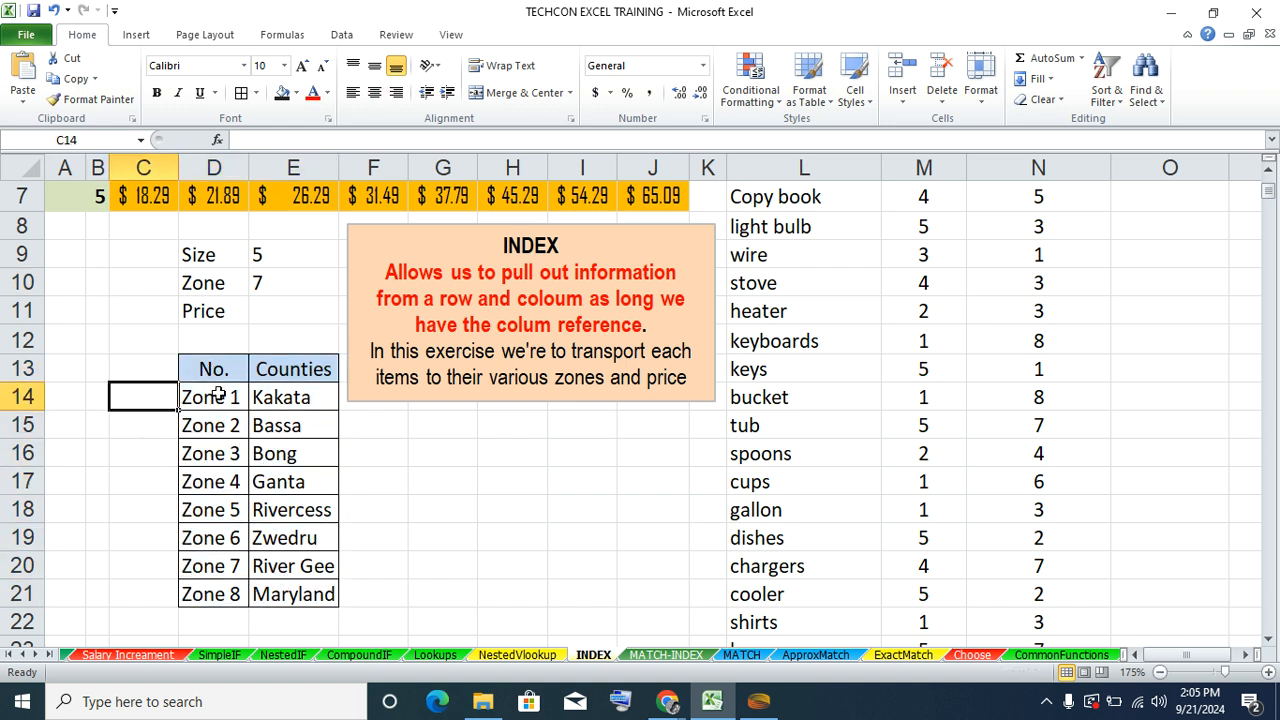
# - Go through the list matching Zone 1 to Zone 8 with their counties in D14:E21
pyautogui.click(215, 396)
pyautogui.click(288, 402)
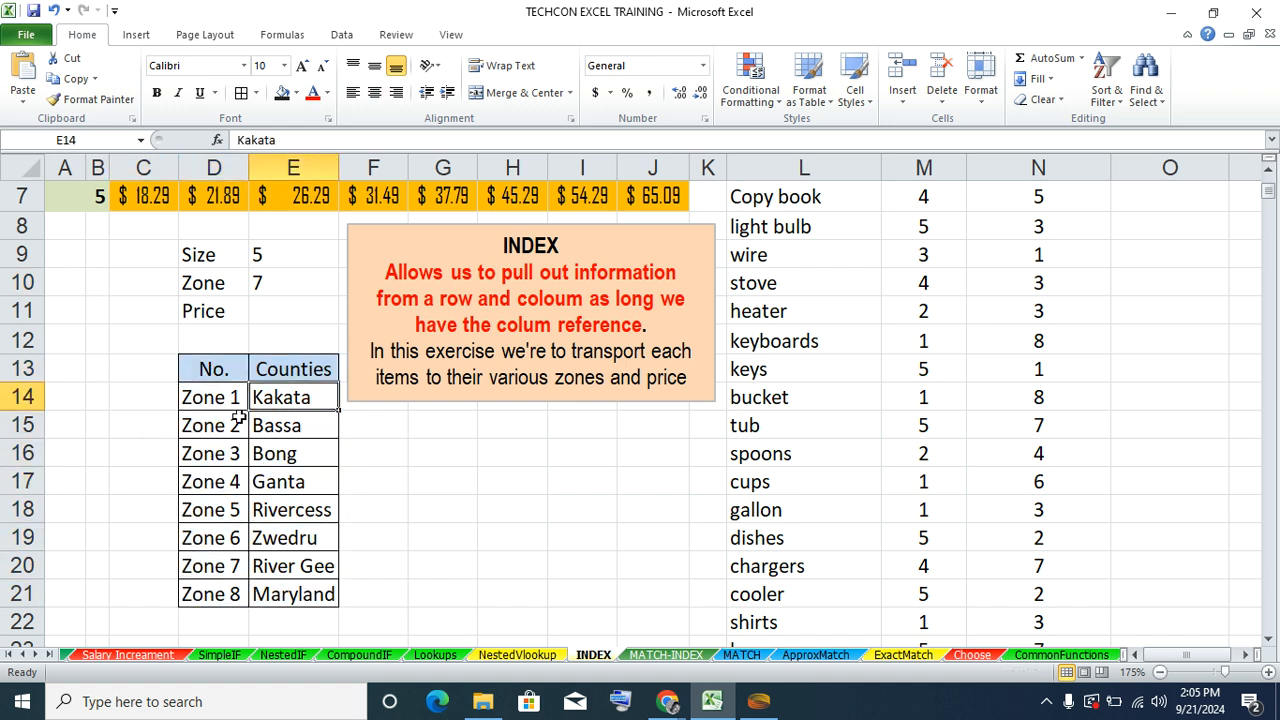
pyautogui.click(224, 456)
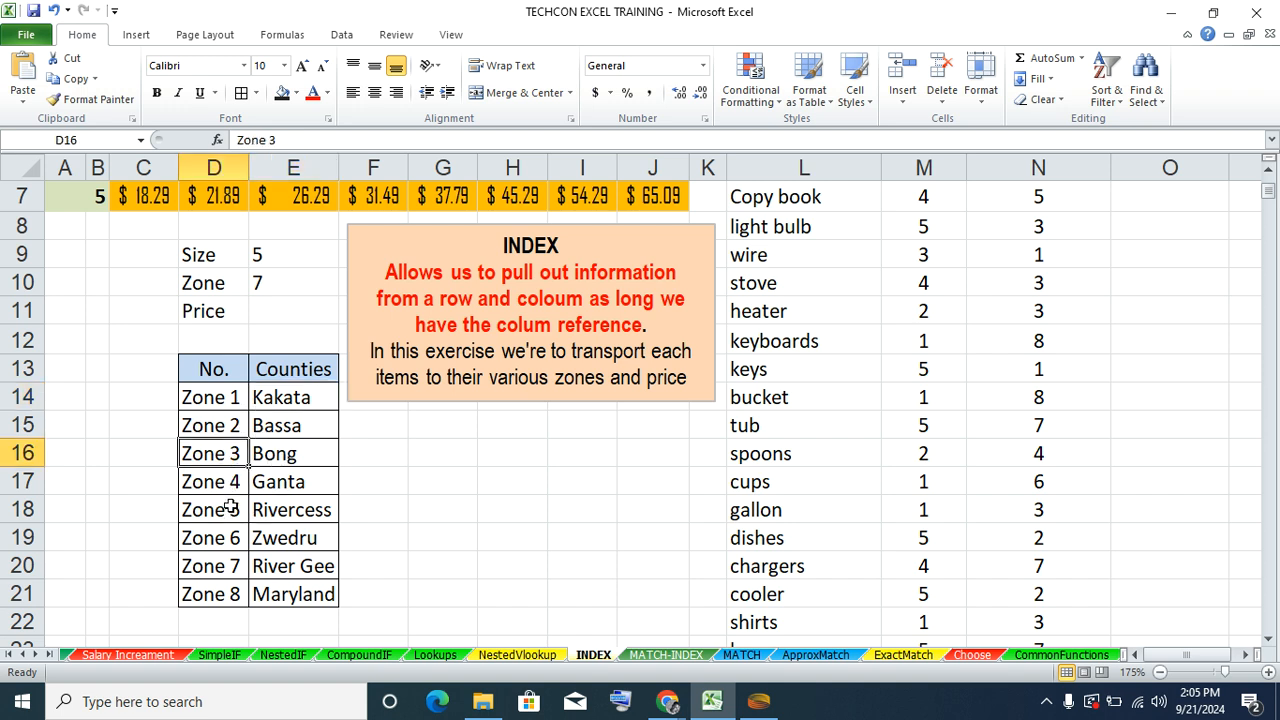
pyautogui.click(289, 505)
pyautogui.click(240, 537)
pyautogui.click(264, 539)
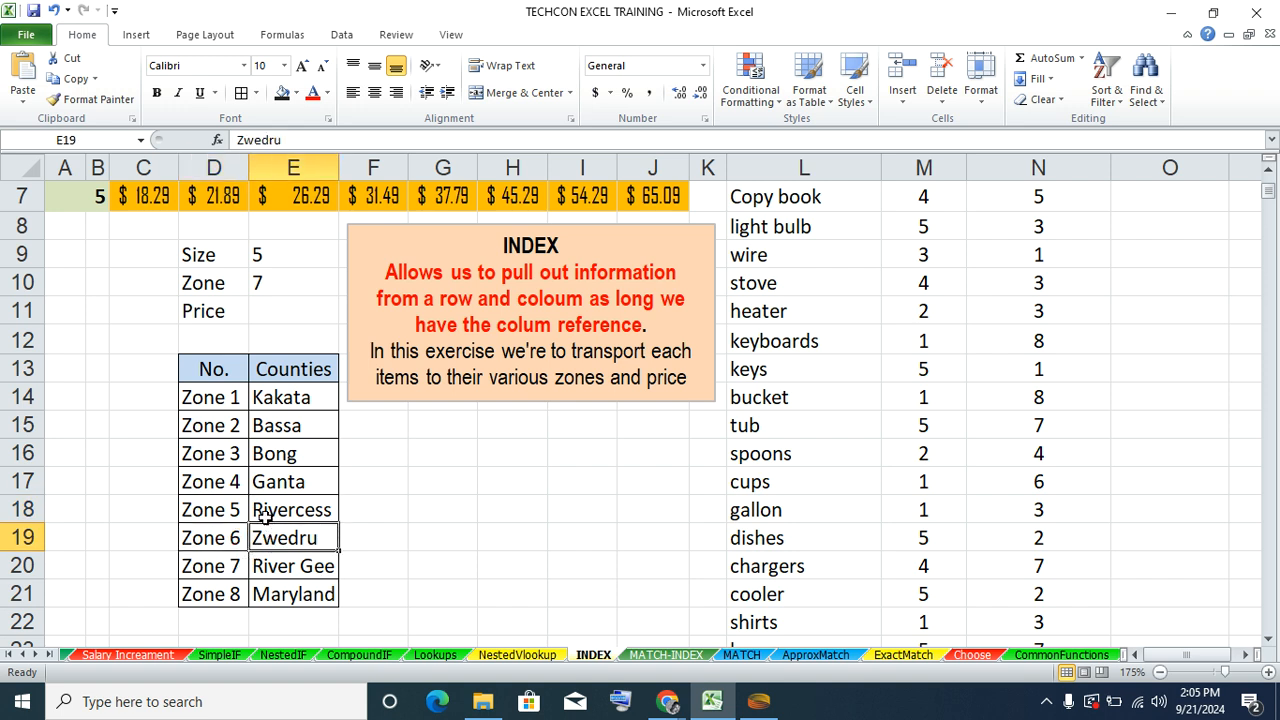
pyautogui.moveTo(225, 400); pyautogui.dragTo(200, 590)
pyautogui.moveTo(287, 404); pyautogui.dragTo(290, 590)
pyautogui.click(272, 350)
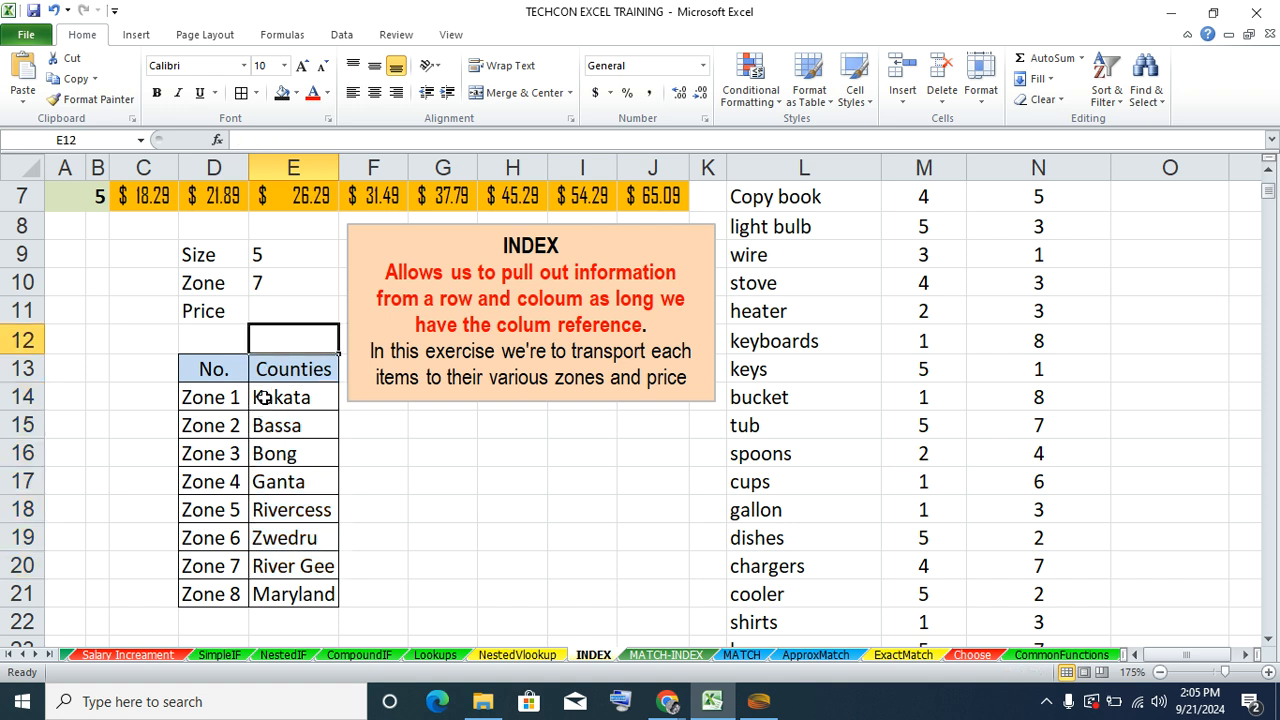
pyautogui.scroll(1, 262, 401)
pyautogui.click(132, 400)
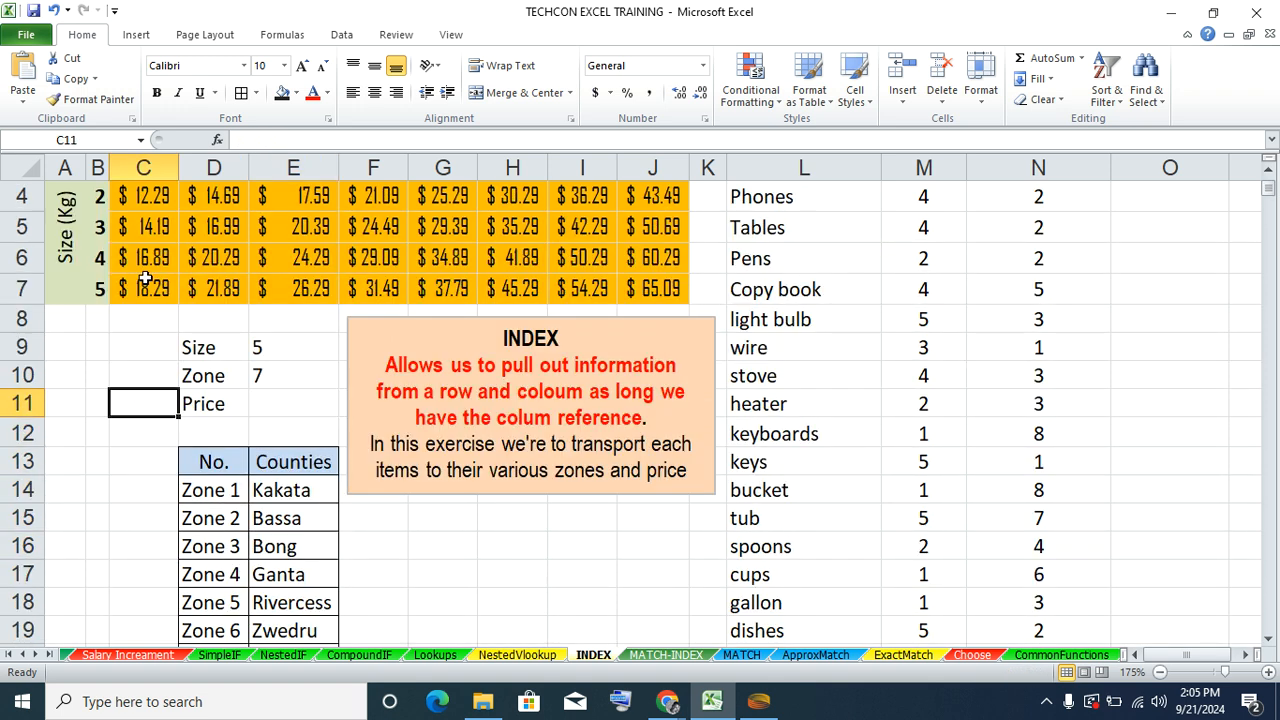
pyautogui.click(80, 349)
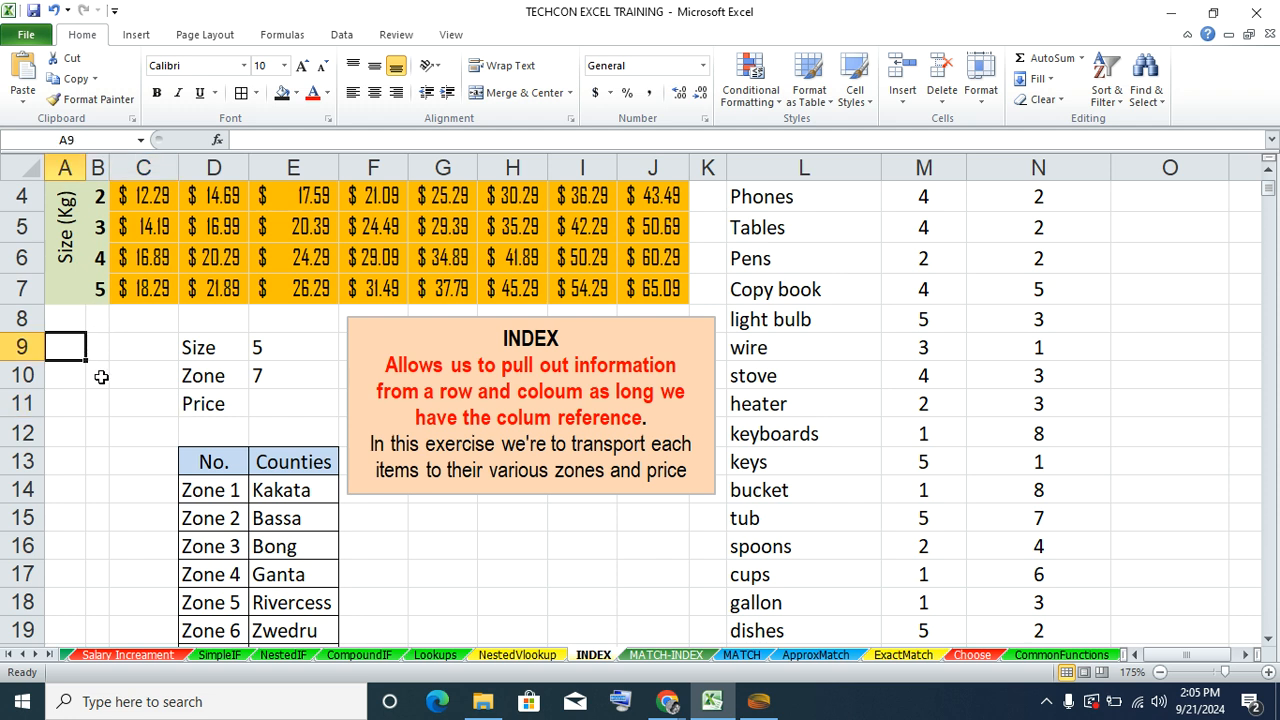
# - Examine the size rows 1 to 5 kg and the zone headings of the flight cost table
pyautogui.moveTo(99, 290)
pyautogui.mouseDown()
pyautogui.moveTo(100, 198)
pyautogui.moveTo(99, 290)
pyautogui.mouseUp()
pyautogui.scroll(1, 99, 290)
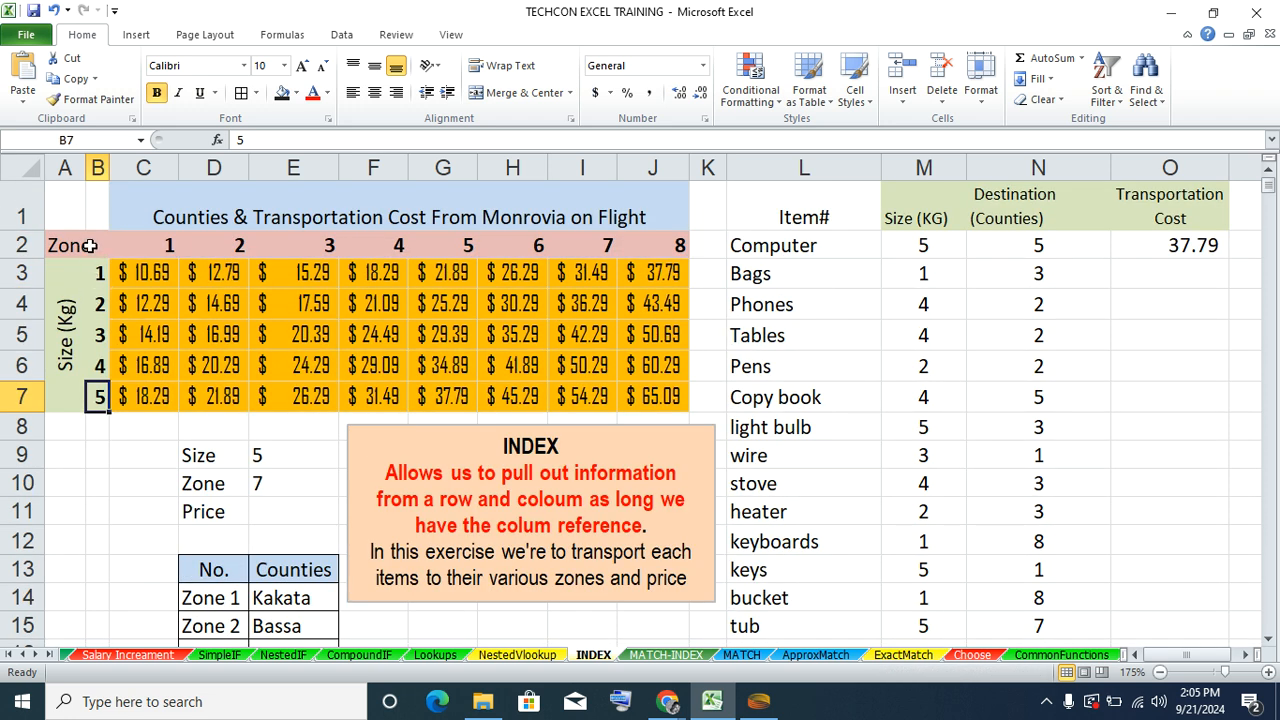
pyautogui.click(96, 273)
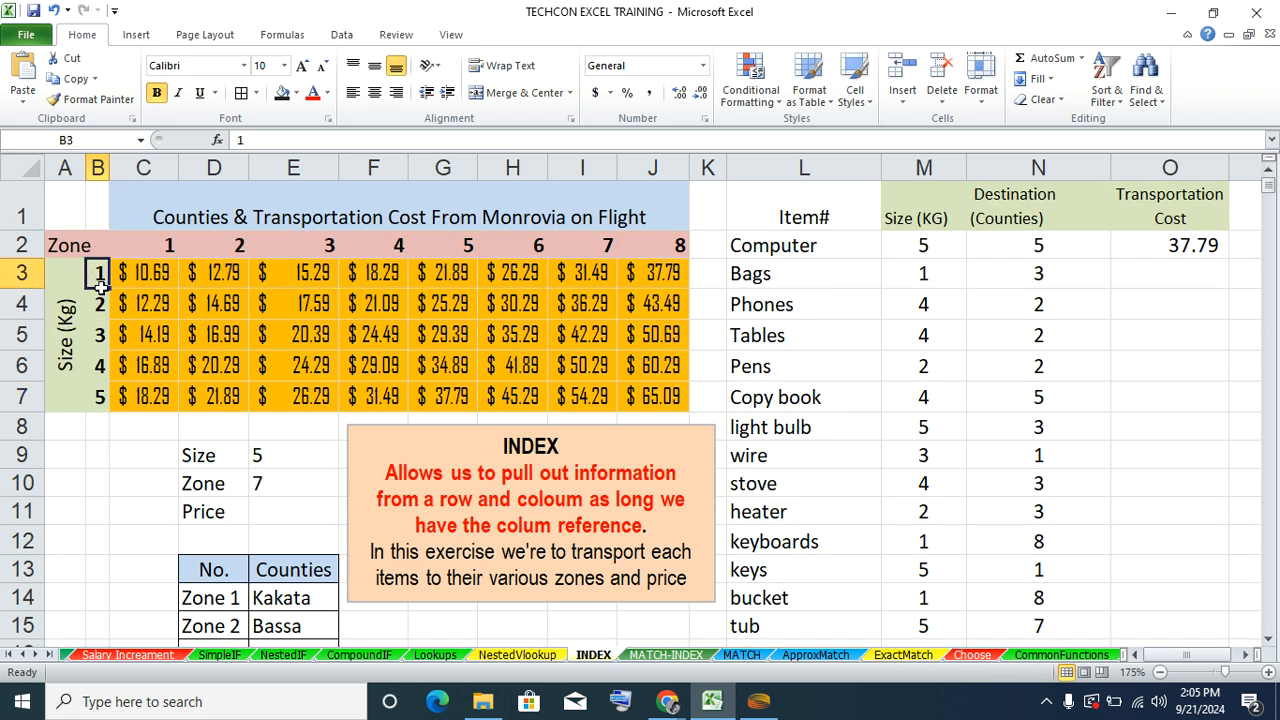
pyautogui.click(99, 308)
pyautogui.click(97, 338)
pyautogui.click(100, 364)
pyautogui.click(102, 395)
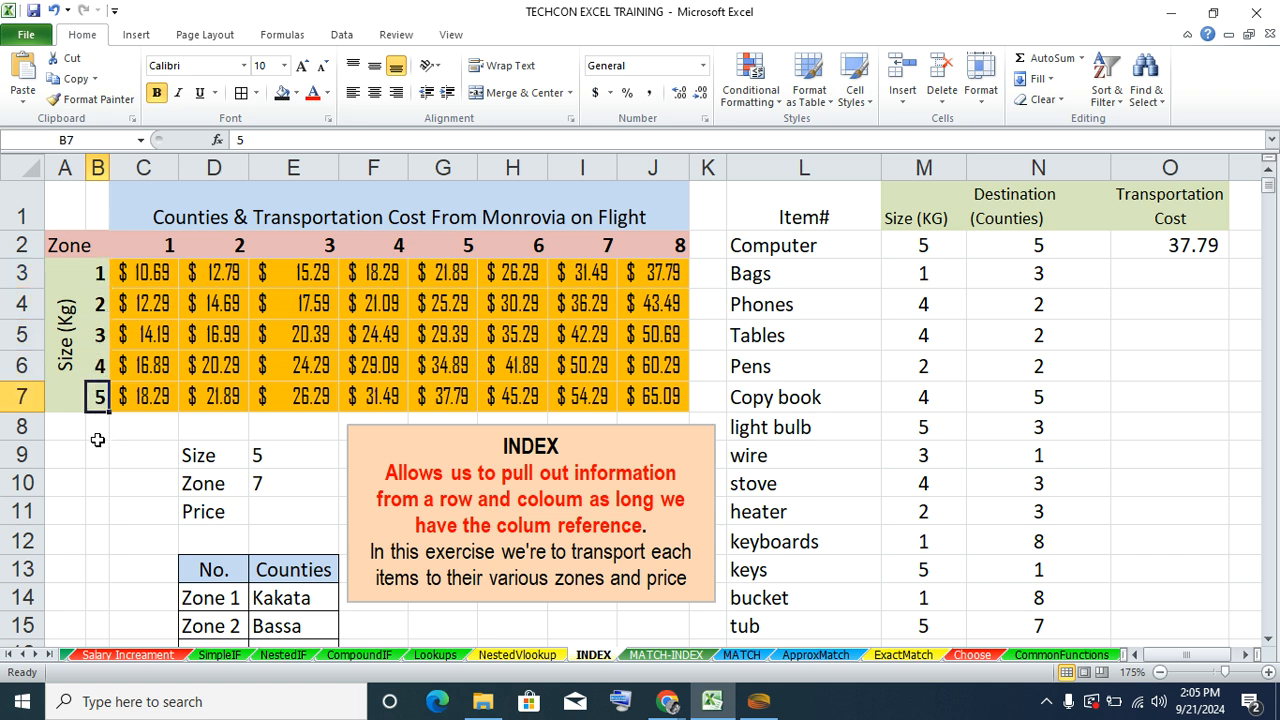
pyautogui.moveTo(84, 246); pyautogui.dragTo(585, 250)
pyautogui.click(145, 456)
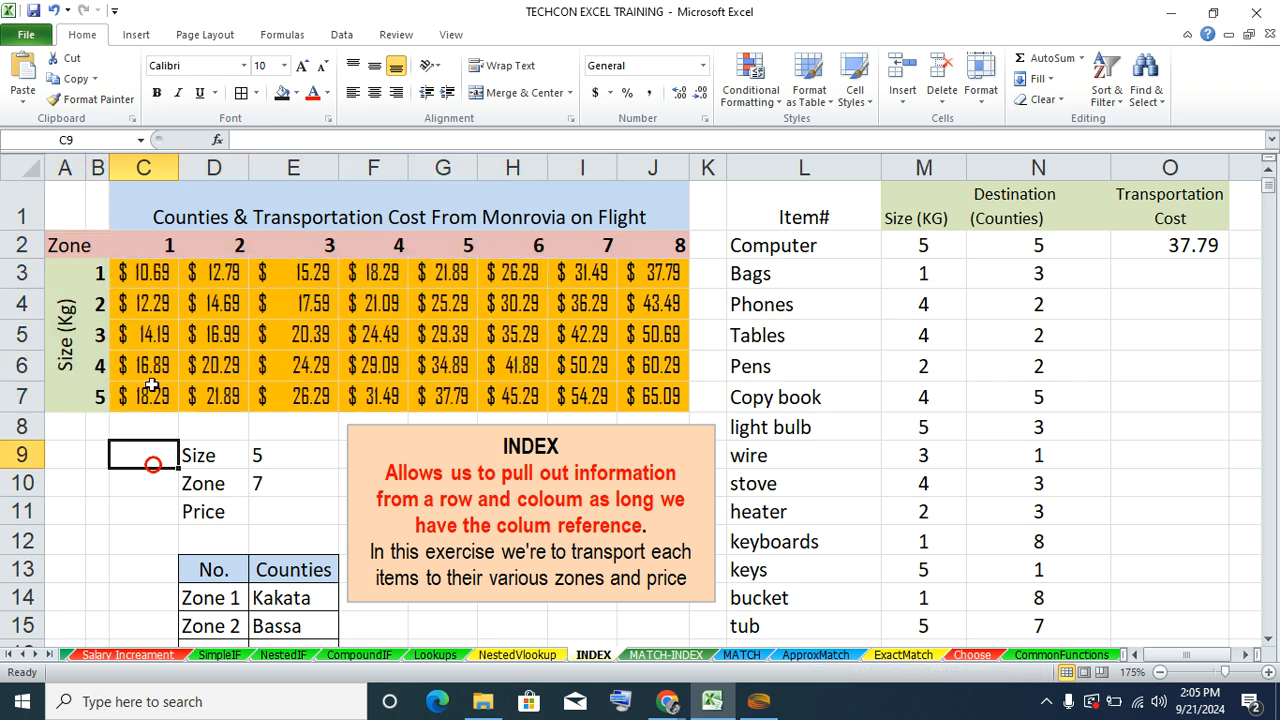
# - Trace the cost table's intersections of size 1 with zone 1 and with zone 2 in C3 and D3
pyautogui.click(96, 276)
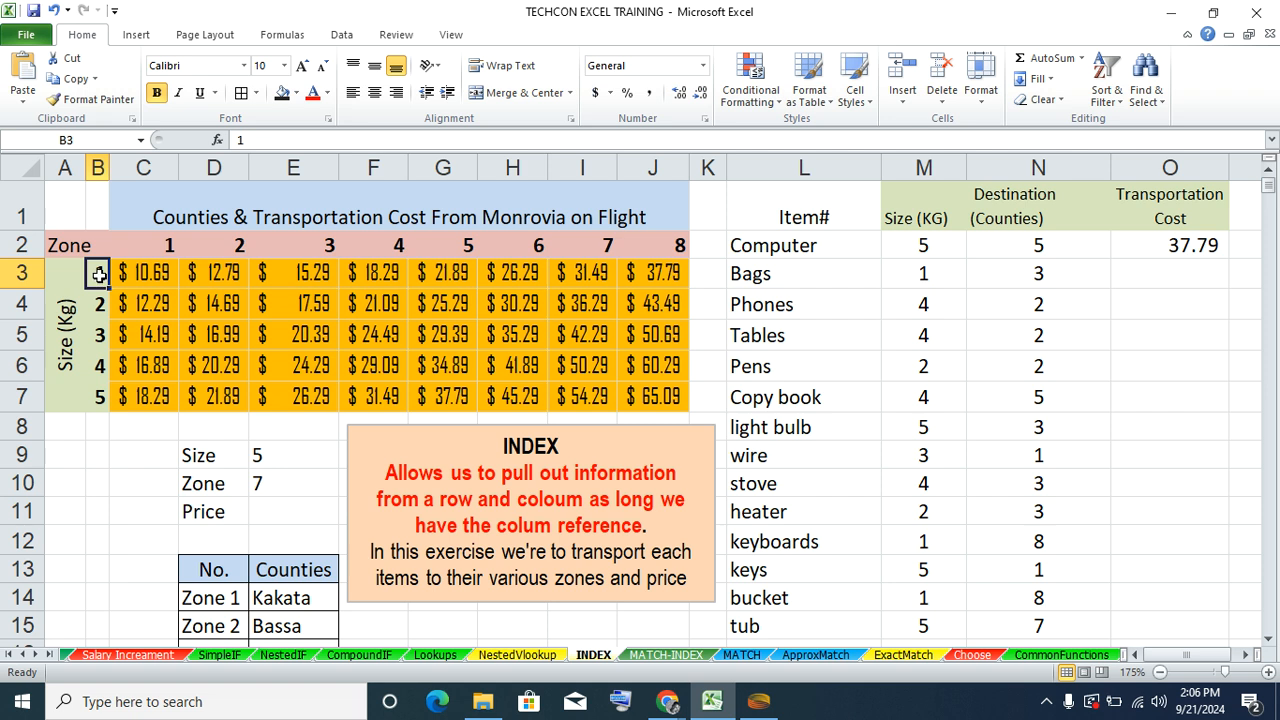
pyautogui.click(160, 250)
pyautogui.moveTo(160, 250); pyautogui.dragTo(134, 404)
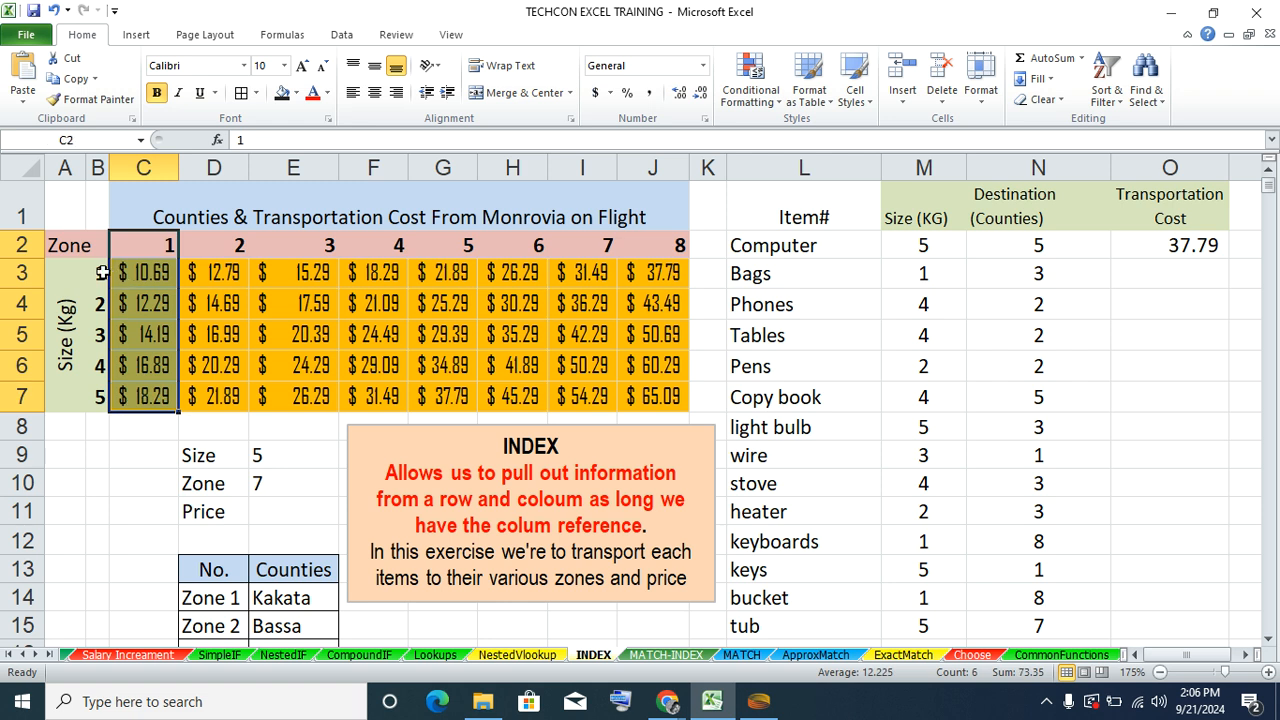
pyautogui.click(103, 272)
pyautogui.click(130, 272)
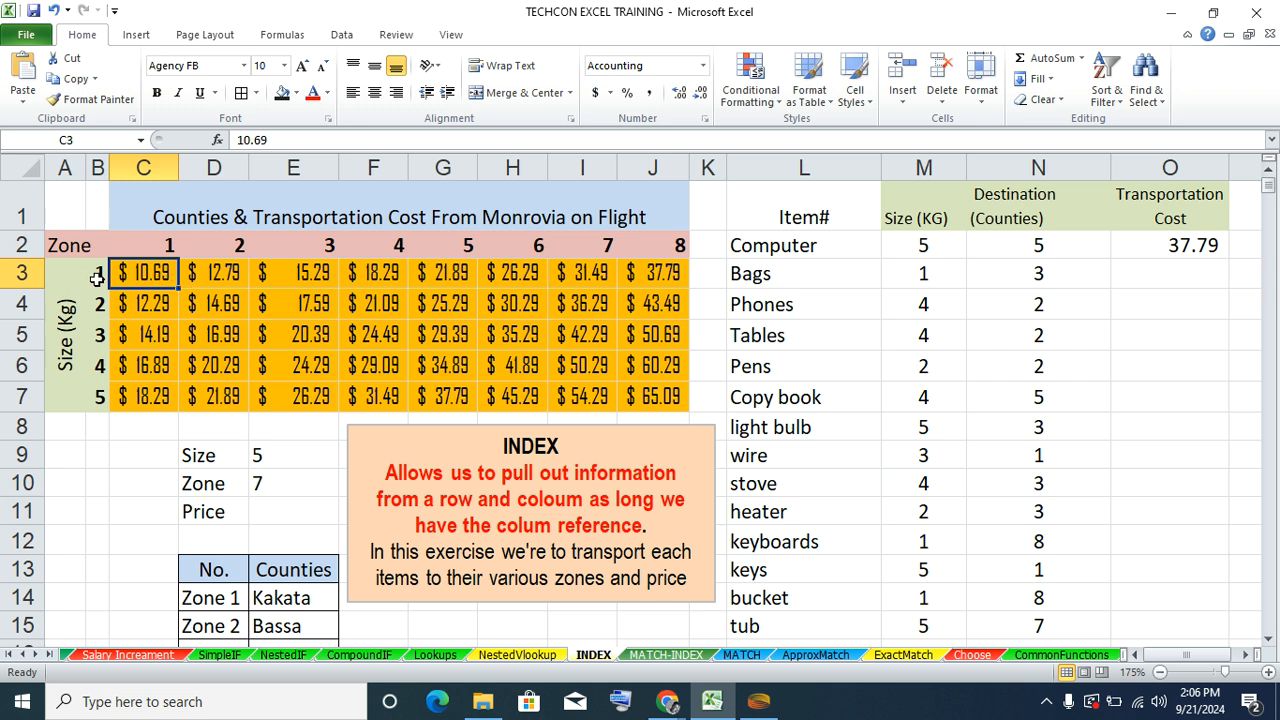
pyautogui.click(99, 277)
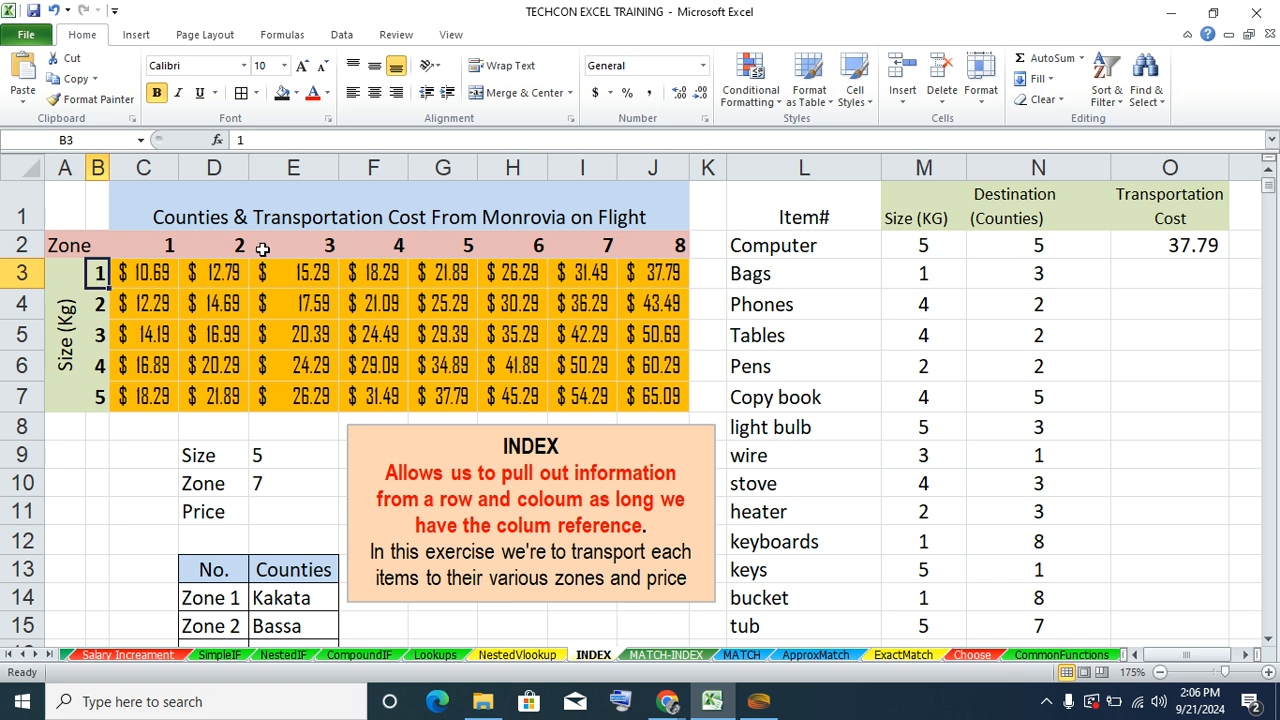
pyautogui.click(230, 249)
pyautogui.click(206, 270)
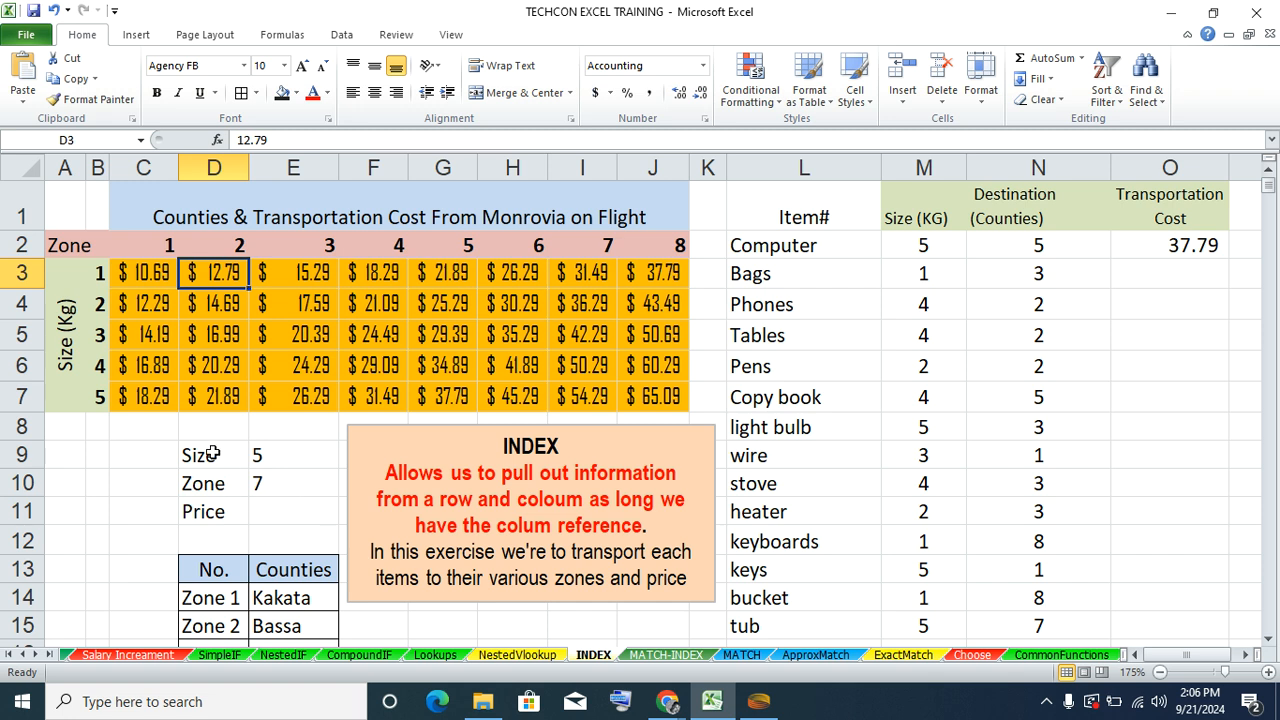
# - Check the Size and Zone inputs in E9 and E10, and inspect the existing transportation cost formula in O2
pyautogui.click(263, 452)
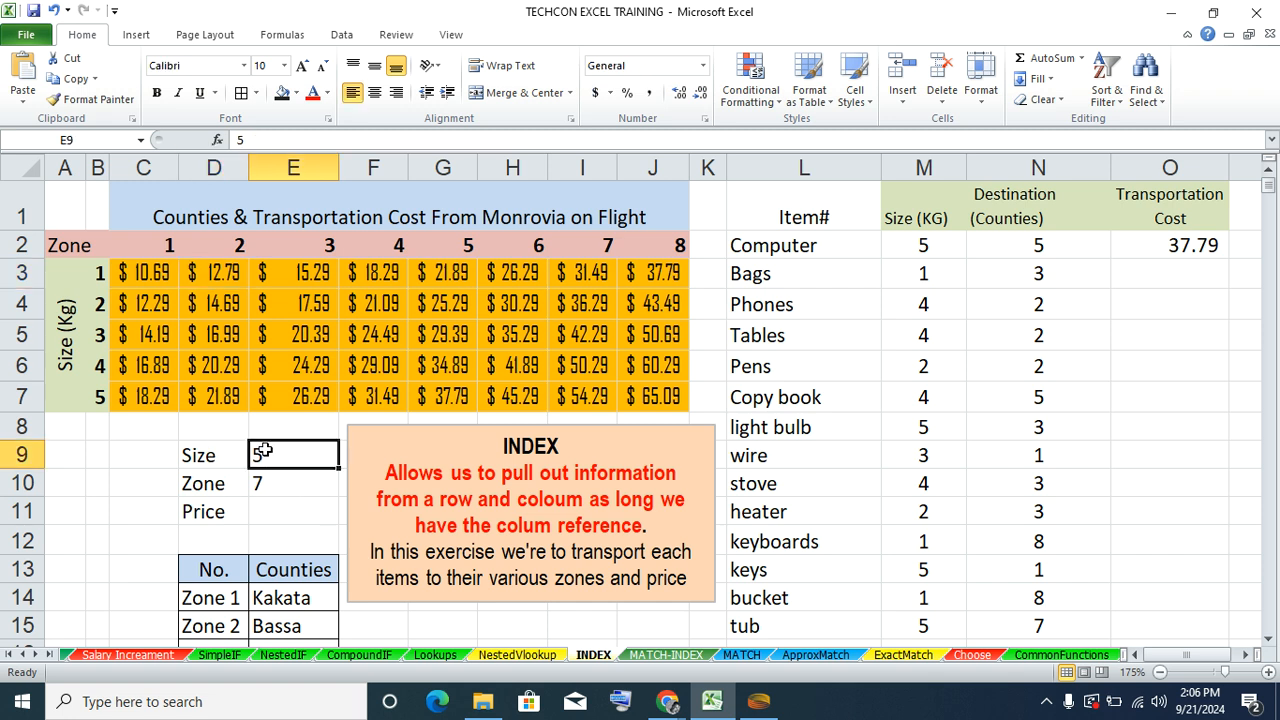
pyautogui.click(257, 479)
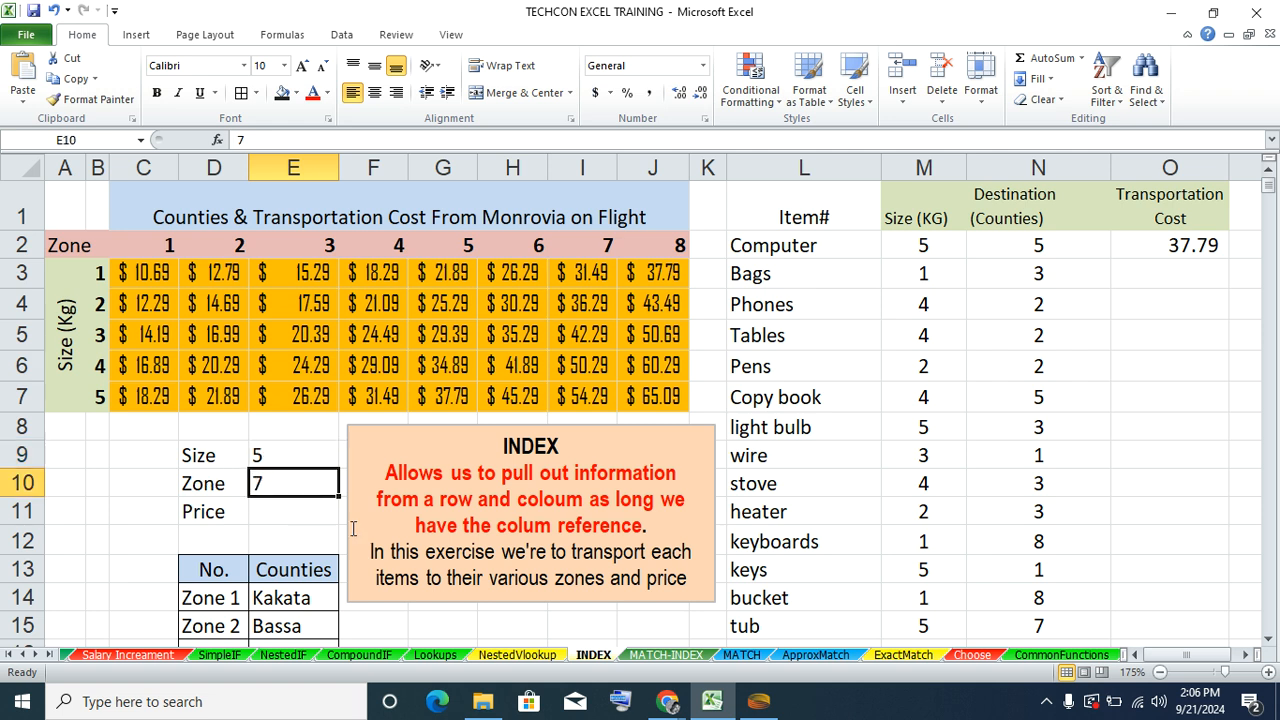
pyautogui.moveTo(1190, 655); pyautogui.dragTo(1230, 665)
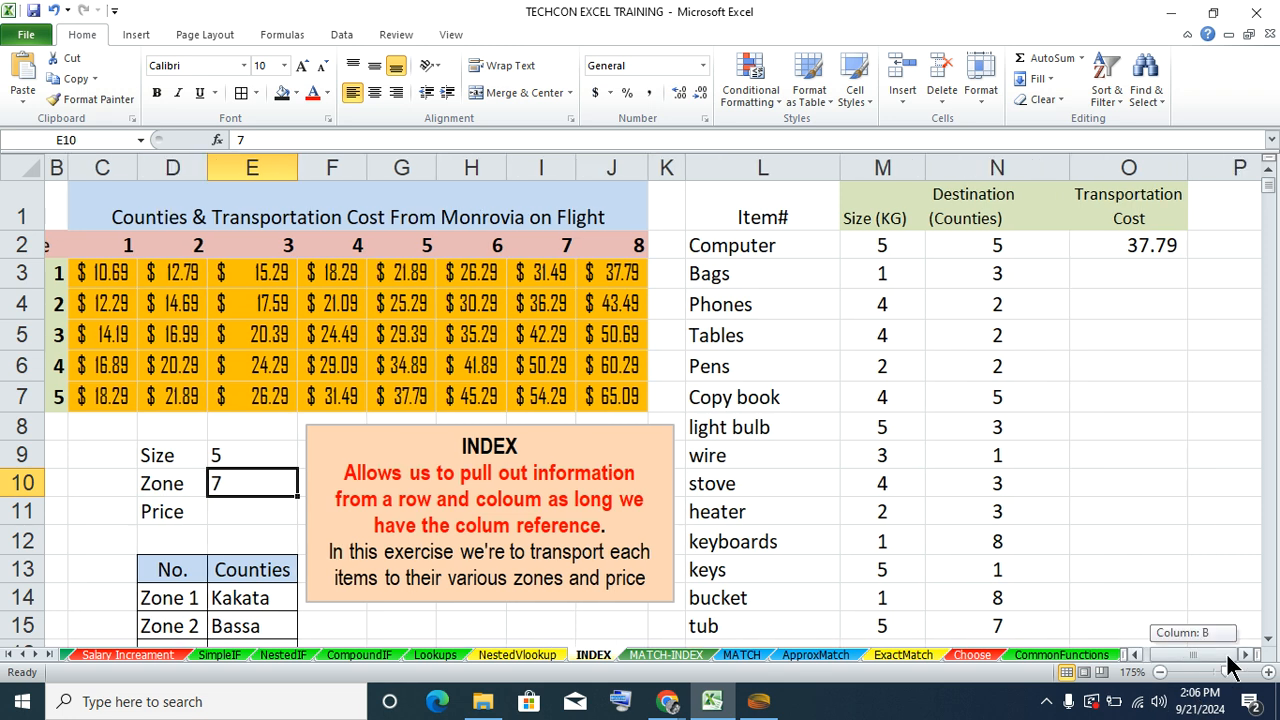
pyautogui.click(1105, 248)
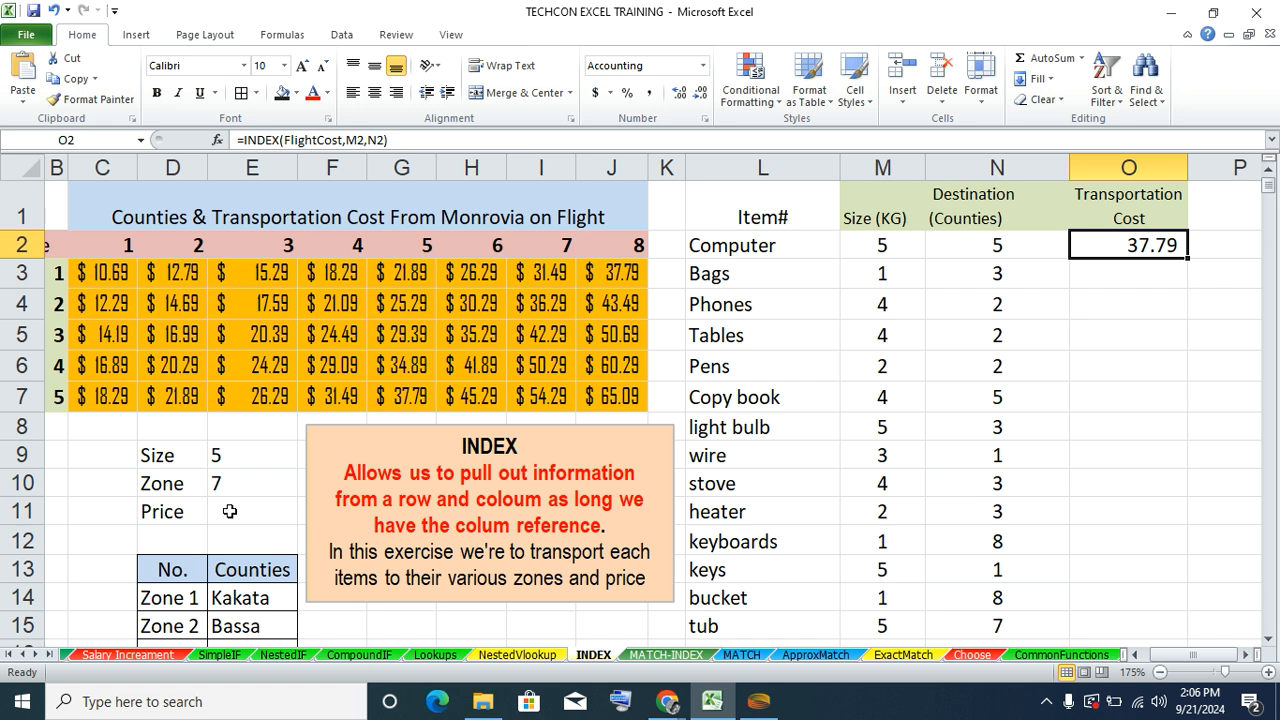
pyautogui.scroll(-1, 229, 511)
pyautogui.scroll(1, 229, 511)
# - Try the formula =INDEX(E9,E10) in the Price cell E11, using the Size and Zone cells as arguments
pyautogui.click(225, 513)
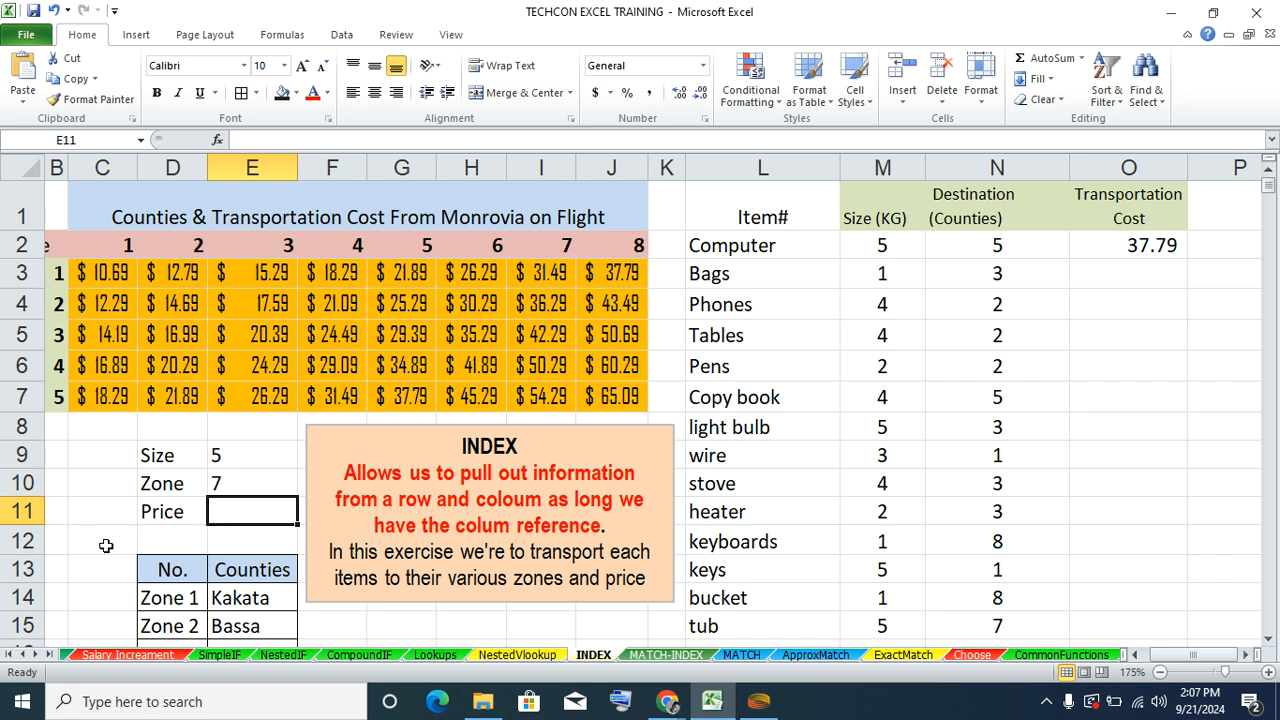
pyautogui.write('=IND')
pyautogui.press('Tab')
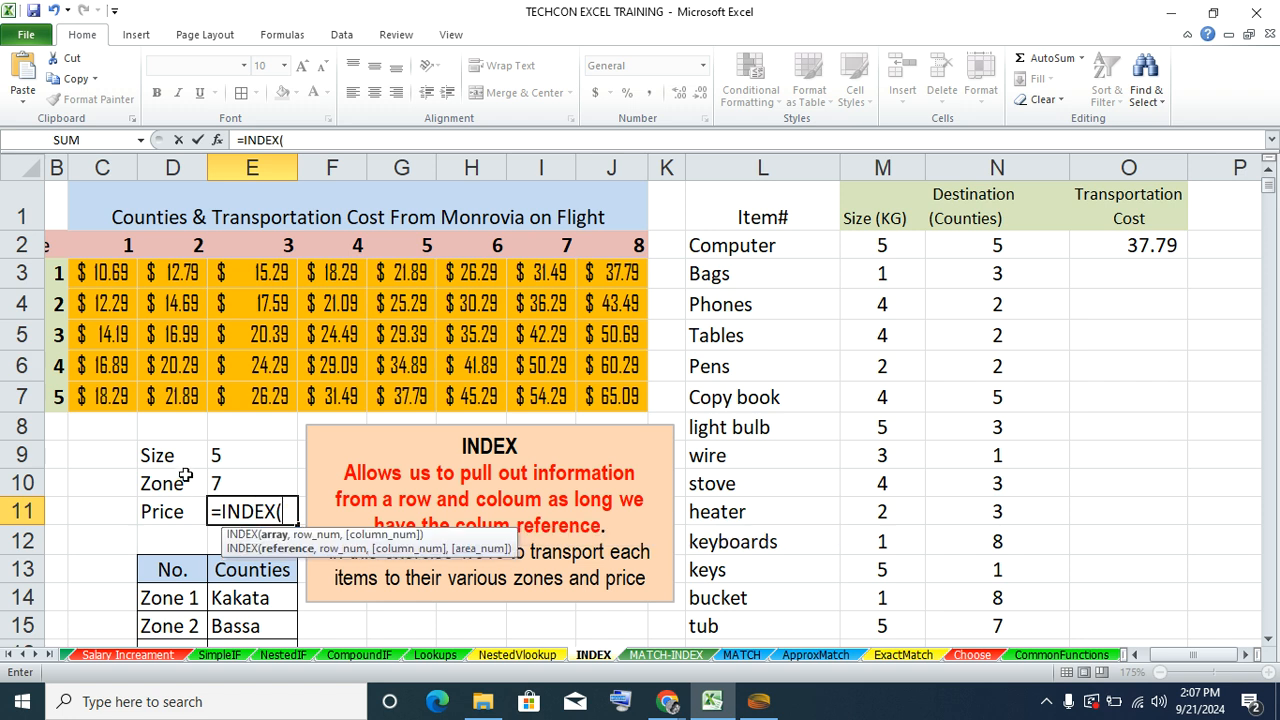
pyautogui.click(221, 459)
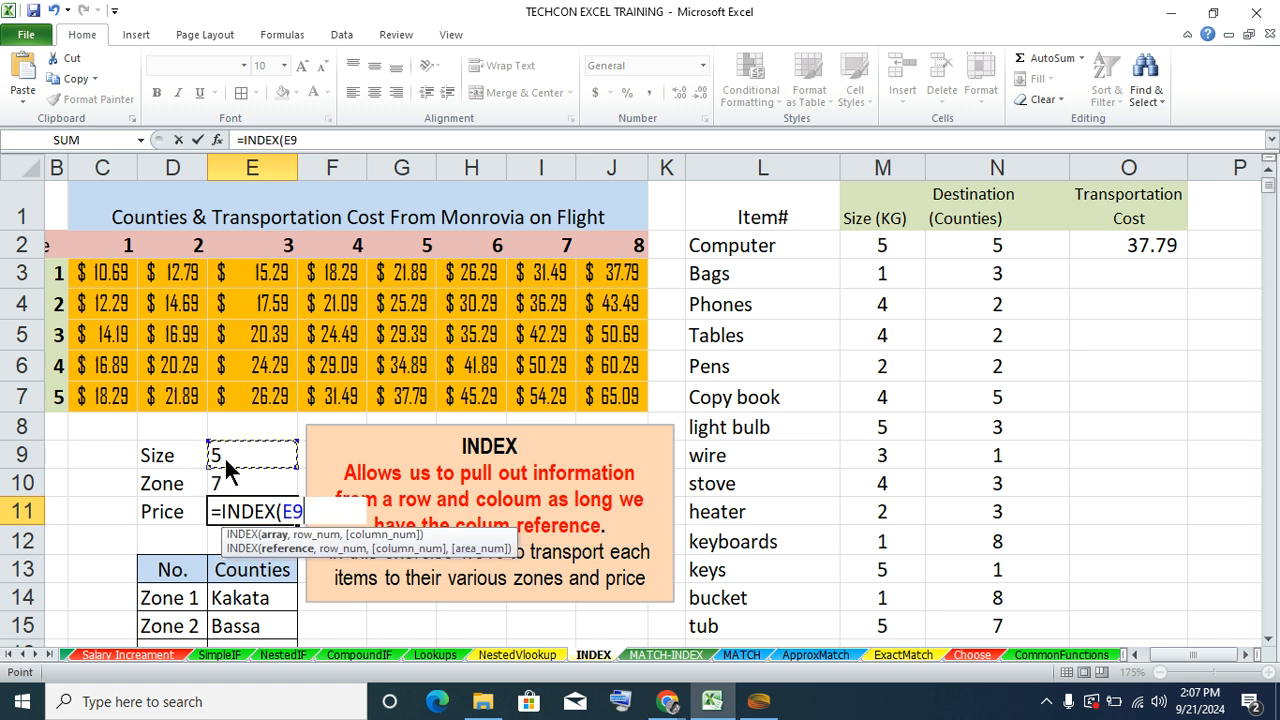
pyautogui.write(',')
pyautogui.click(230, 477)
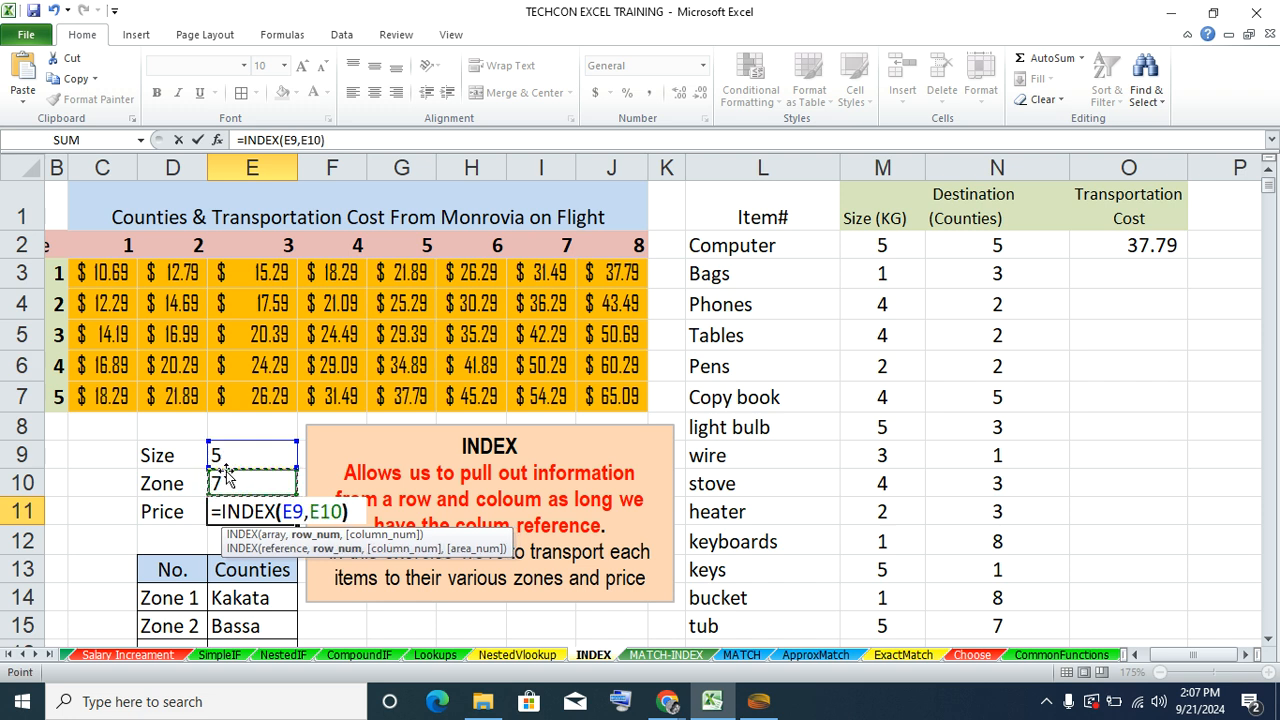
pyautogui.write(')')
pyautogui.press('Return')
# - Try changing the Price formula in E11 to =INDEX(E9*E10), abandon the edit and clear the cell
pyautogui.click(265, 508)
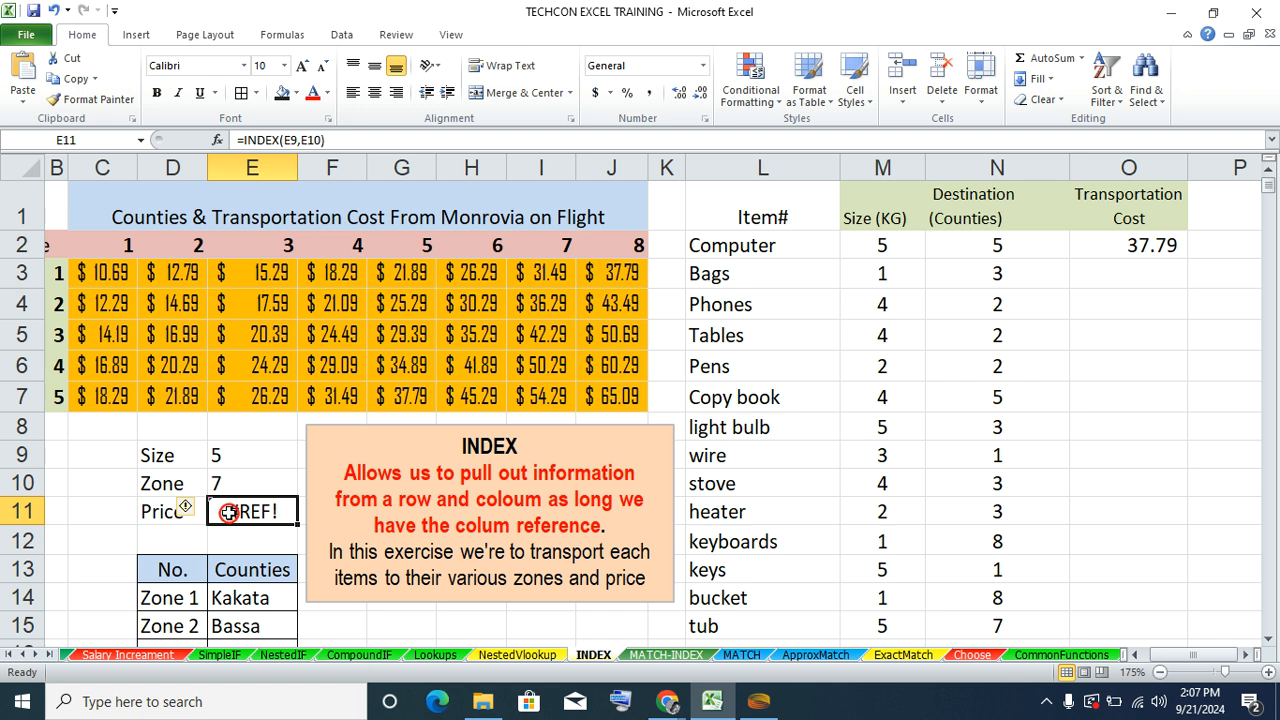
pyautogui.doubleClick(268, 511)
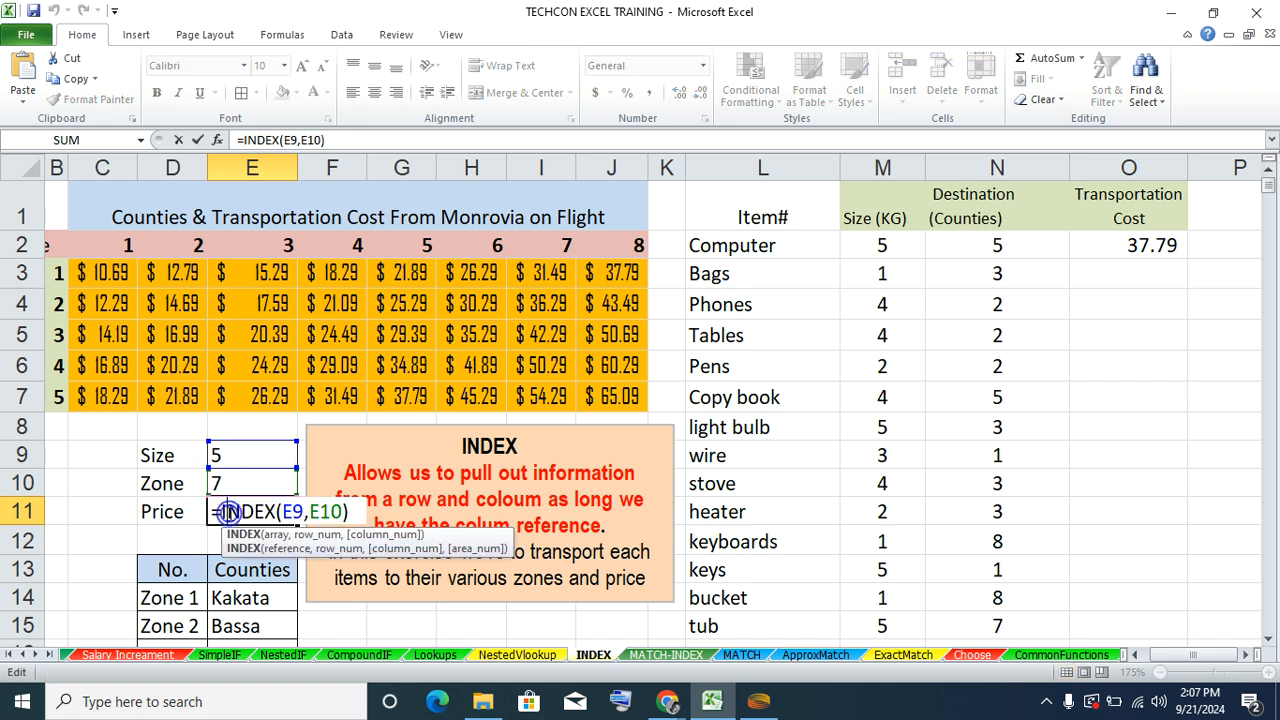
pyautogui.click(313, 512)
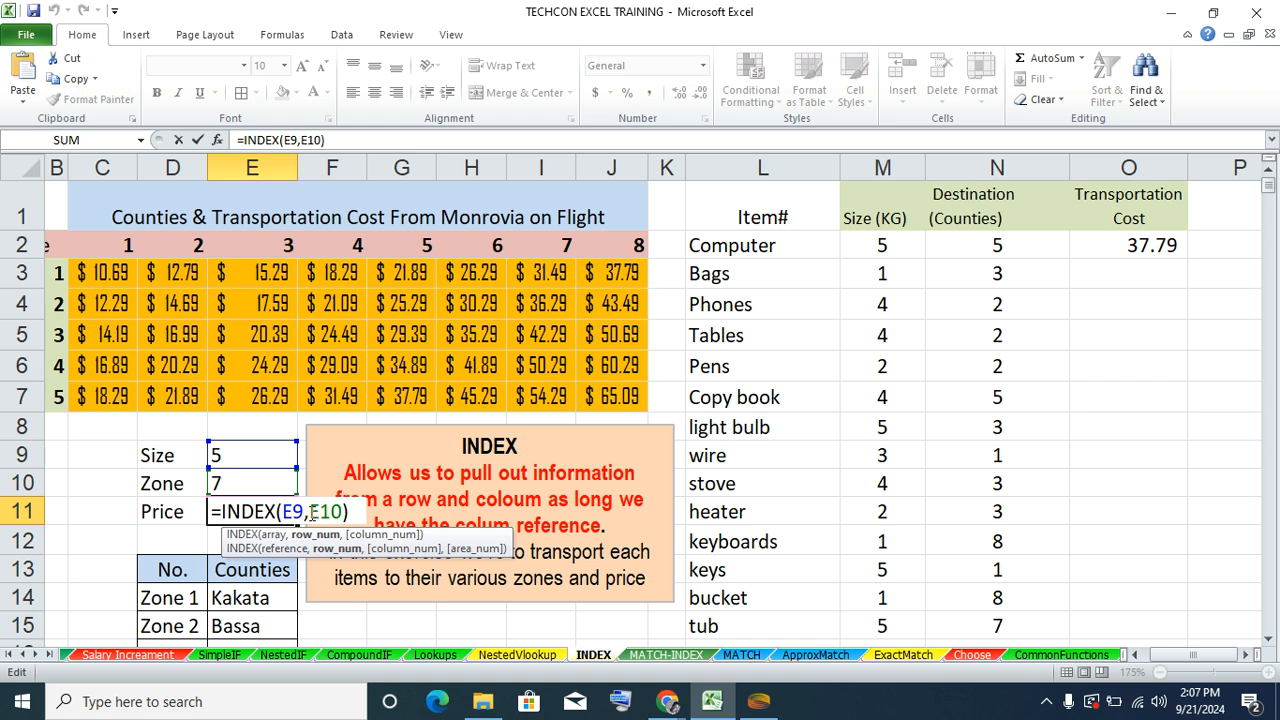
pyautogui.press('BackSpace')
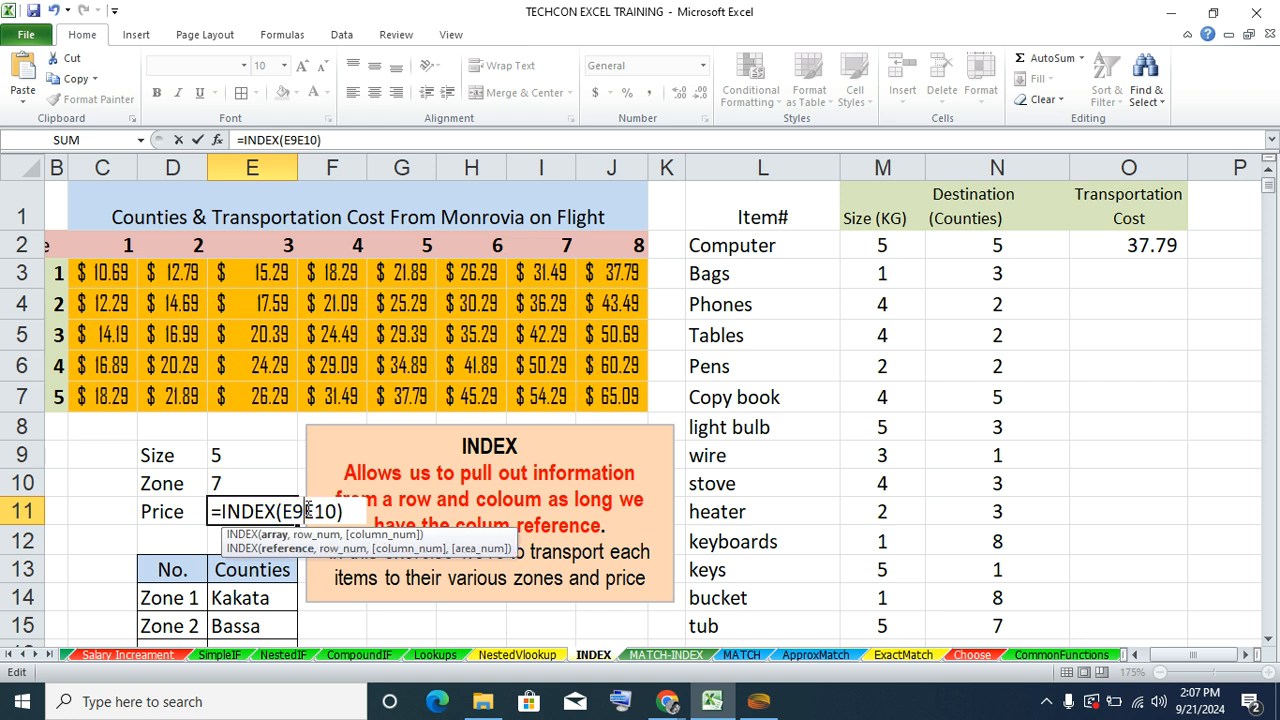
pyautogui.write('*')
pyautogui.press('Return')
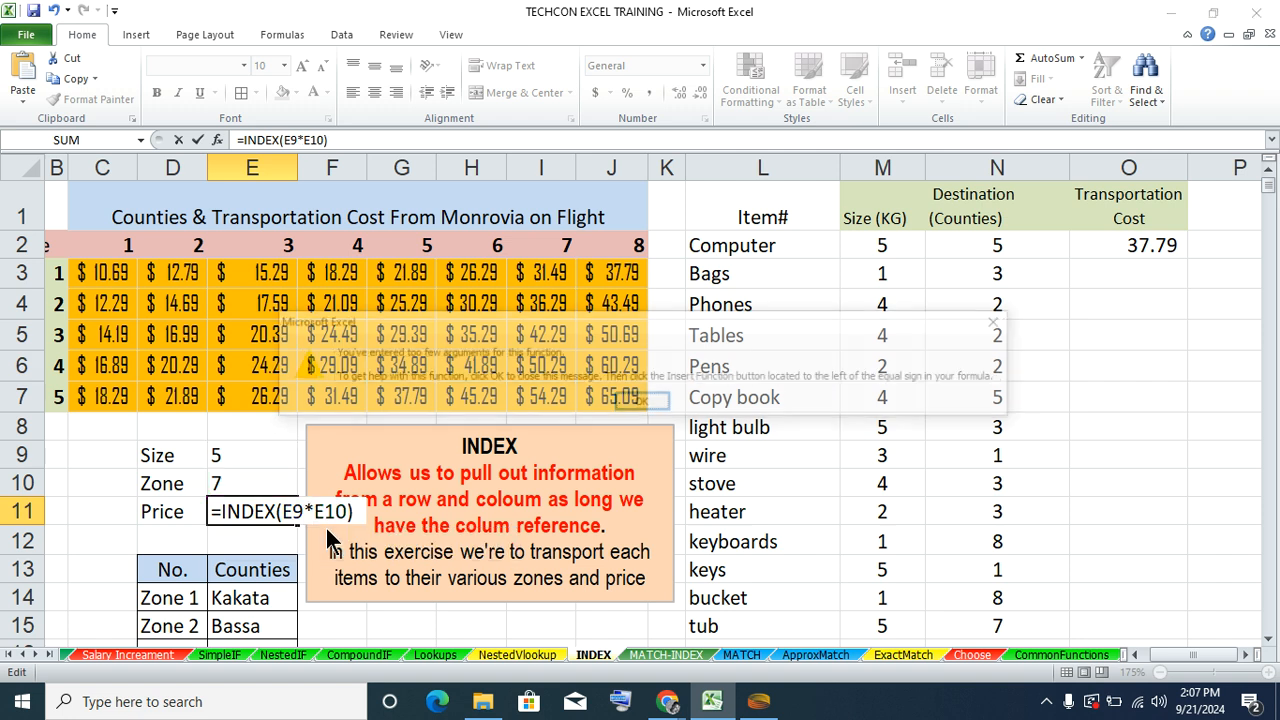
pyautogui.click(642, 403)
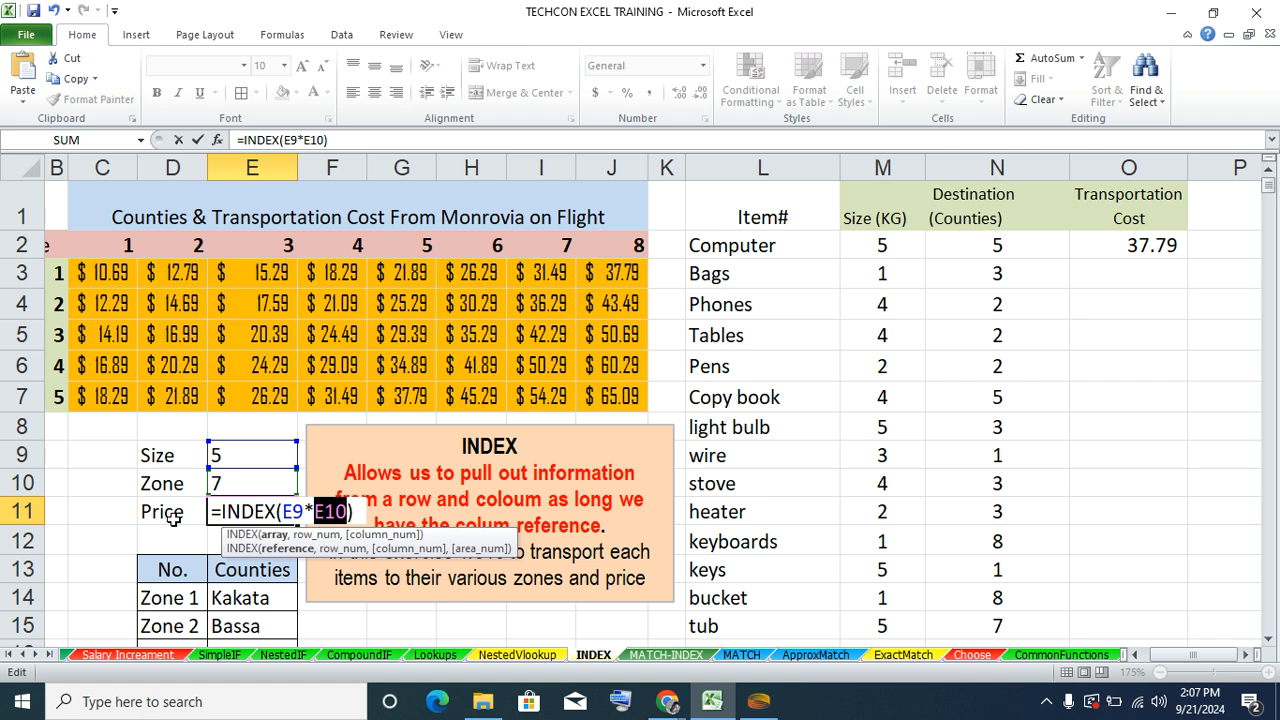
pyautogui.press('Escape')
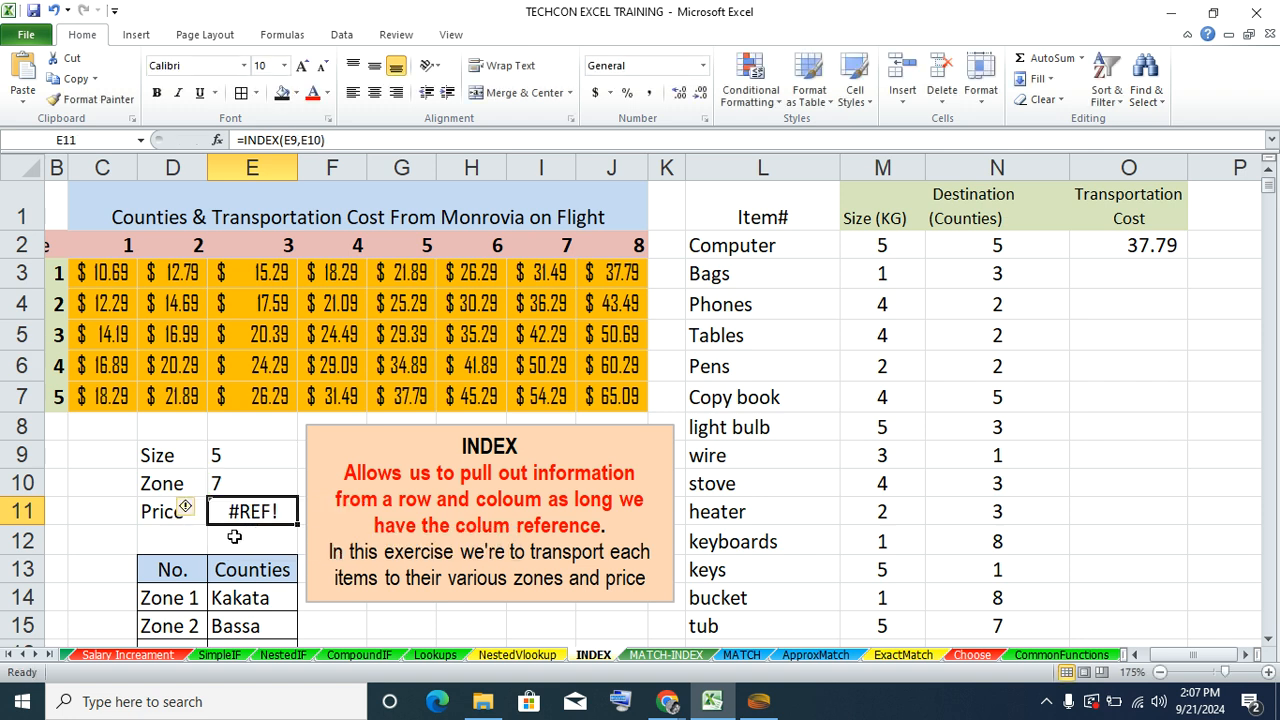
pyautogui.press('Delete')
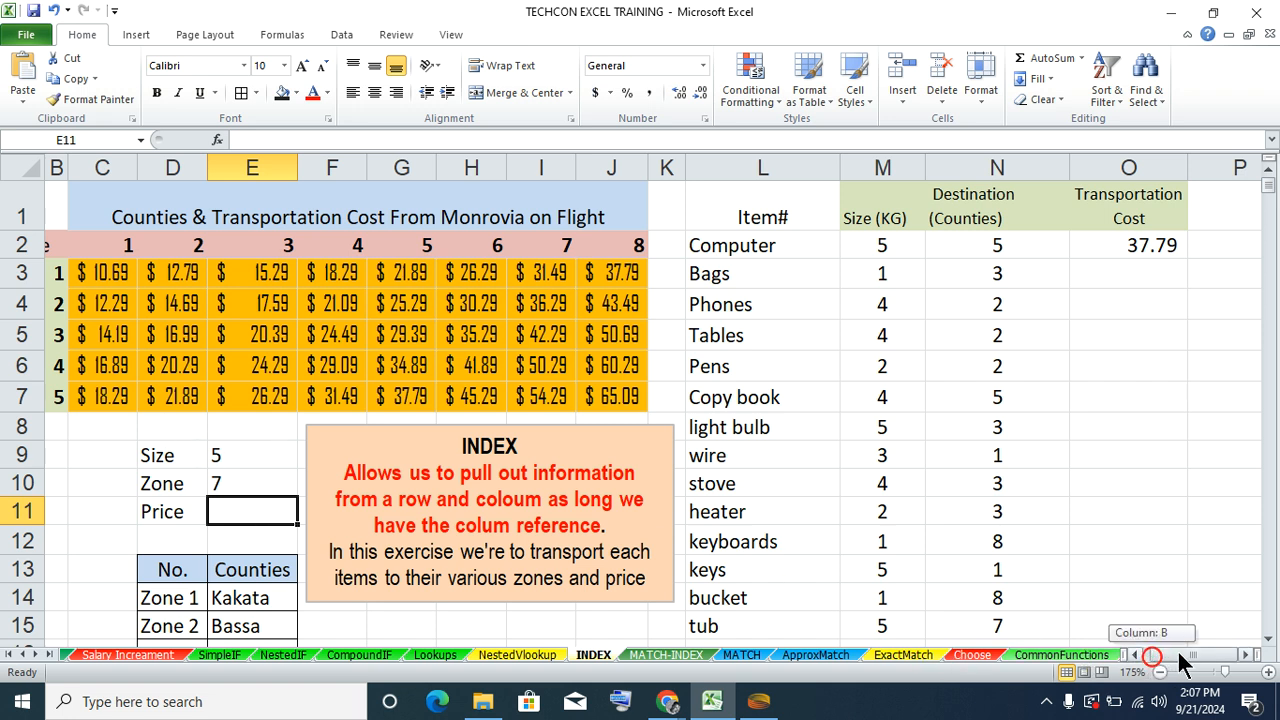
# - Review the INDEX formula in O2 against the Size, Zone and Price cells E9:E11, and inspect the Transportation Cost column
pyautogui.click(1097, 251)
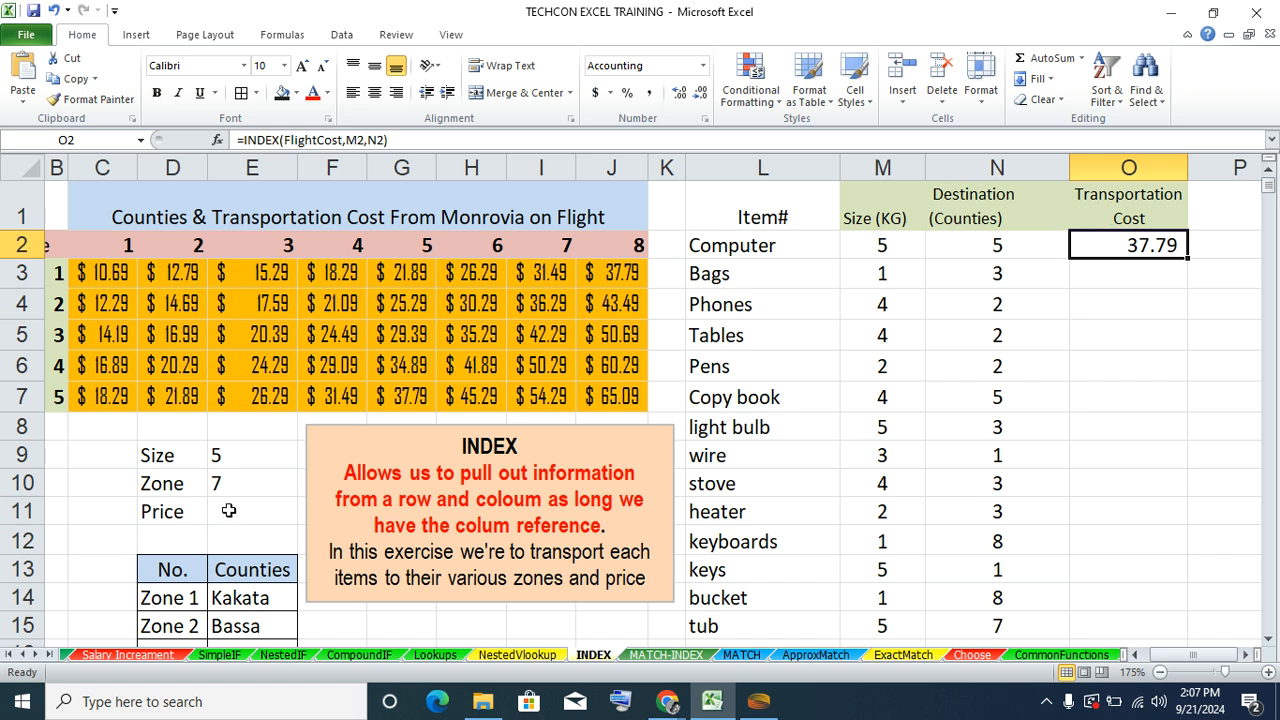
pyautogui.click(219, 453)
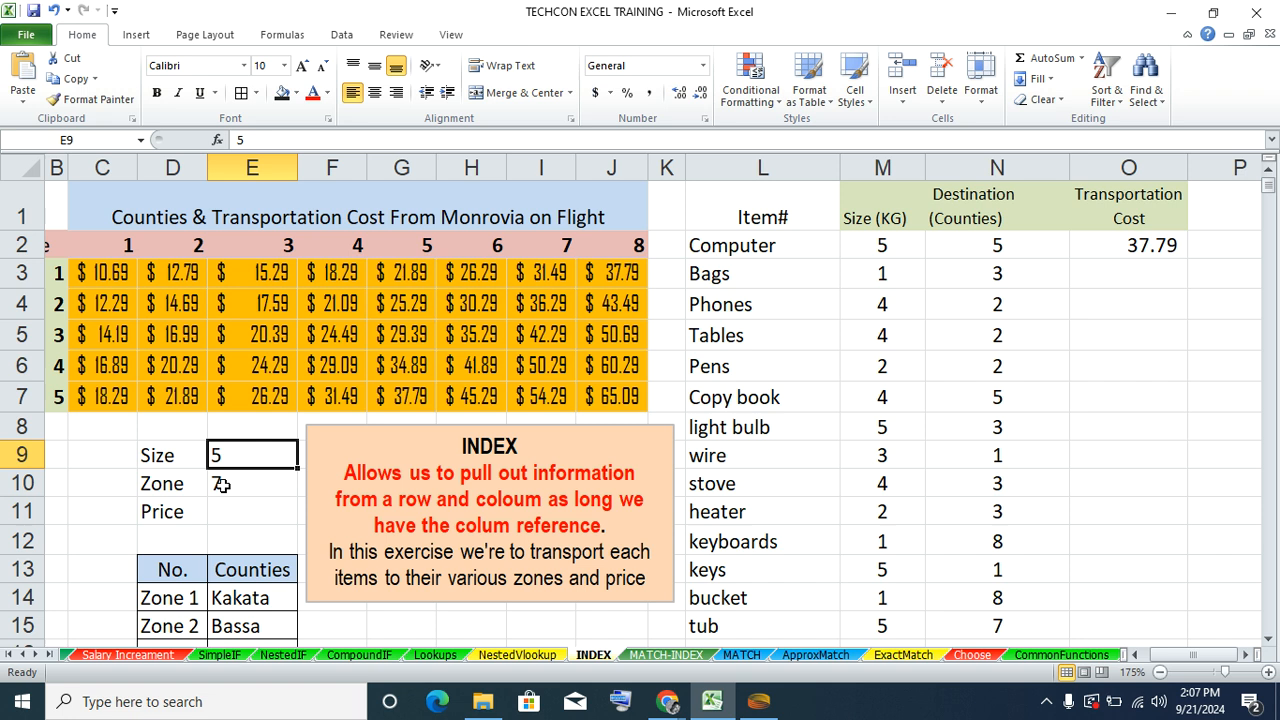
pyautogui.click(232, 482)
pyautogui.moveTo(231, 482); pyautogui.dragTo(251, 511)
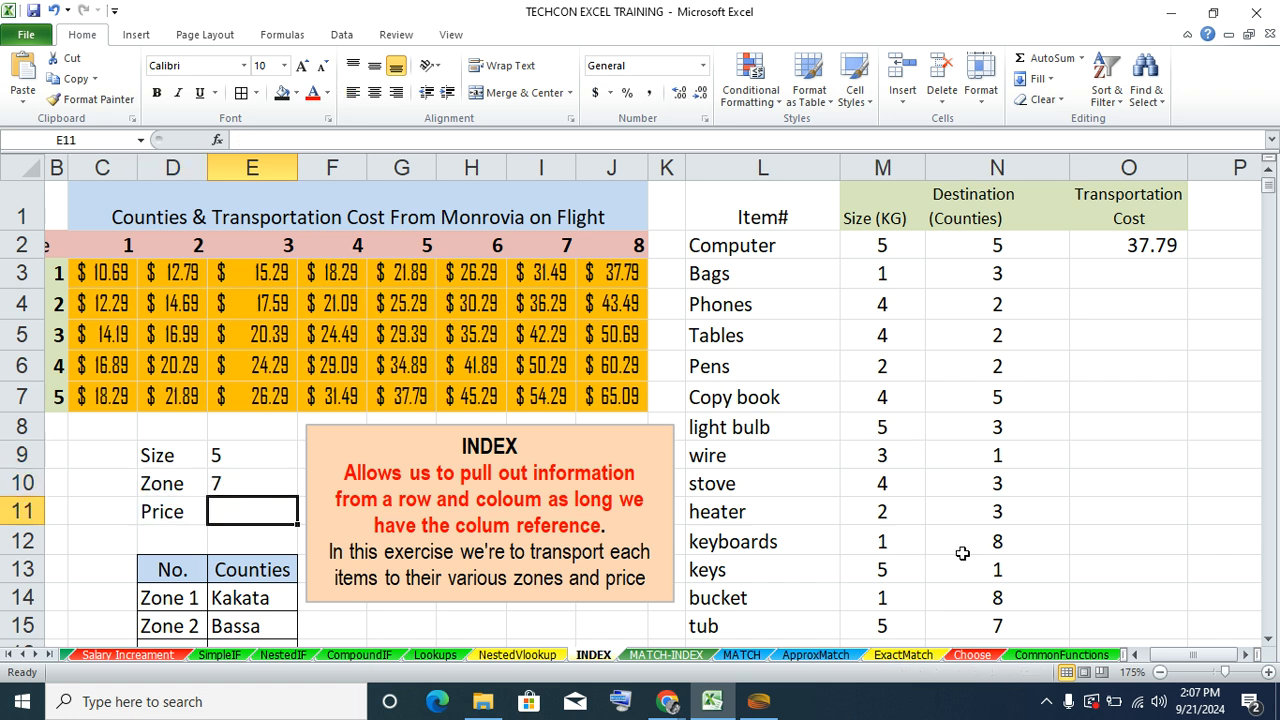
pyautogui.click(1245, 653)
pyautogui.click(1245, 653)
pyautogui.click(1245, 653)
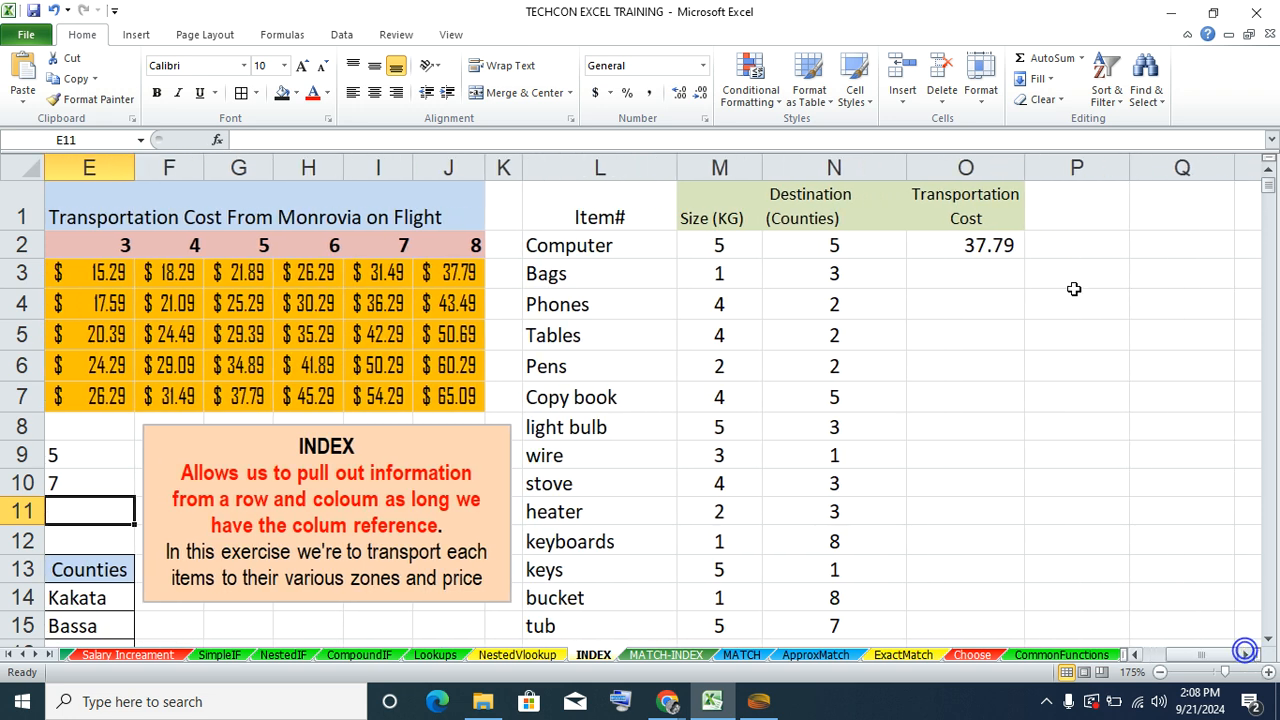
# - Review the Computer row's item, size and destination cells, and inspect the INDEX formula in its Transportation Cost cell O2
pyautogui.click(1112, 304)
pyautogui.click(1224, 316)
pyautogui.click(567, 249)
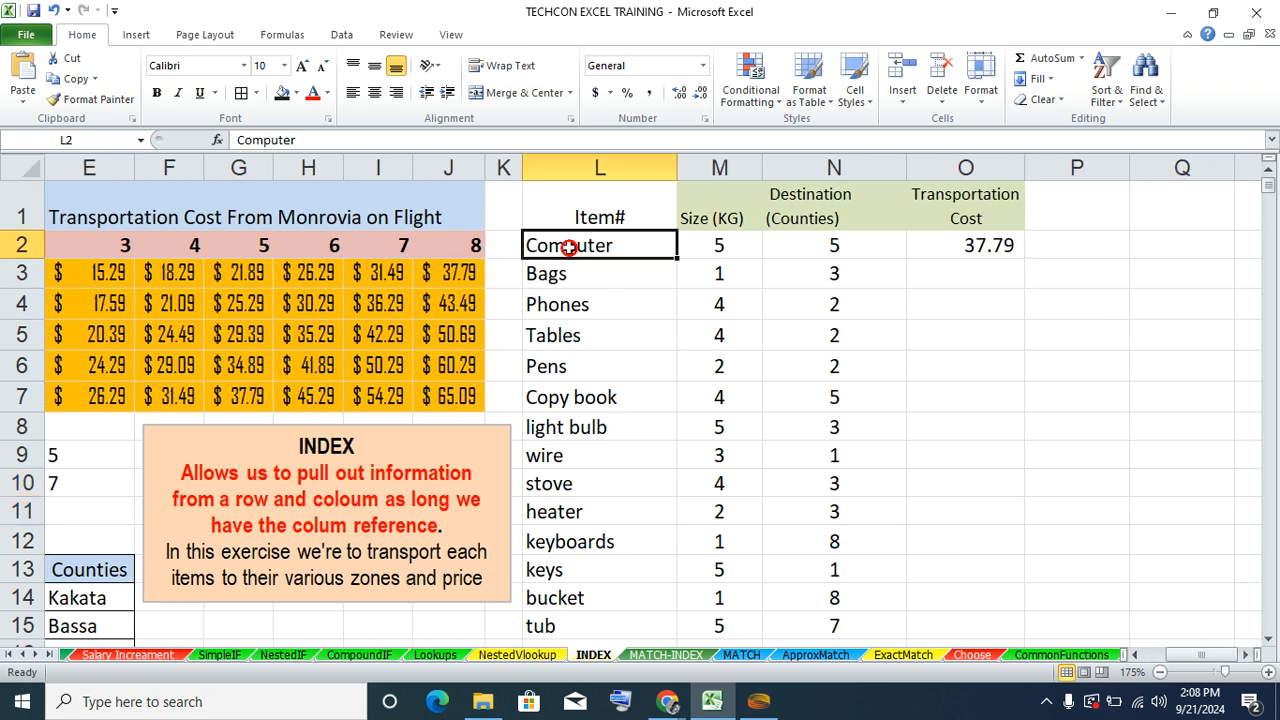
pyautogui.click(704, 254)
pyautogui.click(834, 249)
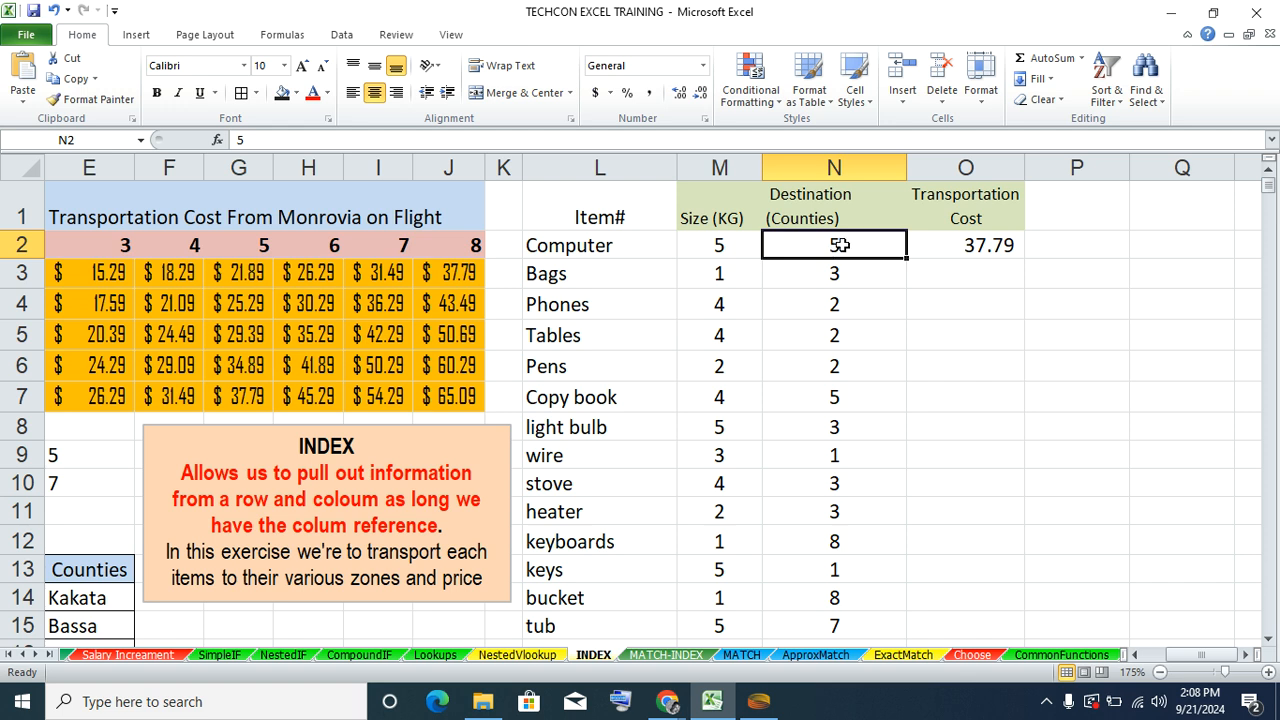
pyautogui.click(925, 248)
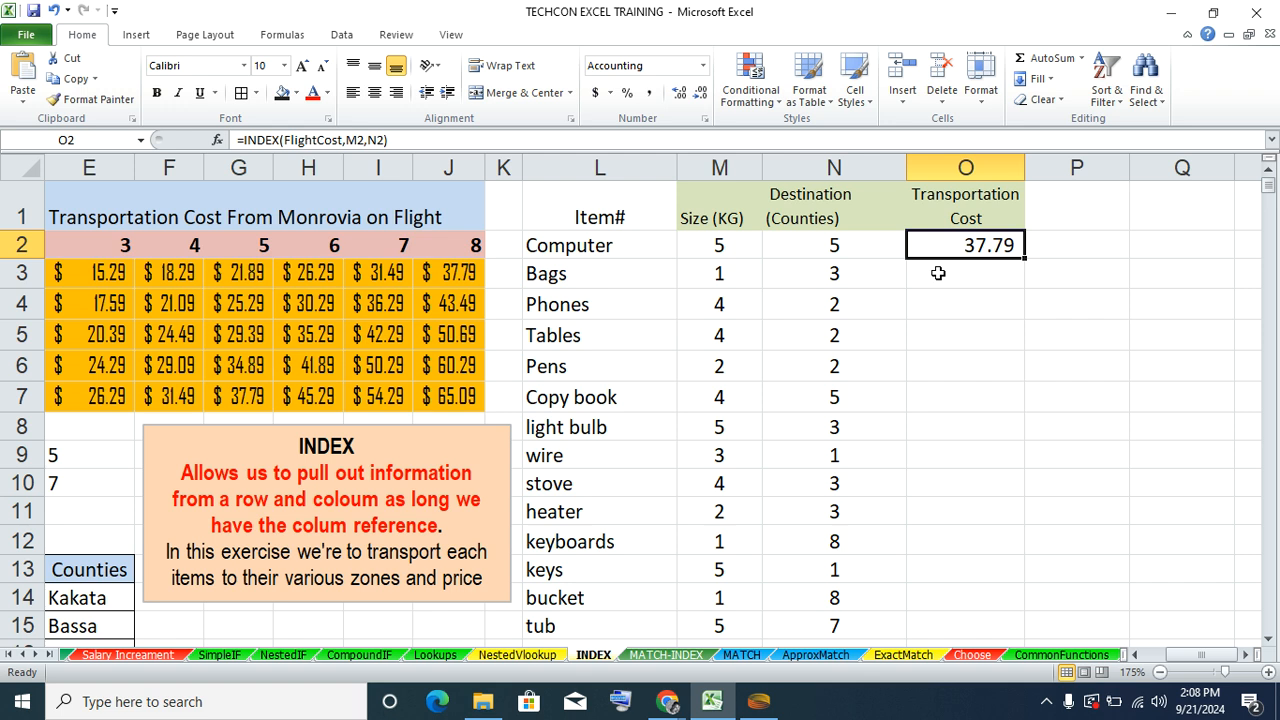
# - Start an INDEX formula in O3 for Bags, using the flight cost table C3:J7 (FlightCost) as the array
pyautogui.click(938, 273)
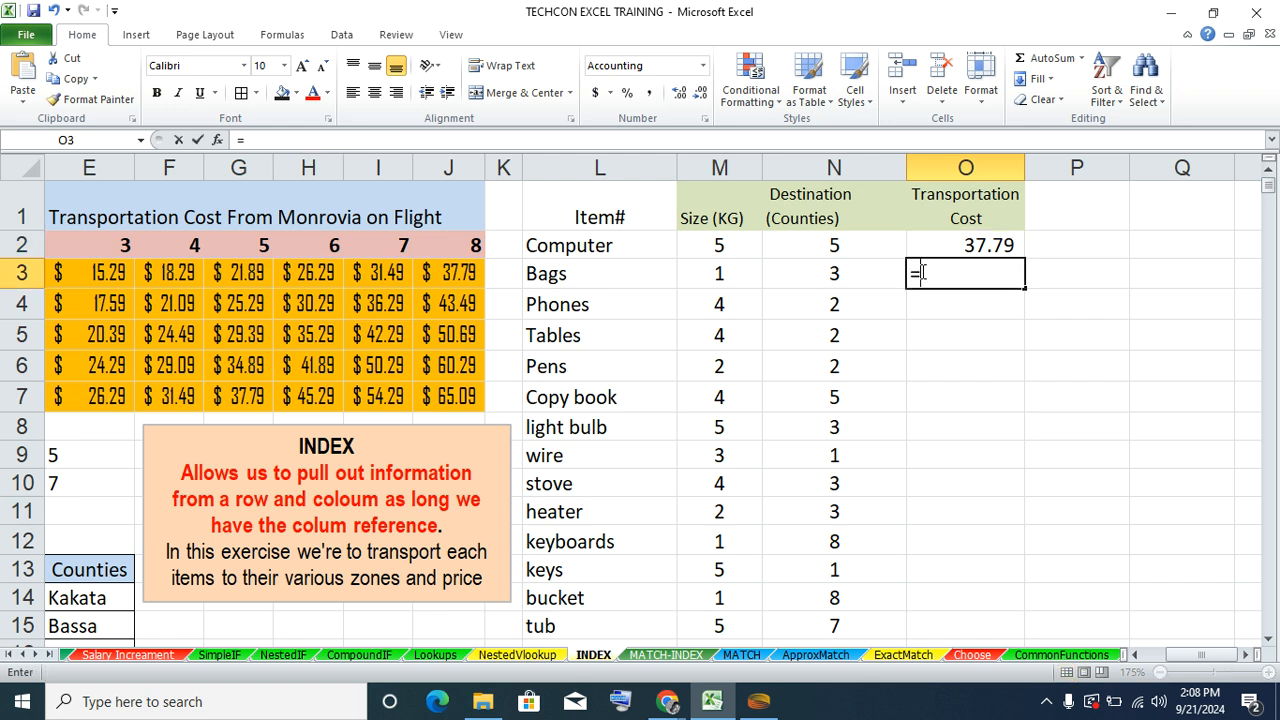
pyautogui.write('=IN')
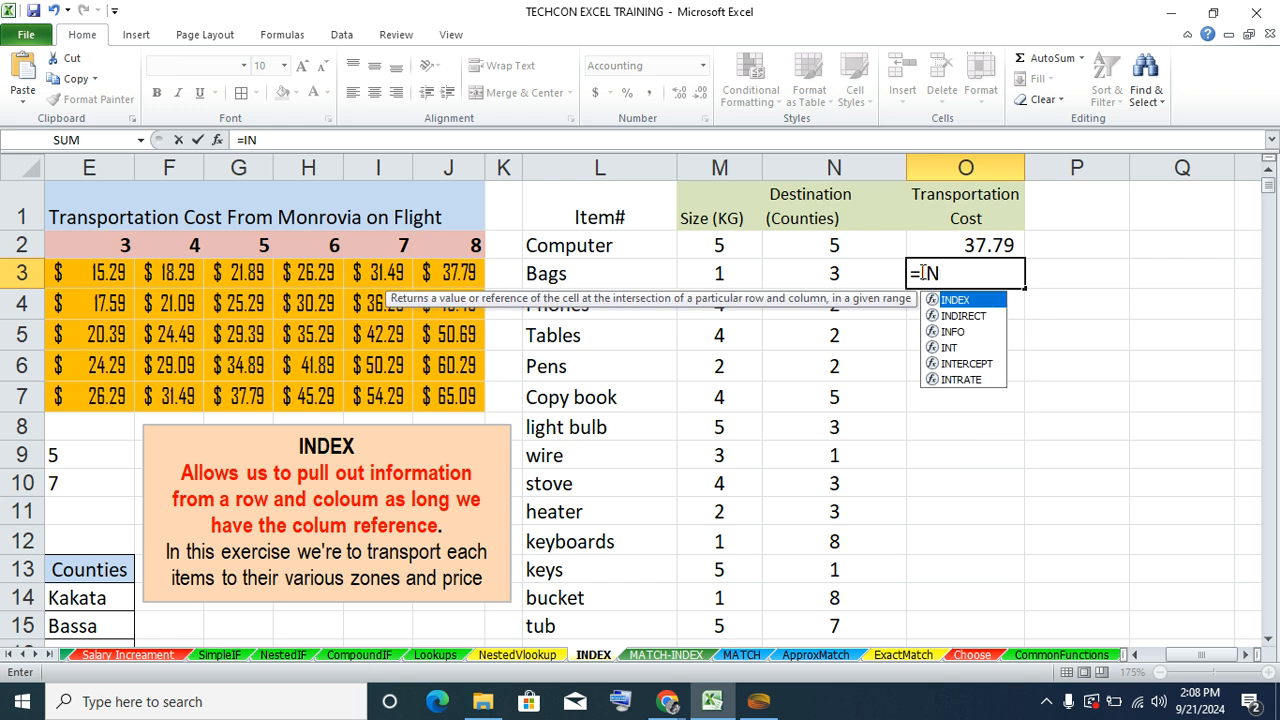
pyautogui.press('Tab')
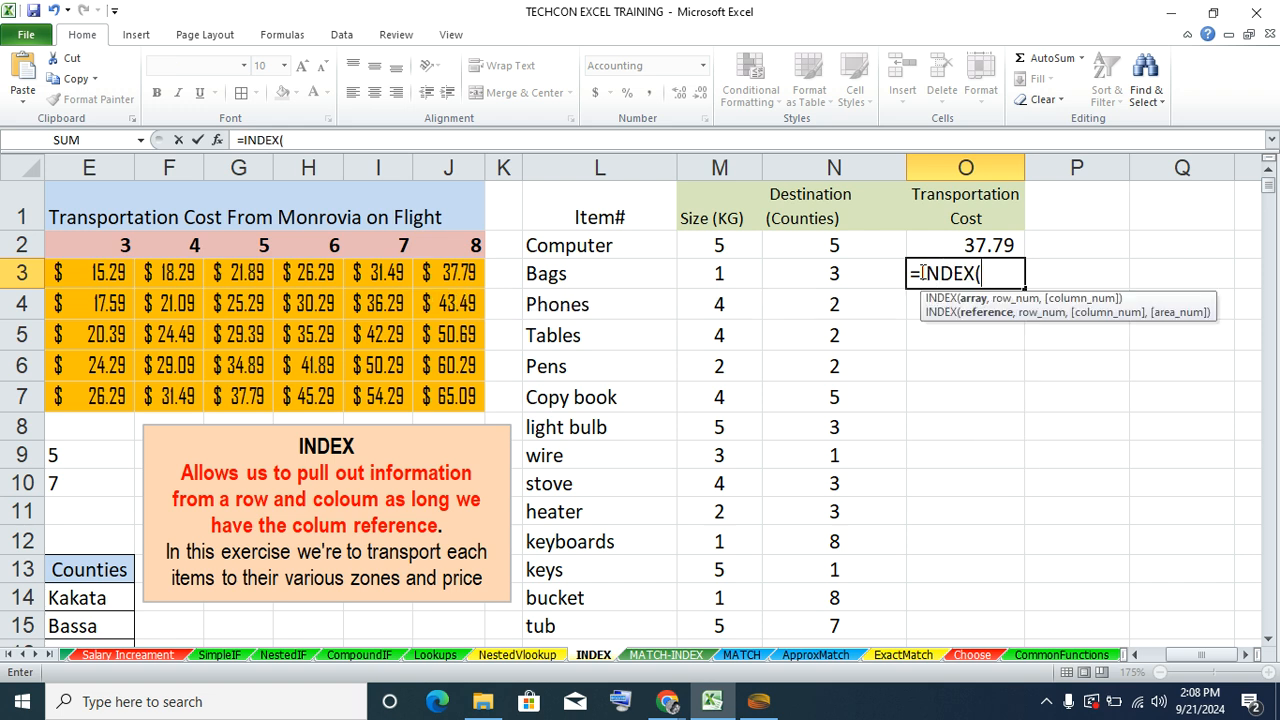
pyautogui.click(1138, 655)
pyautogui.click(1138, 655)
pyautogui.click(1138, 655)
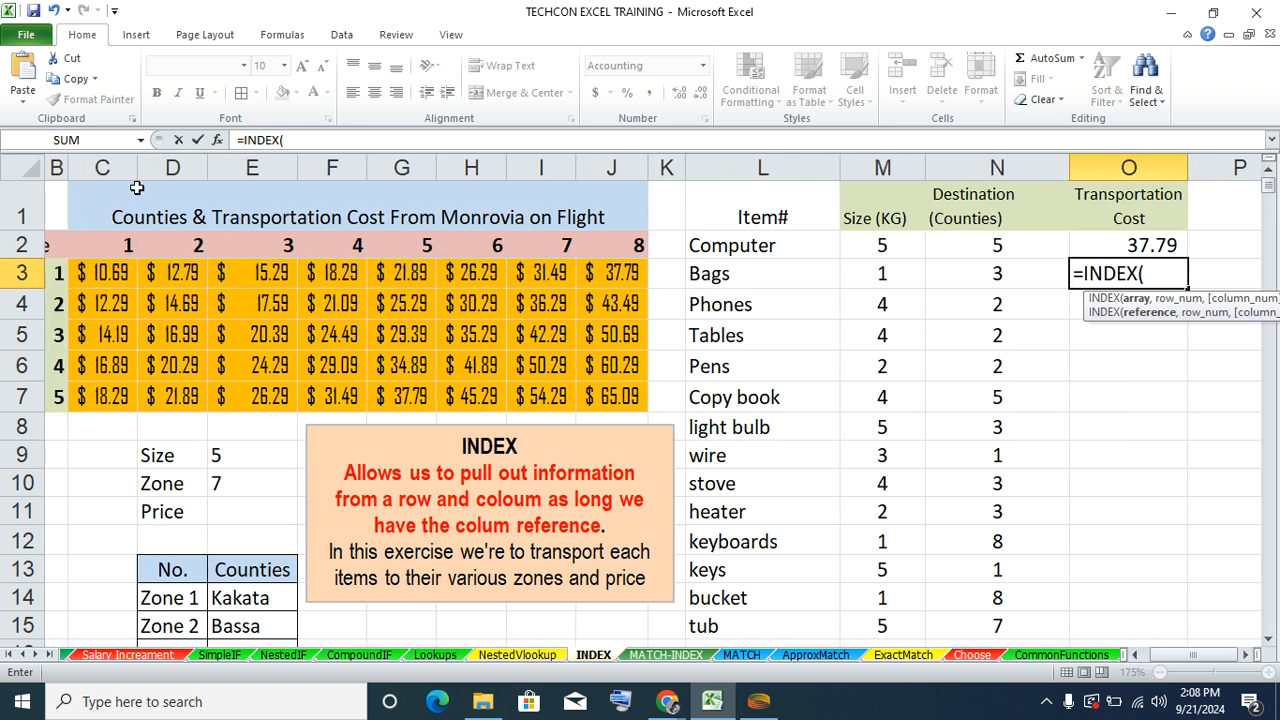
pyautogui.click(89, 271)
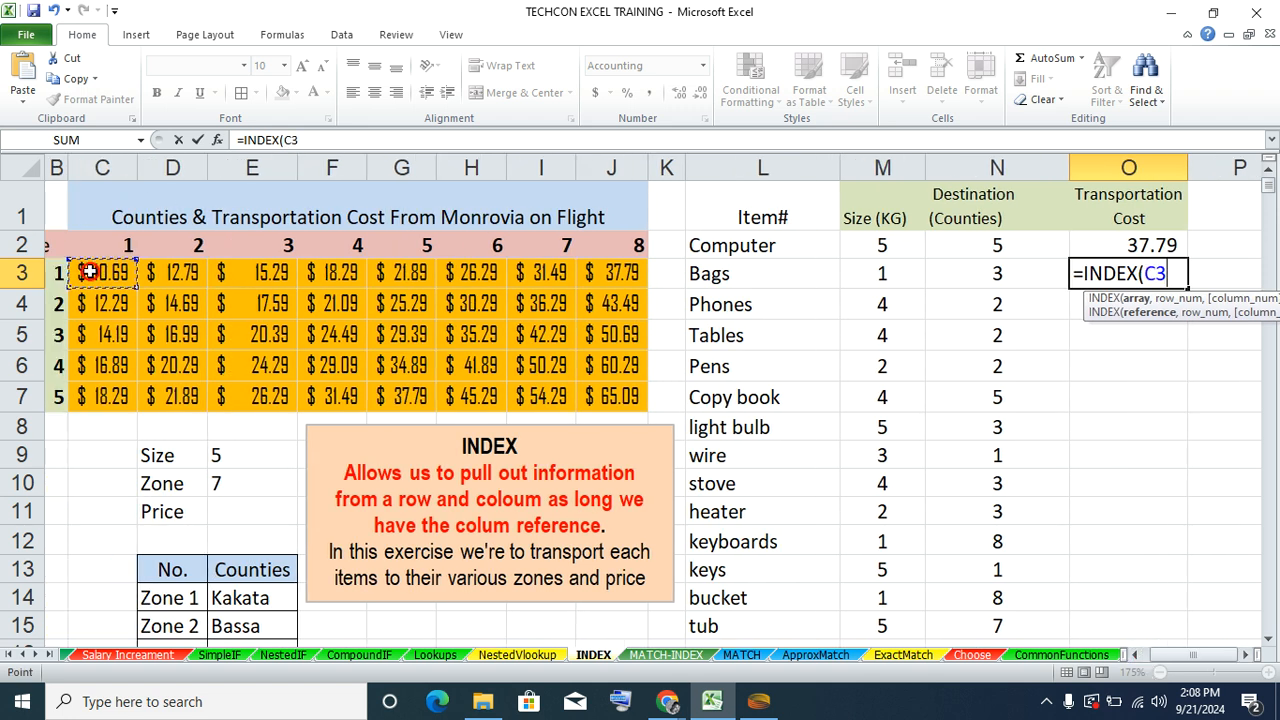
pyautogui.moveTo(89, 271); pyautogui.dragTo(606, 397)
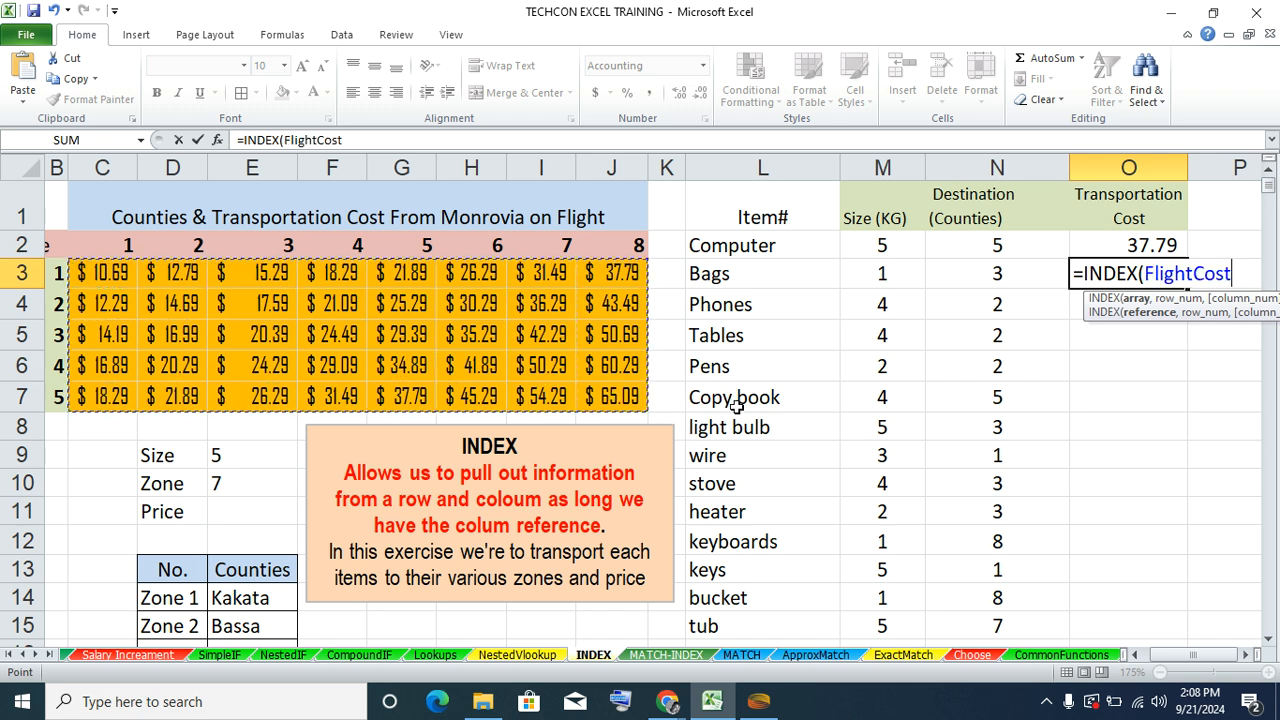
# - Complete the O3 formula with size M3 as row number and destination N3 as column number: =INDEX(FlightCost,M3,N3)
pyautogui.click(1243, 655)
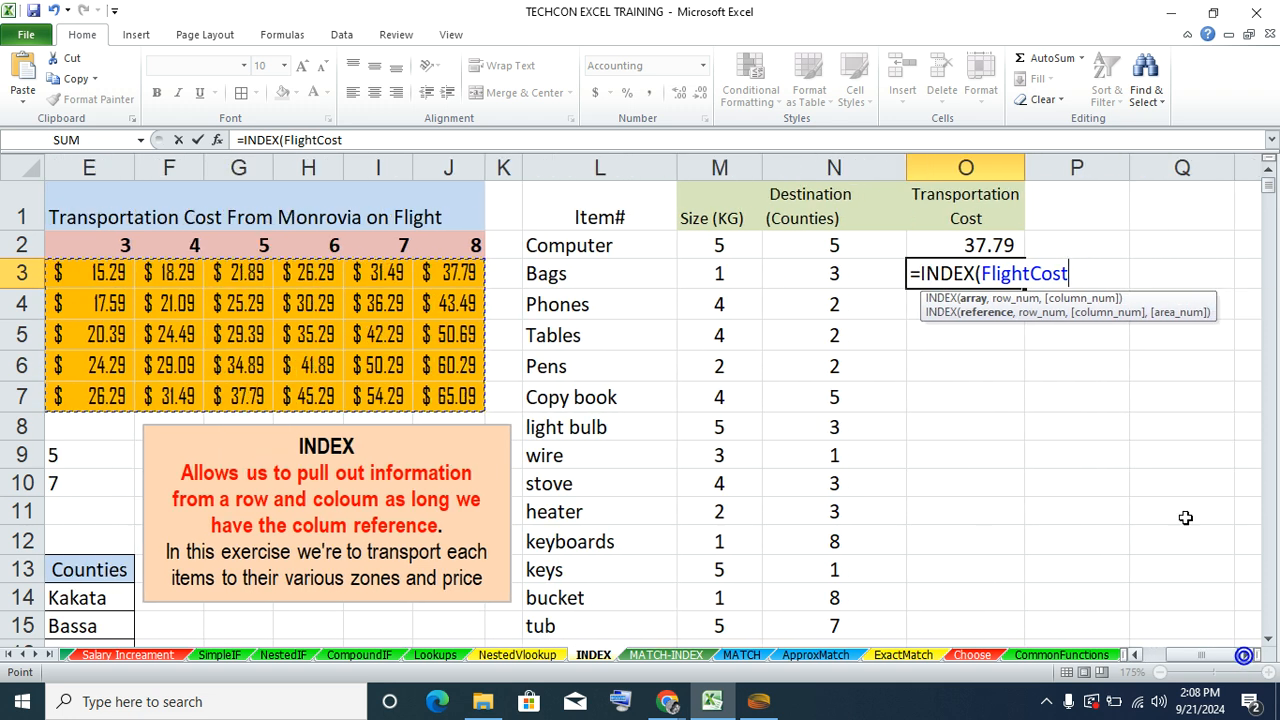
pyautogui.write(',')
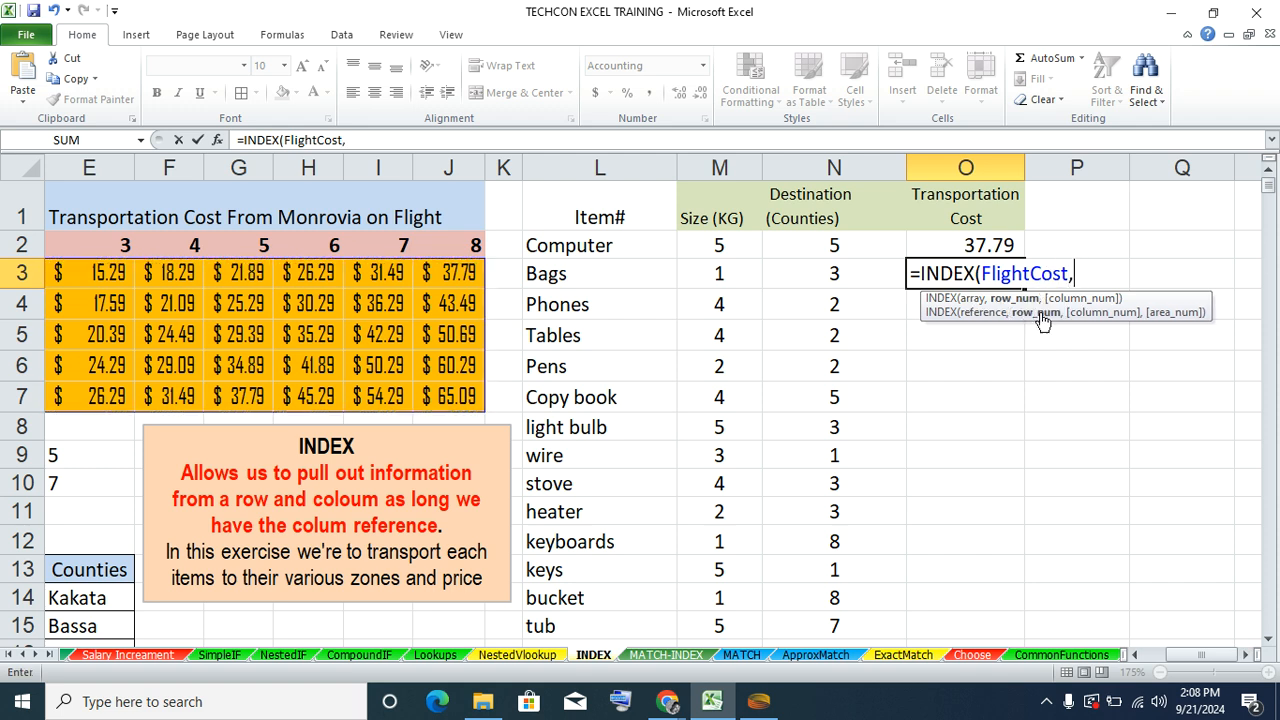
pyautogui.click(730, 277)
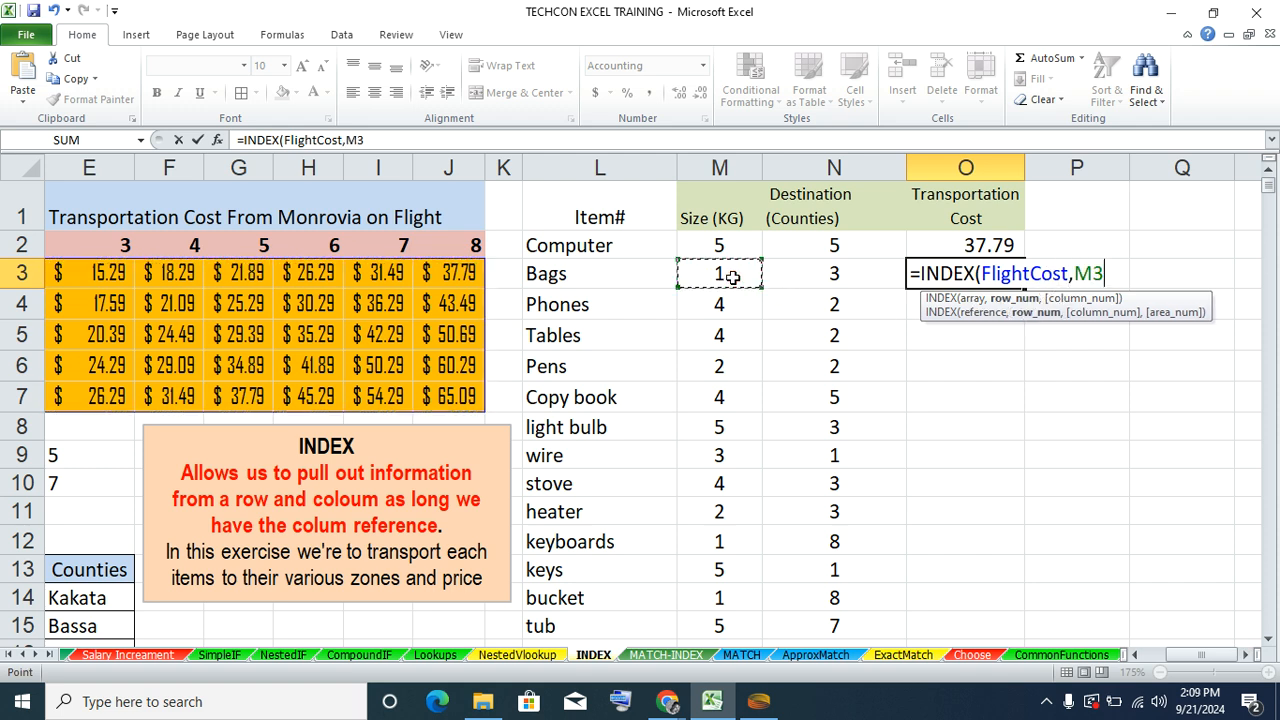
pyautogui.write(',')
pyautogui.click(774, 276)
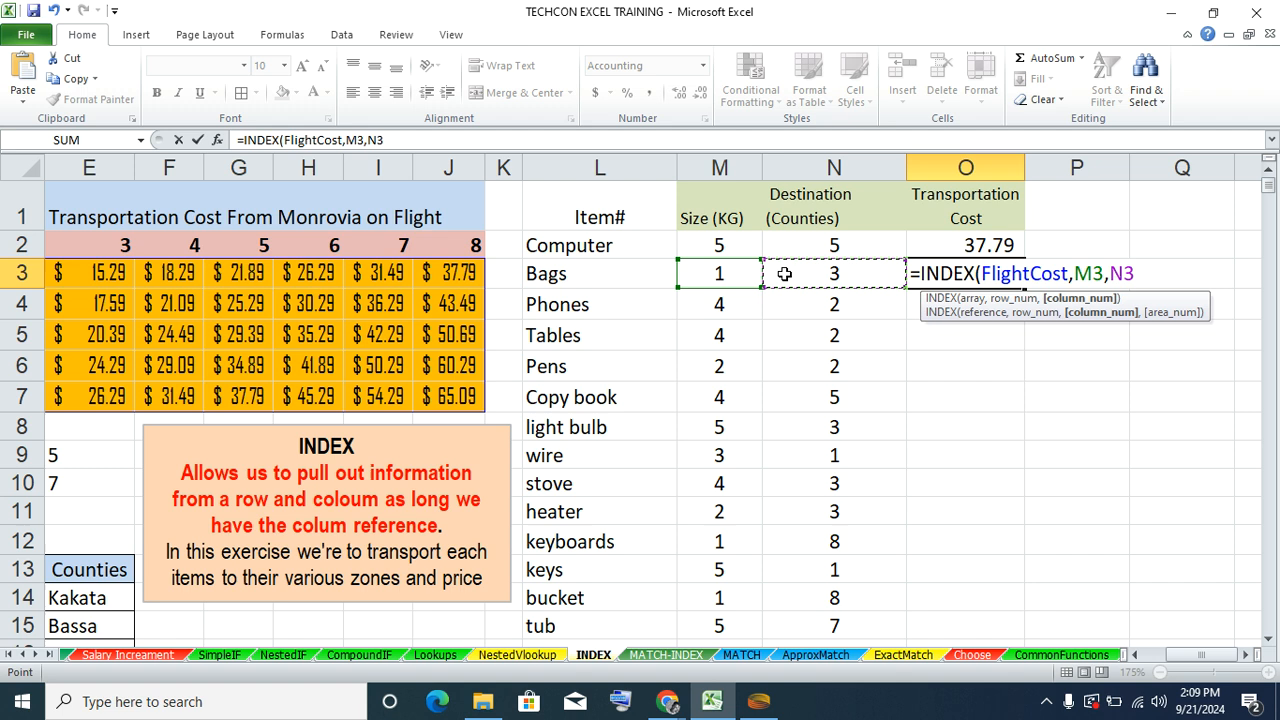
pyautogui.write(')')
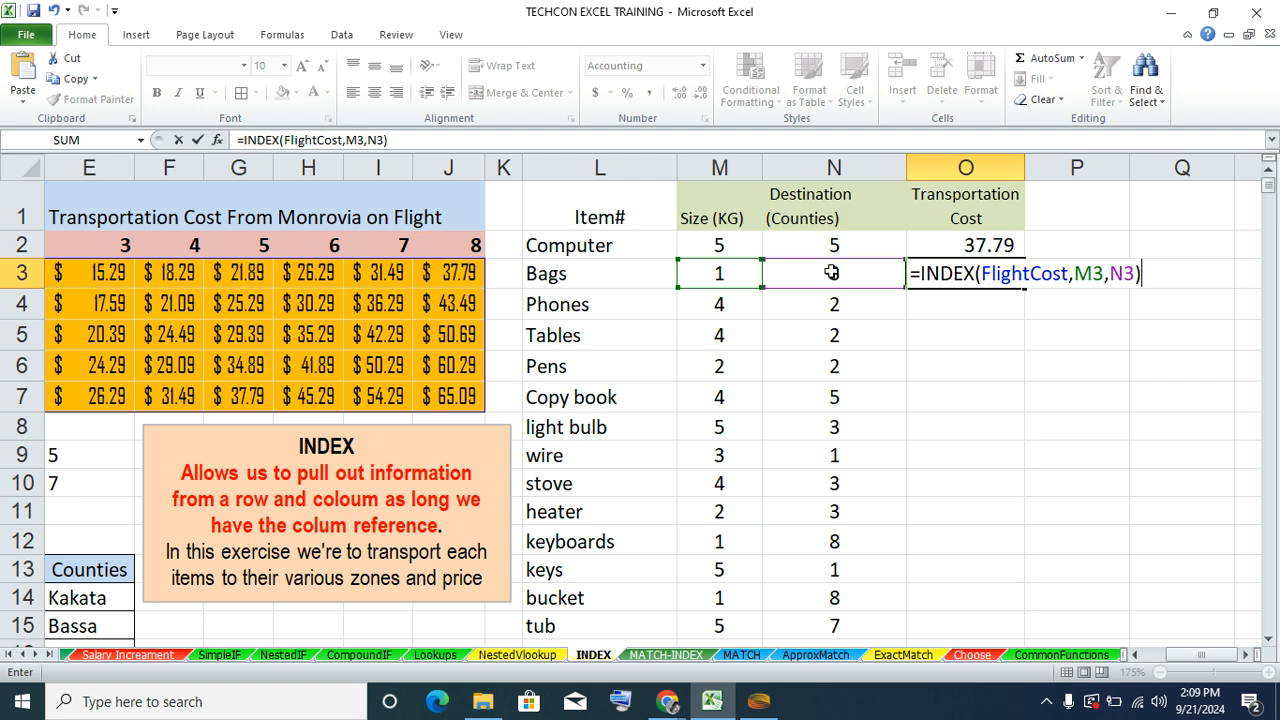
pyautogui.press('Return')
pyautogui.click(938, 281)
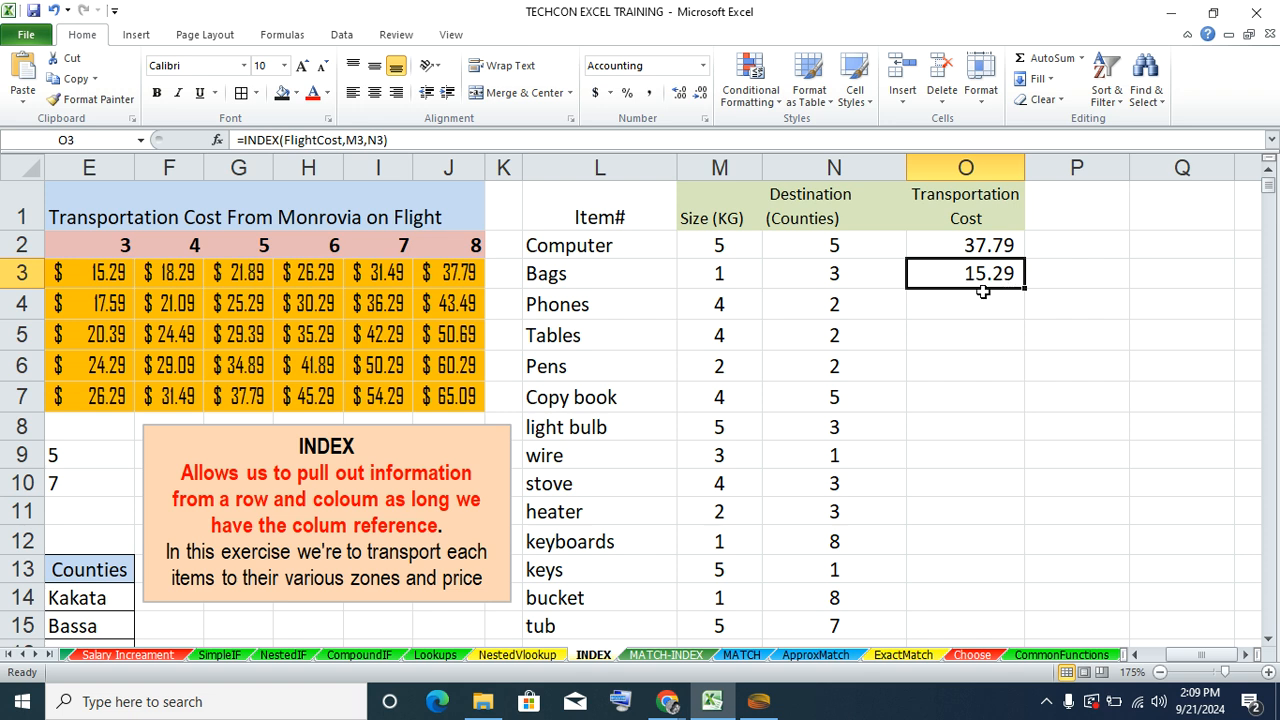
# - Check the Bags transportation cost by tracing its size and destination zone to the matching cell in the flight cost table
pyautogui.click(655, 282)
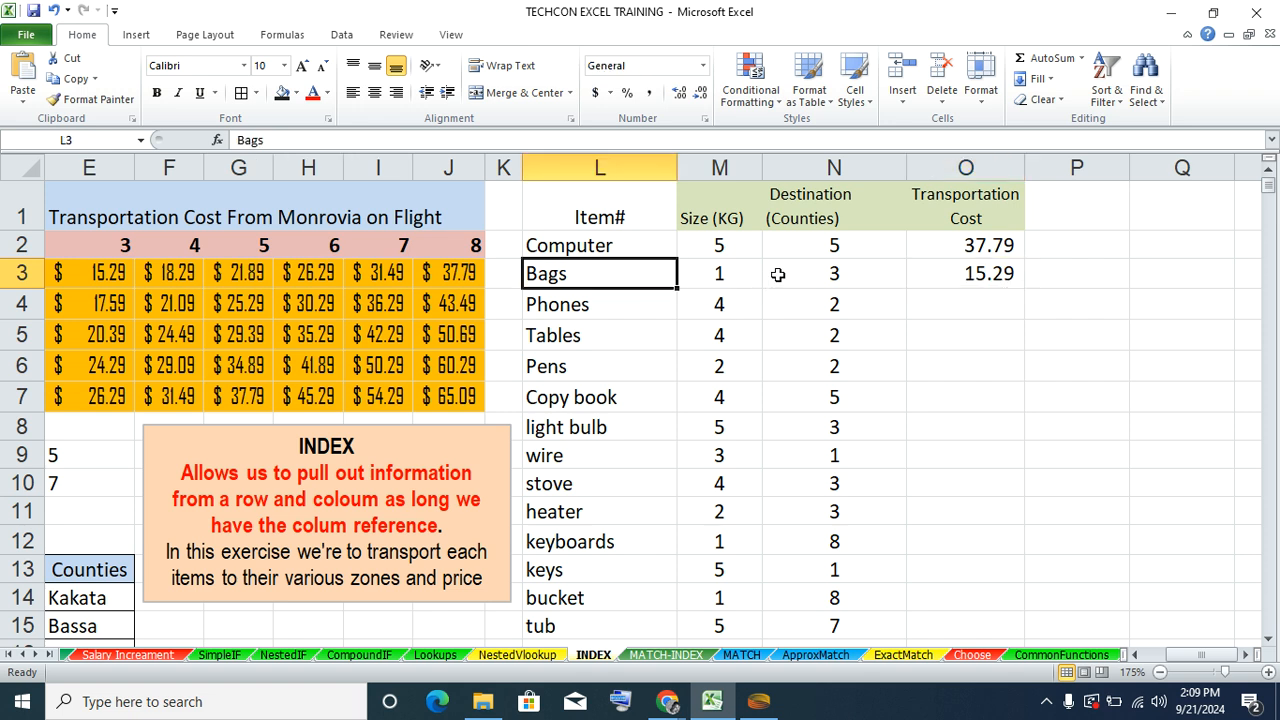
pyautogui.click(1156, 656)
pyautogui.click(907, 282)
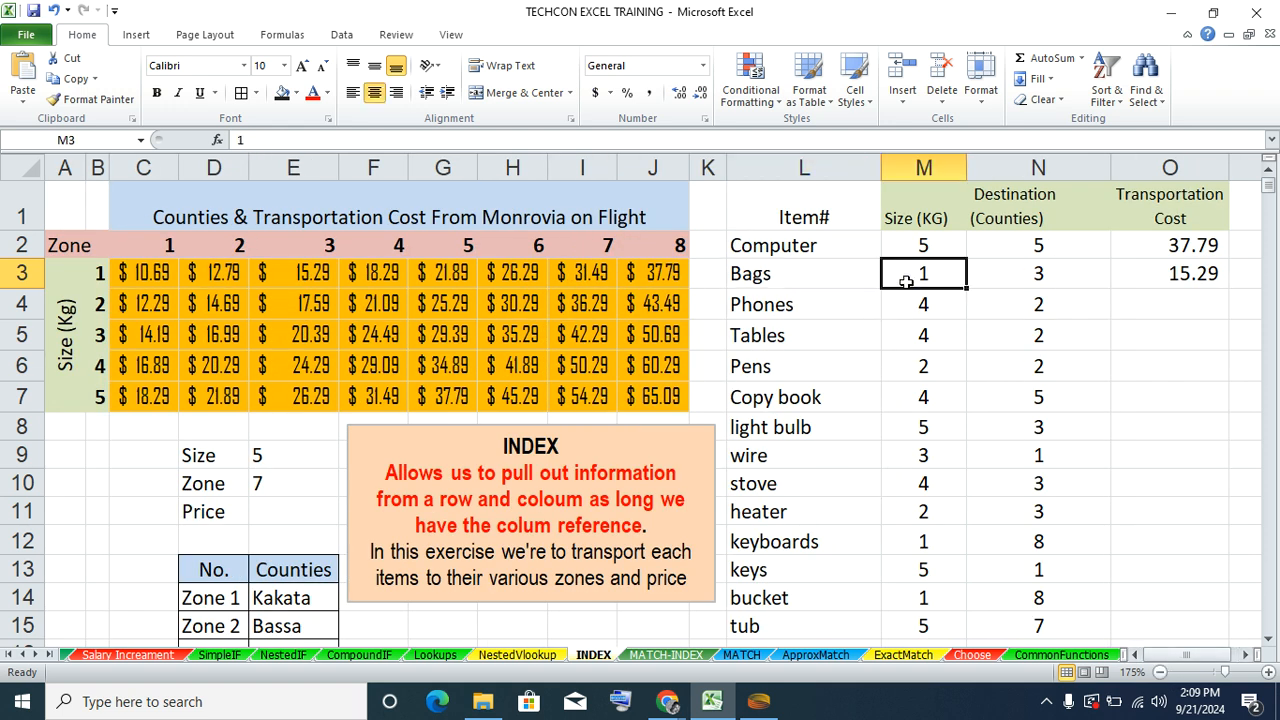
pyautogui.click(1012, 276)
pyautogui.click(897, 279)
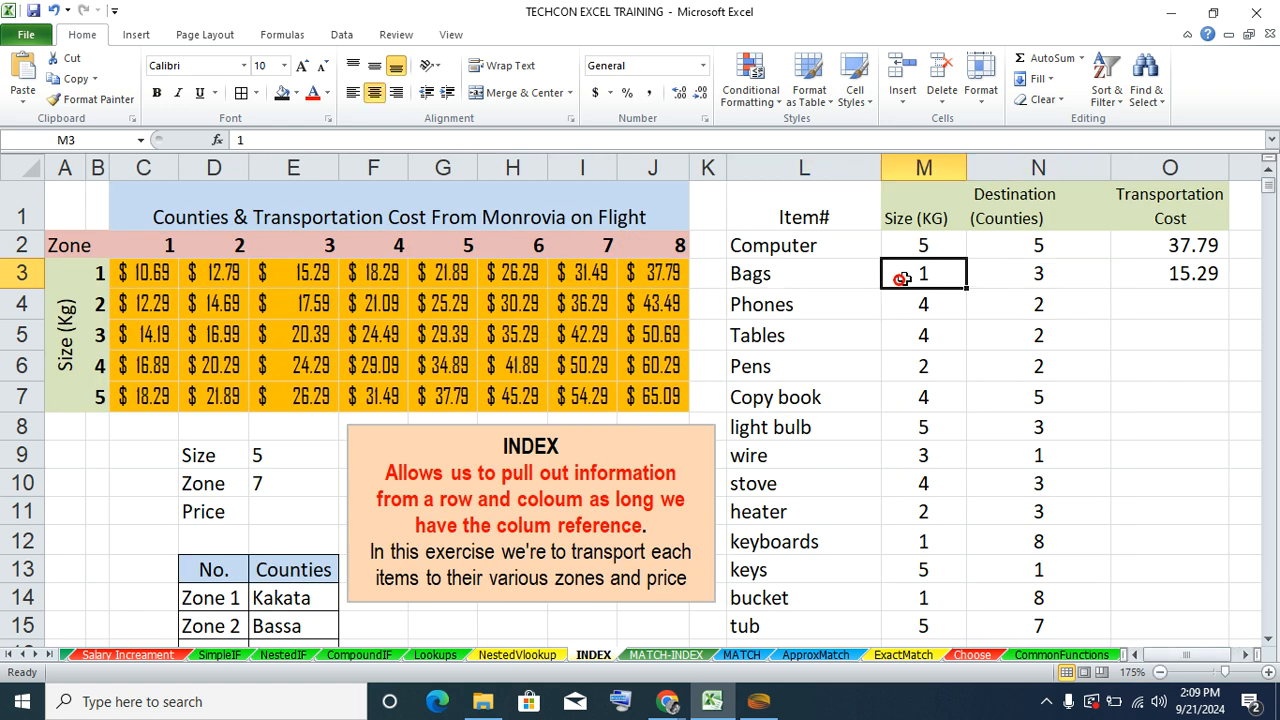
pyautogui.click(310, 245)
pyautogui.click(95, 272)
pyautogui.click(318, 273)
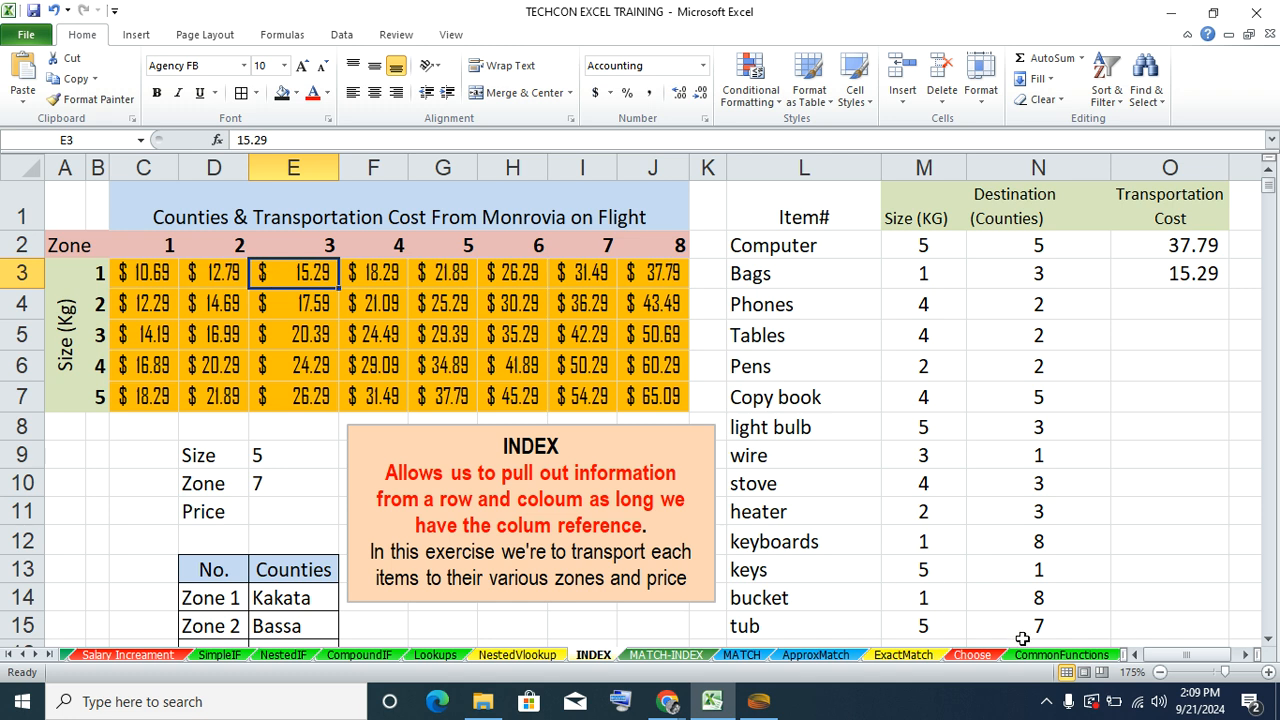
# - Start an INDEX formula in O4 for Phones, with the flight cost table C3:J7 (FlightCost) as the array
pyautogui.moveTo(1159, 652); pyautogui.dragTo(1187, 652)
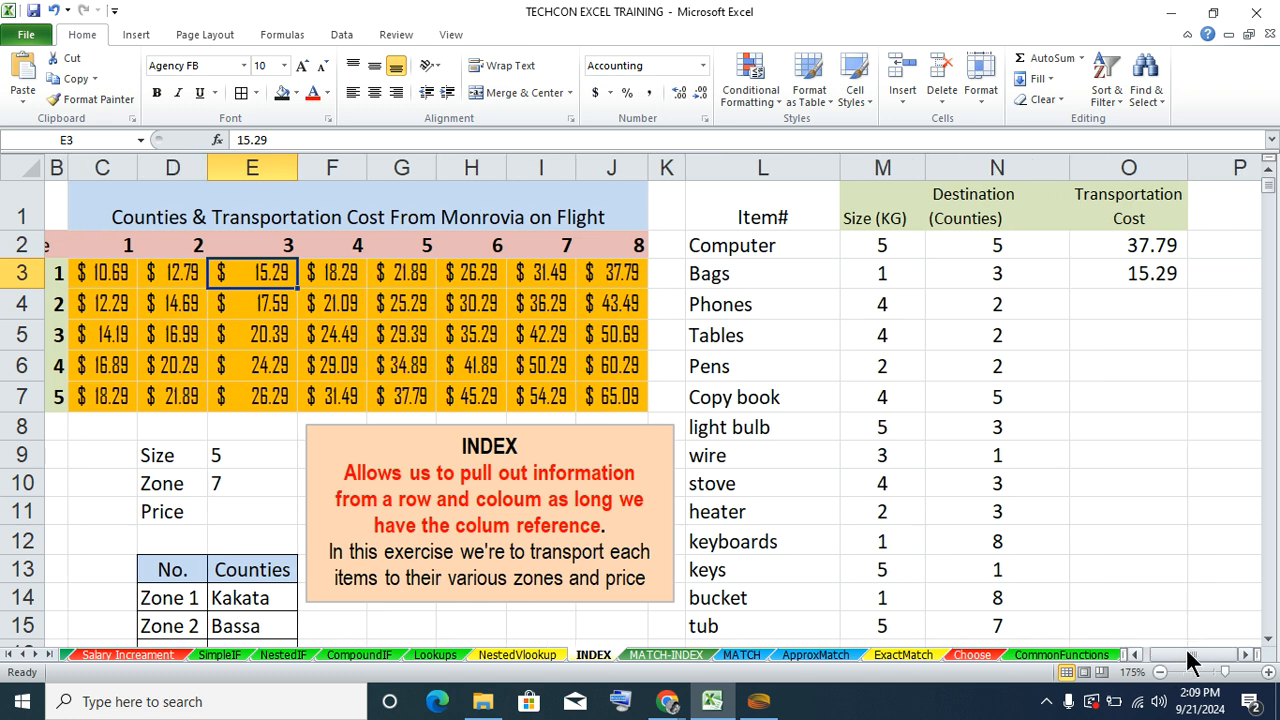
pyautogui.click(1138, 305)
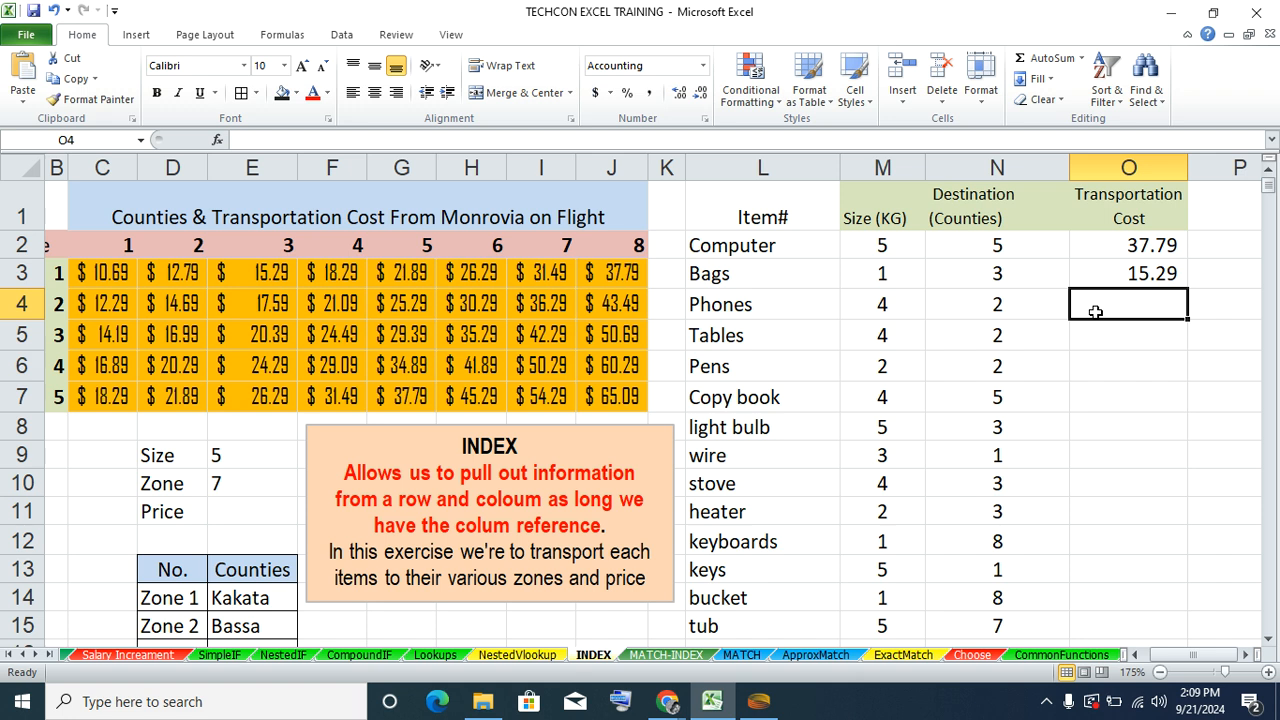
pyautogui.write('=INDE')
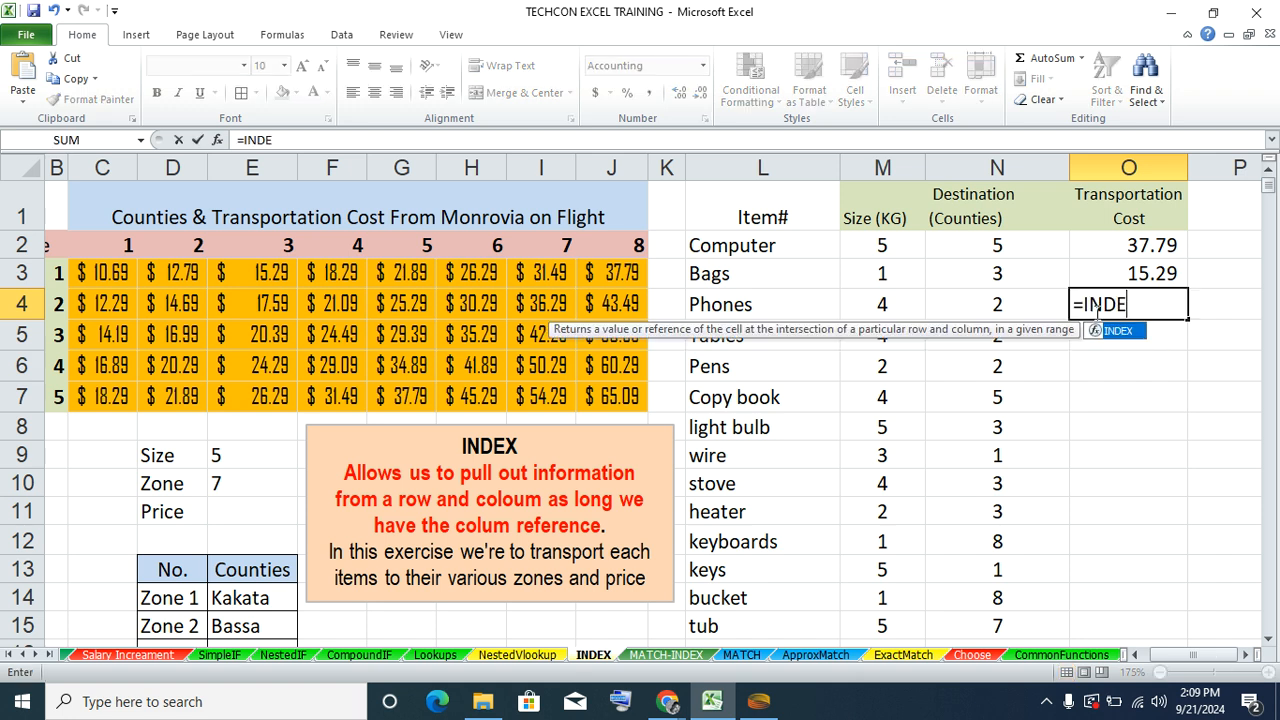
pyautogui.write('X(')
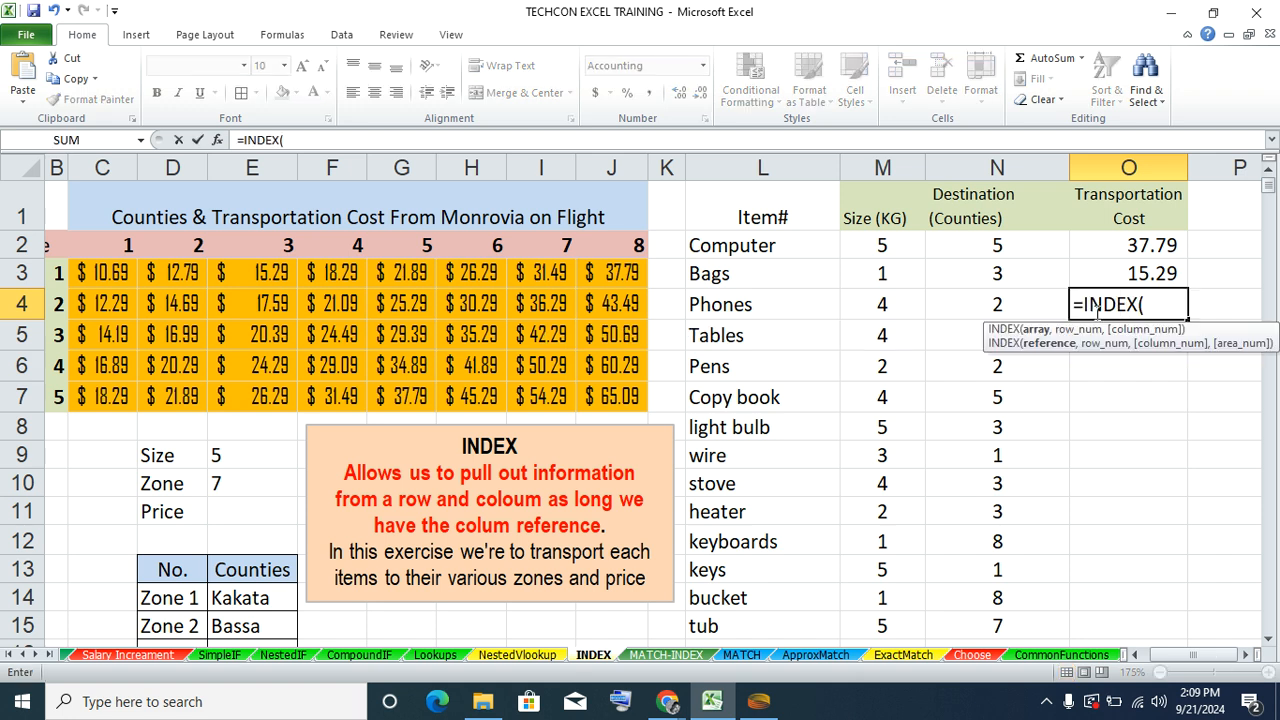
pyautogui.click(93, 268)
pyautogui.moveTo(93, 268); pyautogui.dragTo(590, 395)
pyautogui.write(',')
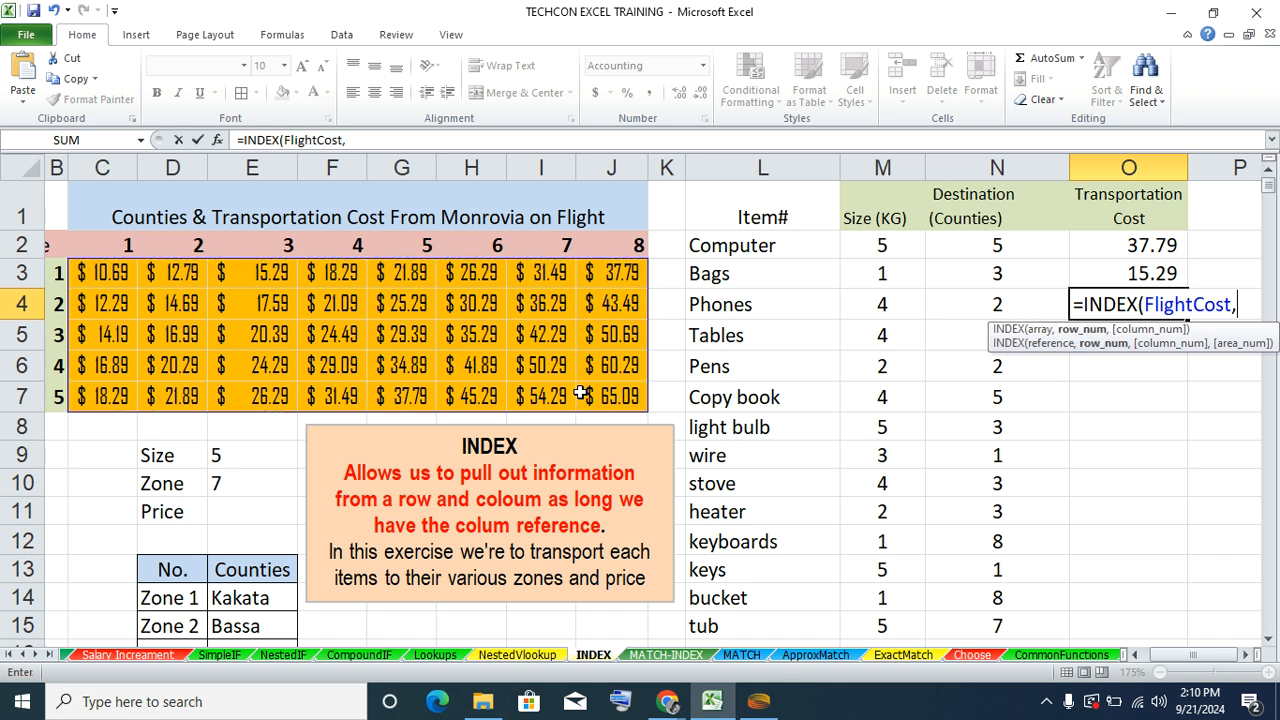
# - Finish the O4 formula as =INDEX(FlightCost,M4,N4), taking the row number from Size and the column number from Destination
pyautogui.click(876, 311)
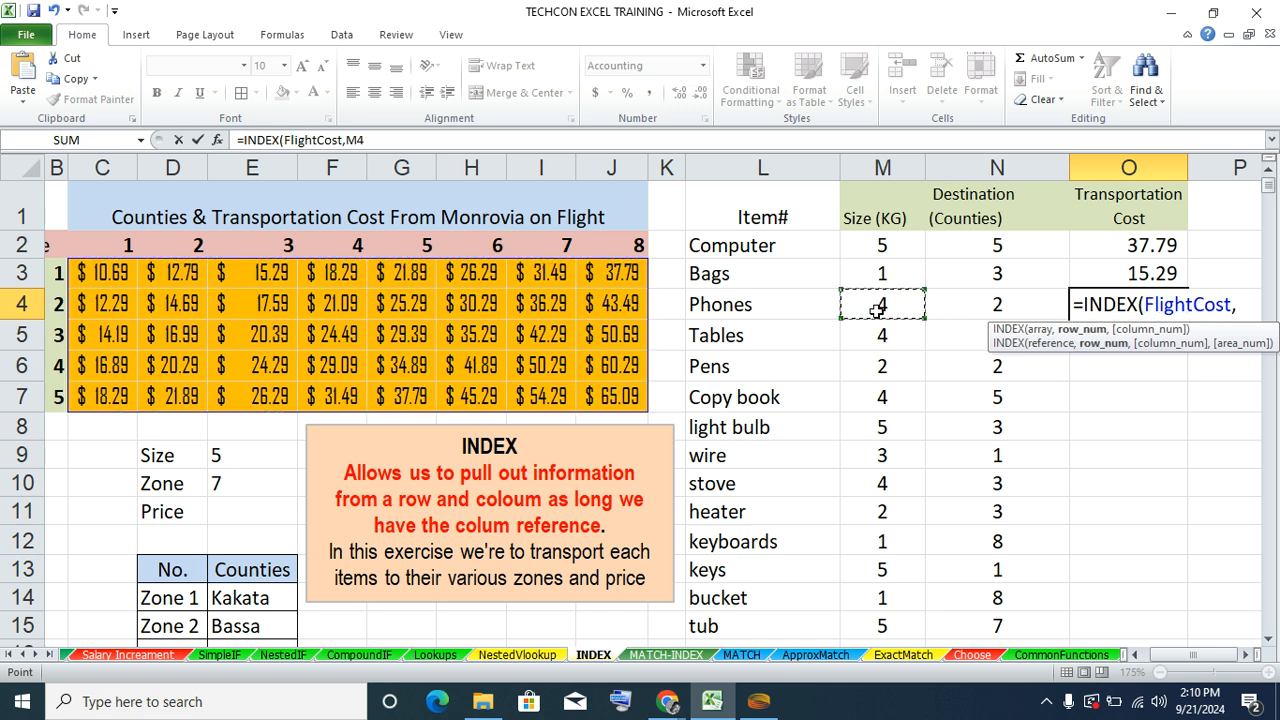
pyautogui.write(',')
pyautogui.click(978, 295)
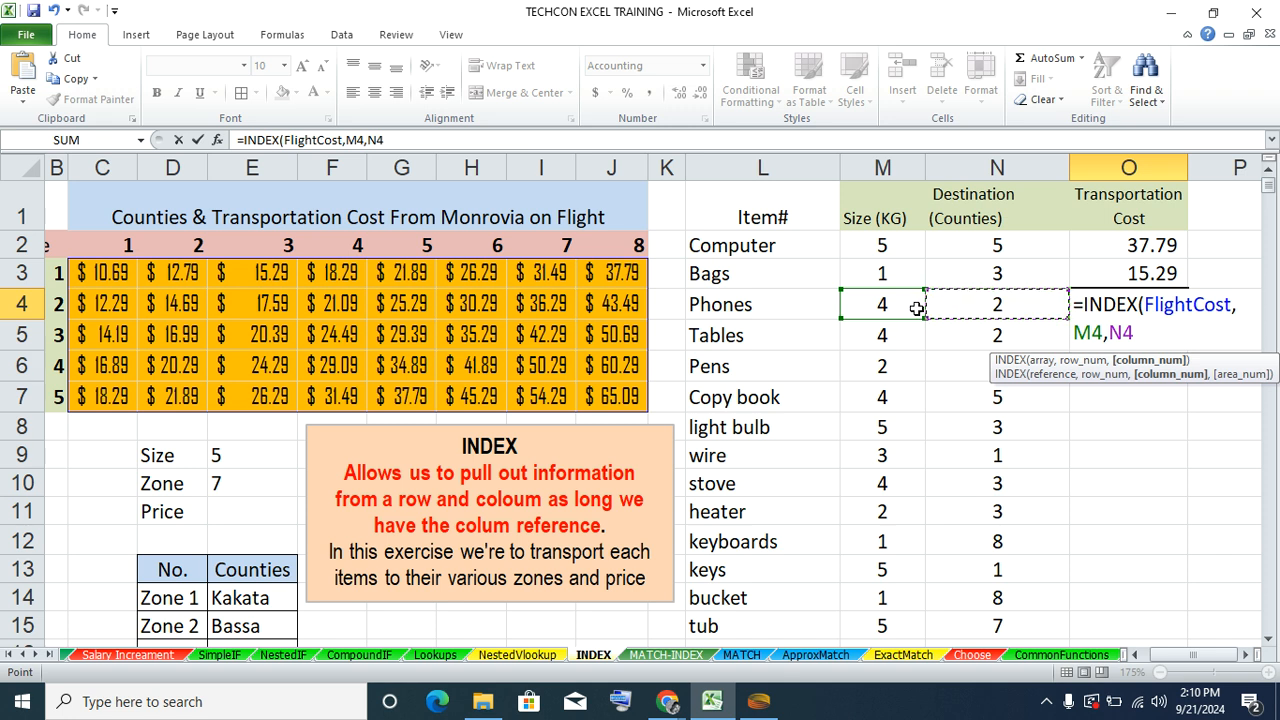
pyautogui.write(')')
pyautogui.press('Return')
pyautogui.click(1104, 304)
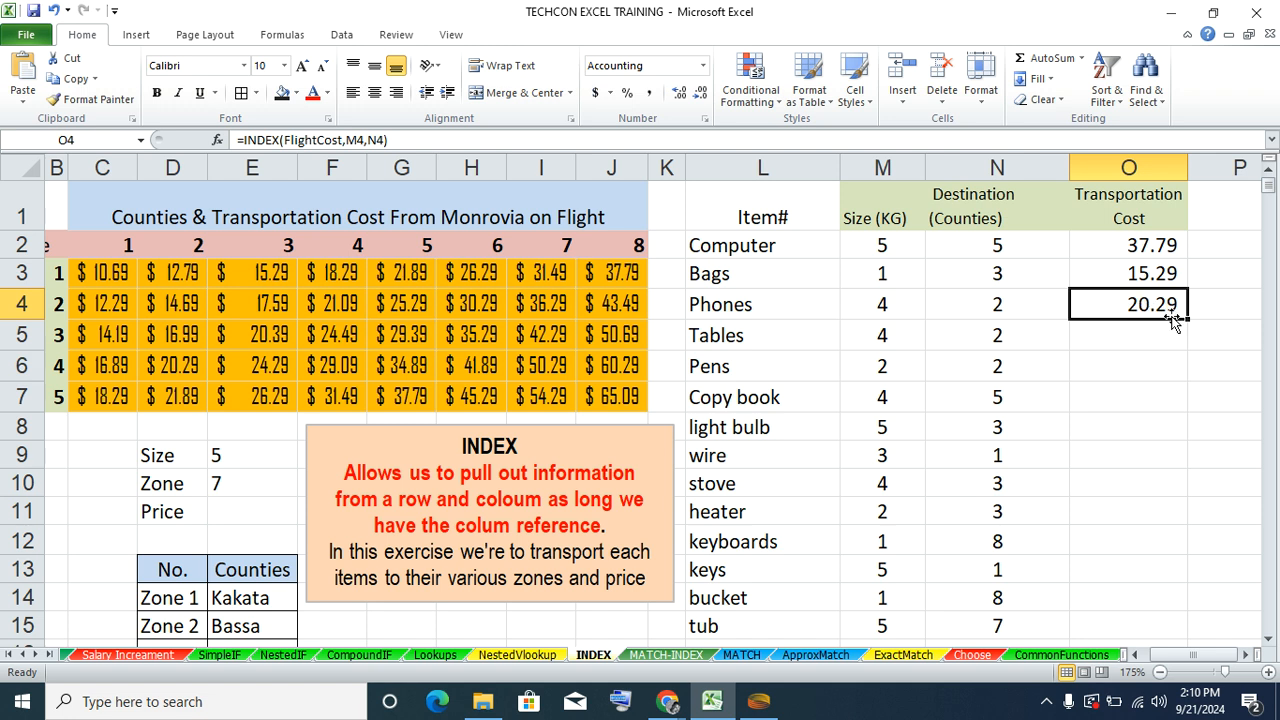
# - Check the size and destination of Phones, and fill the O4 formula down the rest of the Transportation Cost column
pyautogui.click(873, 310)
pyautogui.click(973, 319)
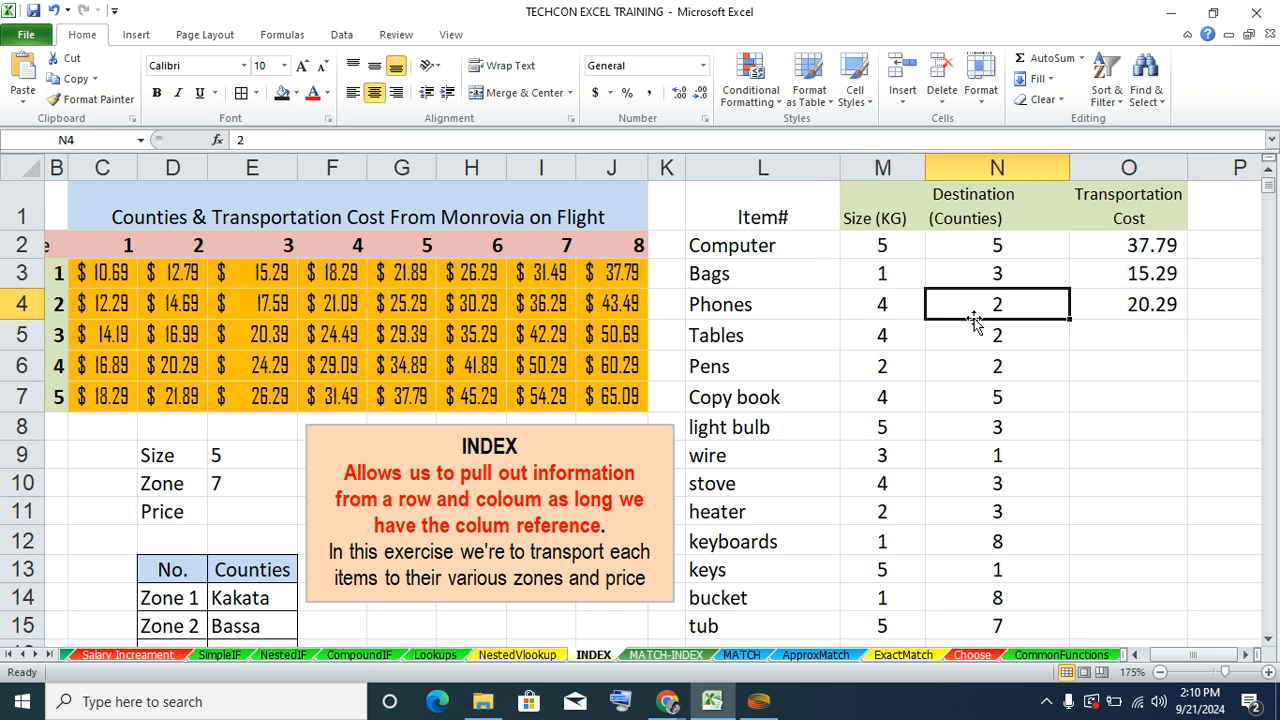
pyautogui.click(1095, 307)
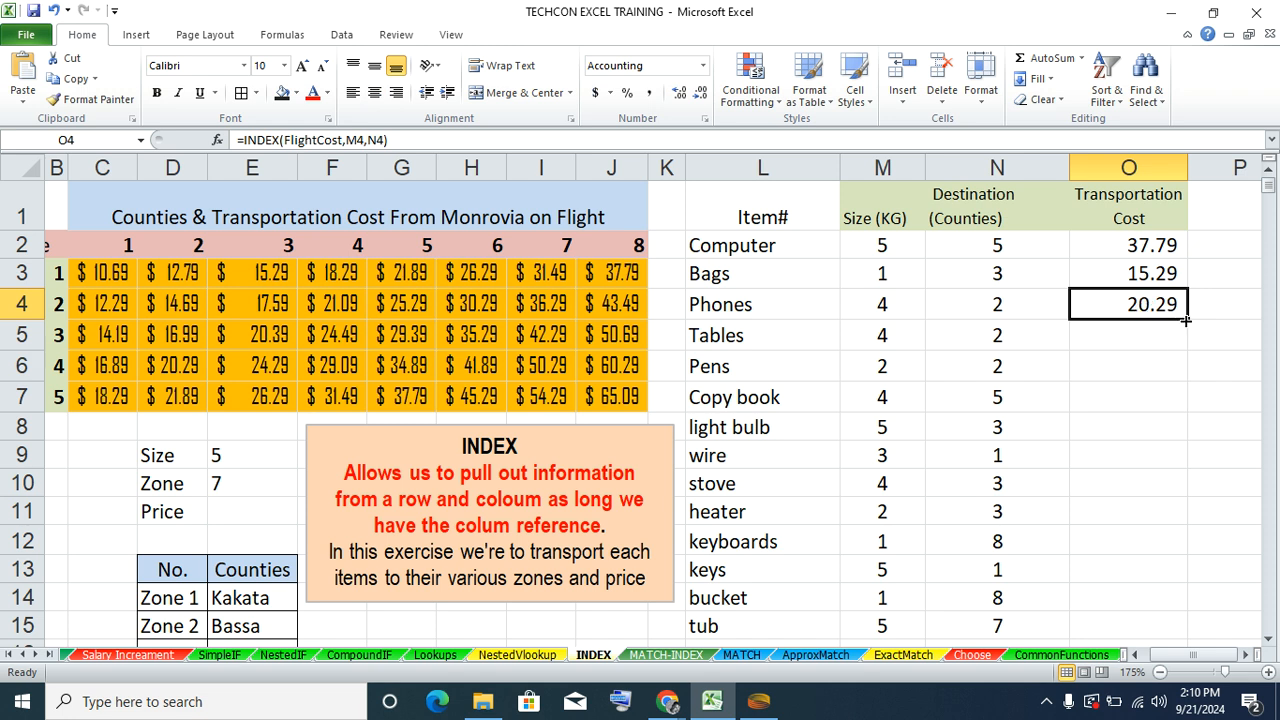
pyautogui.doubleClick(1187, 319)
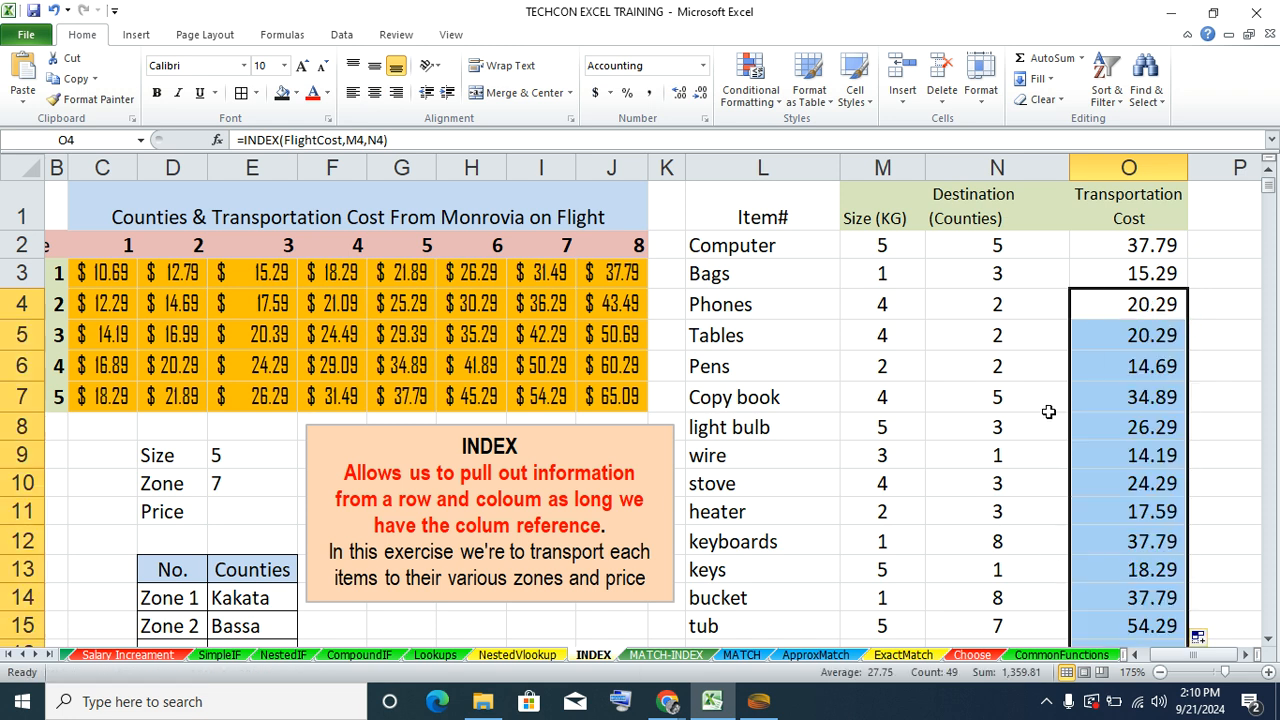
pyautogui.scroll(-3, 1026, 476)
pyautogui.scroll(-8, 1026, 476)
pyautogui.scroll(11, 977, 443)
# - Verify the heater's transportation cost in O11 by matching its size and destination zone against the flight cost table
pyautogui.click(1137, 330)
pyautogui.click(1142, 514)
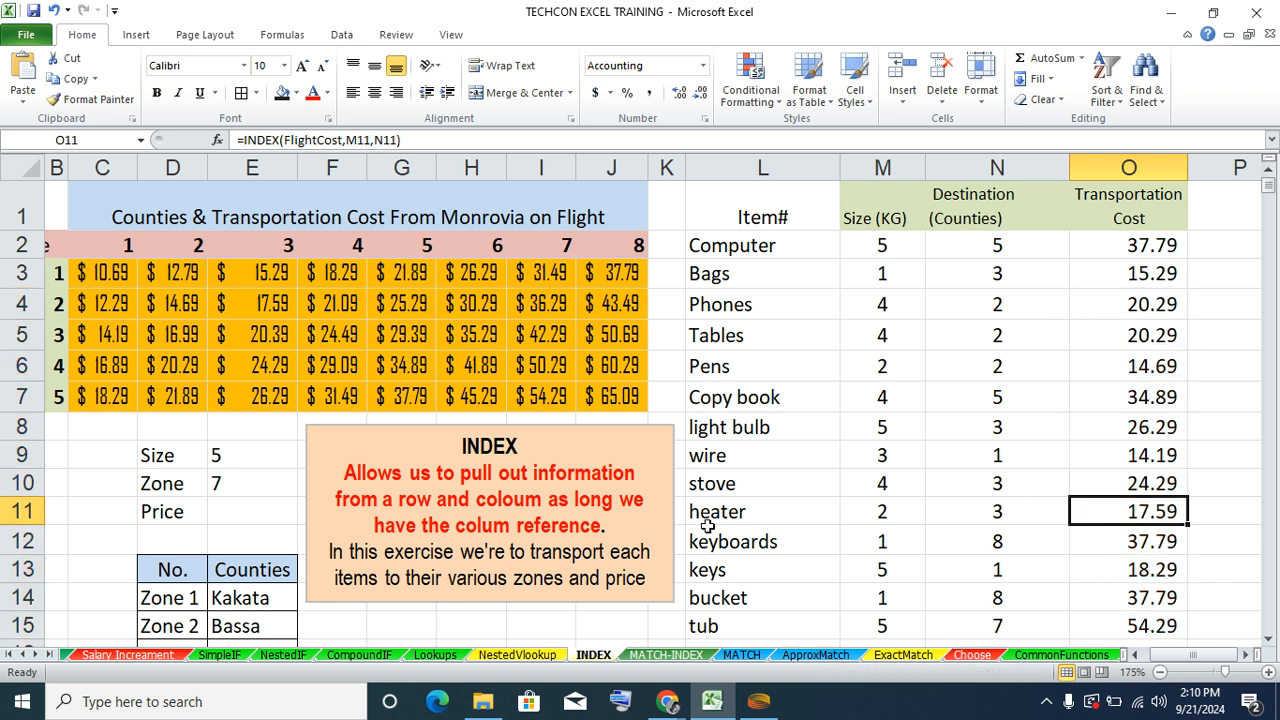
pyautogui.click(866, 511)
pyautogui.click(953, 512)
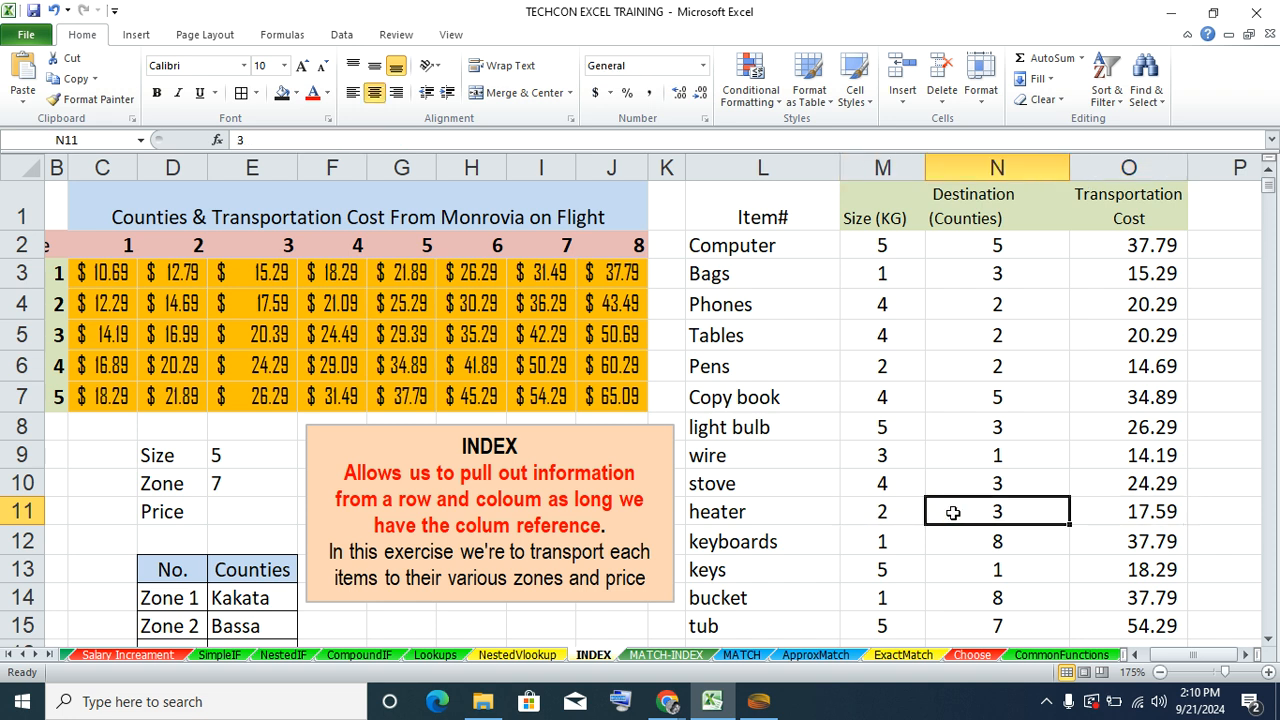
pyautogui.click(57, 306)
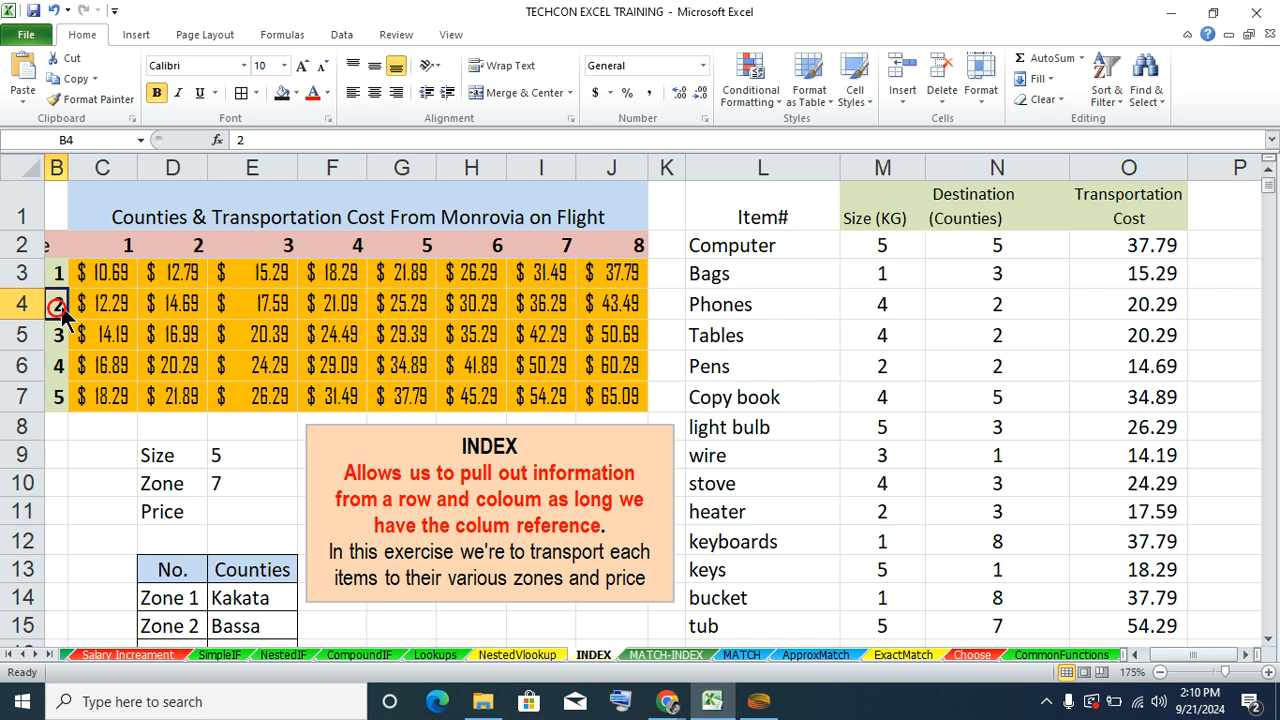
pyautogui.click(264, 309)
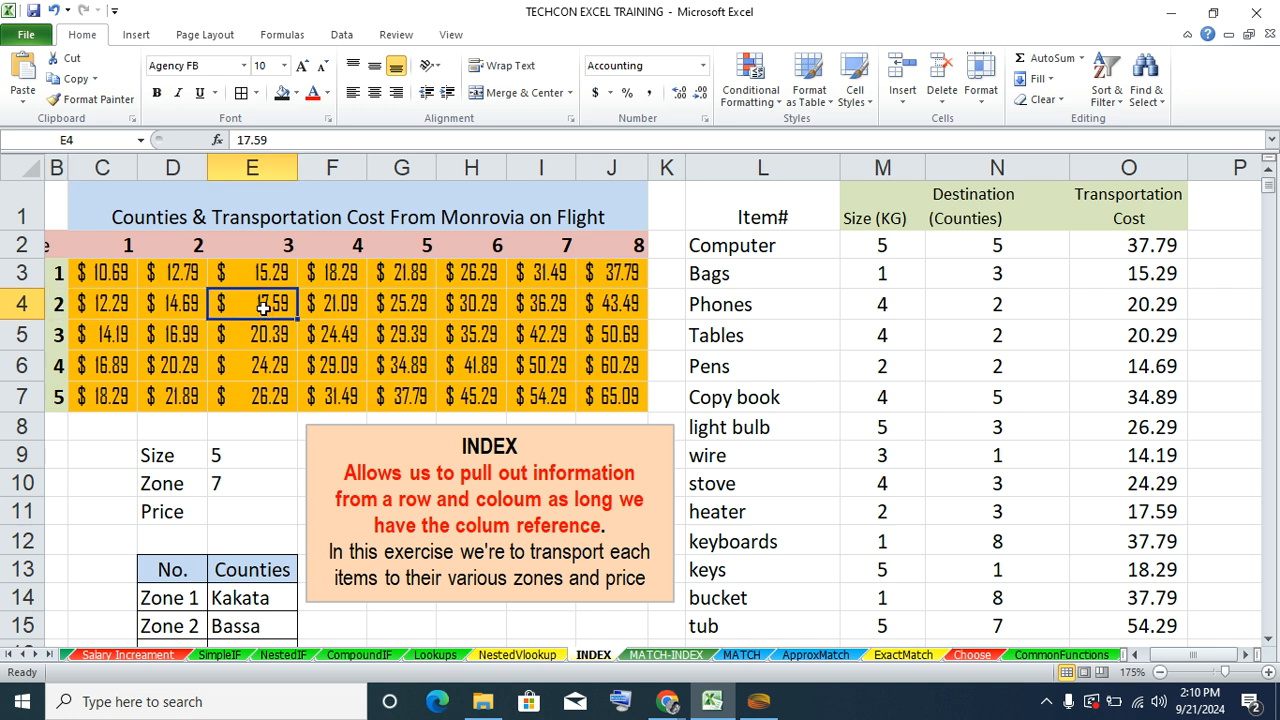
pyautogui.click(1125, 518)
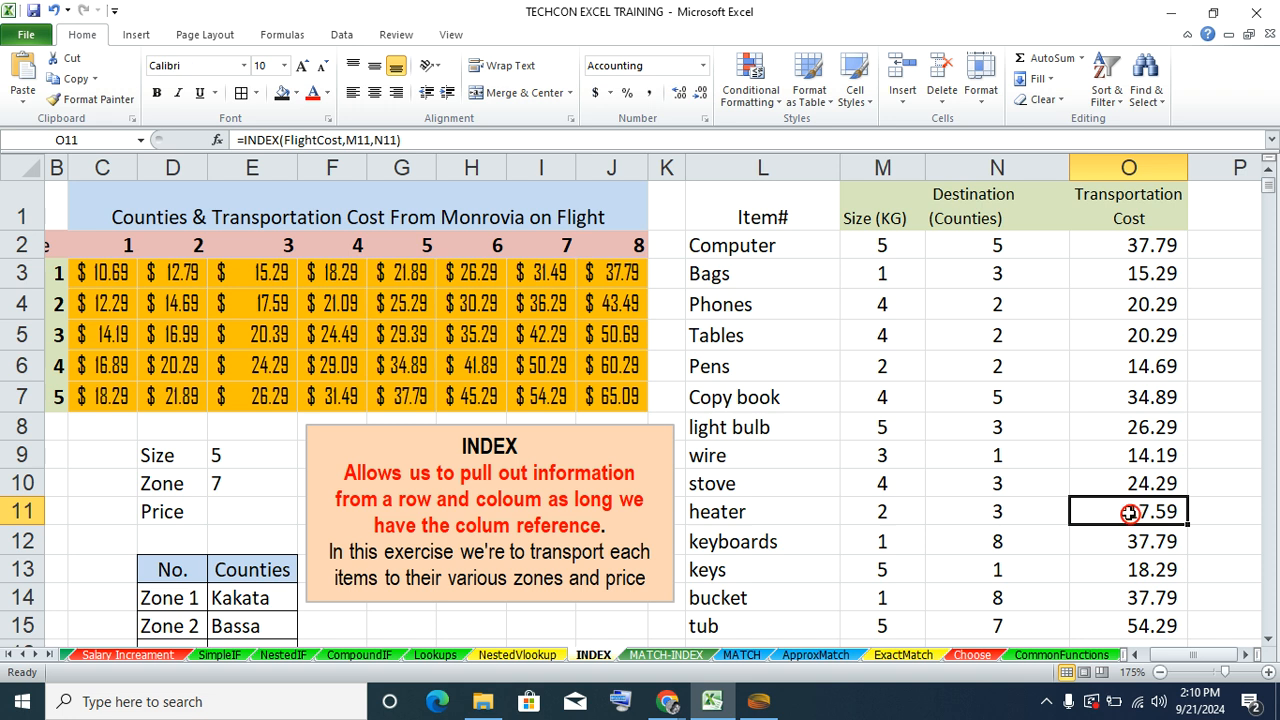
# - Open the MATCH-INDEX sheet, then check the participant list in the Google Meet call and return to the Excel workbook
pyautogui.click(655, 655)
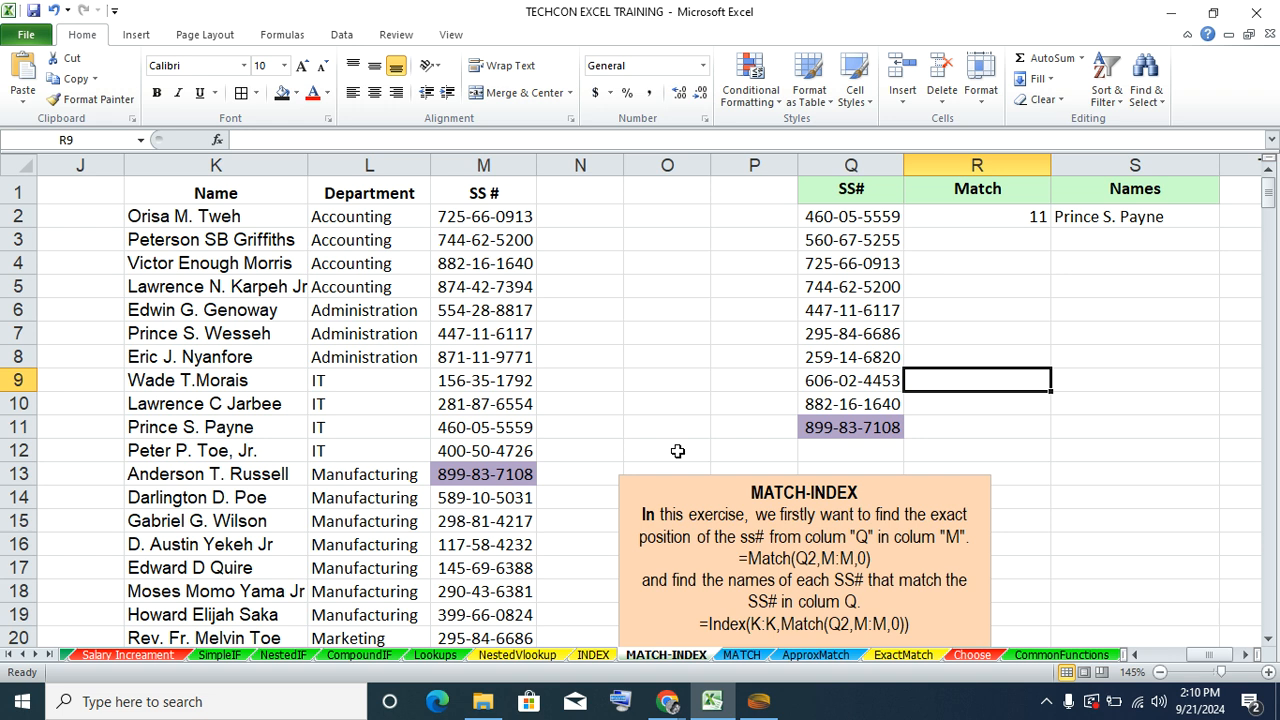
pyautogui.click(667, 701)
pyautogui.click(610, 635)
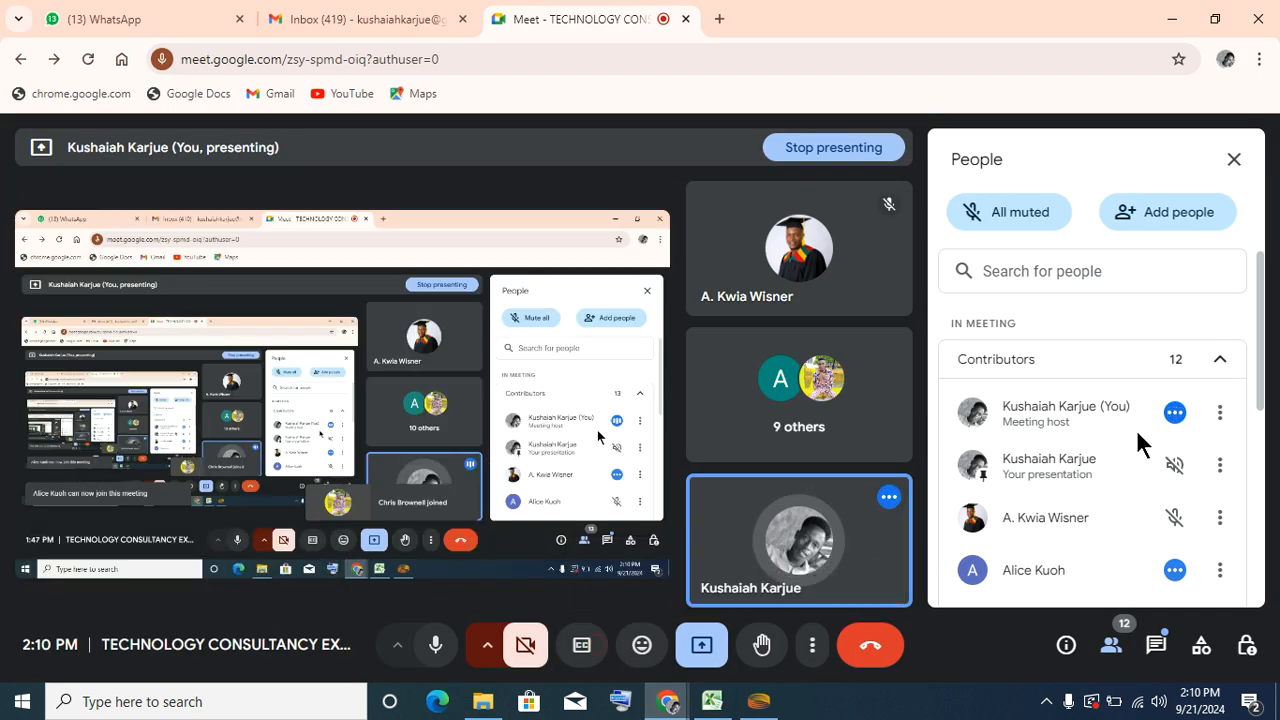
pyautogui.moveTo(1261, 390); pyautogui.dragTo(1255, 560)
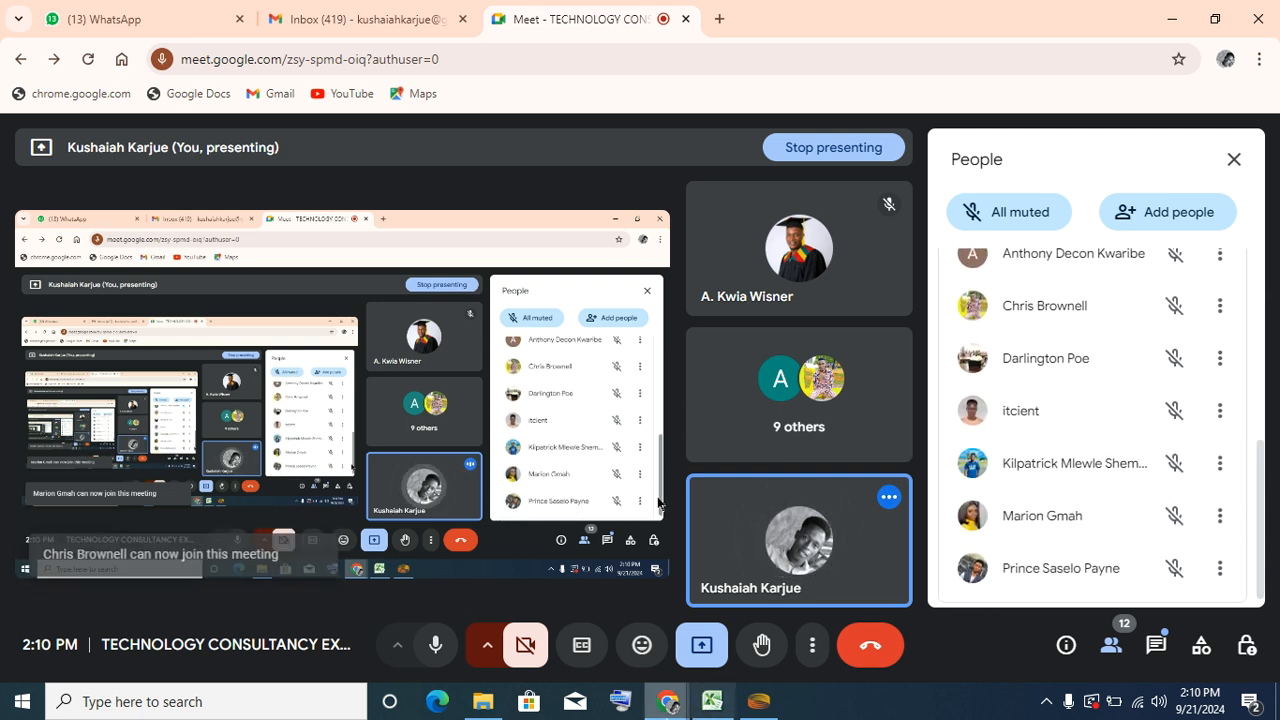
pyautogui.click(665, 703)
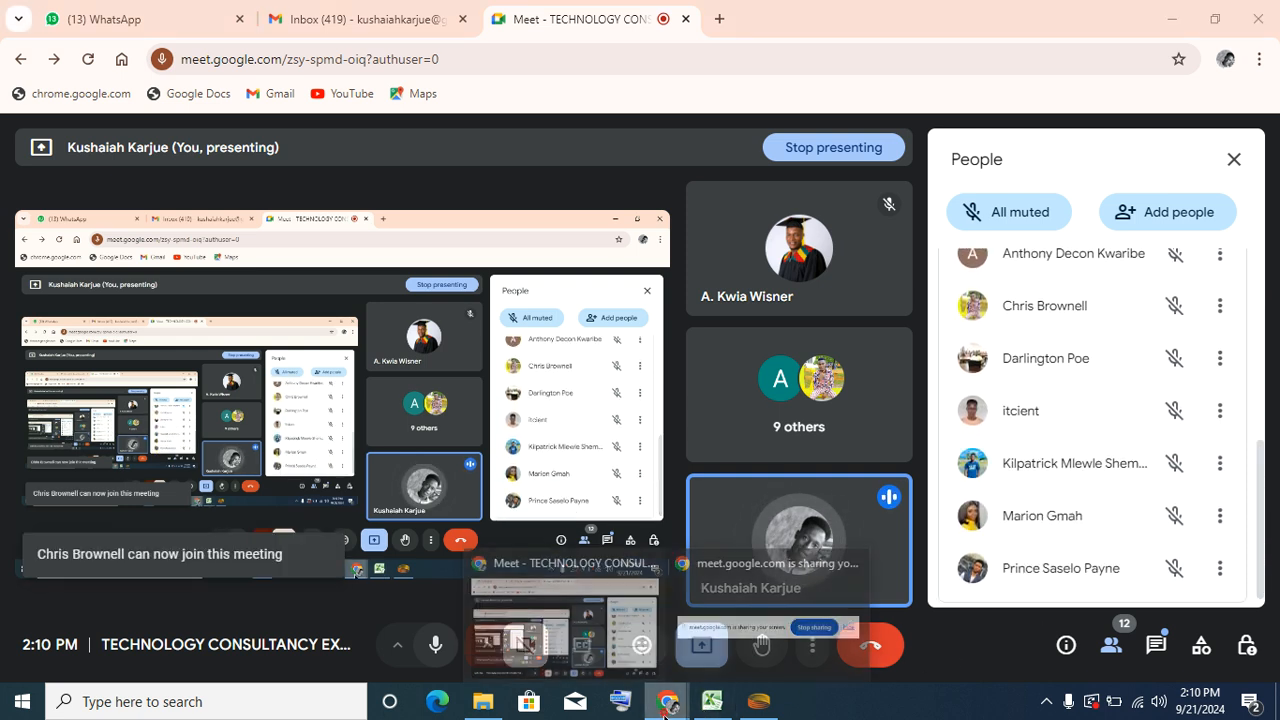
pyautogui.click(706, 704)
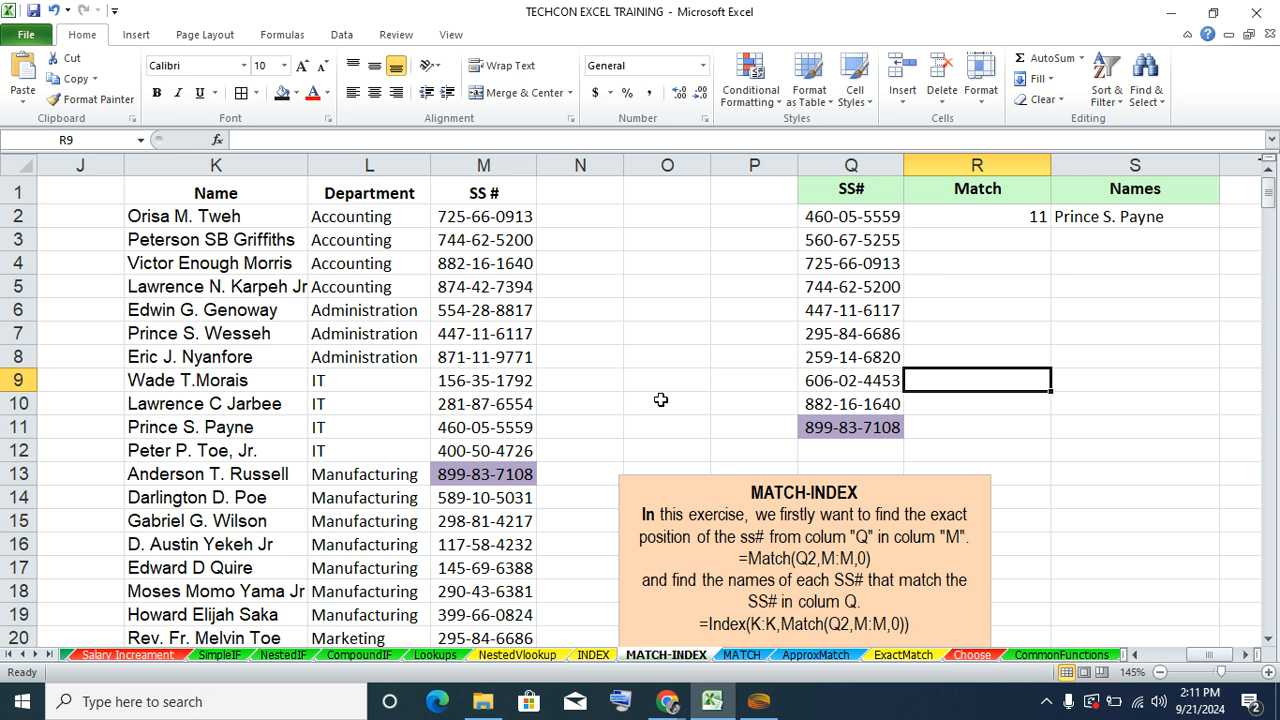
# - Review the nested VLOOKUP formula in the explanatory note on the NestedVlookup sheet
pyautogui.click(593, 656)
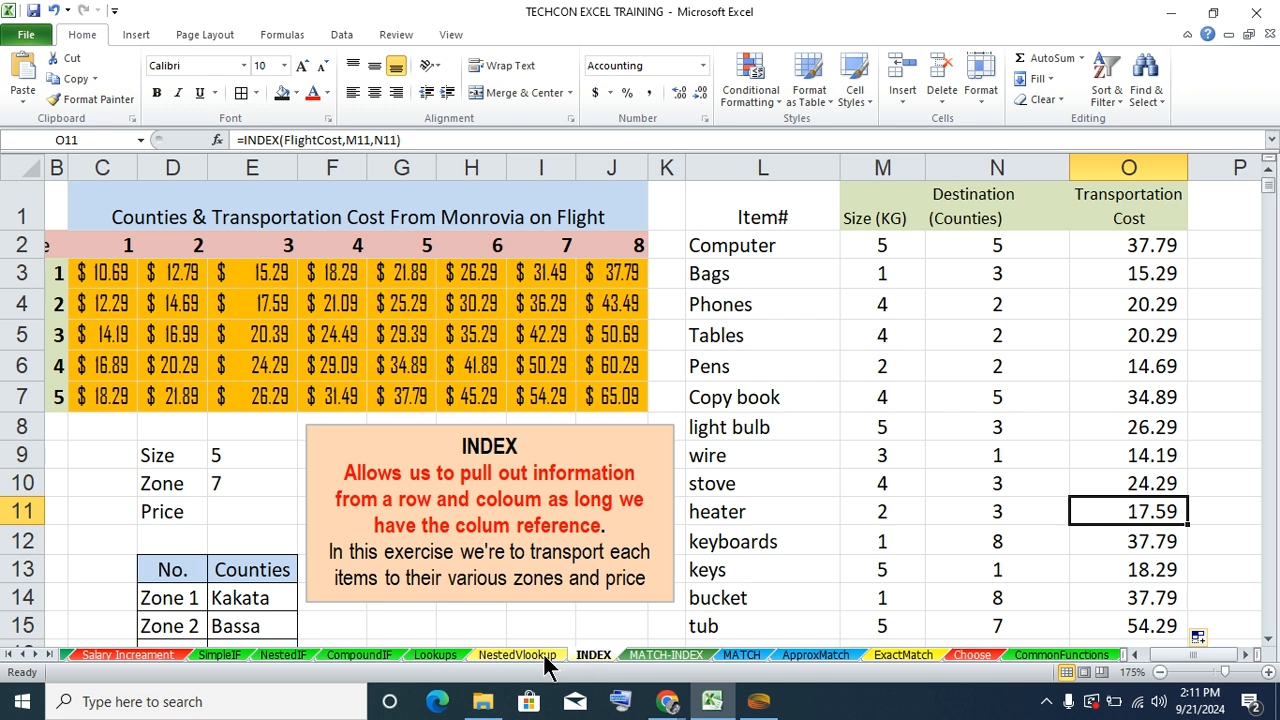
pyautogui.click(541, 656)
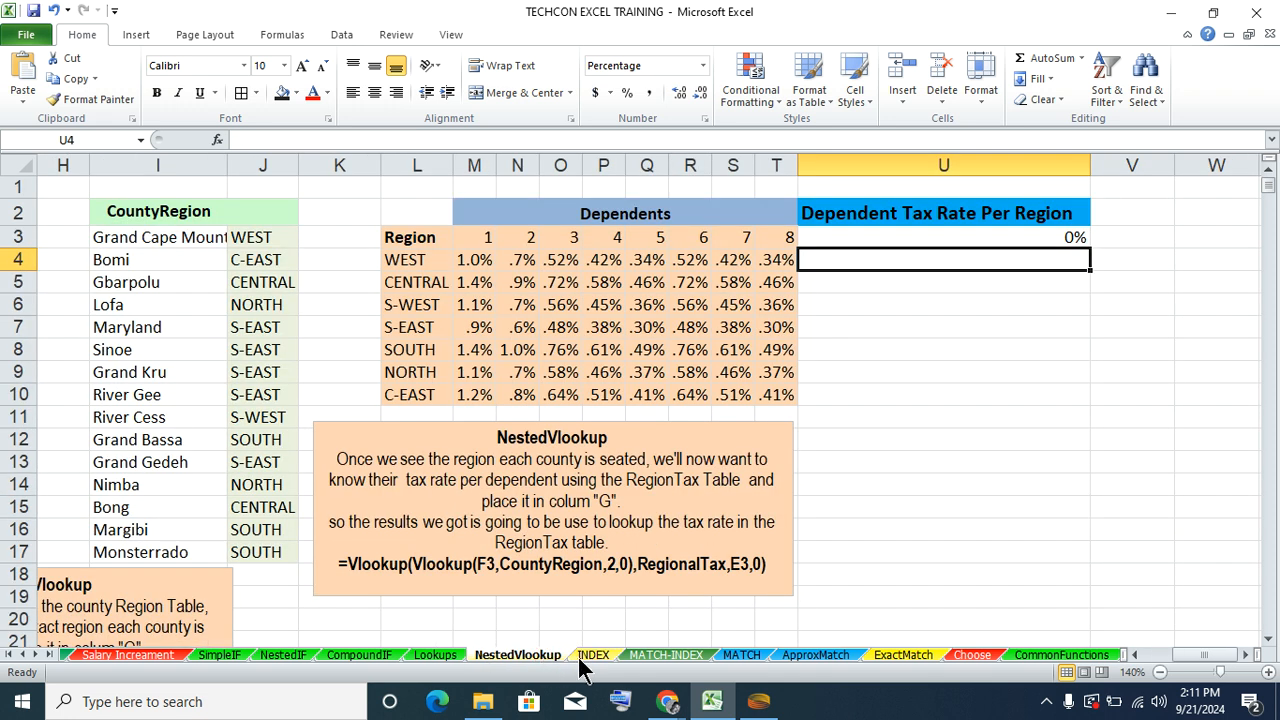
pyautogui.moveTo(340, 563); pyautogui.dragTo(766, 564)
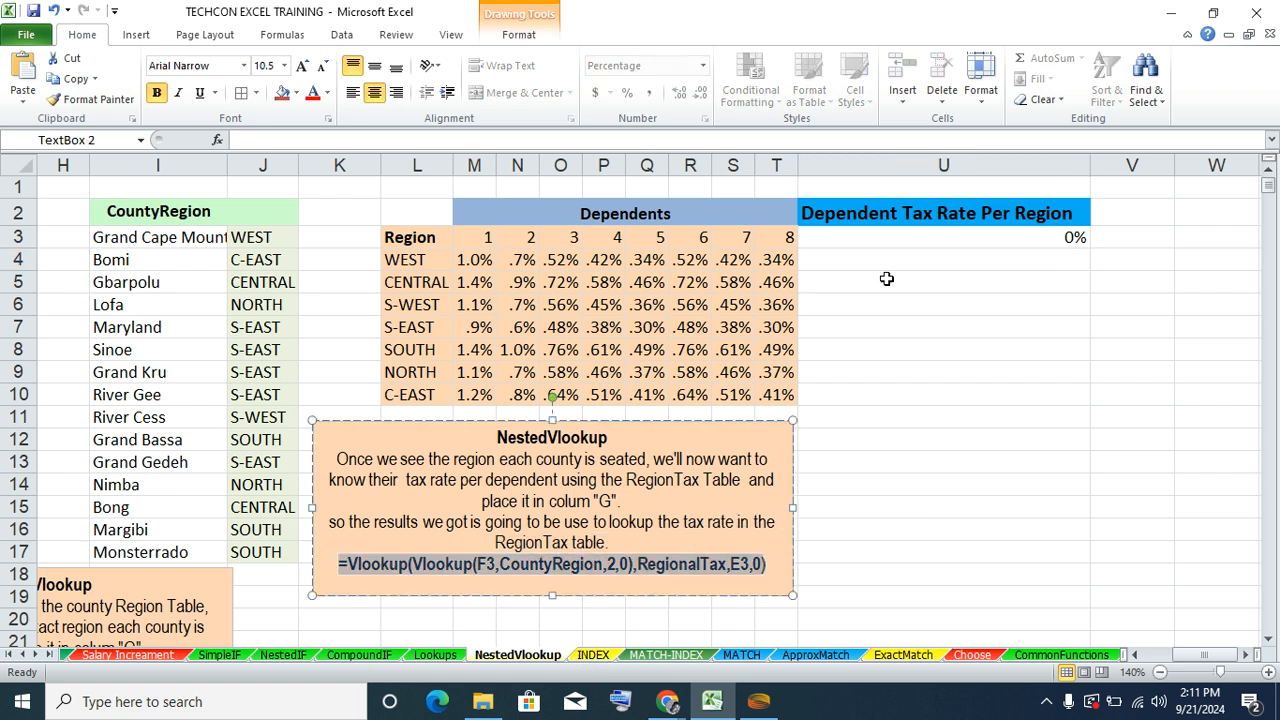
pyautogui.click(598, 530)
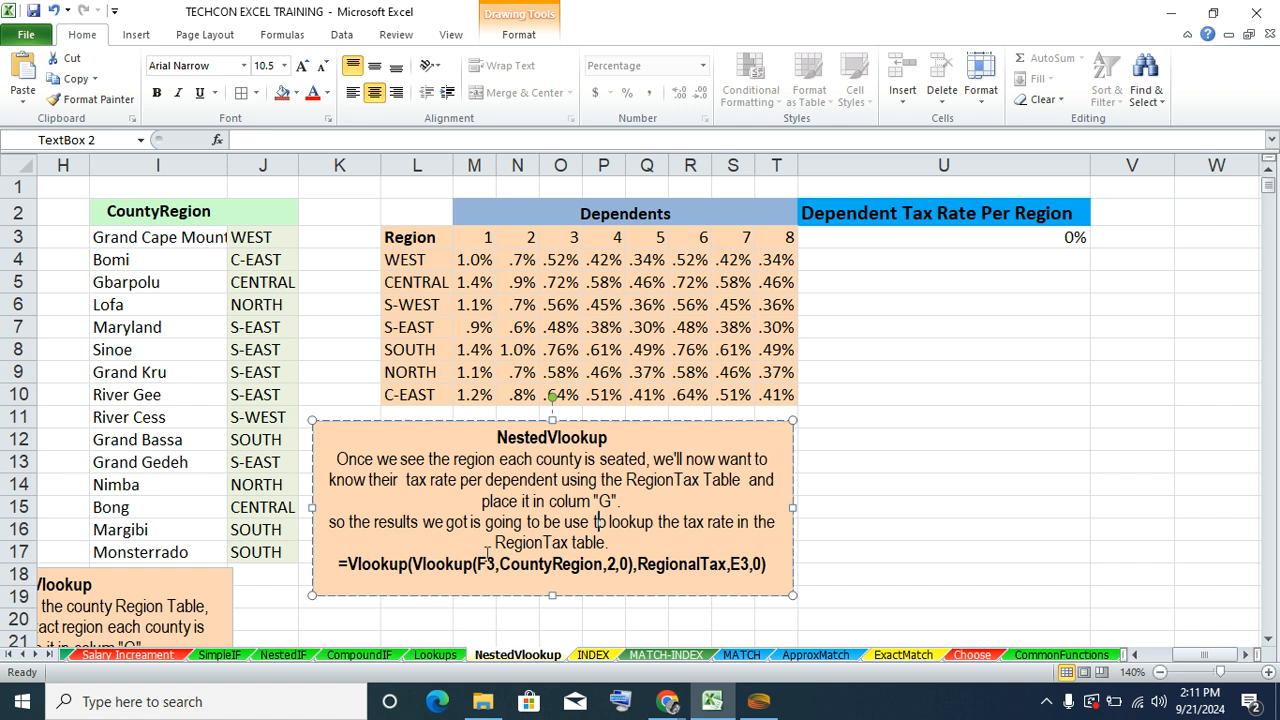
pyautogui.click(408, 566)
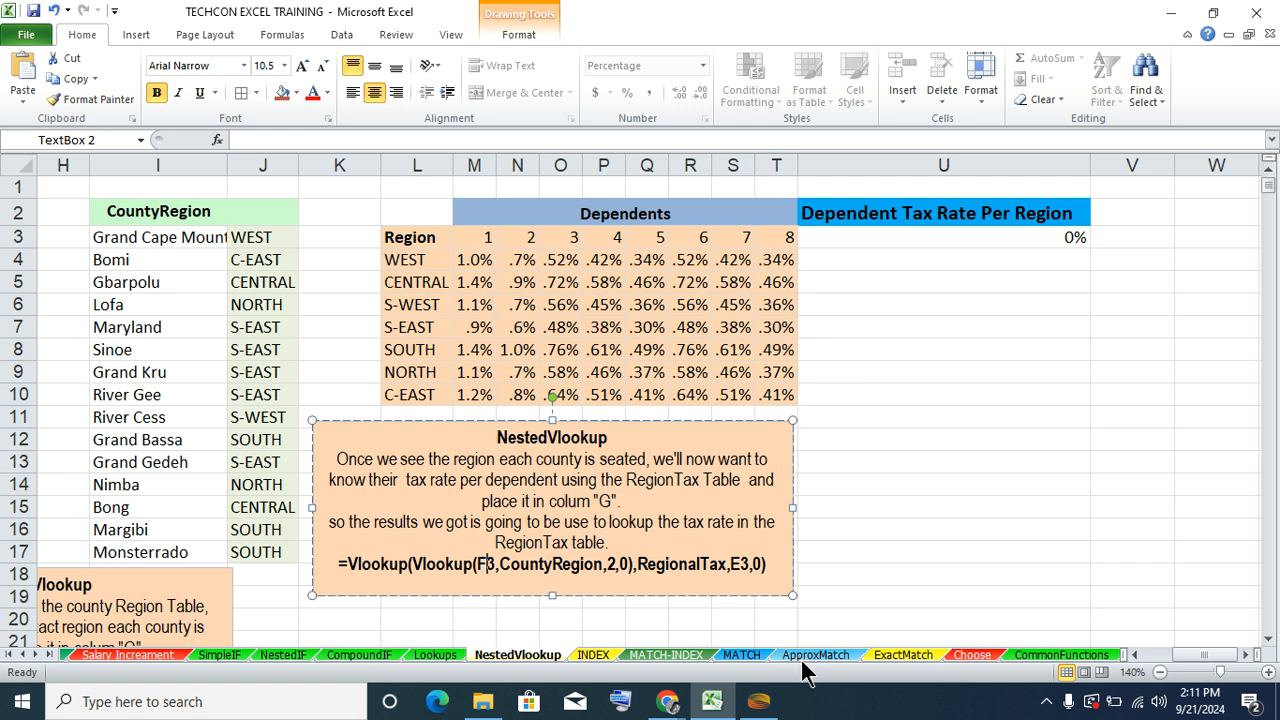
# - Look through the MATCH and CommonFunctions sheets and return to the MATCH-INDEX sheet
pyautogui.click(741, 658)
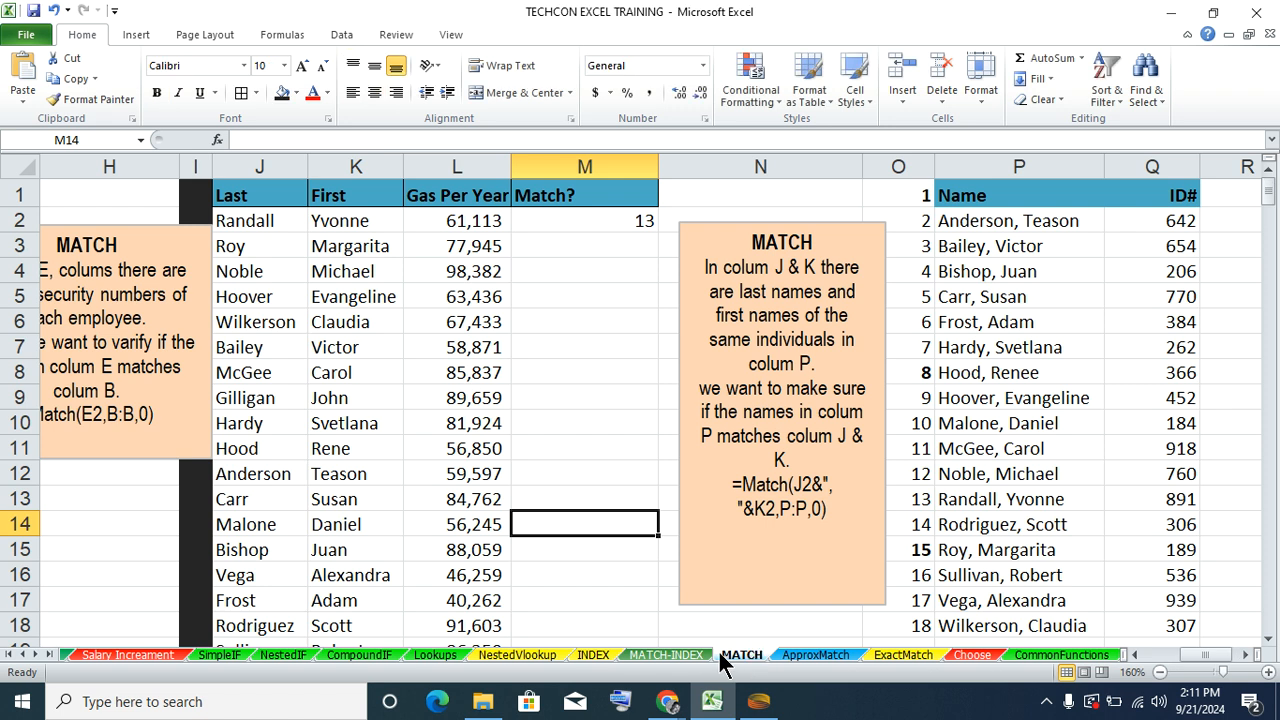
pyautogui.click(677, 662)
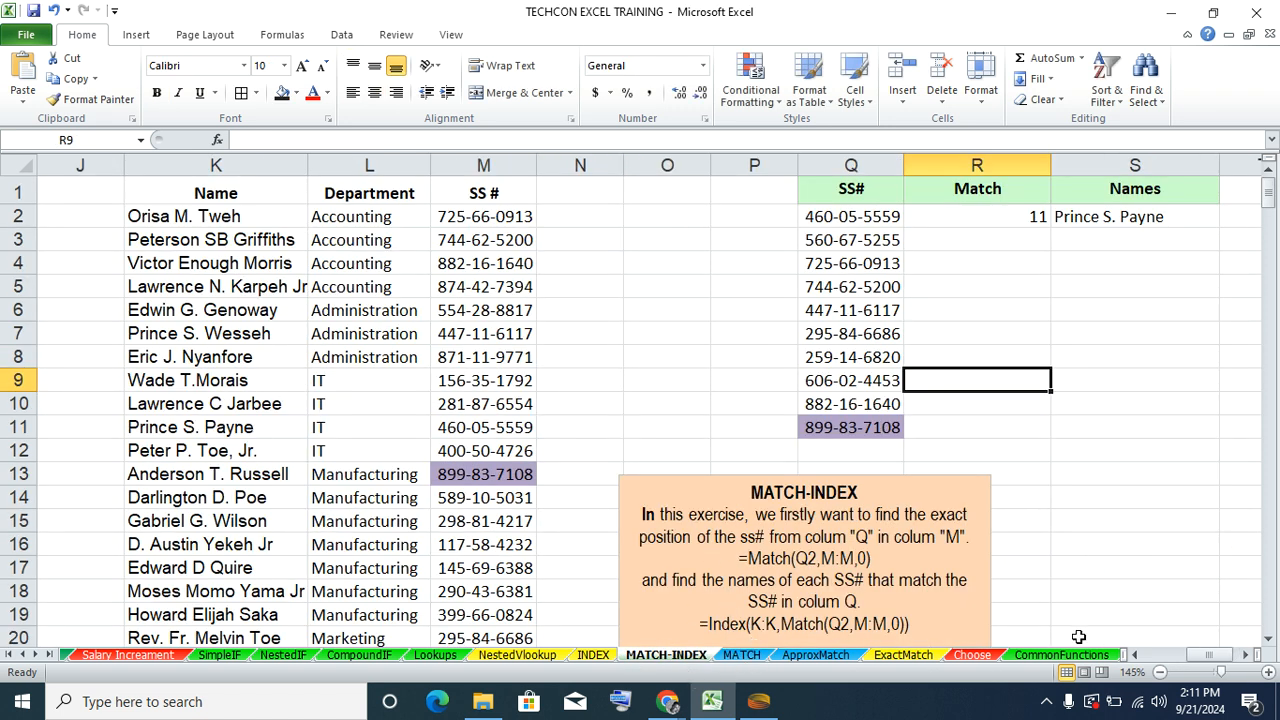
pyautogui.click(1022, 654)
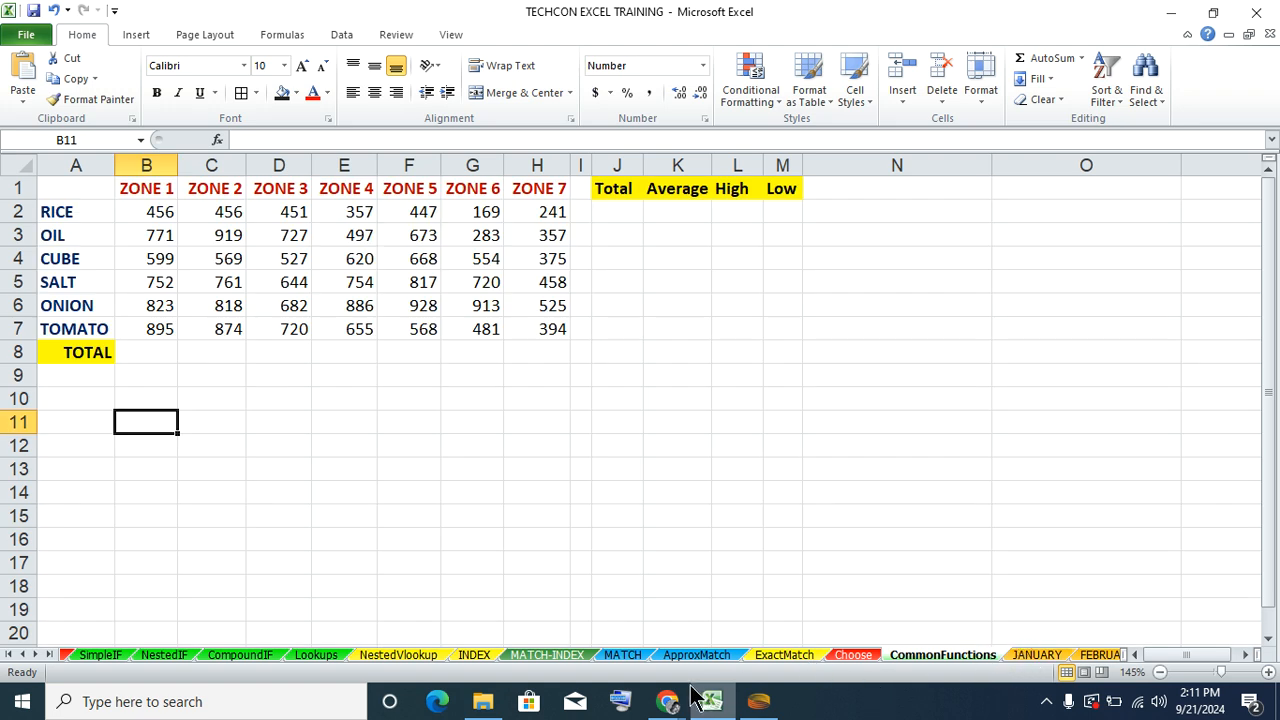
pyautogui.click(588, 656)
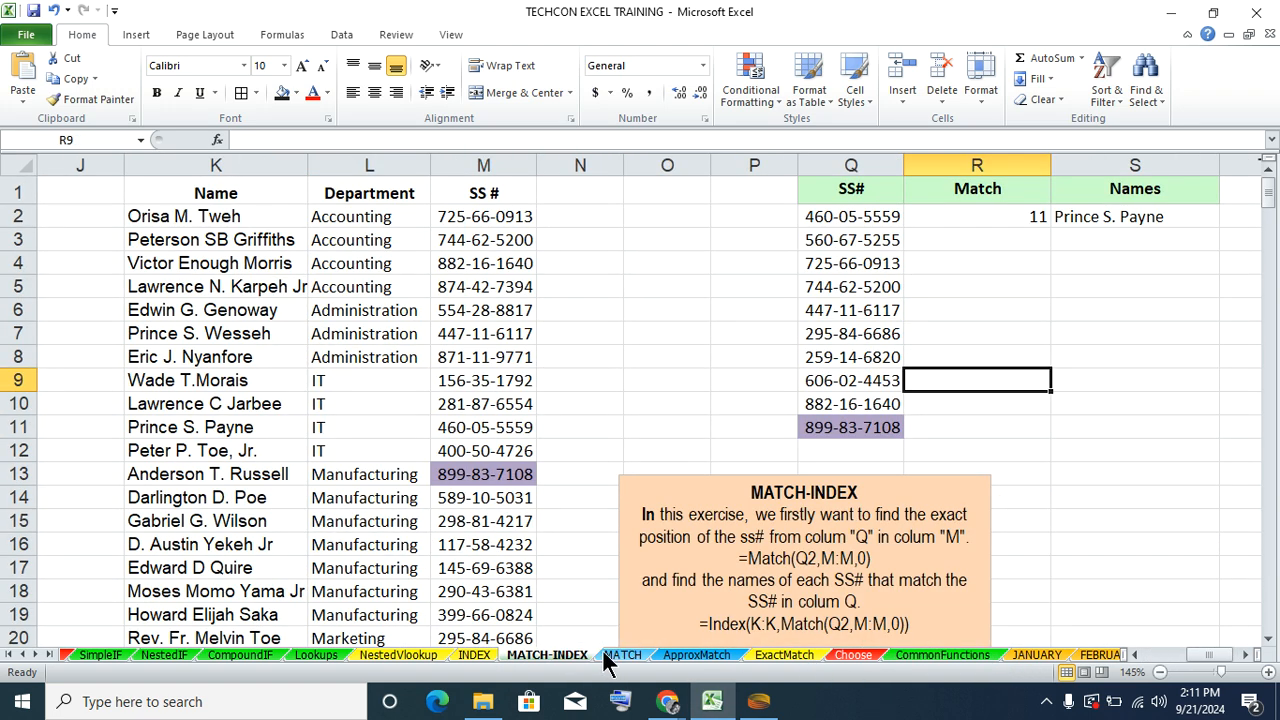
pyautogui.click(620, 656)
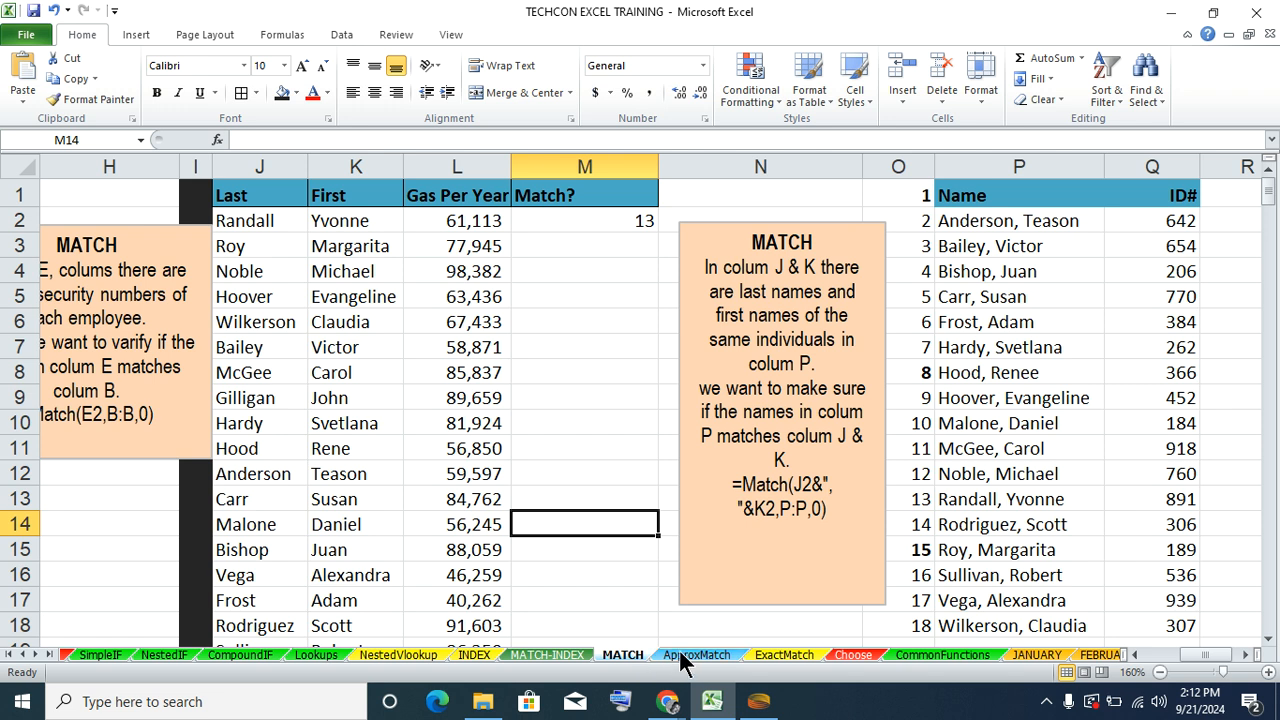
pyautogui.click(570, 658)
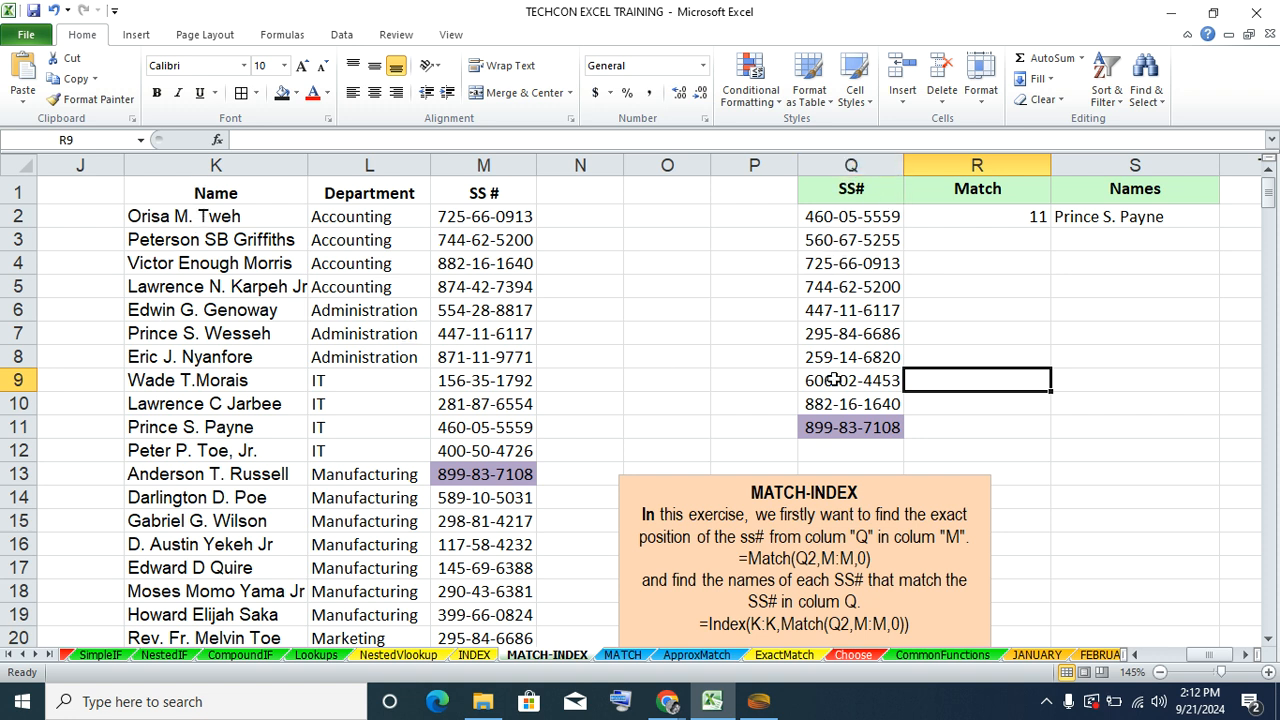
# - Examine the SS# lookup list in column Q, the SS # data in column M, and the Match and Names columns
pyautogui.click(980, 216)
pyautogui.moveTo(897, 216); pyautogui.dragTo(905, 333)
pyautogui.moveTo(480, 242)
pyautogui.mouseDown()
pyautogui.moveTo(469, 562)
pyautogui.moveTo(486, 486)
pyautogui.moveTo(486, 243)
pyautogui.mouseUp()
pyautogui.scroll(2, 709, 294)
pyautogui.click(860, 245)
pyautogui.moveTo(831, 217); pyautogui.dragTo(830, 342)
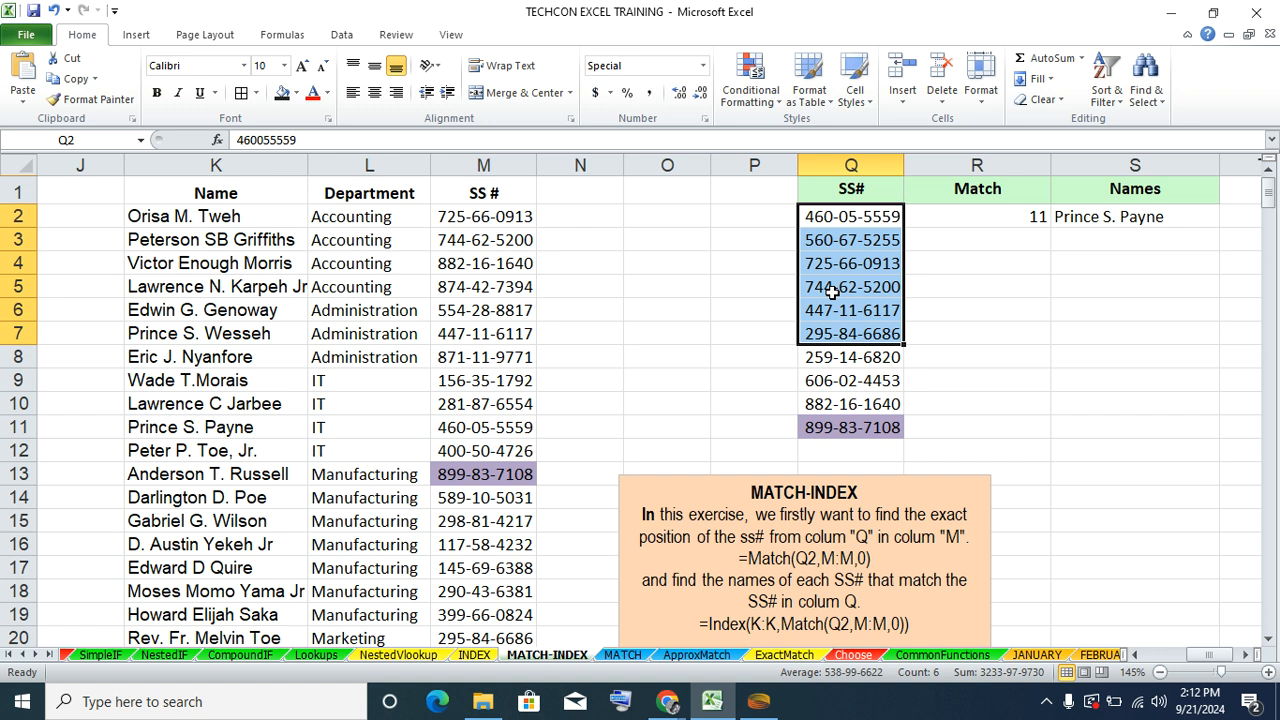
pyautogui.moveTo(836, 214); pyautogui.dragTo(817, 446)
pyautogui.click(751, 377)
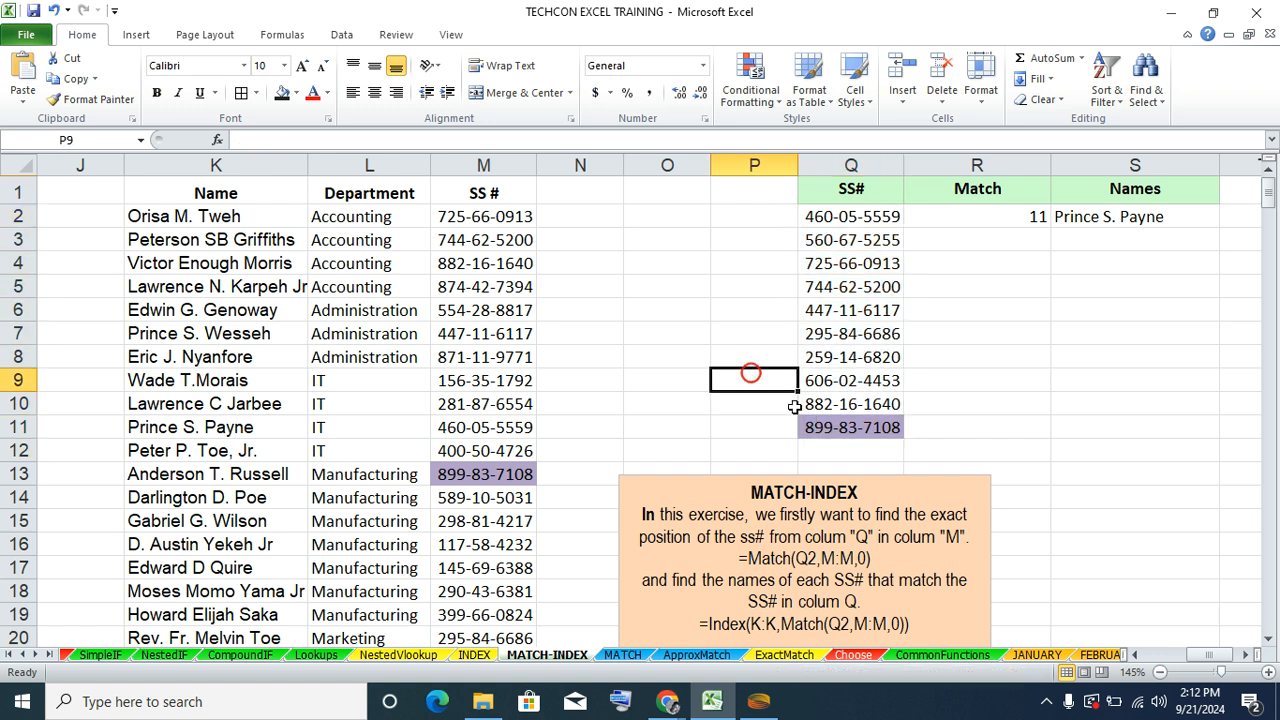
pyautogui.click(1160, 450)
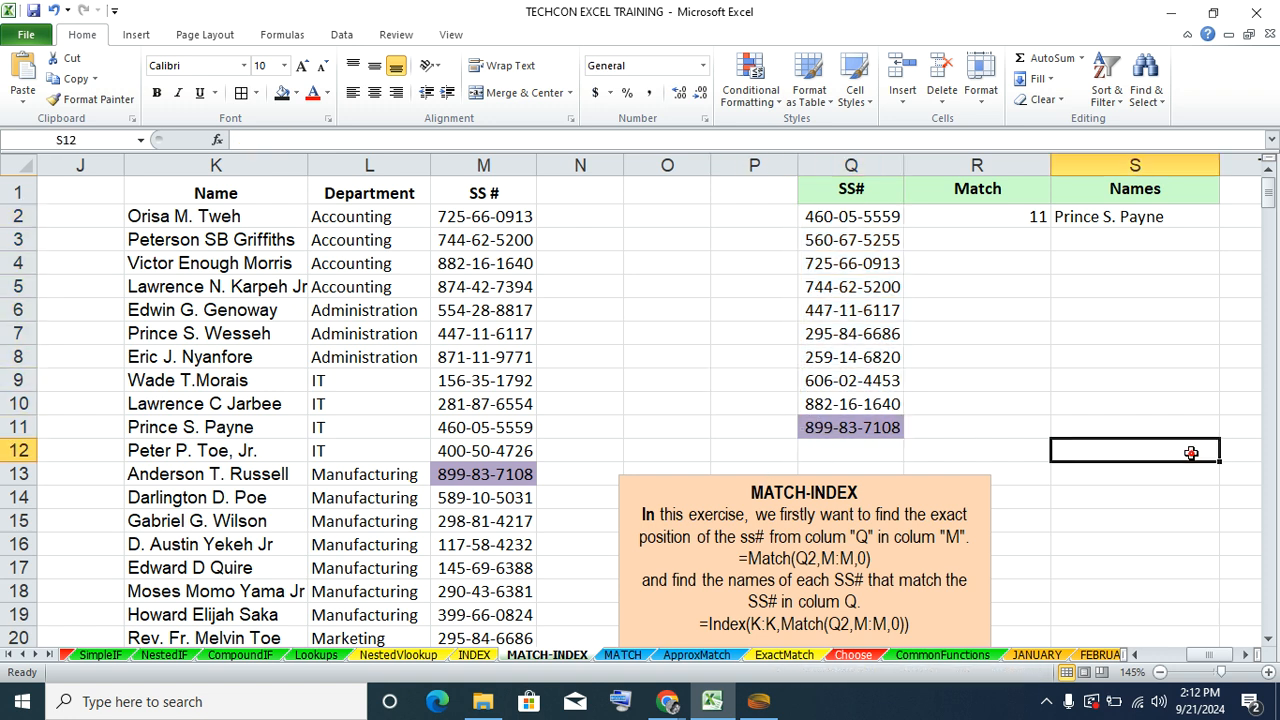
pyautogui.click(584, 403)
pyautogui.click(587, 449)
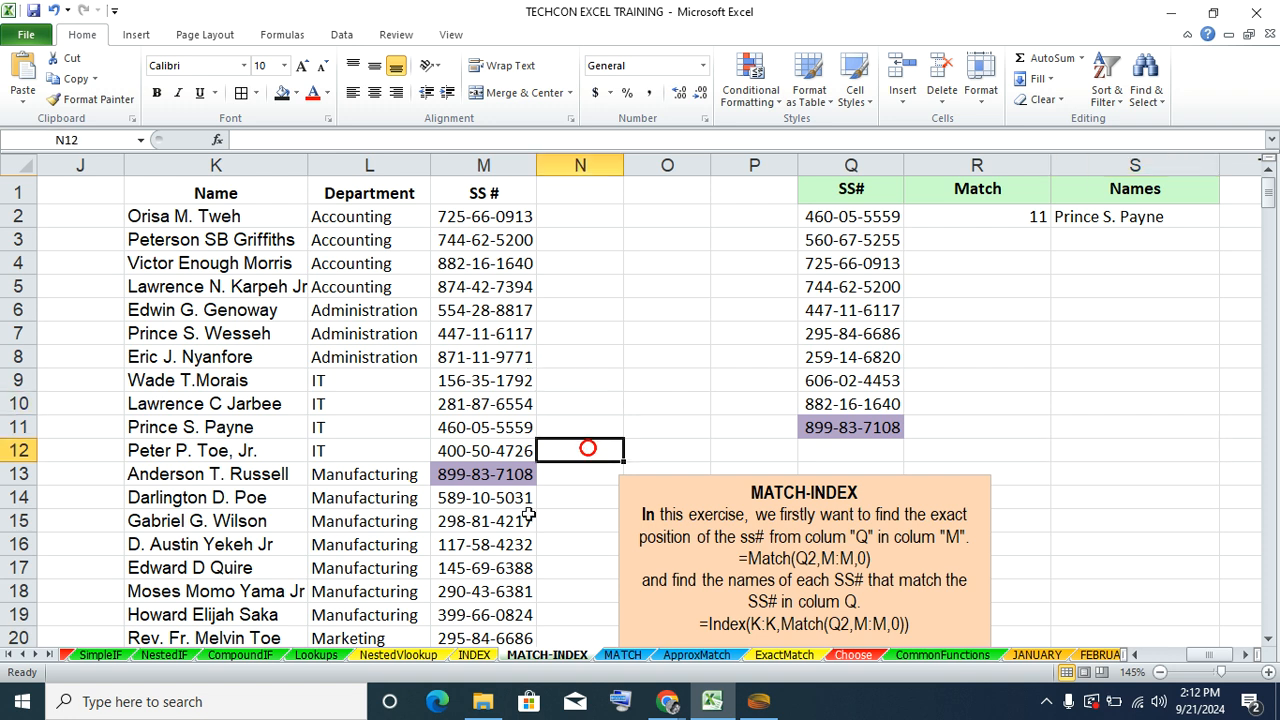
pyautogui.click(48, 654)
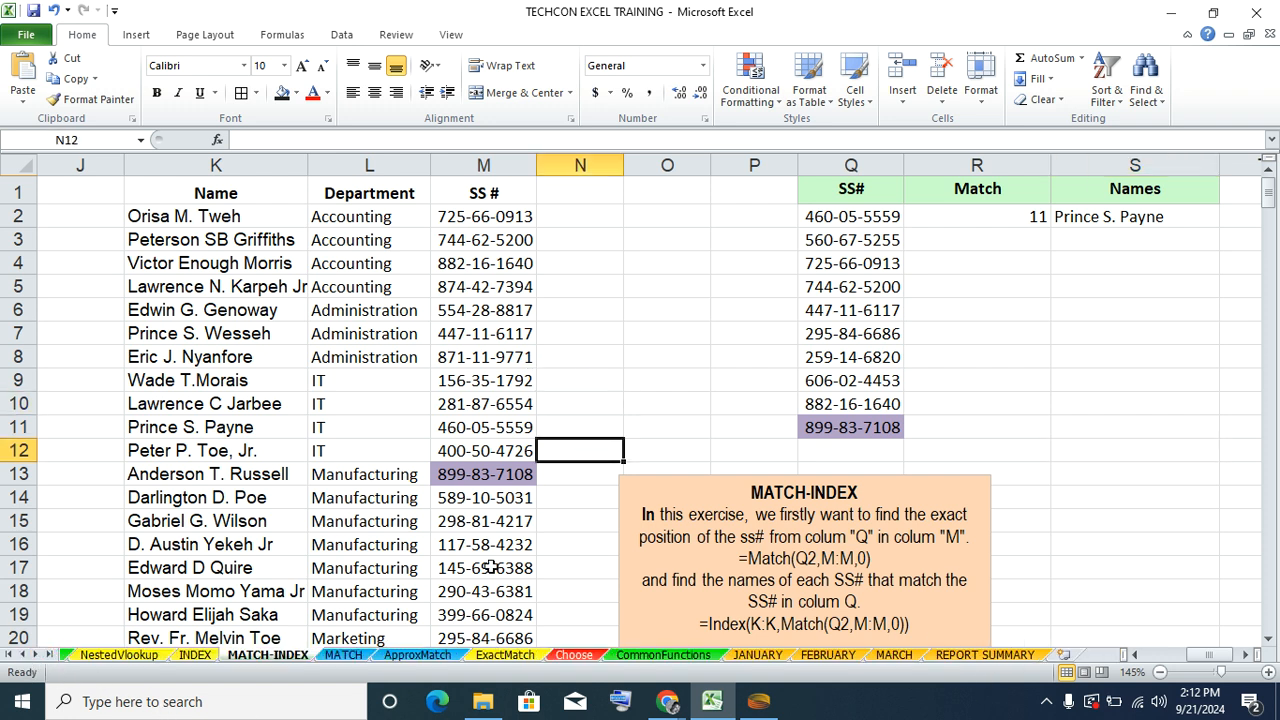
pyautogui.click(977, 397)
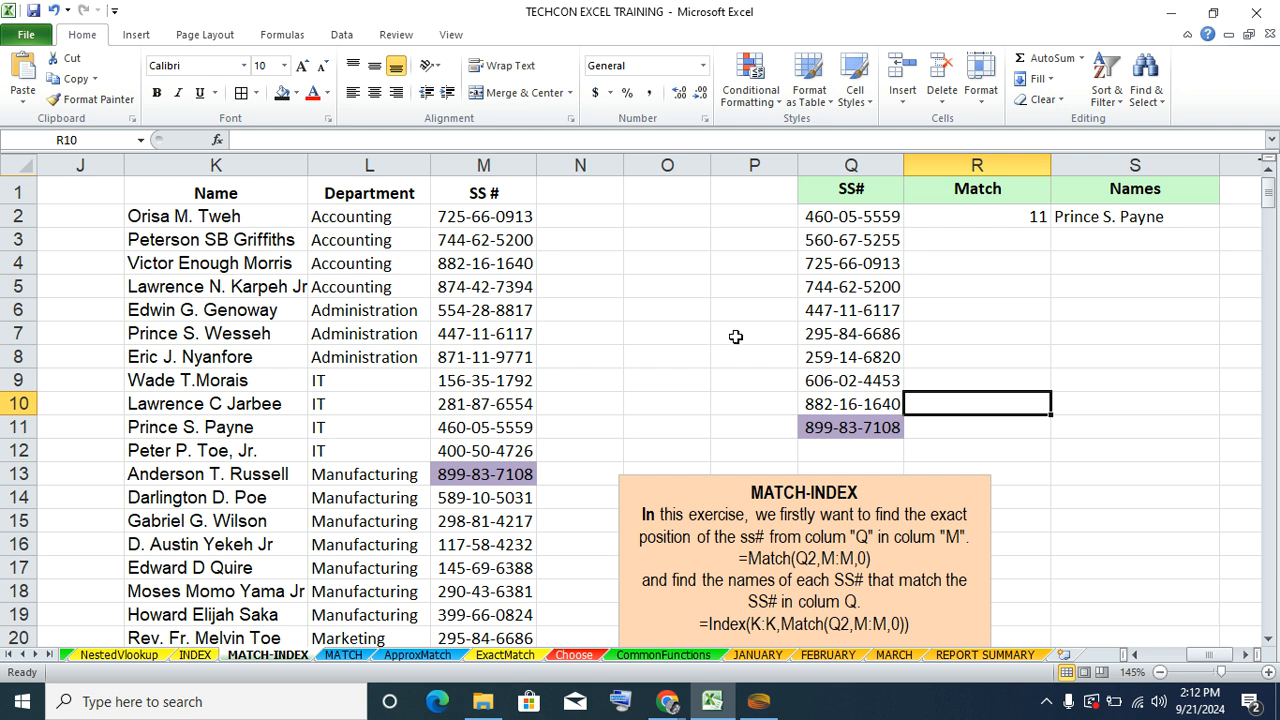
pyautogui.click(1072, 443)
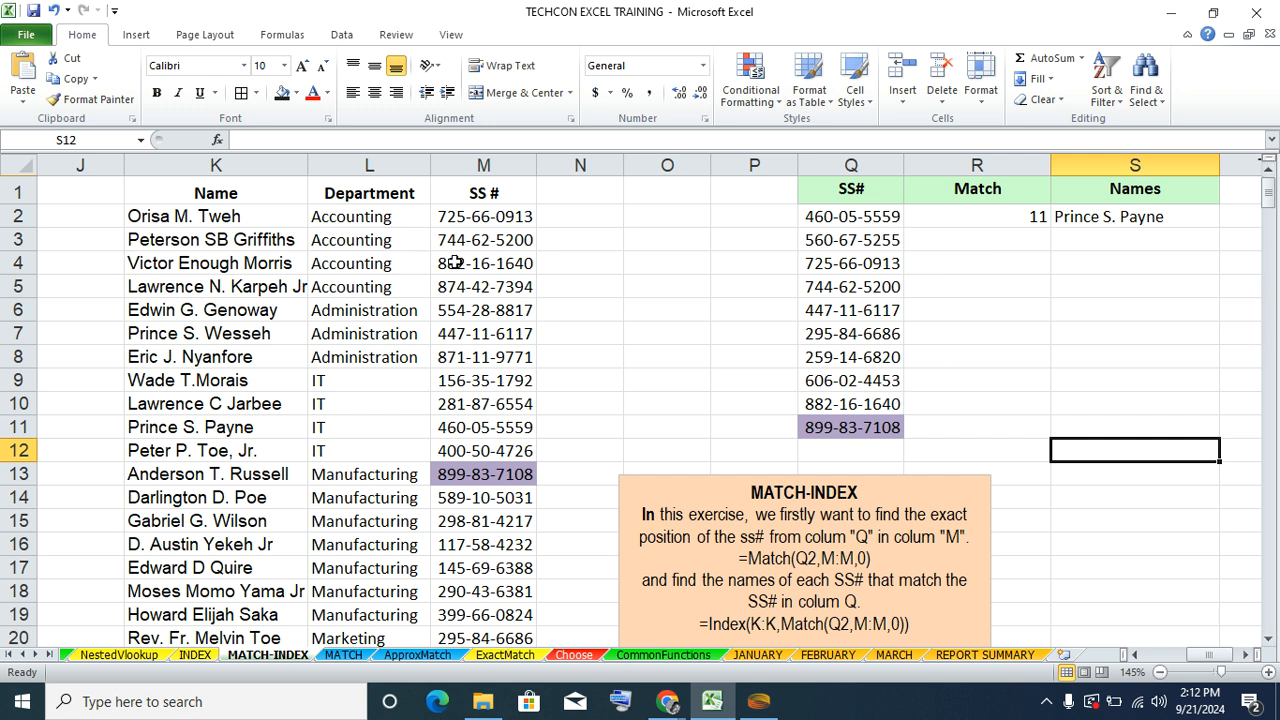
# - Enter =MATCH(Q3,M:M,0) in R3 to find the exact position of Q3's SS# in column M
pyautogui.click(1036, 237)
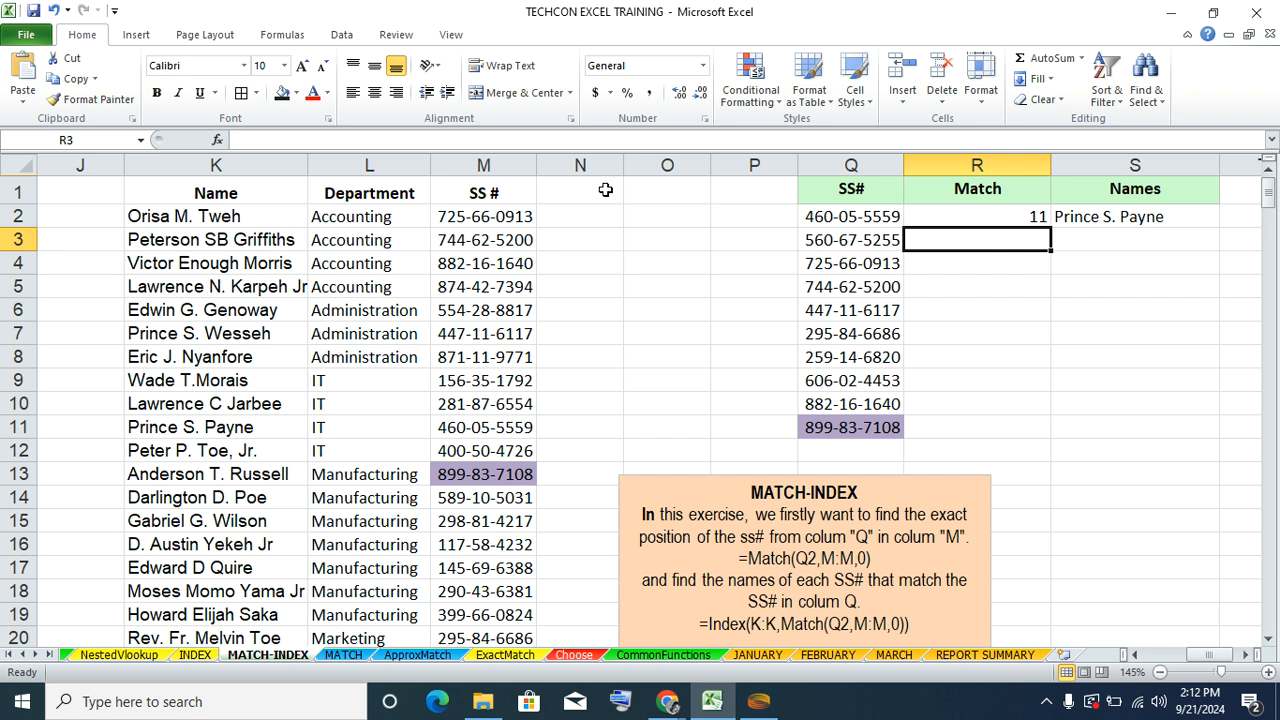
pyautogui.write('=')
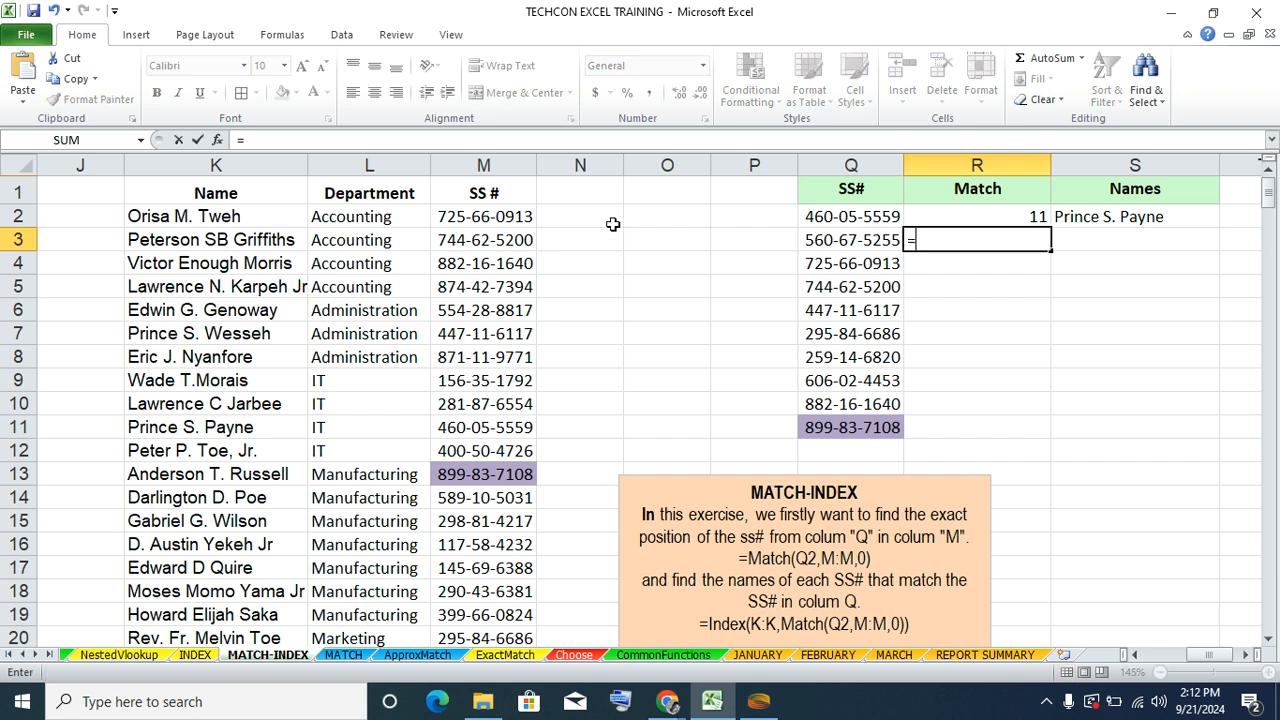
pyautogui.write('M')
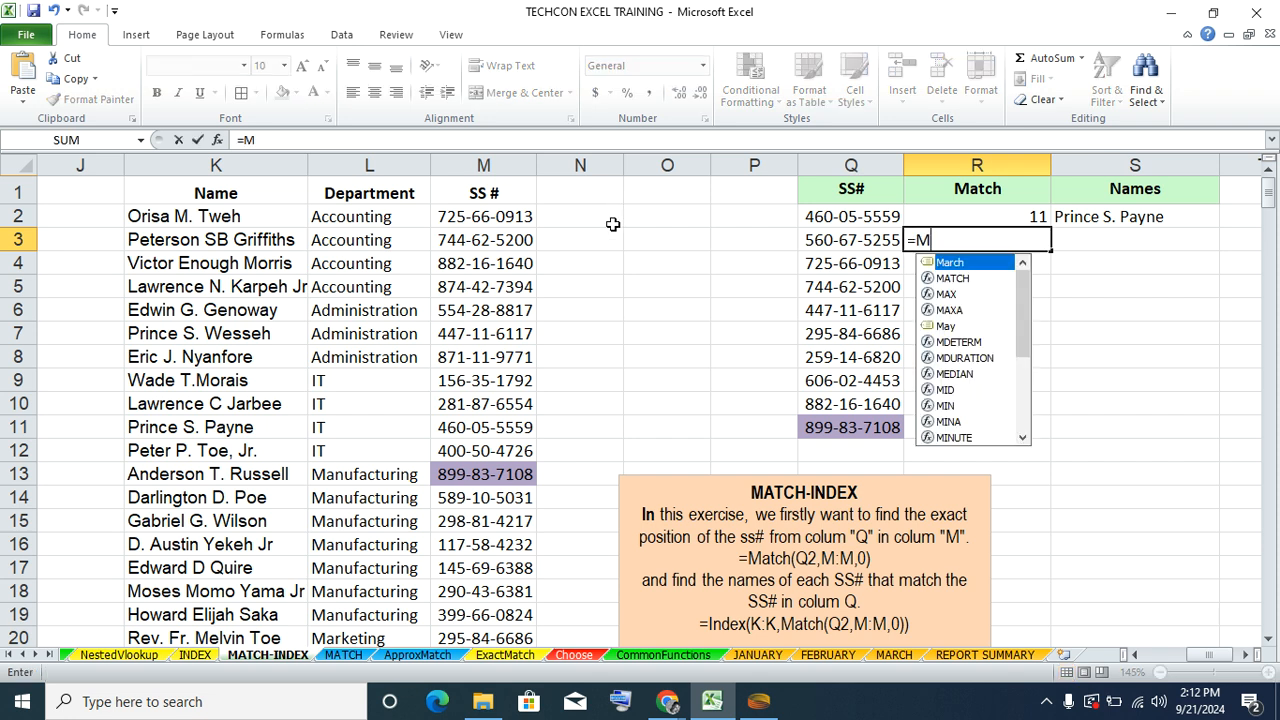
pyautogui.write('A')
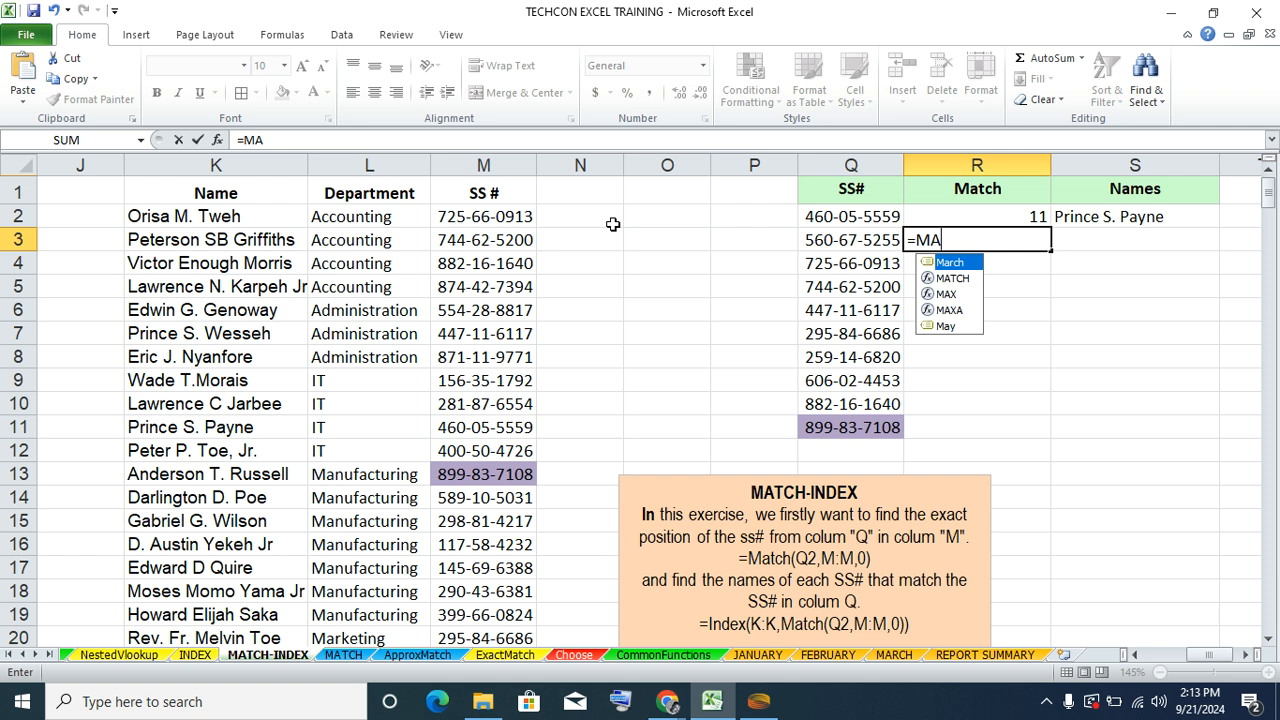
pyautogui.write('T')
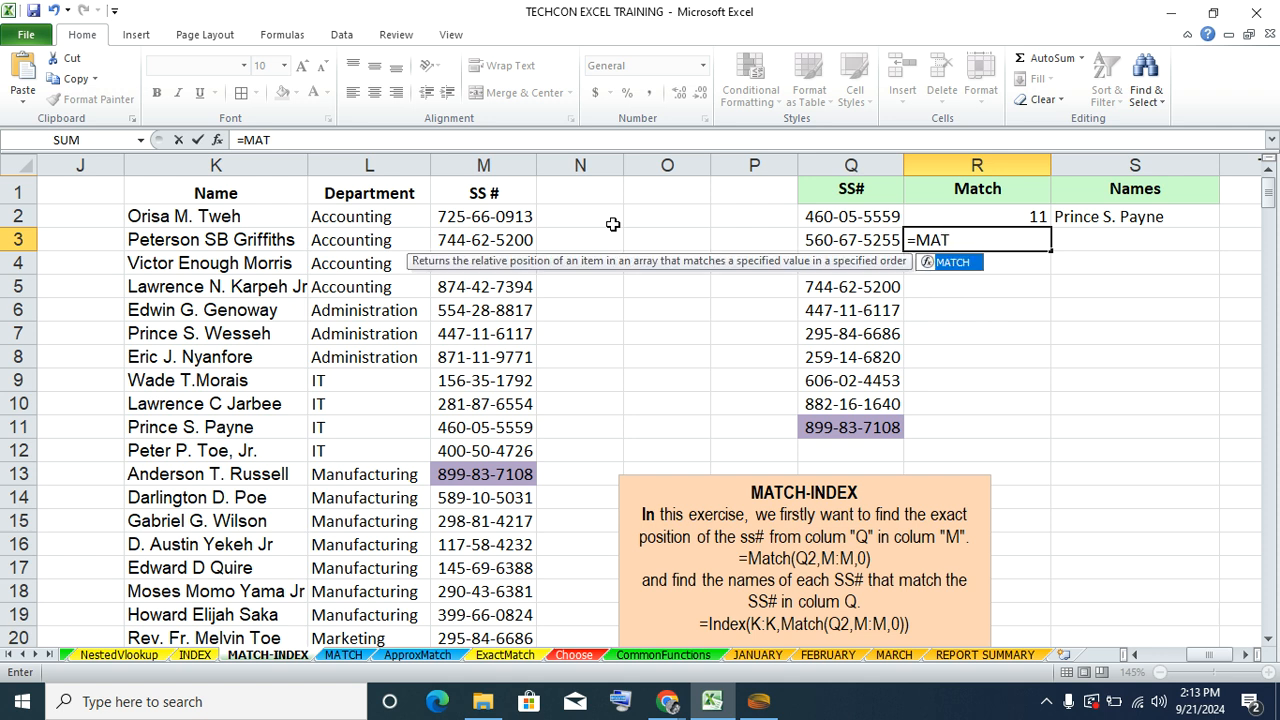
pyautogui.press('Tab')
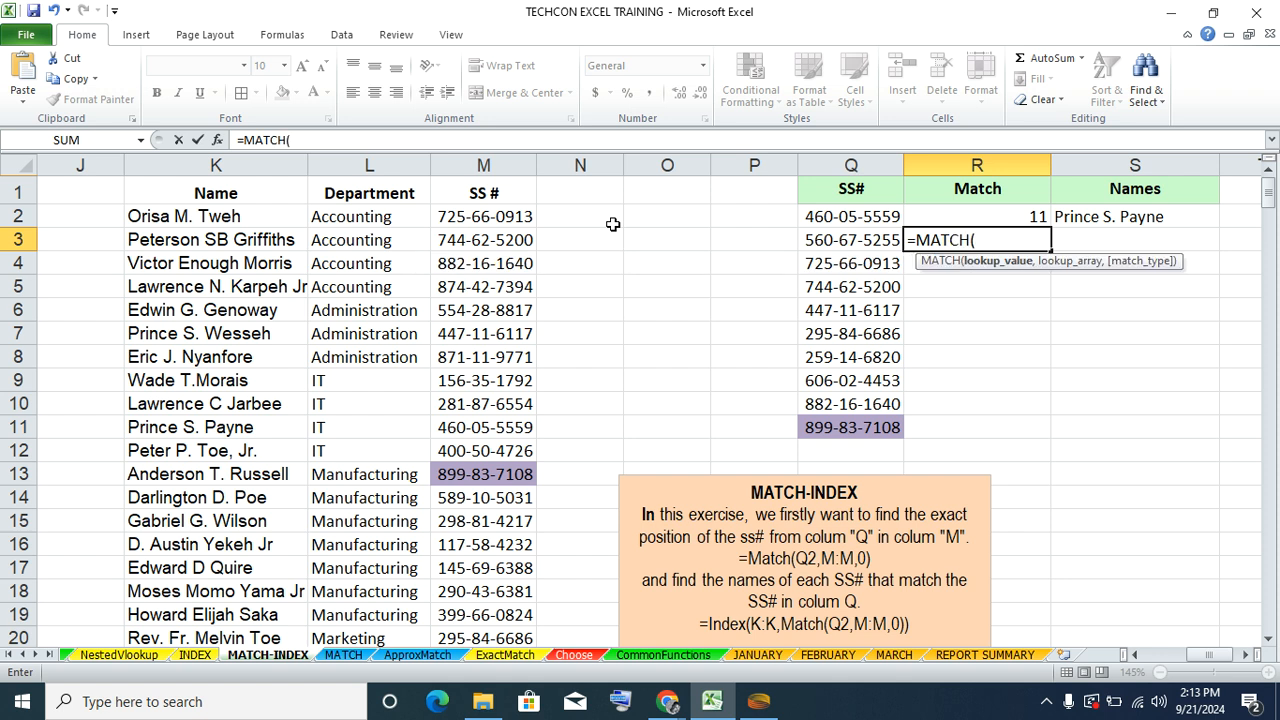
pyautogui.click(826, 243)
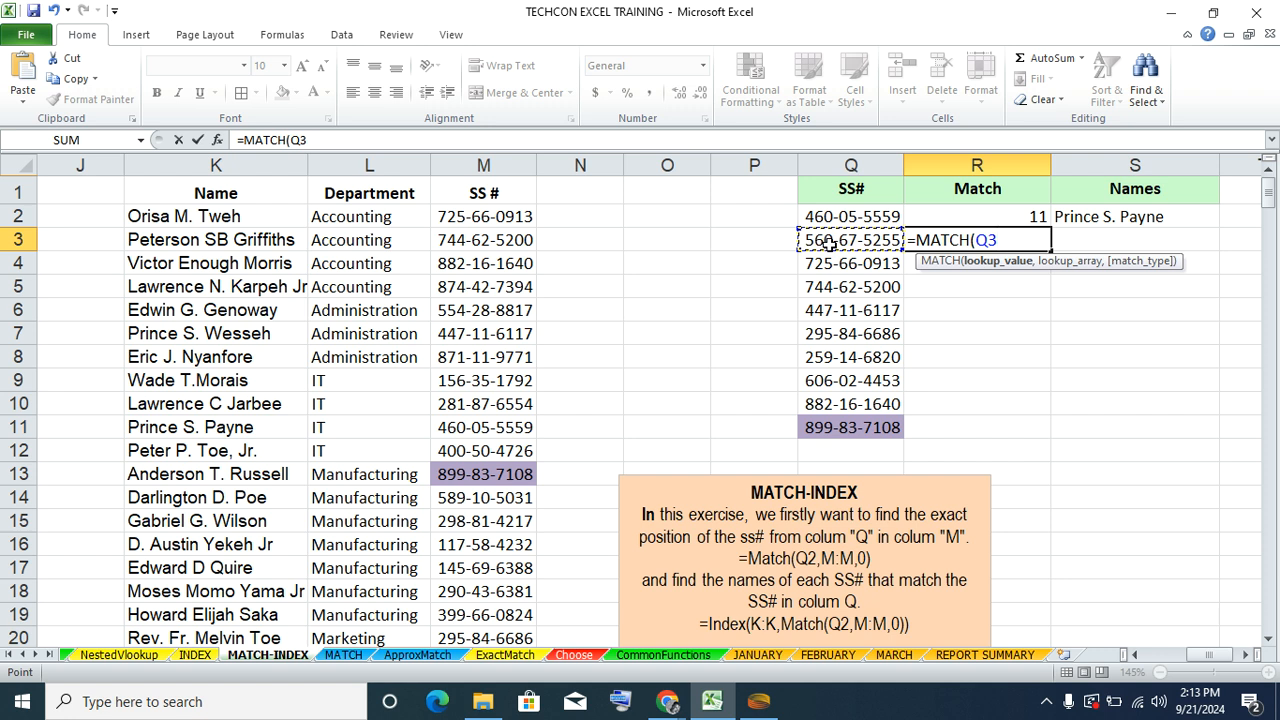
pyautogui.write(',')
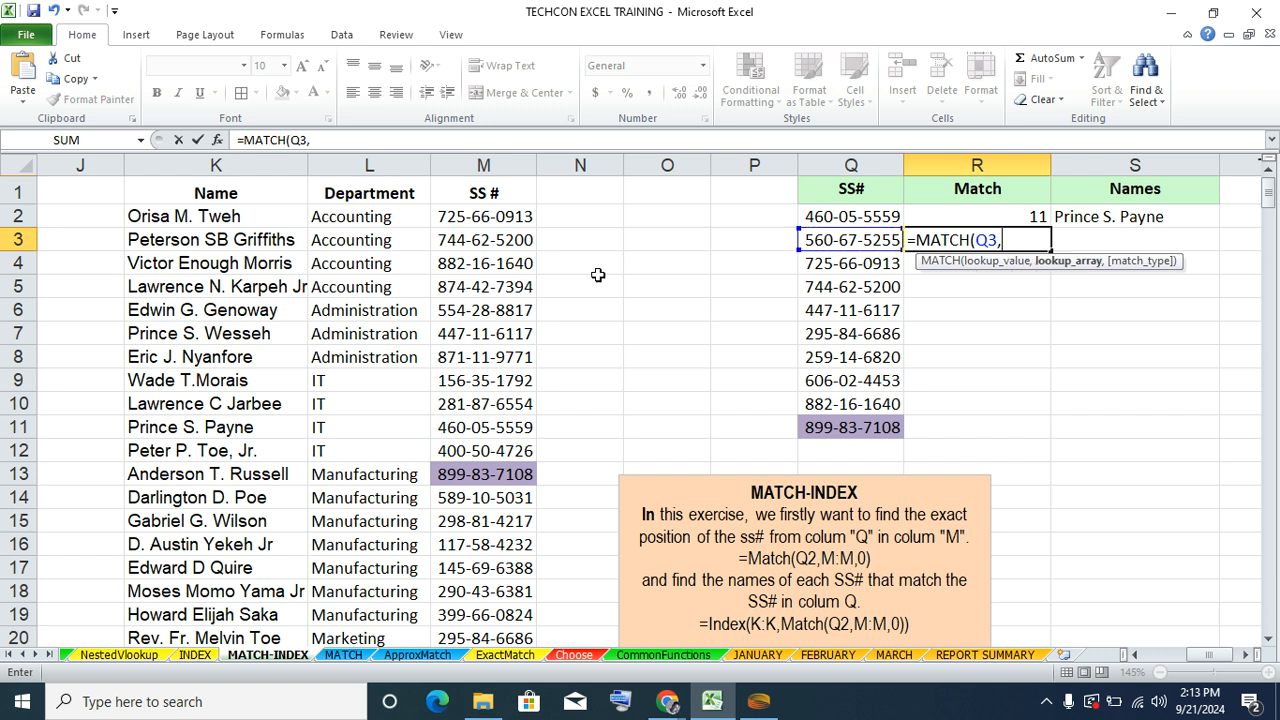
pyautogui.click(477, 163)
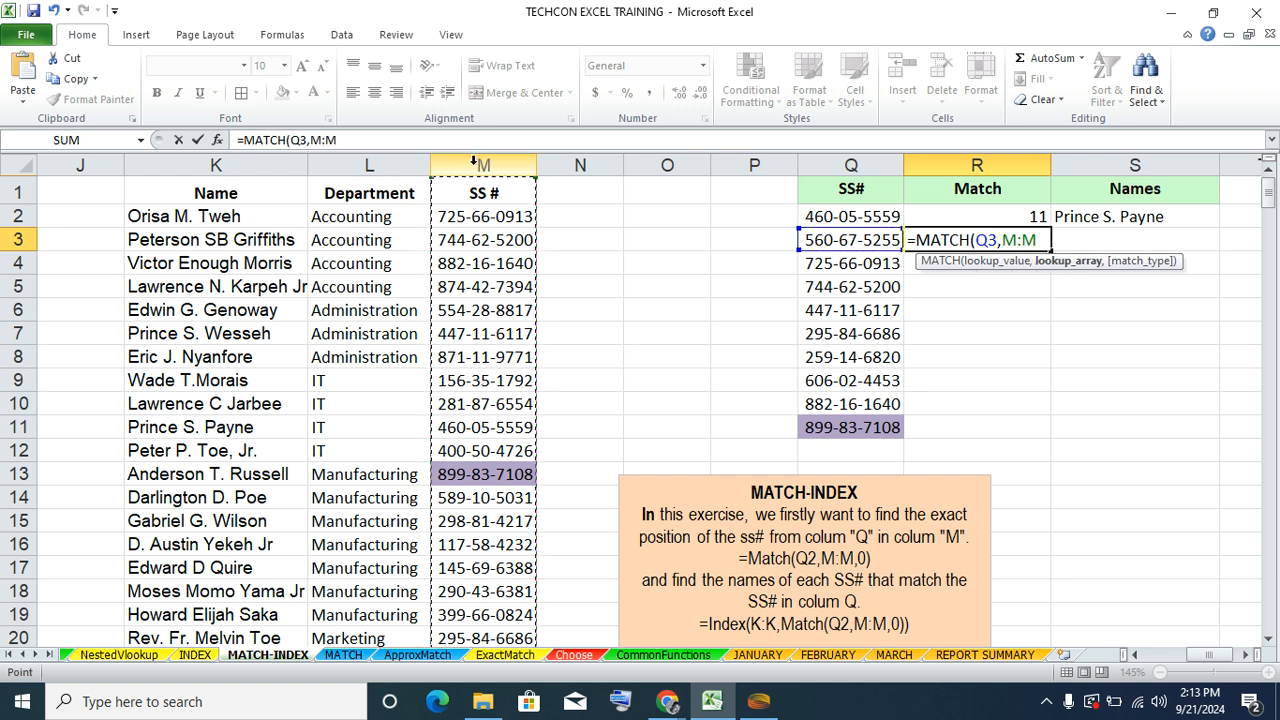
pyautogui.write(',')
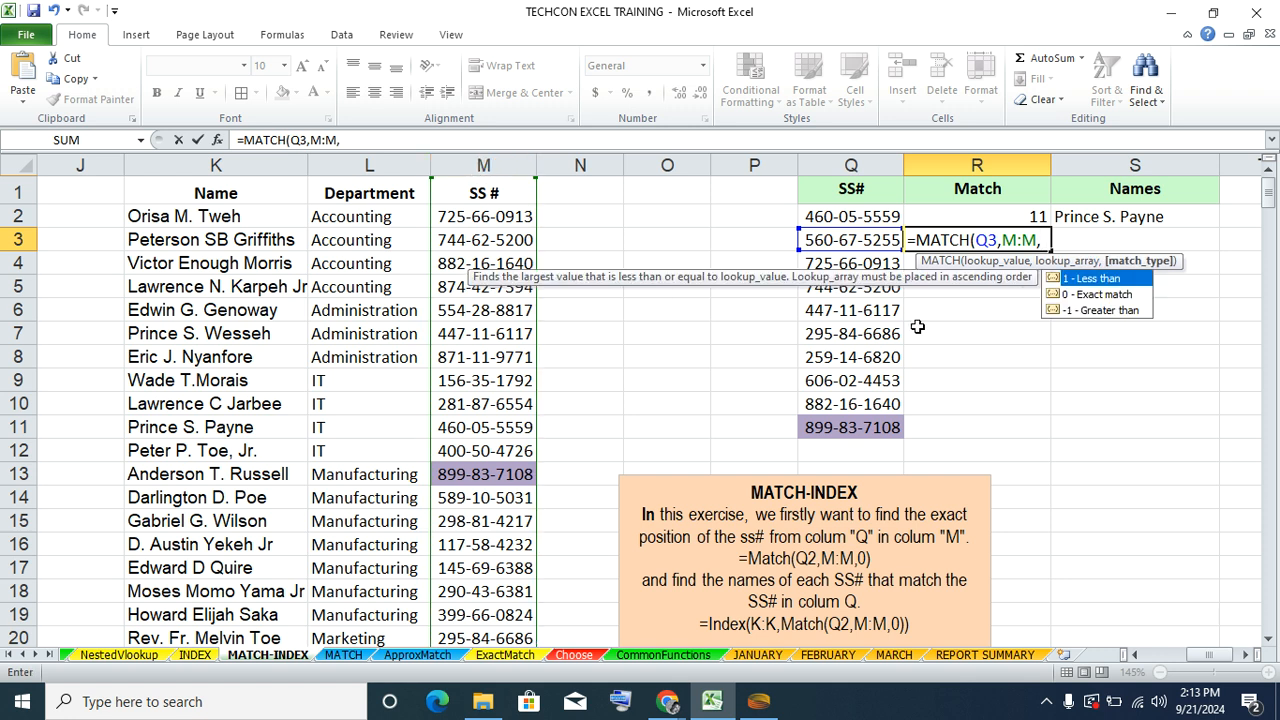
pyautogui.write('0)')
pyautogui.press('Return')
# - Compare the SS# in Q3 with the one in M27 to check the match position in R3
pyautogui.click(994, 236)
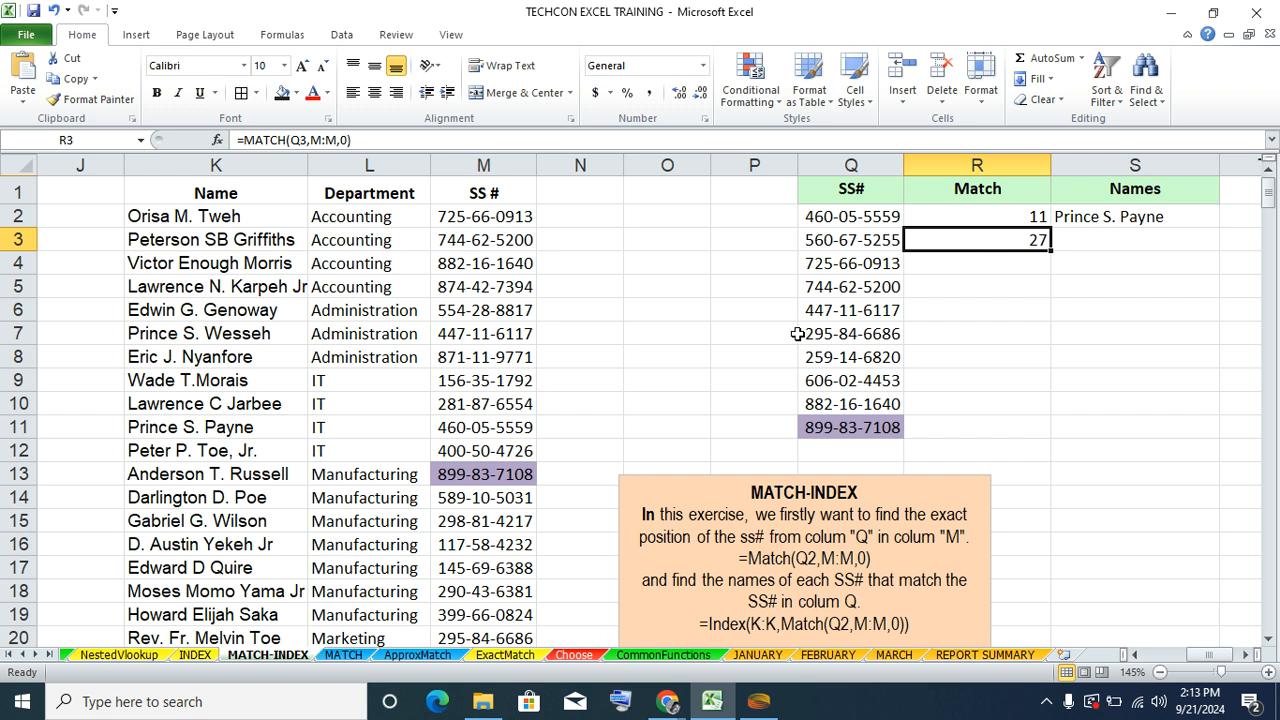
pyautogui.click(872, 240)
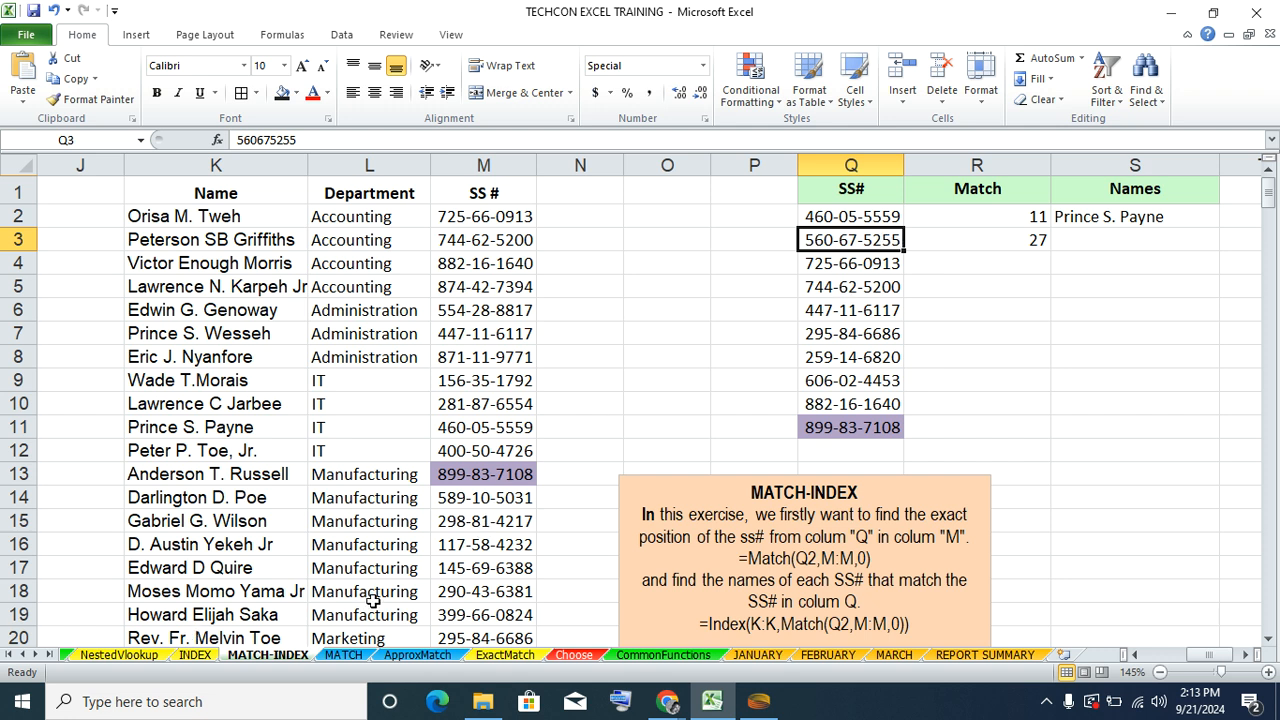
pyautogui.scroll(-1, 420, 600)
pyautogui.scroll(-2, 432, 597)
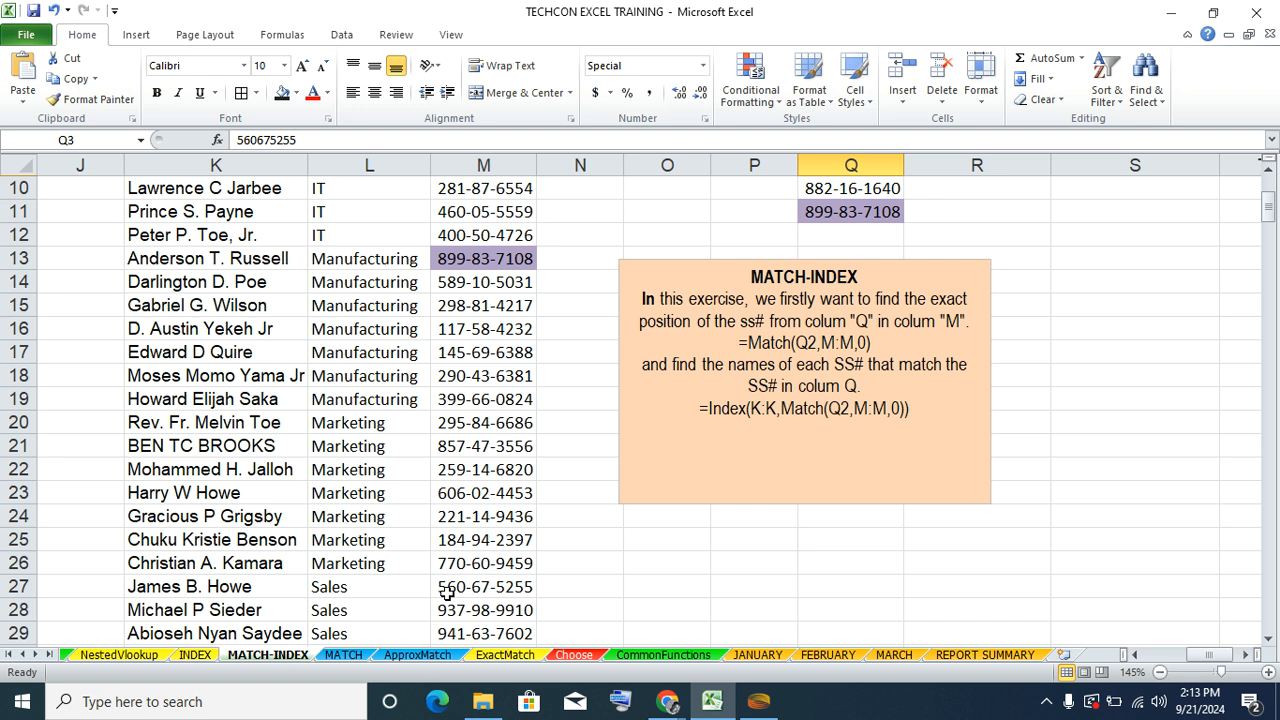
pyautogui.click(462, 586)
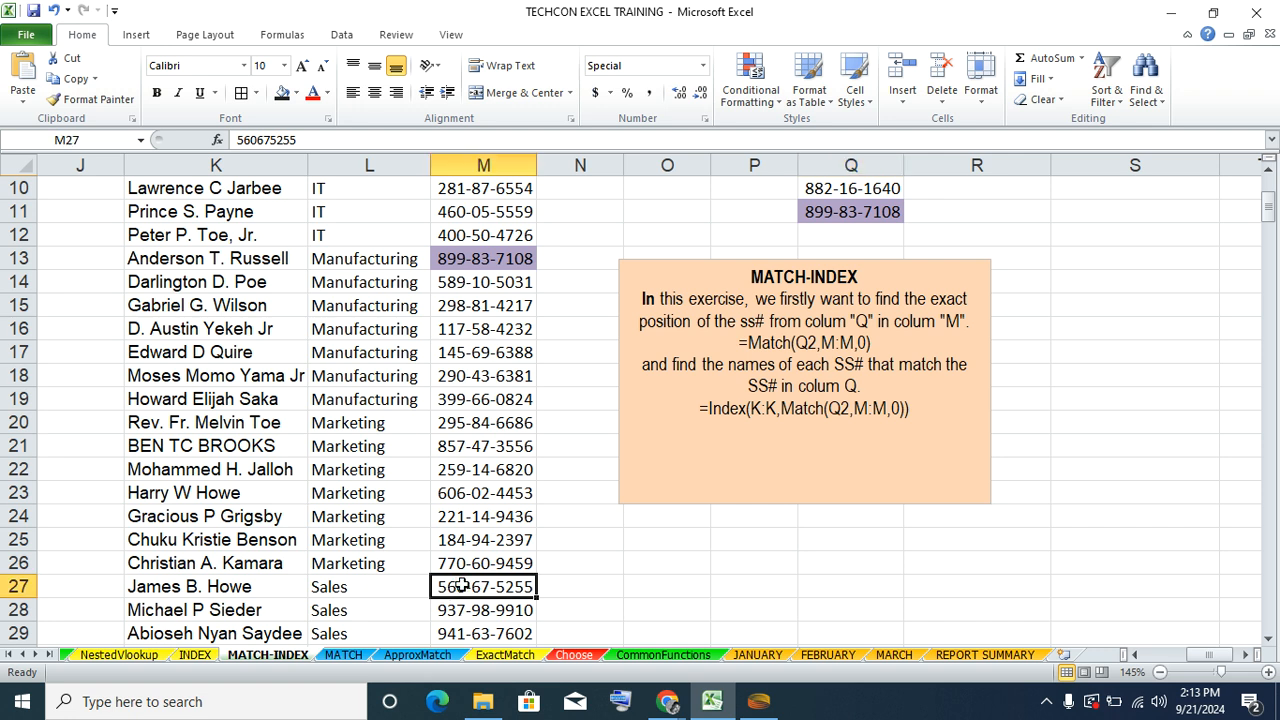
pyautogui.scroll(3, 515, 538)
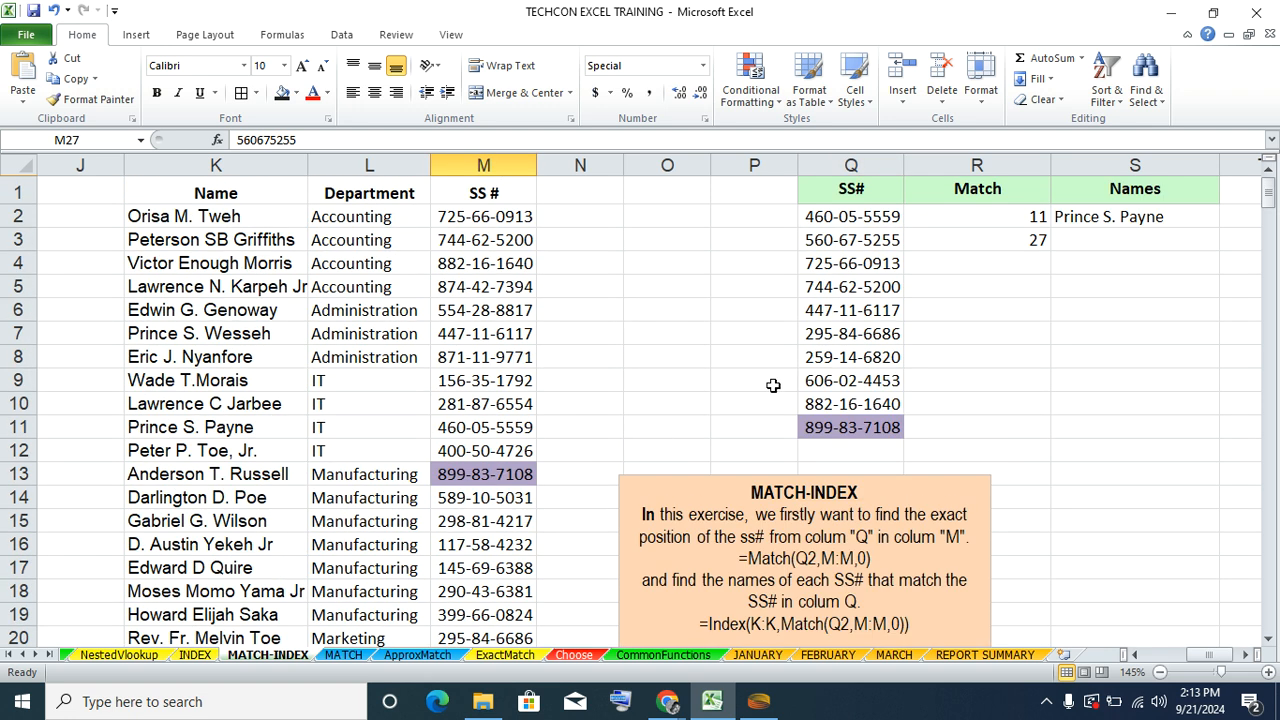
# - Fill the MATCH formula from R3 down through R11 and check R4's position against the SS# in M2
pyautogui.click(989, 241)
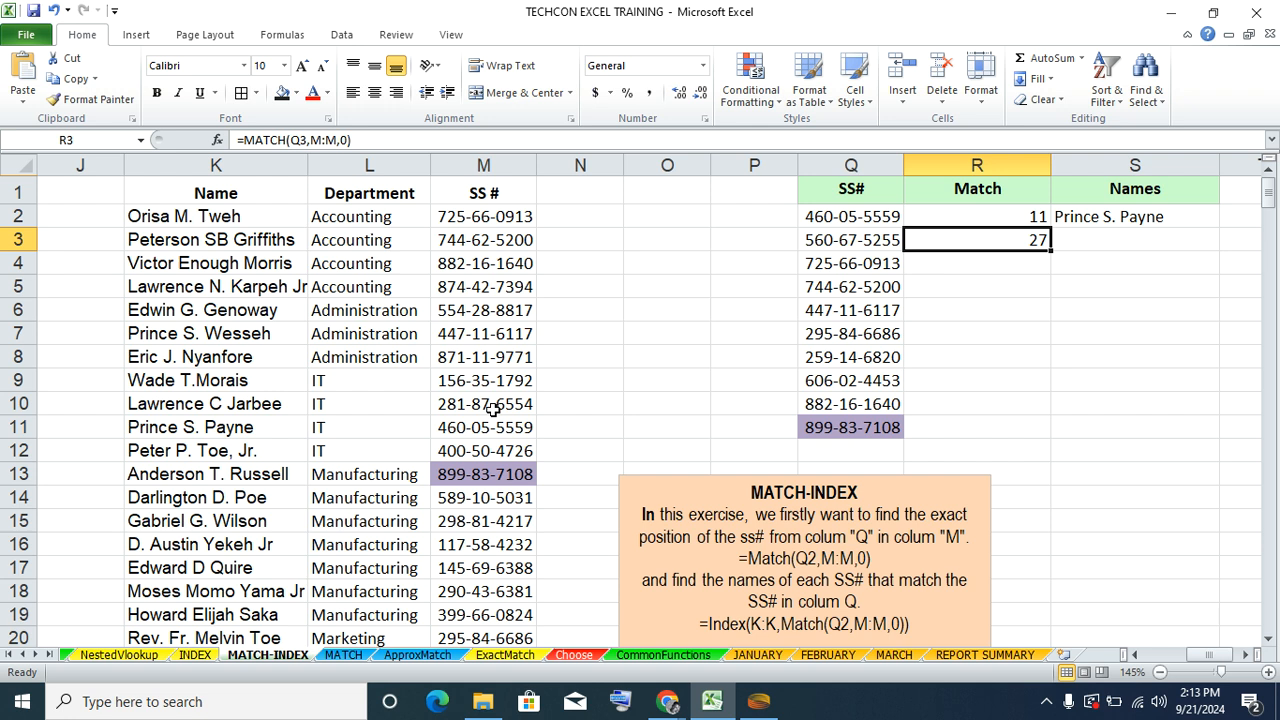
pyautogui.doubleClick(1048, 248)
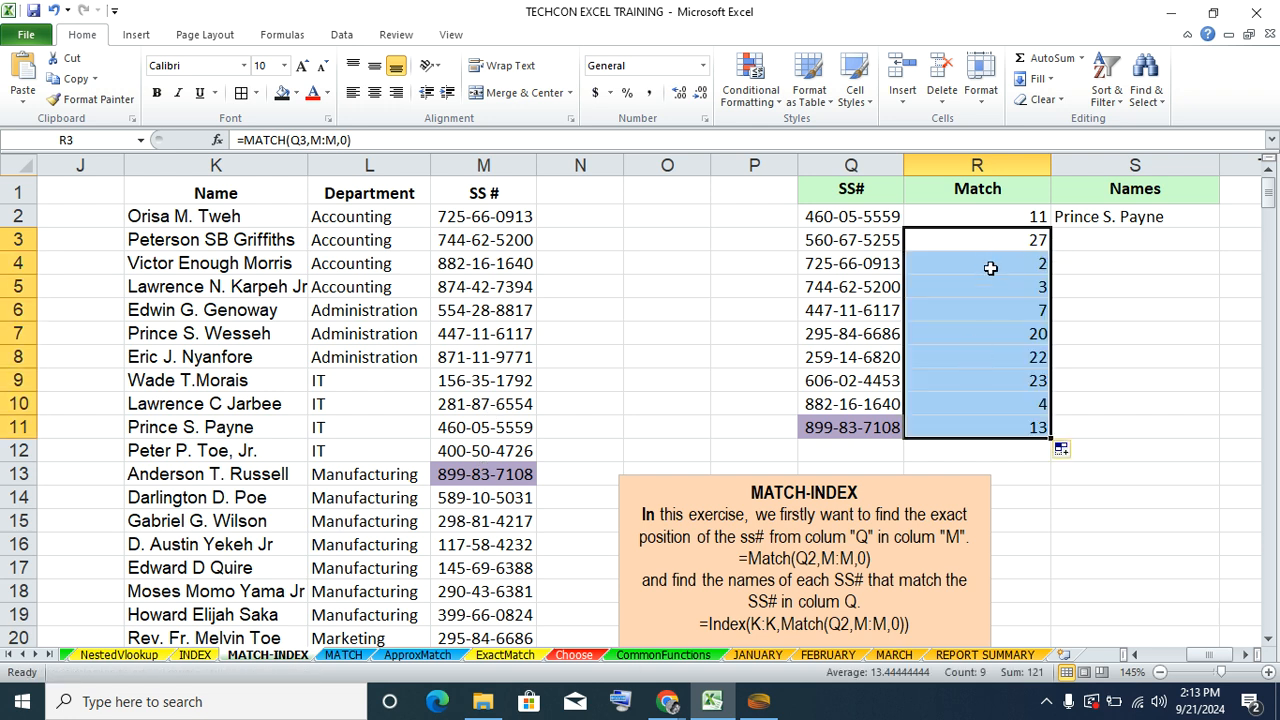
pyautogui.click(990, 268)
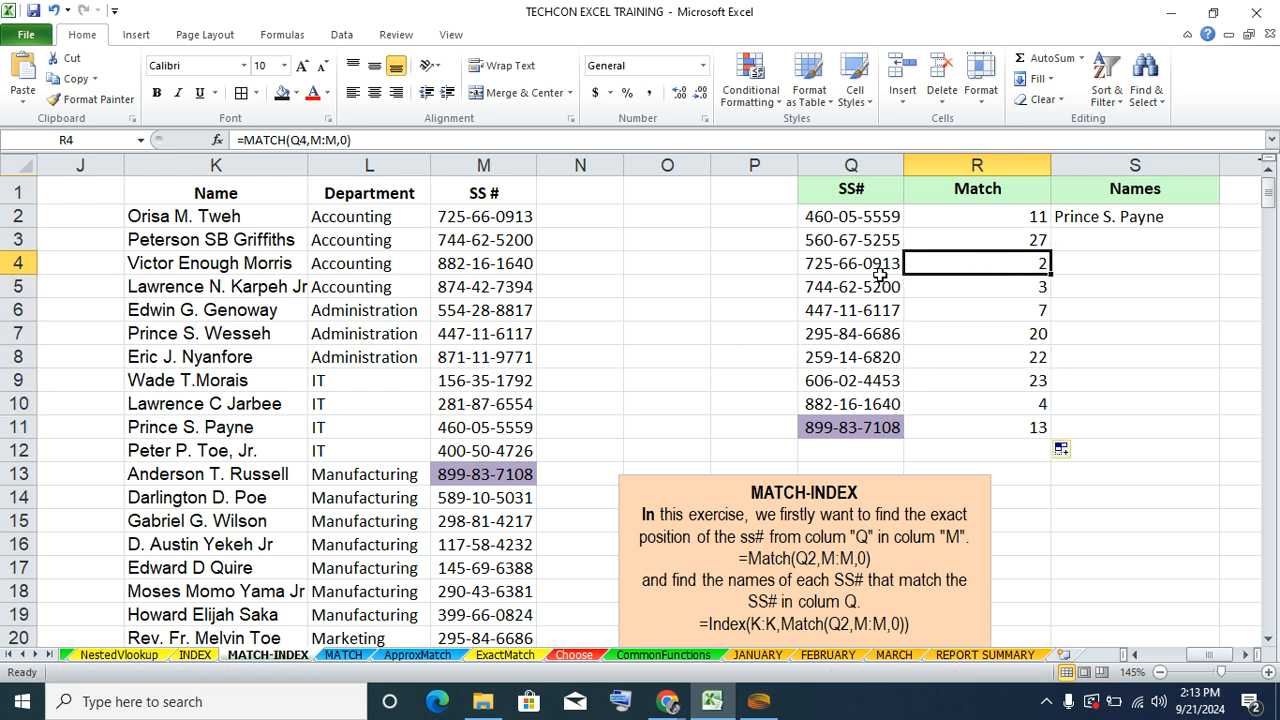
pyautogui.click(515, 222)
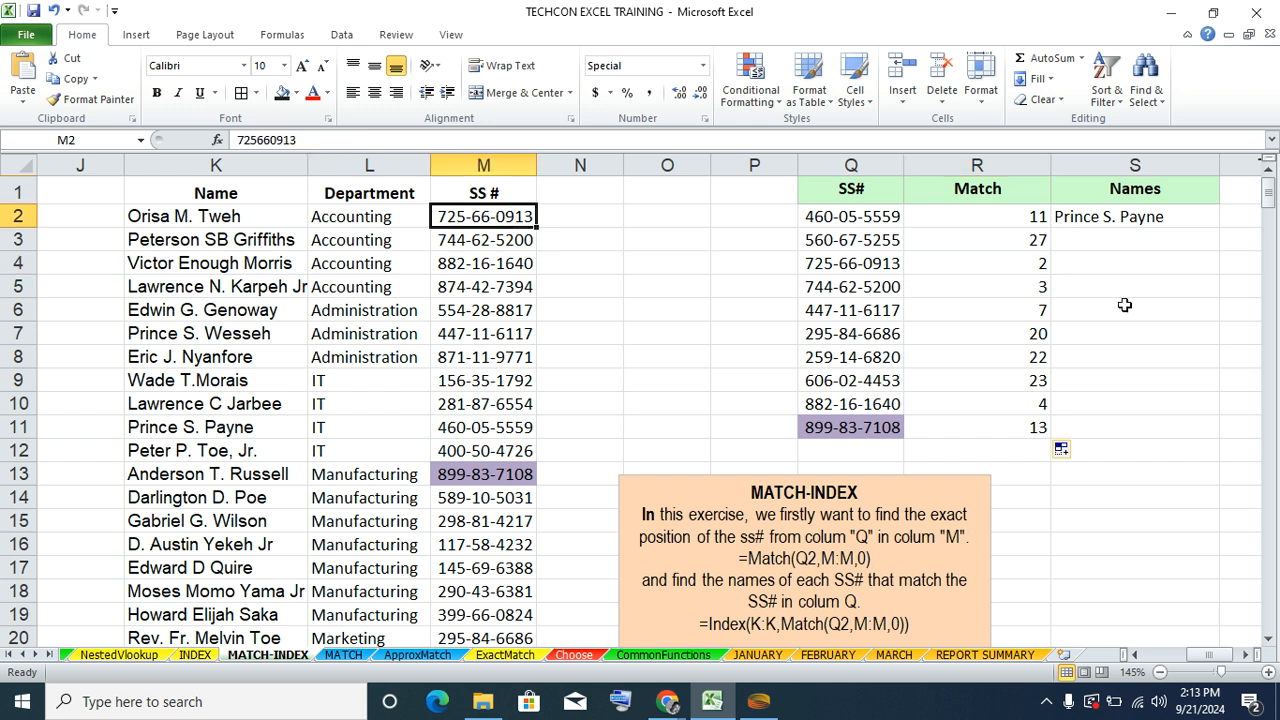
# - Review the INDEX explanation and the transportation cost lookup on the INDEX sheet
pyautogui.click(1109, 245)
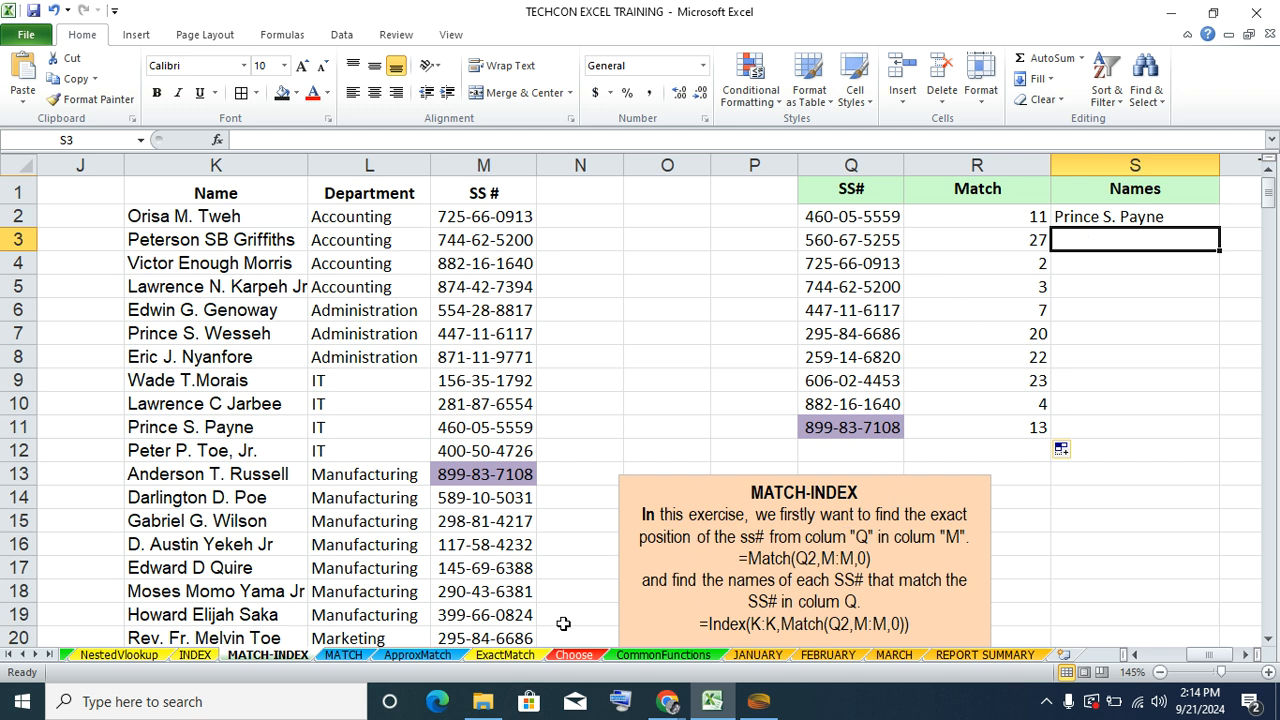
pyautogui.click(195, 656)
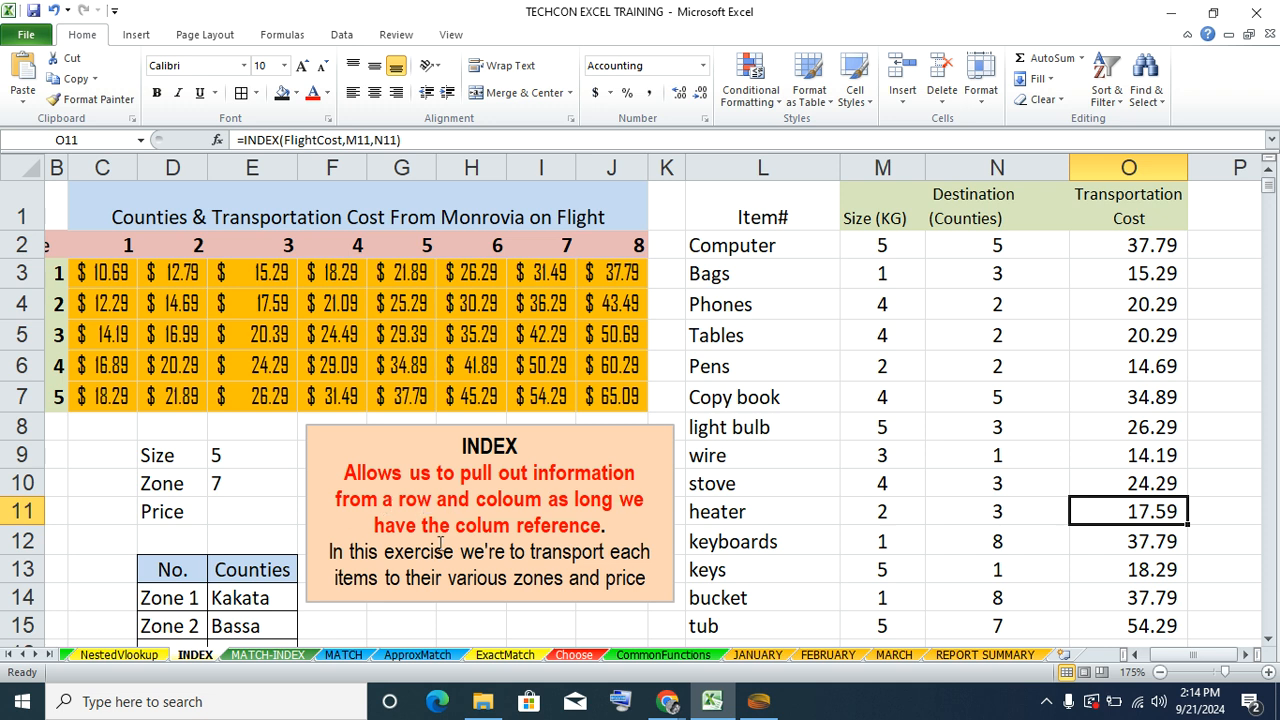
# - Switch to the Google Meet call, admit the waiting participant, and return to the Excel workbook
pyautogui.moveTo(668, 701)
pyautogui.click(617, 631)
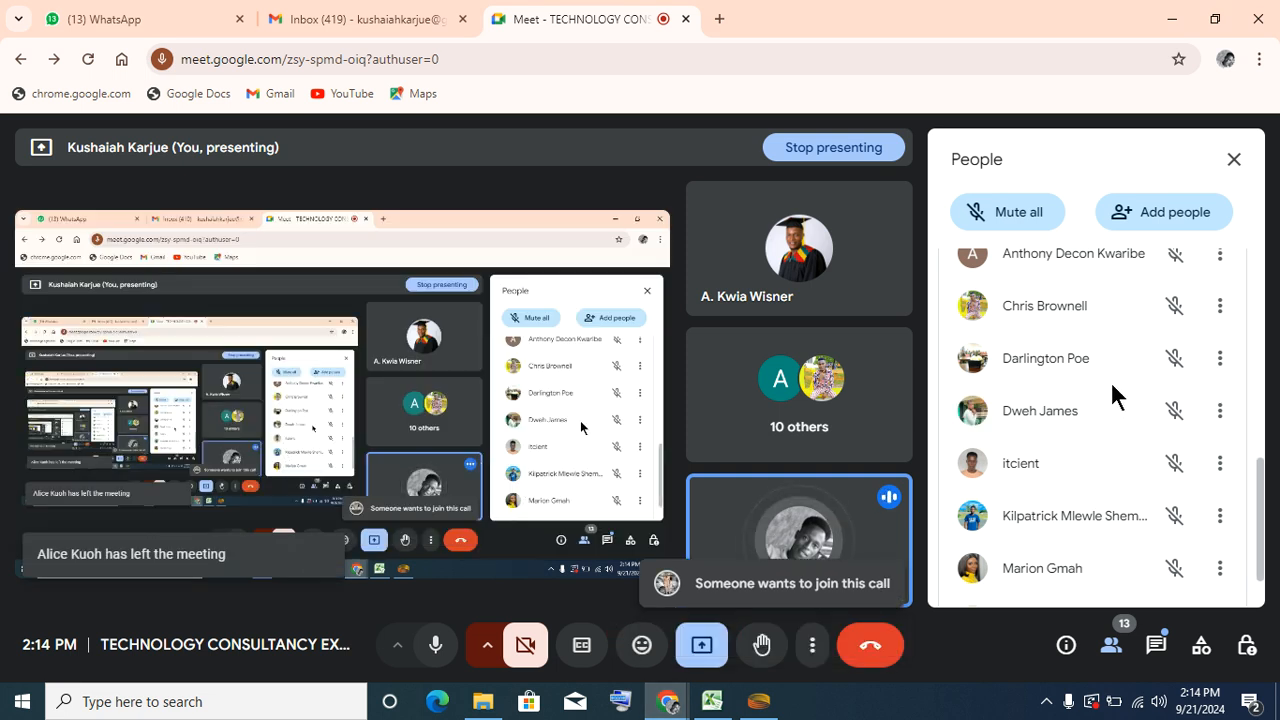
pyautogui.scroll(5, 1110, 381)
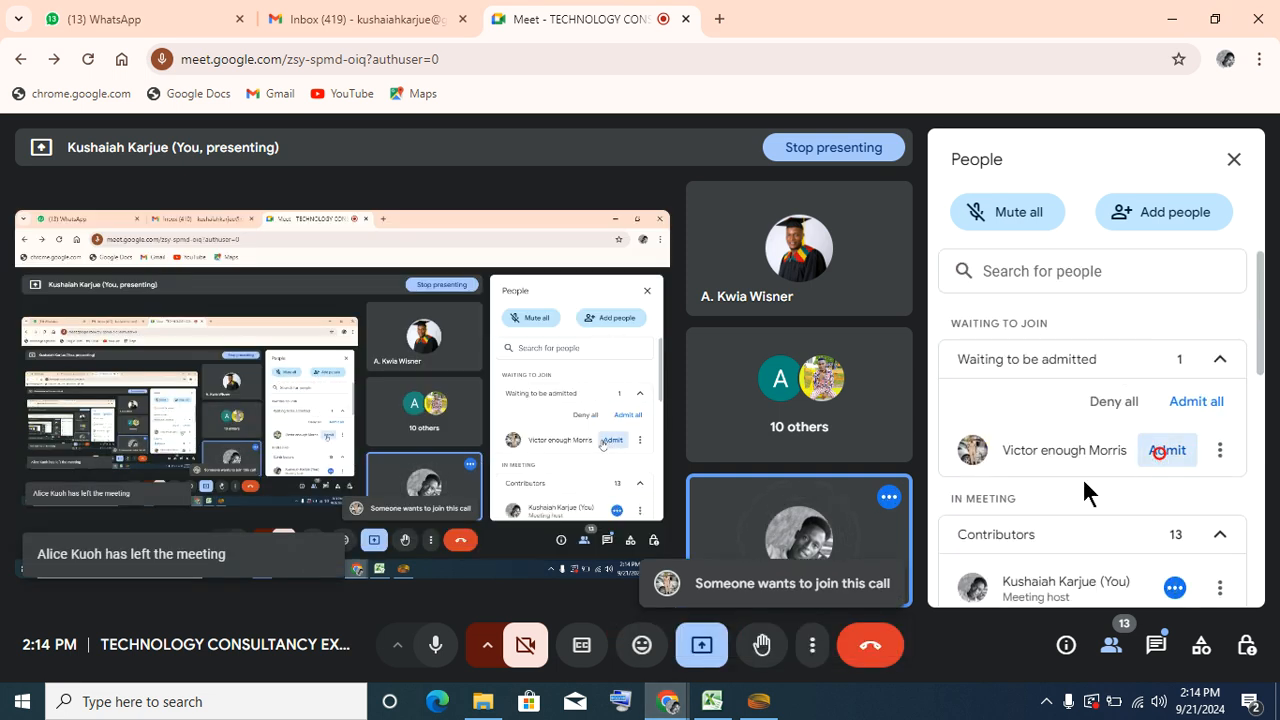
pyautogui.click(712, 701)
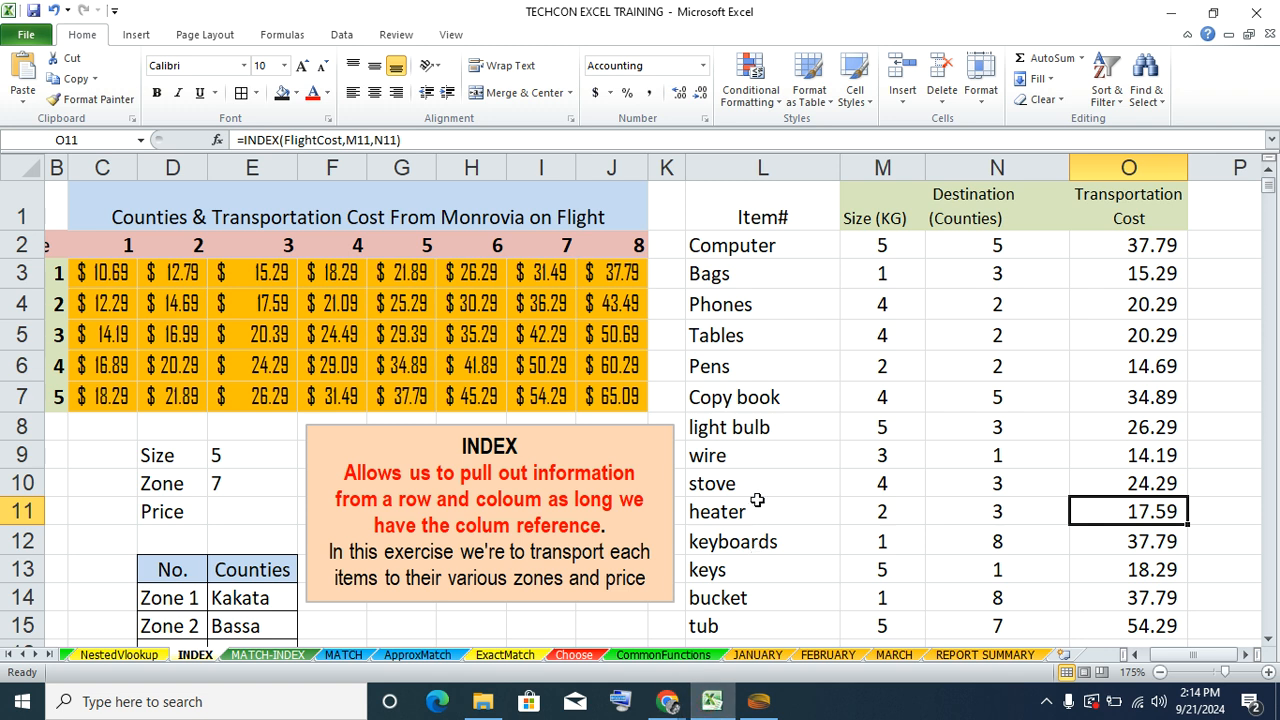
# - Look through the ExactMatch, ApproxMatch and MATCH sheets and return to the MATCH-INDEX sheet
pyautogui.click(510, 658)
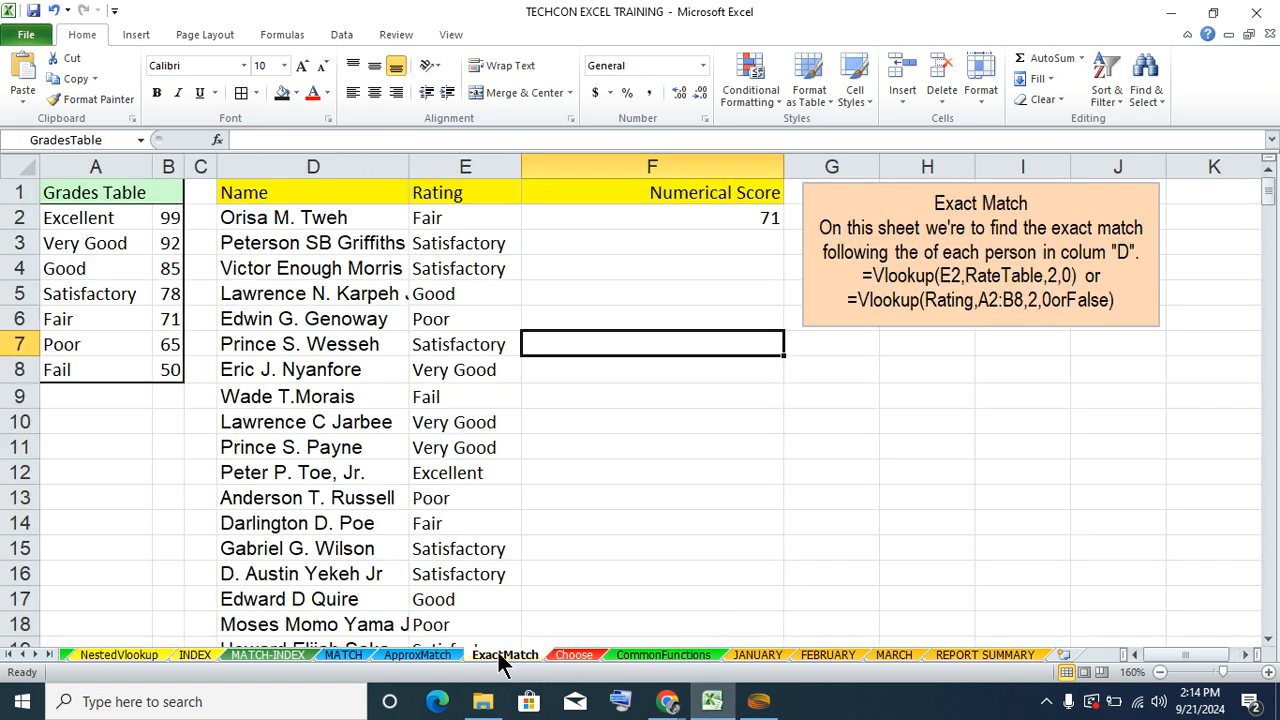
pyautogui.click(421, 658)
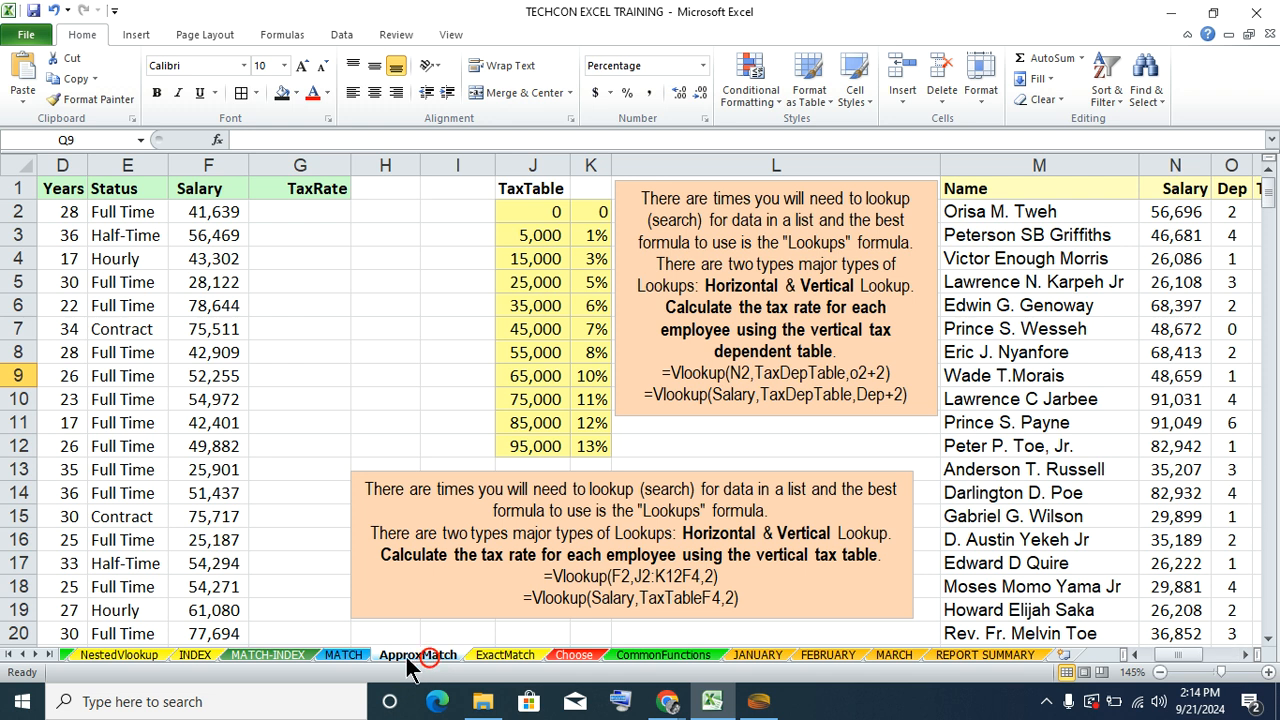
pyautogui.click(343, 656)
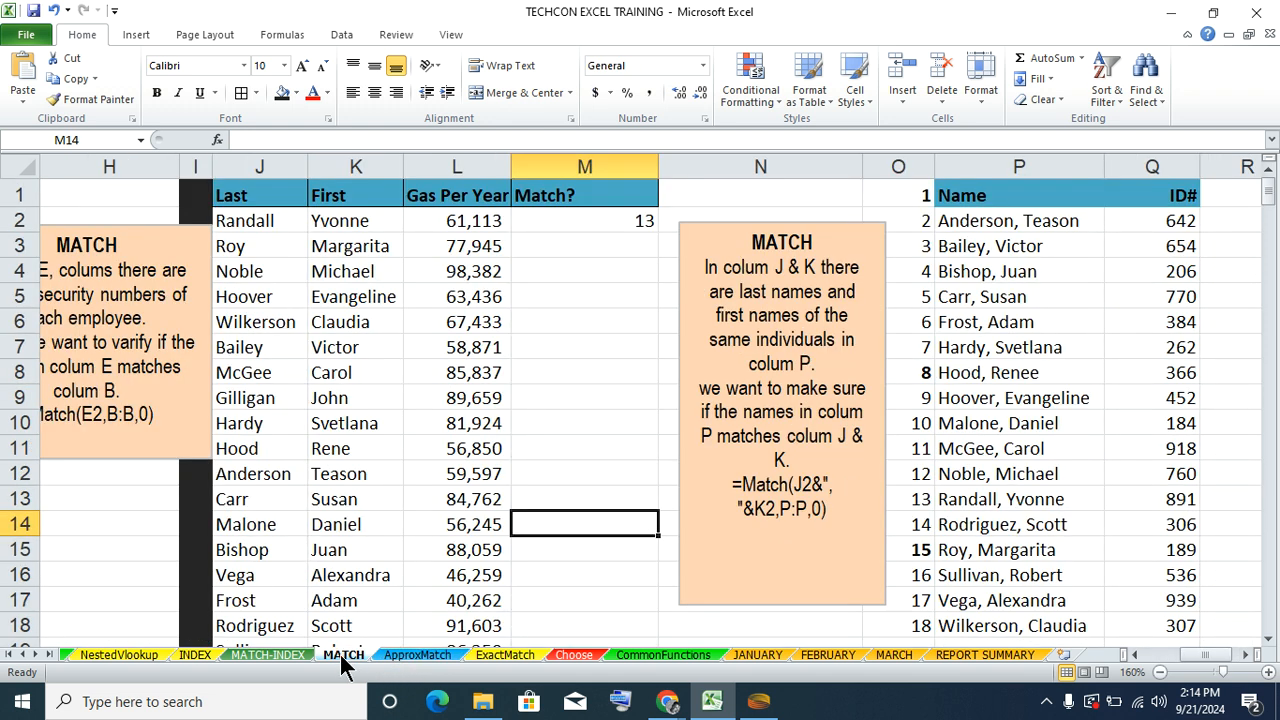
pyautogui.click(295, 660)
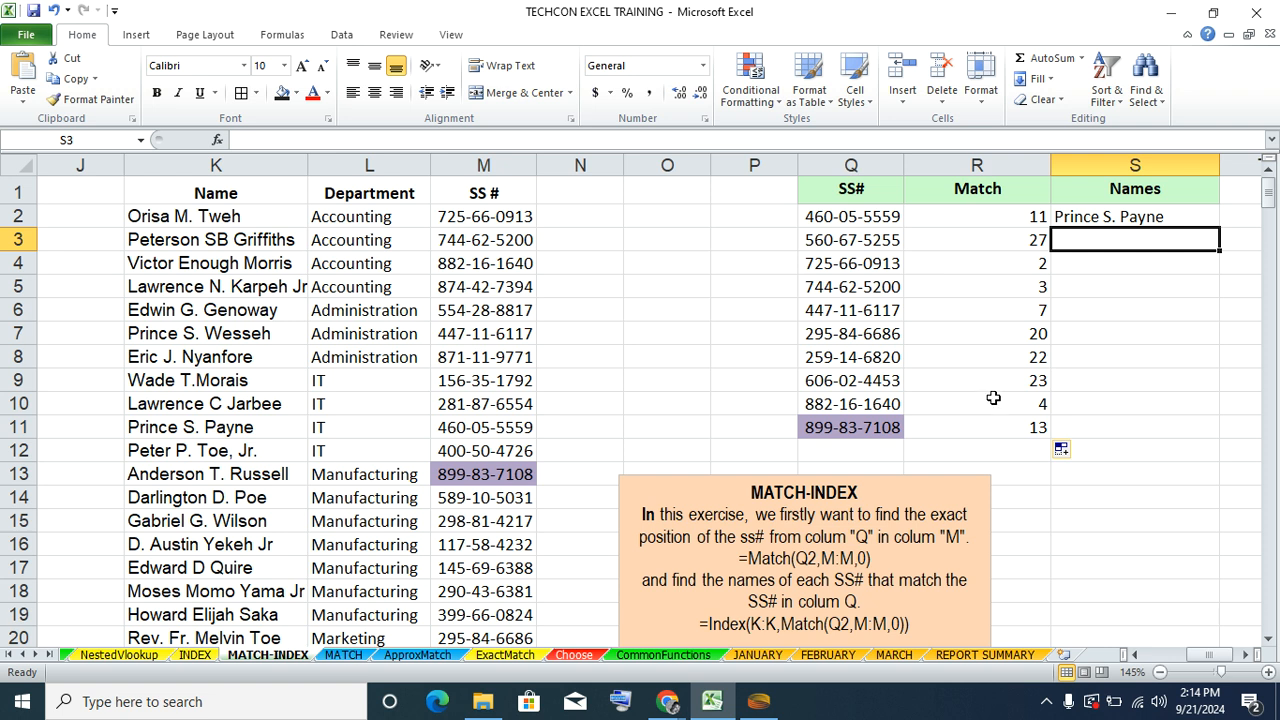
# - Enter =INDEX(K:K,MATCH(Q3,M:M,0)) in S3 to return the name matching Q3's SS#
pyautogui.write('=')
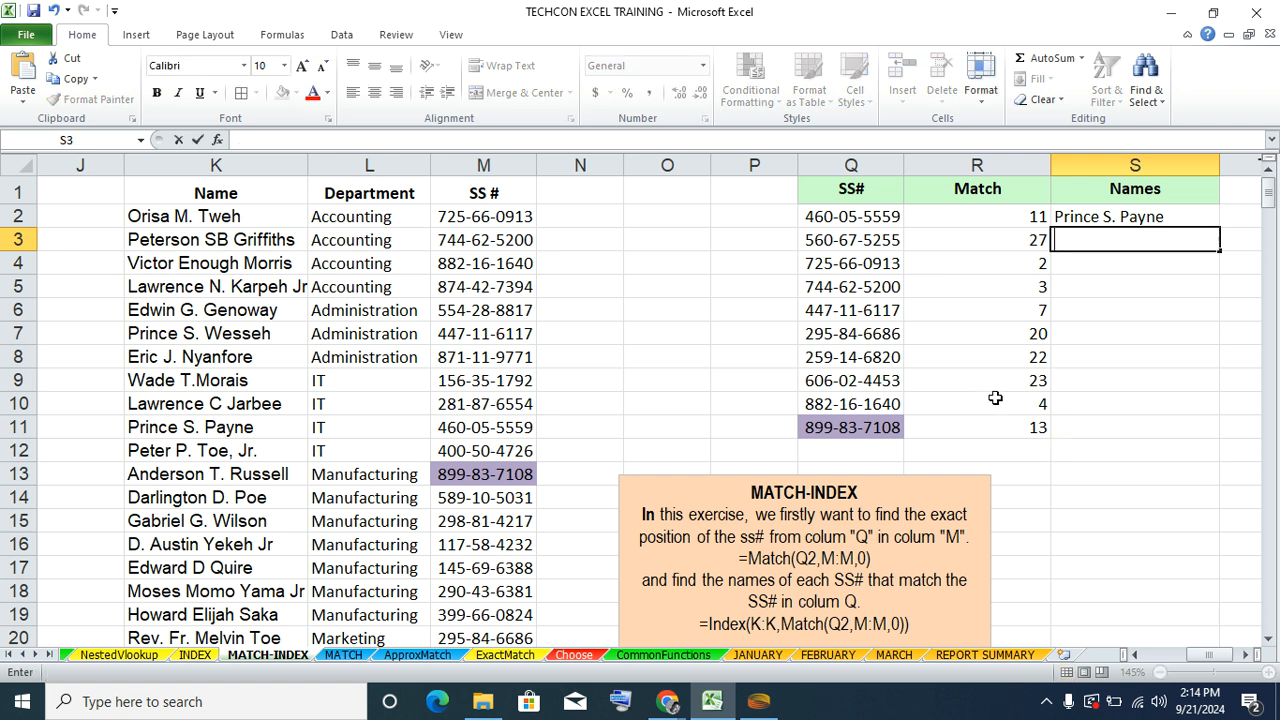
pyautogui.write('INDE')
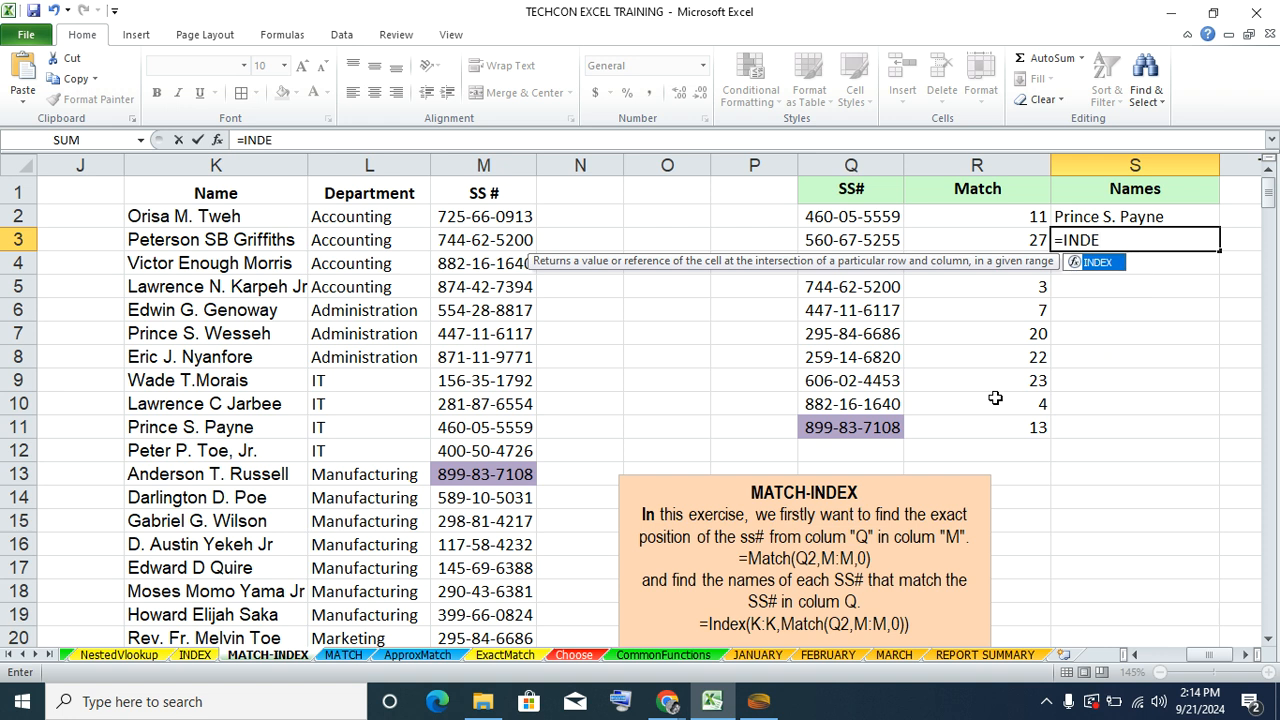
pyautogui.press('Tab')
pyautogui.write(',')
pyautogui.press('BackSpace')
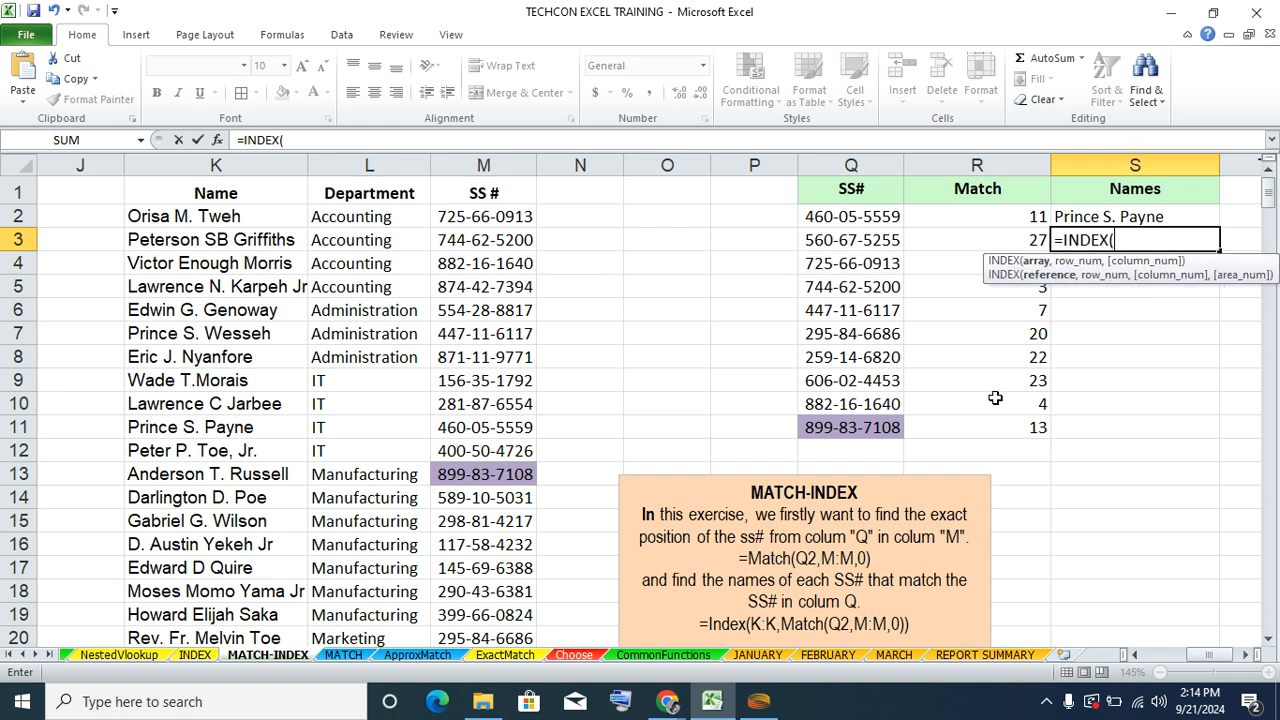
pyautogui.click(239, 162)
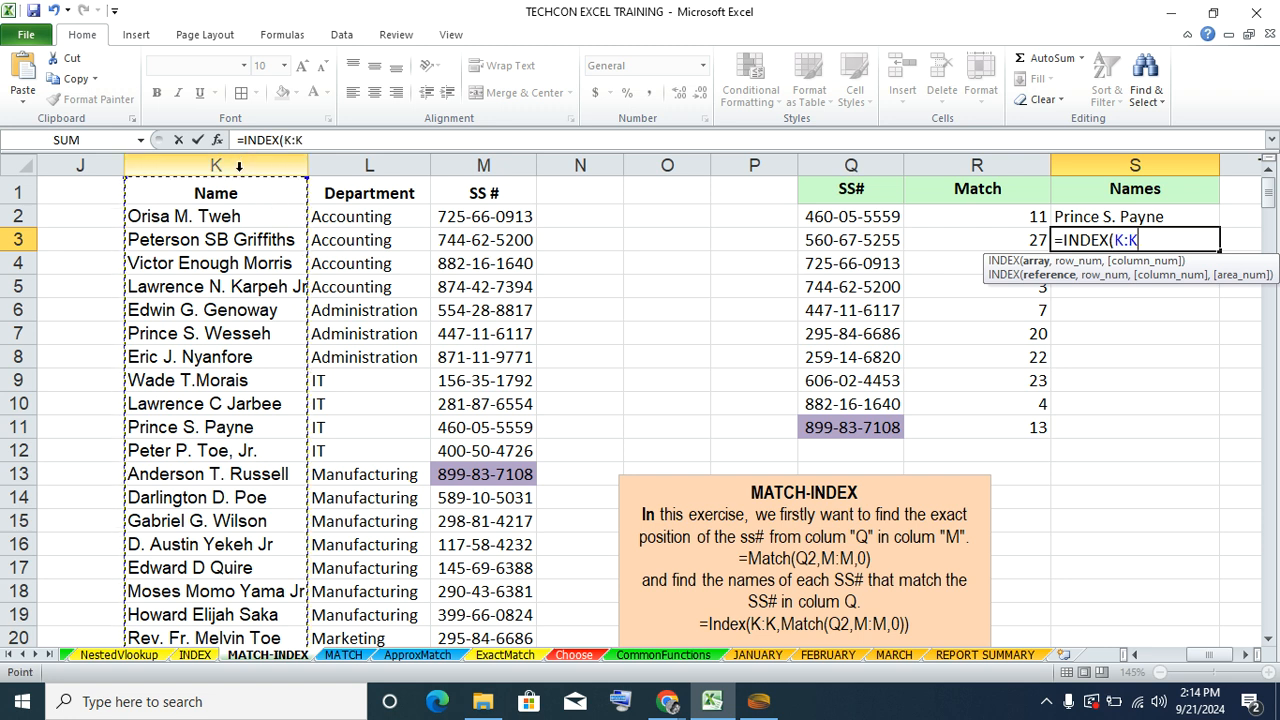
pyautogui.write(',')
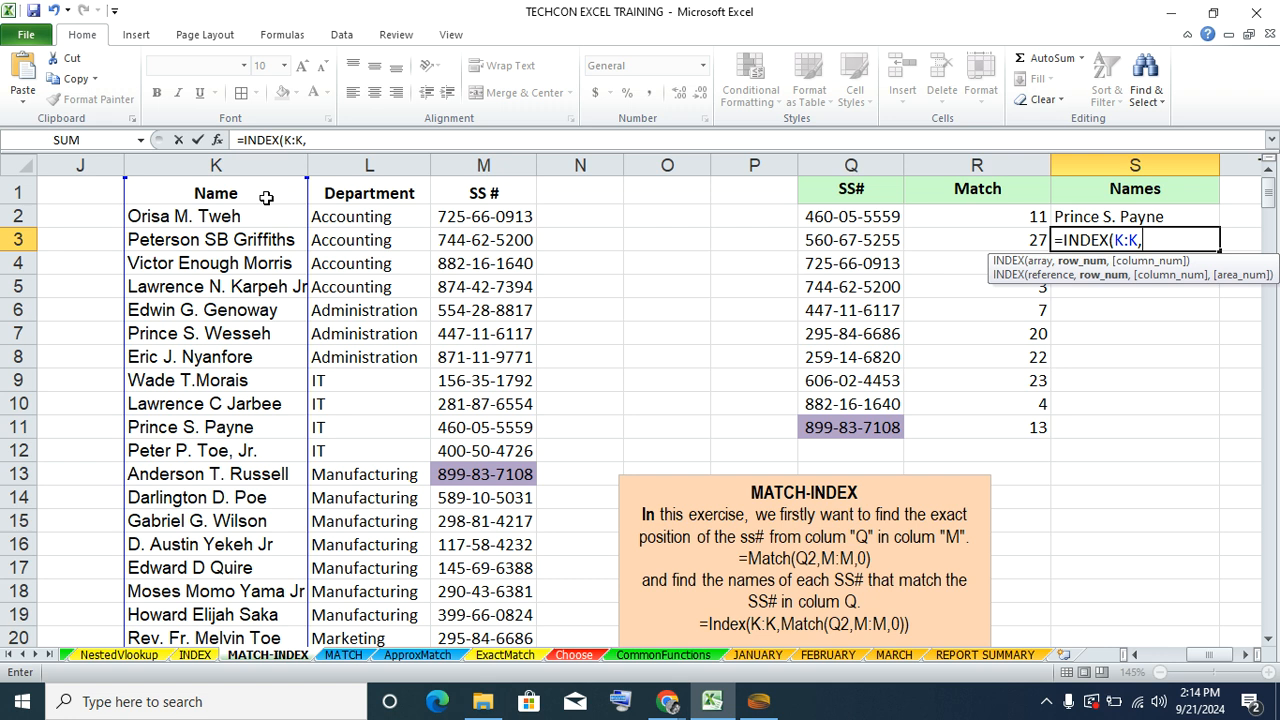
pyautogui.write('MATCH(')
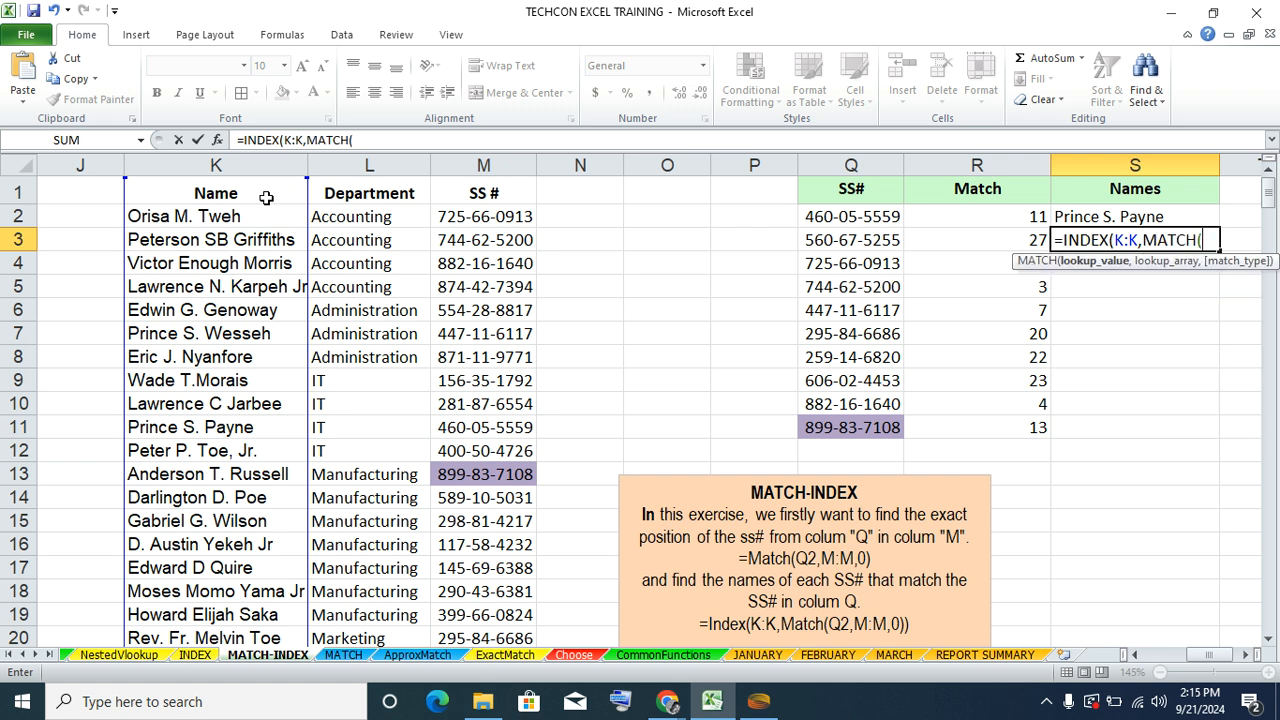
pyautogui.click(849, 241)
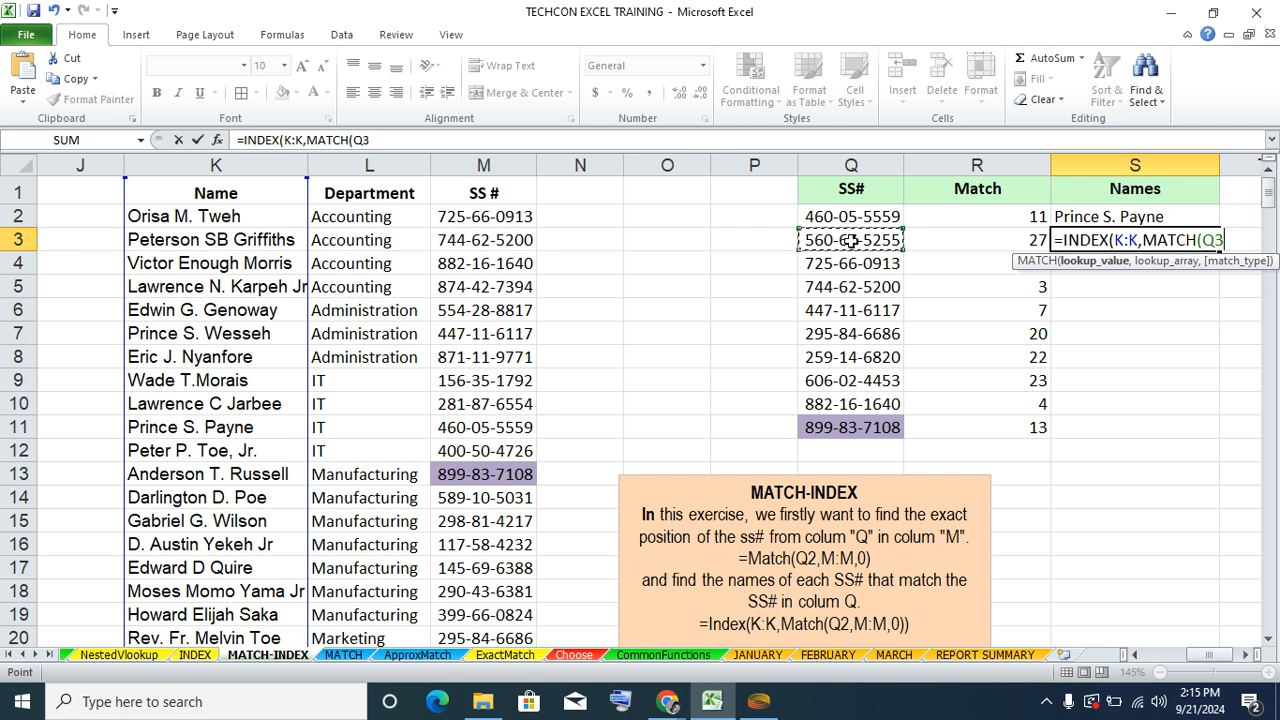
pyautogui.write(',')
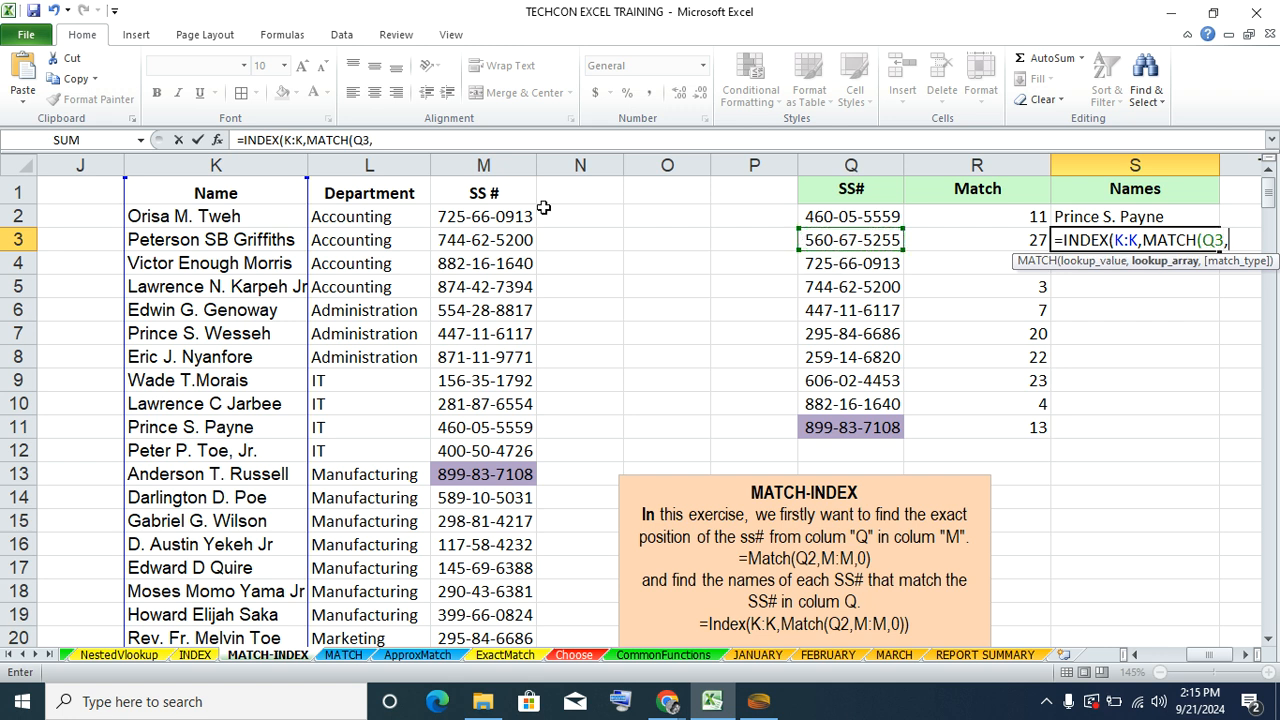
pyautogui.click(470, 168)
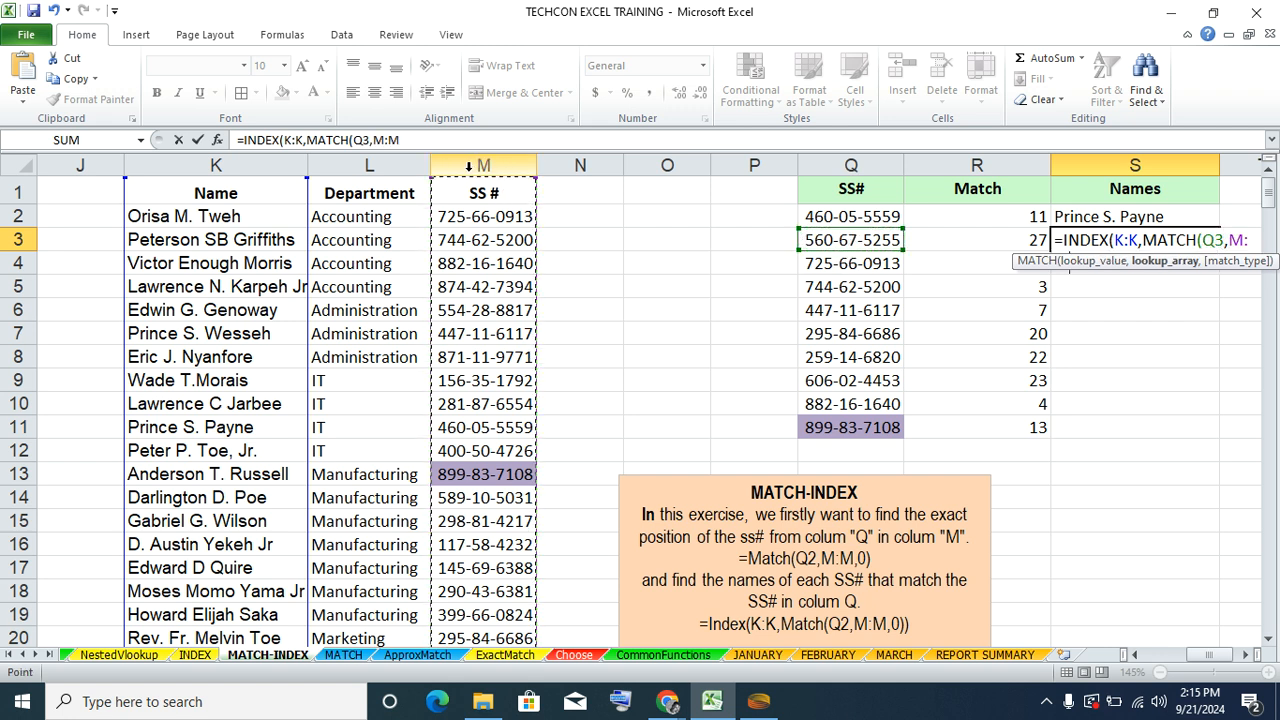
pyautogui.write(',')
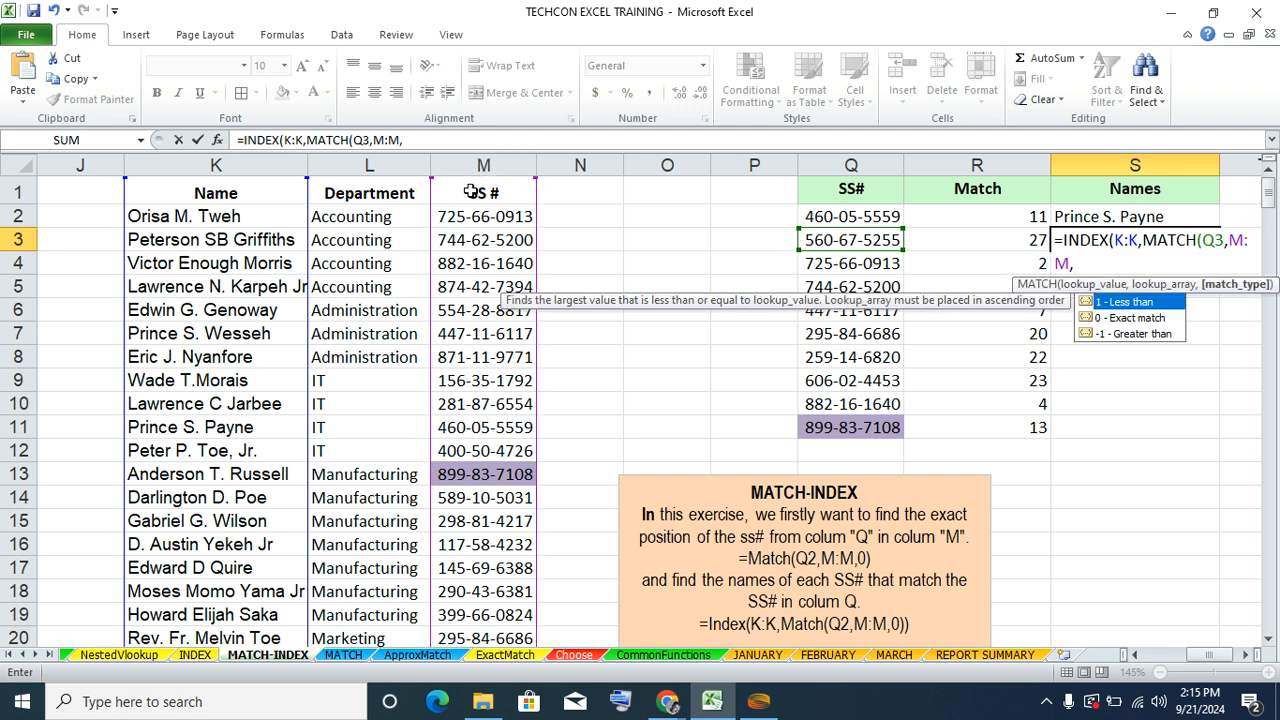
pyautogui.write('0)')
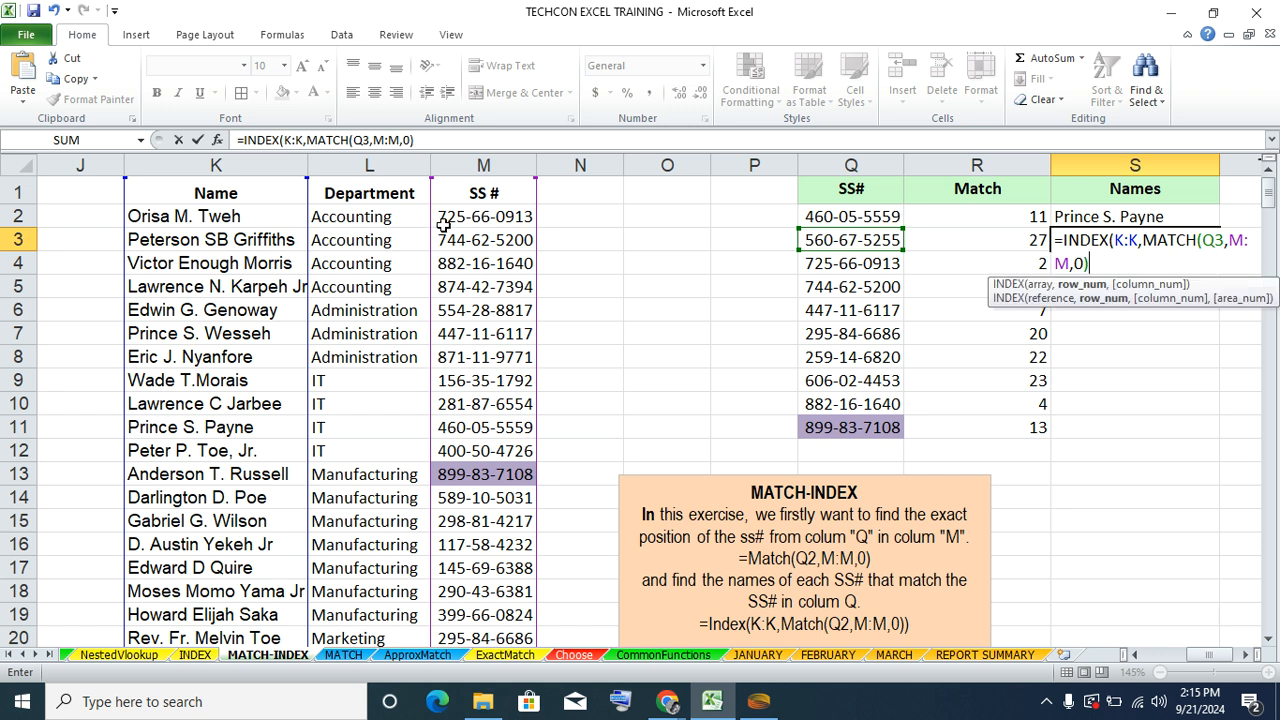
pyautogui.write(')')
pyautogui.press('Return')
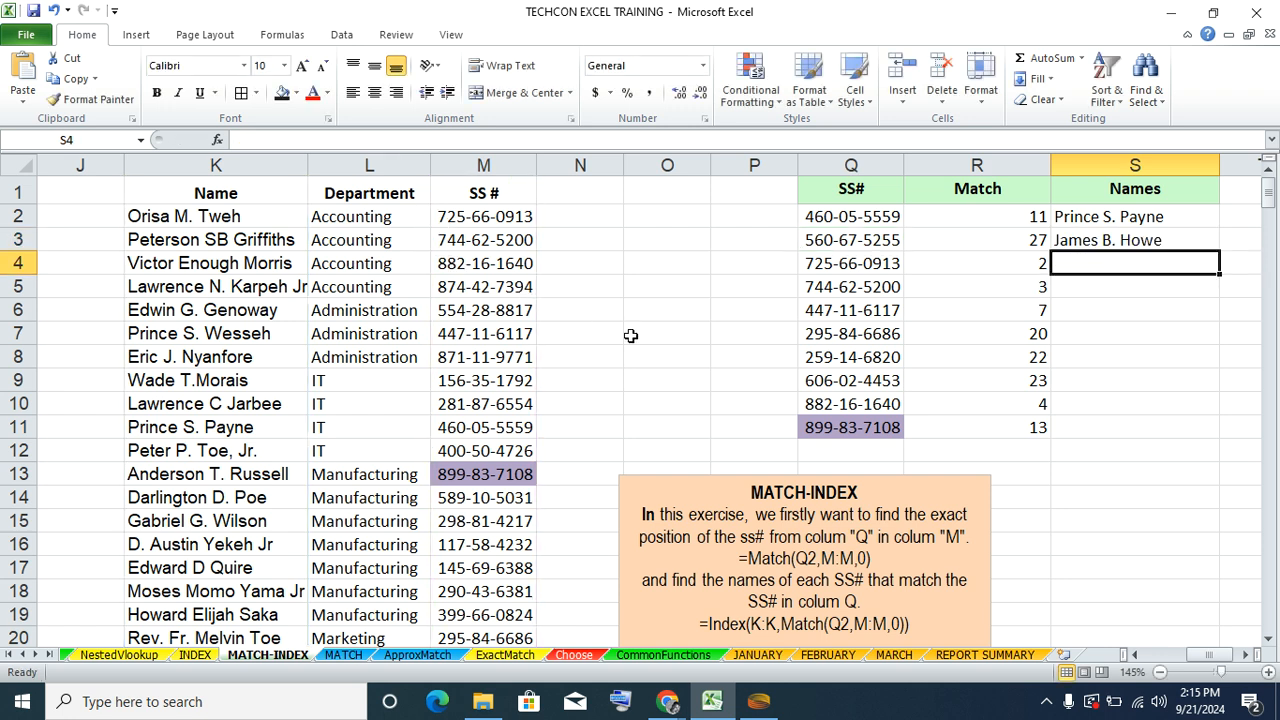
# - Check the name returned in S3 against K27, along with the SS# in Q3 and the match position in R3
pyautogui.click(1071, 240)
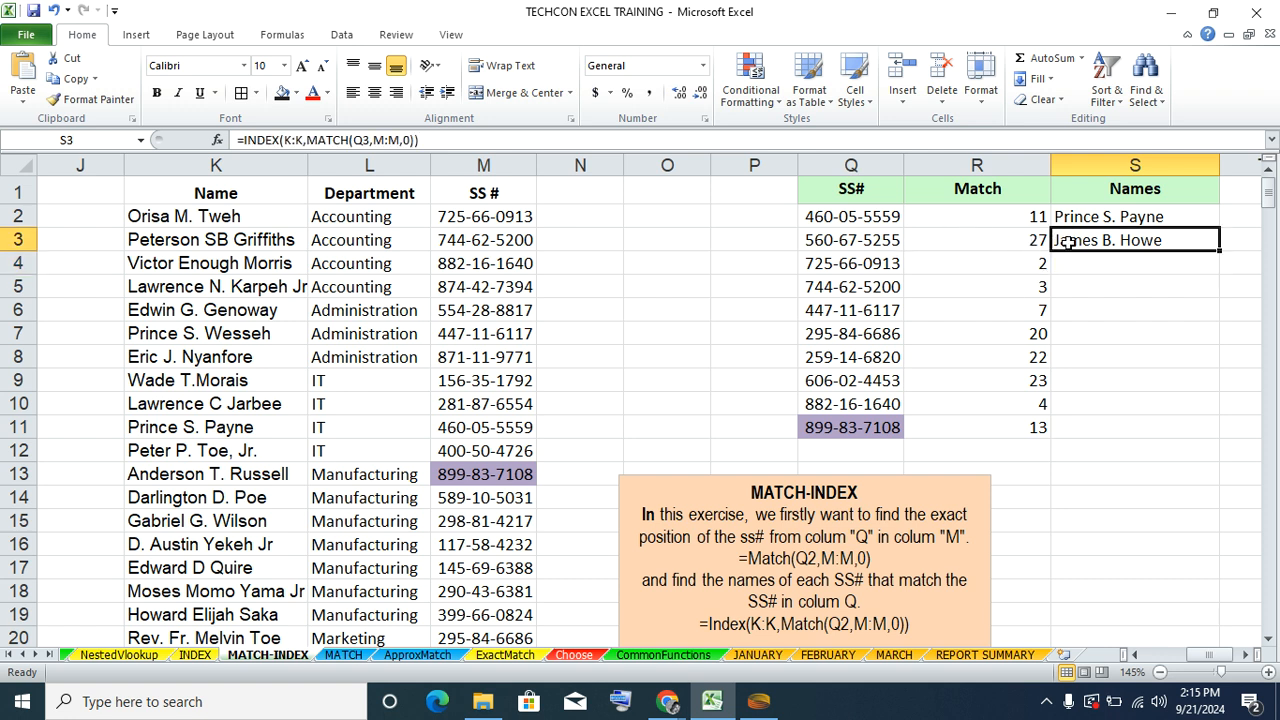
pyautogui.scroll(-3, 185, 597)
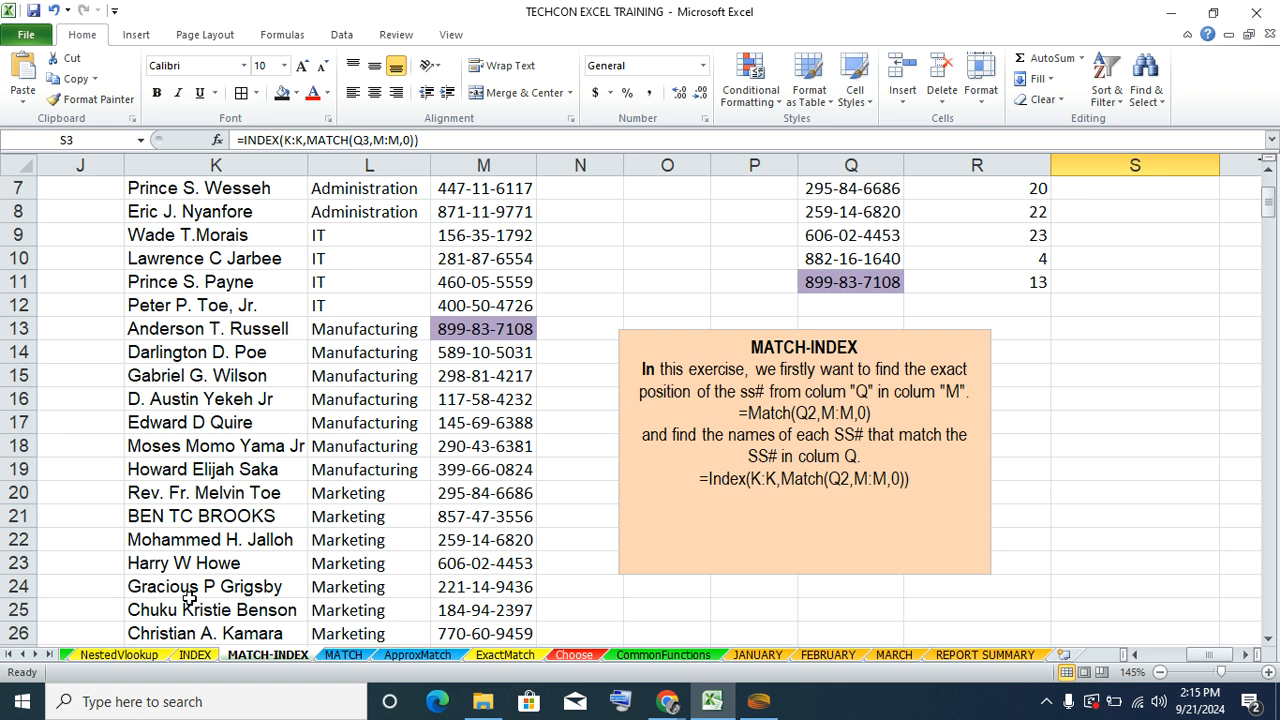
pyautogui.click(189, 588)
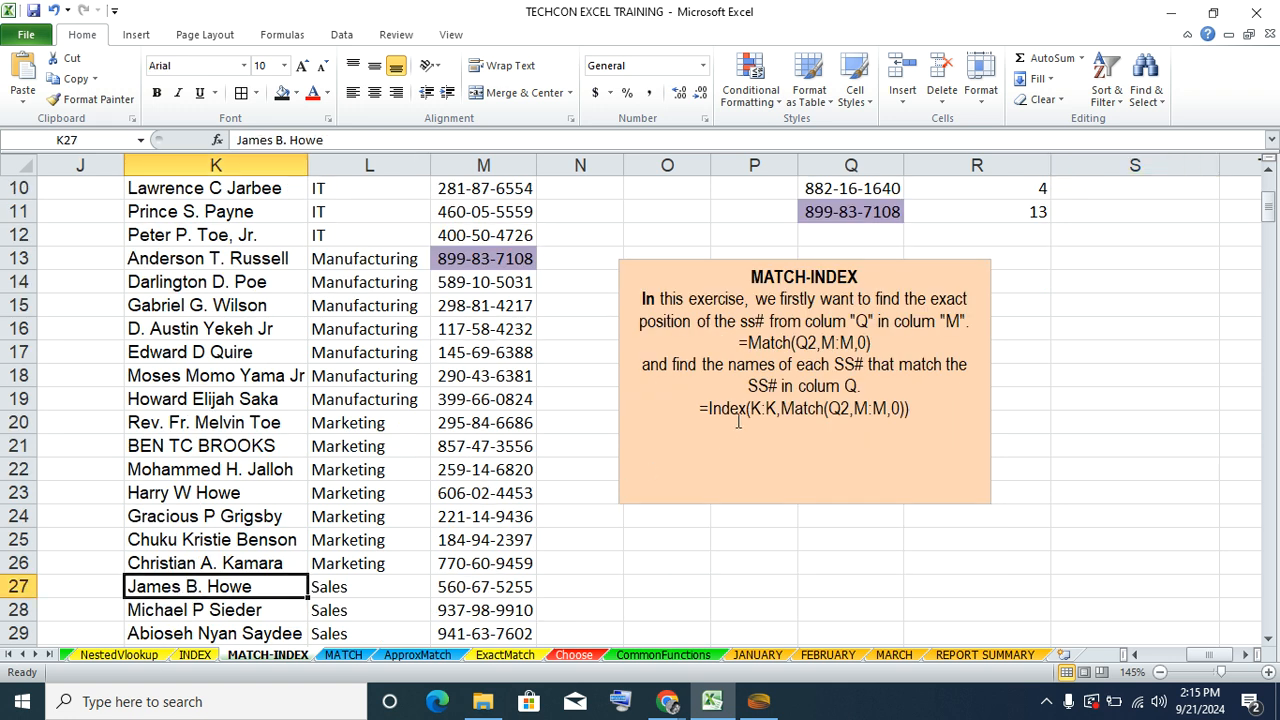
pyautogui.scroll(3, 730, 430)
pyautogui.click(851, 241)
pyautogui.click(1008, 246)
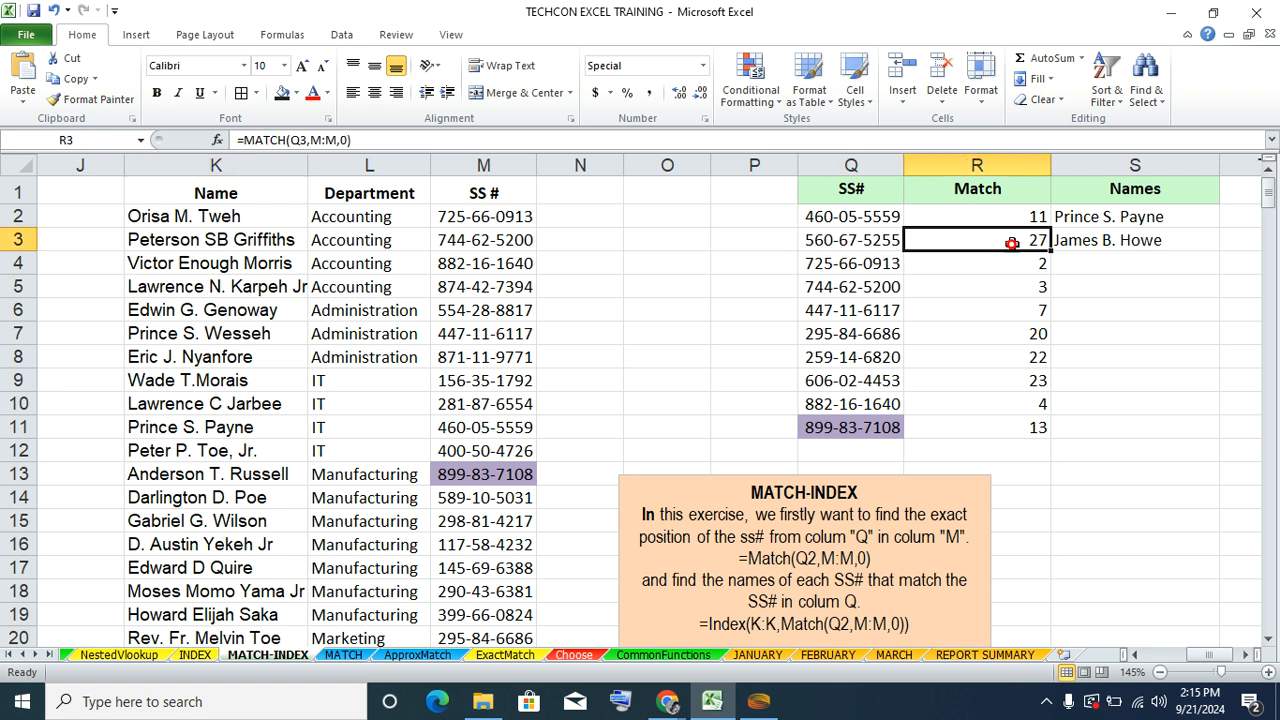
pyautogui.click(1071, 263)
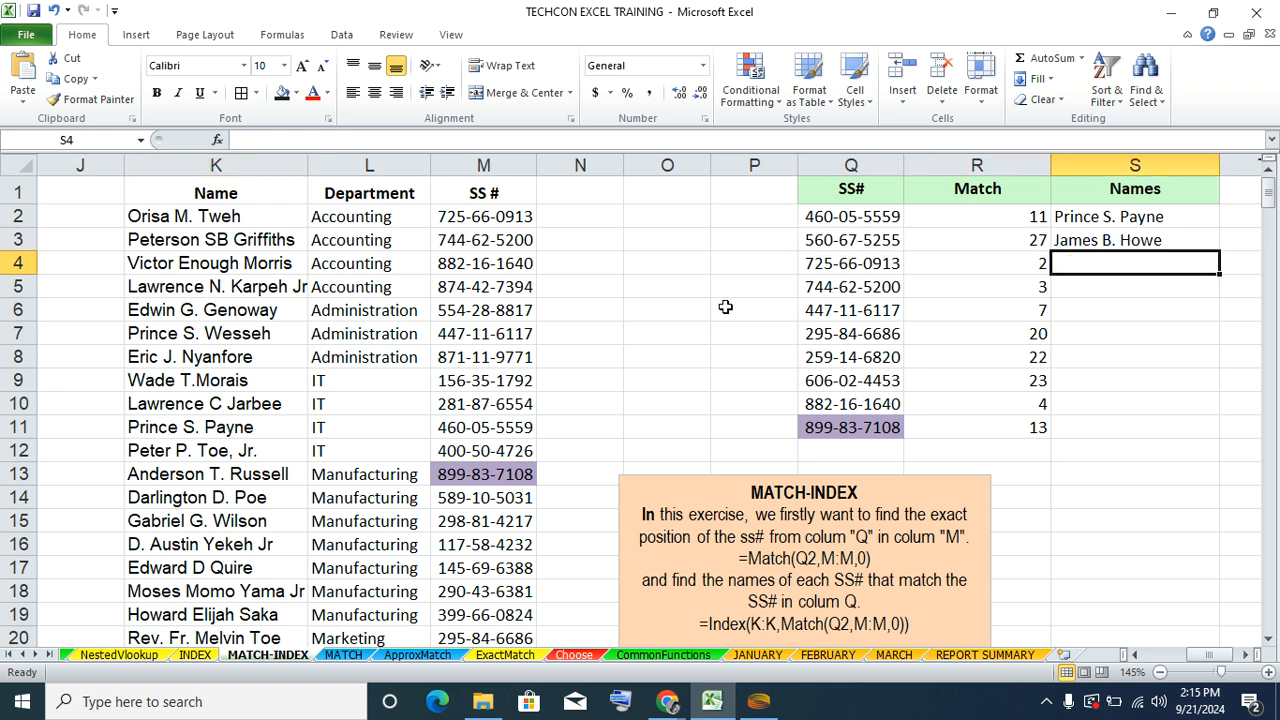
# - Enter =INDEX(K:K,MATCH(Q4,M:M,0)) in S4 to return the name matching Q4's SS#
pyautogui.scroll(-1, 725, 307)
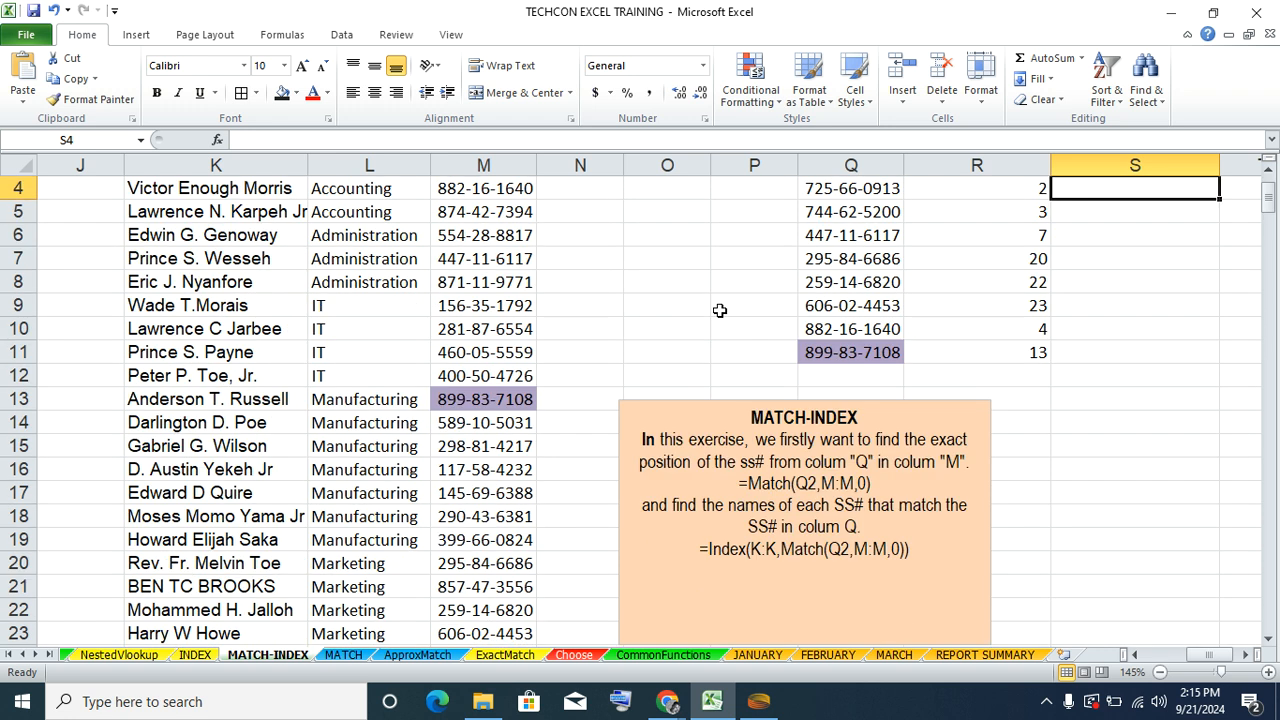
pyautogui.scroll(1, 719, 310)
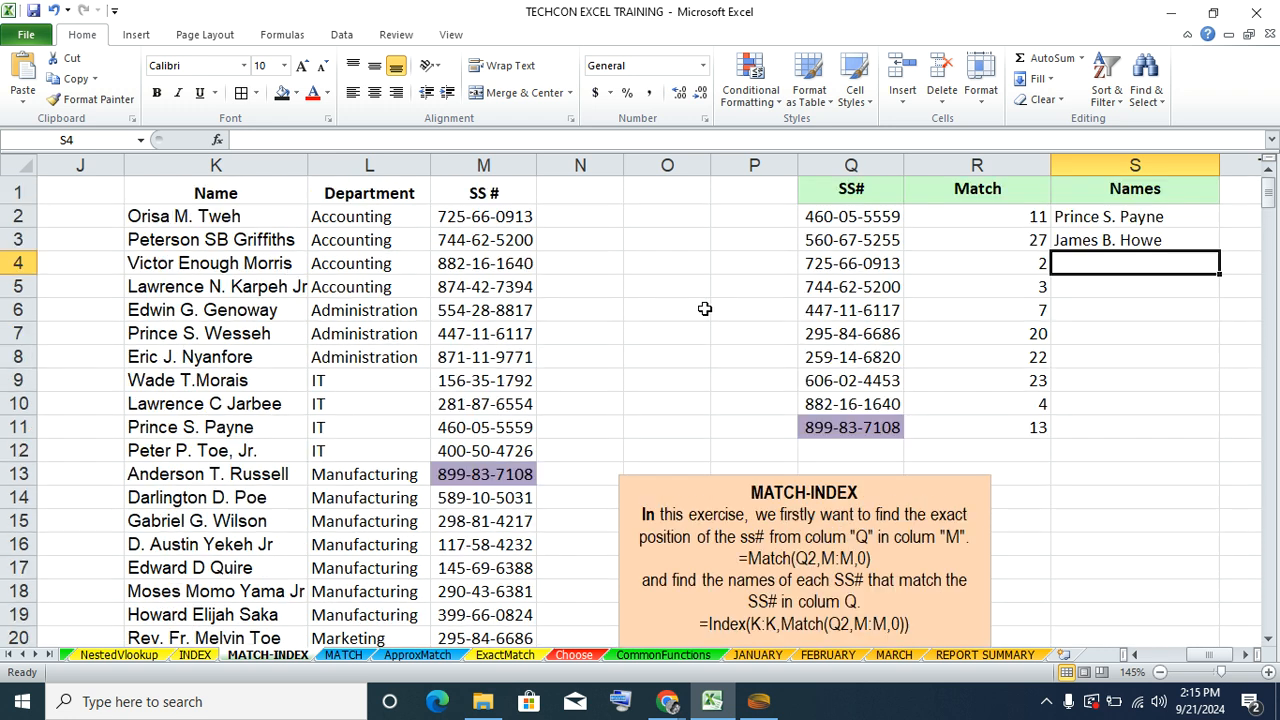
pyautogui.write('=')
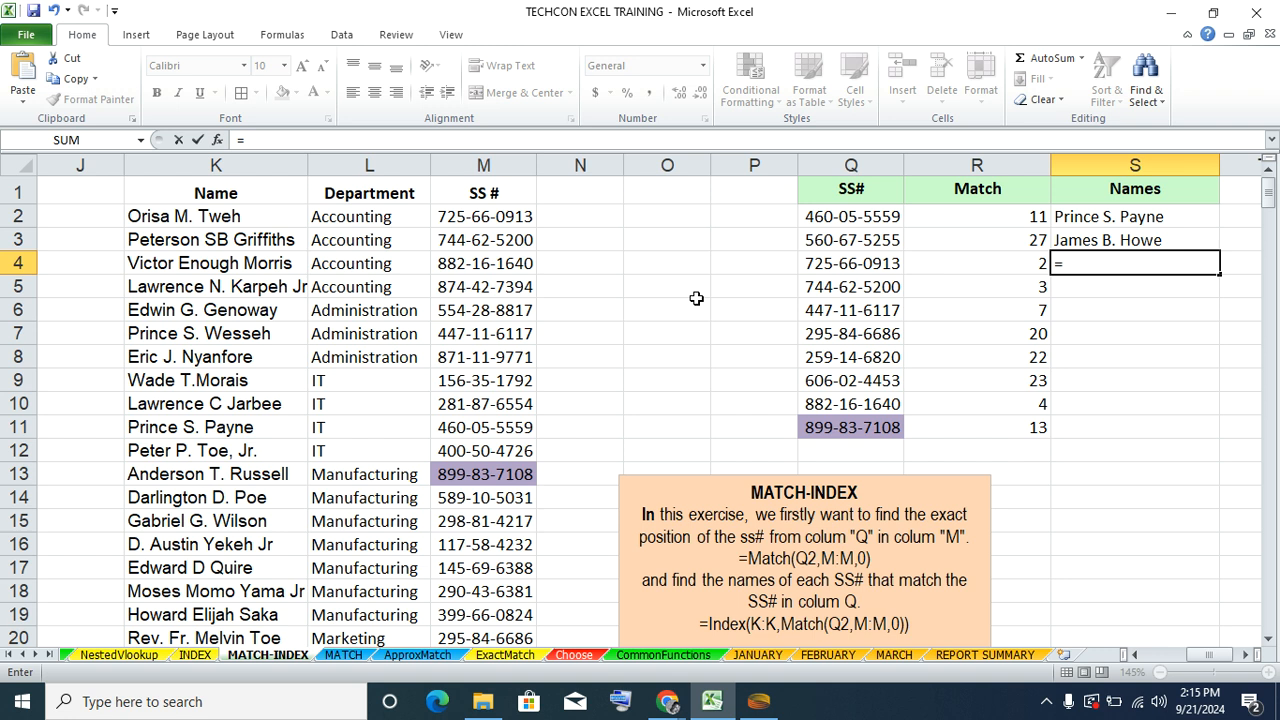
pyautogui.write('OM')
pyautogui.press('BackSpace')
pyautogui.press('BackSpace')
pyautogui.write('IN')
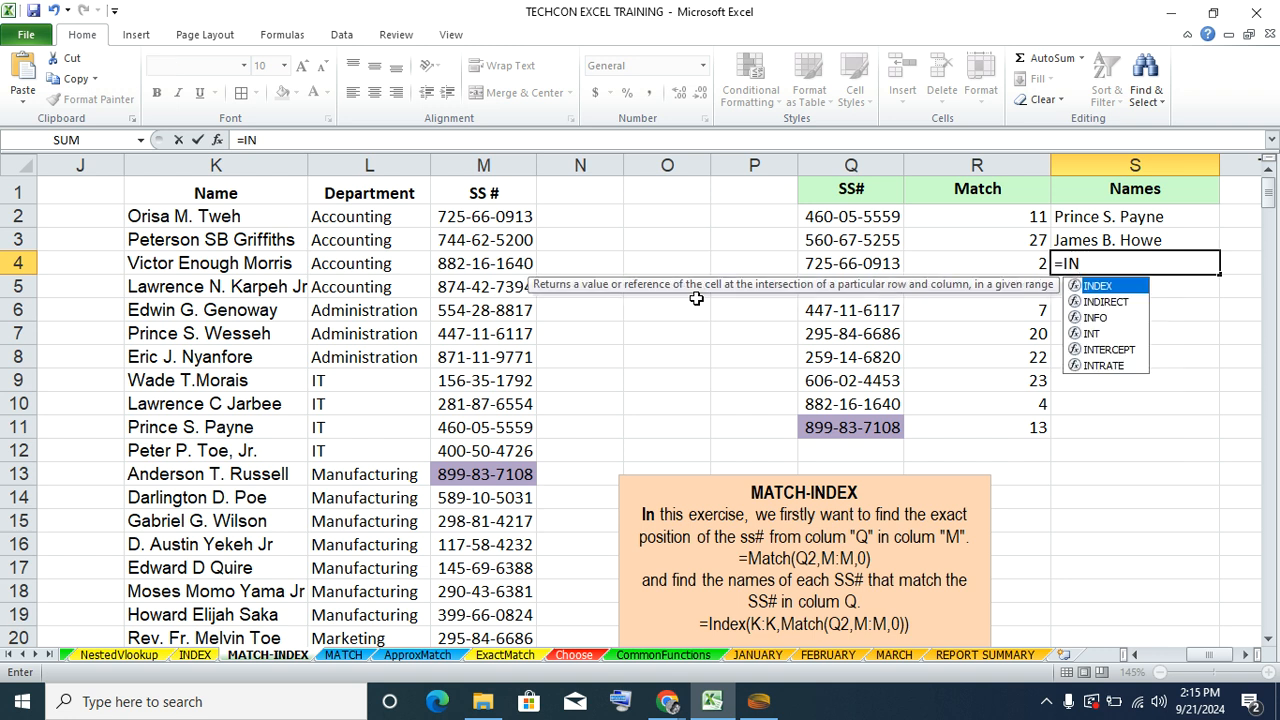
pyautogui.press('Tab')
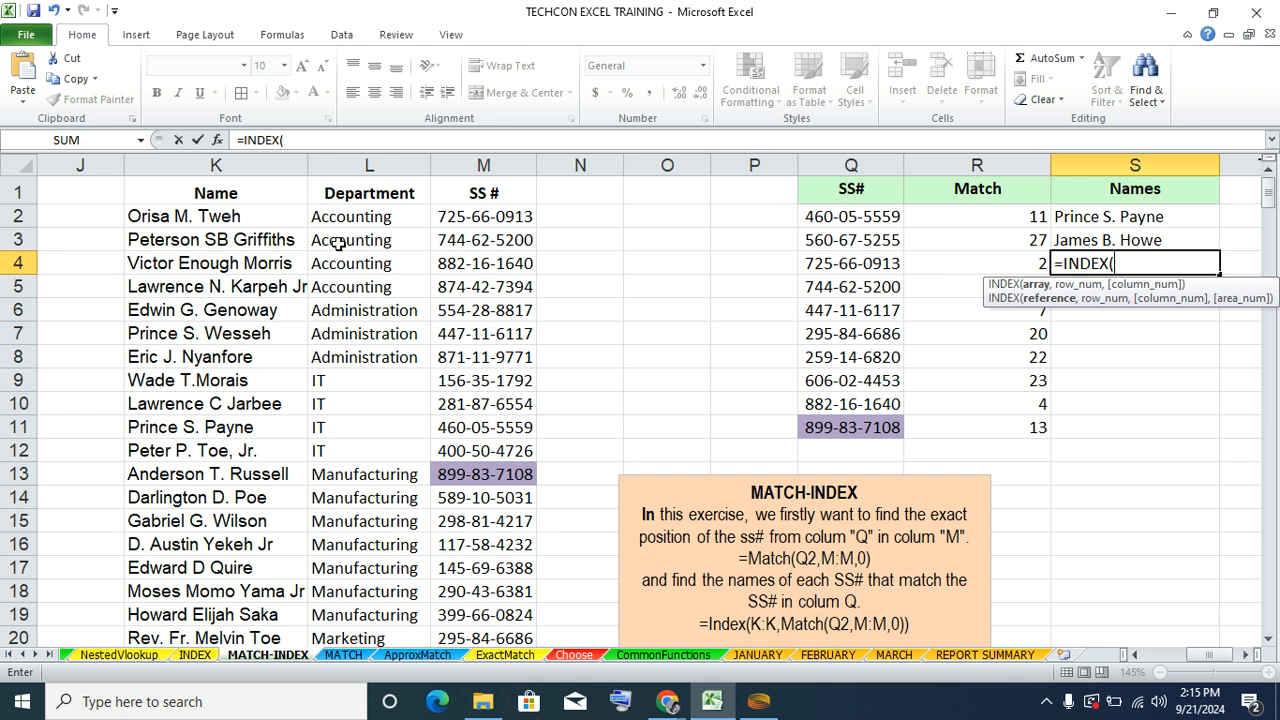
pyautogui.click(200, 163)
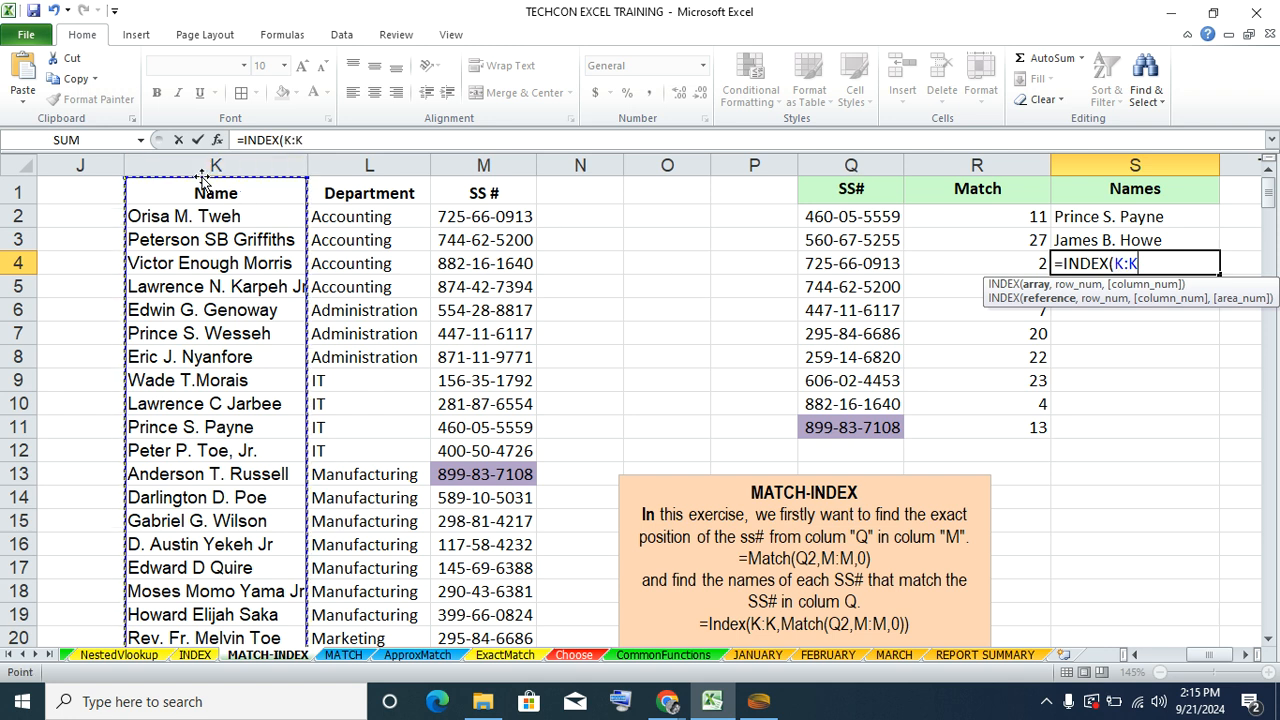
pyautogui.write(',')
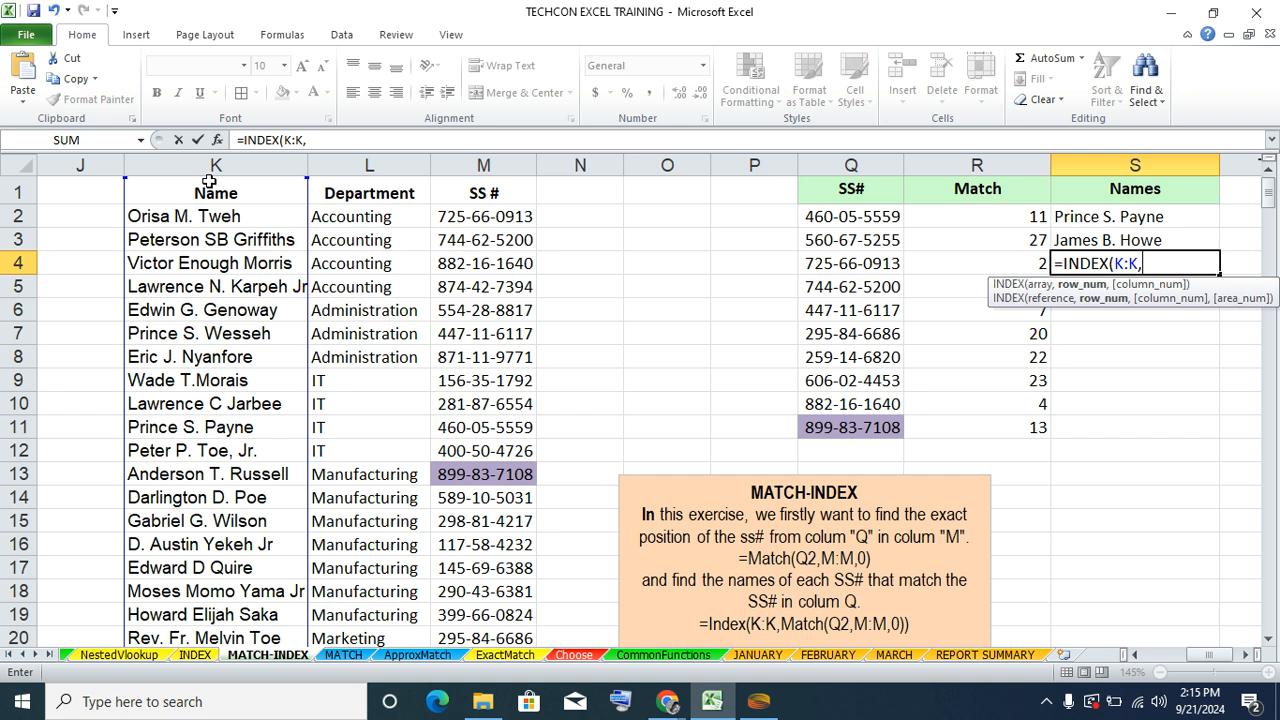
pyautogui.write('MATC')
pyautogui.press('Tab')
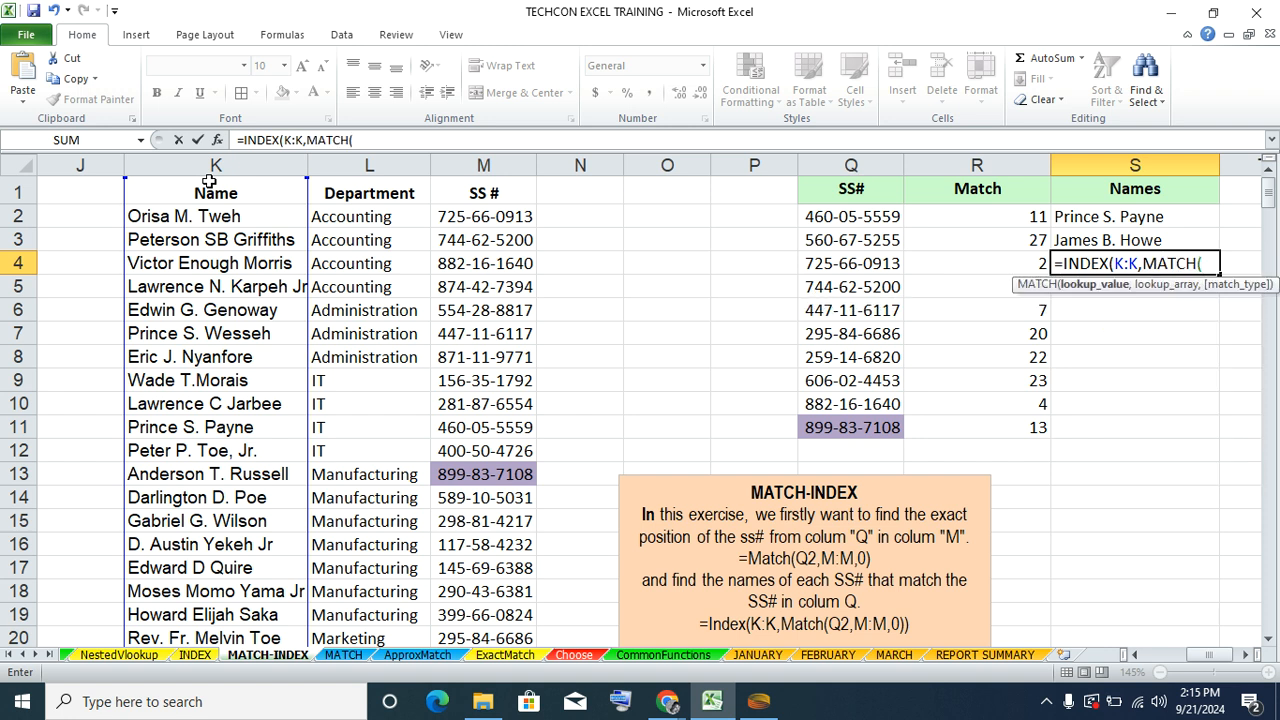
pyautogui.click(477, 162)
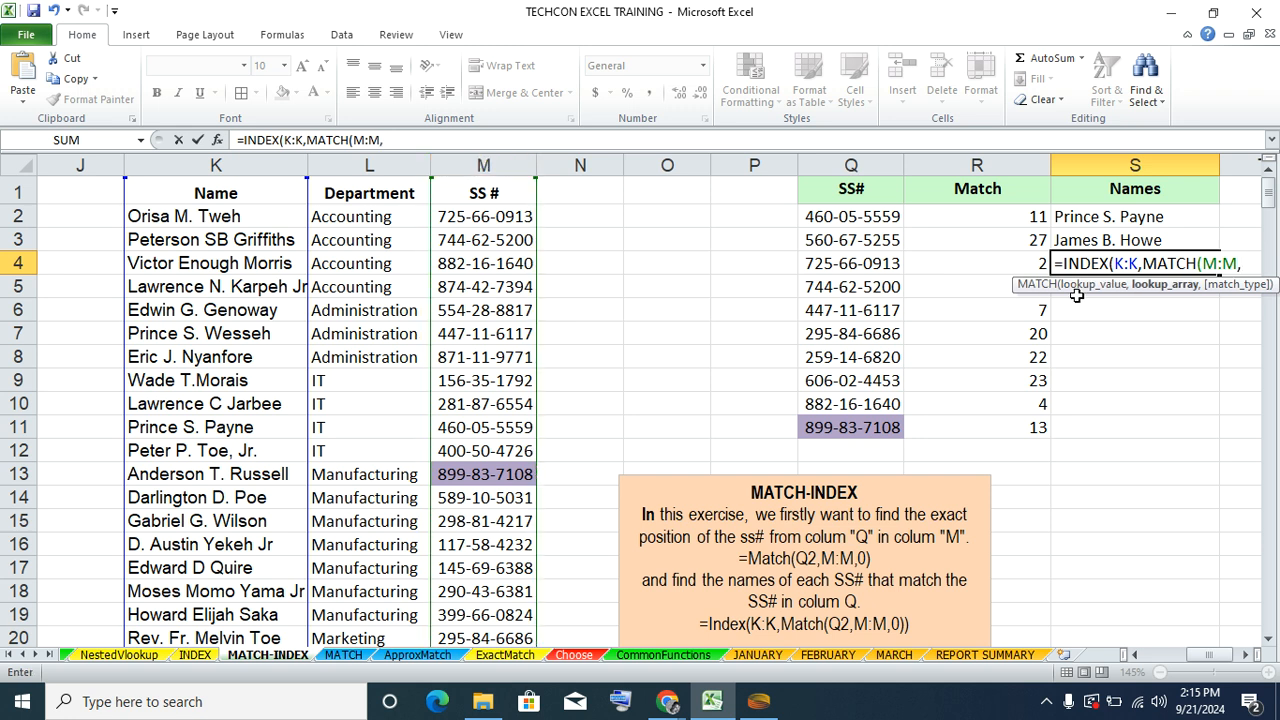
pyautogui.click(1201, 263)
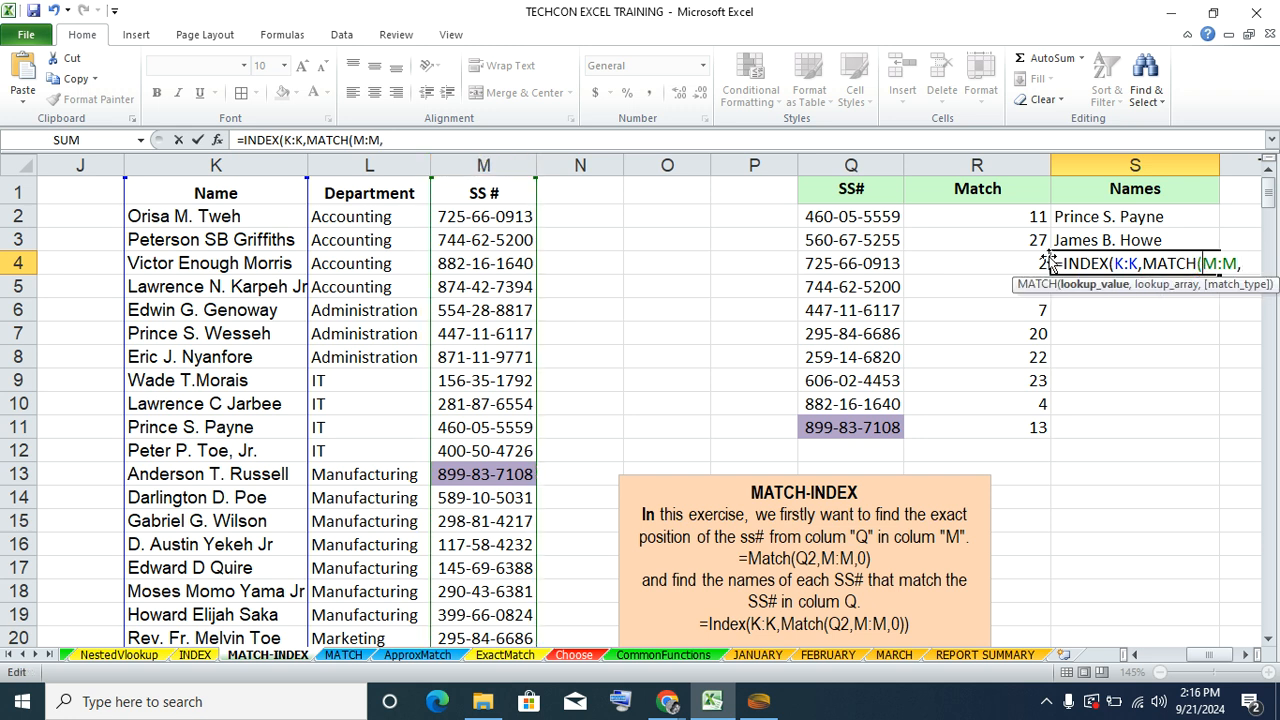
pyautogui.click(856, 265)
pyautogui.write(',')
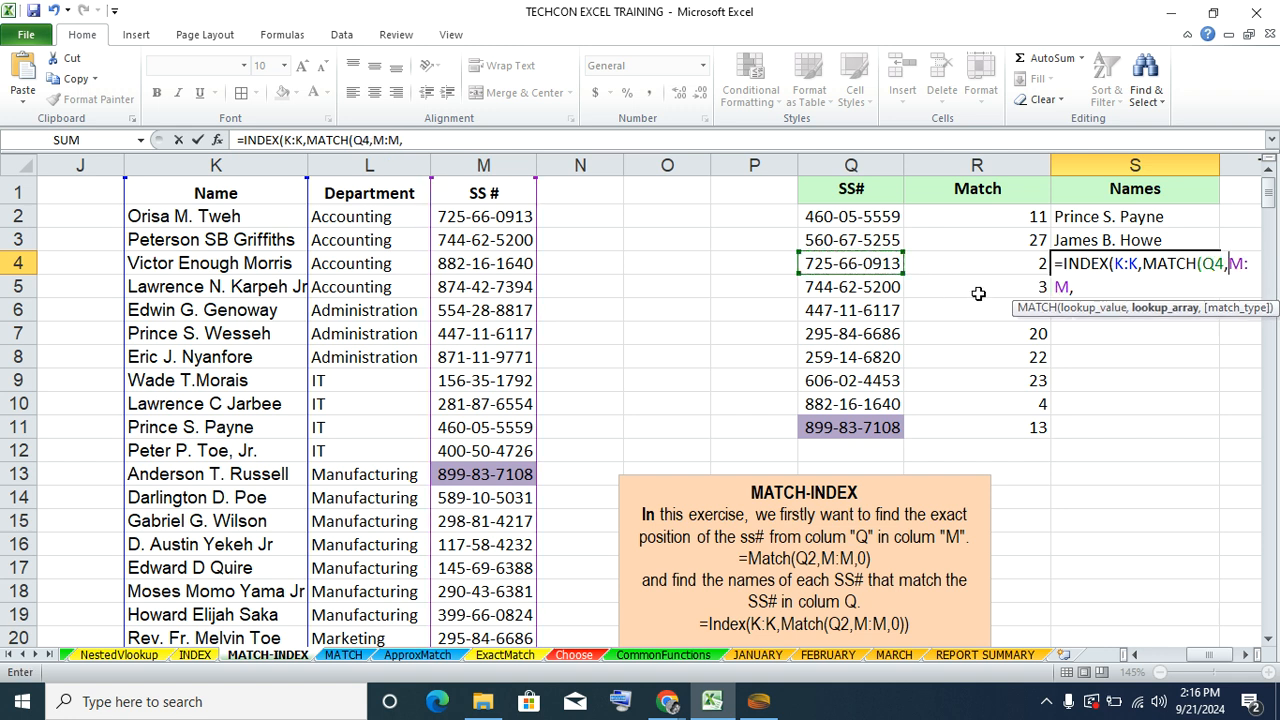
pyautogui.click(1090, 287)
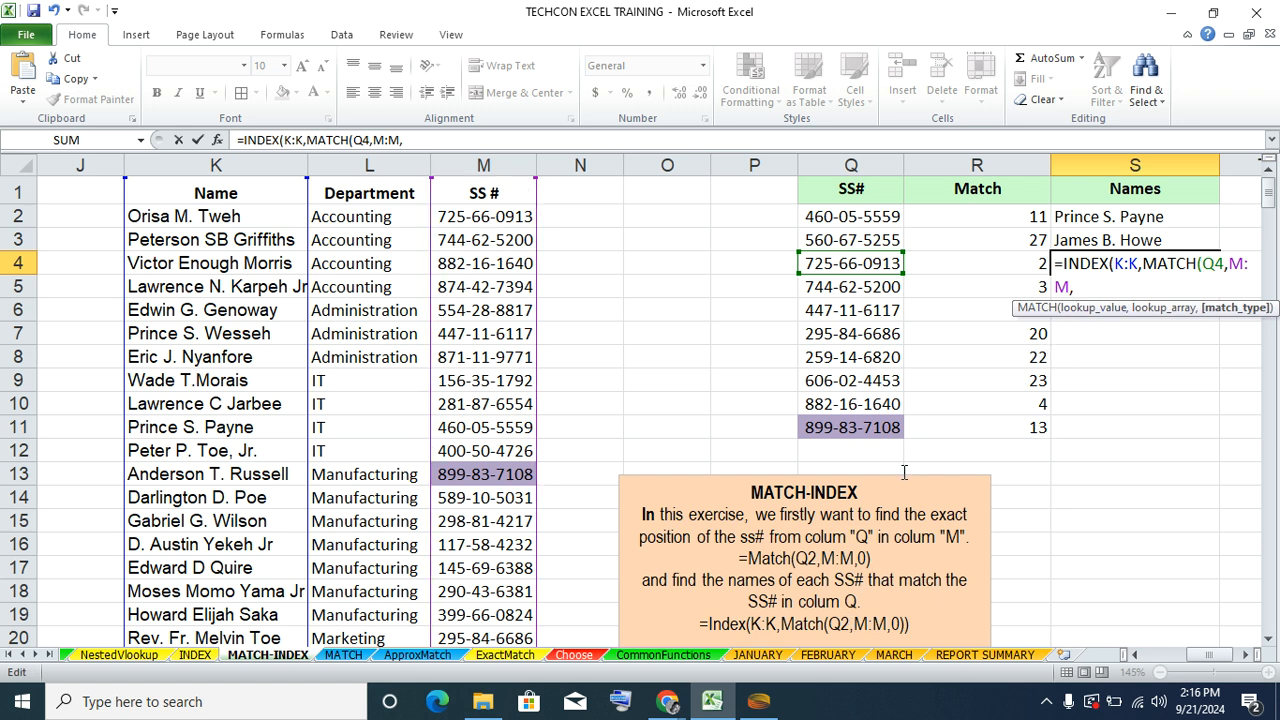
pyautogui.write('0')
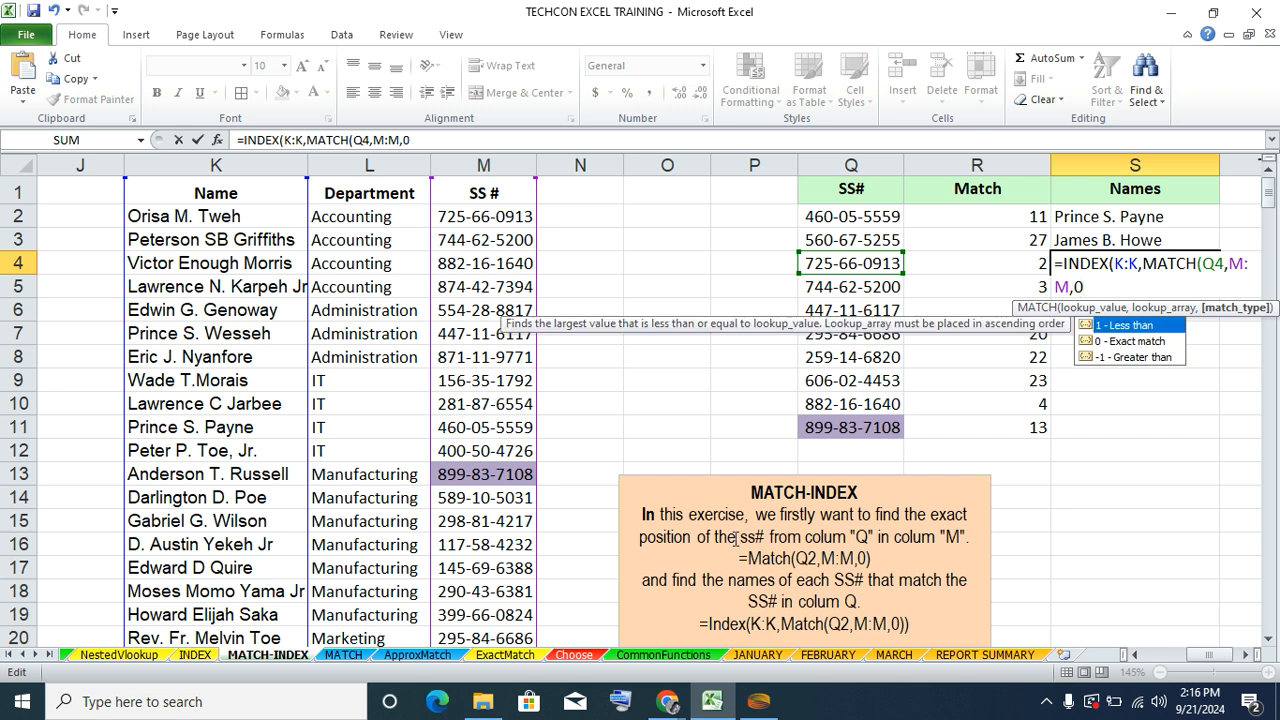
pyautogui.write(')')
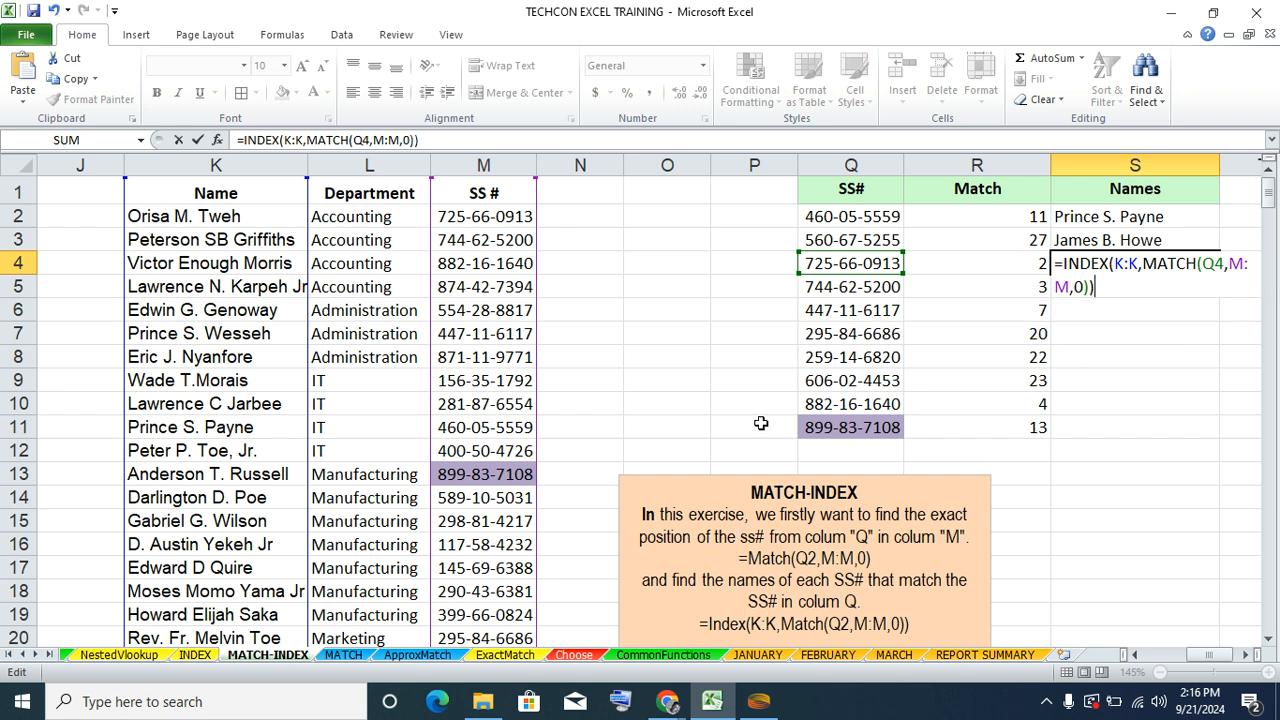
pyautogui.press('Return')
# - Check the name returned in S4 and its match position in R4 against the name and SS# in row 2
pyautogui.click(1130, 266)
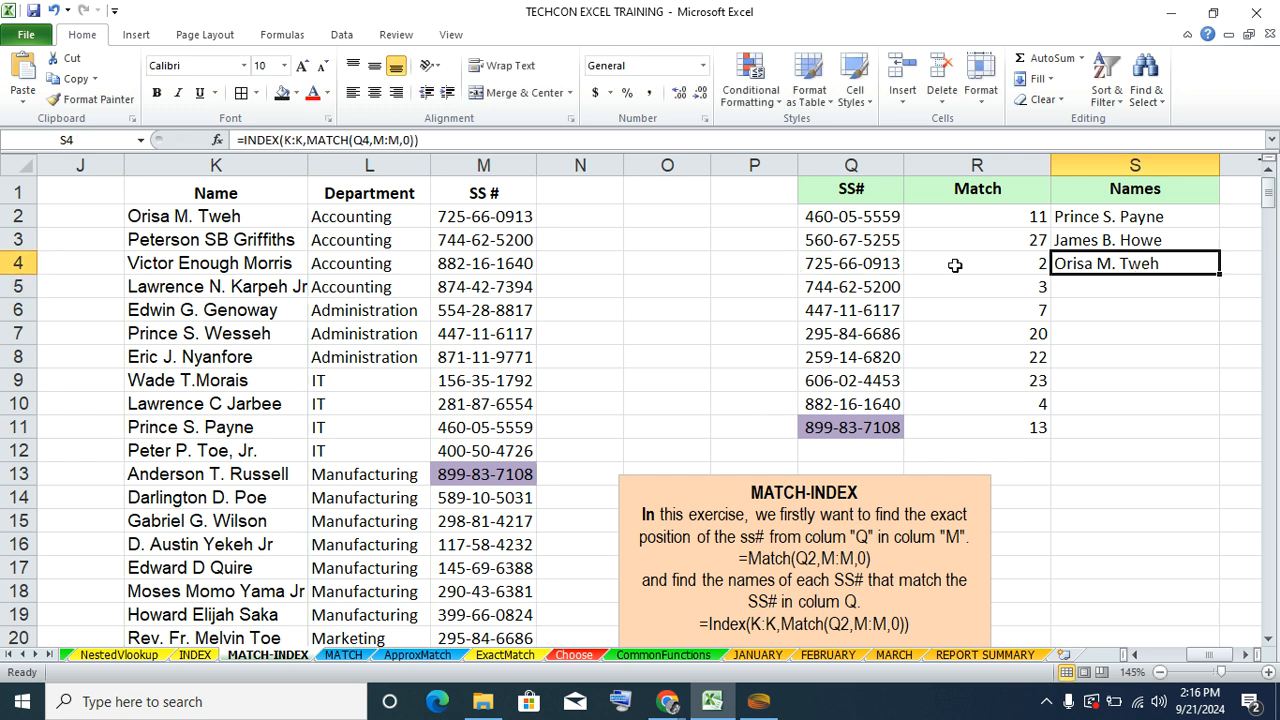
pyautogui.moveTo(1023, 264); pyautogui.dragTo(1130, 264)
pyautogui.click(17, 216)
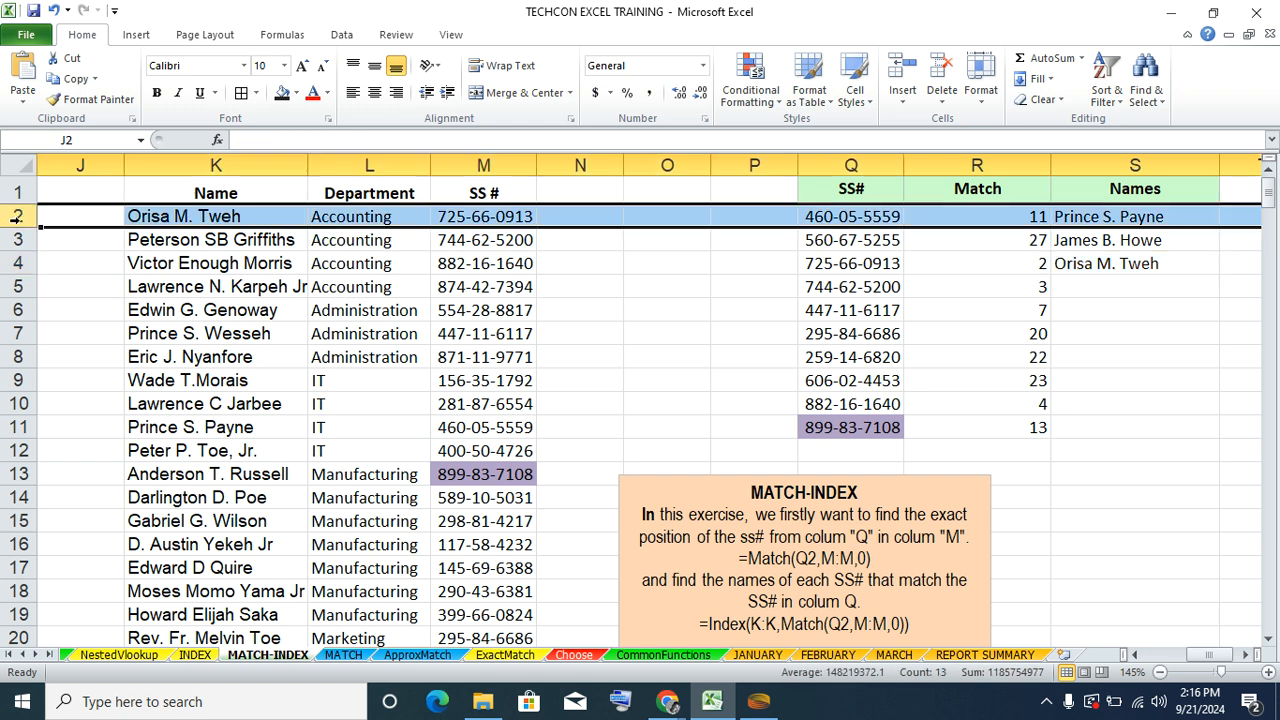
pyautogui.click(478, 216)
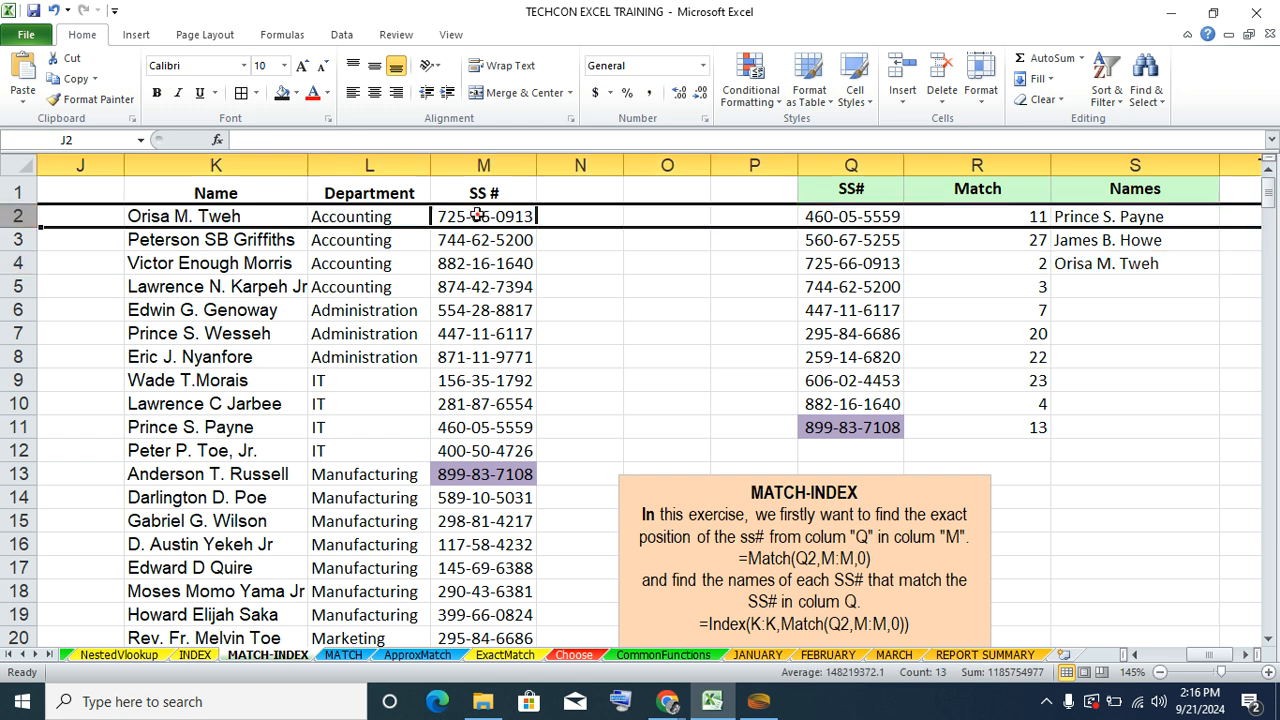
# - Fill the INDEX-MATCH formula from S4 down through S11 in the Names column
pyautogui.click(1117, 259)
pyautogui.doubleClick(1217, 273)
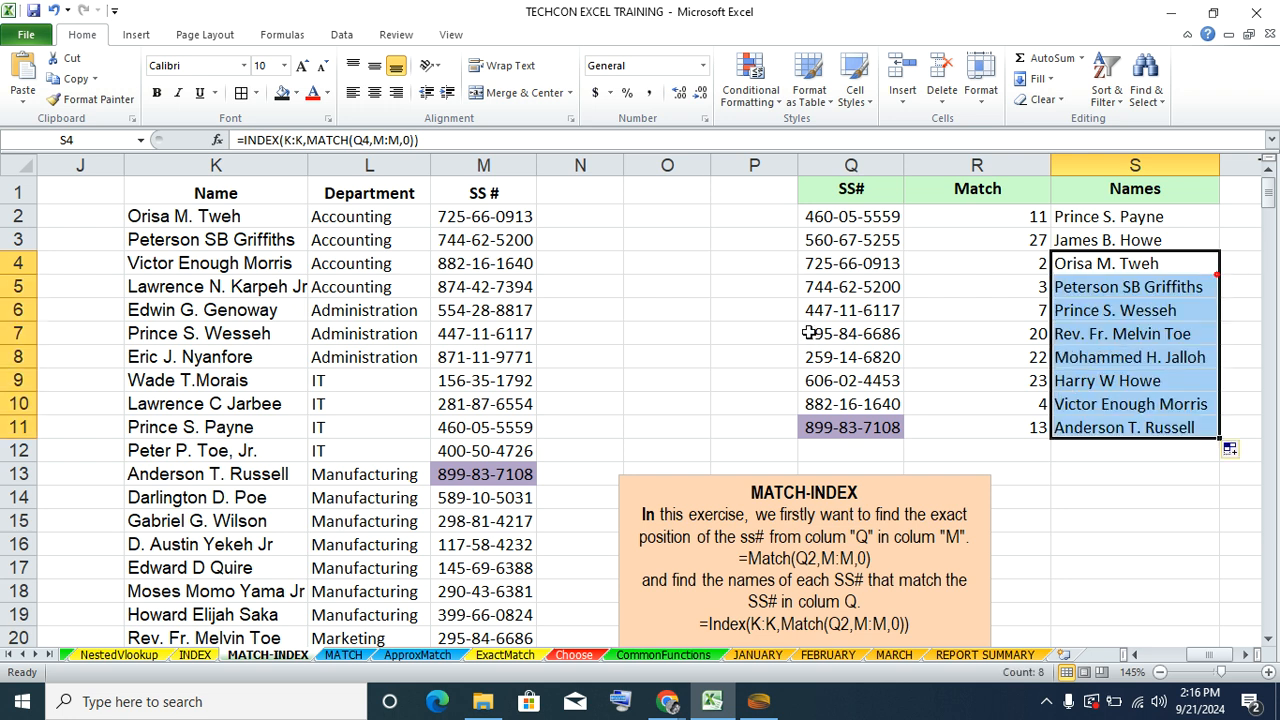
pyautogui.click(680, 329)
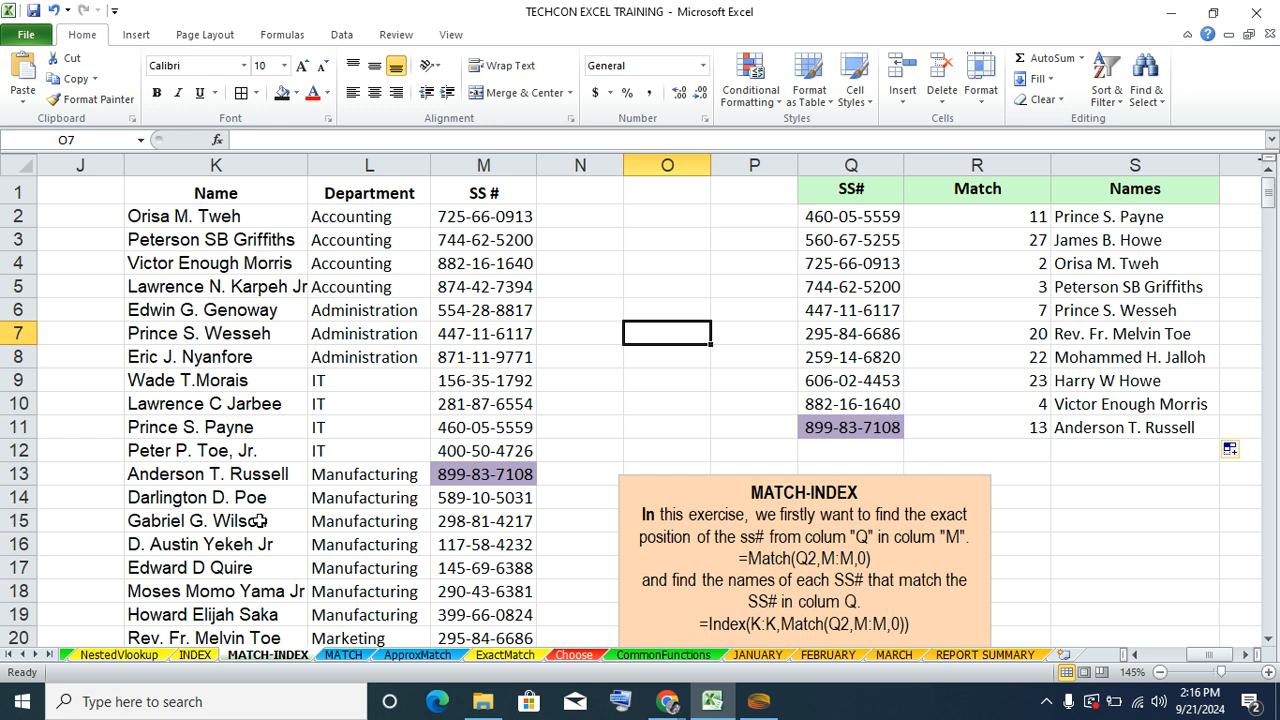
# - Look through the MATCH, ApproxMatch, ExactMatch, Choose, CommonFunctions and JANUARY sheets and return to the MATCH-INDEX sheet
pyautogui.click(343, 655)
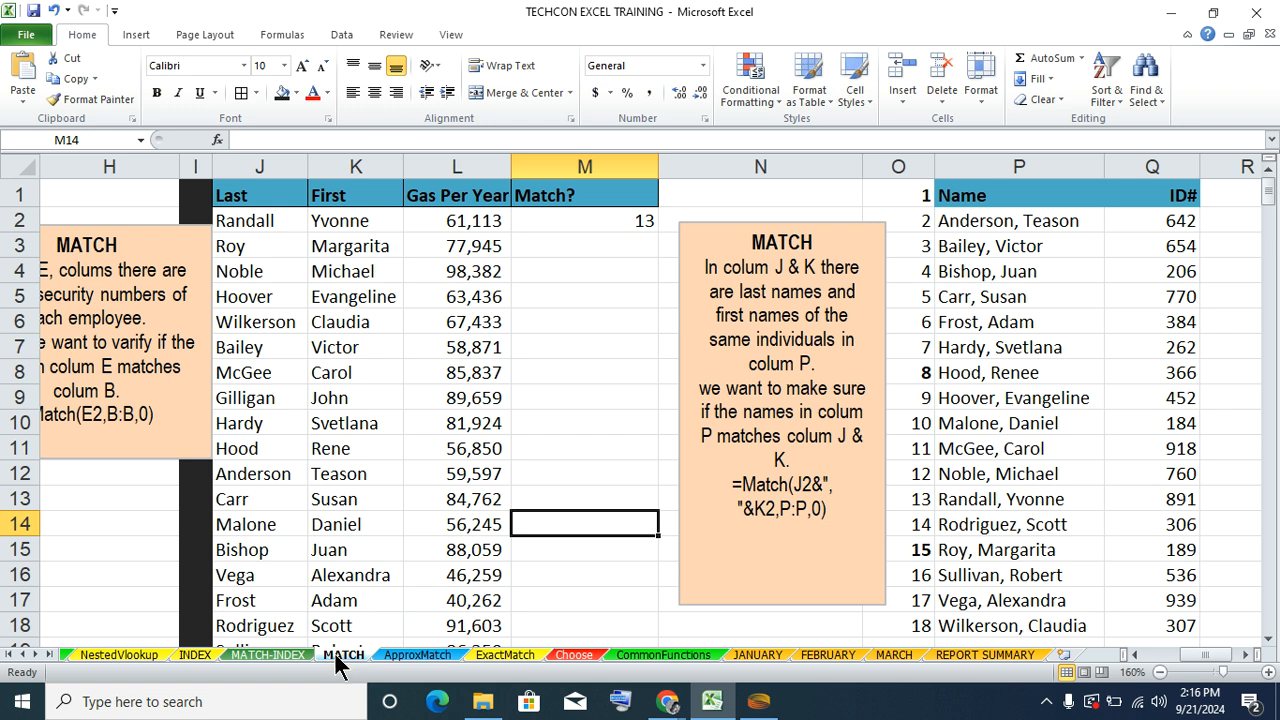
pyautogui.click(418, 657)
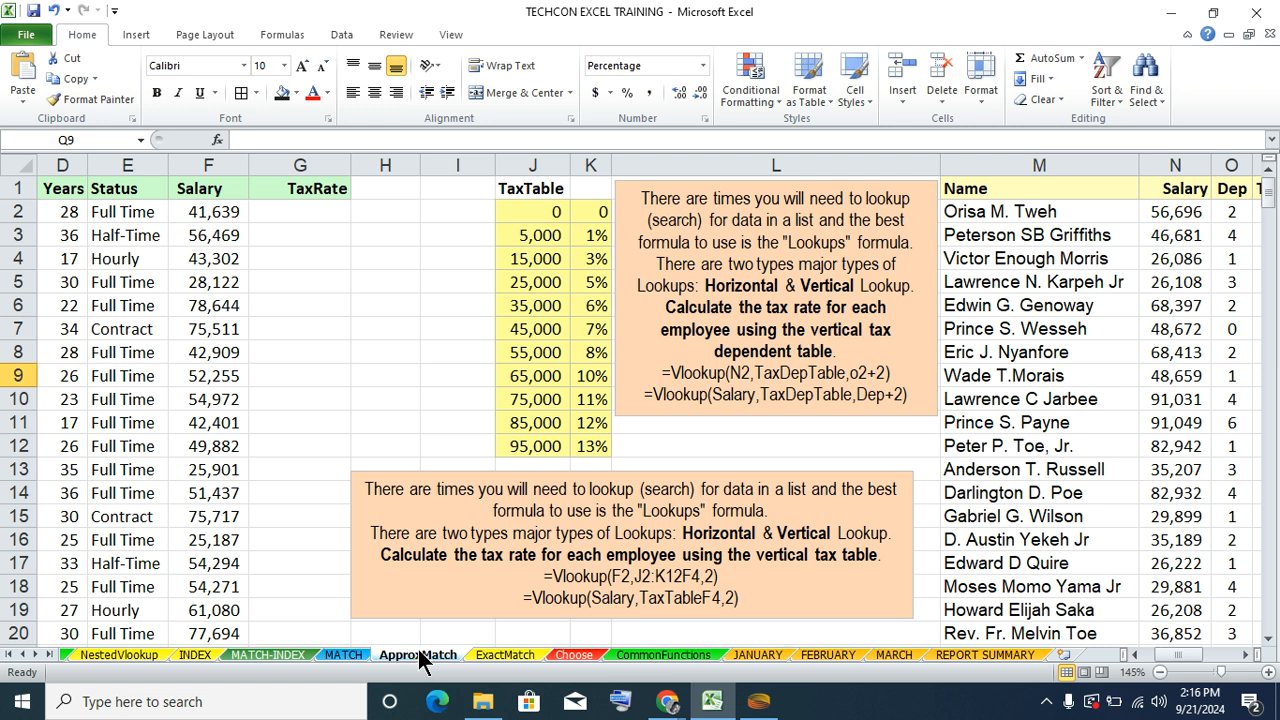
pyautogui.click(482, 658)
pyautogui.click(348, 658)
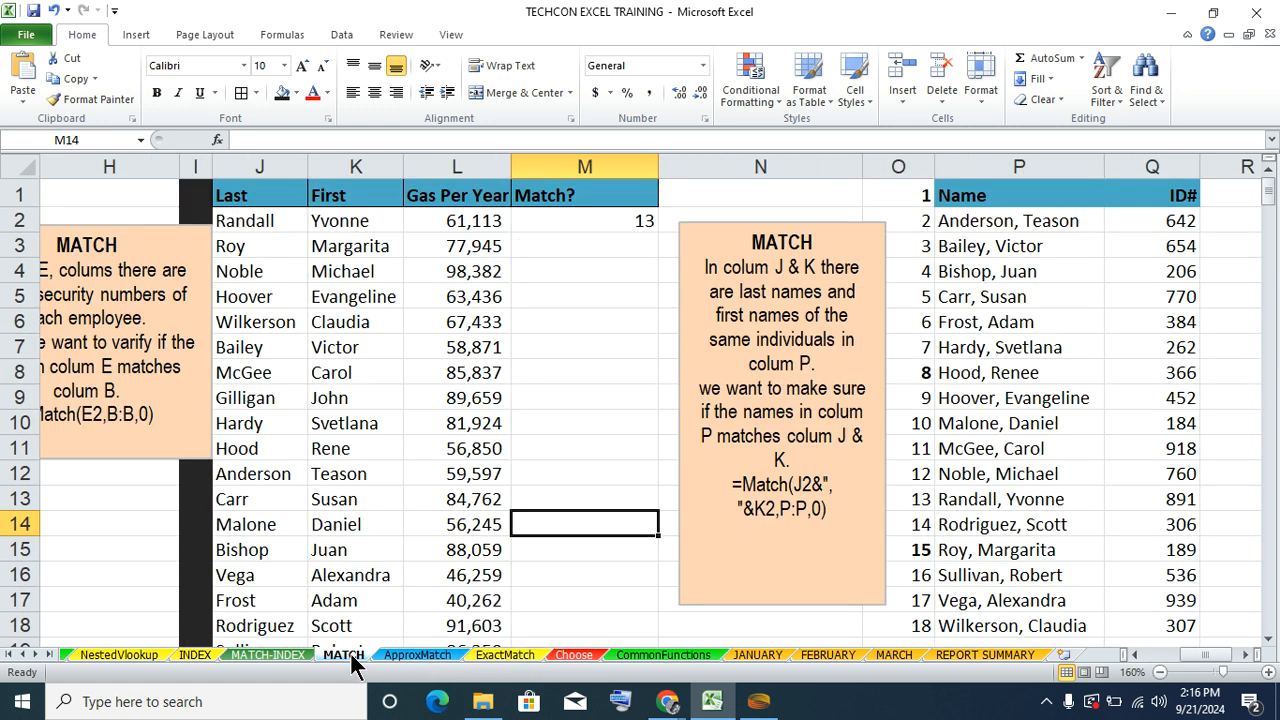
pyautogui.click(405, 660)
pyautogui.click(490, 660)
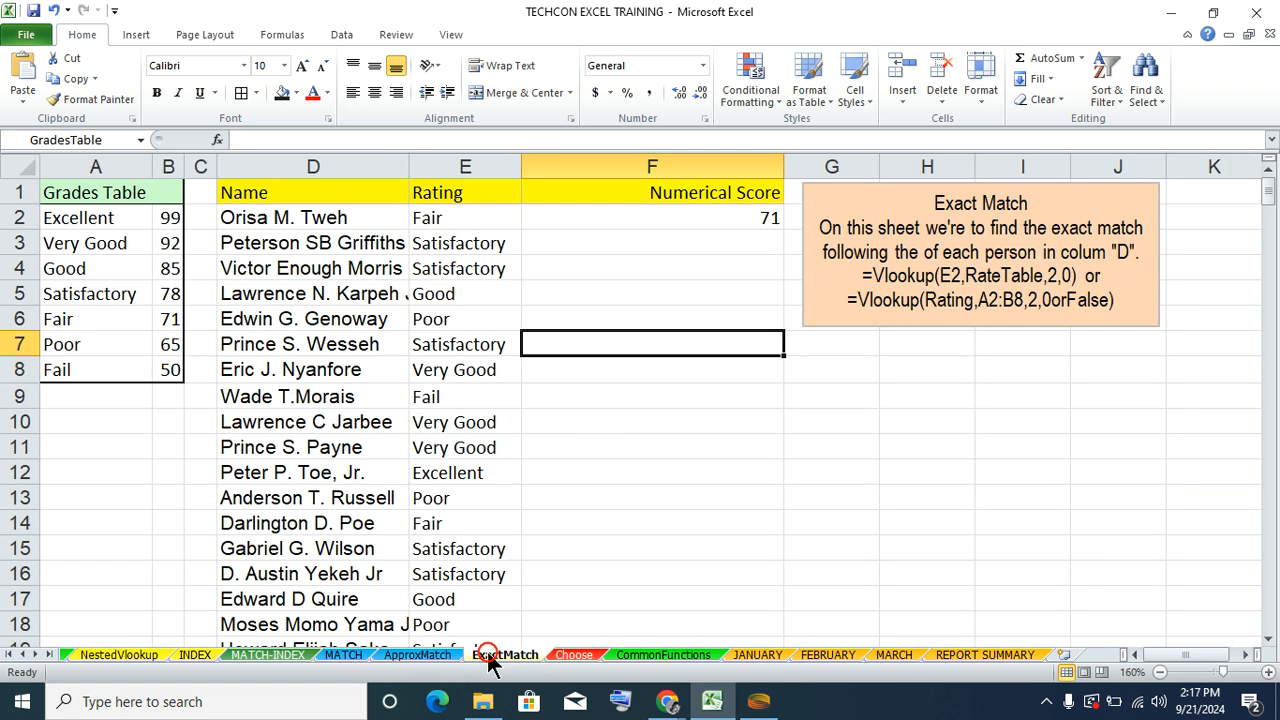
pyautogui.click(574, 657)
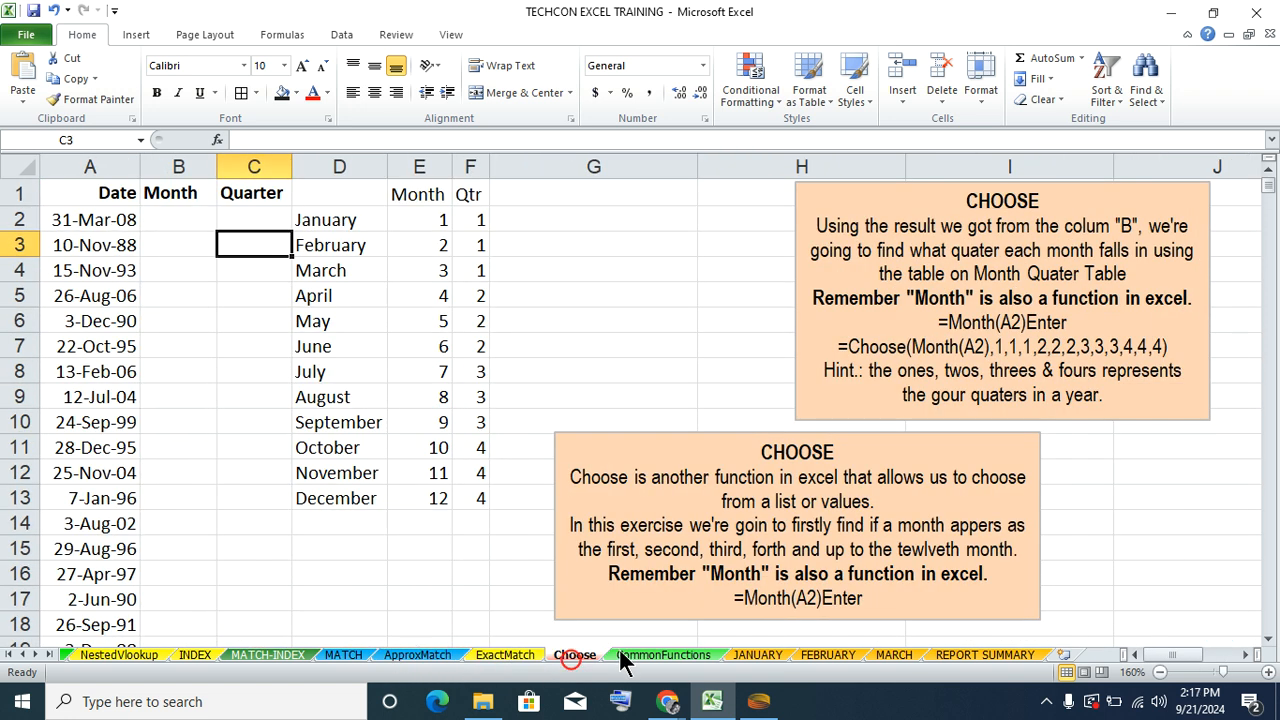
pyautogui.click(690, 658)
pyautogui.click(775, 660)
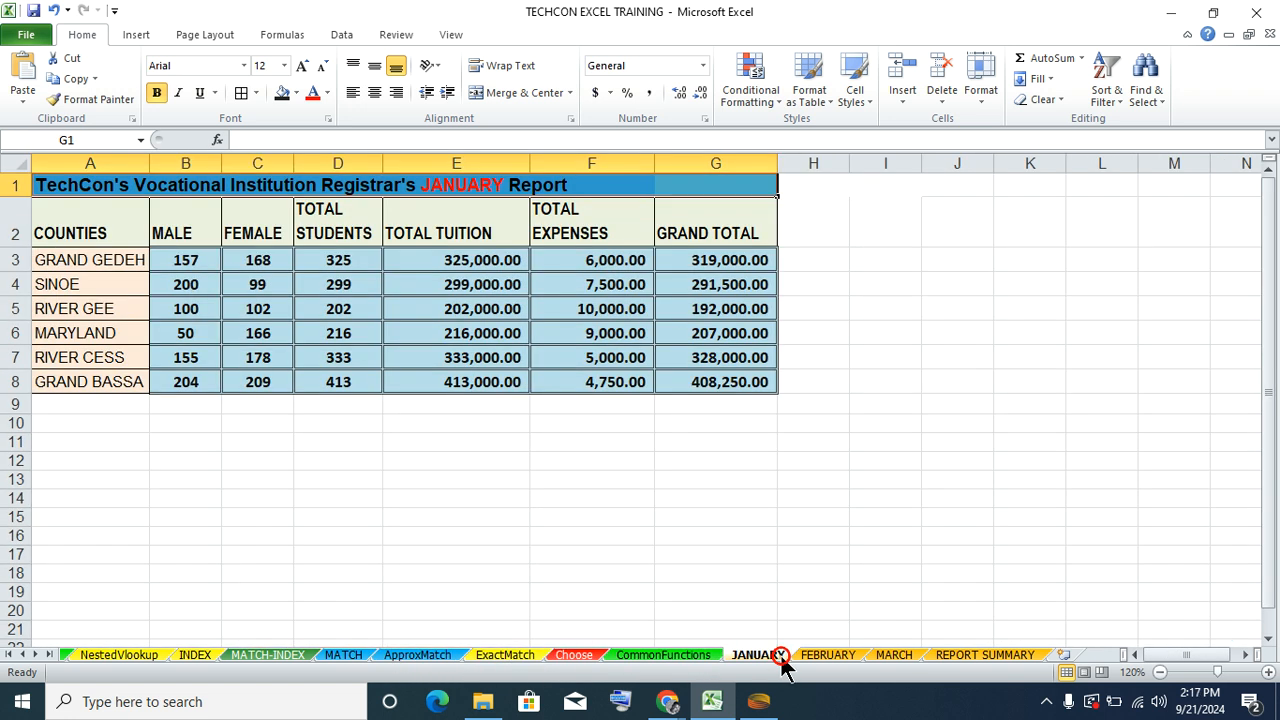
pyautogui.click(301, 652)
pyautogui.click(618, 418)
pyautogui.click(698, 442)
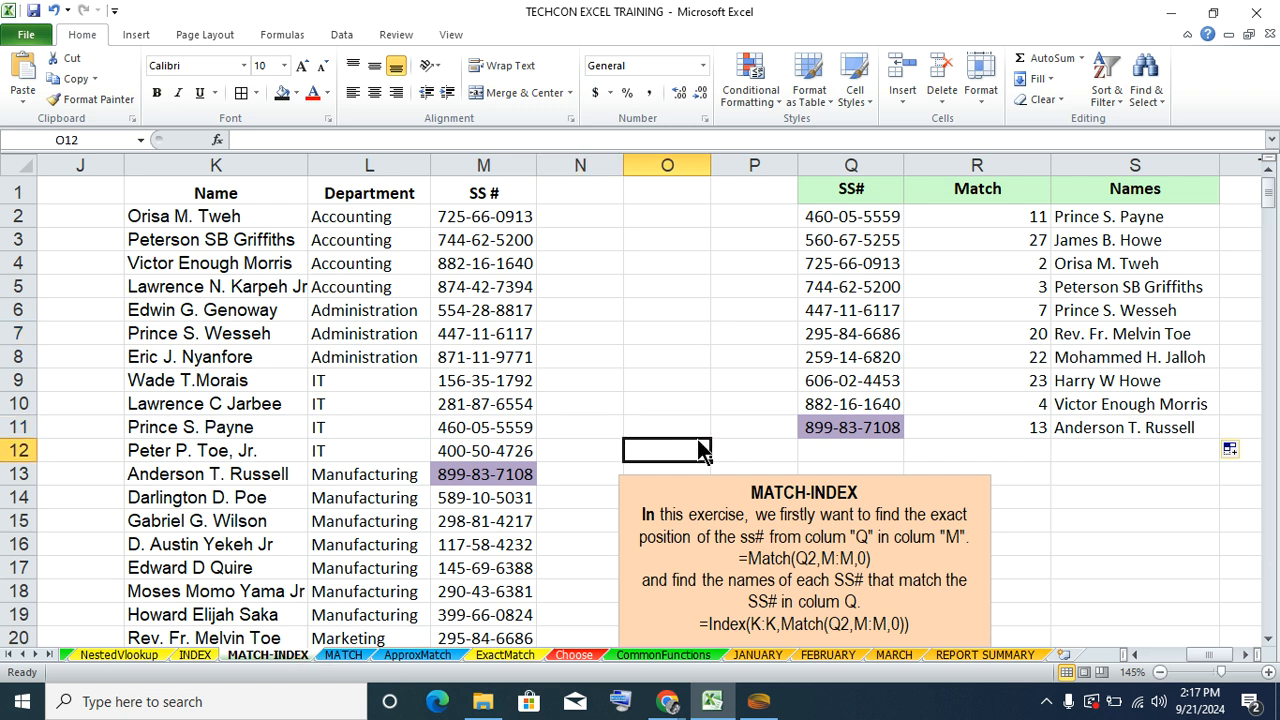
pyautogui.click(760, 449)
pyautogui.click(600, 450)
pyautogui.click(606, 432)
pyautogui.click(652, 427)
pyautogui.click(737, 428)
pyautogui.click(740, 449)
pyautogui.click(666, 449)
pyautogui.click(588, 456)
# - Review the MATCH, ApproxMatch and ExactMatch sheets, and the empty Month and Quarter columns on the Choose sheet
pyautogui.click(345, 655)
pyautogui.click(410, 656)
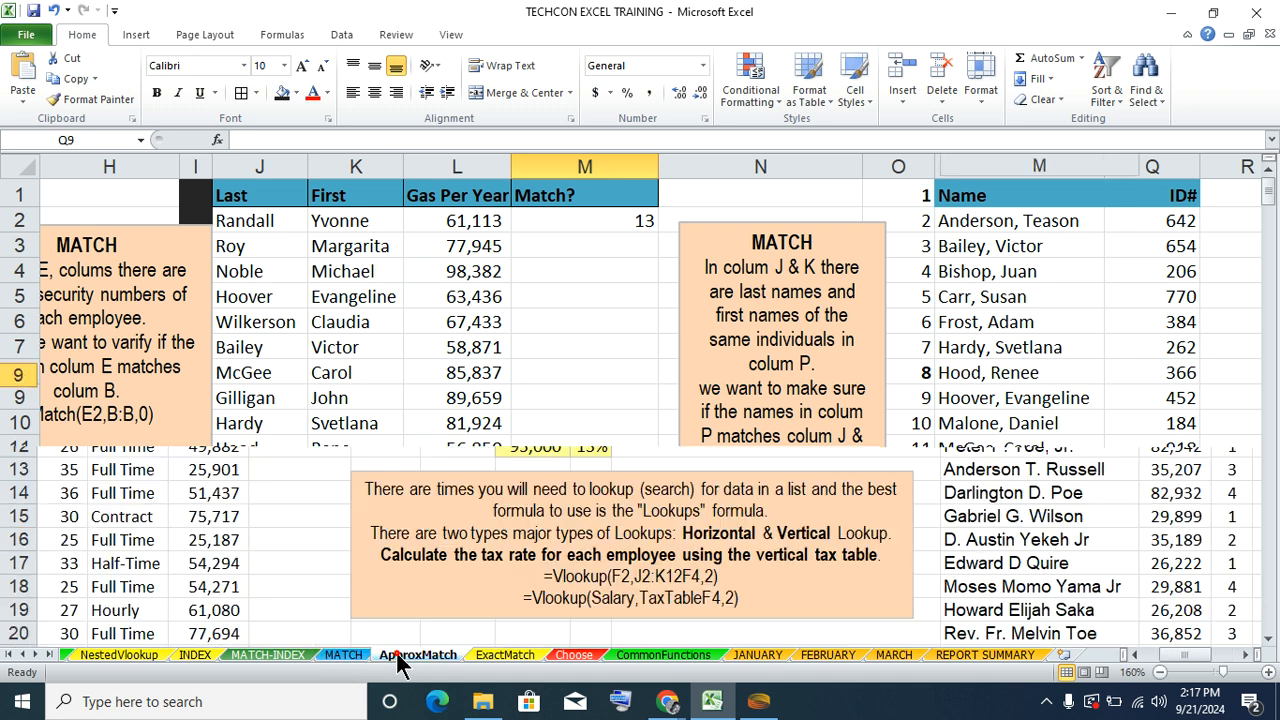
pyautogui.click(338, 658)
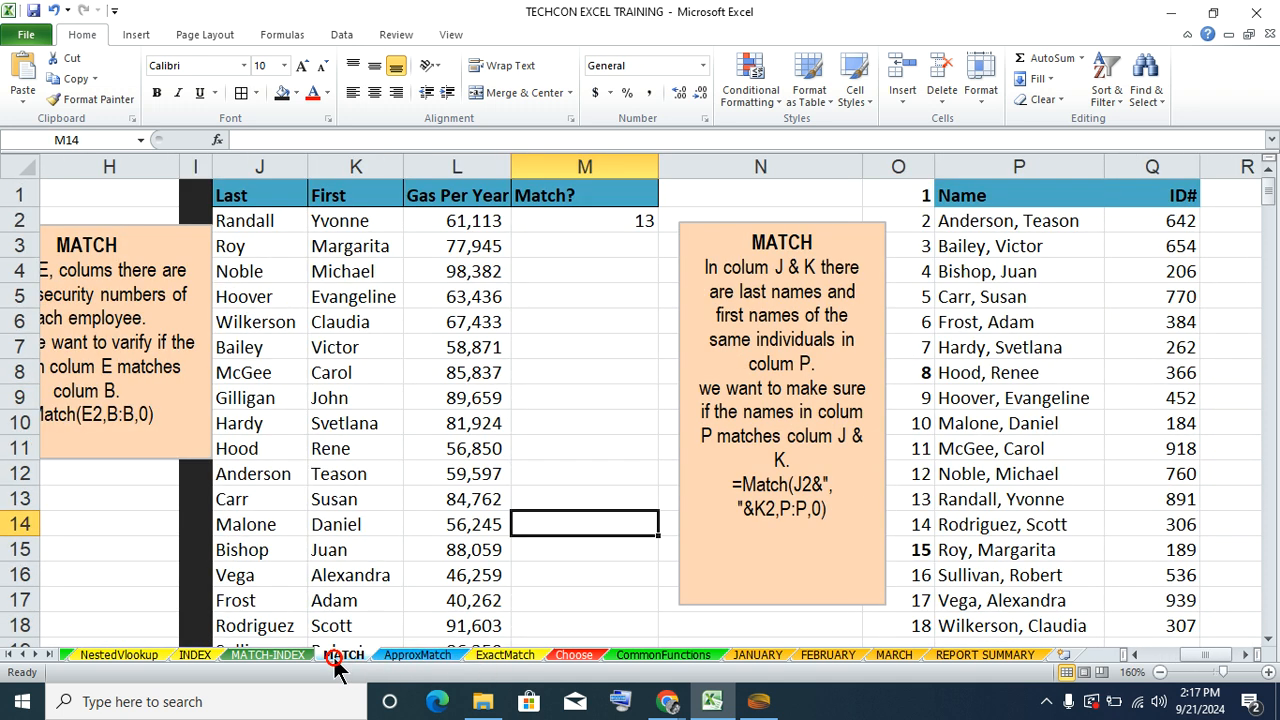
pyautogui.click(505, 656)
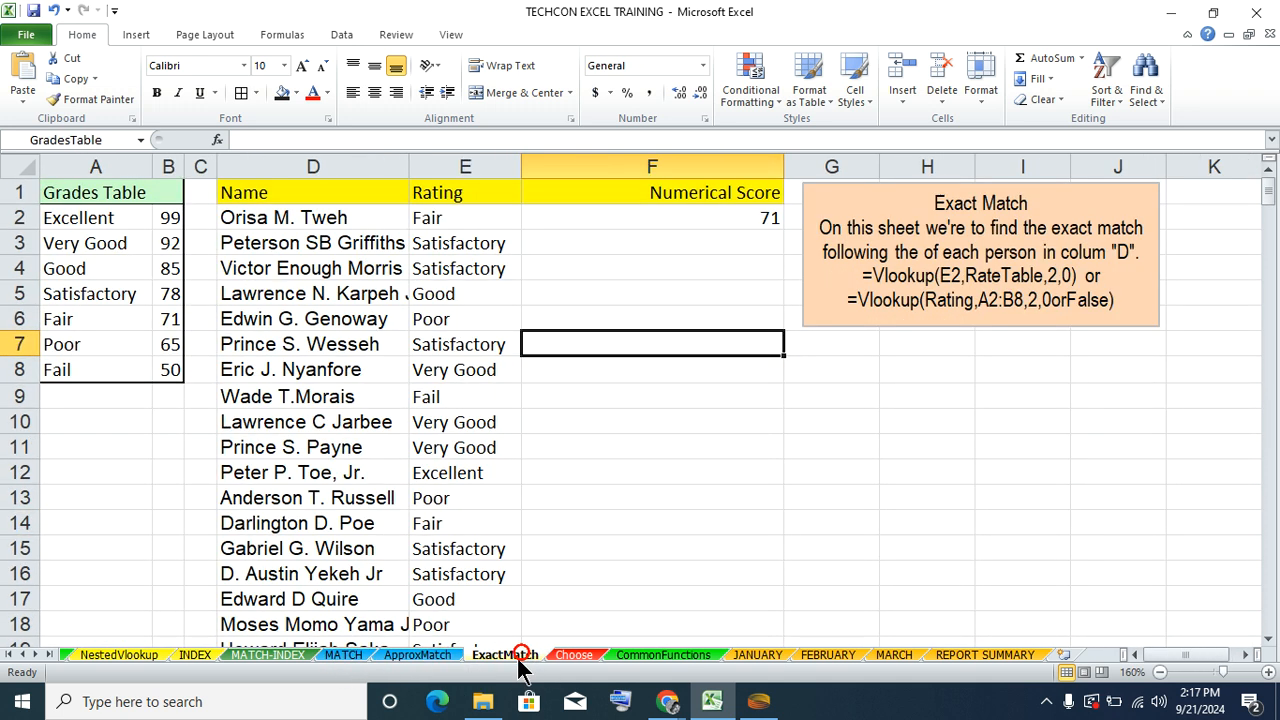
pyautogui.click(574, 656)
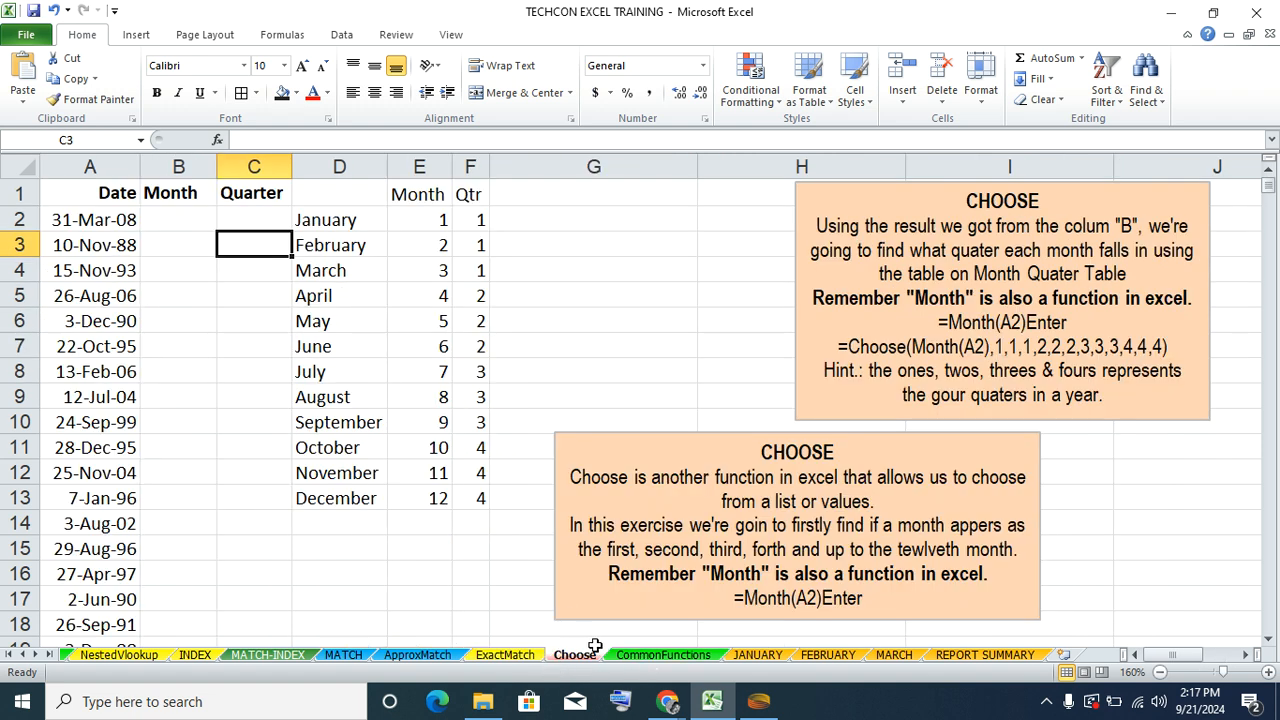
pyautogui.click(177, 212)
pyautogui.click(231, 219)
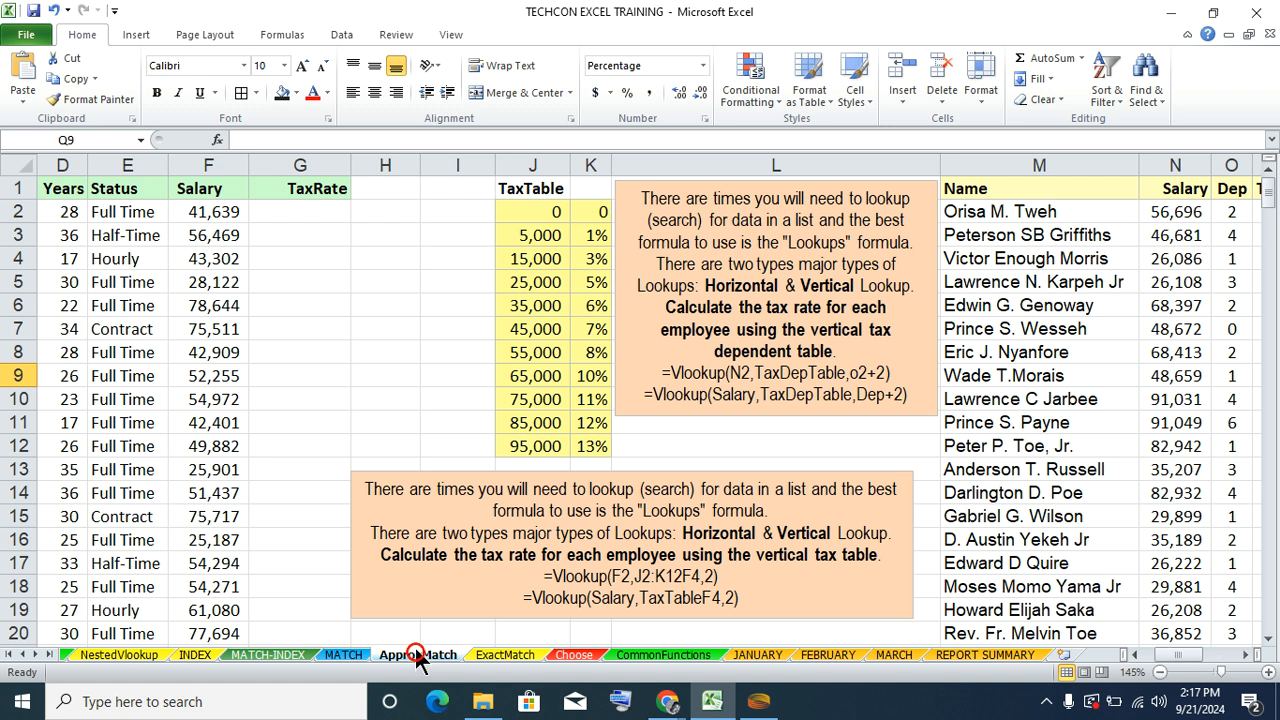
# - Examine the two tax rate exercises on the ApproxMatch sheet, including the empty rate columns and the dependents table
pyautogui.click(418, 655)
pyautogui.click(300, 213)
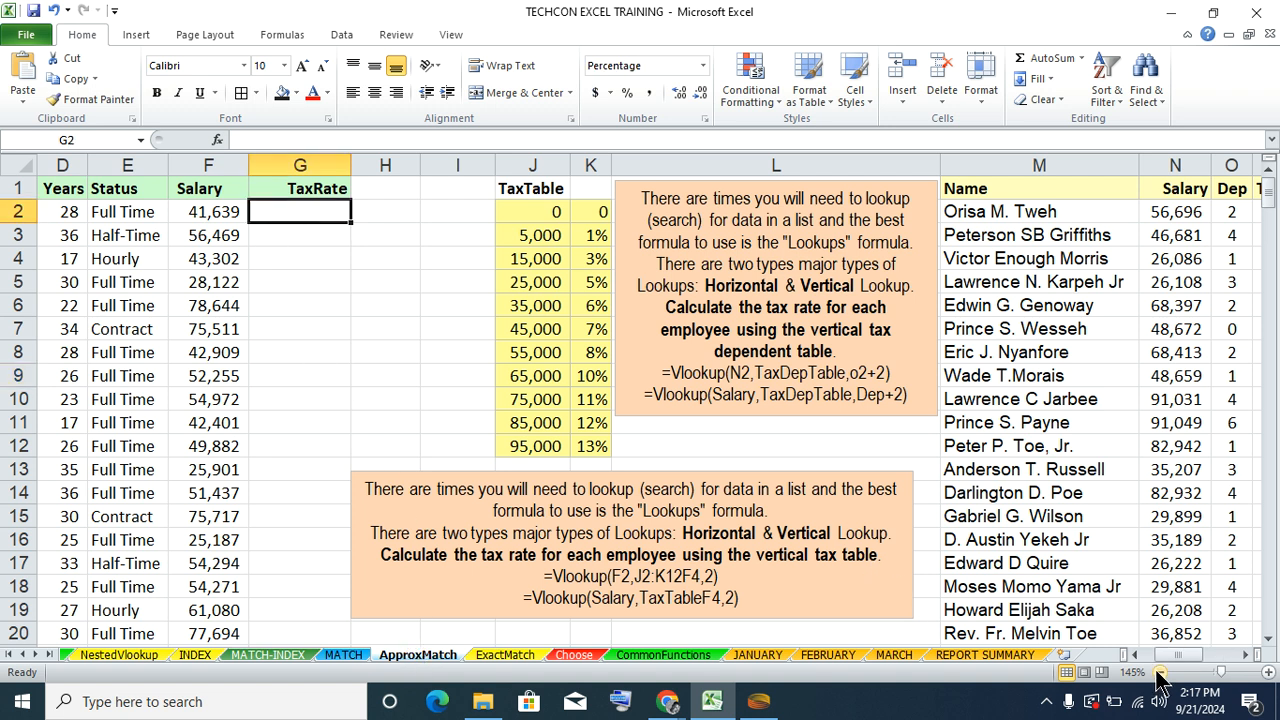
pyautogui.moveTo(1161, 650); pyautogui.dragTo(1243, 668)
pyautogui.click(383, 212)
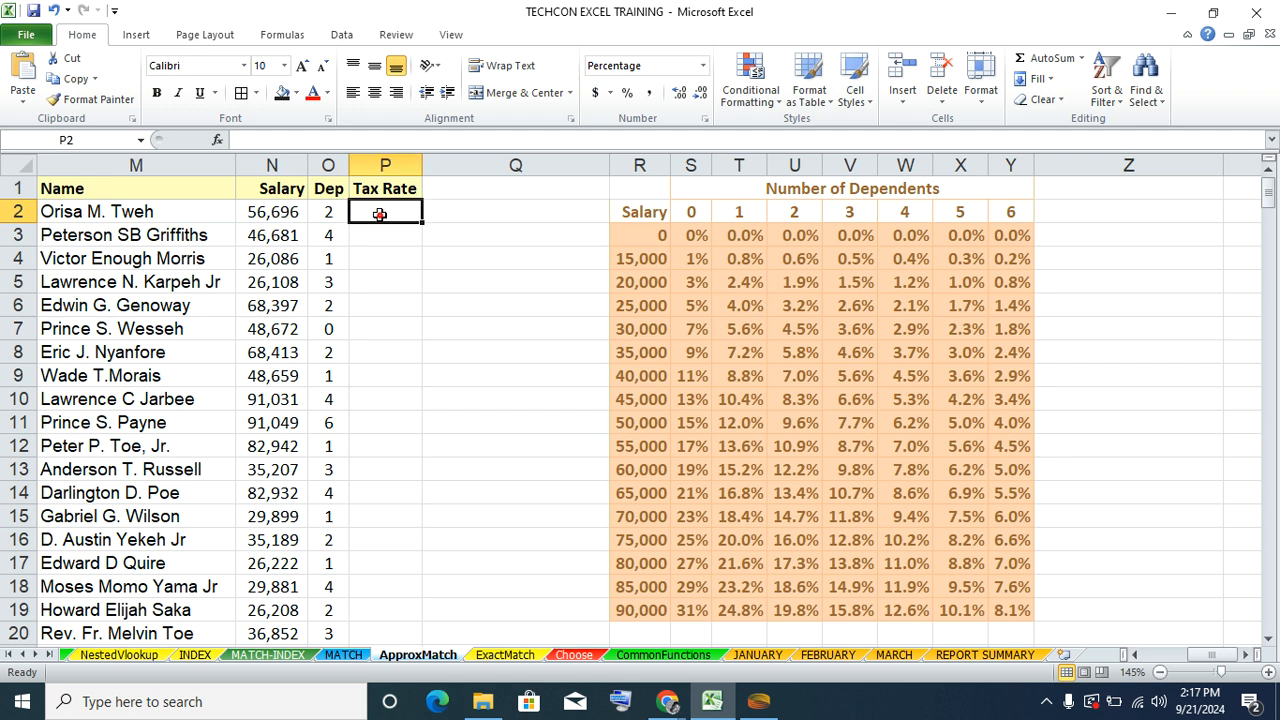
pyautogui.click(1135, 654)
pyautogui.click(1140, 655)
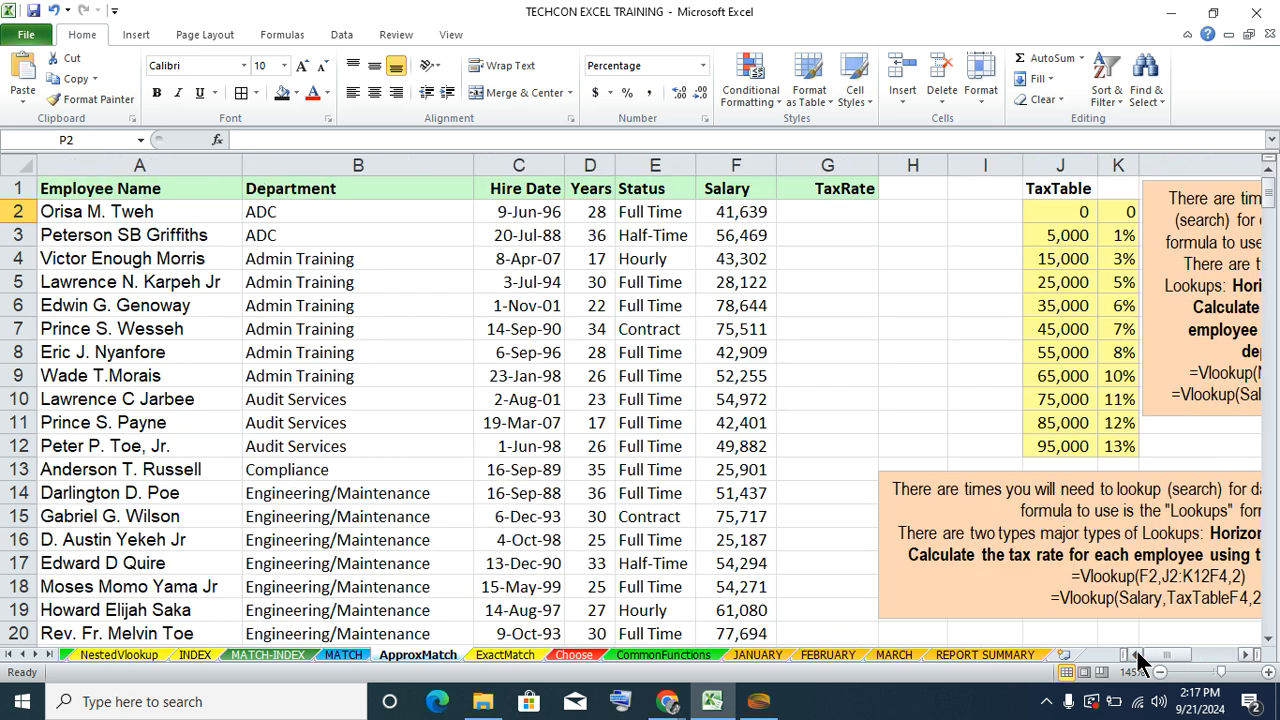
pyautogui.click(425, 340)
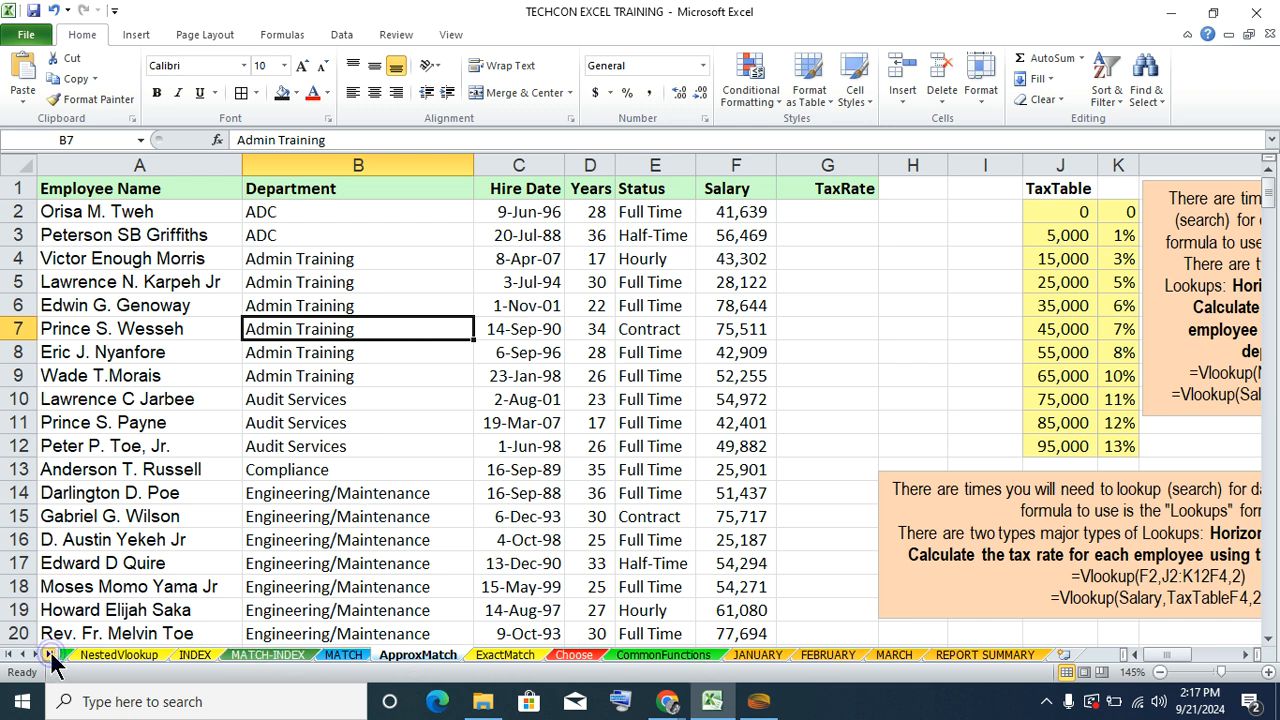
# - Review the REPORT SUMMARY sheet's empty JANUARY county table and bring the workbook's first sheet tabs into view
pyautogui.click(986, 655)
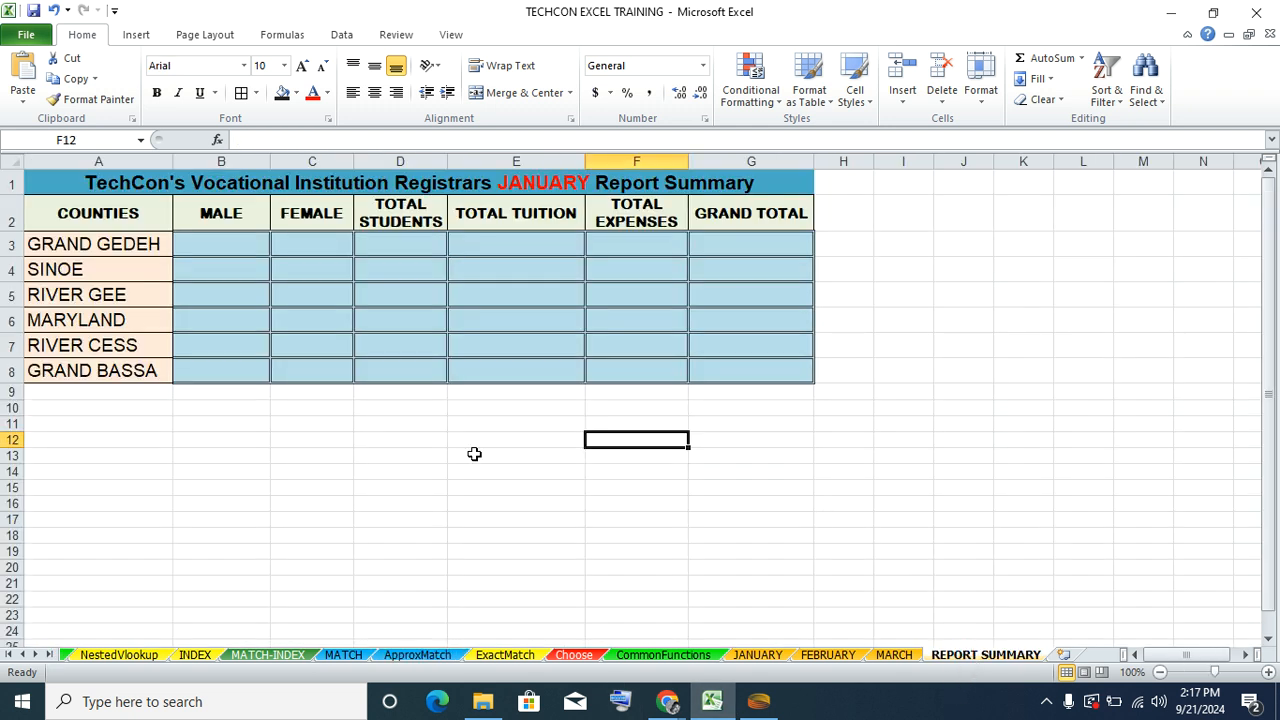
pyautogui.click(474, 454)
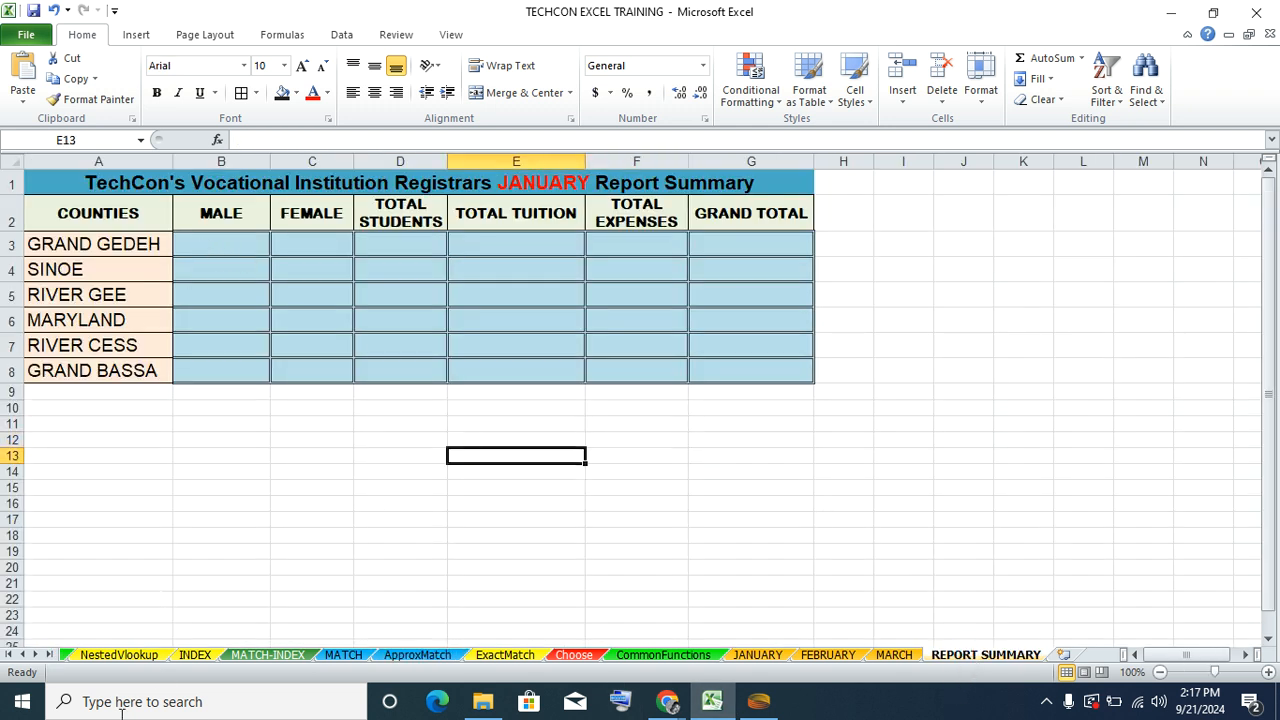
pyautogui.click(9, 655)
pyautogui.click(14, 658)
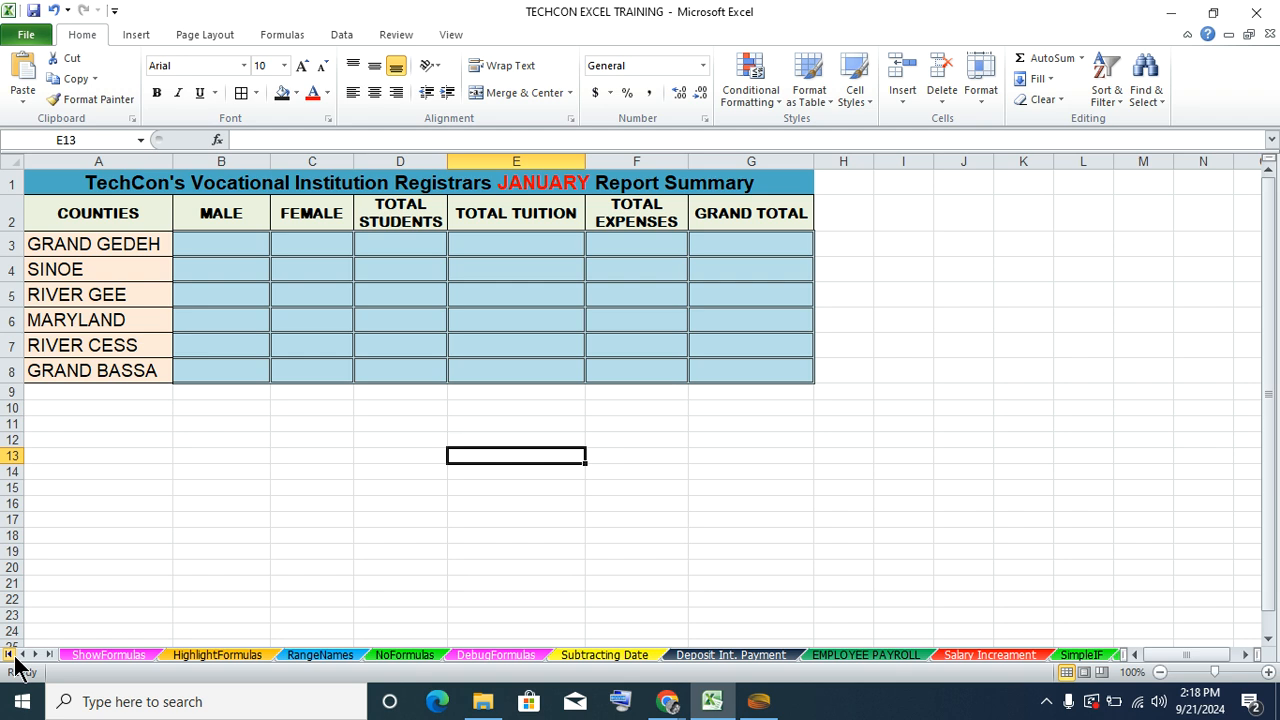
pyautogui.moveTo(83, 441); pyautogui.dragTo(780, 467)
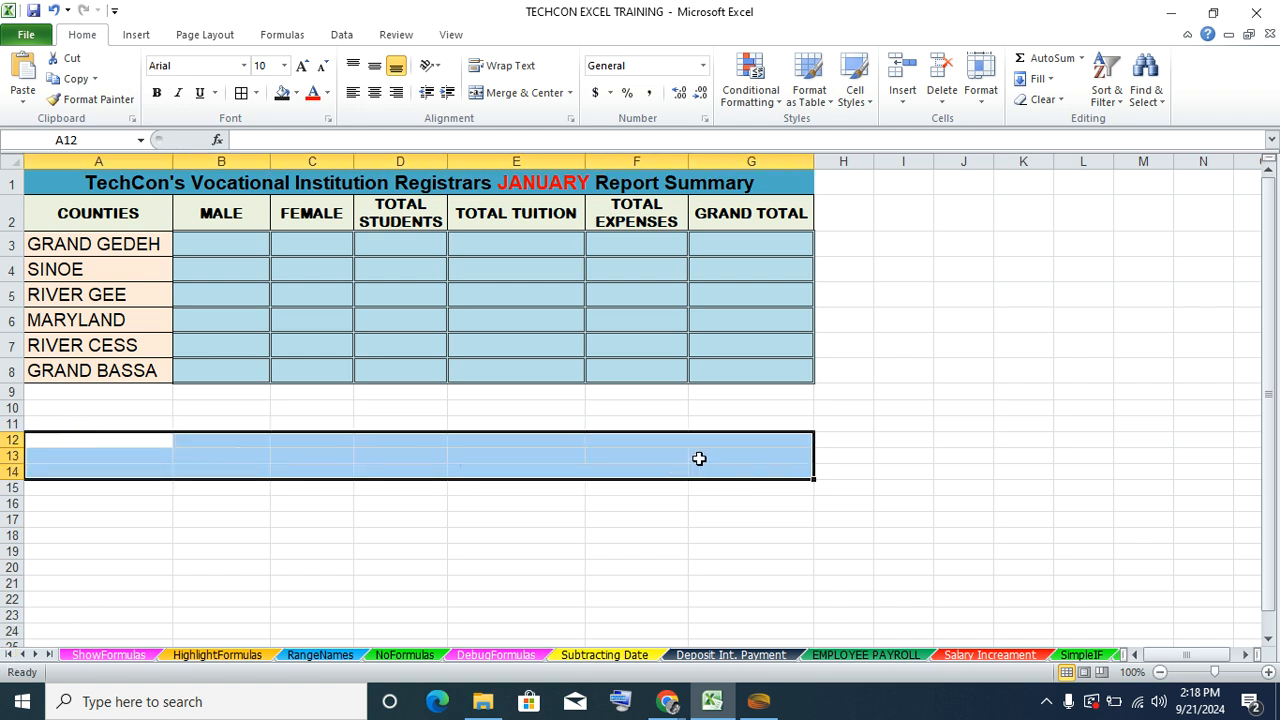
pyautogui.click(666, 410)
pyautogui.click(716, 437)
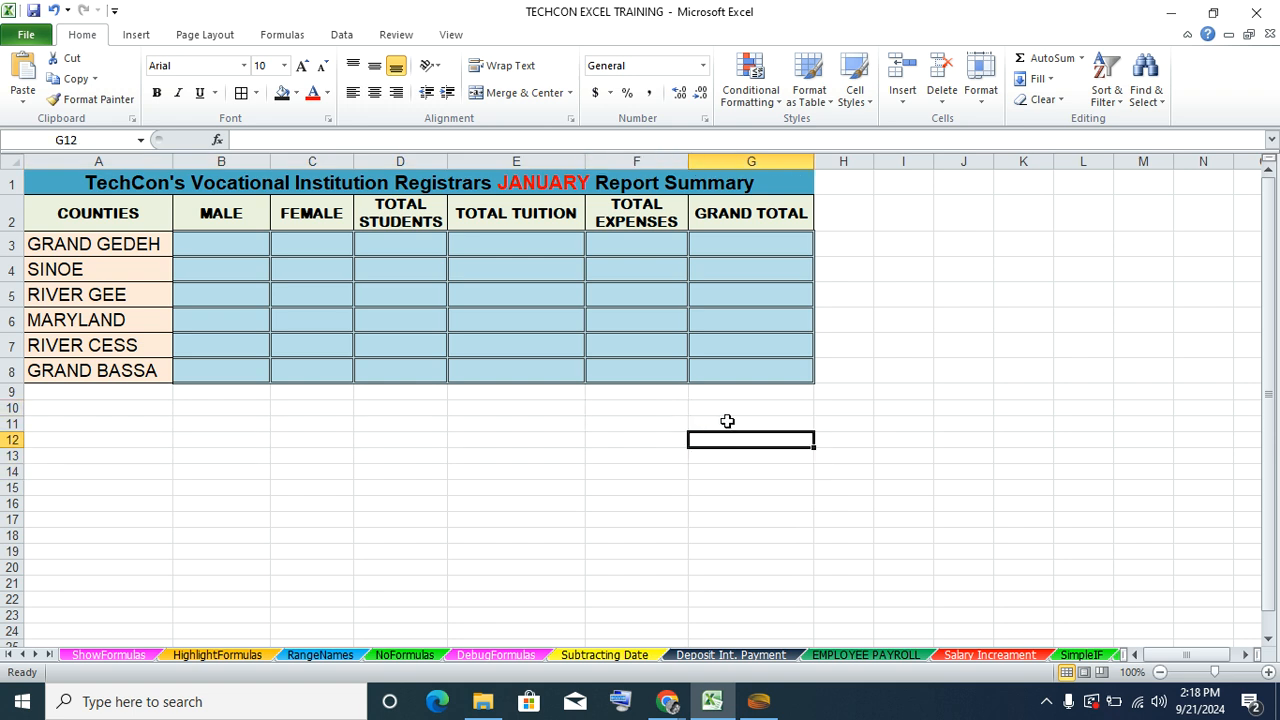
pyautogui.click(727, 421)
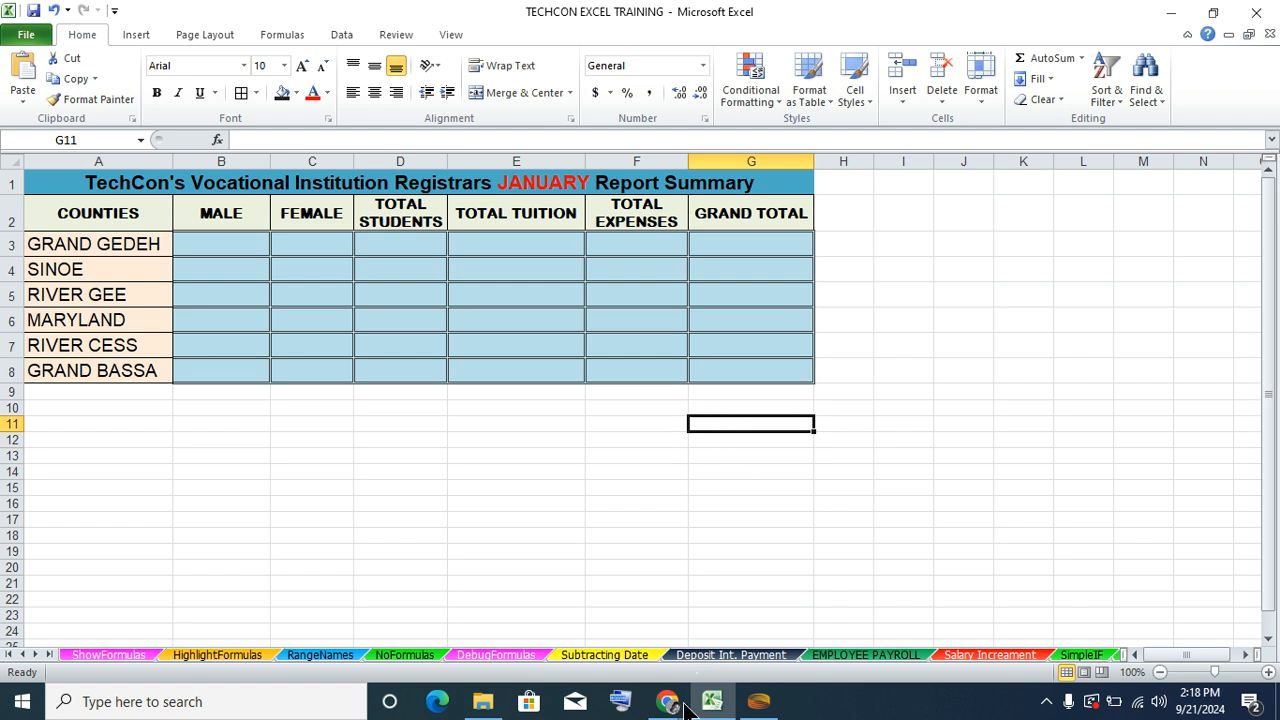
pyautogui.moveTo(676, 709)
pyautogui.click(702, 470)
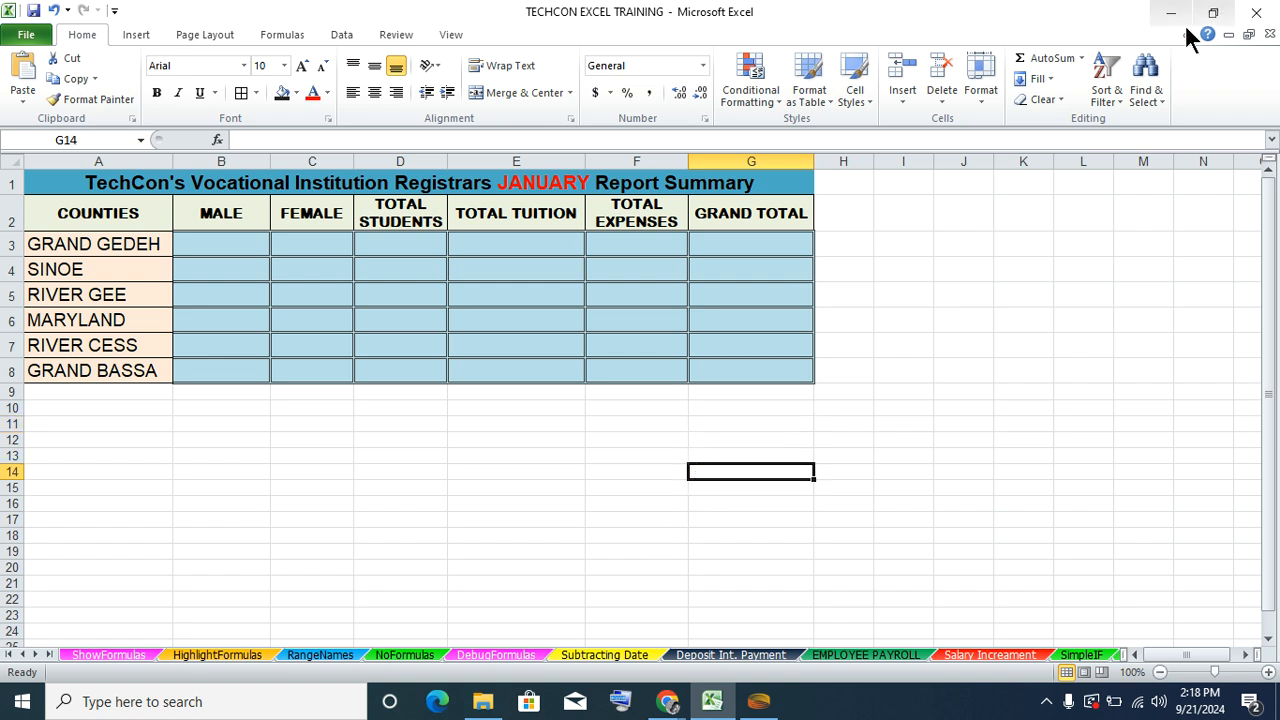
pyautogui.click(467, 537)
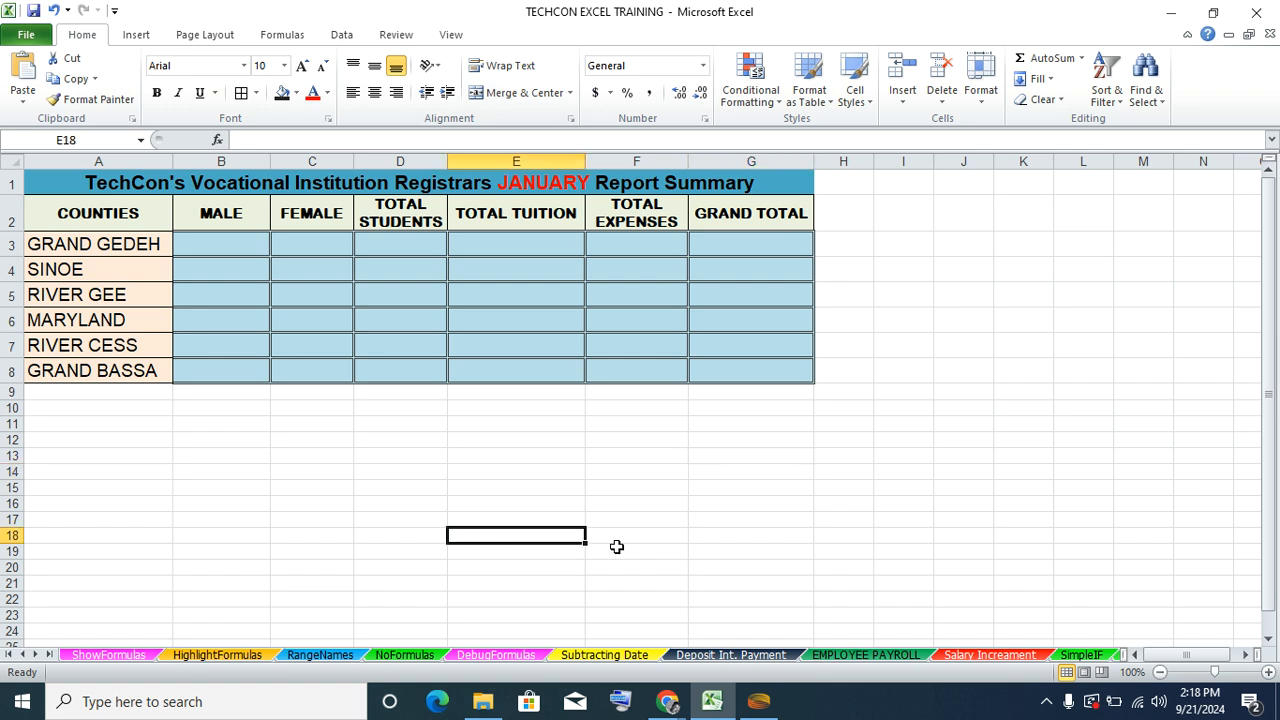
pyautogui.click(655, 539)
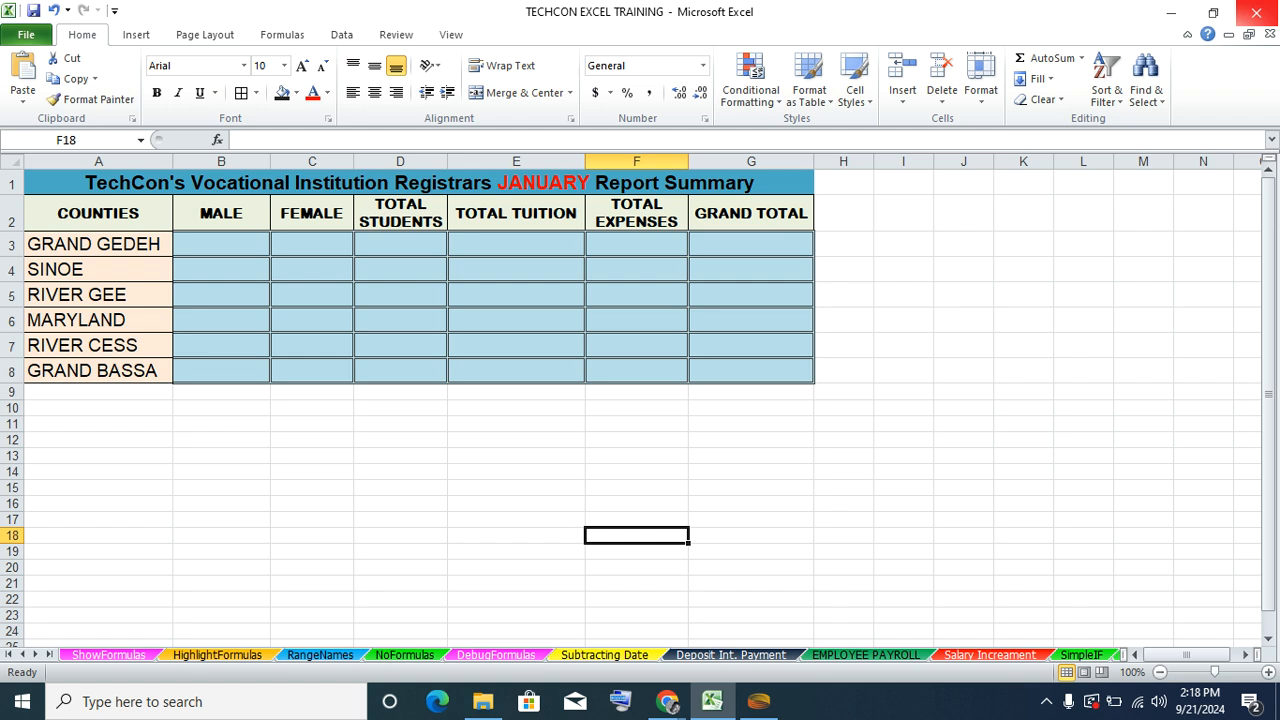
# - Close the TECHCON EXCEL TRAINING workbook and save its changes
pyautogui.click(1254, 16)
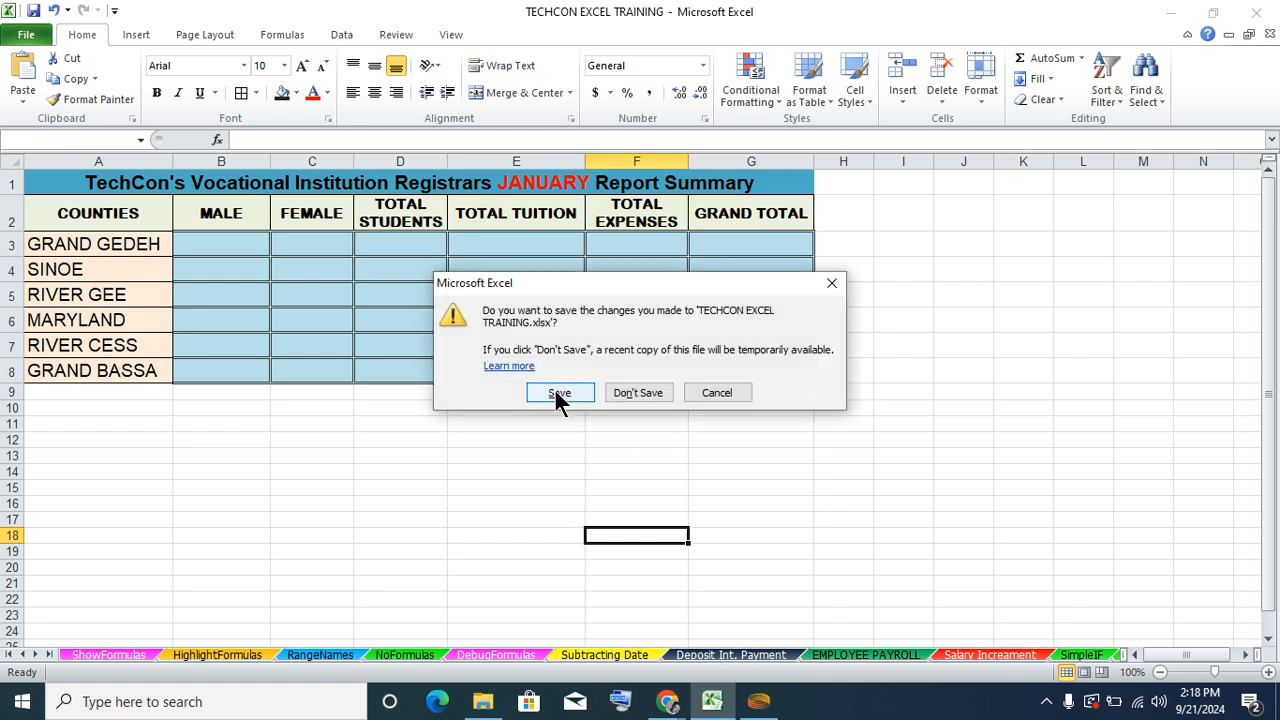
pyautogui.click(558, 393)
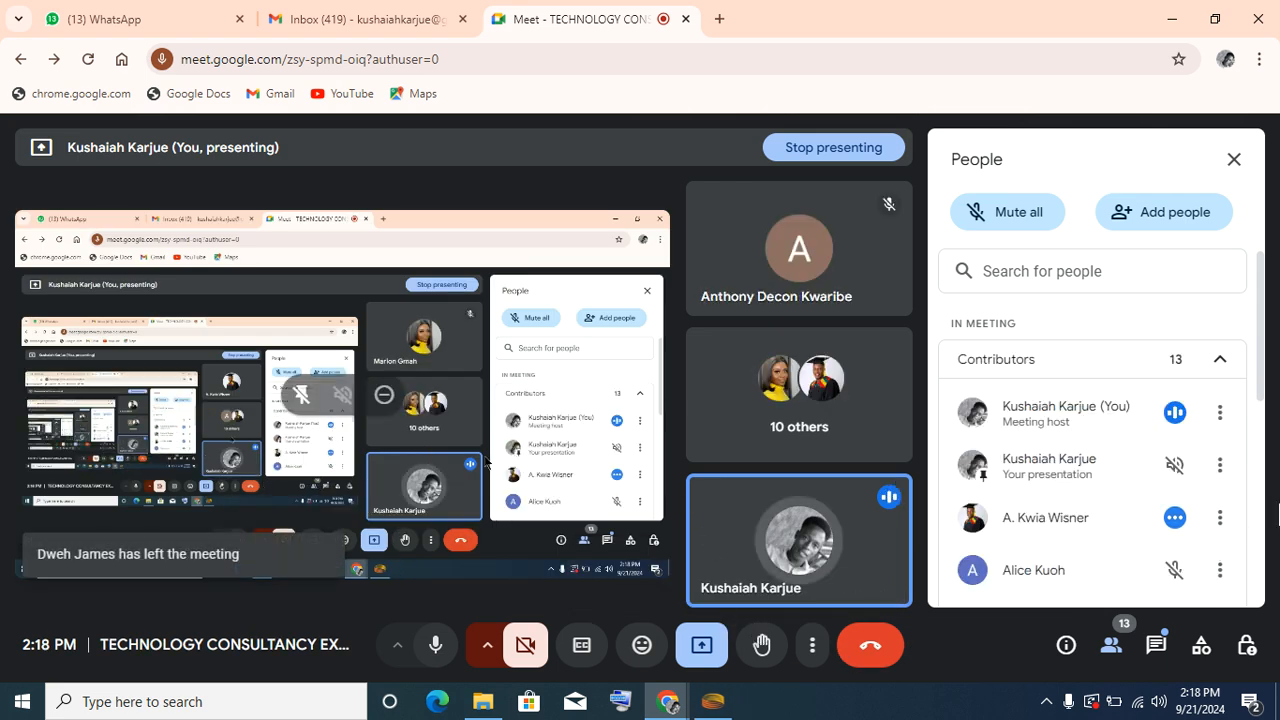
# - Look through the full list of contributors in the Google Meet call
pyautogui.moveTo(1260, 339); pyautogui.dragTo(1249, 563)
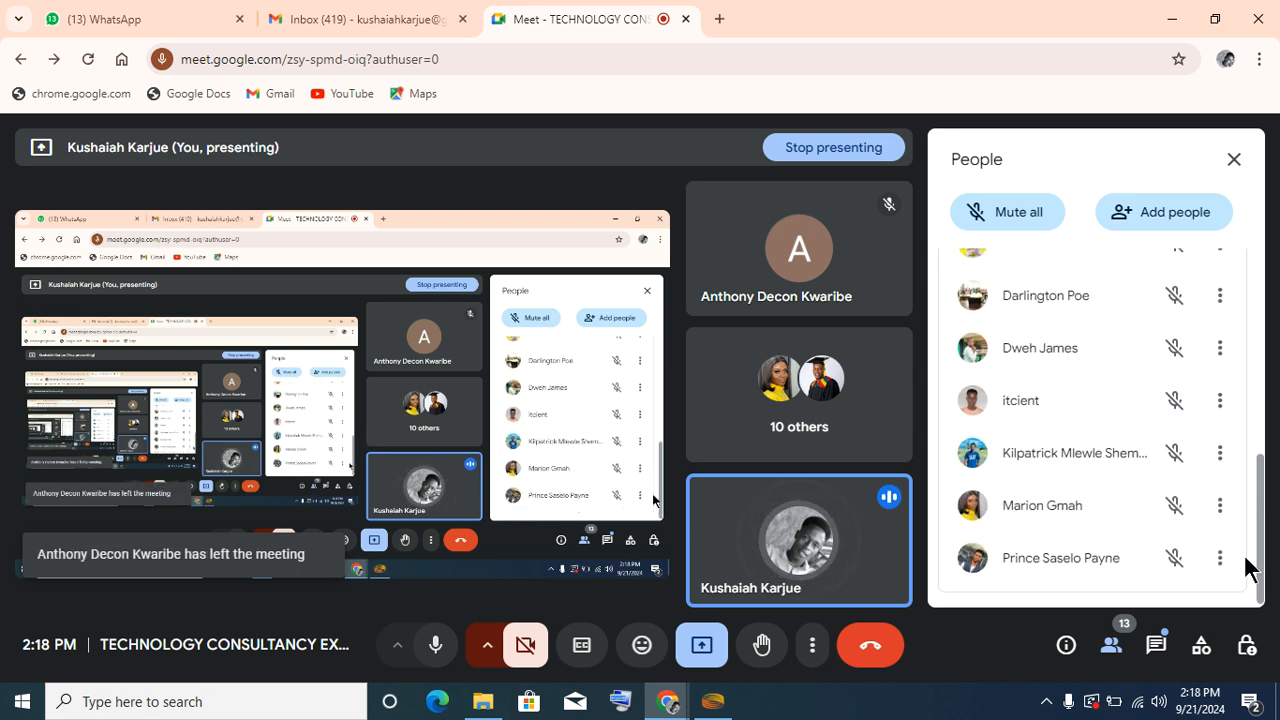
pyautogui.moveTo(1252, 568); pyautogui.dragTo(1232, 285)
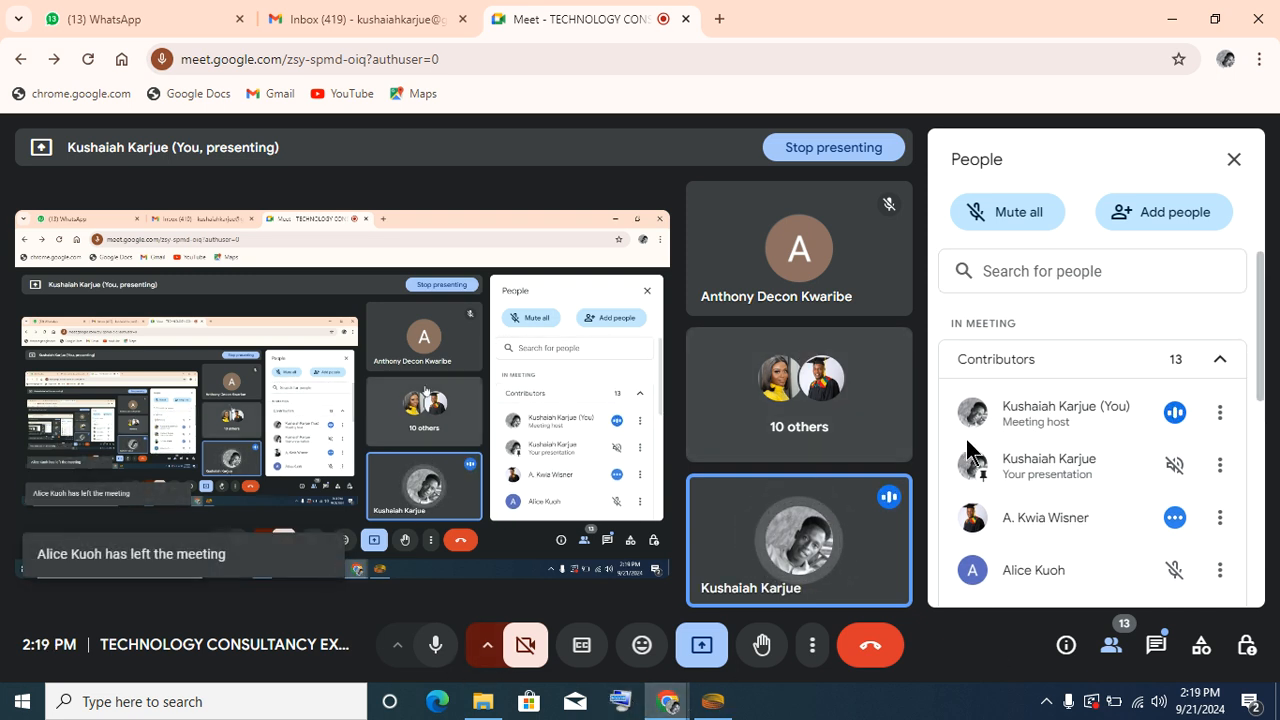
# - Minimise the browser window and bring up the ThunderSoft Screen Recorder window
pyautogui.click(1170, 20)
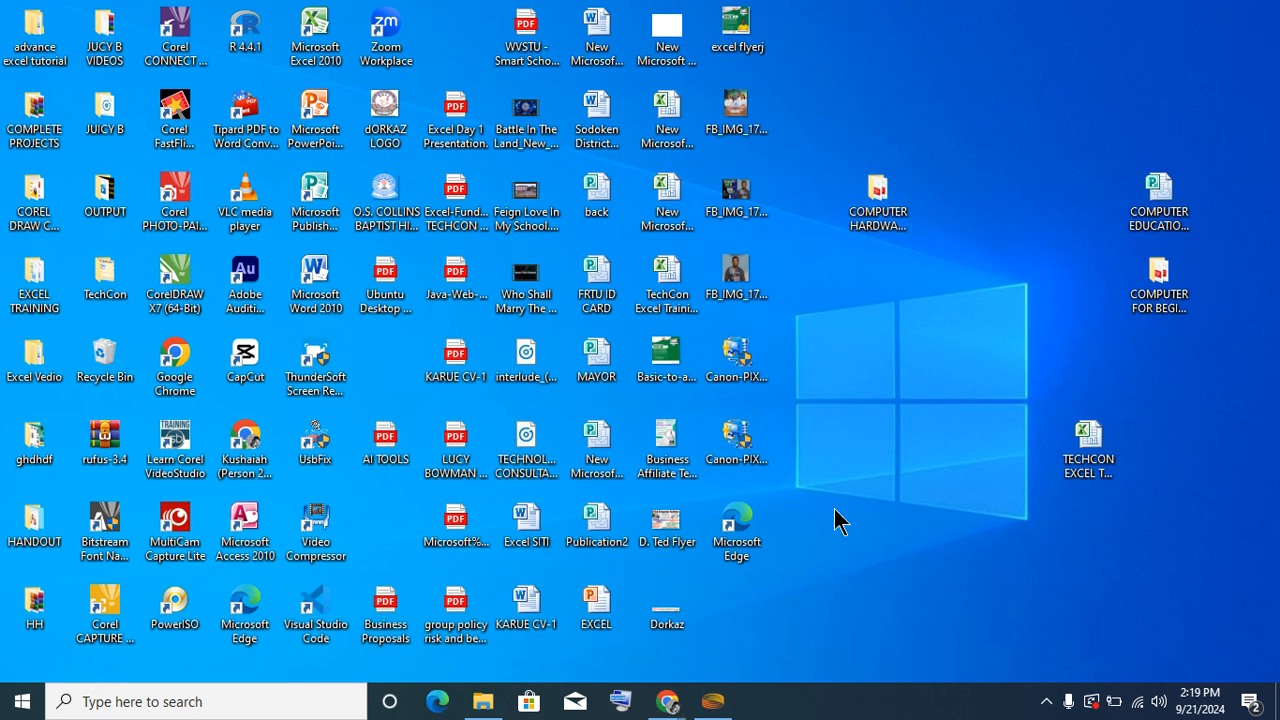
pyautogui.click(1045, 703)
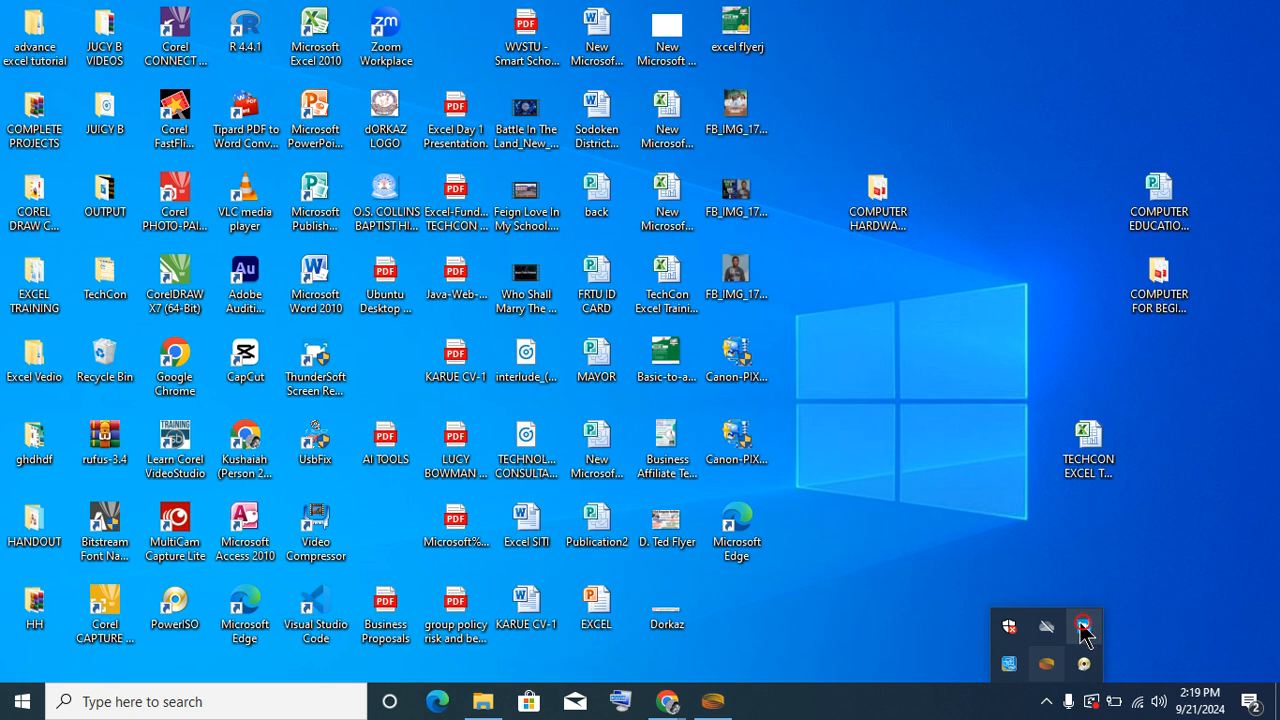
pyautogui.click(1085, 630)
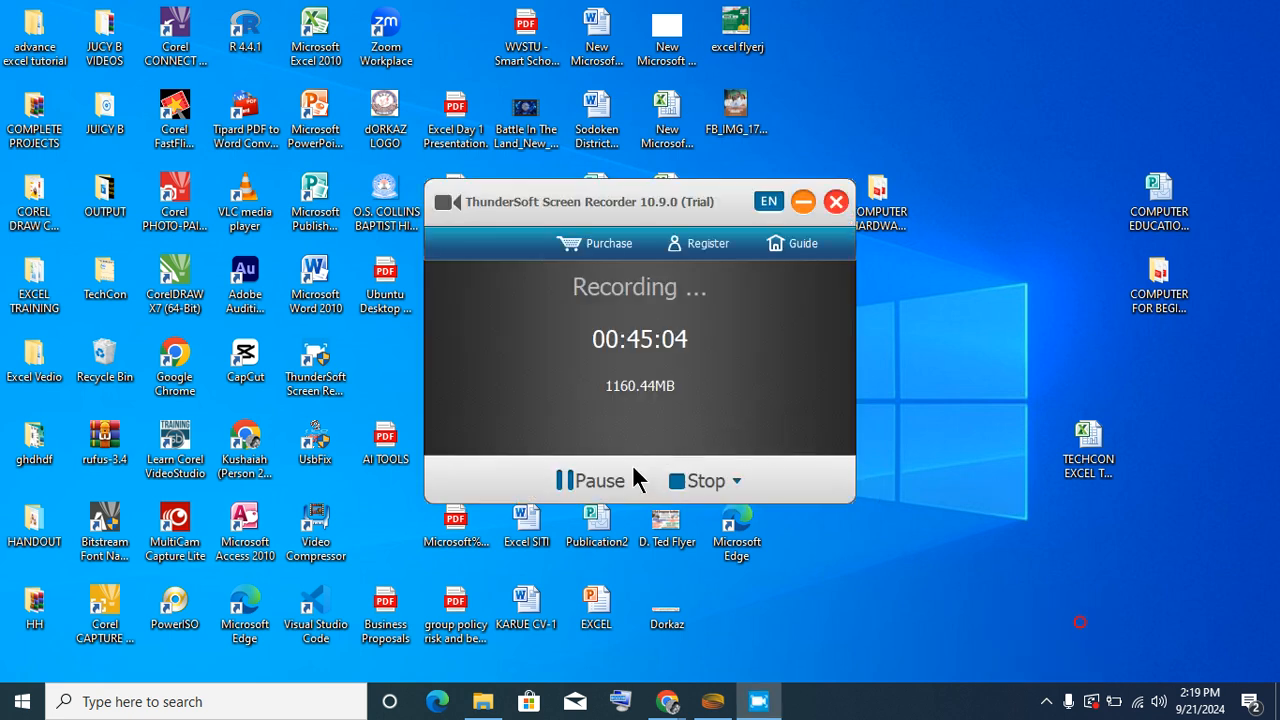